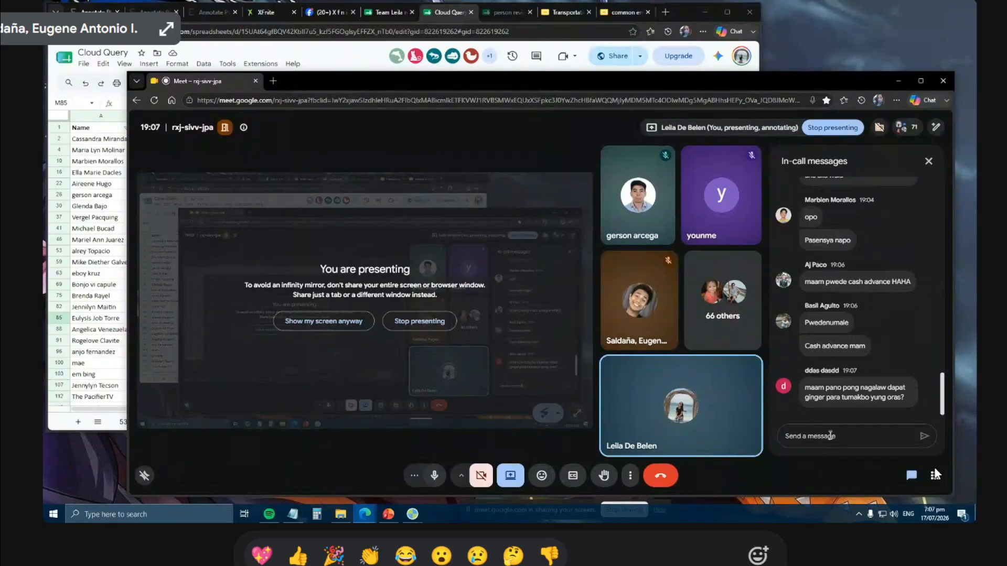
# Launch a new ginger-2025 instance and accept its data access agreement.
pyautogui.hotkey('alt', 'Tab')
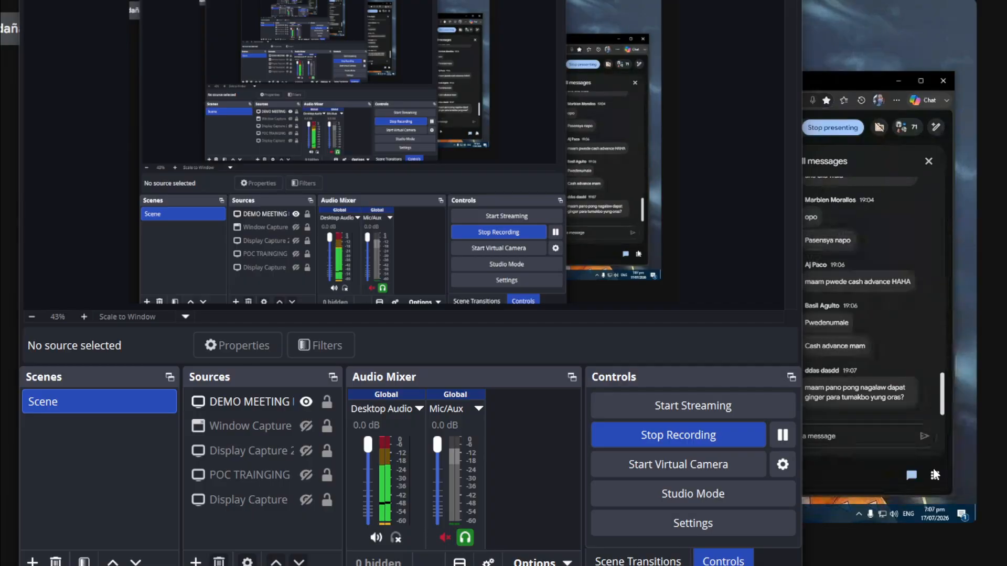
pyautogui.hotkey('alt', 'Tab')
pyautogui.rightClick(413, 515)
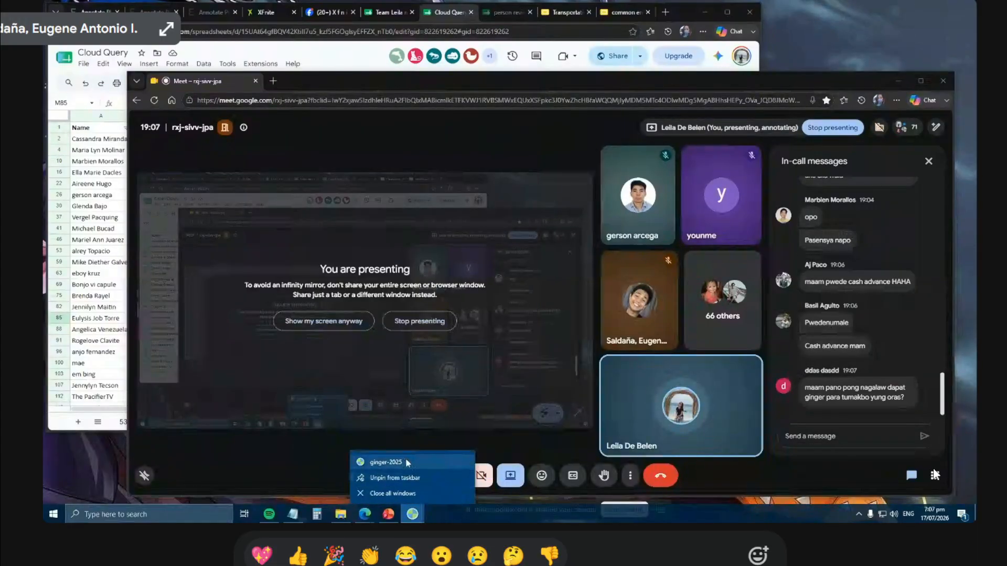
pyautogui.click(406, 460)
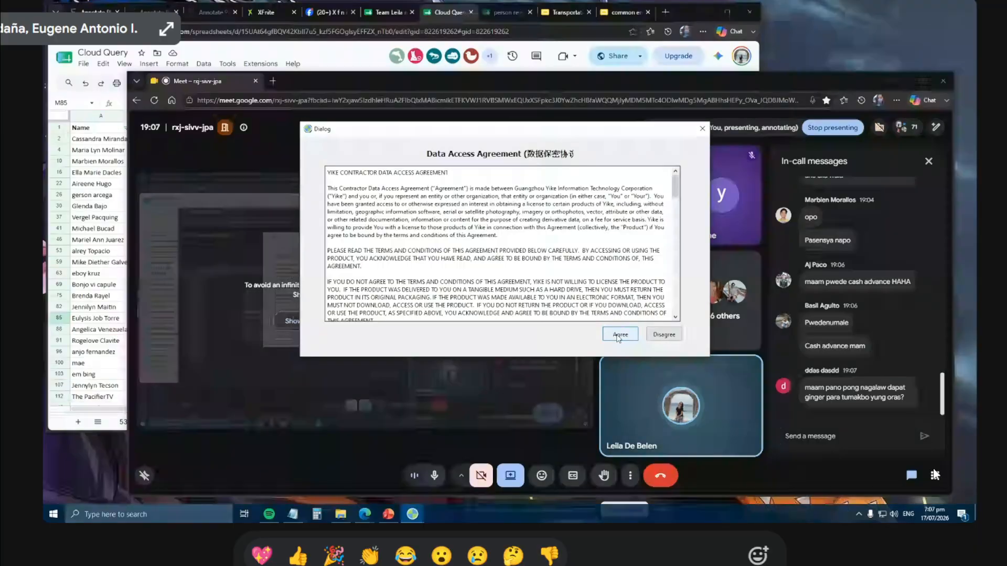
pyautogui.click(620, 335)
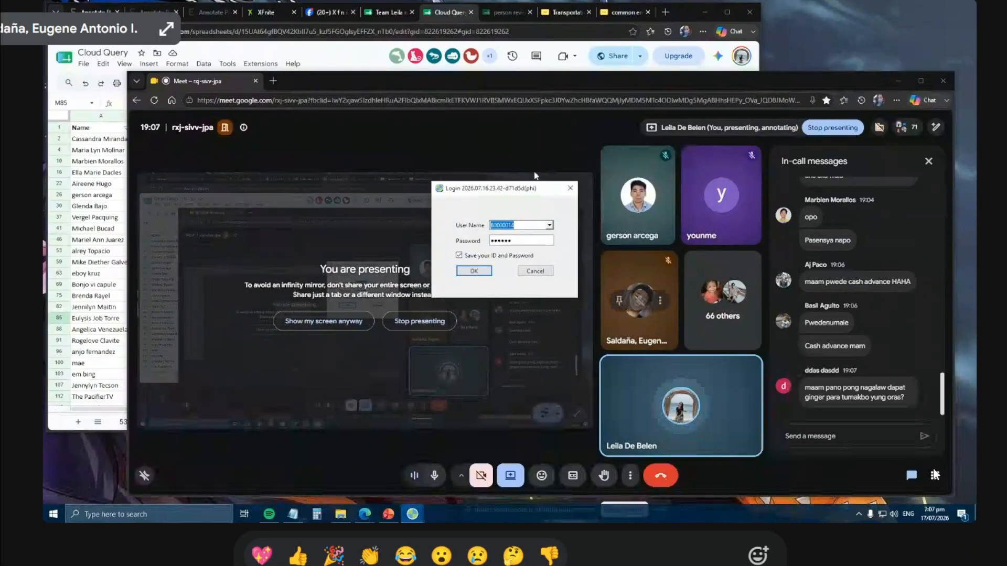
# Choose the second saved Filter account in the login dialog and sign in with its stored password.
pyautogui.click(548, 226)
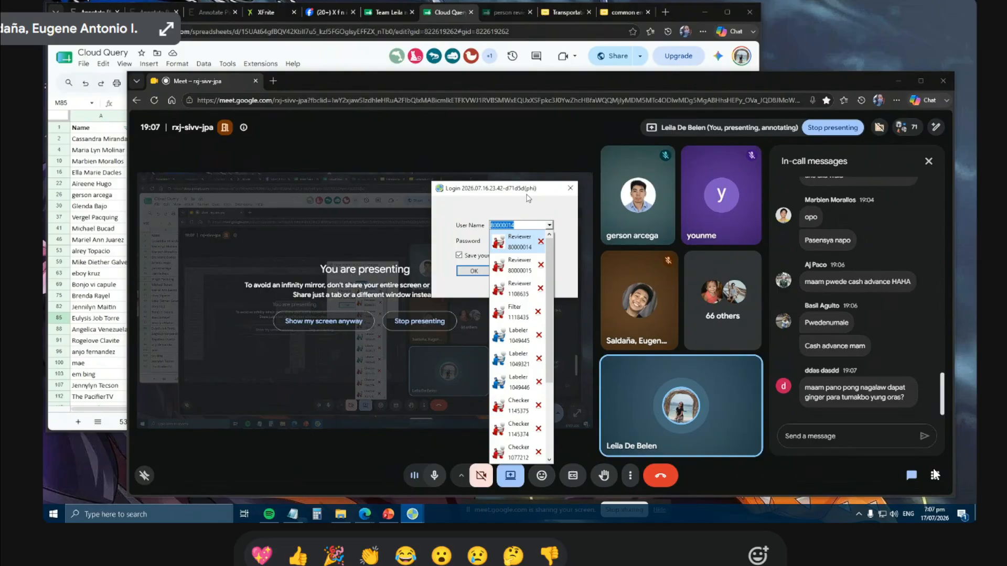
pyautogui.click(516, 195)
pyautogui.click(549, 225)
pyautogui.click(522, 318)
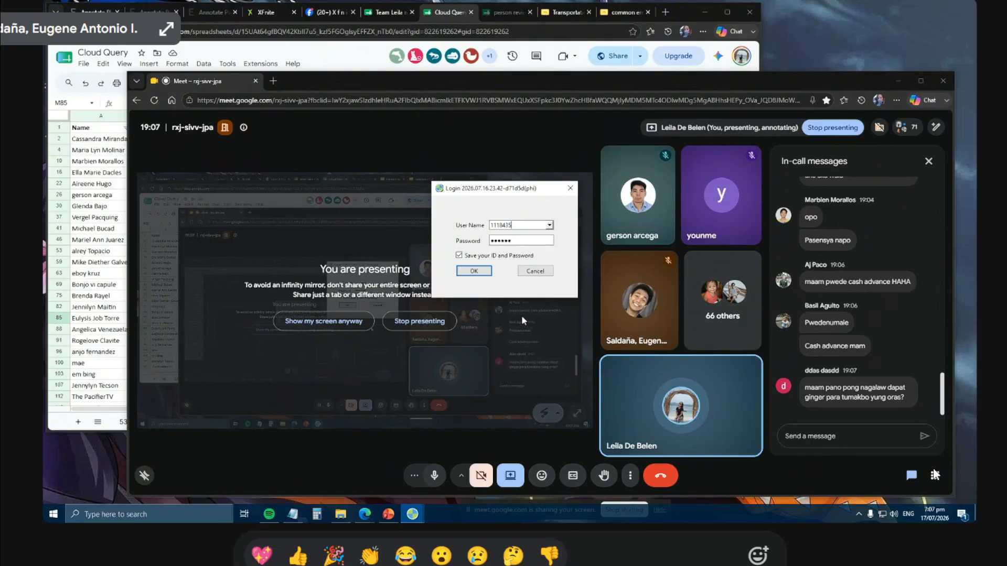
pyautogui.click(550, 226)
pyautogui.scroll(-1, 522, 409)
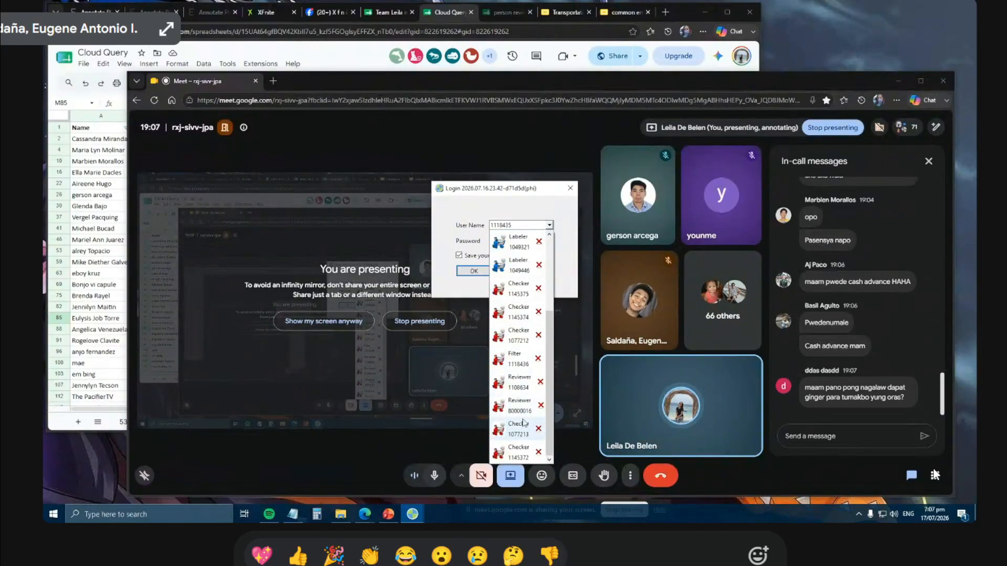
pyautogui.click(517, 361)
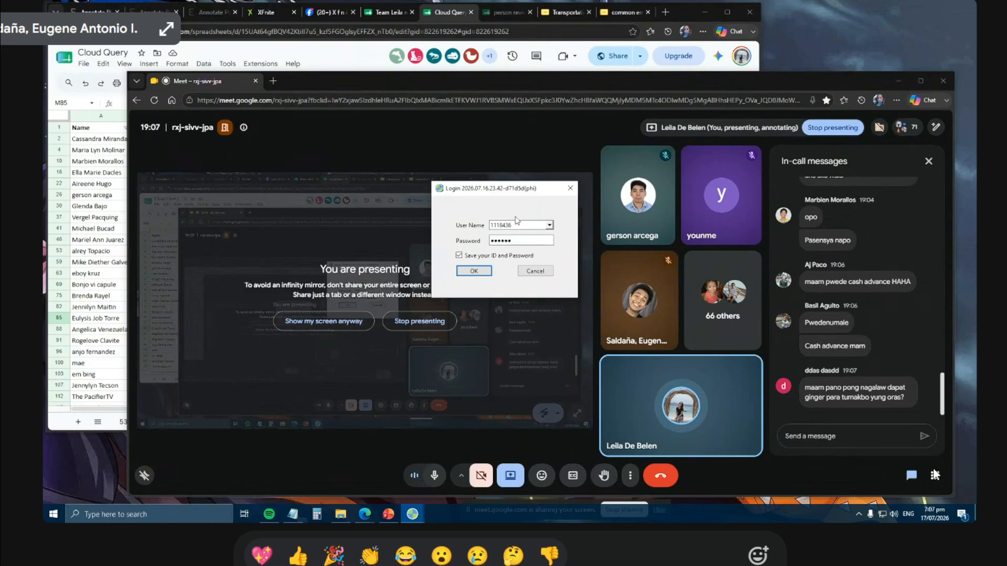
pyautogui.click(474, 271)
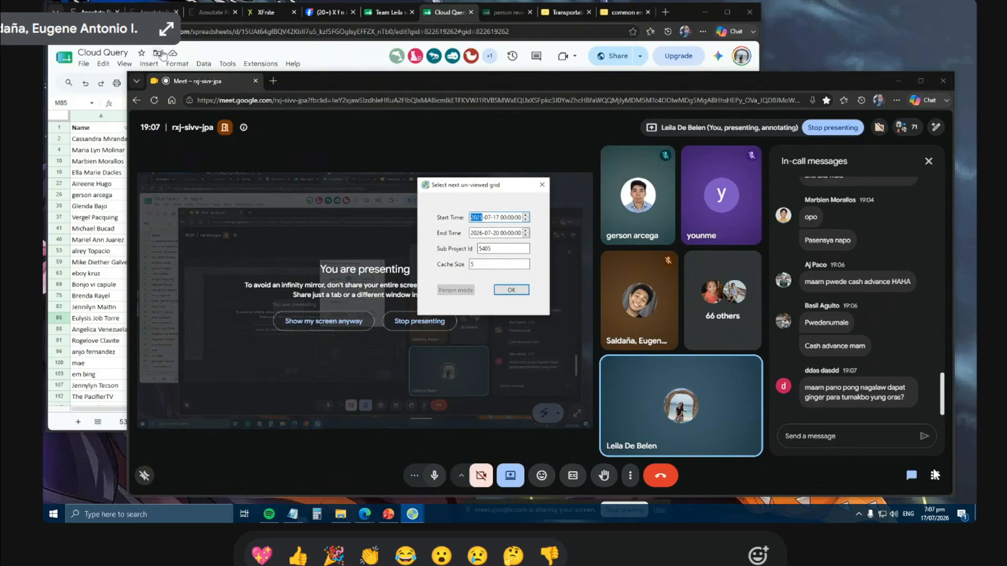
# Switch to the XFnite site in the browser and open its list of active projects.
pyautogui.click(95, 12)
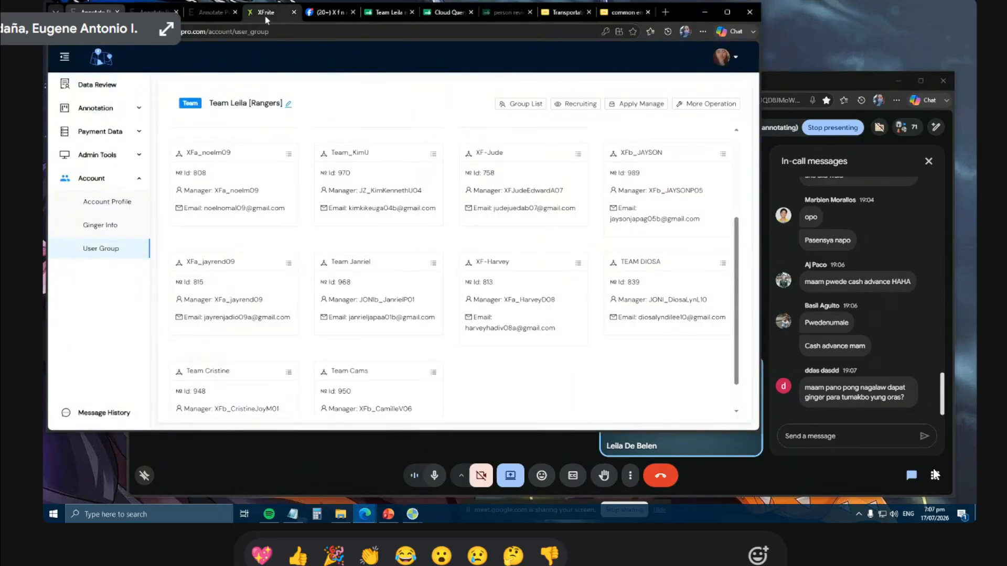
pyautogui.click(266, 12)
pyautogui.click(88, 117)
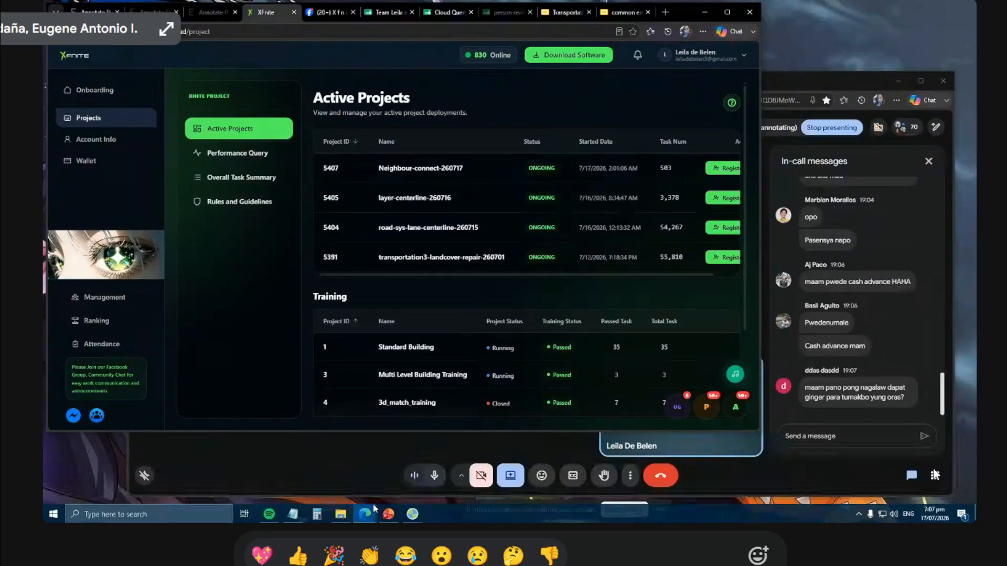
# In ginger-2025, request tasks for sub project ID 5391 with a cache size of 1, and close the resulting notice.
pyautogui.moveTo(412, 513)
pyautogui.click(509, 475)
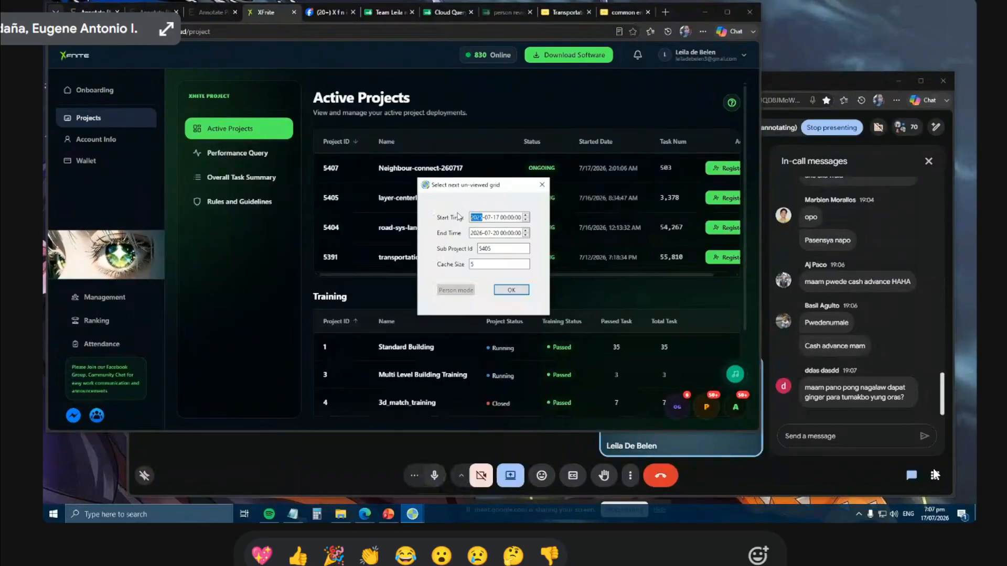
pyautogui.doubleClick(502, 249)
pyautogui.write('5391')
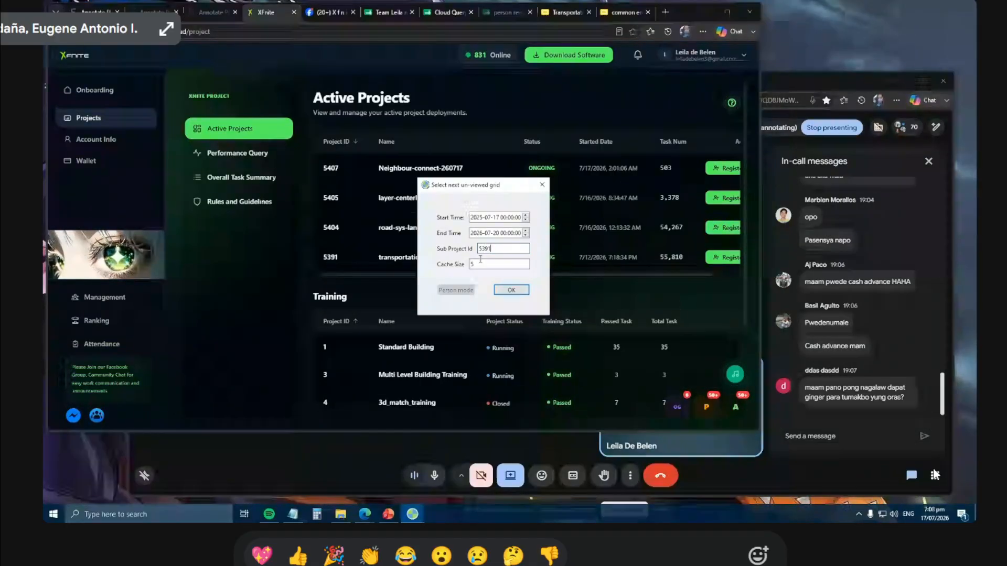
pyautogui.click(481, 262)
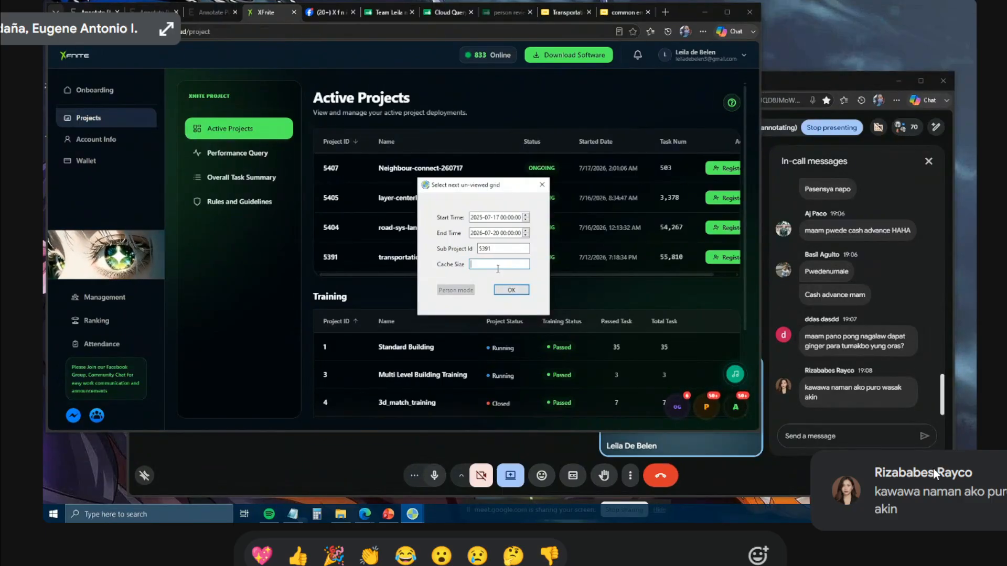
pyautogui.write('1')
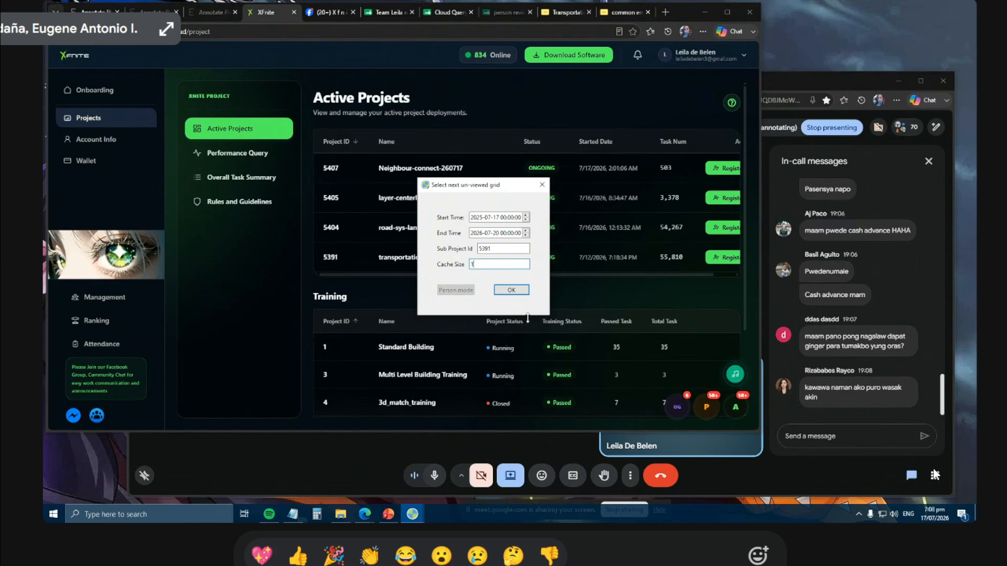
pyautogui.click(511, 290)
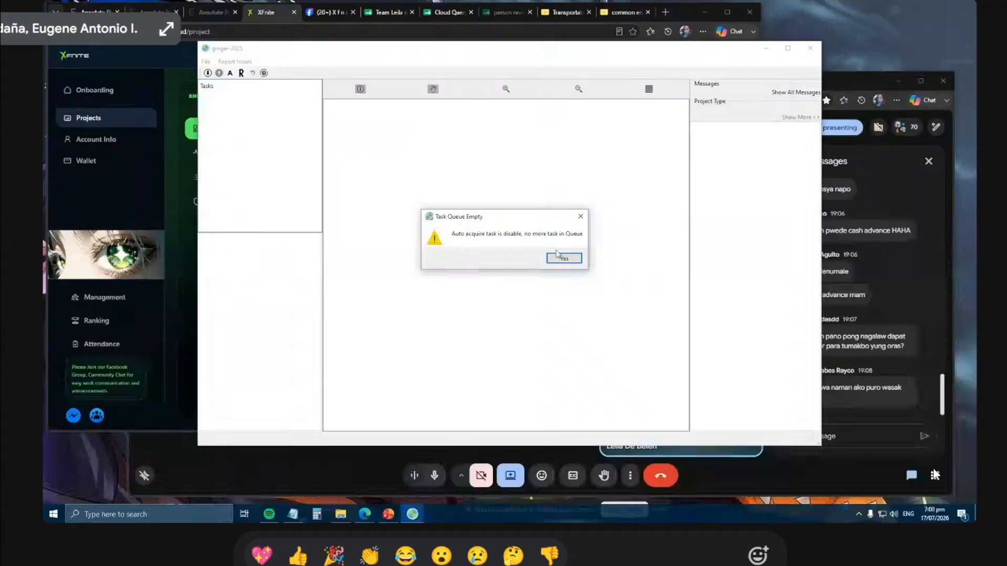
pyautogui.click(581, 217)
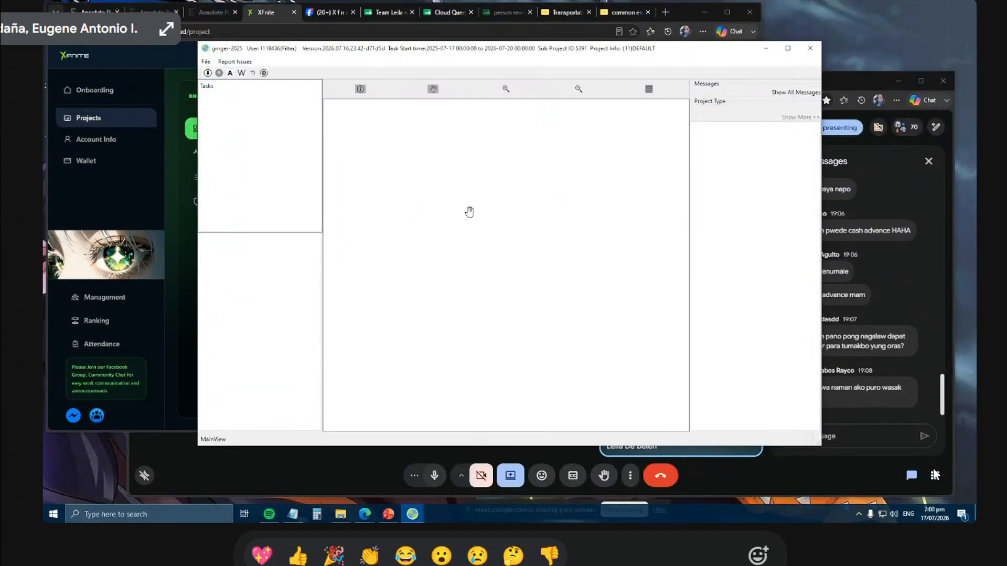
# Switch to the Reviewer account's ginger-2025 window for sub project 5405 and reposition it over the Filter window.
pyautogui.moveTo(412, 513)
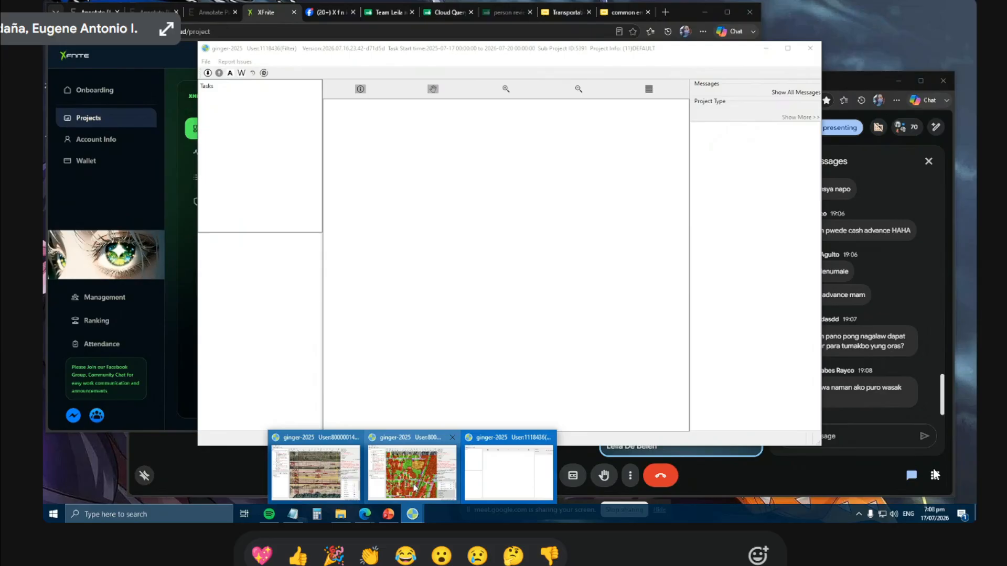
pyautogui.click(412, 471)
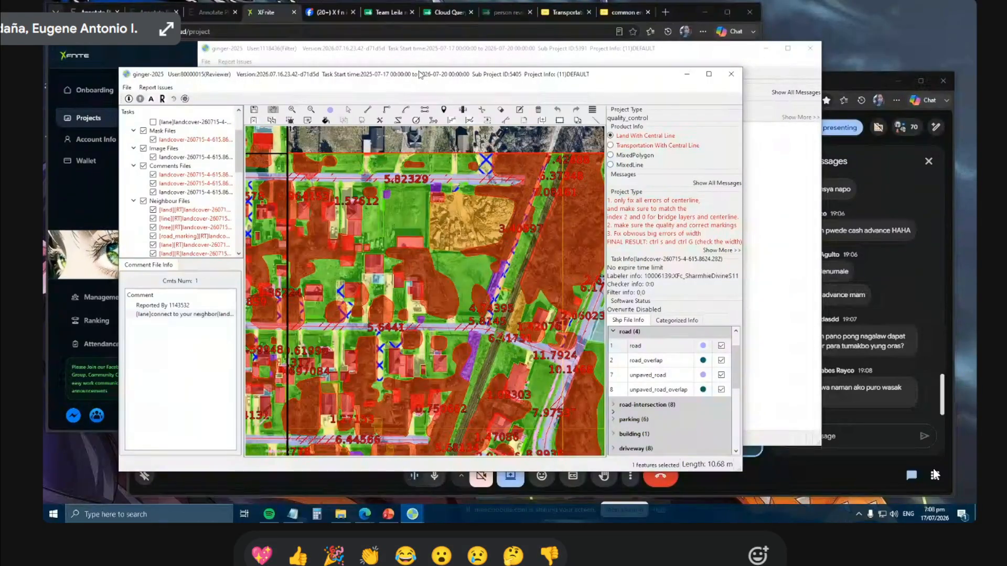
pyautogui.moveTo(421, 74); pyautogui.dragTo(405, 77)
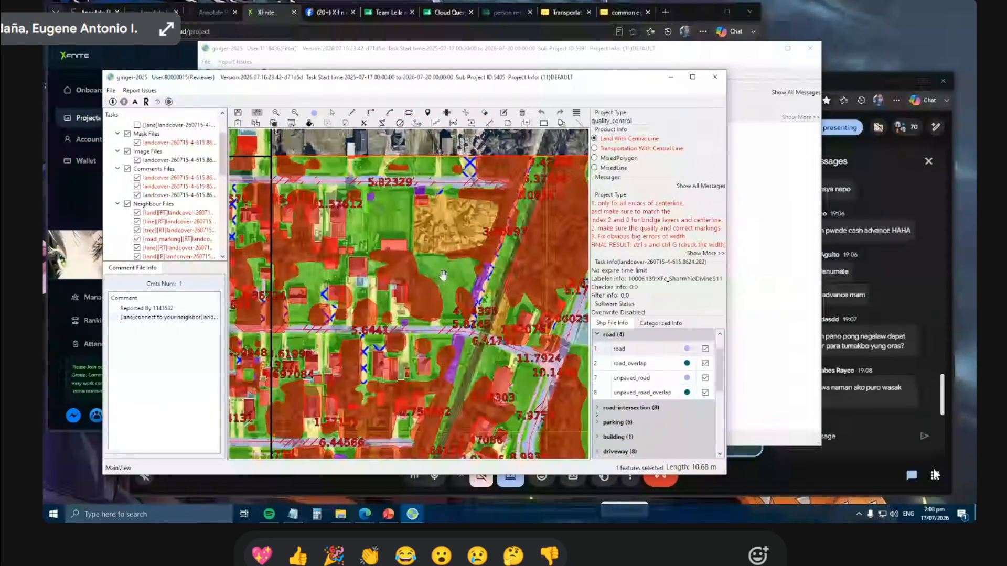
pyautogui.press('space')
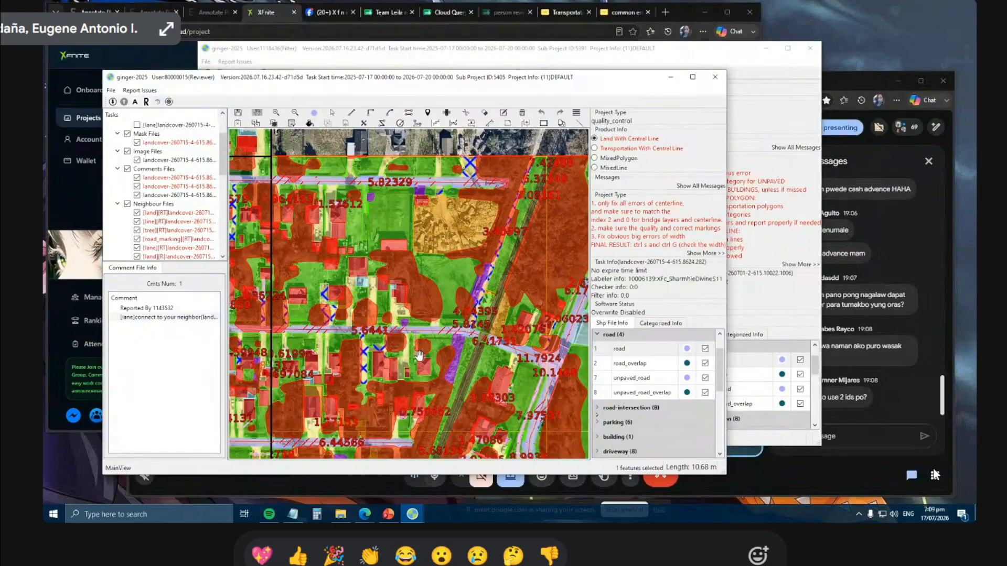
# Dismiss the project 5391 instructions in the Filter window and move that window clear of the Meet chat.
pyautogui.click(761, 320)
pyautogui.click(676, 329)
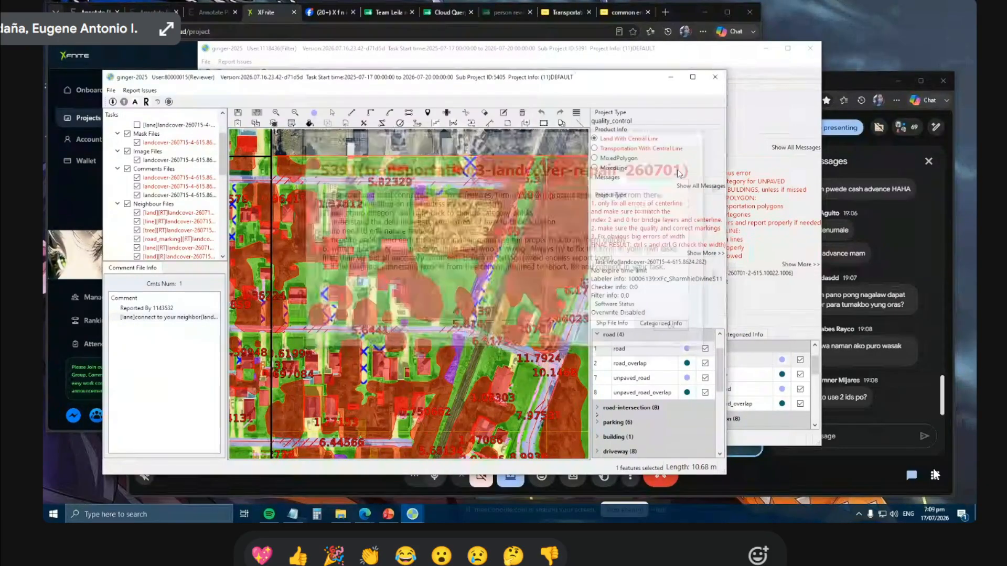
pyautogui.click(544, 61)
pyautogui.moveTo(544, 59); pyautogui.dragTo(420, 91)
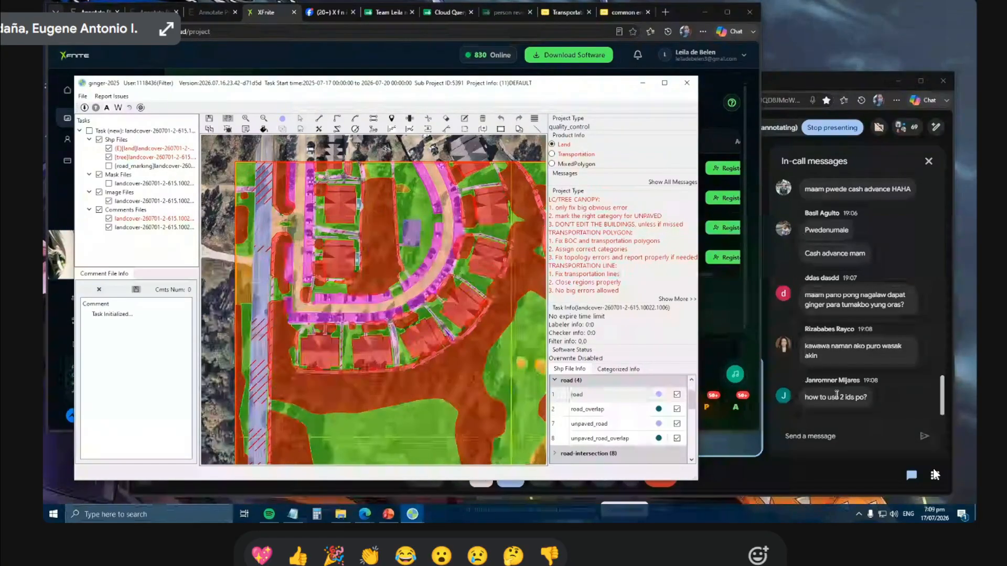
pyautogui.moveTo(432, 89); pyautogui.dragTo(433, 85)
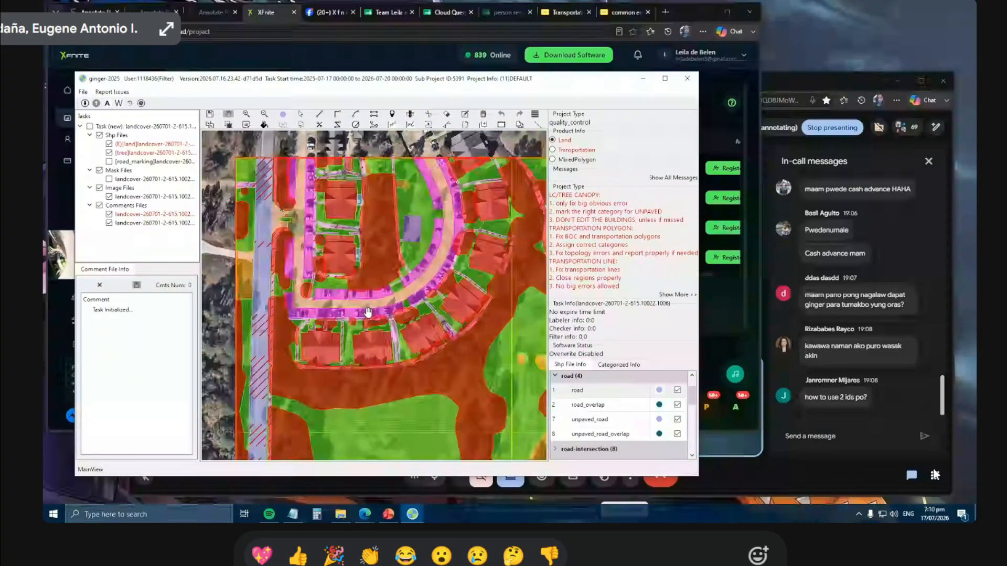
# Launch one more ginger-2025 instance and accept its data access agreement to reach the login dialog.
pyautogui.click(420, 516)
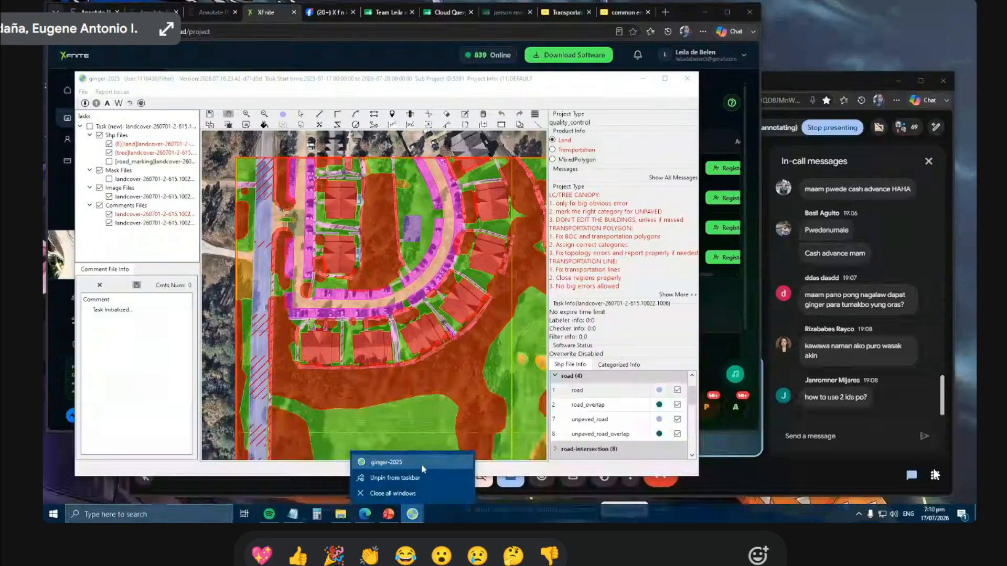
pyautogui.click(421, 464)
pyautogui.click(620, 334)
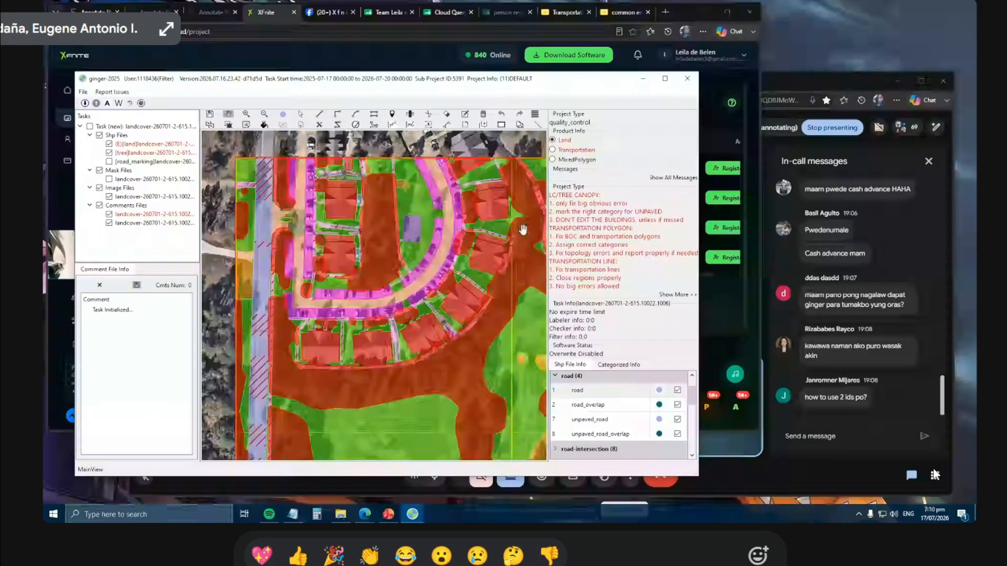
pyautogui.click(417, 516)
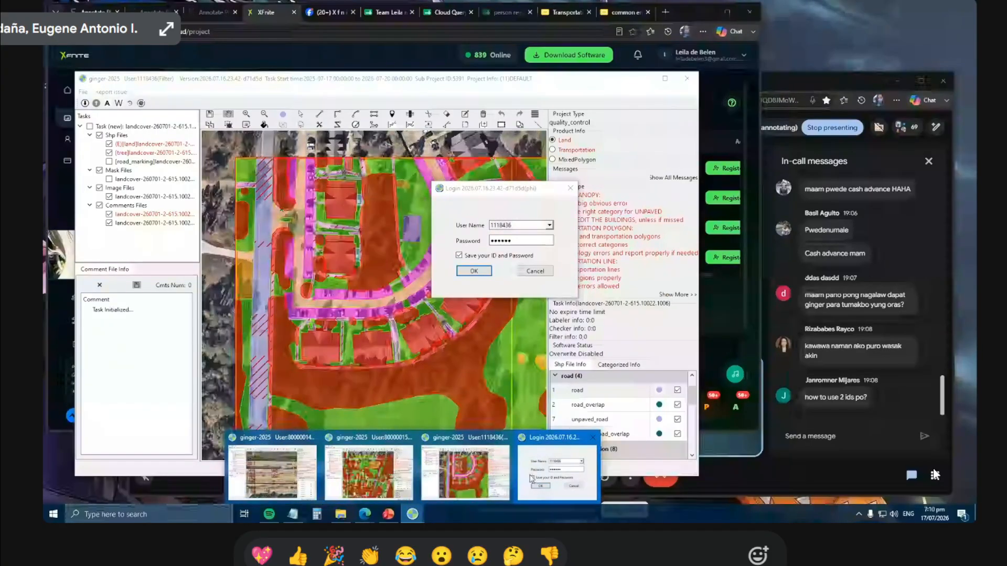
# Show the Labeler software accounts in the account information on the XFnite site.
pyautogui.click(267, 16)
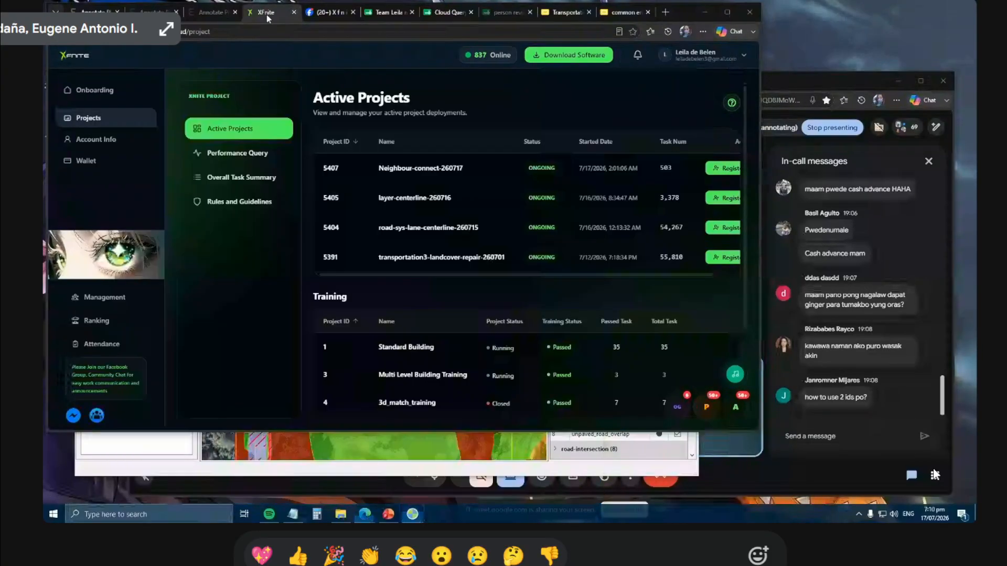
pyautogui.click(117, 146)
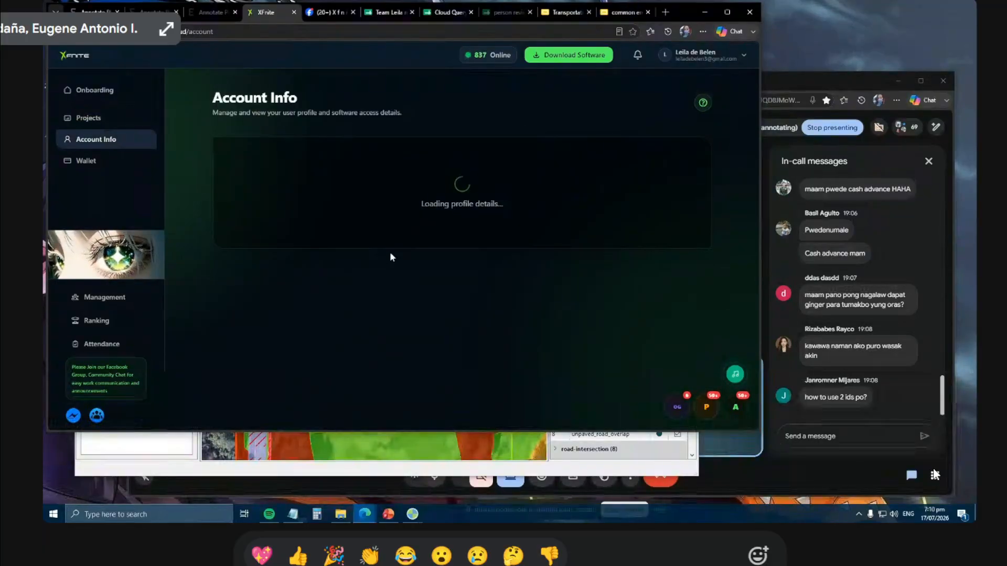
pyautogui.scroll(-3, 362, 294)
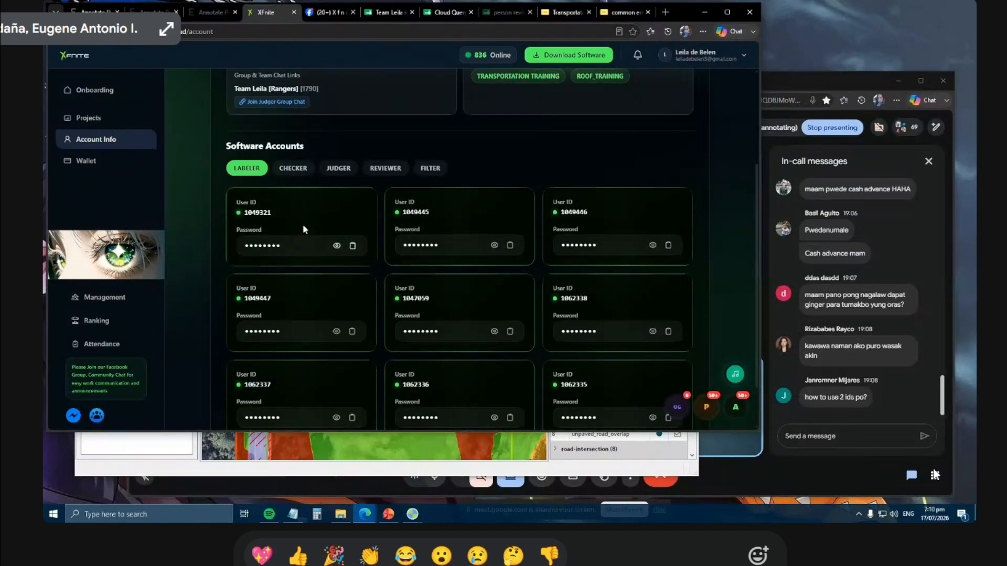
# Return to the pending ginger-2025 login dialog and close it without signing in.
pyautogui.moveTo(419, 508)
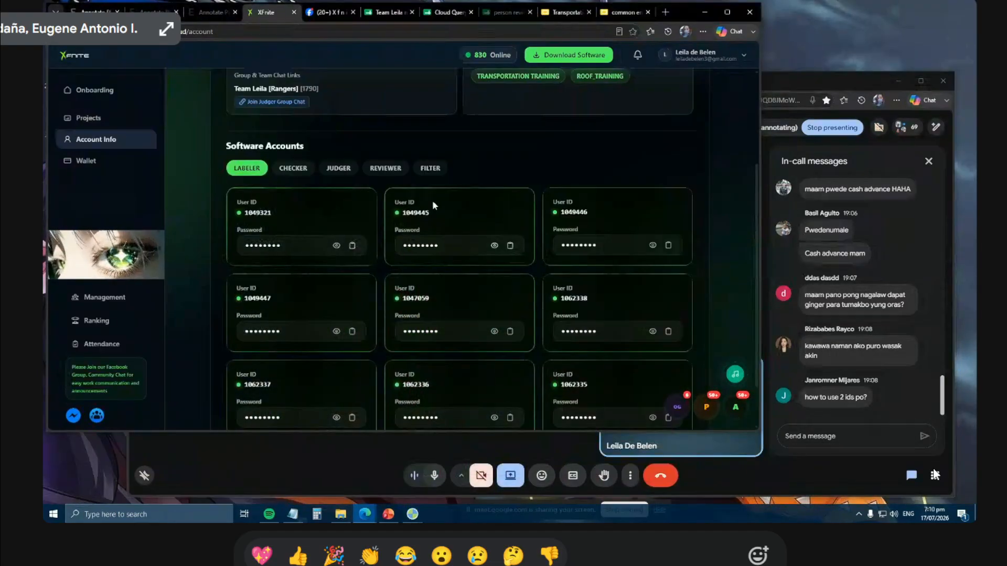
pyautogui.click(537, 481)
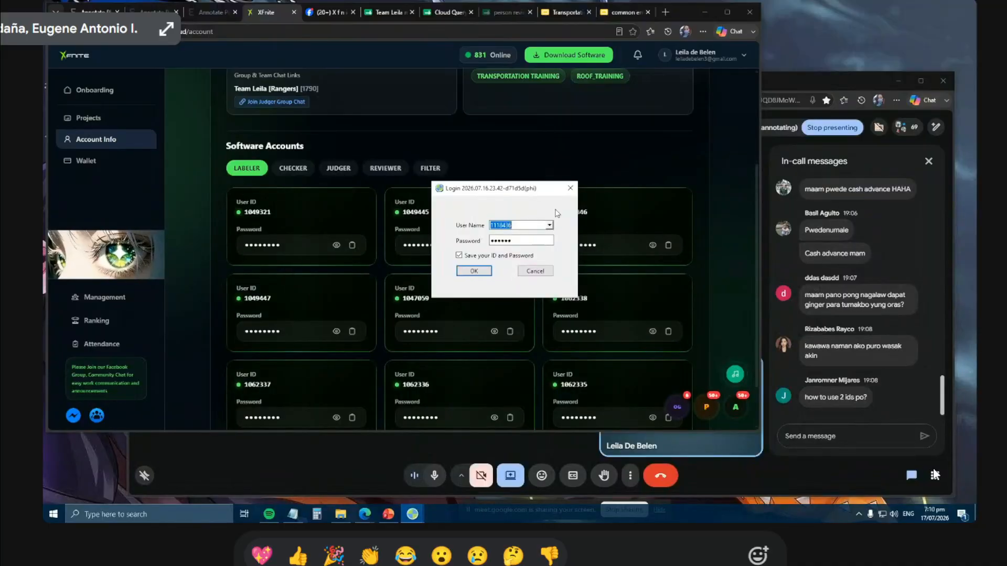
pyautogui.click(570, 187)
# Preview the open ginger-2025 windows and bring the Google Meet call with its chat to the front.
pyautogui.moveTo(412, 514)
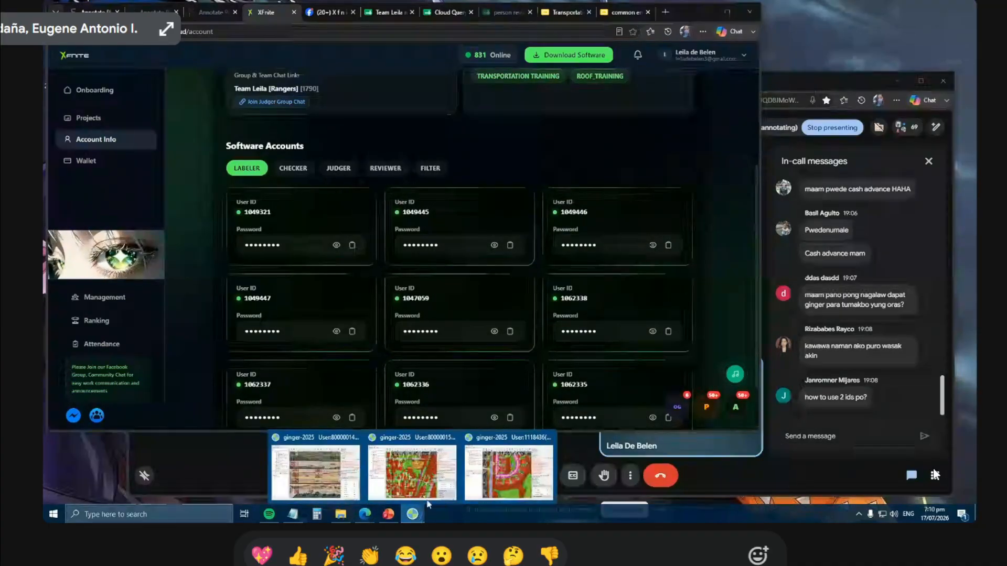
pyautogui.moveTo(523, 487)
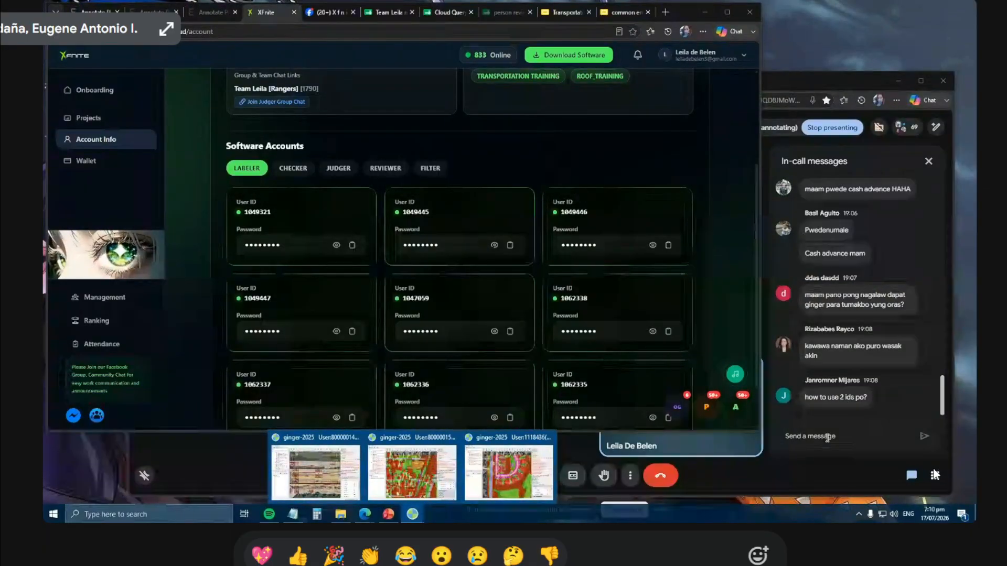
pyautogui.click(828, 438)
pyautogui.moveTo(412, 515)
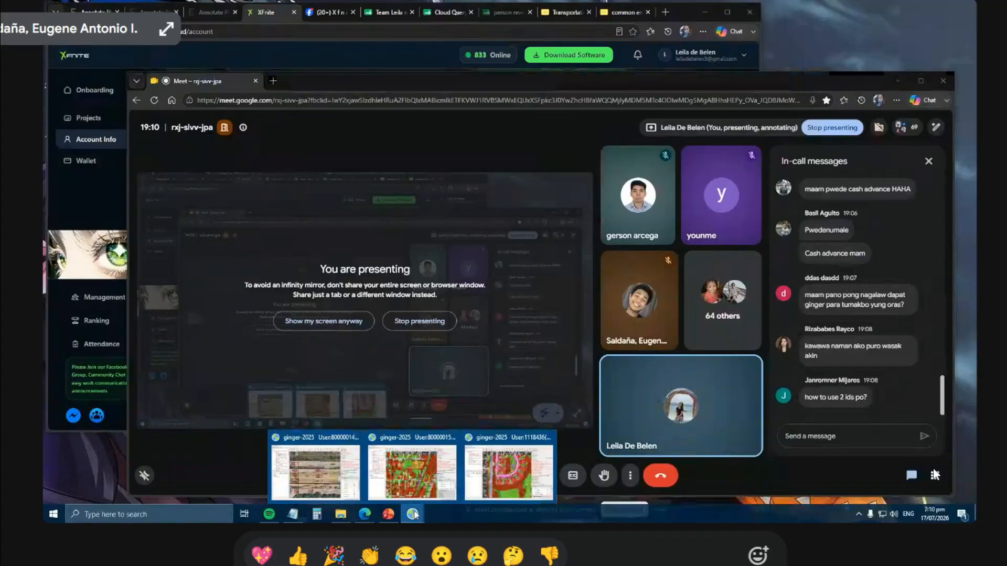
# Bring the ginger-2025 window with the landcover quality_control task to the front and shift it slightly toward the screen's upper-left.
pyautogui.click(517, 475)
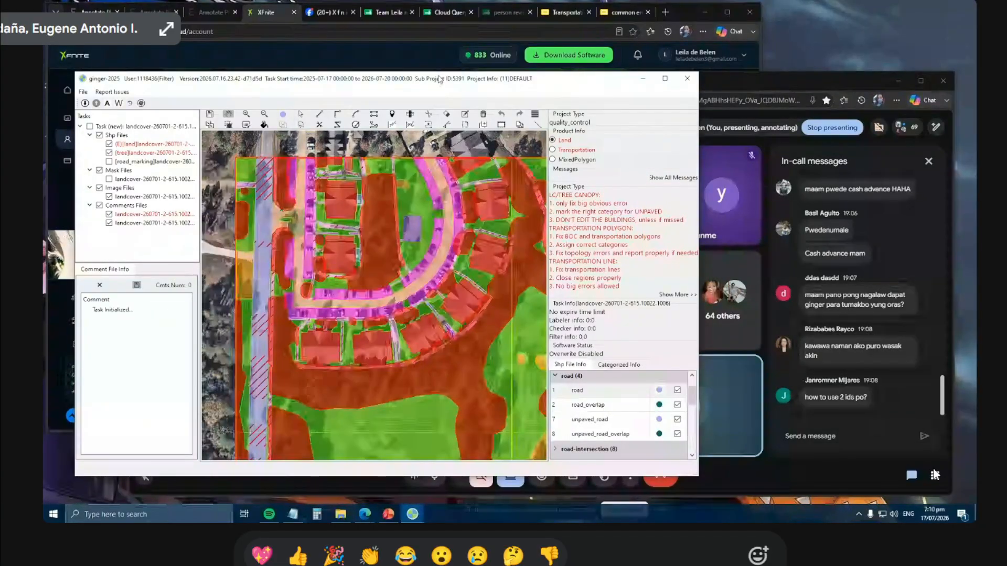
pyautogui.moveTo(440, 78); pyautogui.dragTo(434, 74)
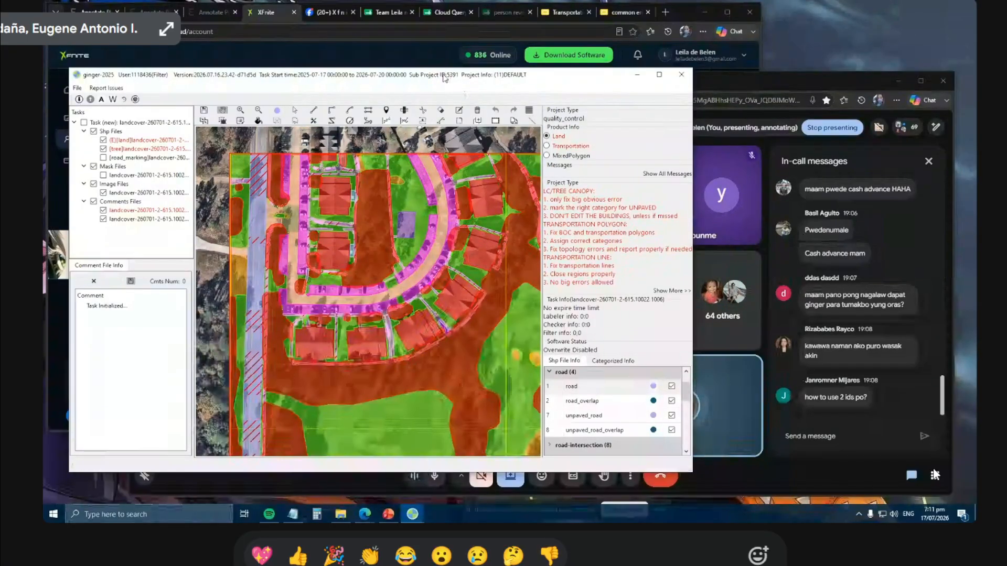
pyautogui.moveTo(442, 81); pyautogui.dragTo(431, 76)
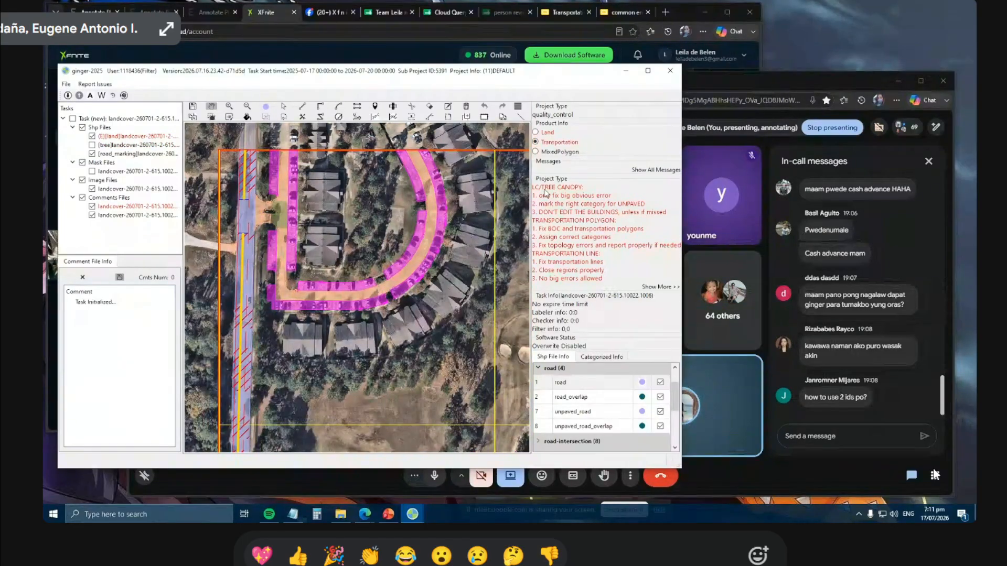
# Show the task's MixedPolygon product view, return to the Land view and hide the tree layer.
pyautogui.click(536, 152)
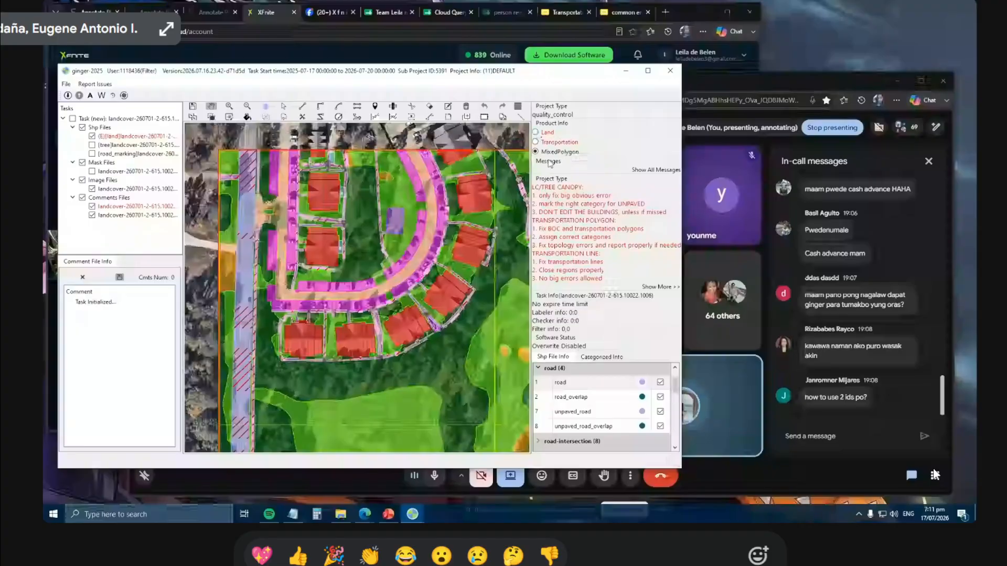
pyautogui.click(535, 132)
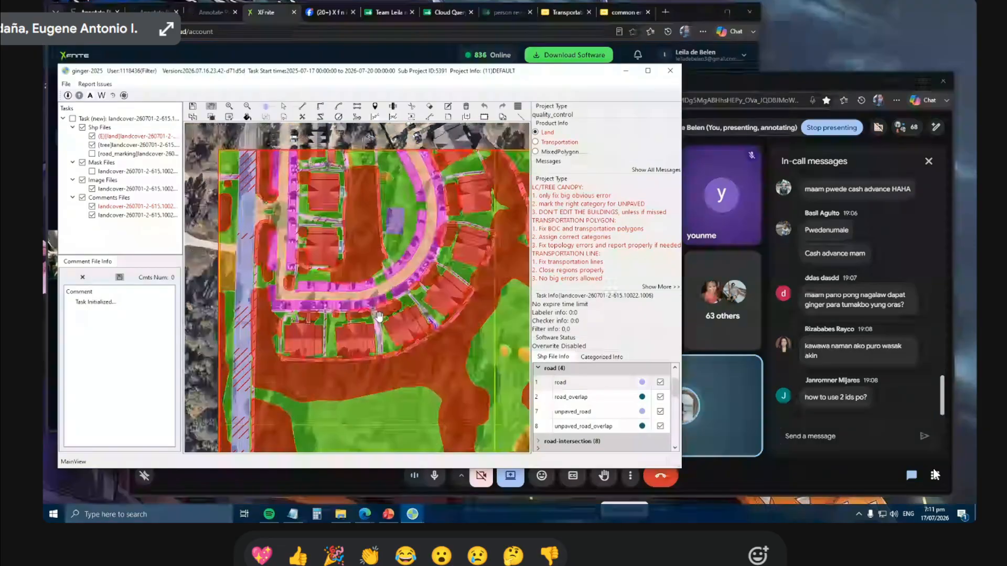
pyautogui.moveTo(406, 315); pyautogui.dragTo(378, 301)
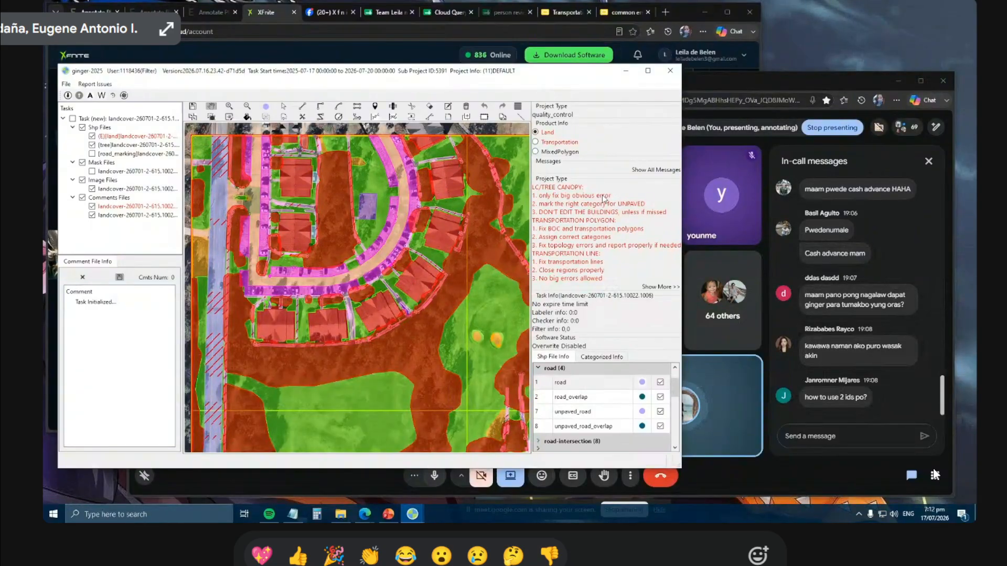
pyautogui.press('Escape')
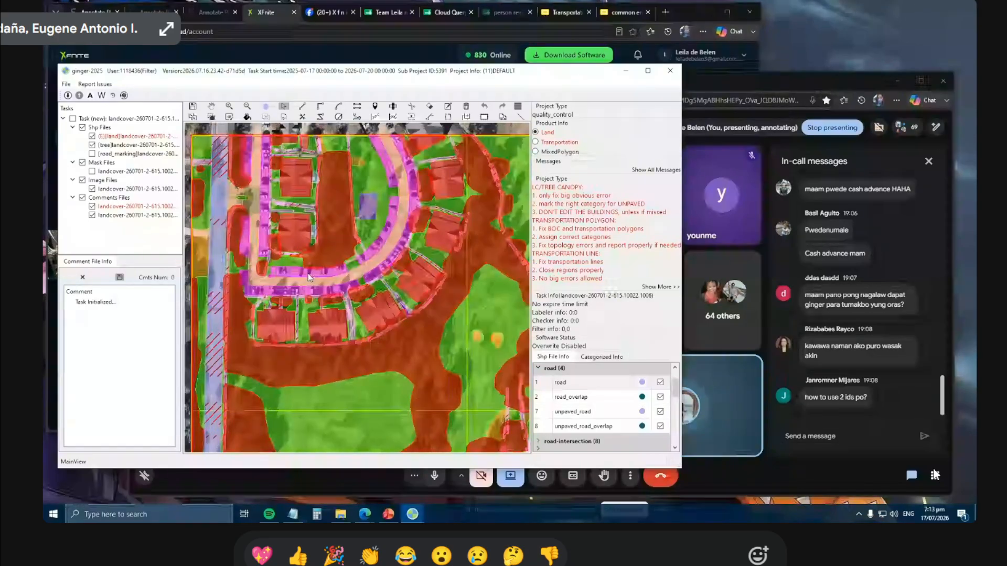
pyautogui.press('2')
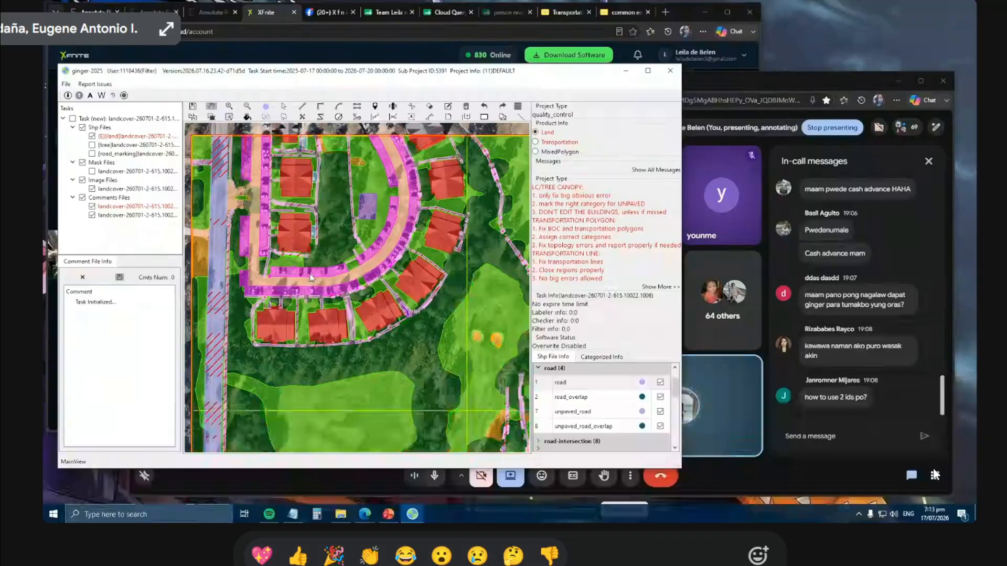
# Split off a short section of the long driveway's straight run below the houses with two crossing cut lines.
pyautogui.press('Escape')
pyautogui.moveTo(299, 279); pyautogui.dragTo(331, 280)
pyautogui.press('l')
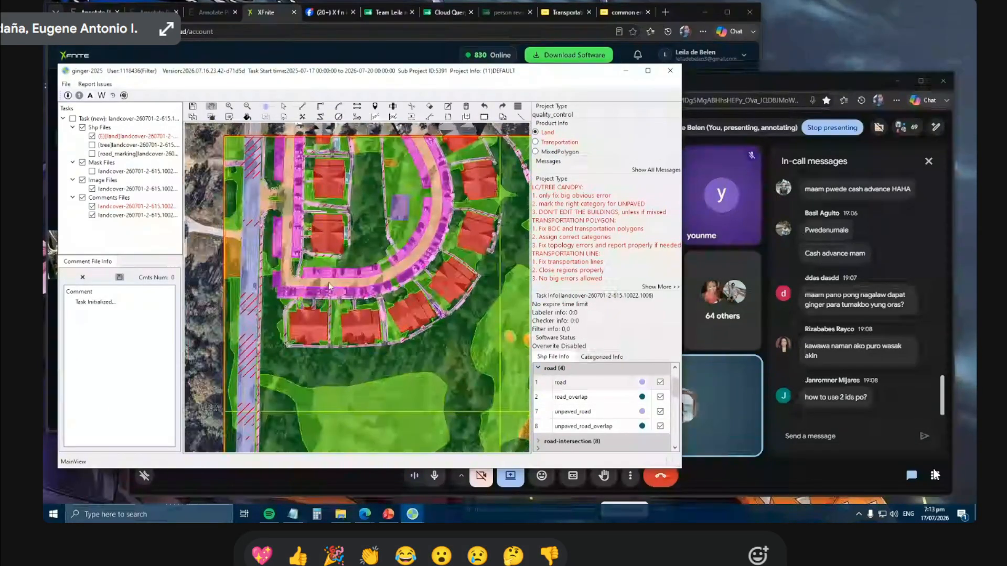
pyautogui.click(323, 278)
pyautogui.click(323, 297)
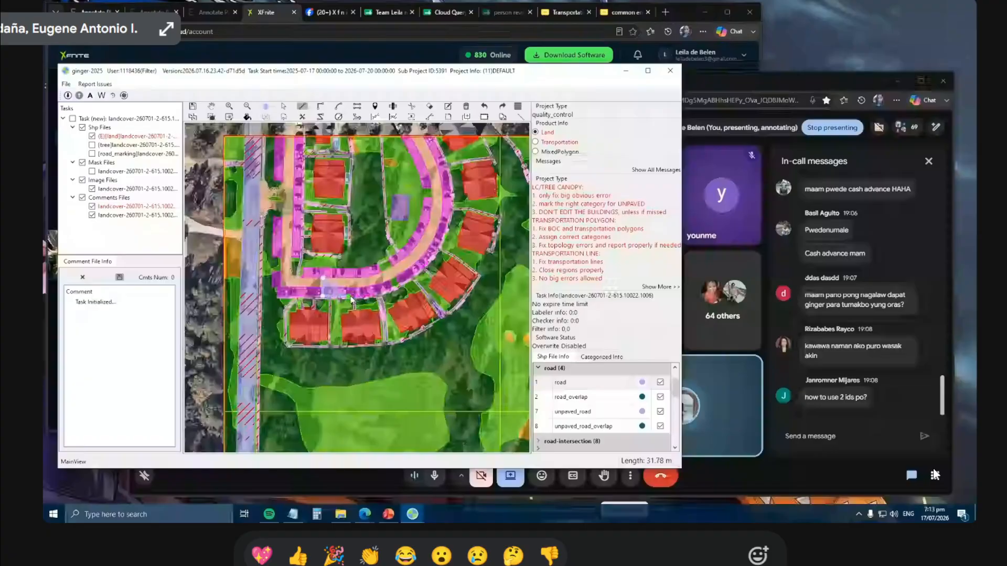
pyautogui.press('c')
pyautogui.press('Escape')
pyautogui.click(351, 276)
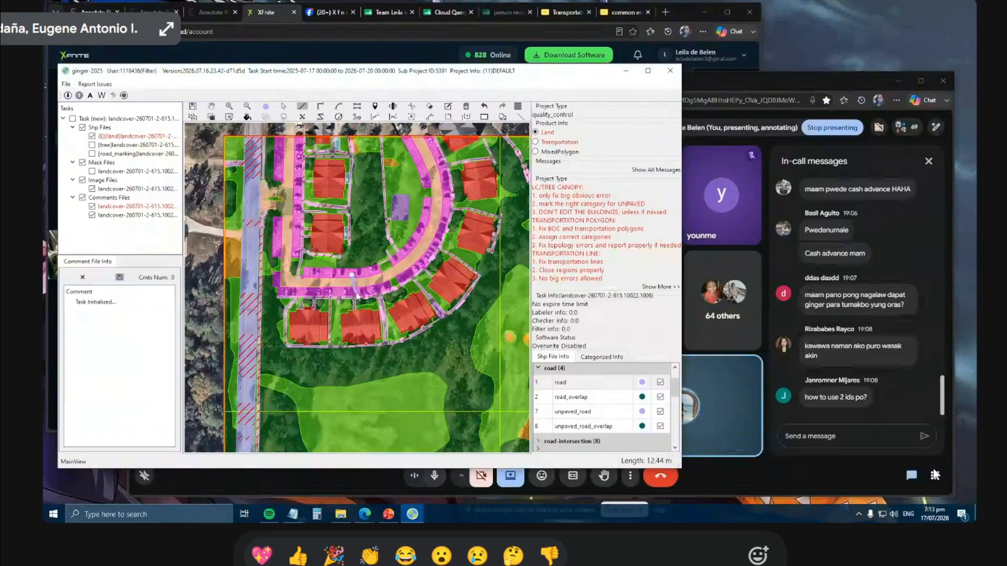
pyautogui.press('Escape')
# Split off a second short section on the long driveway's curve with two more crossing cut lines.
pyautogui.press('l')
pyautogui.click(405, 257)
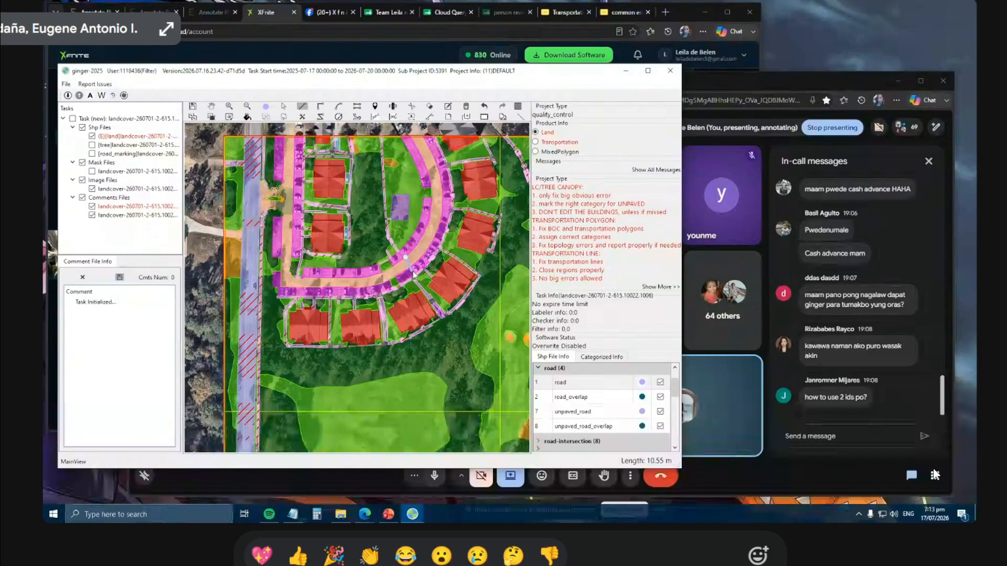
pyautogui.press('l')
pyautogui.click(426, 232)
pyautogui.click(436, 241)
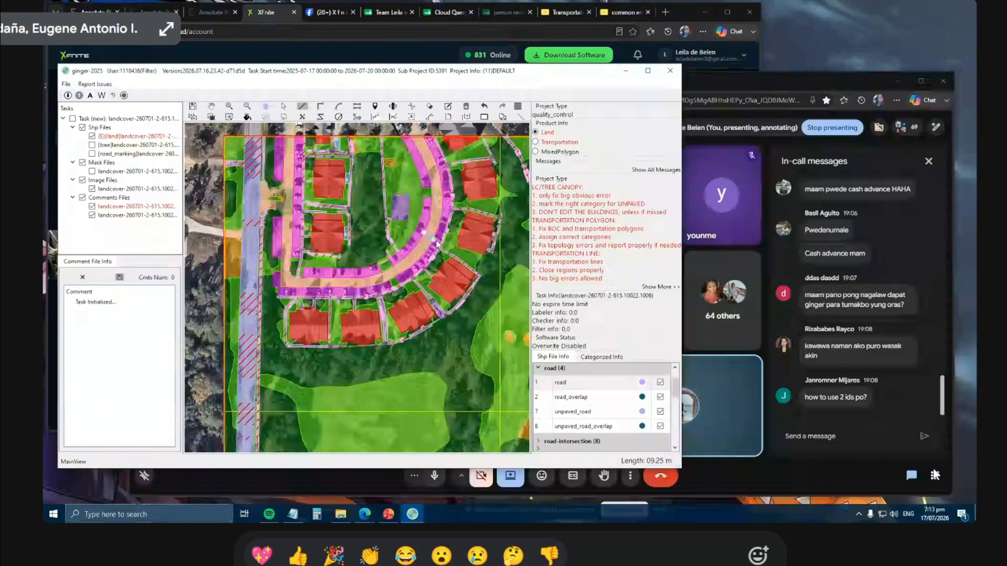
pyautogui.press('c')
pyautogui.press('Escape')
# Select both split-off driveway sections and change their category to road.
pyautogui.click(337, 287)
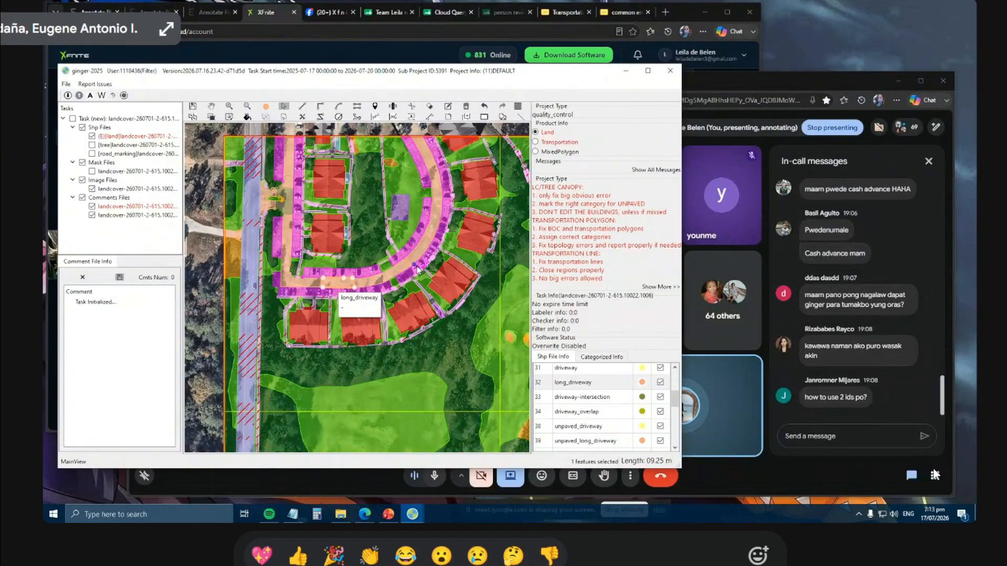
pyautogui.keyDown('ctrl'); pyautogui.click(414, 259); pyautogui.keyUp('ctrl')
pyautogui.rightClick(414, 258)
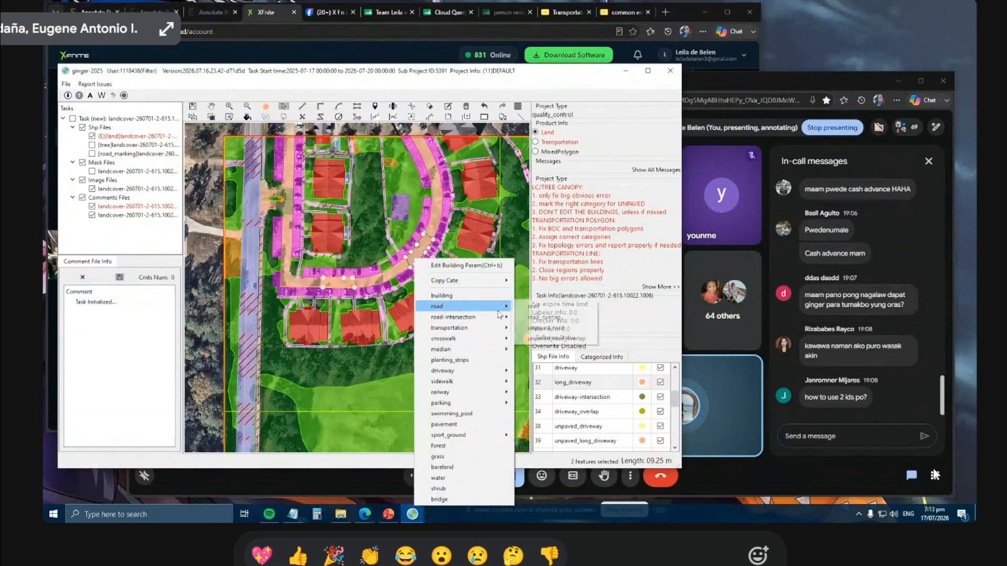
pyautogui.moveTo(453, 306)
pyautogui.click(540, 306)
pyautogui.press('Escape')
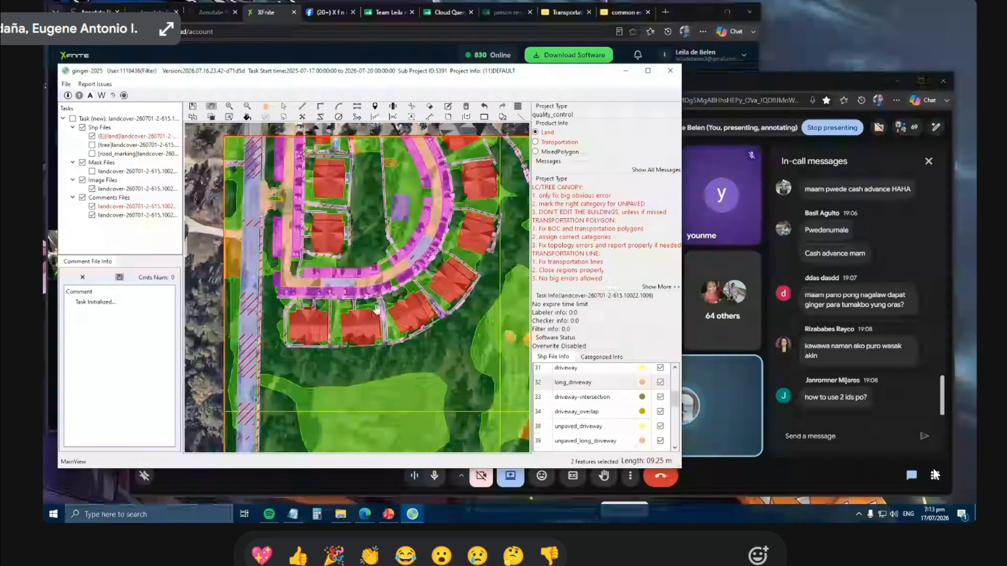
# Compare the driveway with the bare imagery and turn its two road-labelled sections back into long_driveway.
pyautogui.scroll(4, 395, 263)
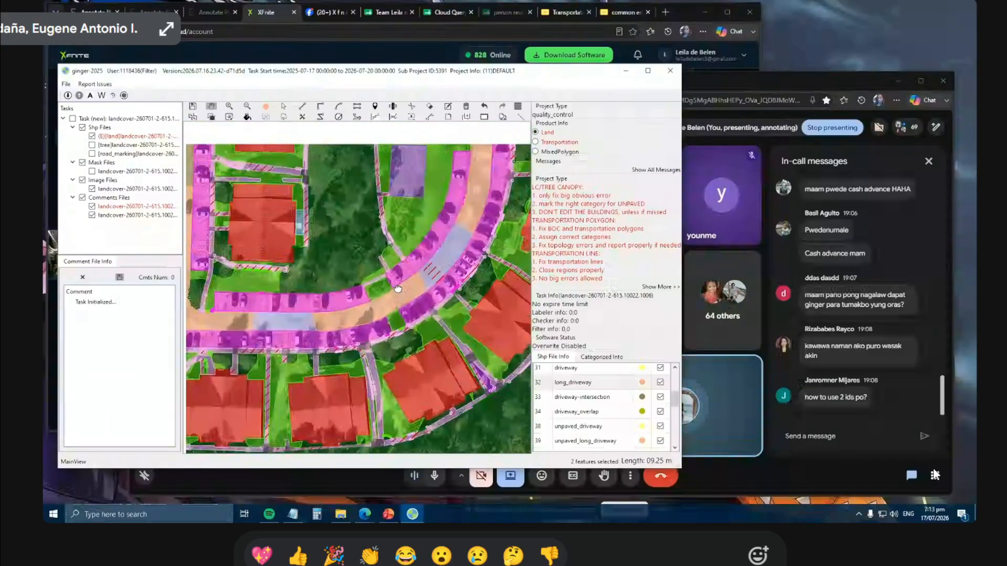
pyautogui.press('space')
pyautogui.scroll(-3, 381, 257)
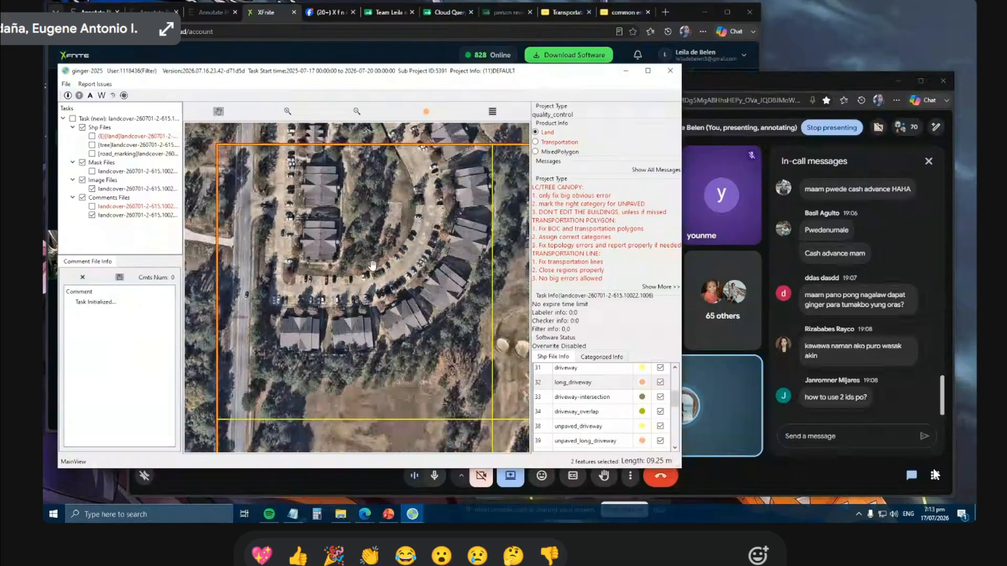
pyautogui.moveTo(368, 265); pyautogui.dragTo(369, 277)
pyautogui.press('space')
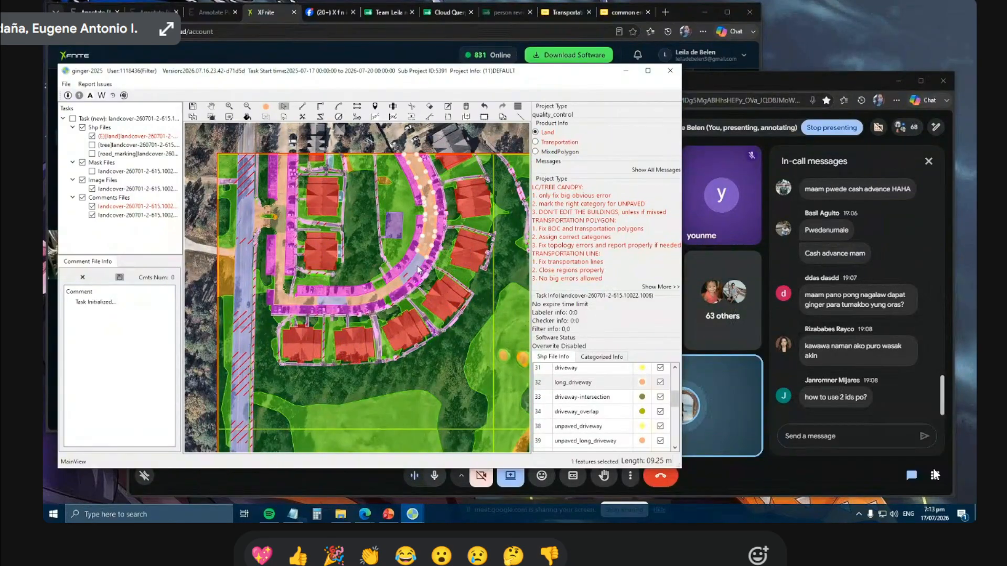
pyautogui.click(417, 264)
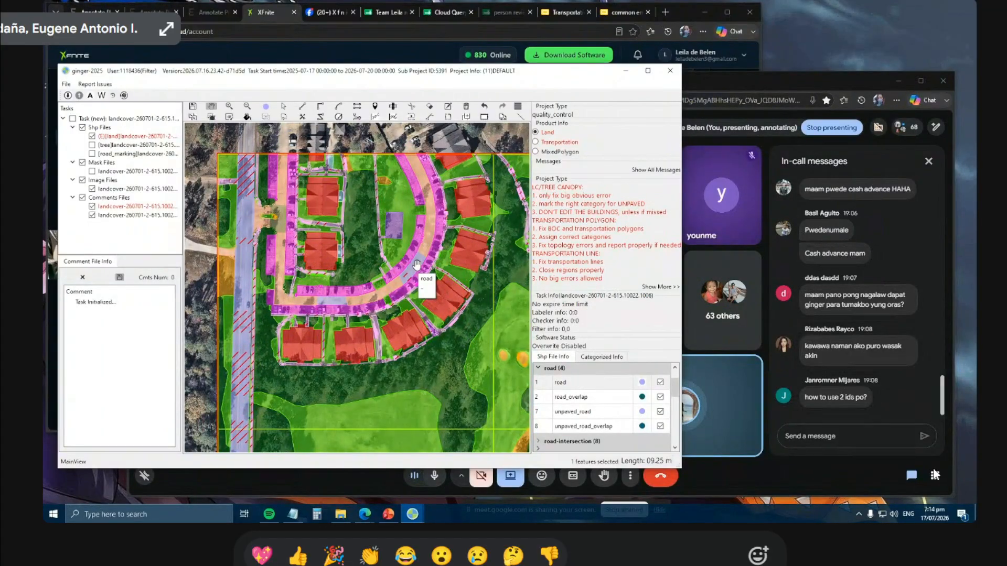
pyautogui.press('s')
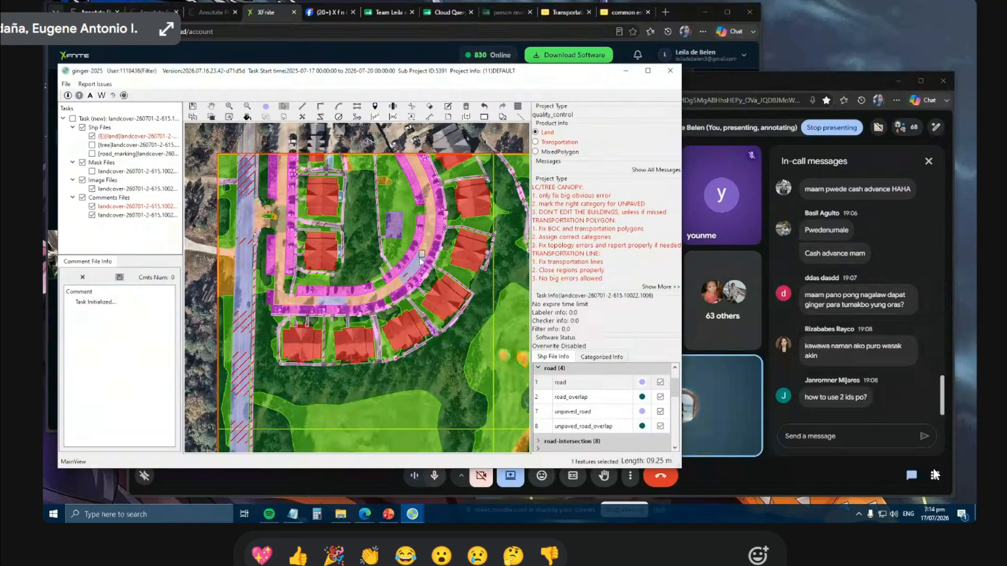
pyautogui.click(424, 263)
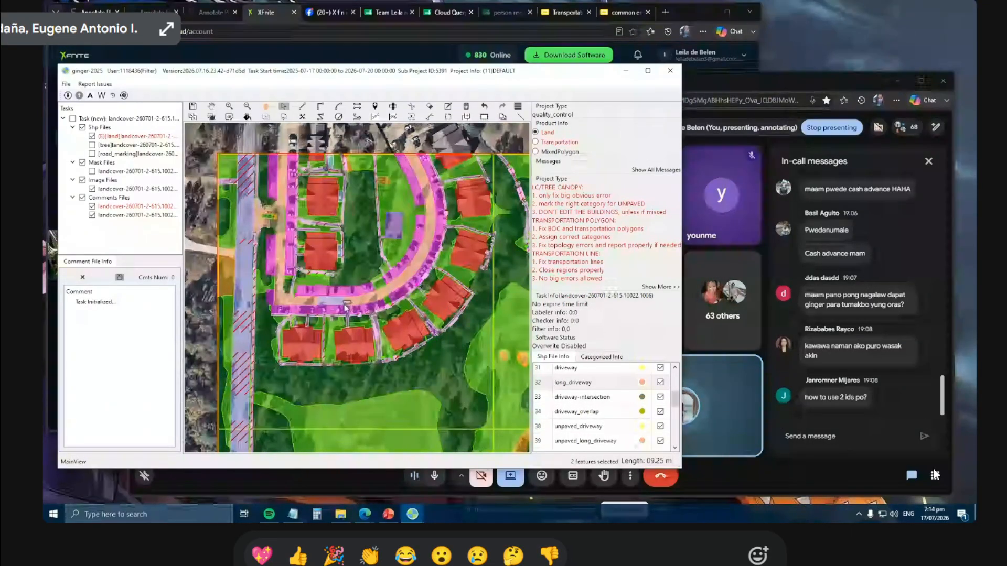
pyautogui.press('m')
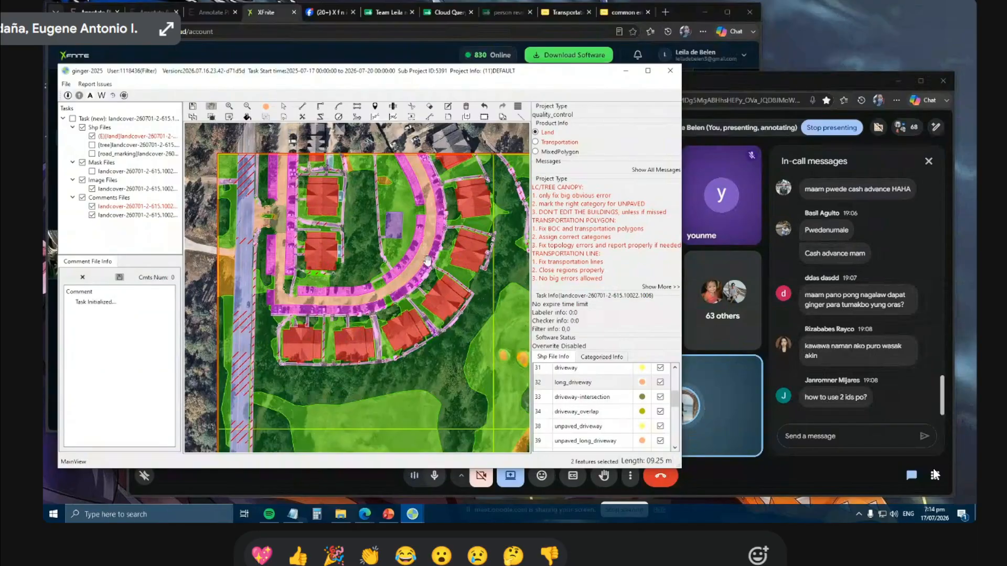
# Try to redraw the grass boundary along the inner parking row's edge, undo it and recheck the bare imagery.
pyautogui.press('space')
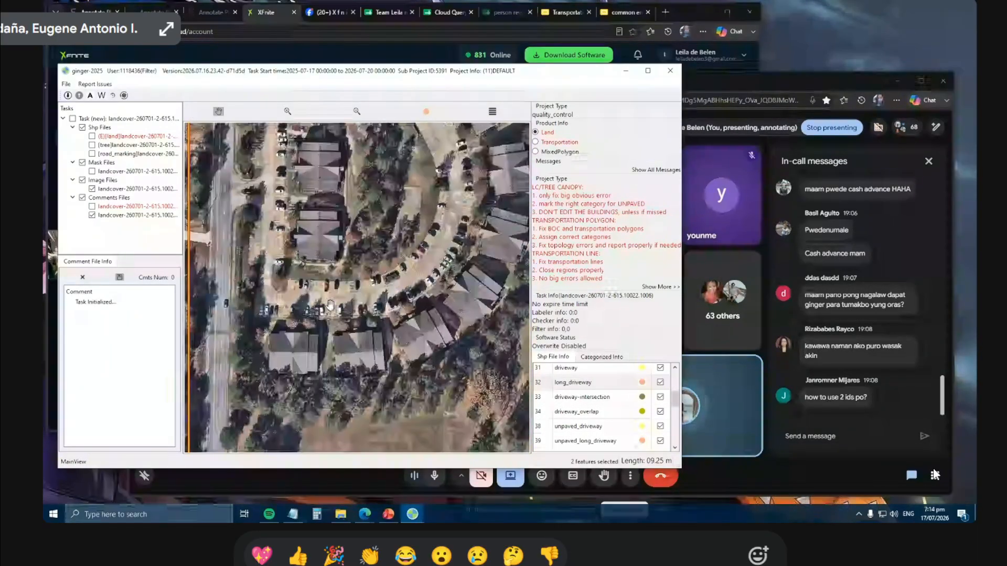
pyautogui.scroll(4, 337, 300)
pyautogui.scroll(-2, 337, 300)
pyautogui.press('space')
pyautogui.scroll(3, 260, 267)
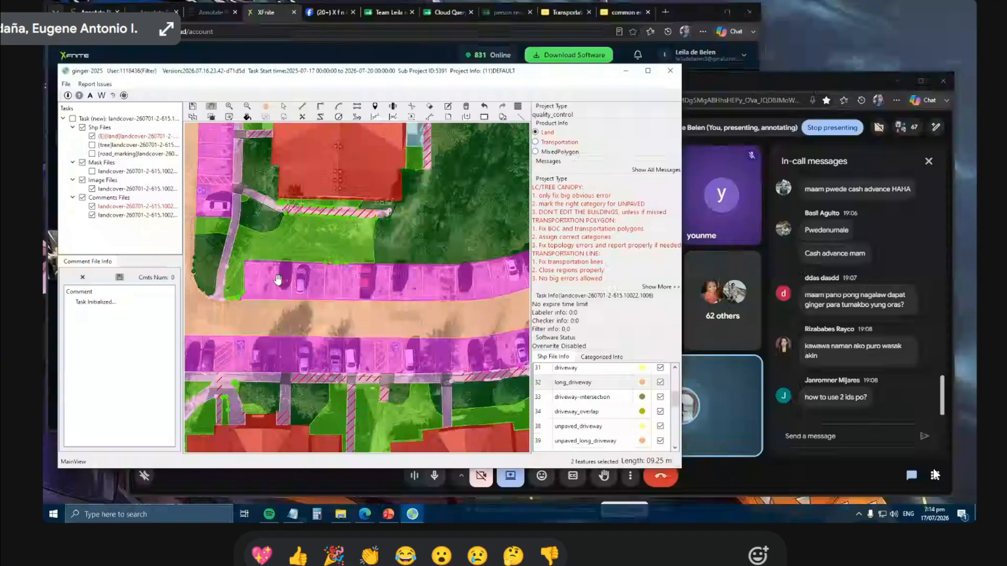
pyautogui.scroll(2, 255, 265)
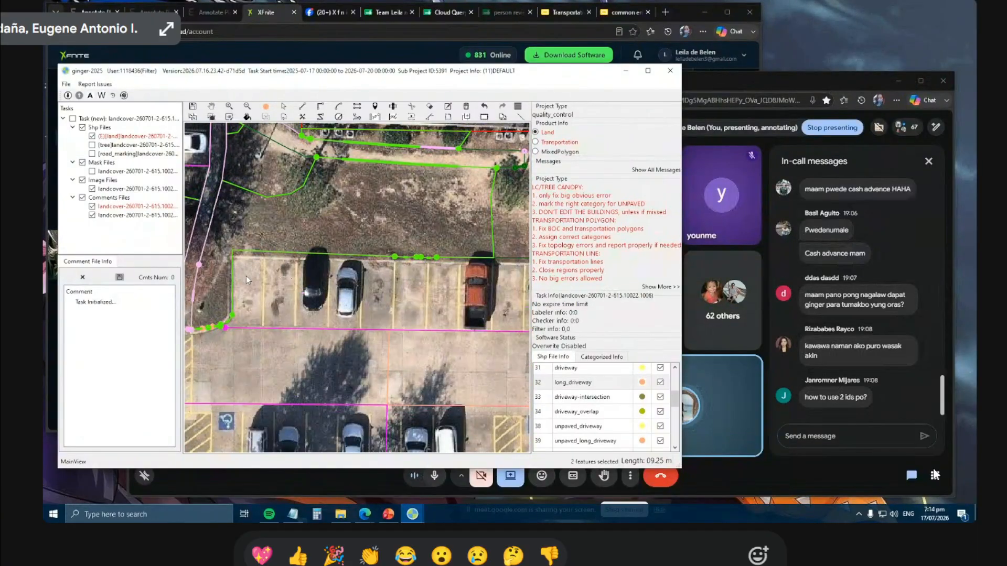
pyautogui.click(232, 258)
pyautogui.click(493, 266)
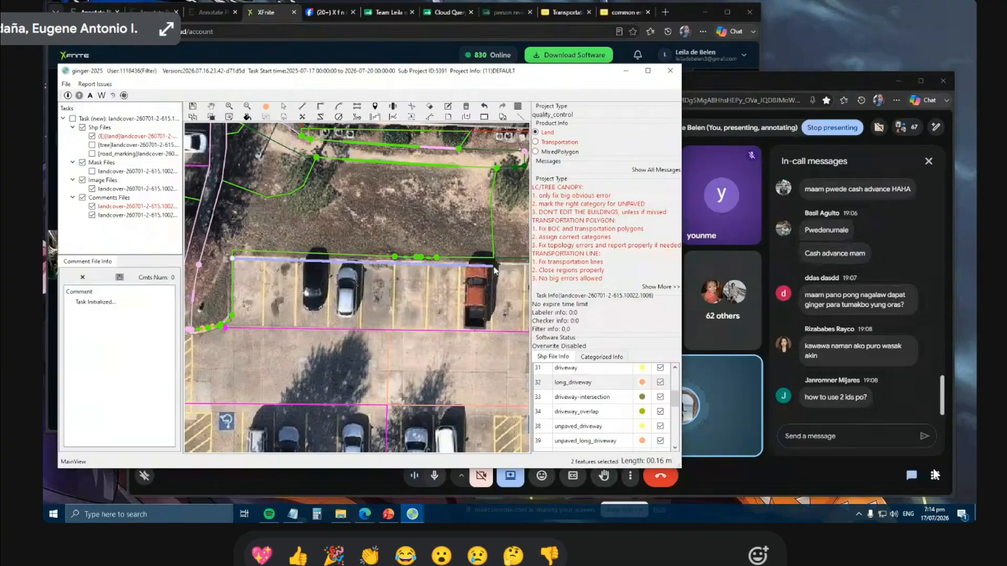
pyautogui.rightClick(494, 265)
pyautogui.press('Escape')
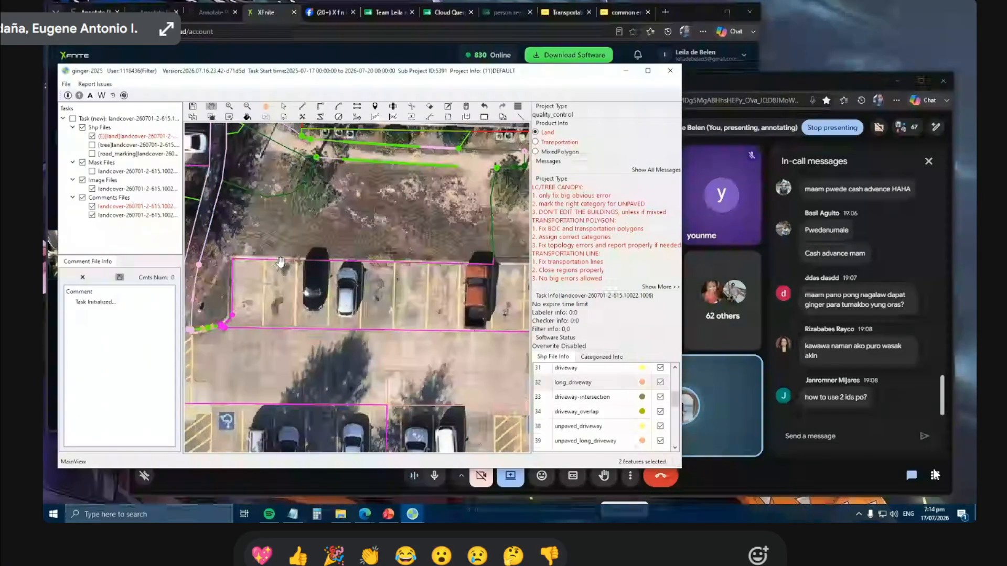
pyautogui.hotkey('ctrl', 'z')
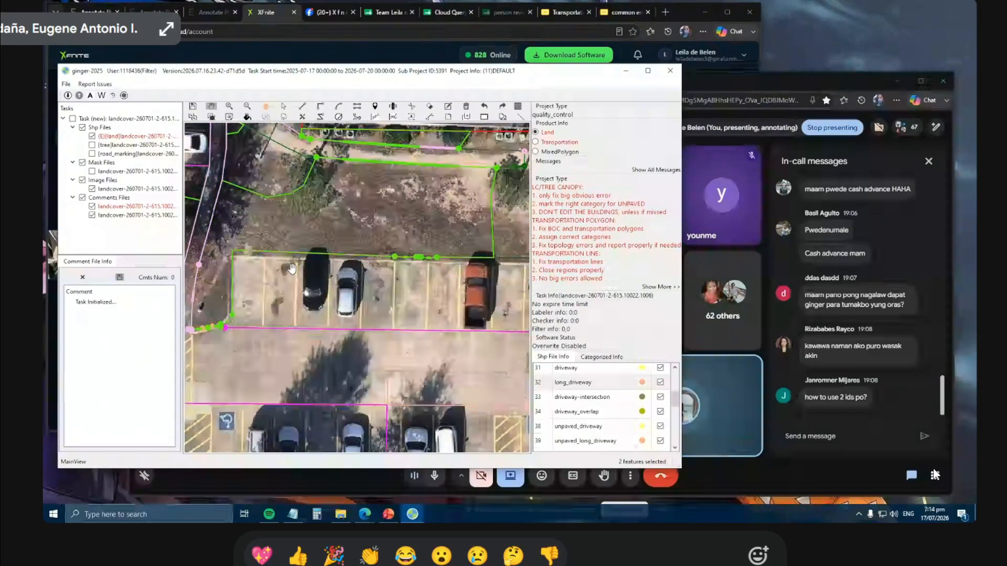
pyautogui.press('h')
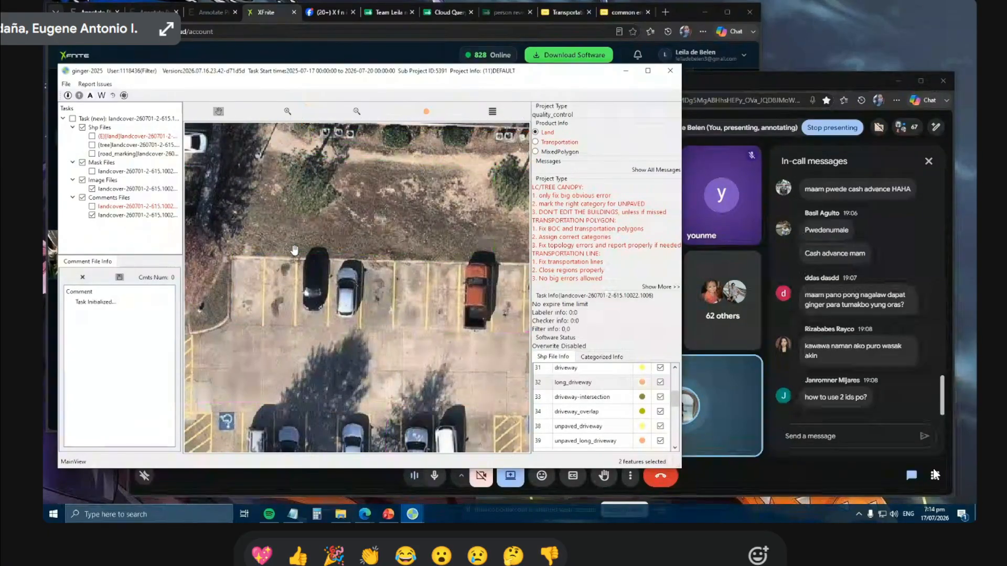
pyautogui.press('h')
# Restore the filled label display, reshape the main road's sidewalk-side edge with a small inward notch below the hatched crossing, and select the road.
pyautogui.press('f')
pyautogui.scroll(-3, 299, 255)
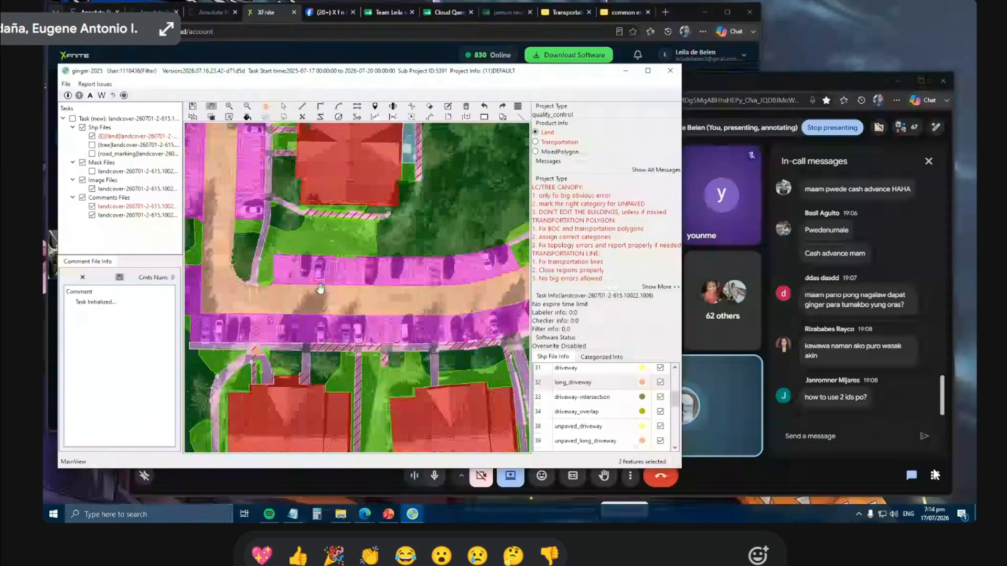
pyautogui.moveTo(270, 307); pyautogui.dragTo(409, 348)
pyautogui.moveTo(300, 228); pyautogui.dragTo(323, 283)
pyautogui.scroll(3, 327, 232)
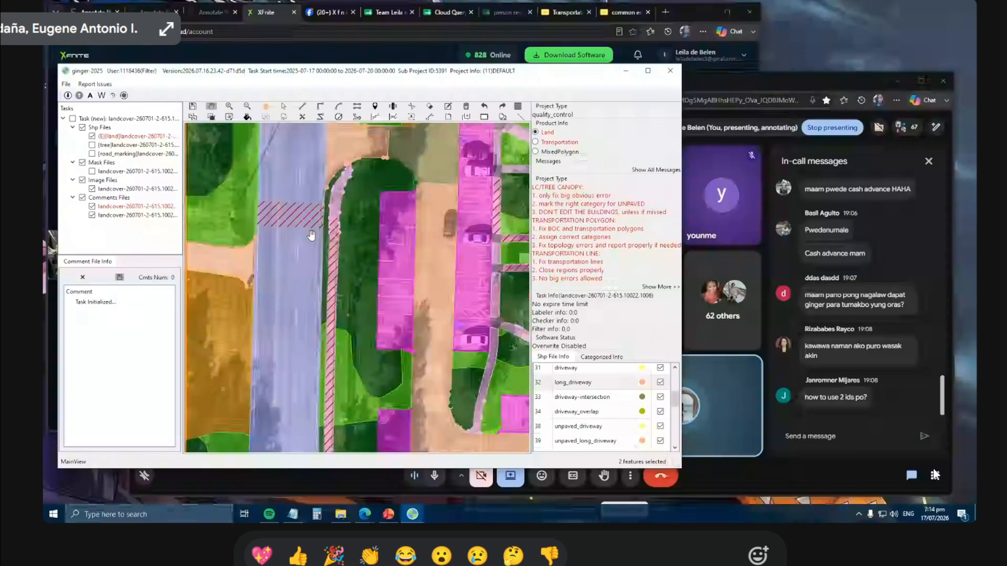
pyautogui.click(329, 226)
pyautogui.click(317, 243)
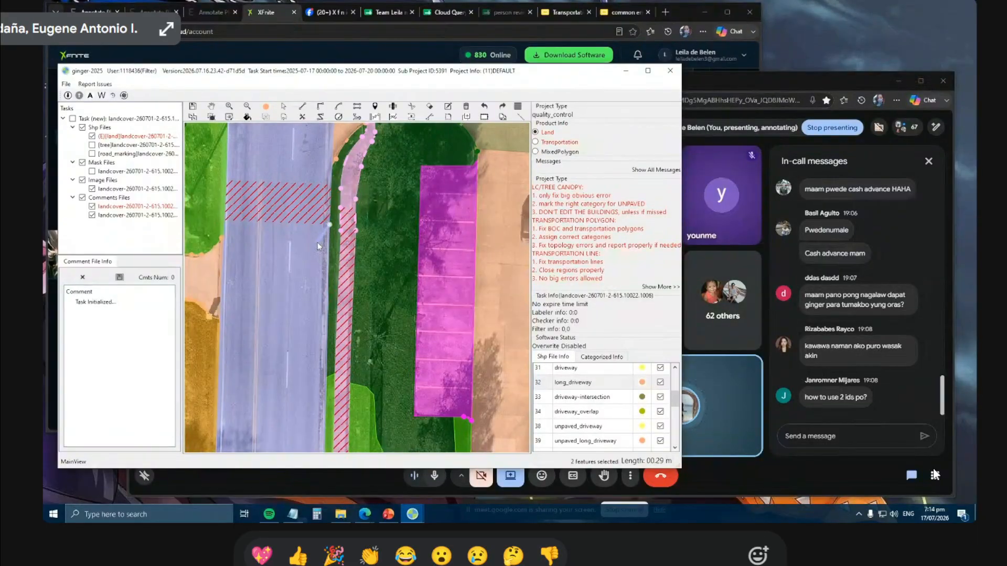
pyautogui.click(326, 276)
pyautogui.rightClick(326, 275)
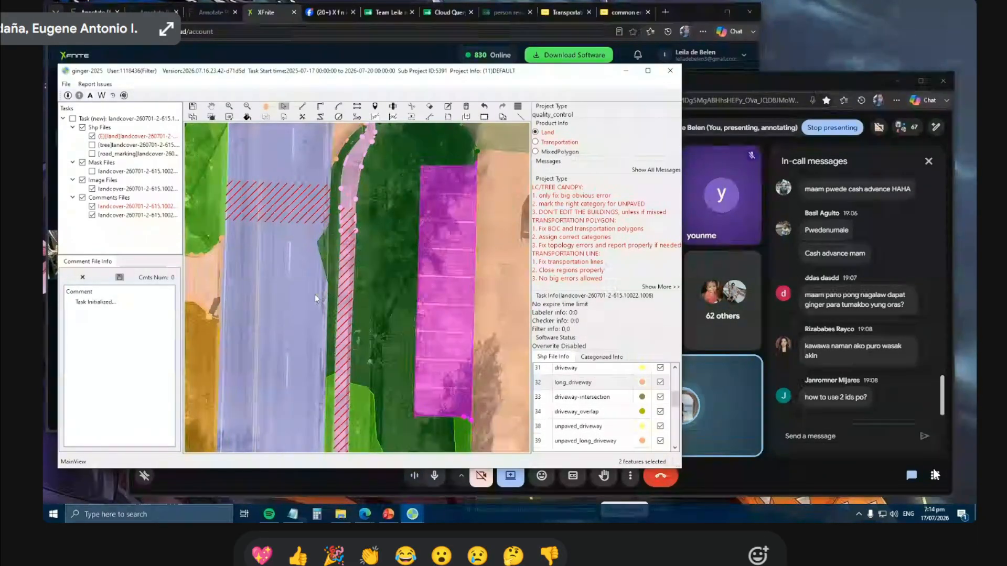
pyautogui.click(315, 294)
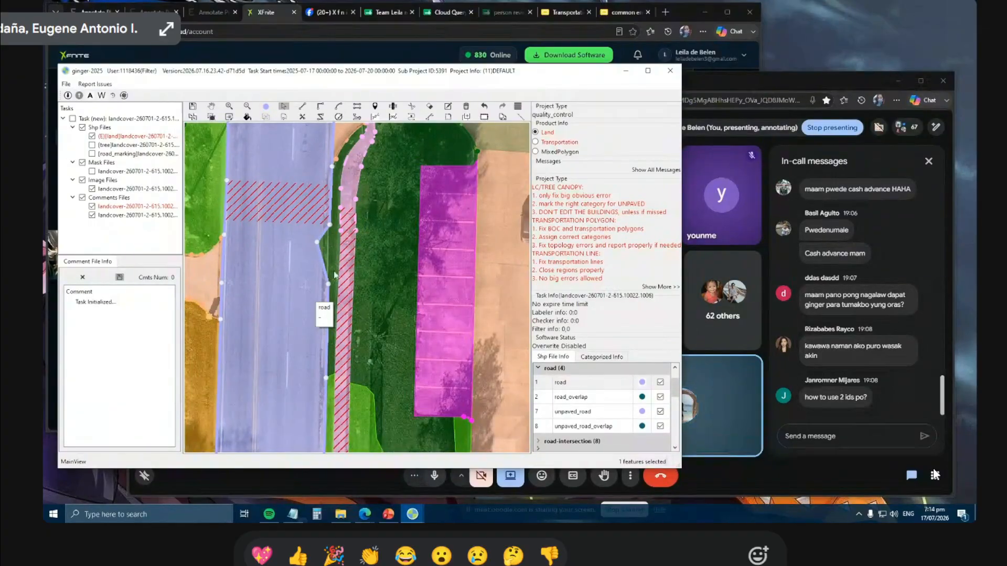
# Redraw the main road's sidewalk-side edge in a straight line across the inward notch below the hatched crossing.
pyautogui.press('r')
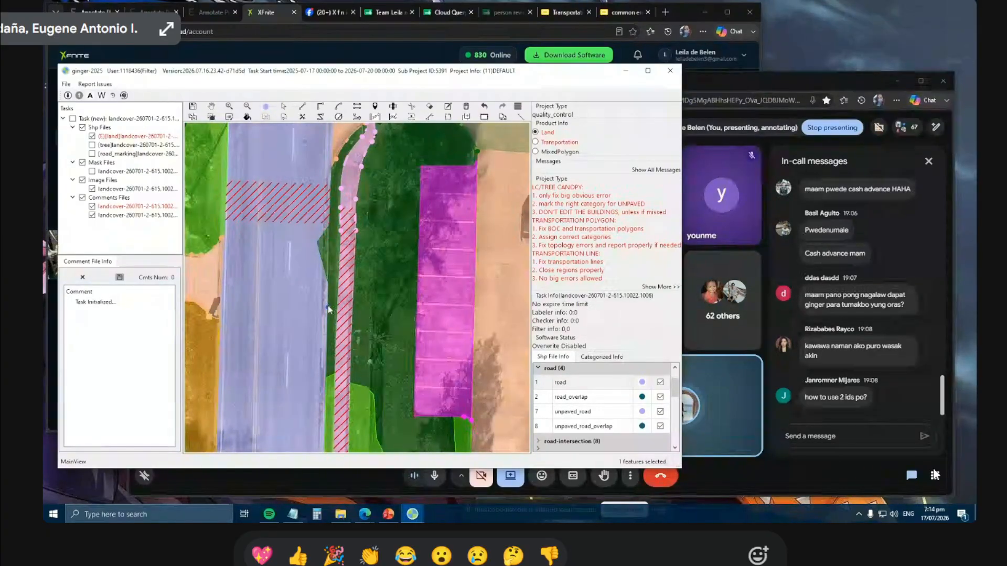
pyautogui.click(328, 284)
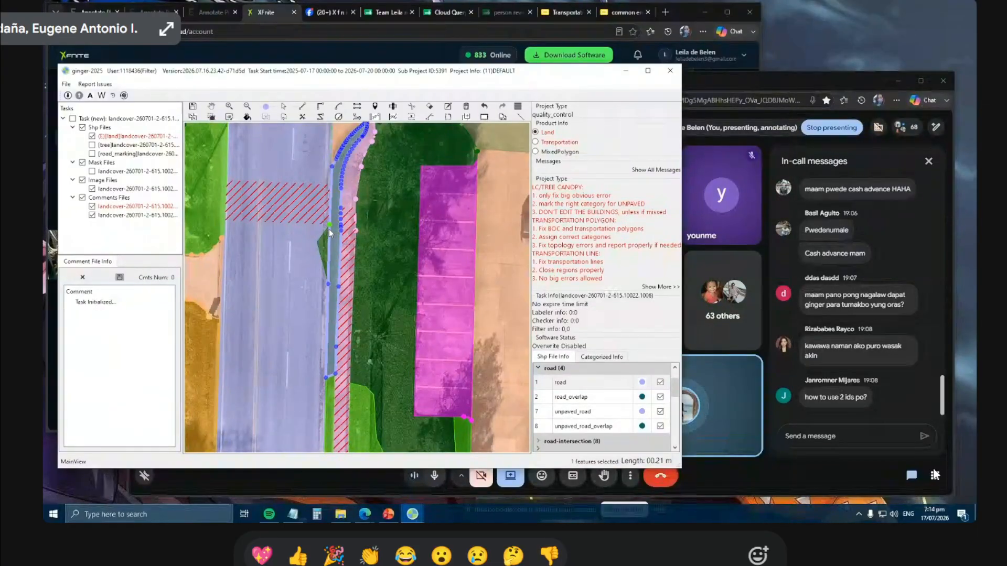
pyautogui.rightClick(329, 229)
pyautogui.scroll(2, 327, 273)
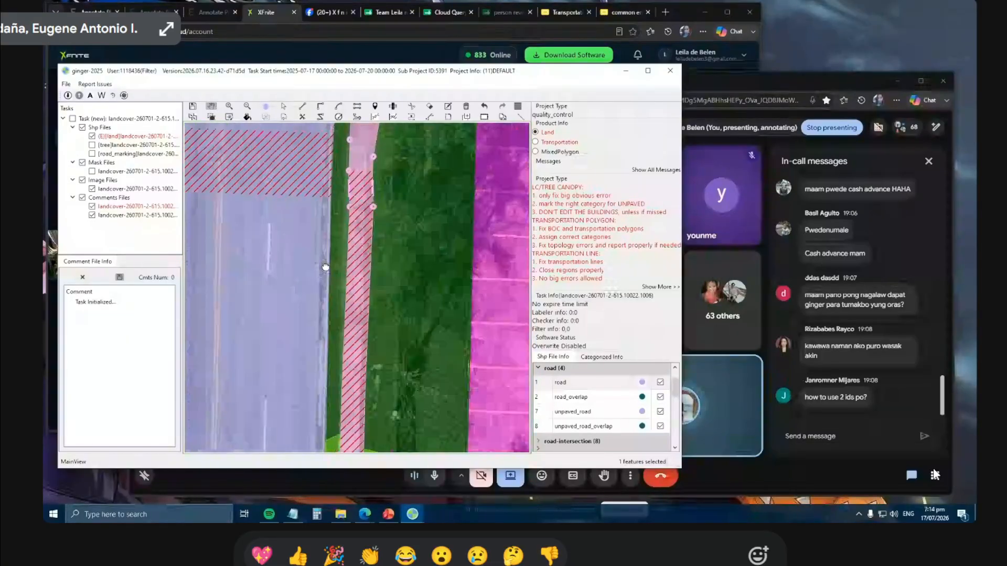
# Cut a small triangular inward notch into the road's sidewalk-side edge below the hatched crossing.
pyautogui.moveTo(325, 266); pyautogui.dragTo(340, 277)
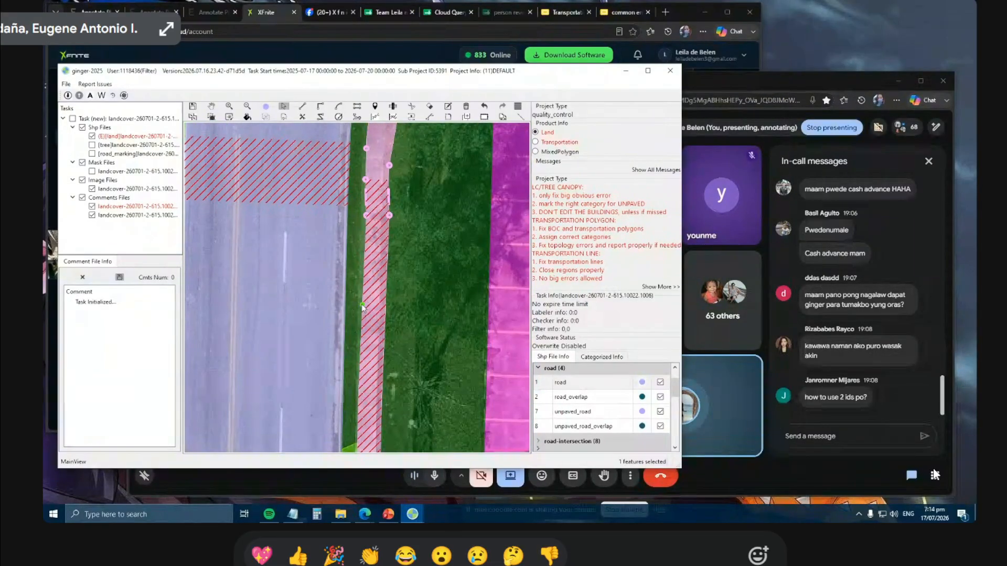
pyautogui.scroll(-1, 360, 305)
pyautogui.click(350, 262)
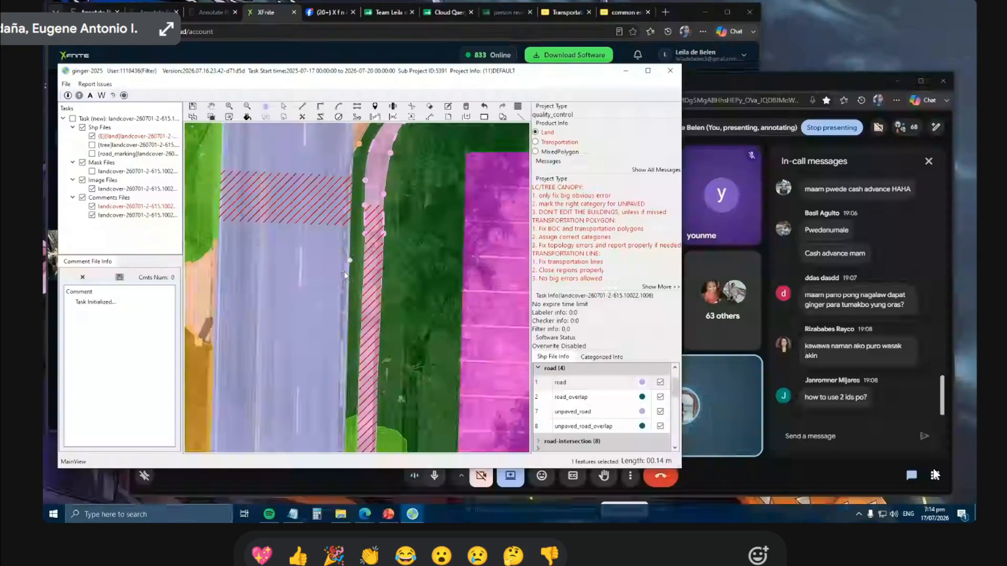
pyautogui.click(350, 295)
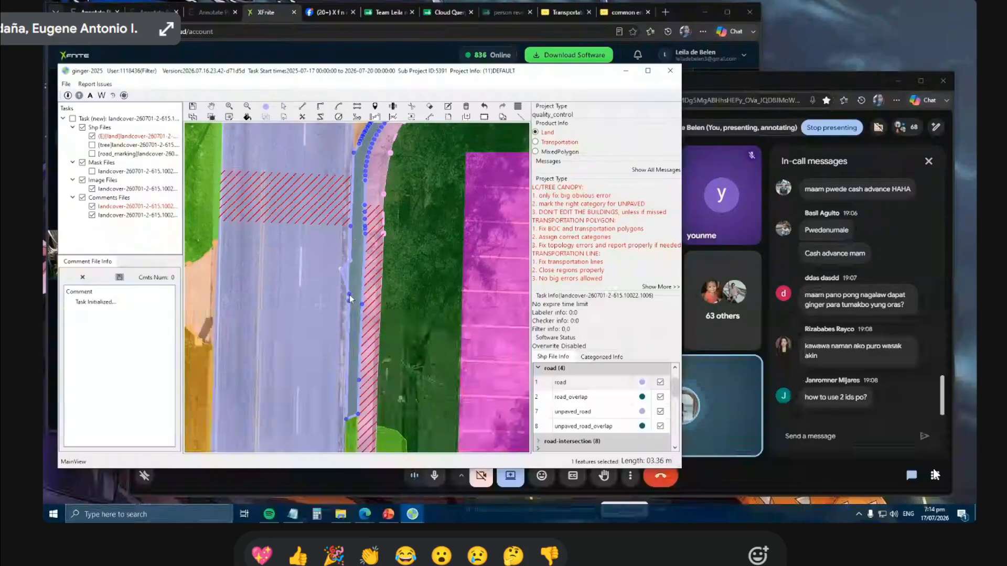
pyautogui.rightClick(349, 296)
# Cut a second, rectangular notch into the road's edge just below the triangular one and select the road to check its outline.
pyautogui.scroll(3, 348, 273)
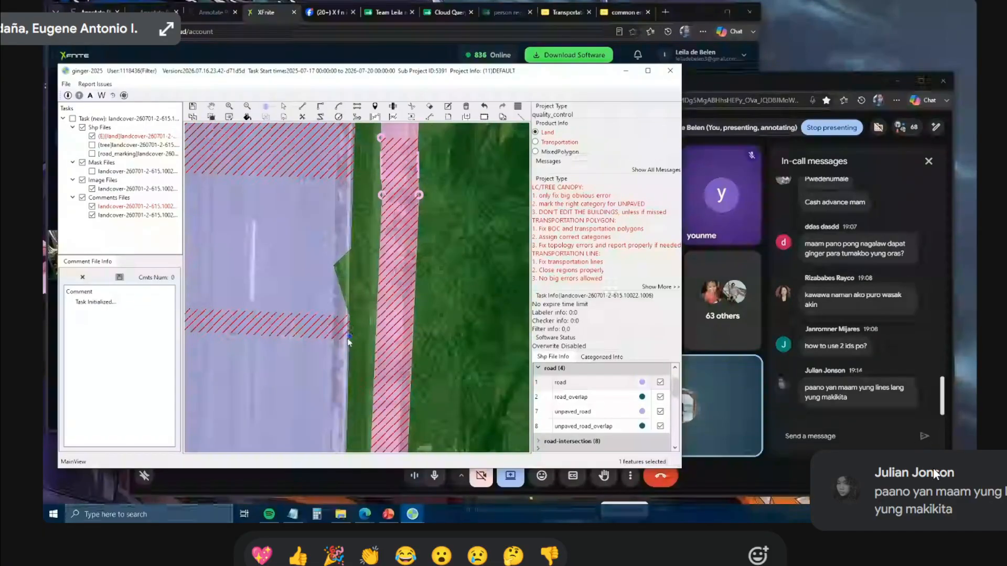
pyautogui.click(349, 341)
pyautogui.click(347, 409)
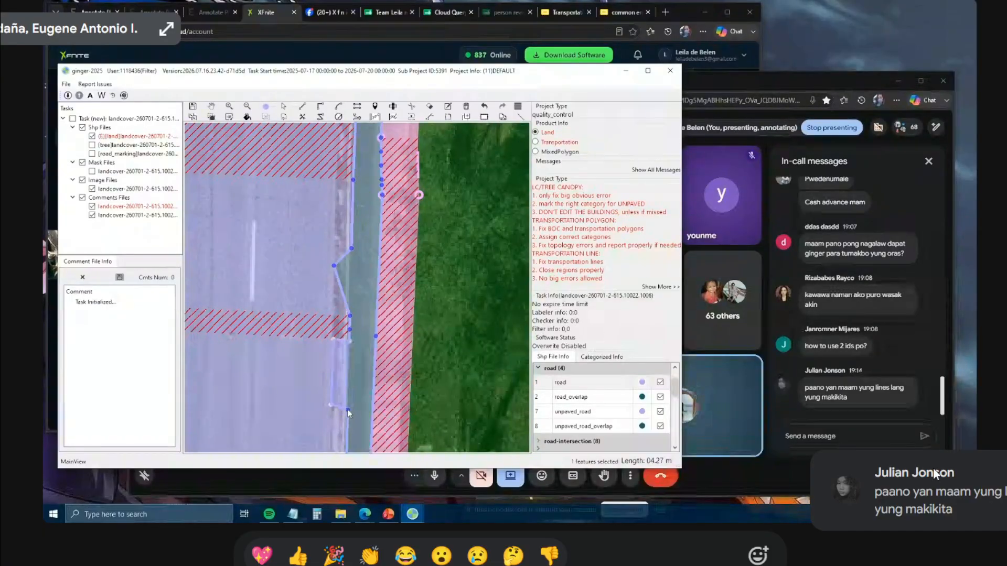
pyautogui.rightClick(347, 409)
pyautogui.press('h')
pyautogui.moveTo(349, 363); pyautogui.dragTo(388, 338)
pyautogui.press('s')
pyautogui.click(337, 346)
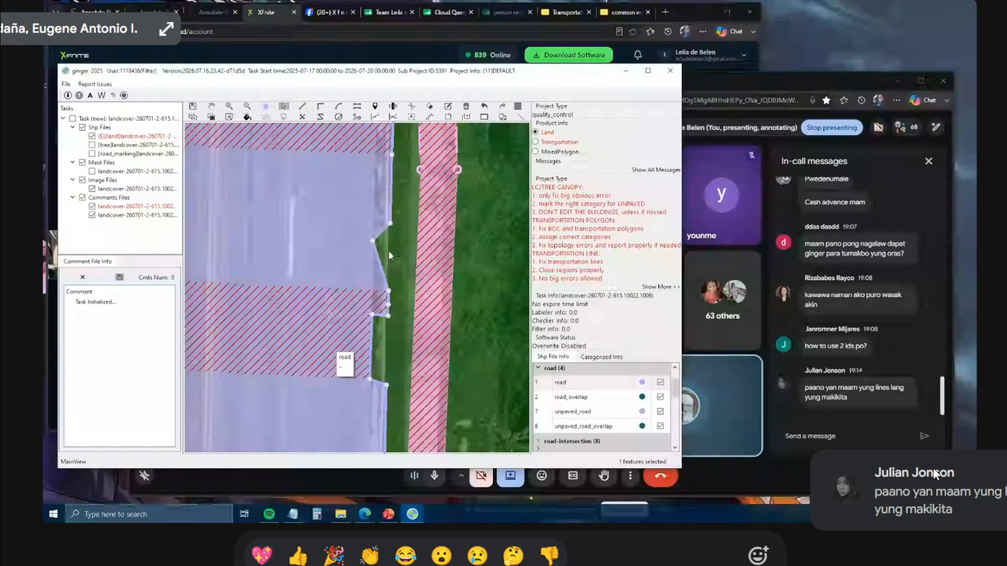
pyautogui.press('h')
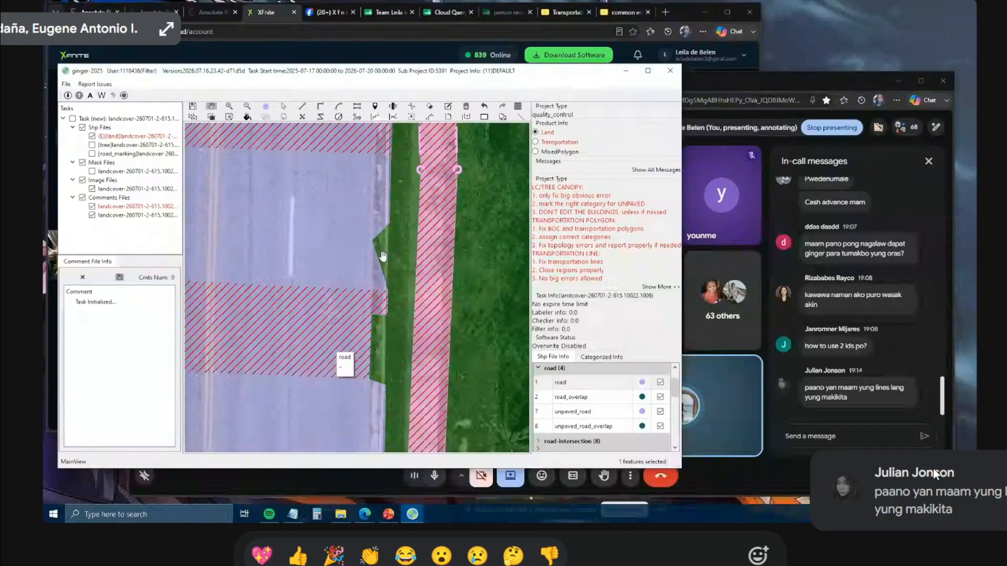
pyautogui.scroll(-2, 379, 254)
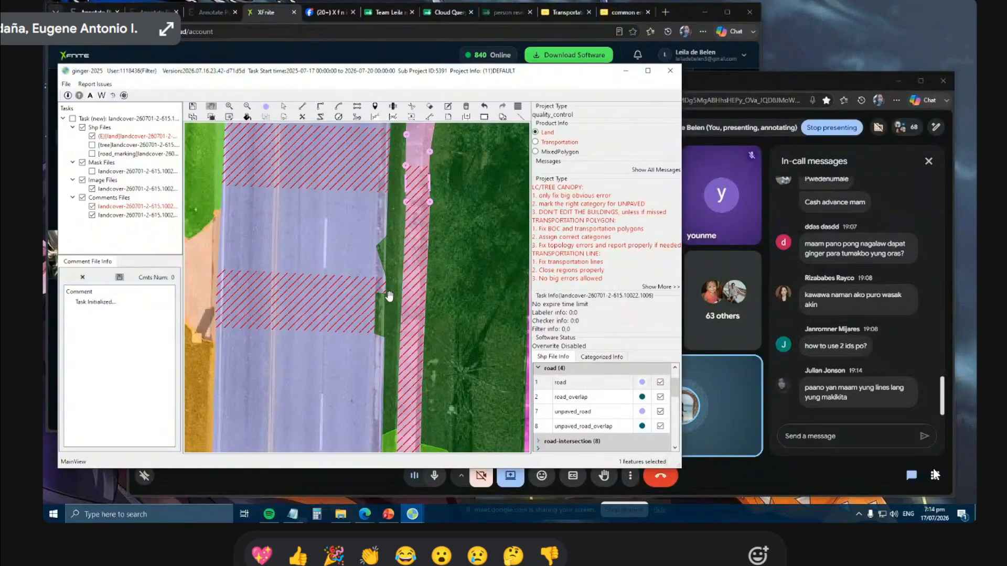
# Redraw the road's sidewalk-side edge straight across both notches so the road fills them again.
pyautogui.press('r')
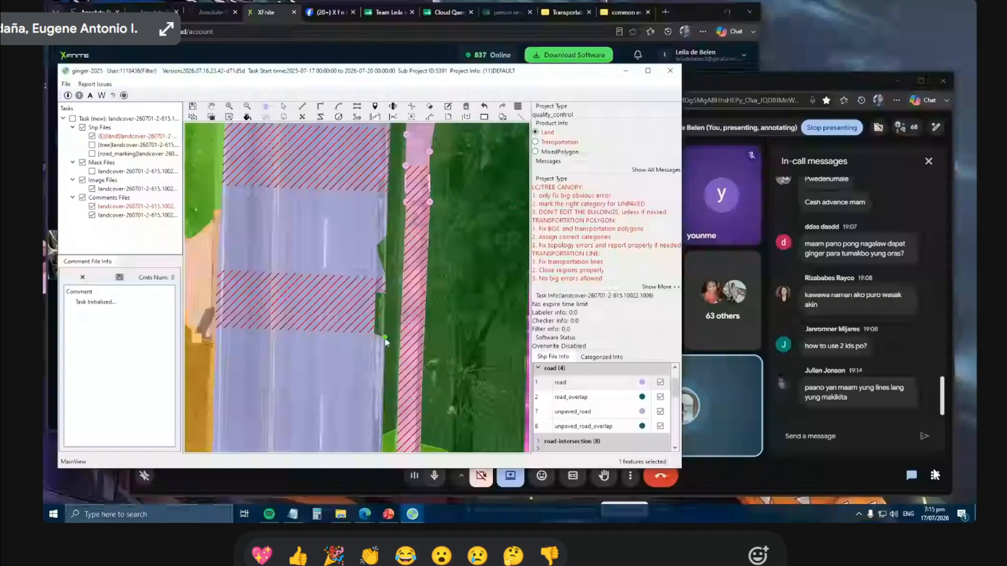
pyautogui.click(386, 339)
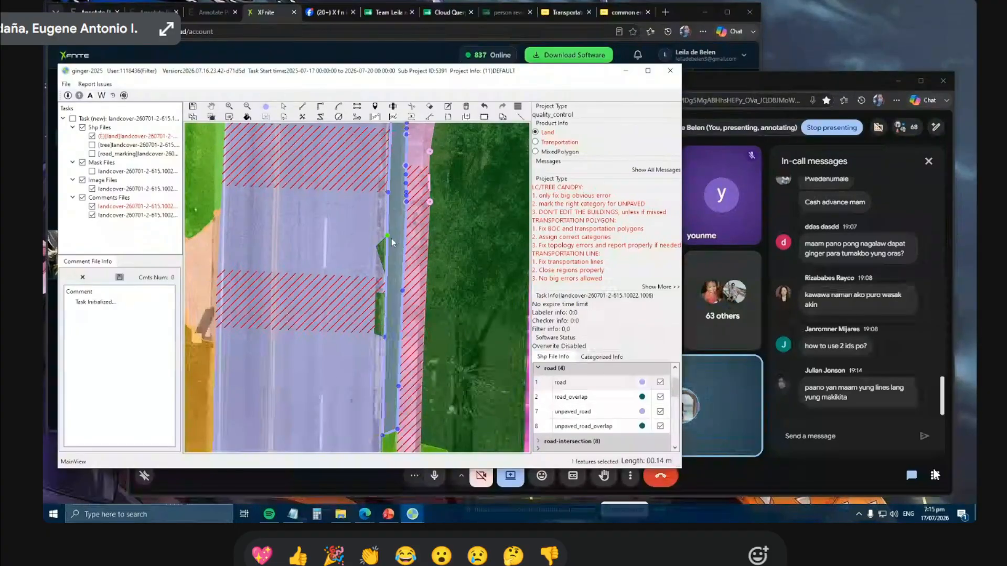
pyautogui.press('Delete')
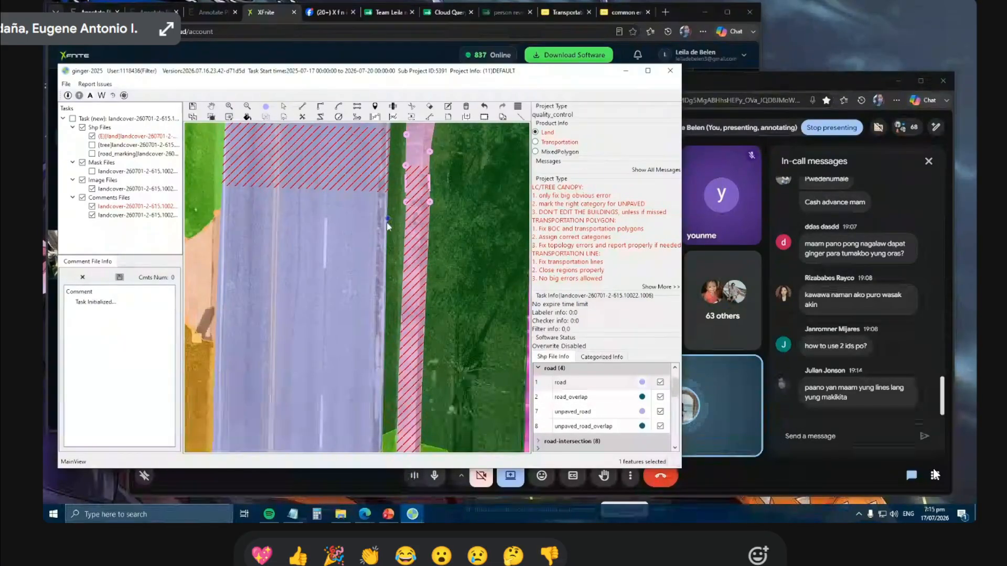
# Reshape the road's sidewalk-side edge below the crossing with a long, shallow inward bend along the curb.
pyautogui.scroll(2, 384, 290)
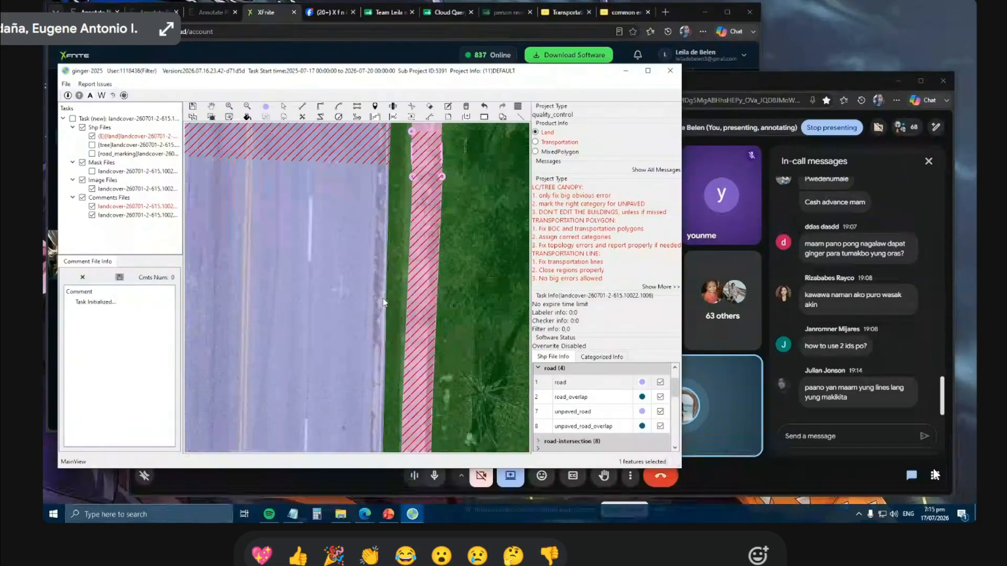
pyautogui.click(390, 182)
pyautogui.click(378, 243)
pyautogui.click(382, 418)
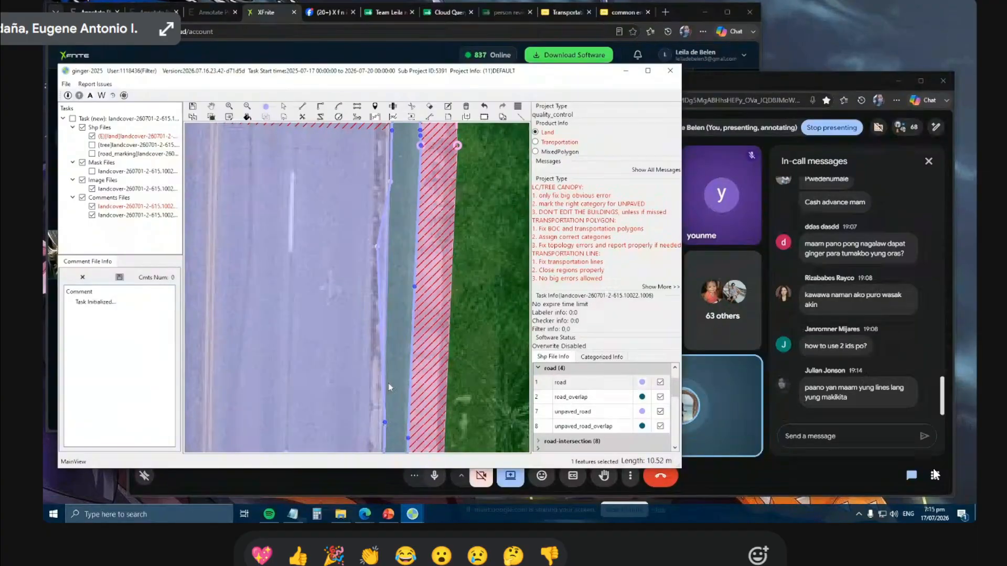
pyautogui.rightClick(388, 383)
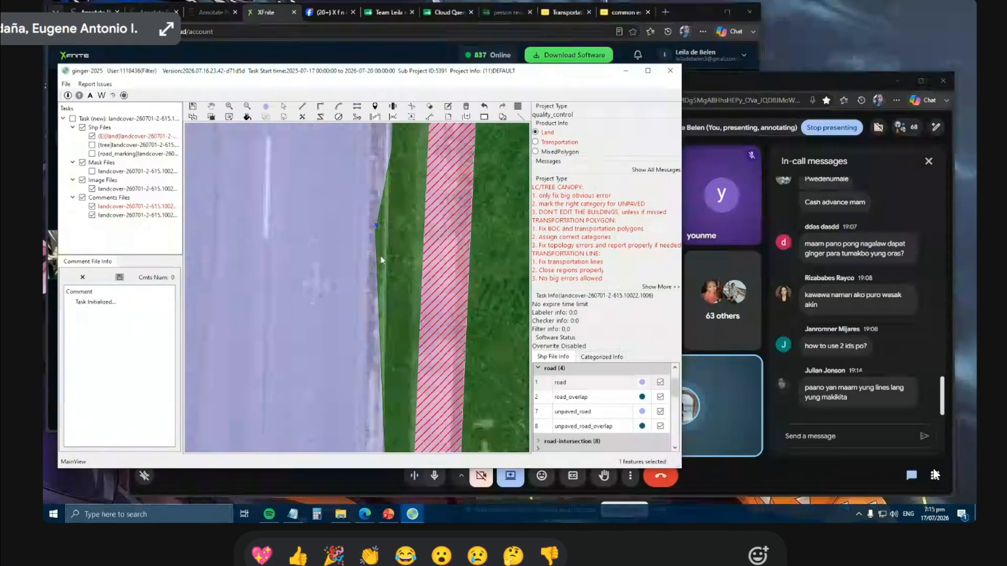
# Smooth the shallow bend in the road's sidewalk-side edge and compare it with the bare imagery.
pyautogui.scroll(-1, 383, 288)
pyautogui.click(382, 289)
pyautogui.click(383, 205)
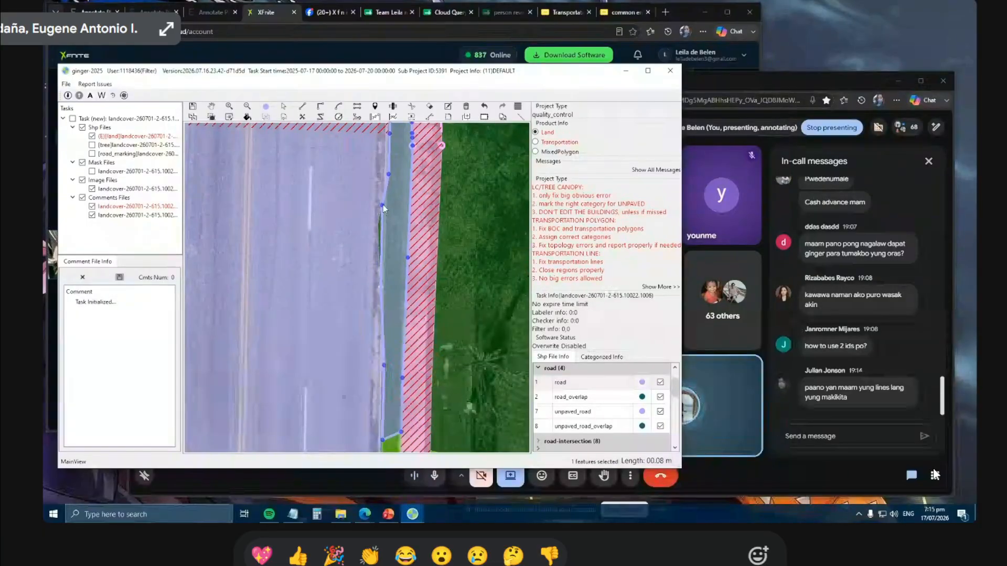
pyautogui.rightClick(391, 276)
pyautogui.scroll(-2, 389, 281)
pyautogui.scroll(3, 384, 223)
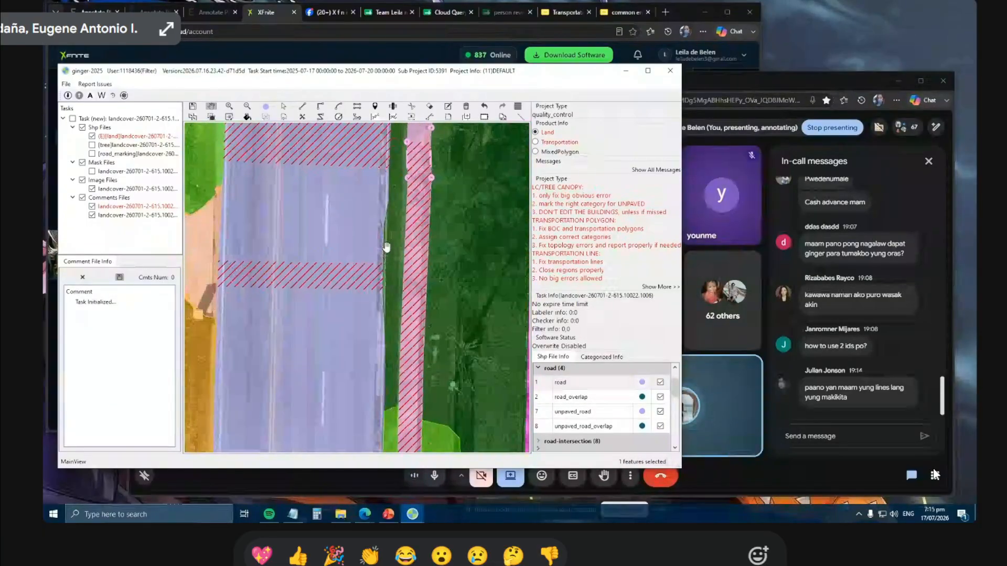
pyautogui.scroll(-3, 386, 242)
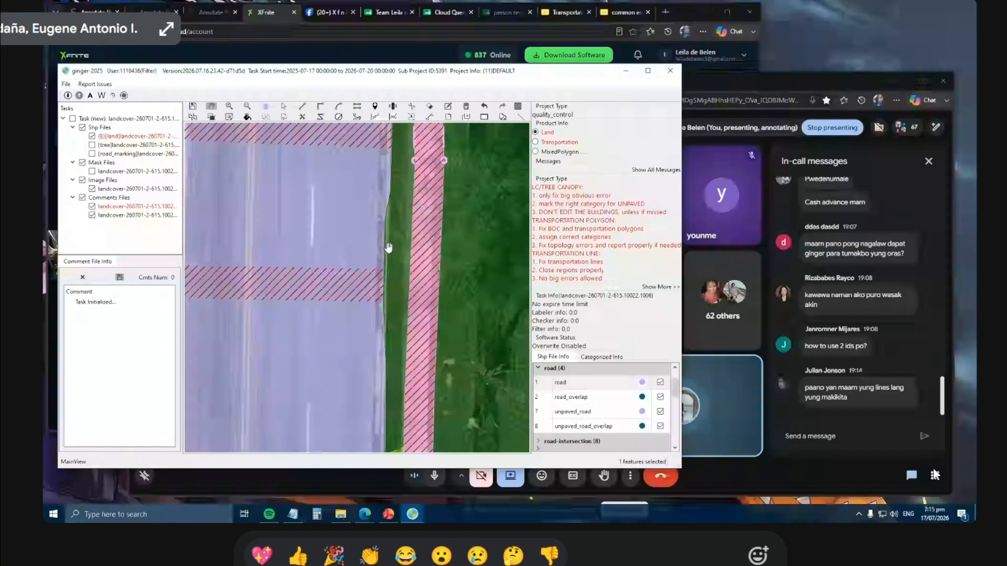
pyautogui.scroll(-3, 388, 247)
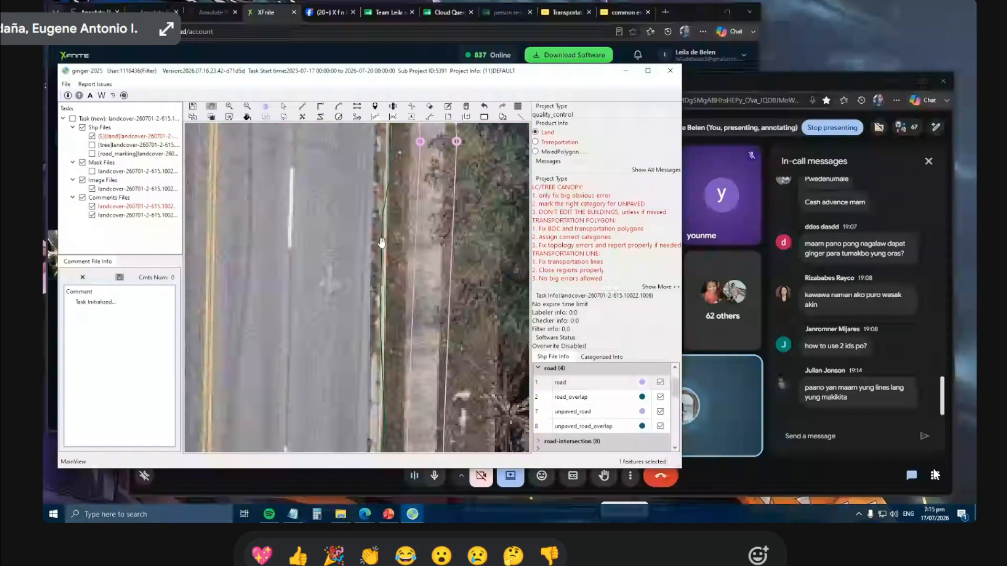
pyautogui.scroll(4, 382, 242)
pyautogui.scroll(-2, 383, 247)
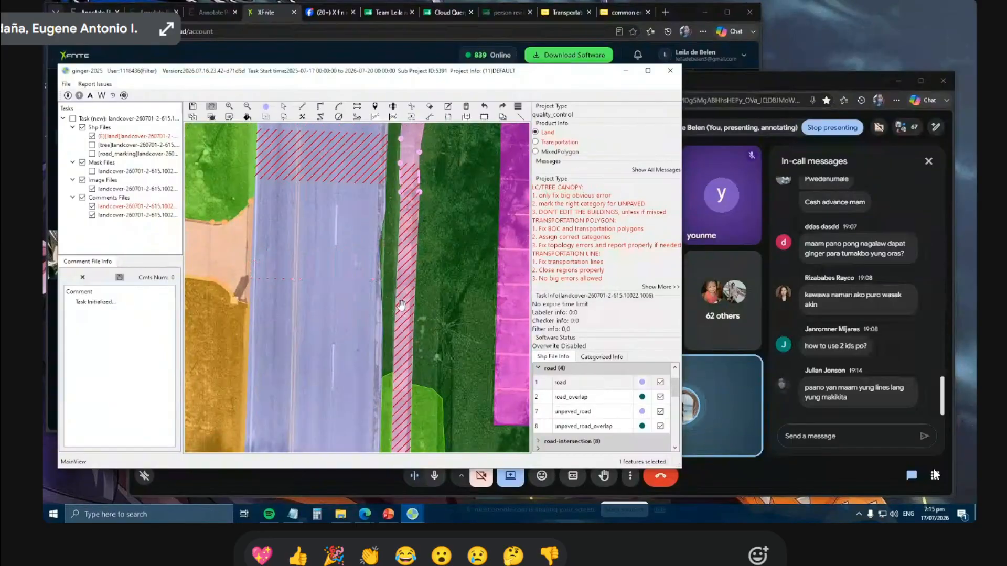
# Reshape a short part of the driveway's curved edge beside the end of the sidewalk, along the green island.
pyautogui.moveTo(369, 270); pyautogui.dragTo(365, 310)
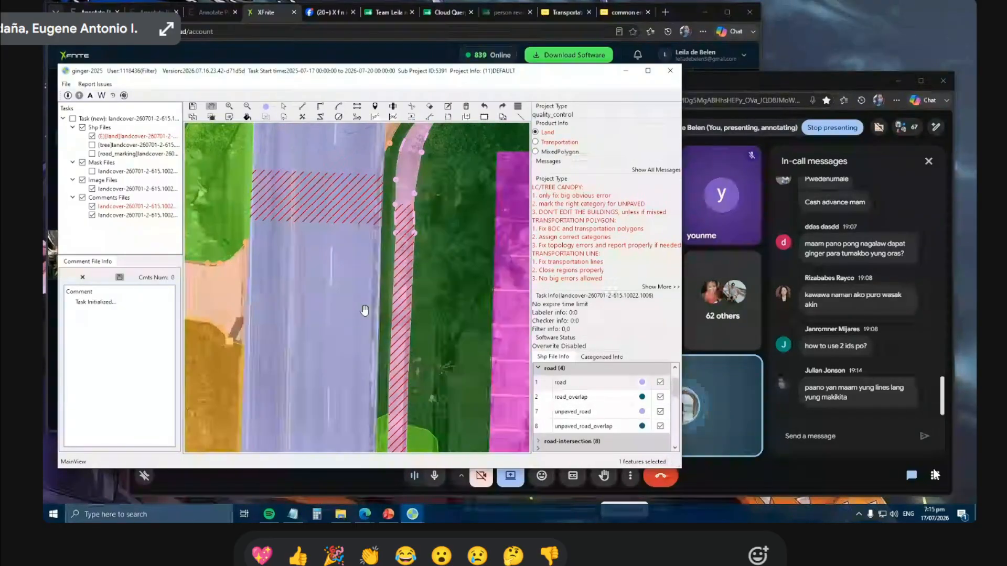
pyautogui.scroll(-1, 364, 310)
pyautogui.scroll(-1, 361, 157)
pyautogui.moveTo(360, 133); pyautogui.dragTo(339, 302)
pyautogui.scroll(4, 336, 202)
pyautogui.moveTo(418, 271); pyautogui.dragTo(351, 292)
pyautogui.scroll(1, 404, 275)
pyautogui.scroll(1, 404, 275)
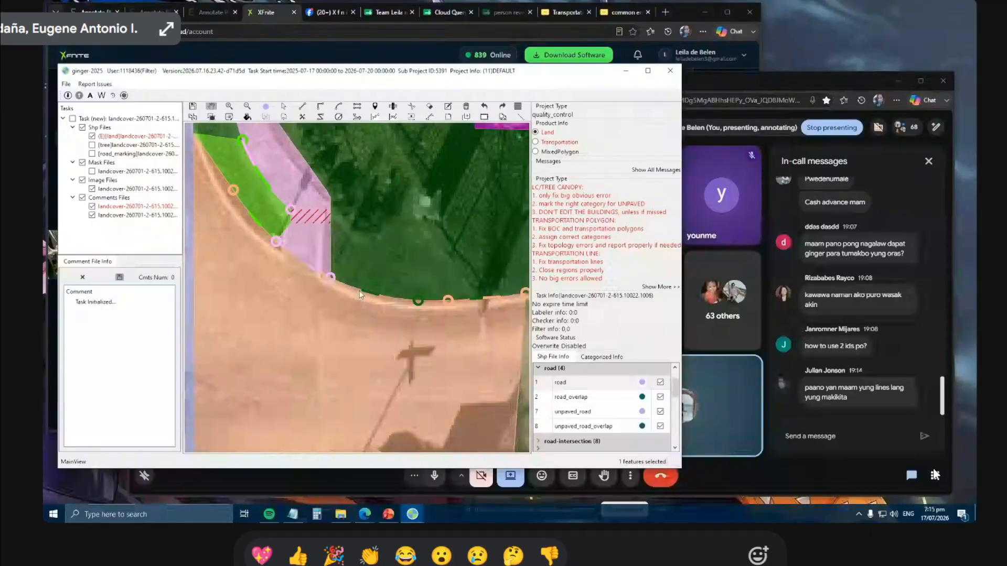
pyautogui.click(351, 287)
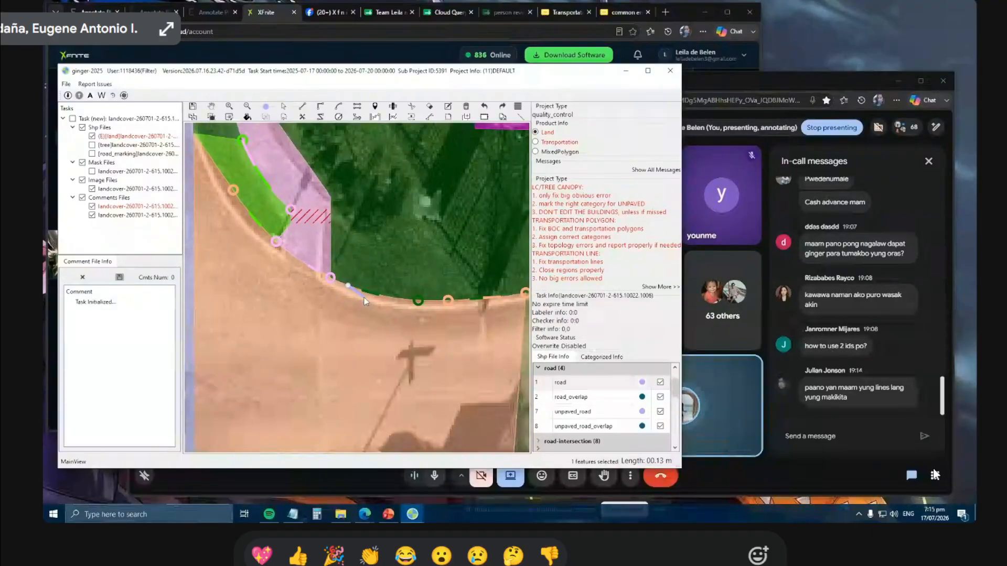
pyautogui.rightClick(410, 305)
# Redraw the driveway's edge as a smooth arc along the green island's curb, running past the sidewalk end to the light green strip.
pyautogui.scroll(3, 383, 296)
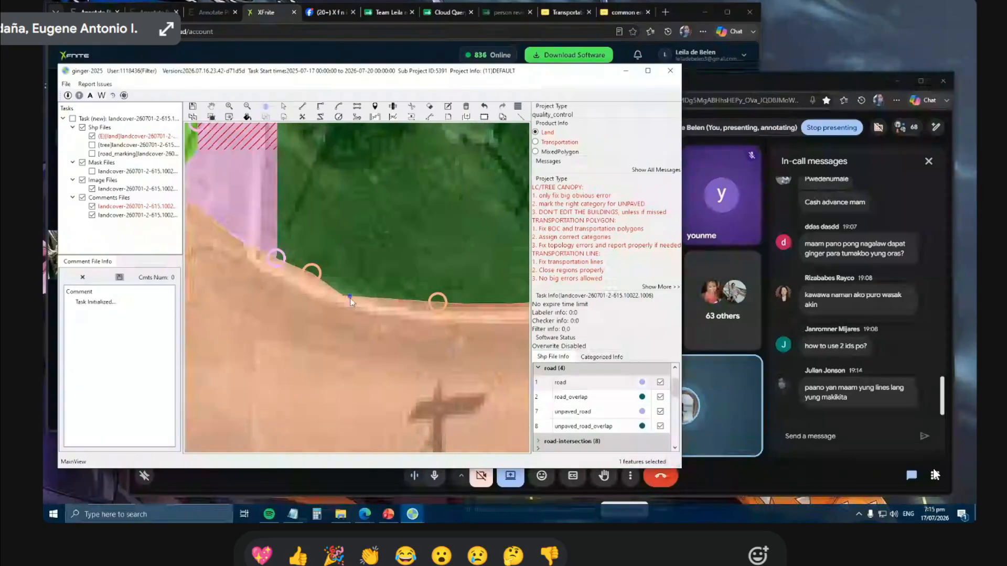
pyautogui.scroll(2, 315, 284)
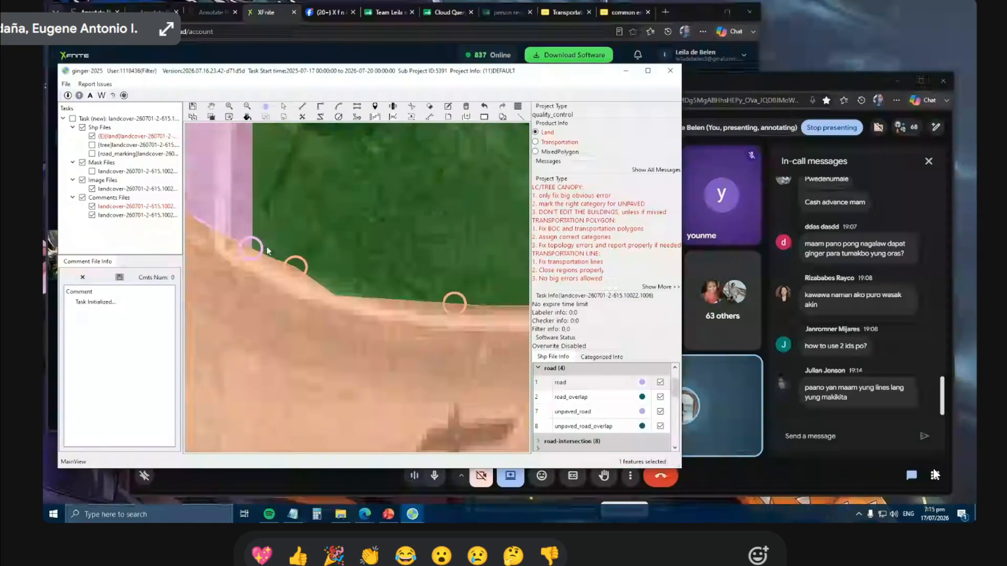
pyautogui.scroll(-2, 320, 299)
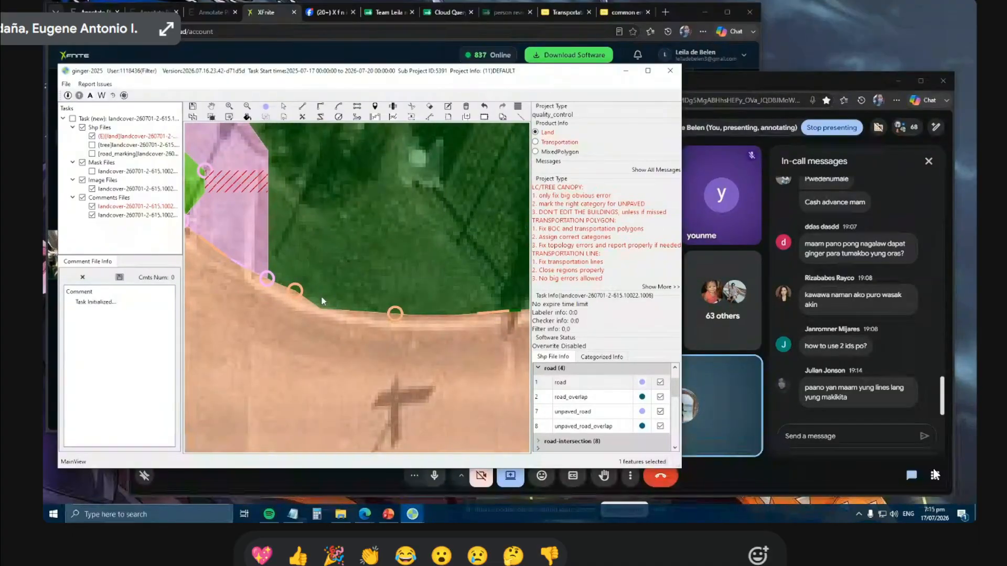
pyautogui.scroll(-1, 322, 297)
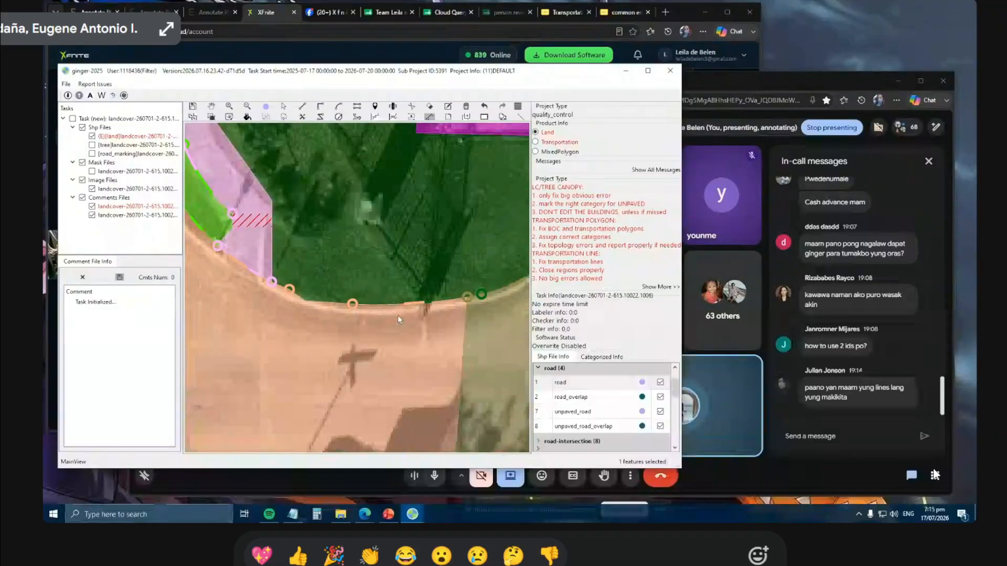
pyautogui.click(442, 301)
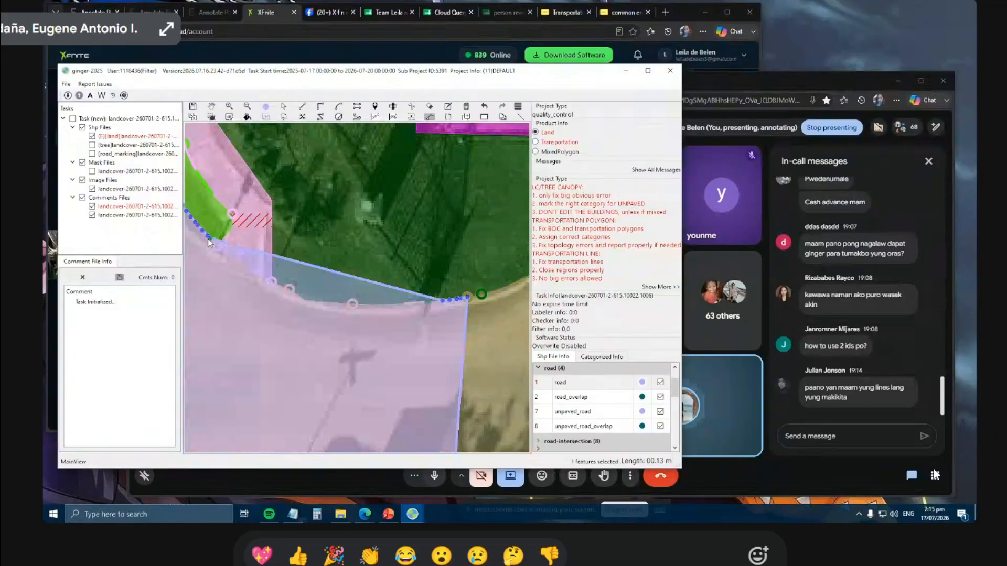
pyautogui.click(199, 222)
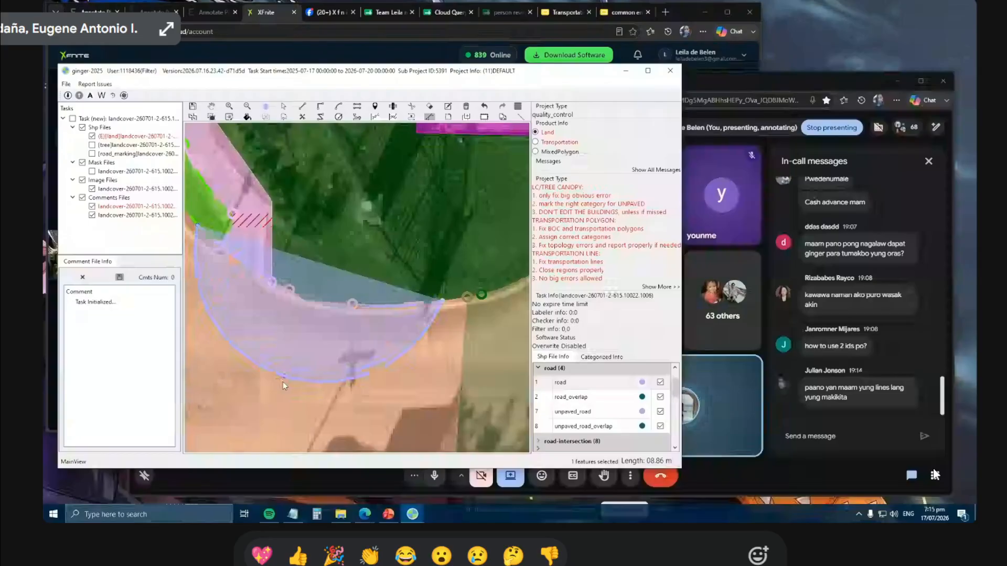
pyautogui.click(300, 296)
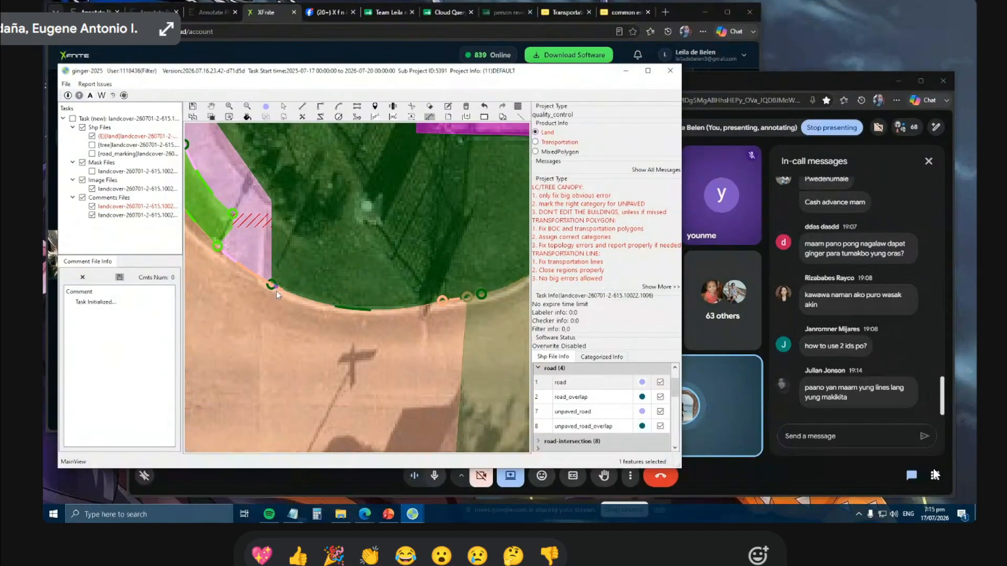
pyautogui.scroll(-1, 320, 304)
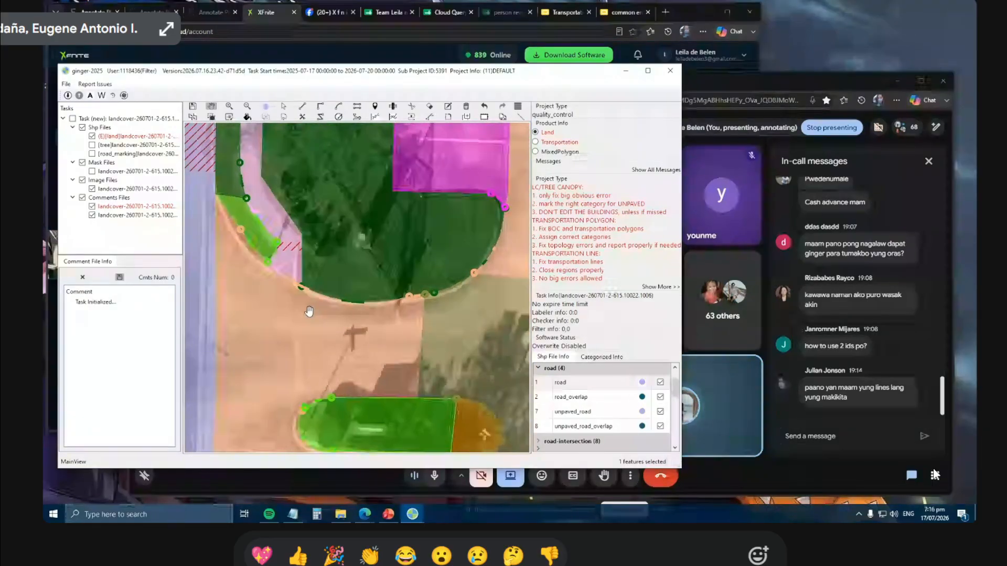
pyautogui.scroll(-2, 336, 278)
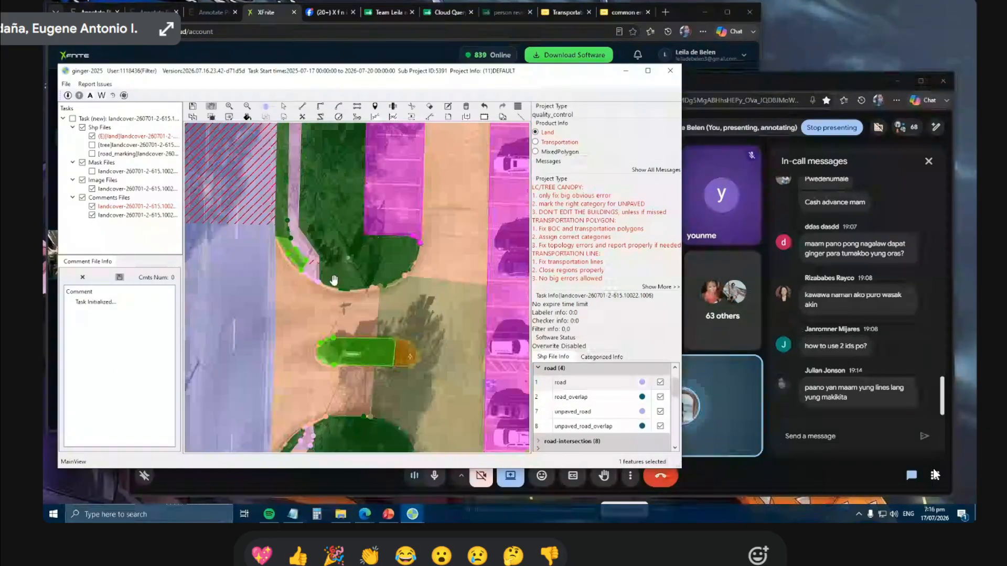
pyautogui.scroll(-1, 335, 281)
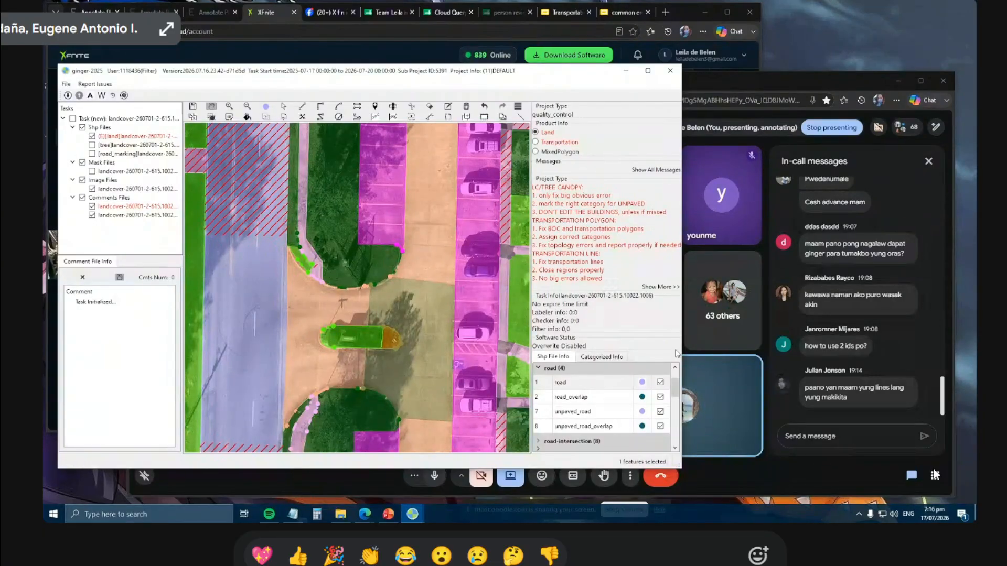
pyautogui.click(814, 473)
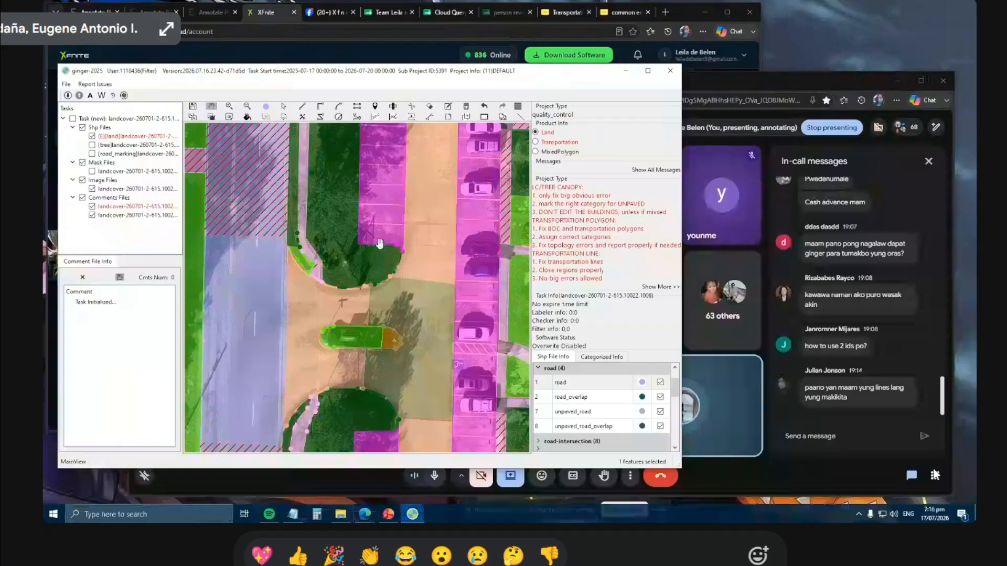
pyautogui.click(66, 392)
pyautogui.scroll(2, 397, 255)
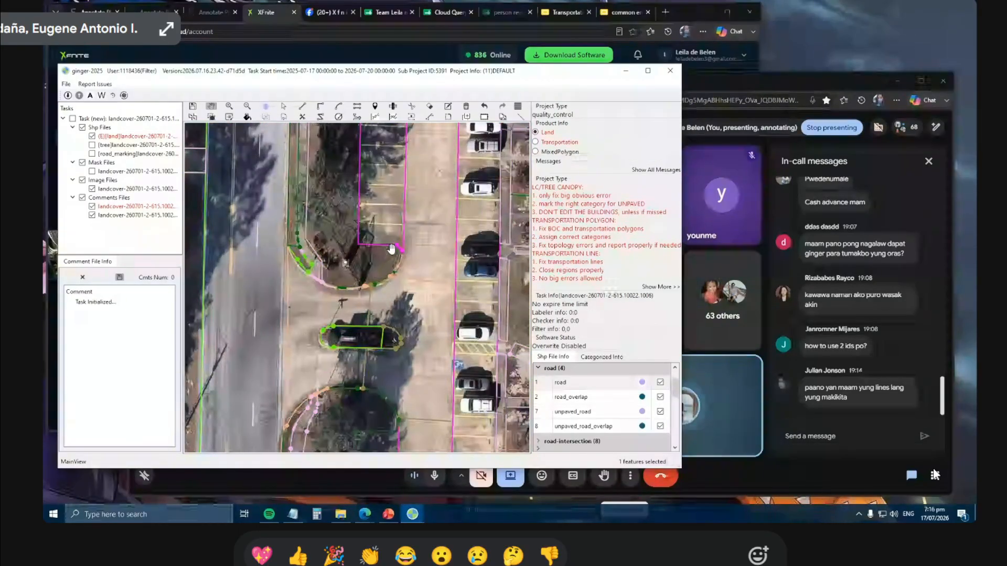
pyautogui.scroll(-3, 391, 249)
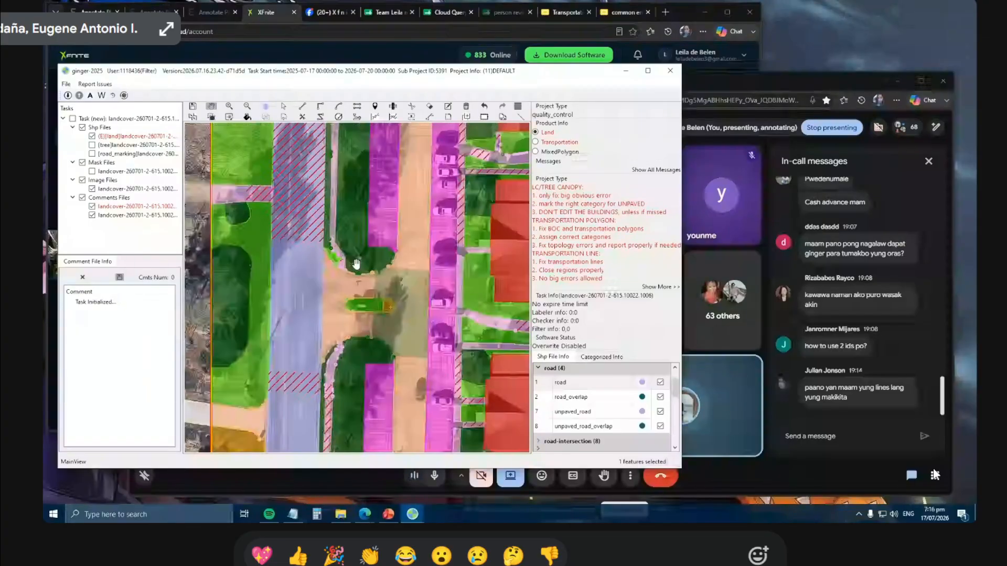
# Post "~" in the meeting's in-call chat and switch back to the ginger-2025 window.
pyautogui.click(849, 438)
pyautogui.write('1')
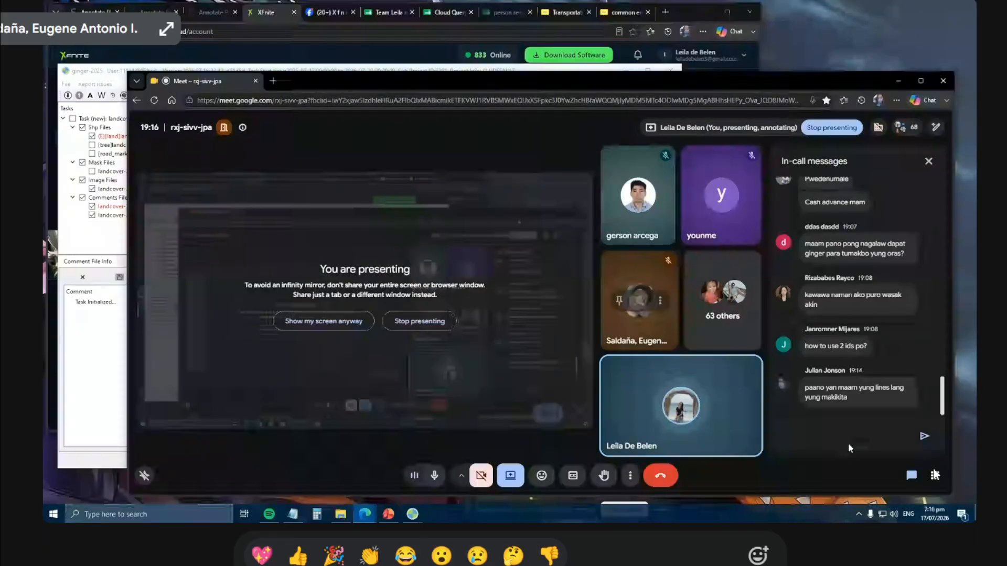
pyautogui.press('BackSpace')
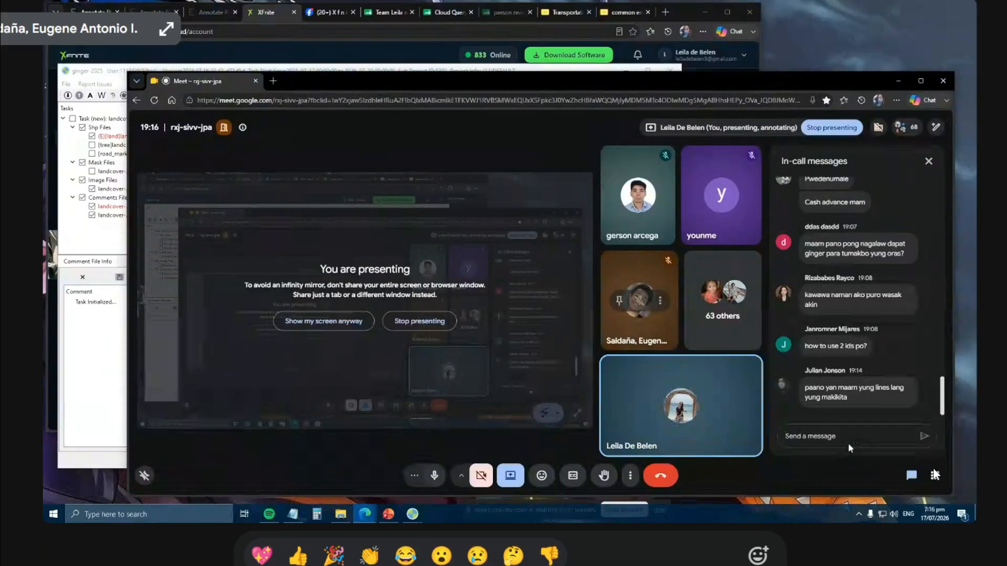
pyautogui.write('~')
pyautogui.press('Return')
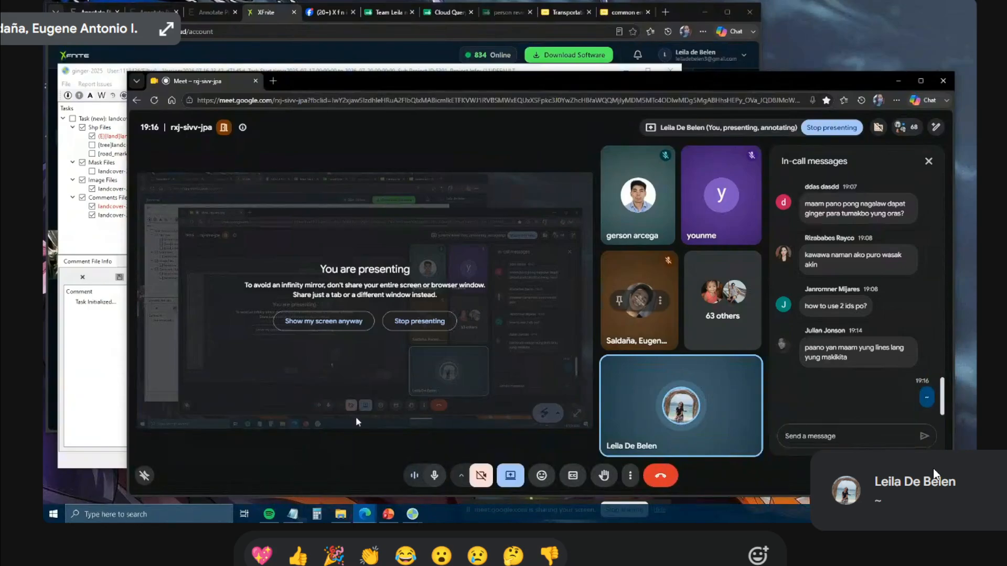
pyautogui.click(117, 410)
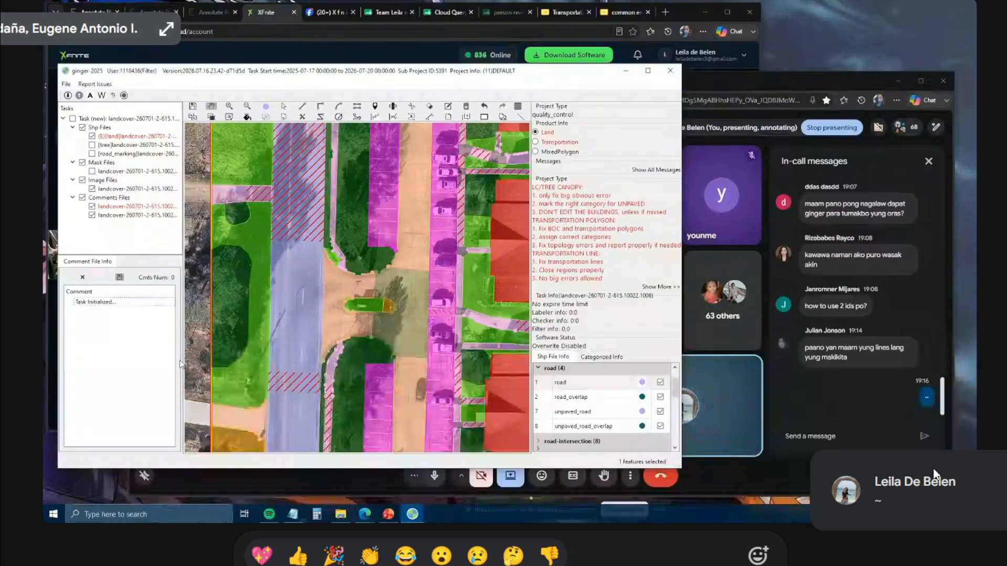
# Reshape the driveway's curved edge just past the sidewalk end with a shallow angular cut along the green island's curb, and save the labels.
pyautogui.scroll(-3, 325, 266)
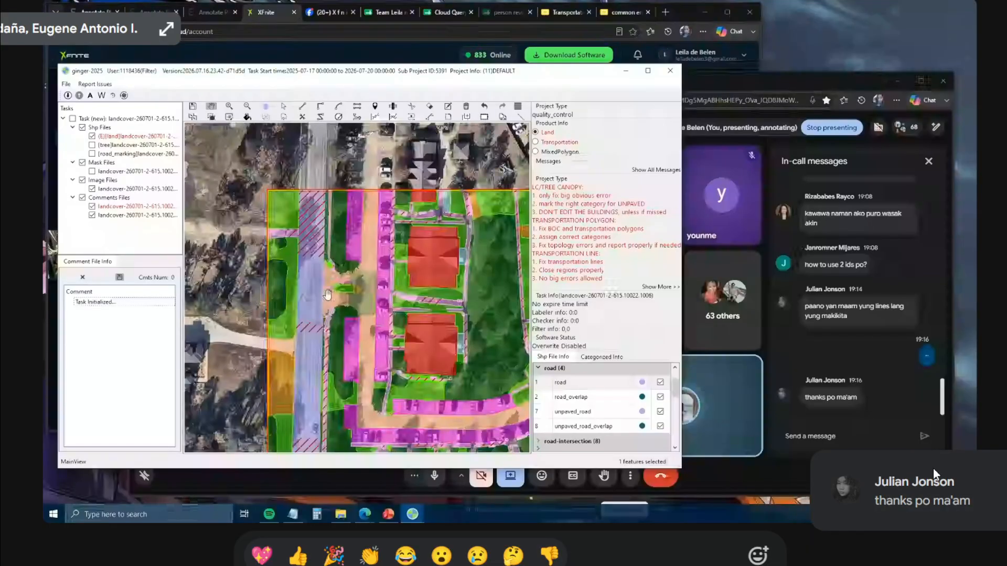
pyautogui.scroll(5, 327, 271)
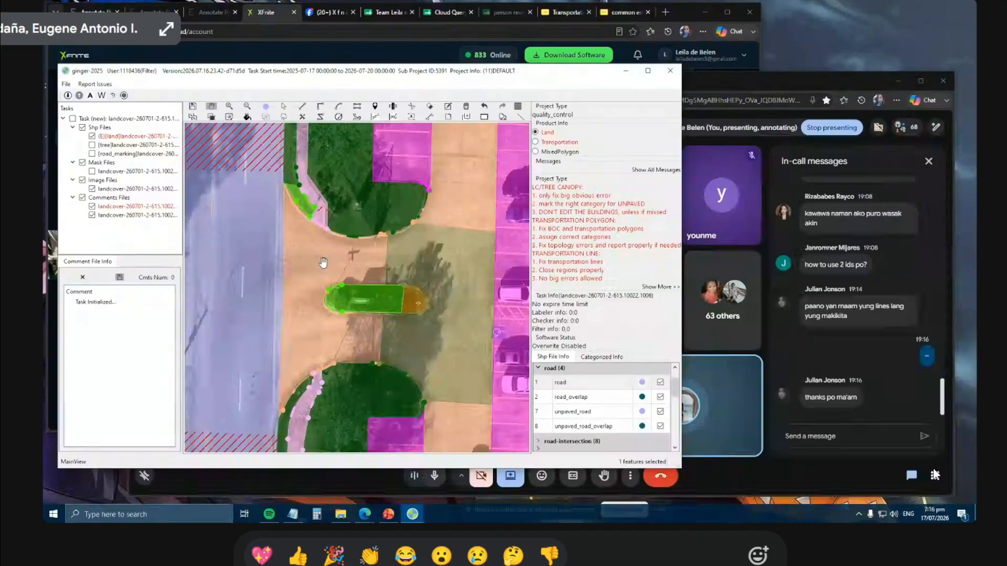
pyautogui.scroll(5, 316, 262)
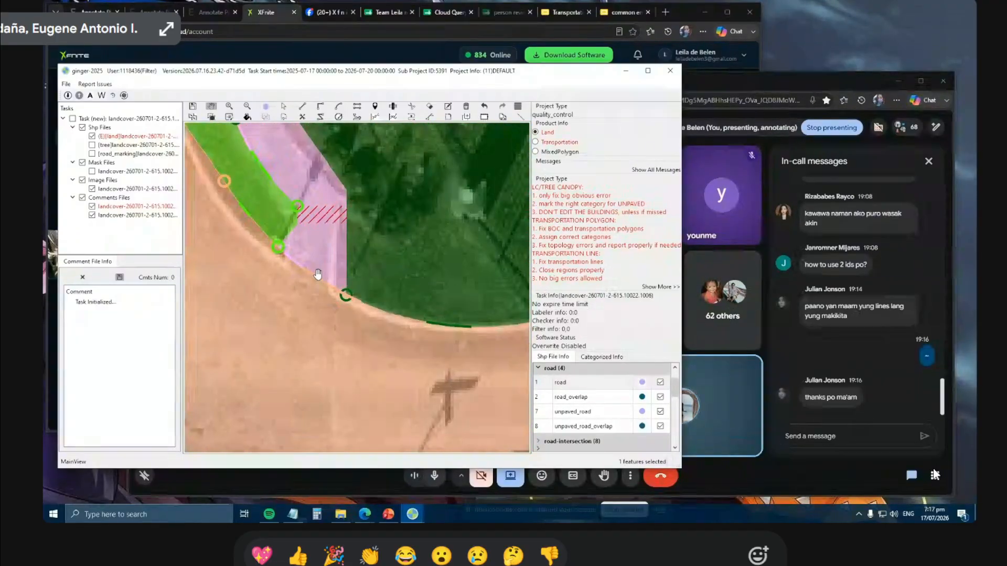
pyautogui.scroll(-3, 317, 274)
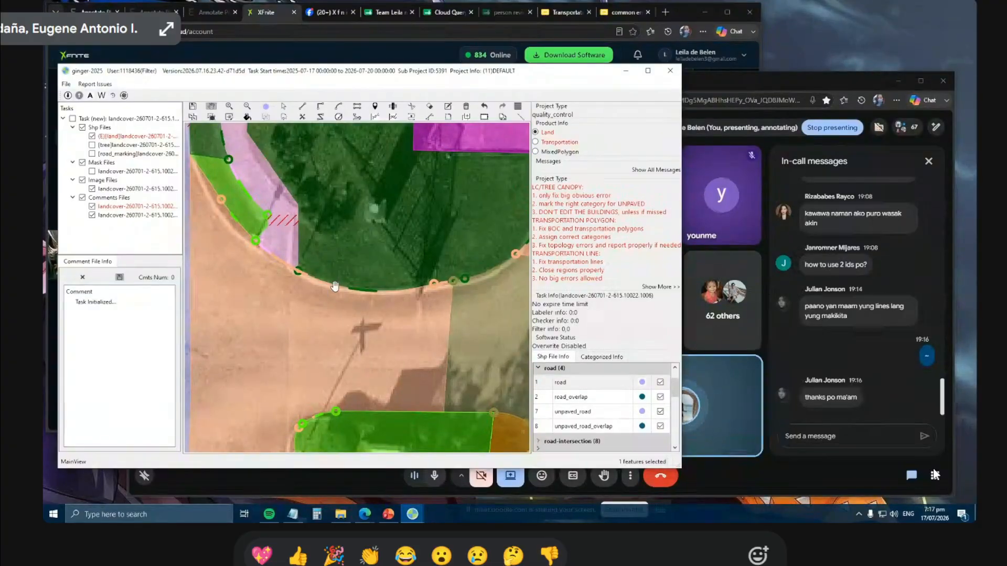
pyautogui.scroll(2, 300, 288)
pyautogui.click(296, 276)
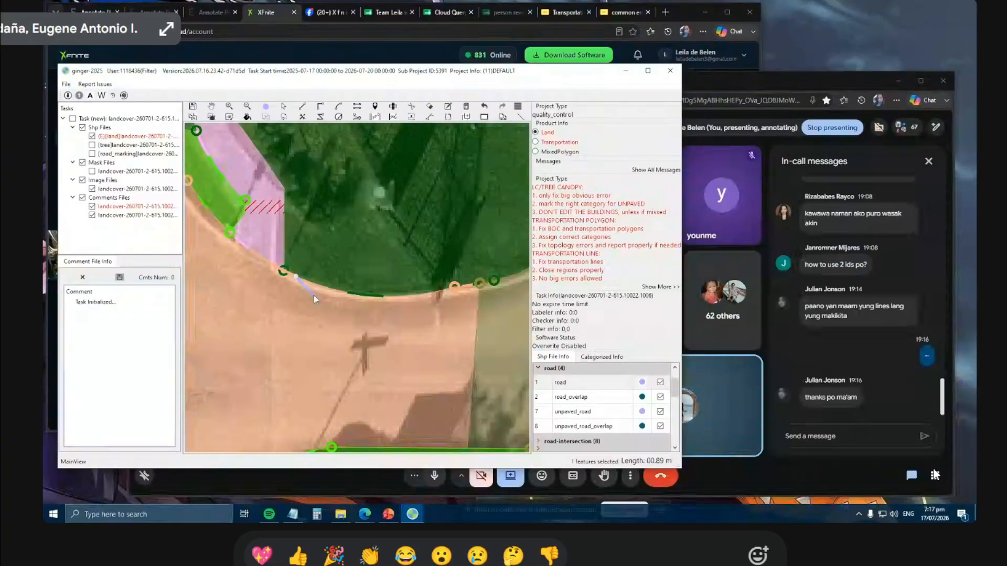
pyautogui.click(313, 295)
pyautogui.doubleClick(398, 296)
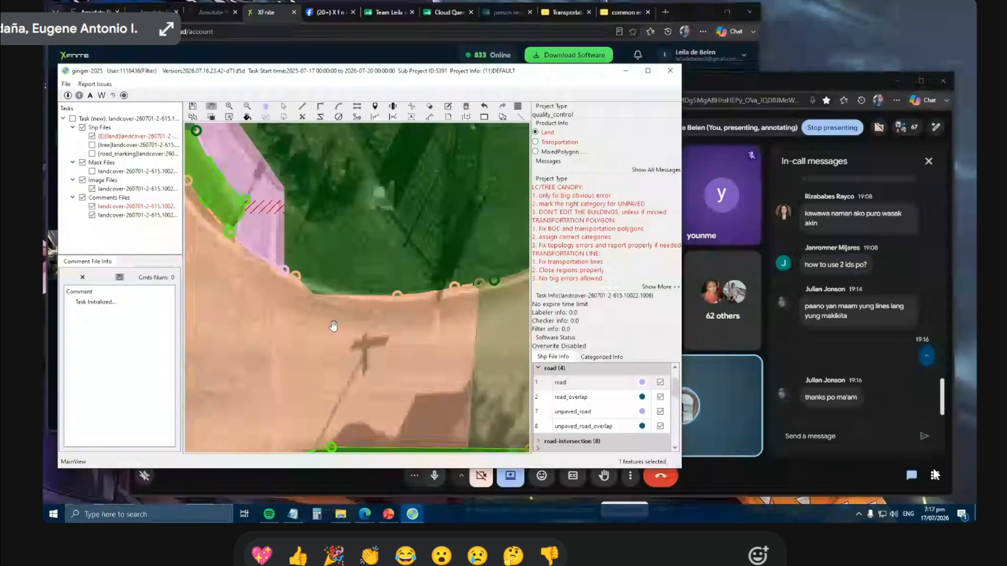
pyautogui.hotkey('ctrl', 's')
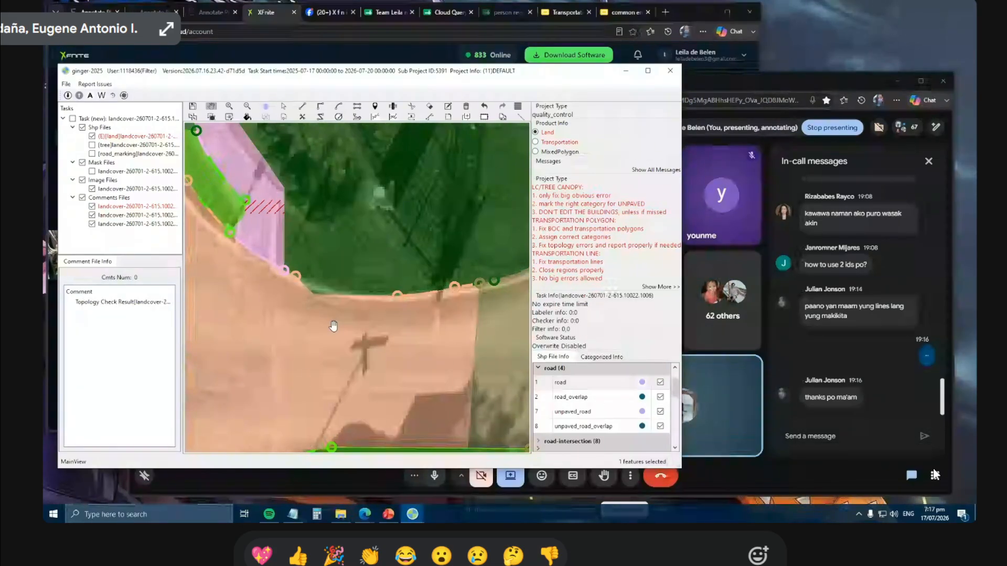
# Reshape the road's edge just below the hatched crossing with a small notch pushing the dark green area into the road.
pyautogui.scroll(-1, 316, 294)
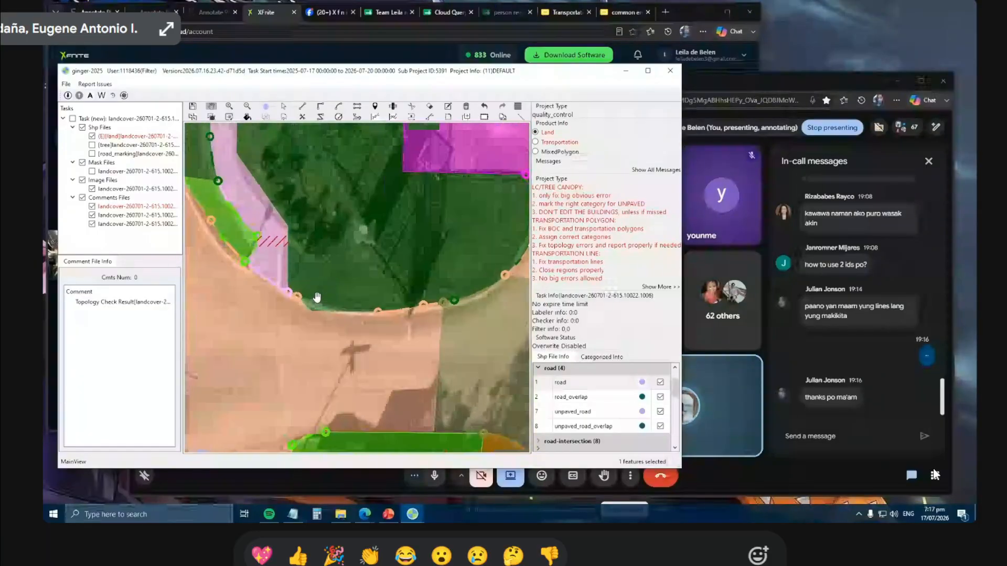
pyautogui.scroll(1, 314, 307)
pyautogui.moveTo(272, 304); pyautogui.dragTo(469, 401)
pyautogui.scroll(-1, 466, 395)
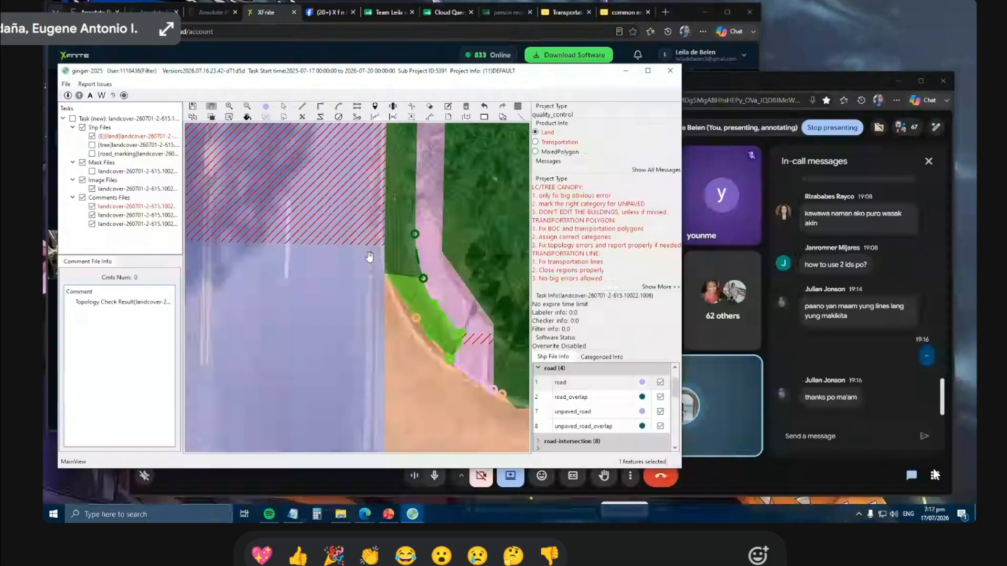
pyautogui.scroll(2, 371, 257)
pyautogui.click(393, 267)
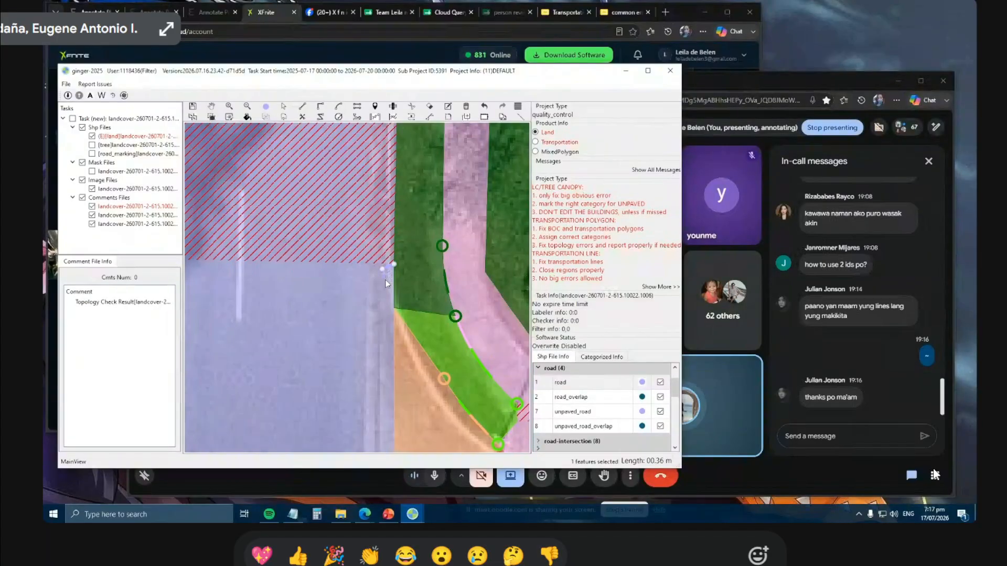
pyautogui.click(385, 281)
pyautogui.click(394, 288)
pyautogui.rightClick(394, 289)
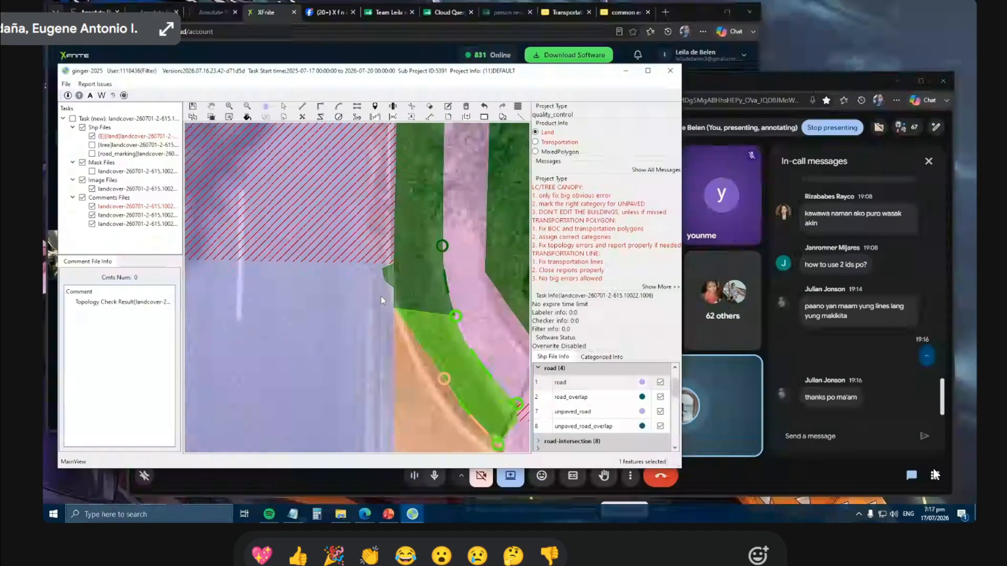
# Compare the small notch in the road's edge with the bare imagery and undo the notch.
pyautogui.press('h')
pyautogui.press('space')
pyautogui.scroll(-2, 382, 288)
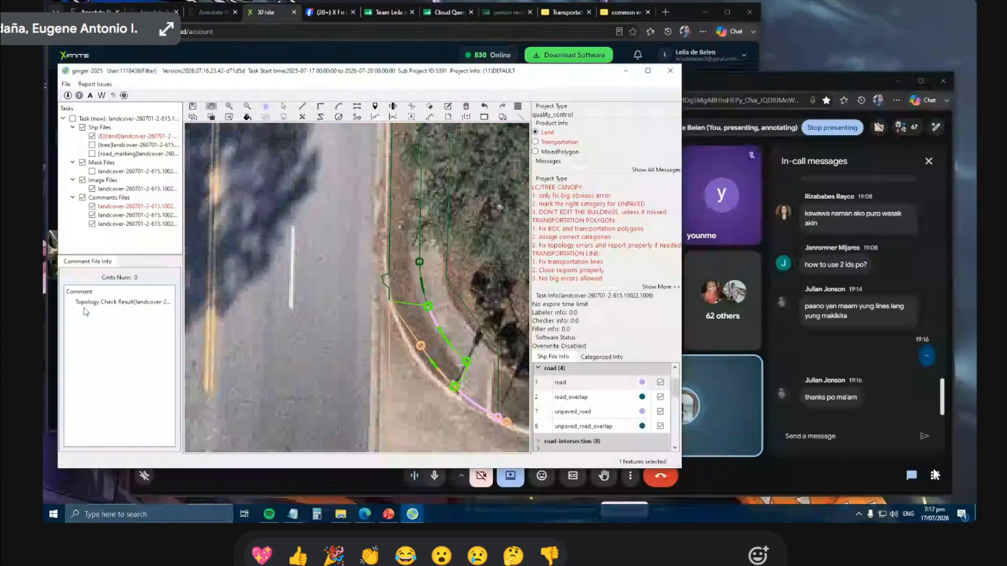
pyautogui.press('space')
pyautogui.scroll(2, 386, 283)
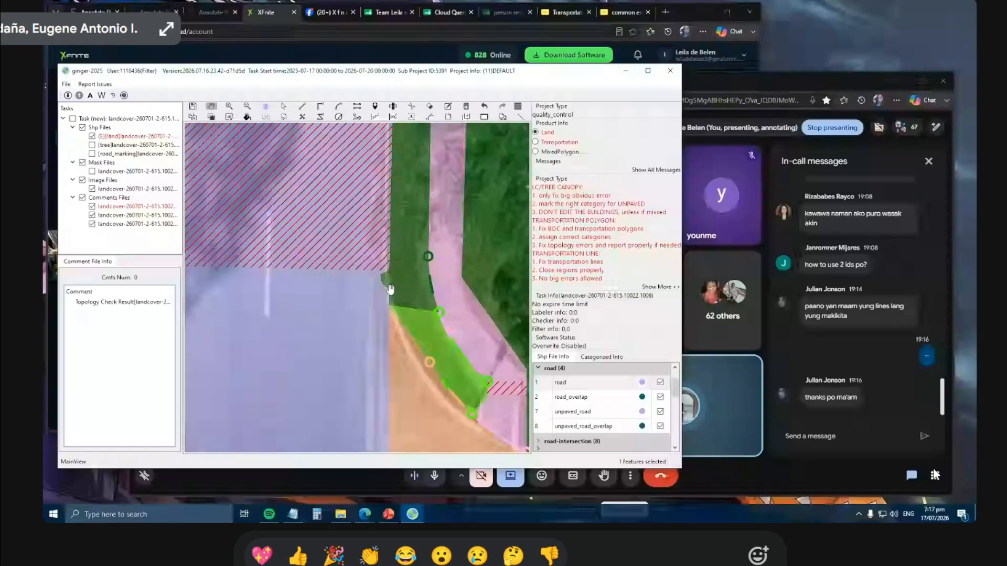
pyautogui.scroll(-3, 367, 284)
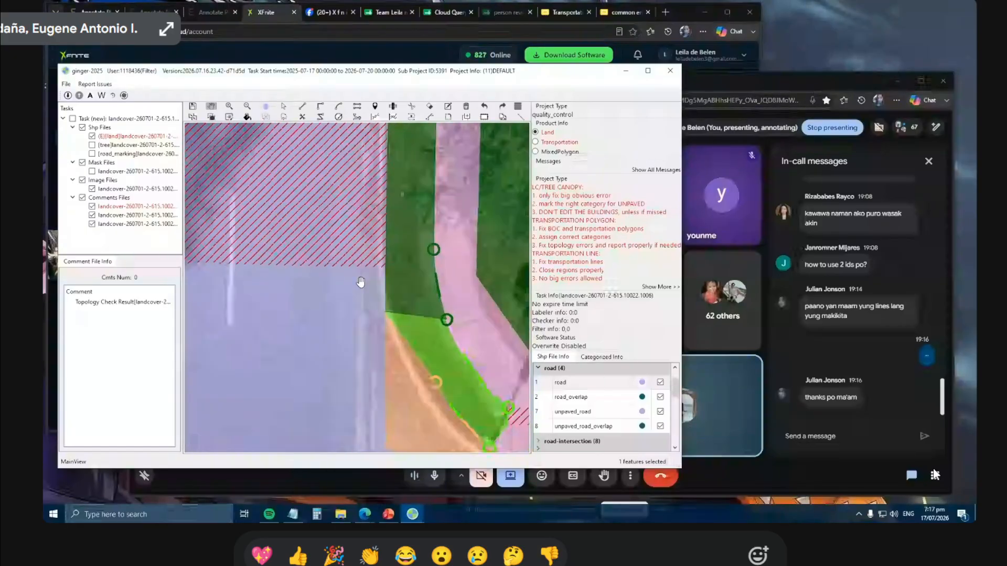
# Undo the angular cut in the driveway's edge and redraw the edge at the sidewalk end, bending it slightly out onto the driveway.
pyautogui.moveTo(361, 283); pyautogui.dragTo(292, 226)
pyautogui.moveTo(462, 385); pyautogui.dragTo(378, 343)
pyautogui.scroll(3, 378, 342)
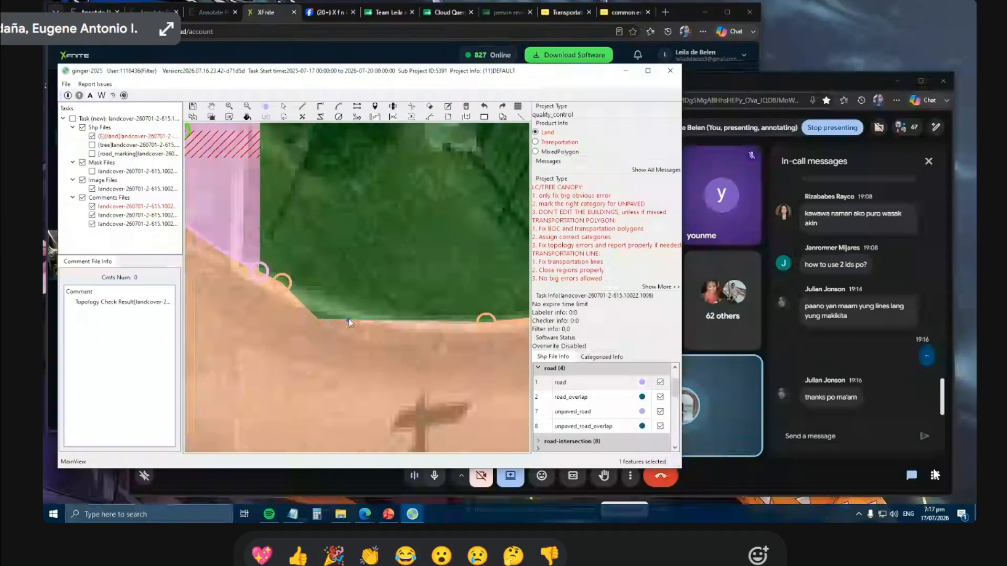
pyautogui.scroll(-2, 332, 321)
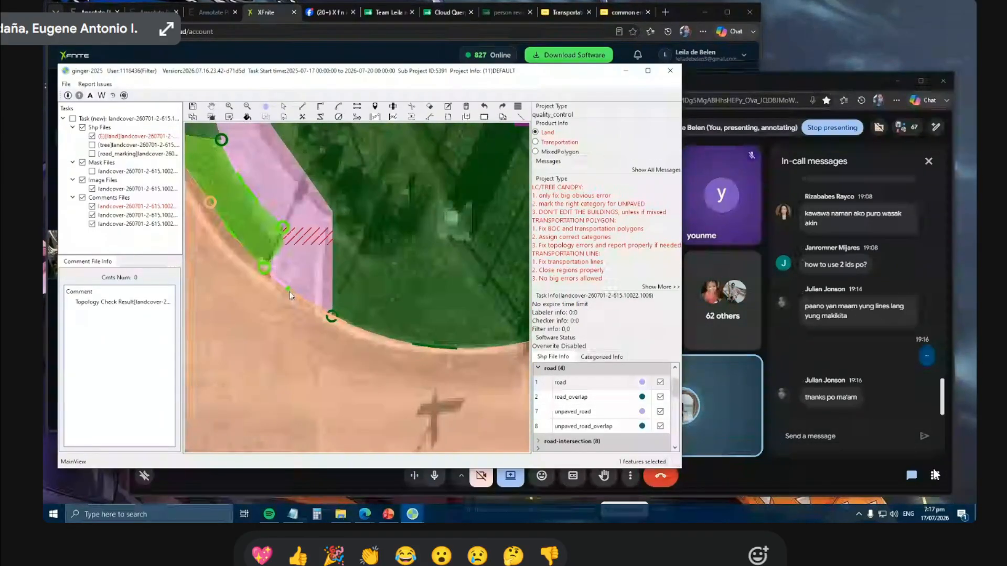
pyautogui.click(278, 283)
pyautogui.click(309, 319)
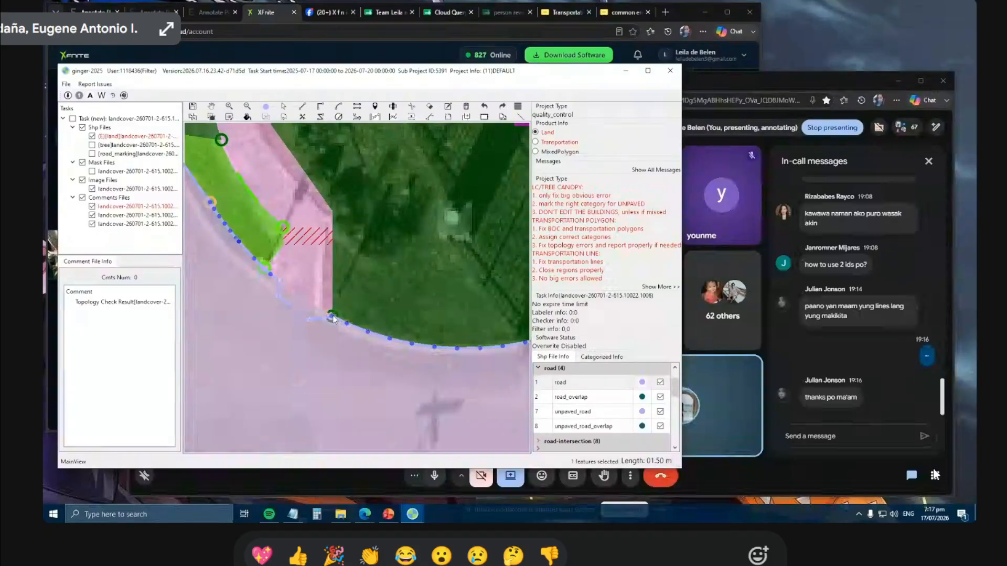
pyautogui.doubleClick(341, 324)
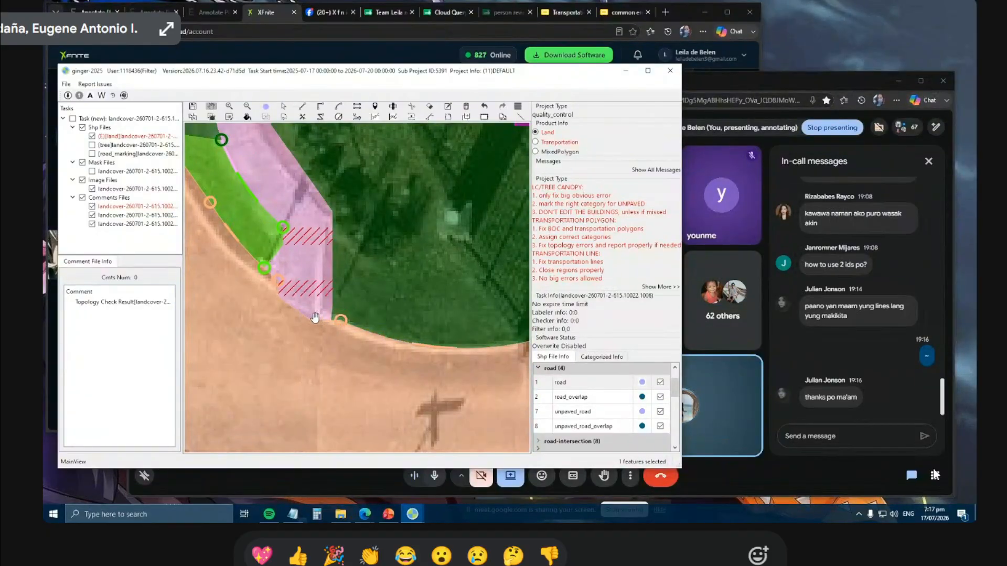
# Select the sidewalk with the light green strip and redraw the sidewalk's end as a three-point arc following the driveway curb.
pyautogui.scroll(1, 315, 323)
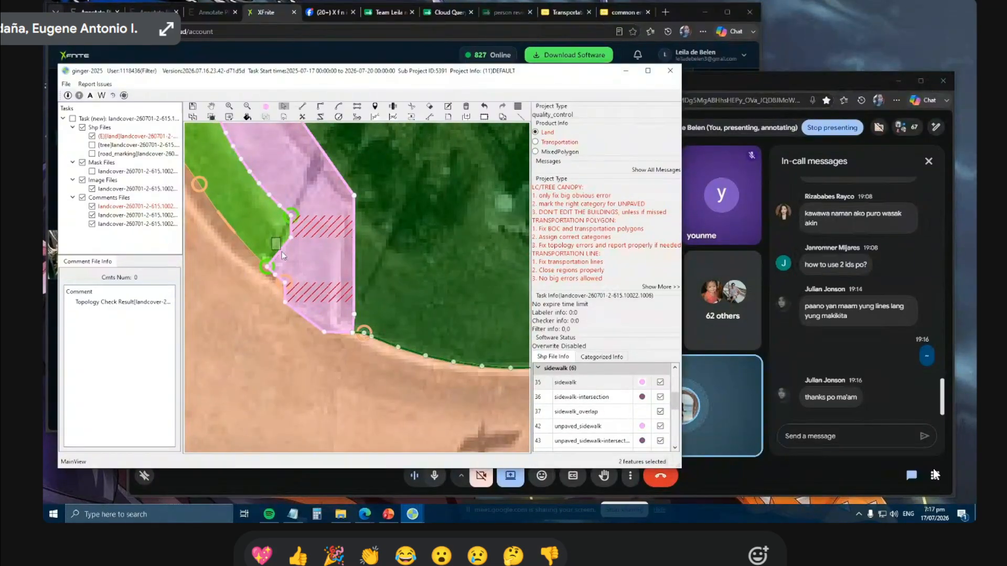
pyautogui.click(278, 247)
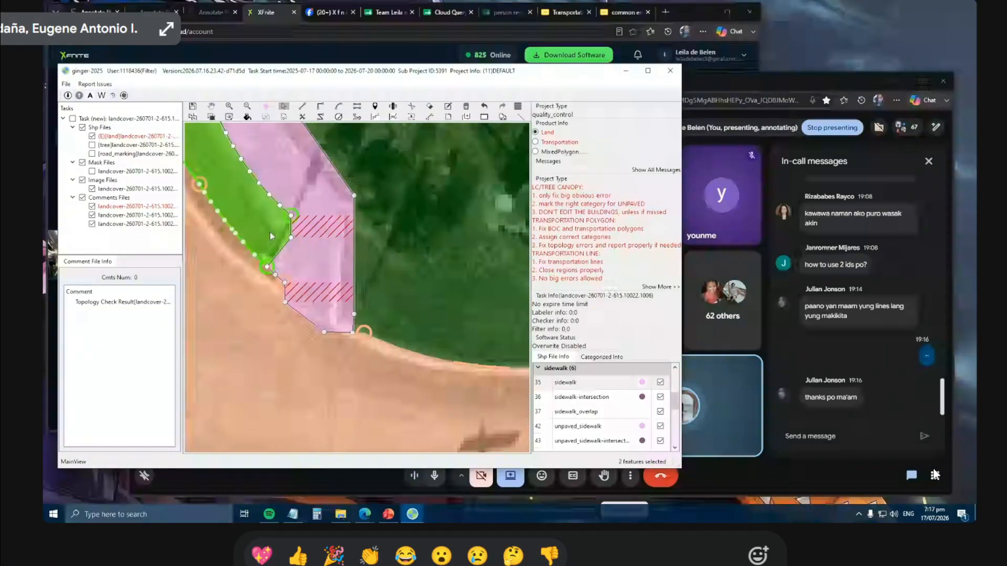
pyautogui.scroll(-1, 396, 329)
pyautogui.press('Escape')
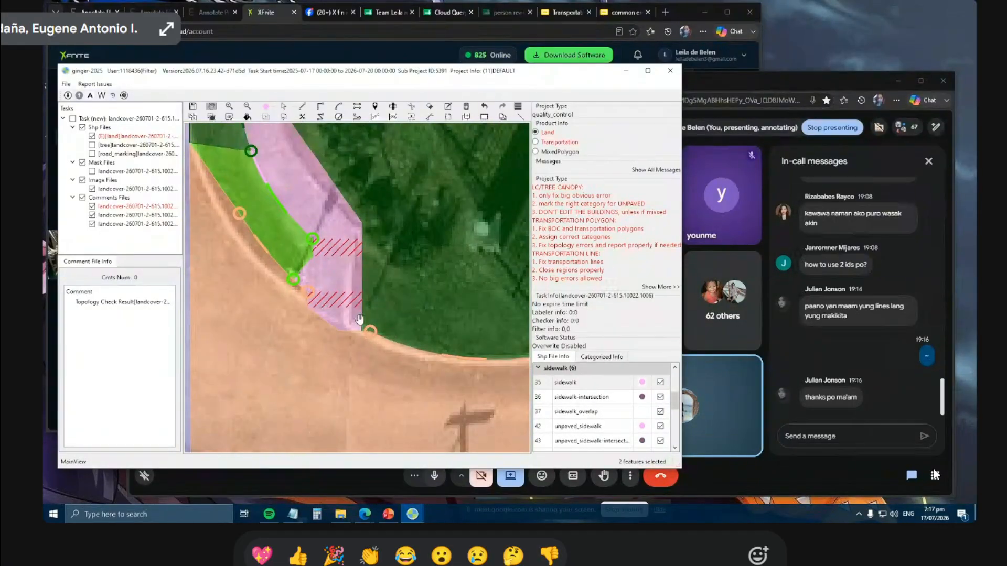
pyautogui.scroll(1, 335, 312)
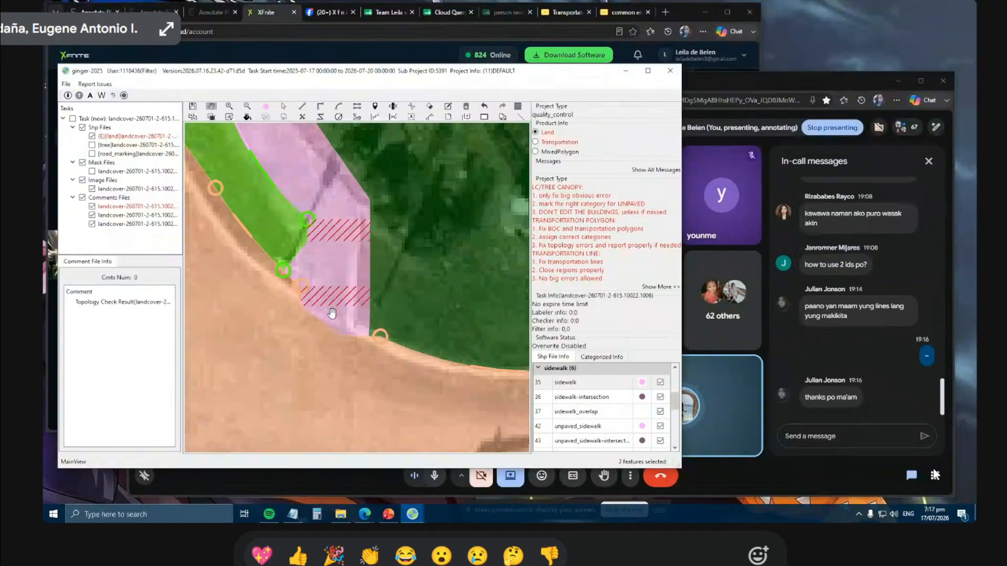
pyautogui.press('c')
pyautogui.click(369, 336)
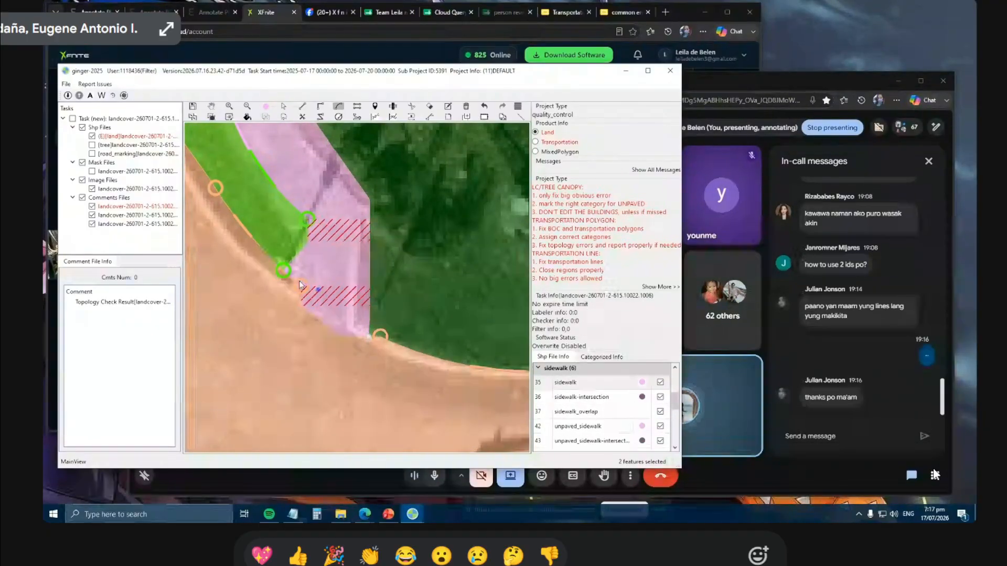
pyautogui.click(300, 287)
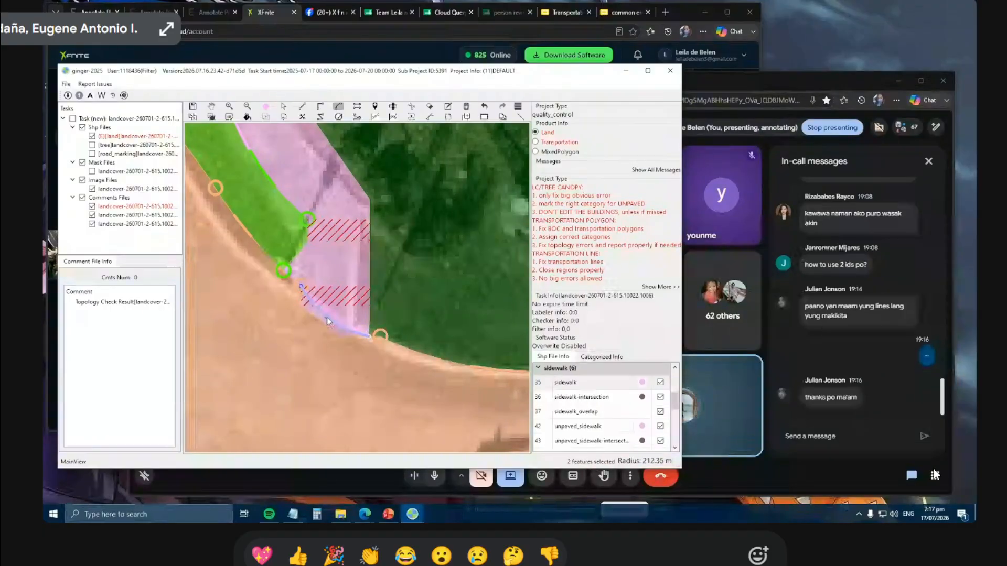
pyautogui.click(327, 318)
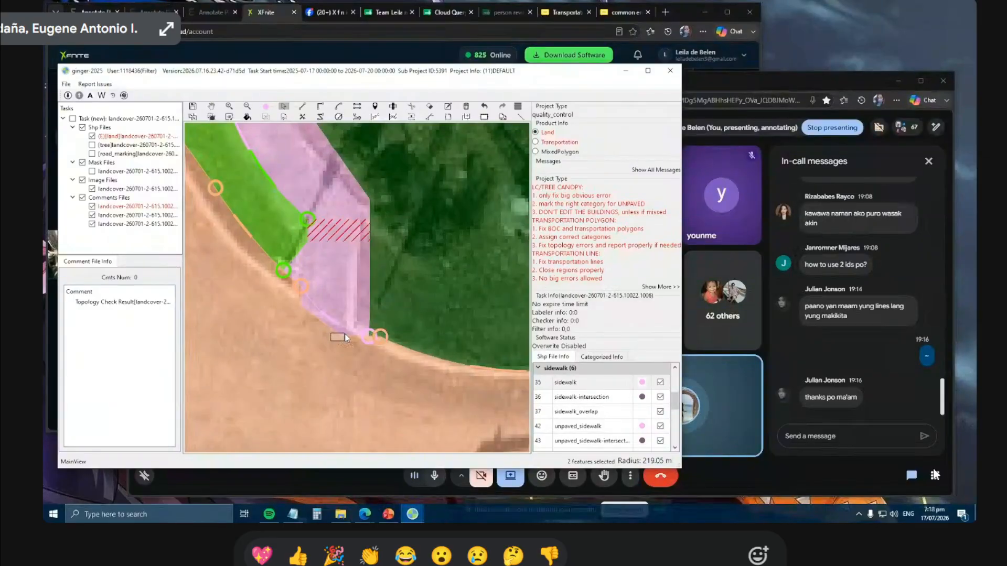
pyautogui.rightClick(345, 341)
pyautogui.click(348, 349)
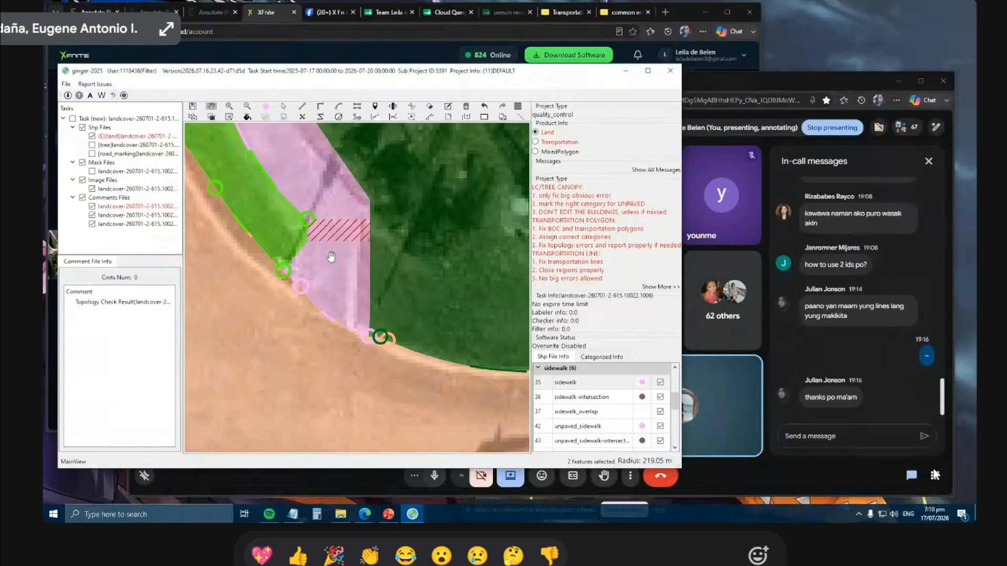
# Redraw the road's edge just below the hatched crossing as a three-point line, pushing the dark green area slightly into the road.
pyautogui.scroll(-2, 330, 257)
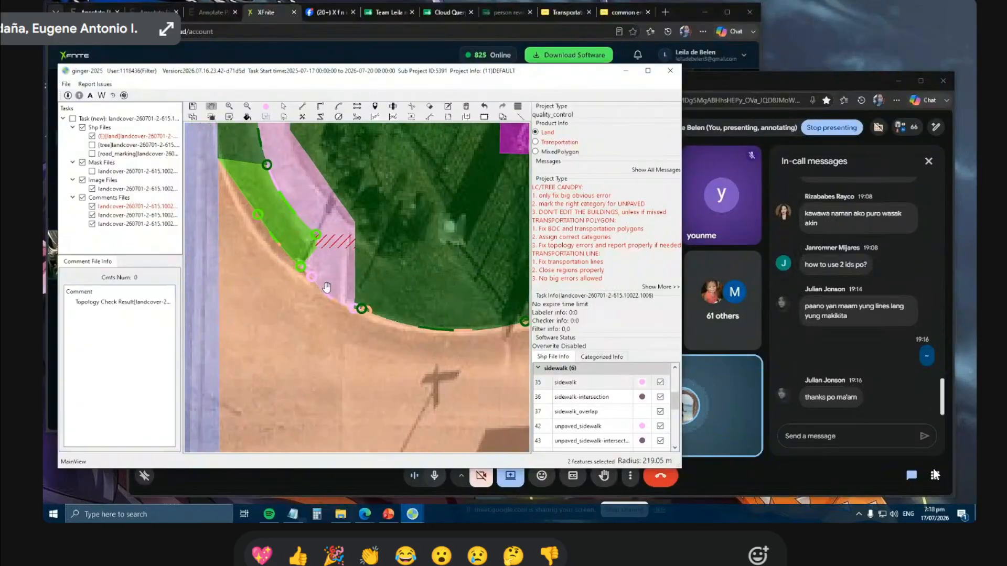
pyautogui.moveTo(239, 204); pyautogui.dragTo(301, 302)
pyautogui.scroll(2, 307, 254)
pyautogui.press('c')
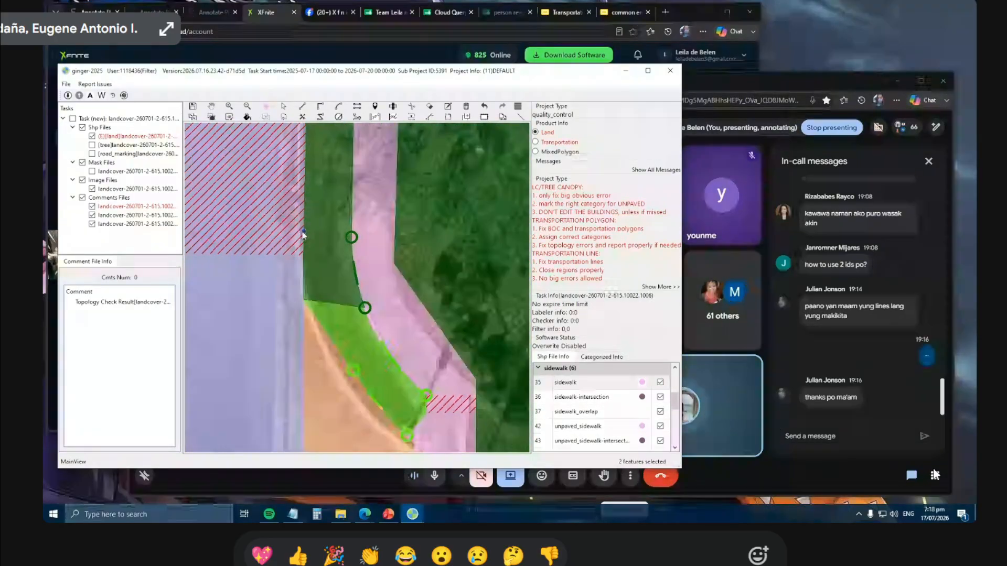
pyautogui.click(304, 232)
pyautogui.click(294, 246)
pyautogui.click(305, 300)
pyautogui.rightClick(304, 297)
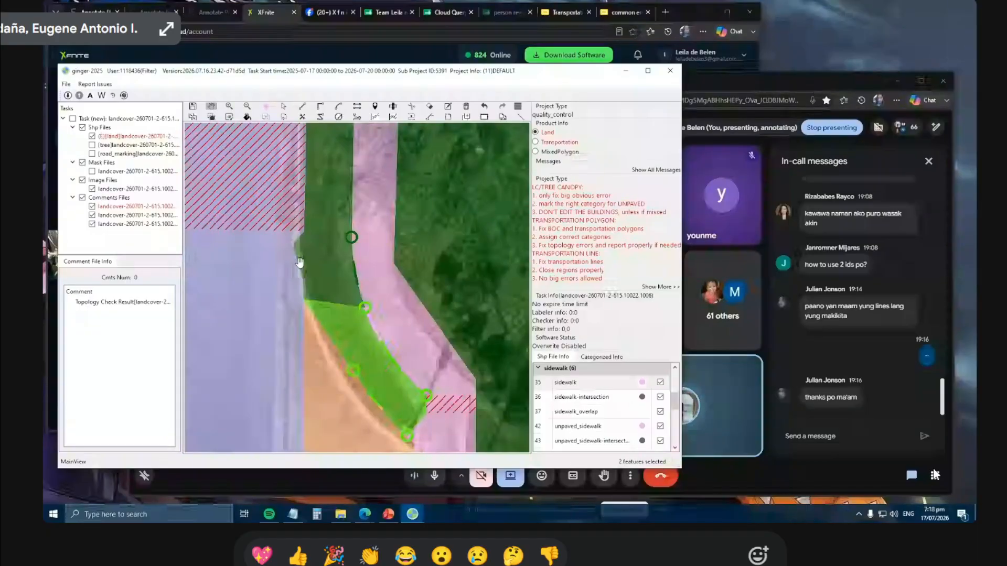
# Straighten the notched road edge below the hatched crossing with a line about 1.4 m long and clean up the leftover sliver.
pyautogui.moveTo(310, 272); pyautogui.dragTo(317, 280)
pyautogui.click(312, 241)
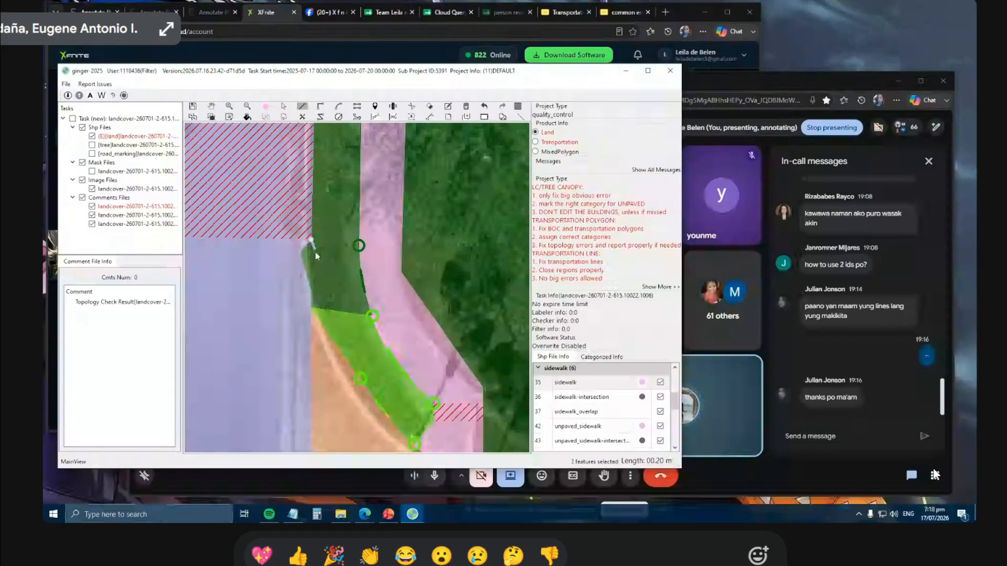
pyautogui.click(311, 292)
pyautogui.rightClick(311, 291)
pyautogui.click(287, 253)
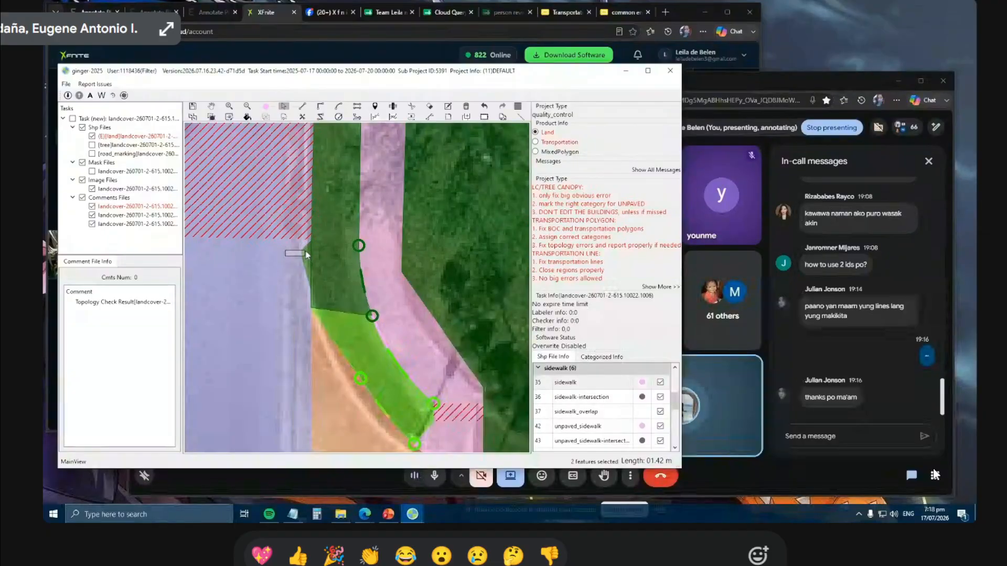
pyautogui.rightClick(306, 255)
pyautogui.click(314, 265)
# Examine the landcover labels along the curved street, its parking strips and the surrounding buildings.
pyautogui.scroll(-1, 301, 240)
pyautogui.scroll(-2, 302, 239)
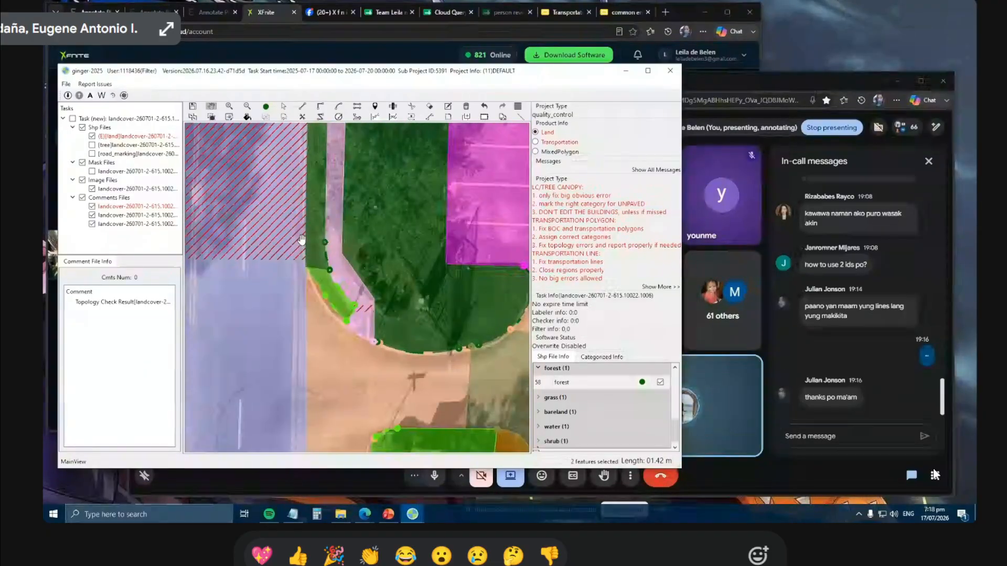
pyautogui.scroll(-1, 301, 240)
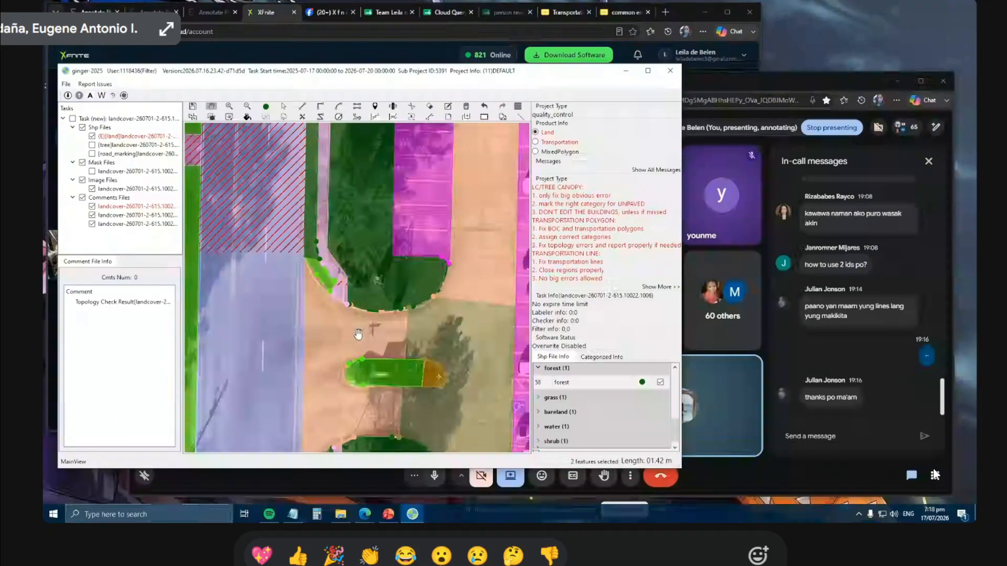
pyautogui.scroll(-3, 358, 334)
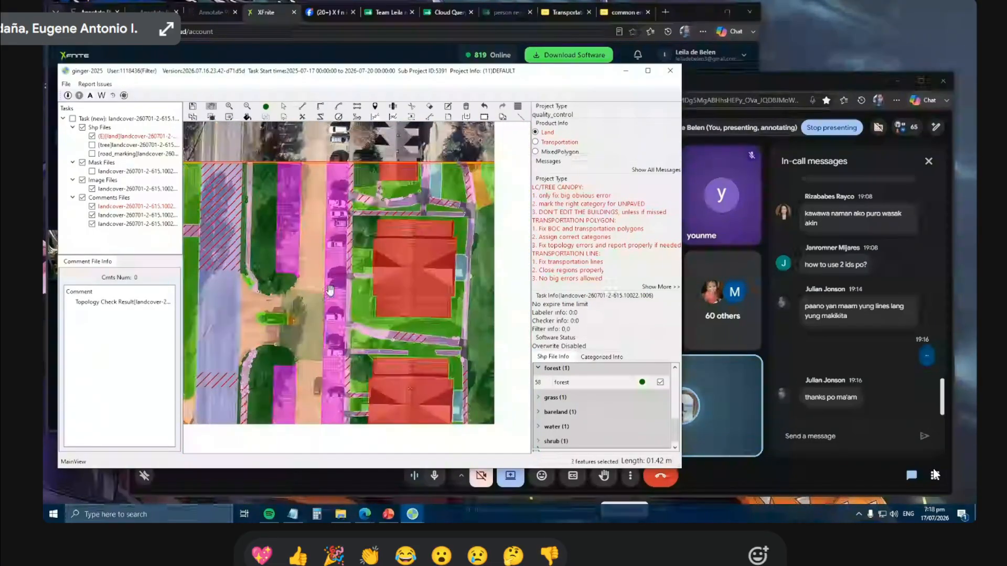
pyautogui.scroll(-2, 330, 290)
pyautogui.moveTo(381, 339); pyautogui.dragTo(348, 328)
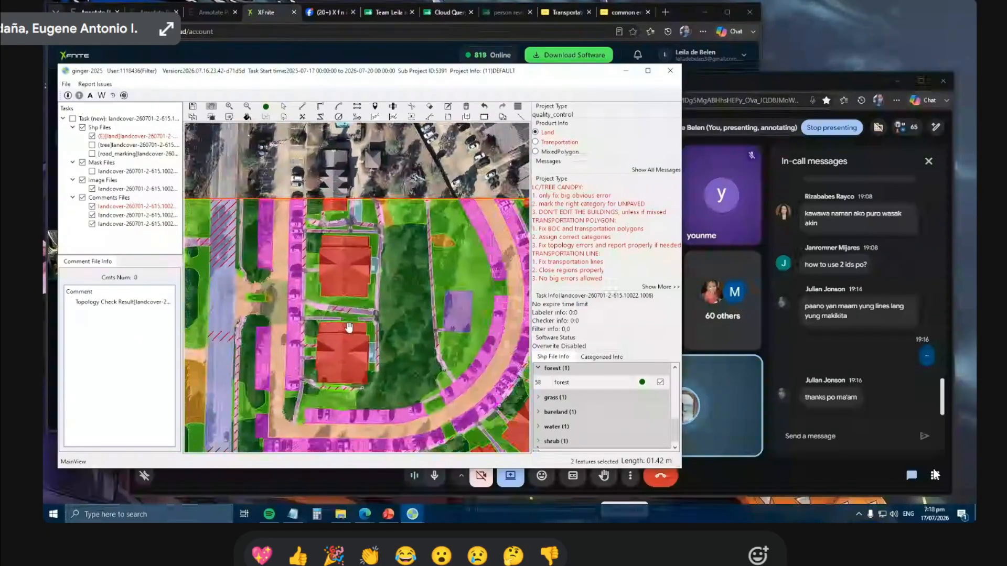
pyautogui.scroll(-1, 318, 311)
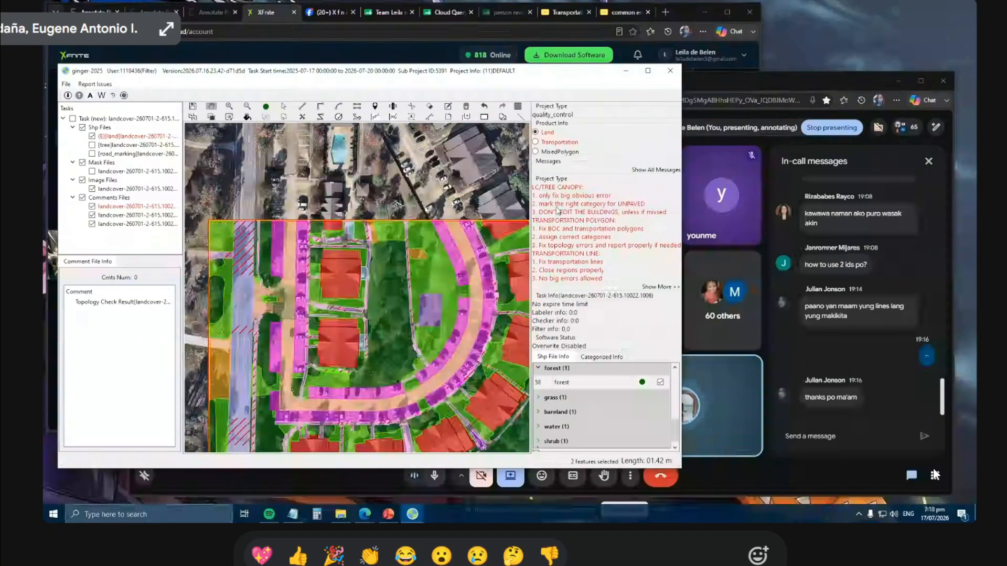
pyautogui.moveTo(339, 264); pyautogui.dragTo(329, 235)
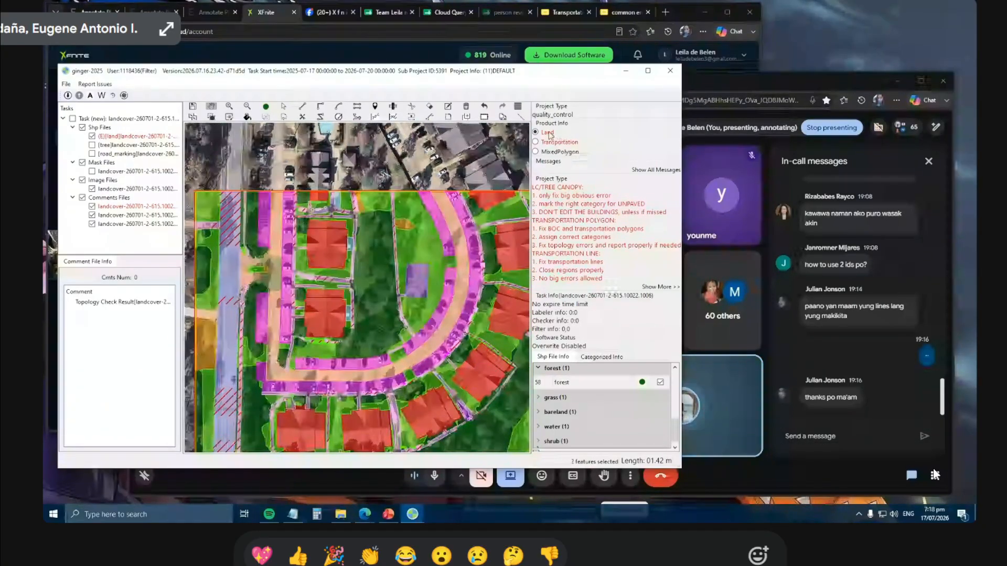
pyautogui.moveTo(297, 327); pyautogui.dragTo(289, 261)
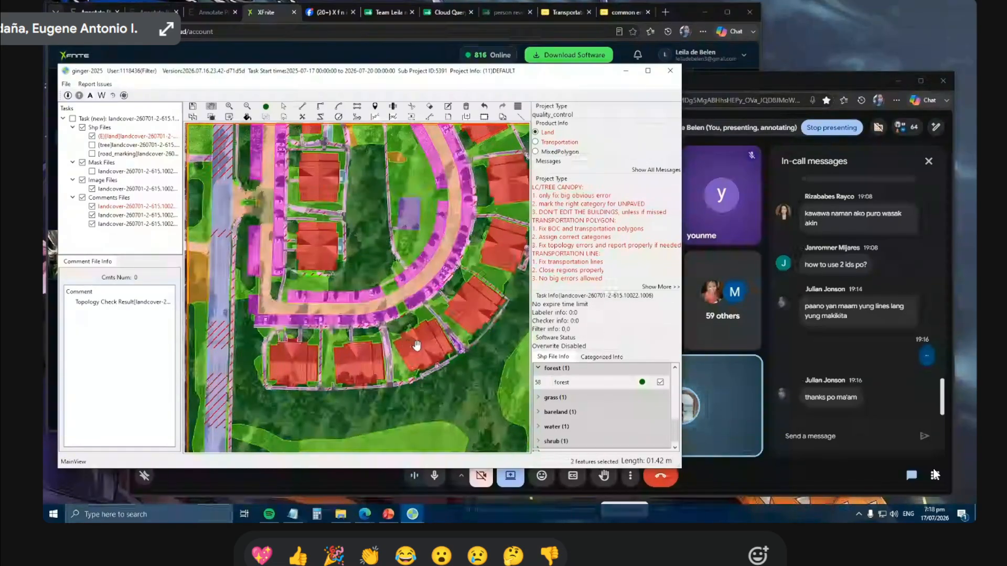
# Cut the building beside the curved street along its sidewalk-facing side with a line about 22 m long and label the cut strip as grass.
pyautogui.scroll(1, 410, 346)
pyautogui.scroll(1, 410, 351)
pyautogui.moveTo(410, 351); pyautogui.dragTo(407, 321)
pyautogui.press('l')
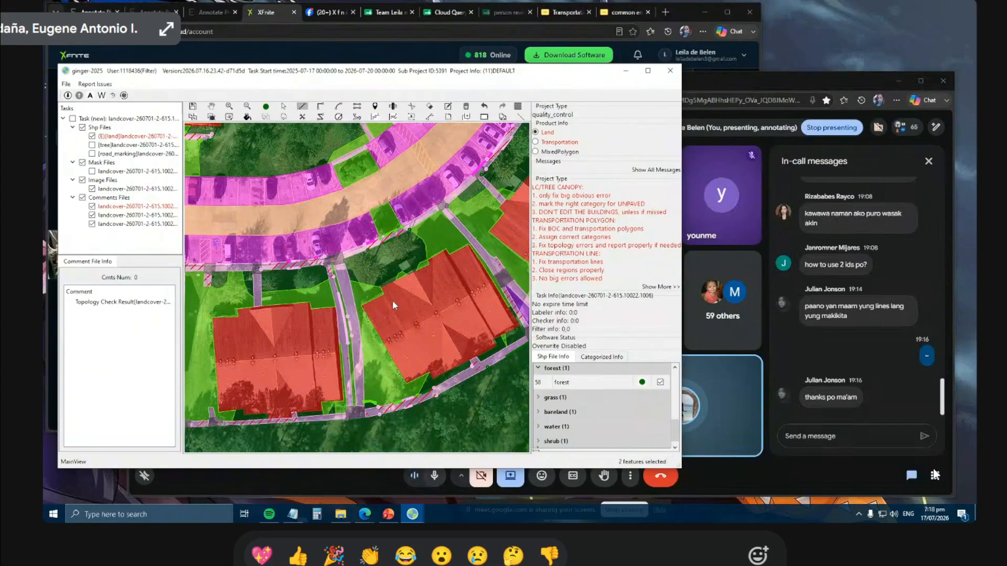
pyautogui.click(384, 295)
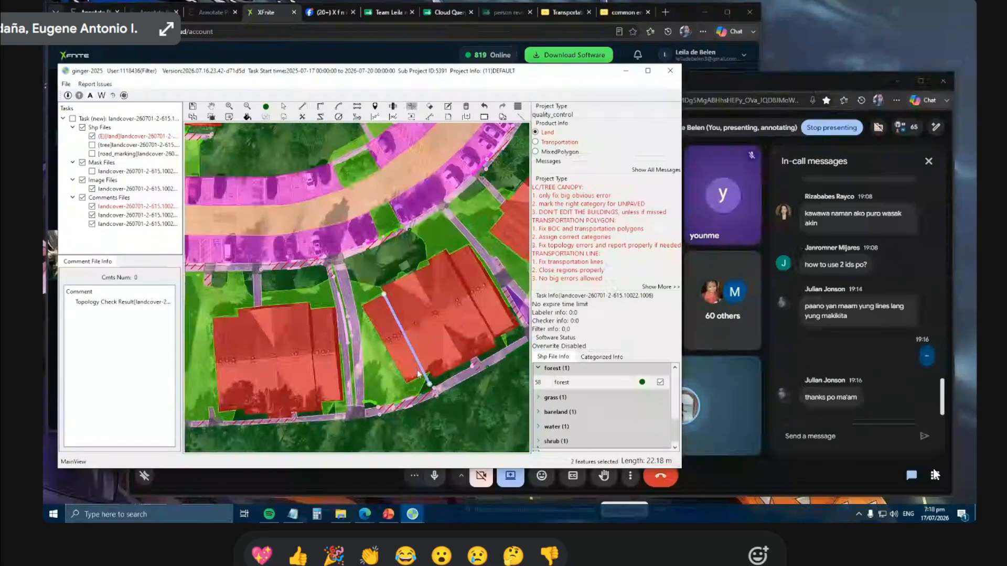
pyautogui.rightClick(419, 374)
pyautogui.moveTo(396, 383); pyautogui.dragTo(408, 377)
pyautogui.press('Escape')
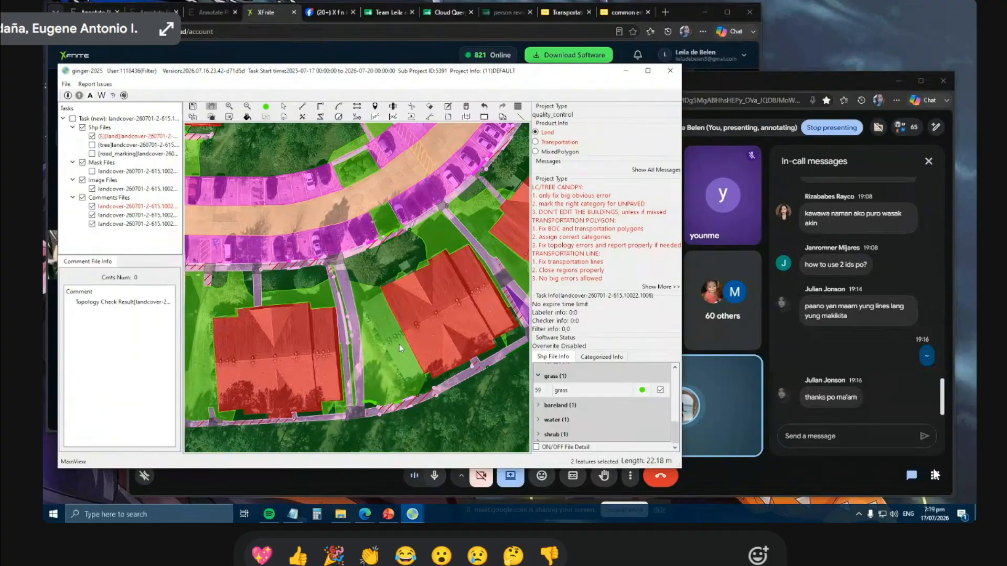
# Relabel the rest of the cut building as grass, check it against the surroundings and undo the relabelling.
pyautogui.click(410, 334)
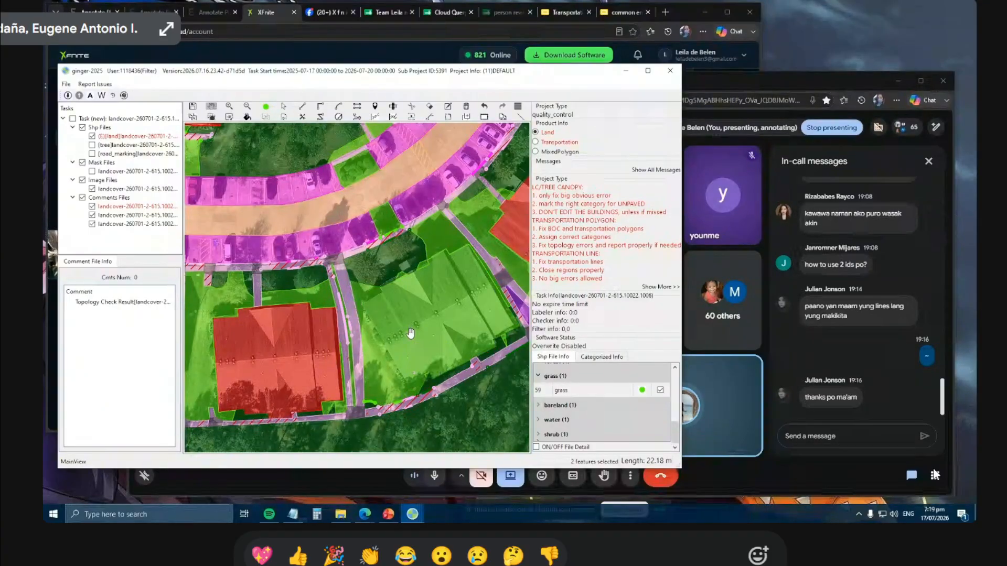
pyautogui.scroll(-2, 410, 333)
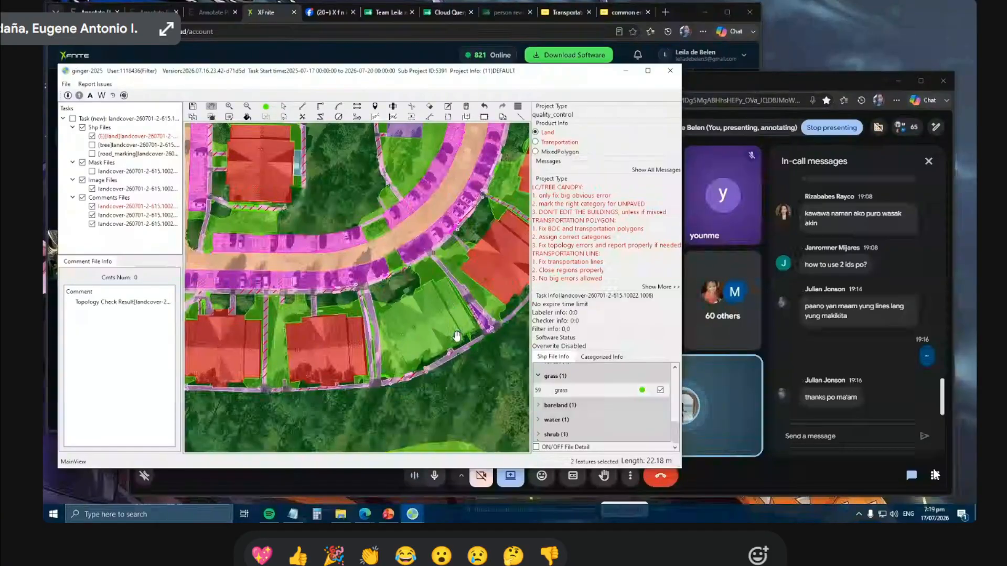
pyautogui.scroll(2, 419, 344)
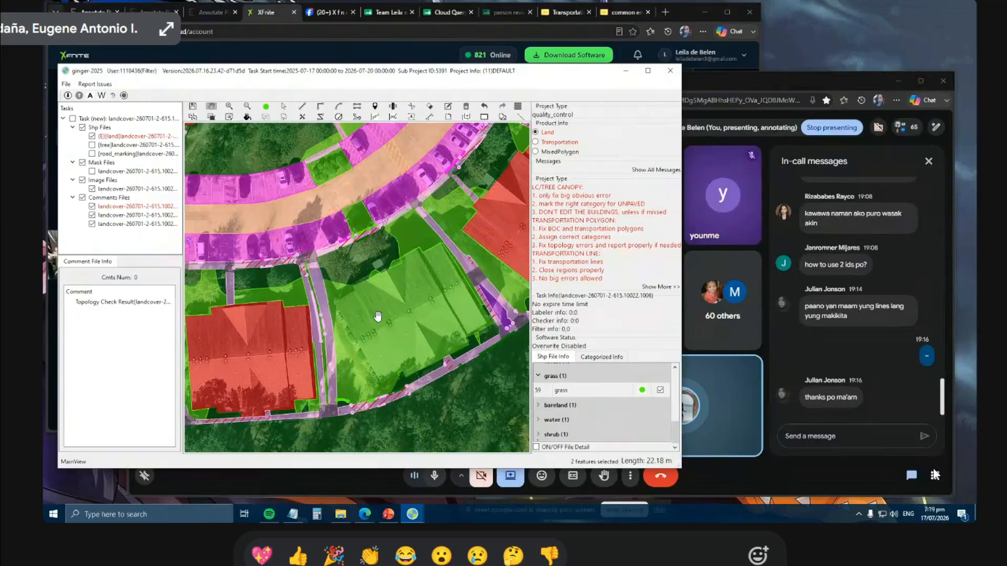
pyautogui.hotkey('ctrl', 'z')
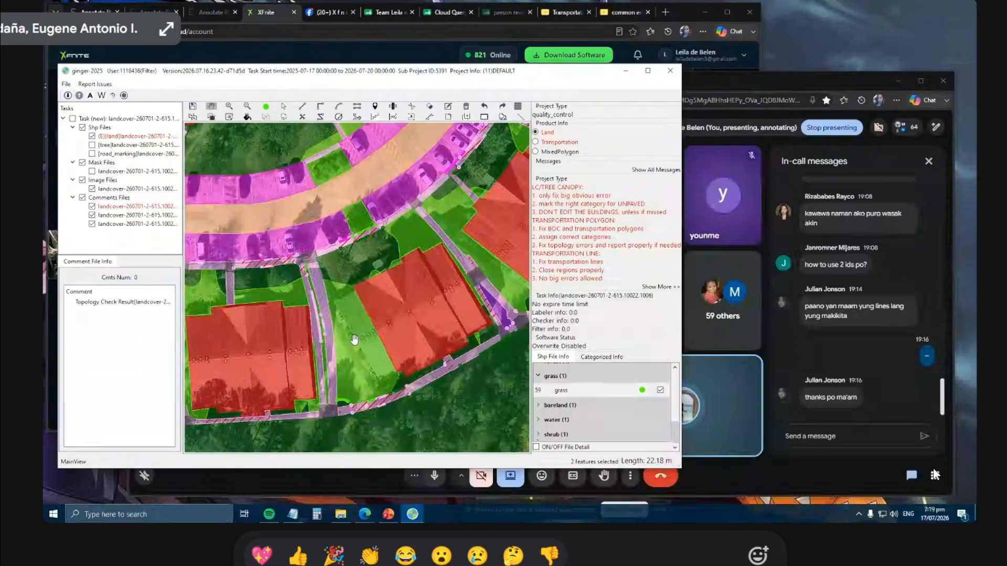
# Return to the landcover task and relabel the remaining part of the cut building as grass.
pyautogui.click(766, 470)
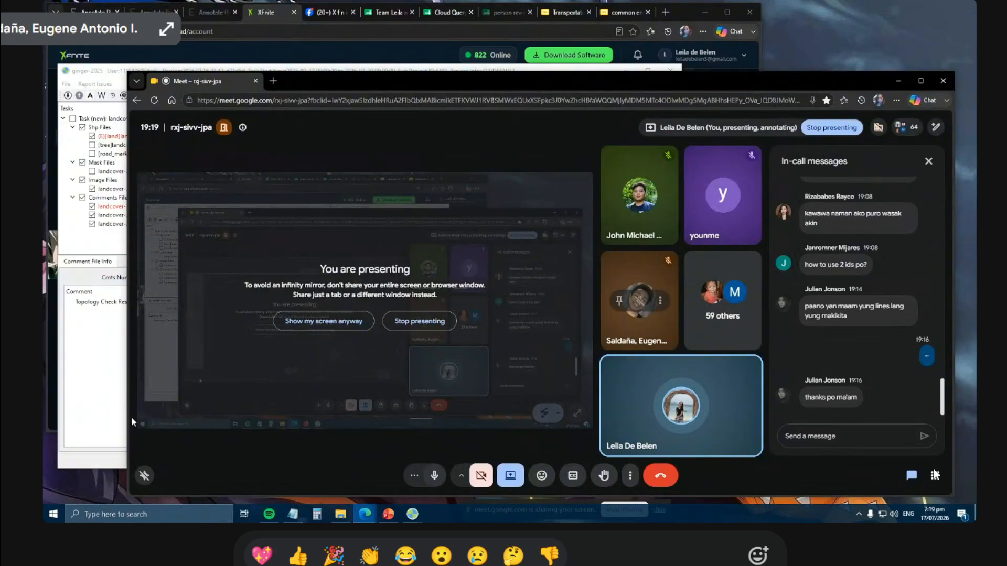
pyautogui.click(102, 398)
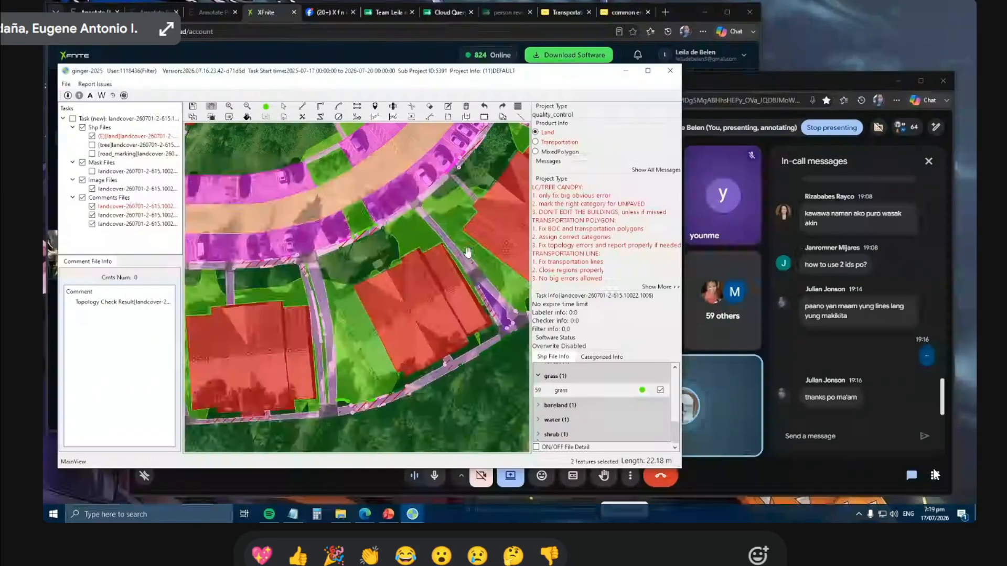
pyautogui.click(373, 306)
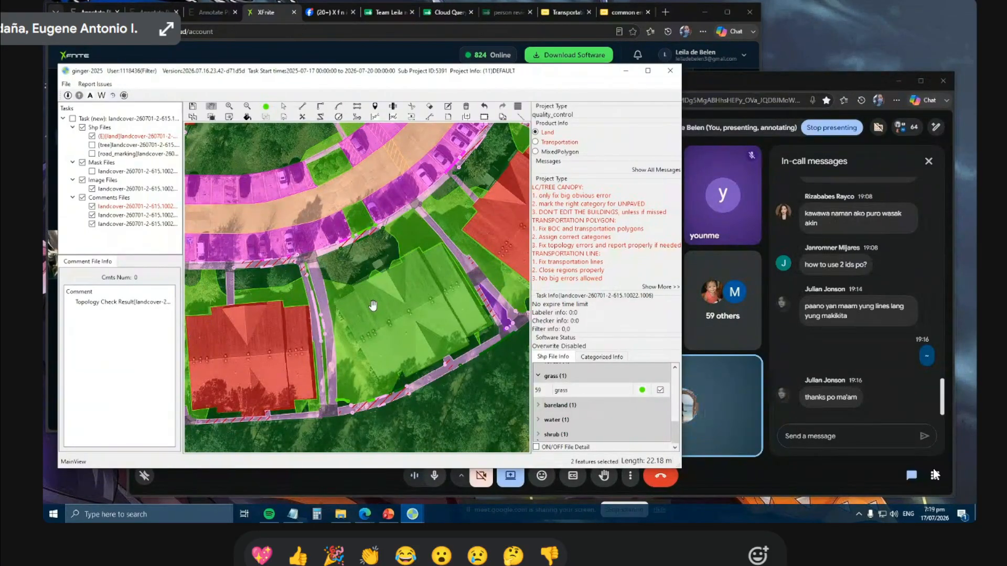
# Check the grass features around the former building and remove the small grass triangle between it and the curved sidewalk.
pyautogui.moveTo(373, 305); pyautogui.dragTo(378, 280)
pyautogui.press('s')
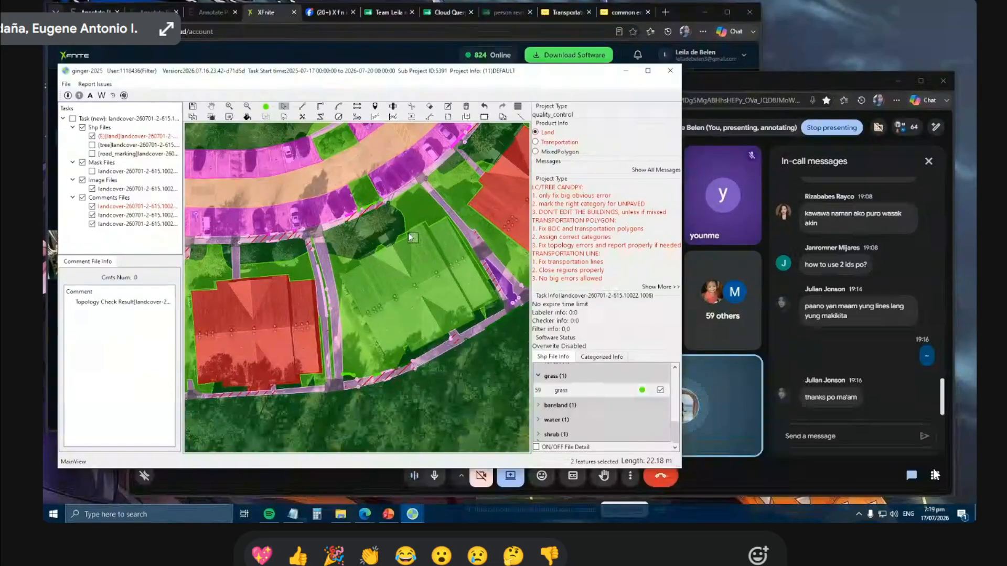
pyautogui.click(409, 235)
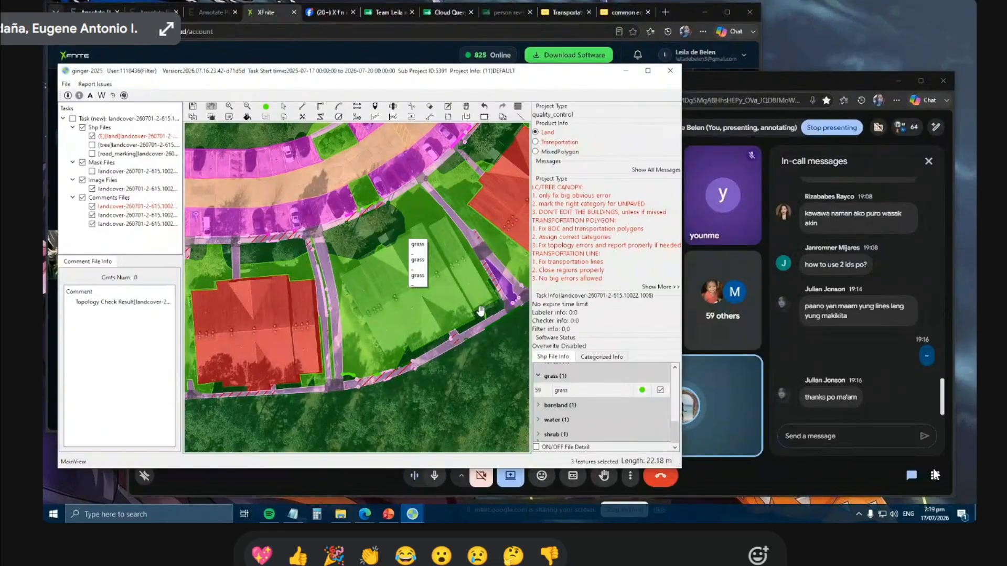
pyautogui.scroll(2, 488, 311)
pyautogui.scroll(4, 491, 314)
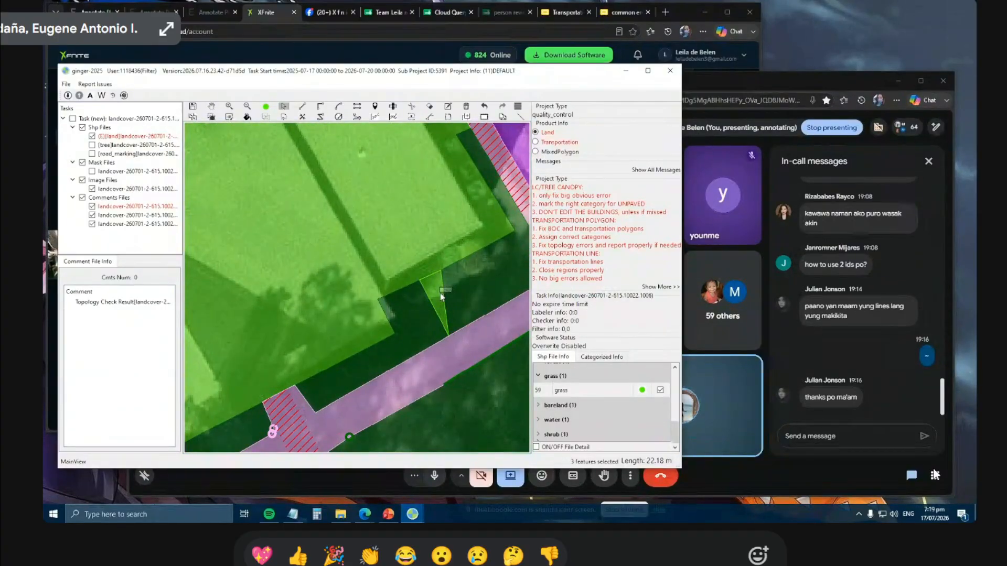
pyautogui.click(443, 297)
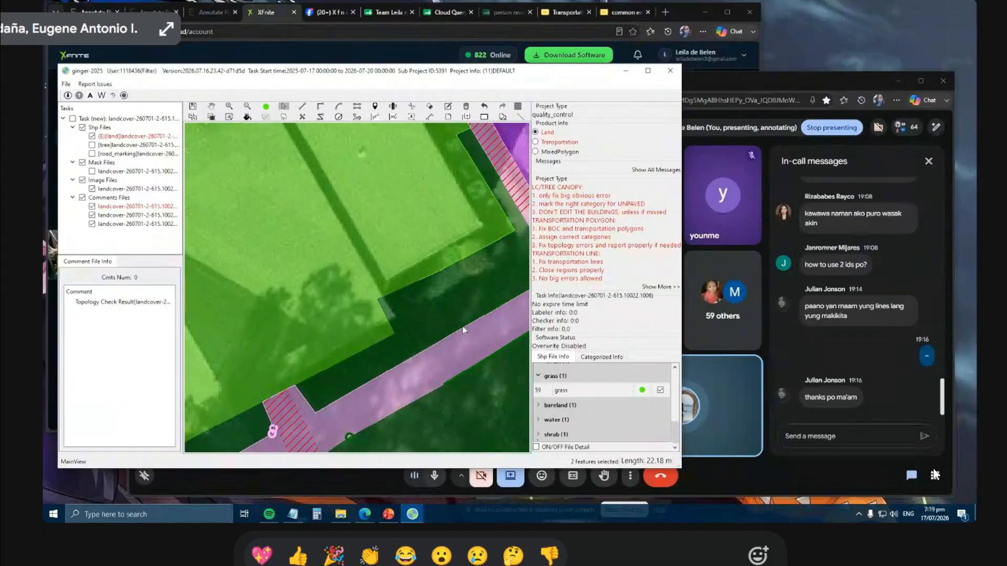
pyautogui.scroll(-2, 460, 326)
pyautogui.scroll(-2, 461, 325)
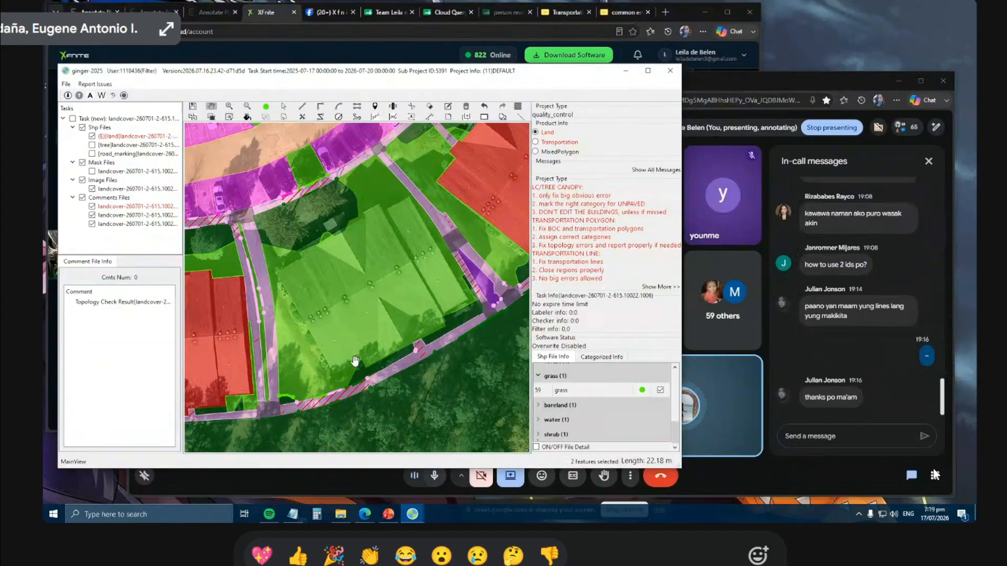
pyautogui.scroll(2, 353, 363)
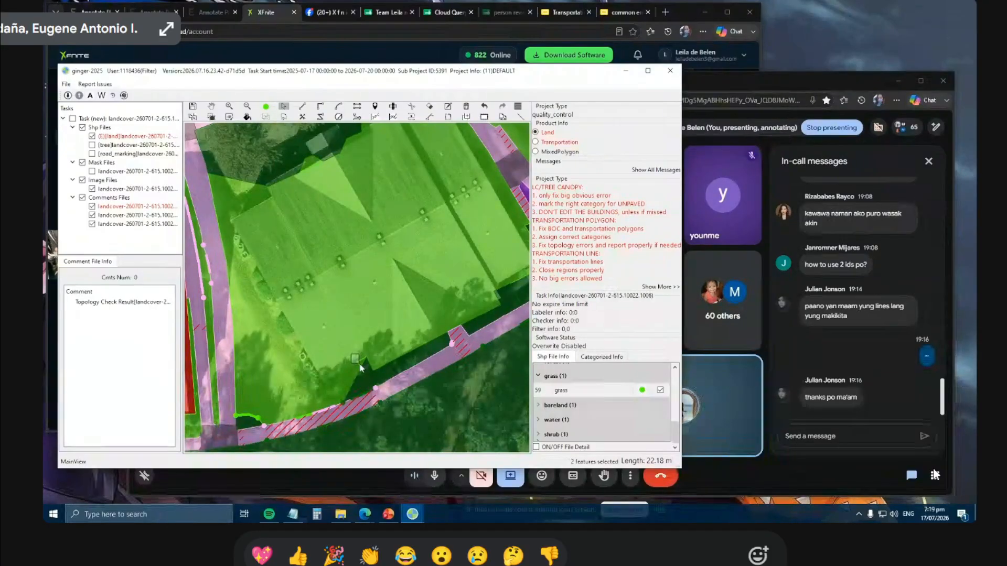
pyautogui.scroll(-2, 360, 361)
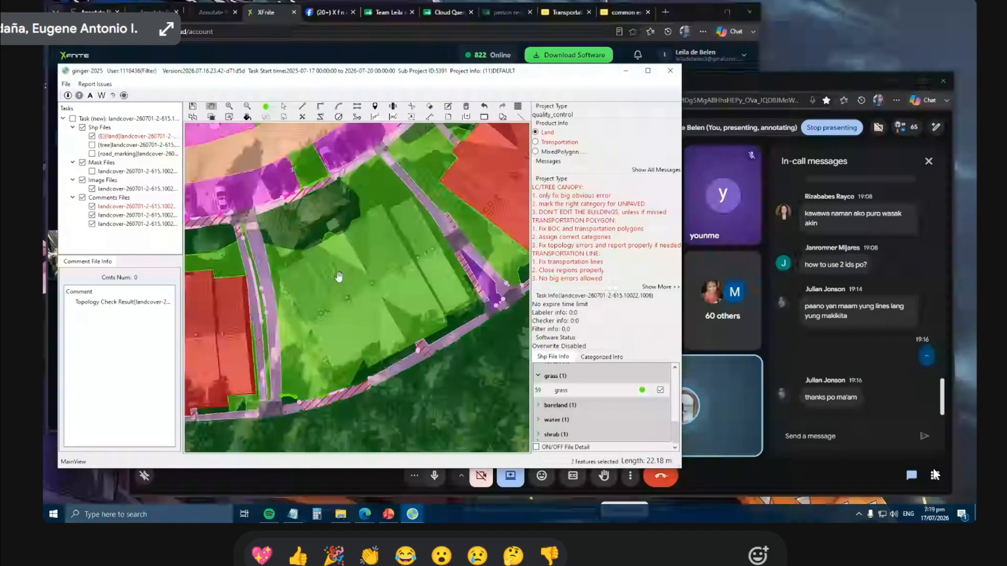
pyautogui.press('l')
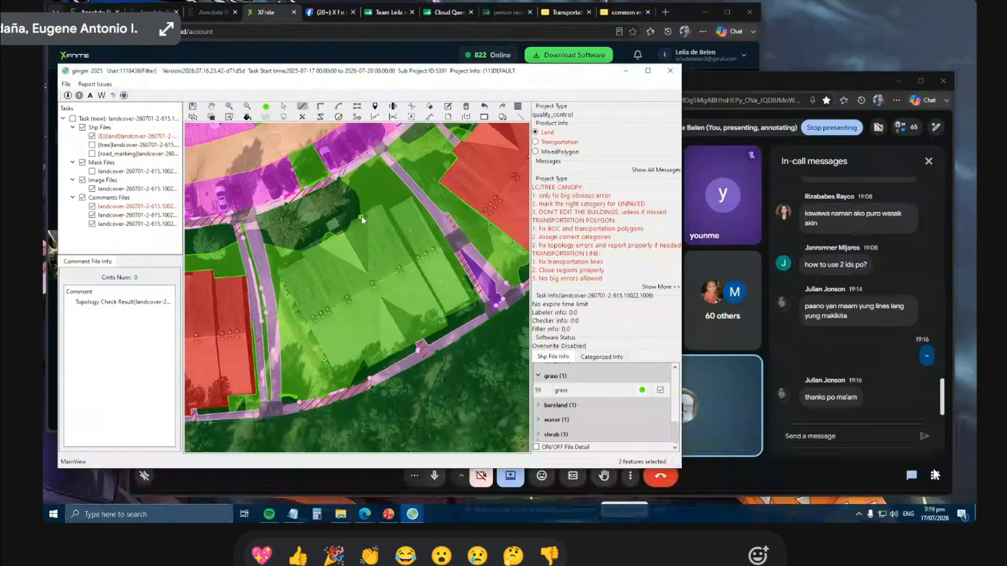
pyautogui.click(360, 217)
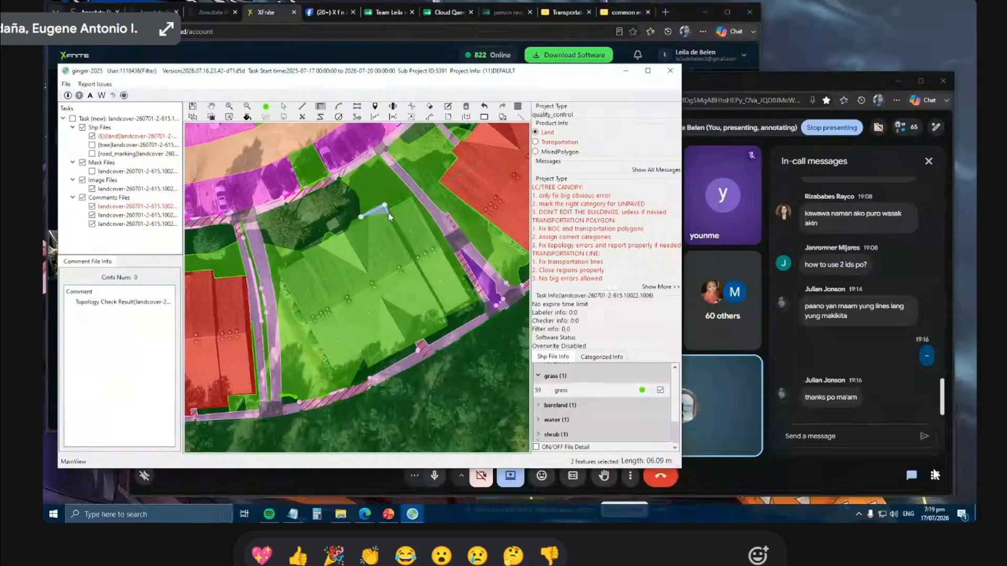
pyautogui.click(385, 206)
pyautogui.click(413, 199)
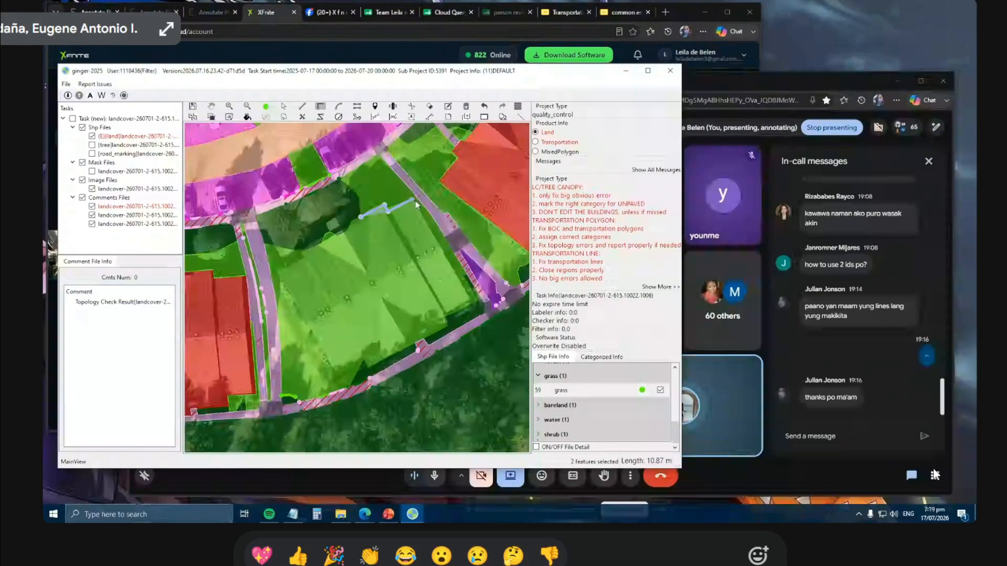
pyautogui.click(472, 314)
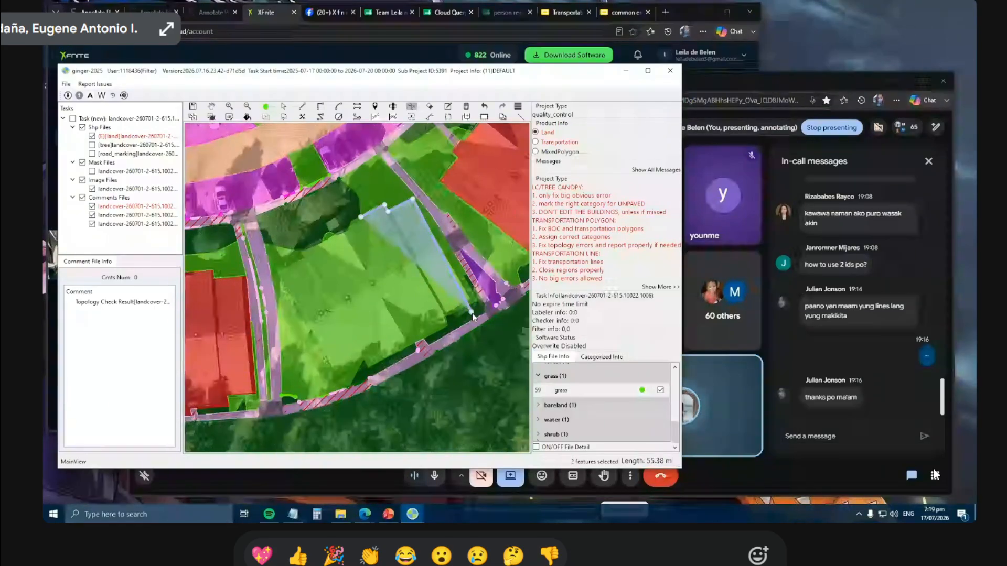
pyautogui.press('Escape')
# Cut the grass along the former building's western roof edge with a line about 32 m long around its two corners.
pyautogui.press('l')
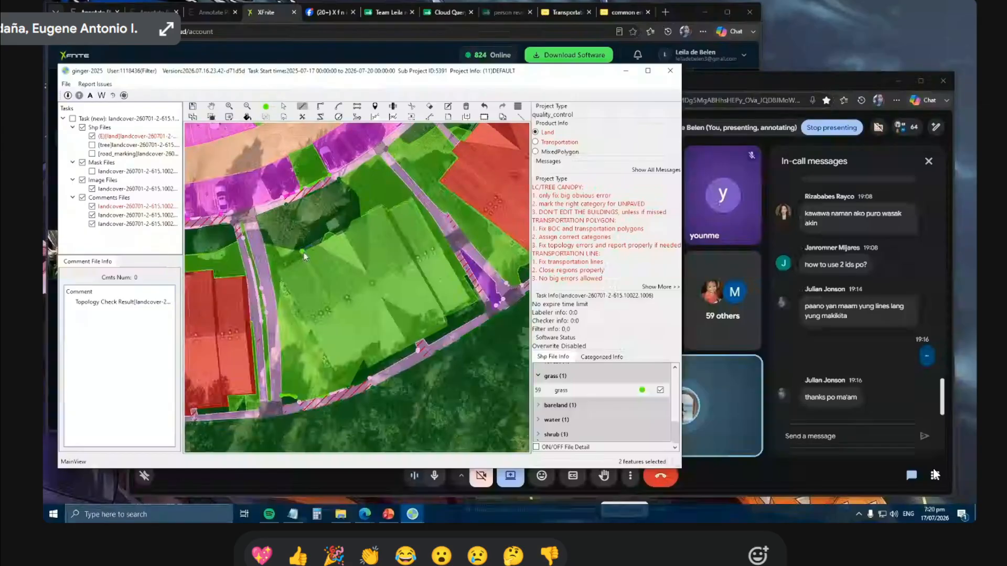
pyautogui.click(303, 251)
pyautogui.click(307, 256)
pyautogui.click(280, 273)
pyautogui.click(336, 369)
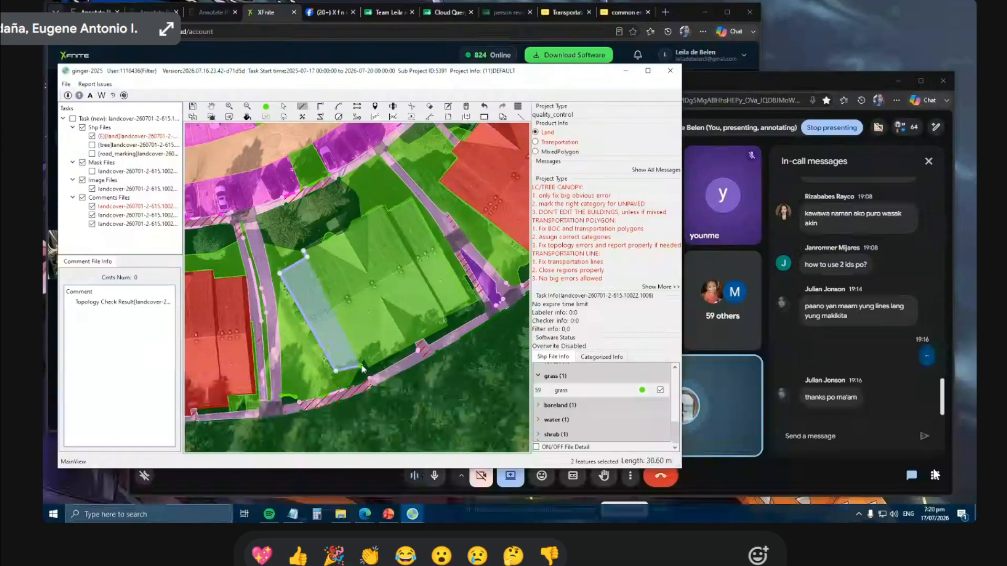
pyautogui.doubleClick(363, 360)
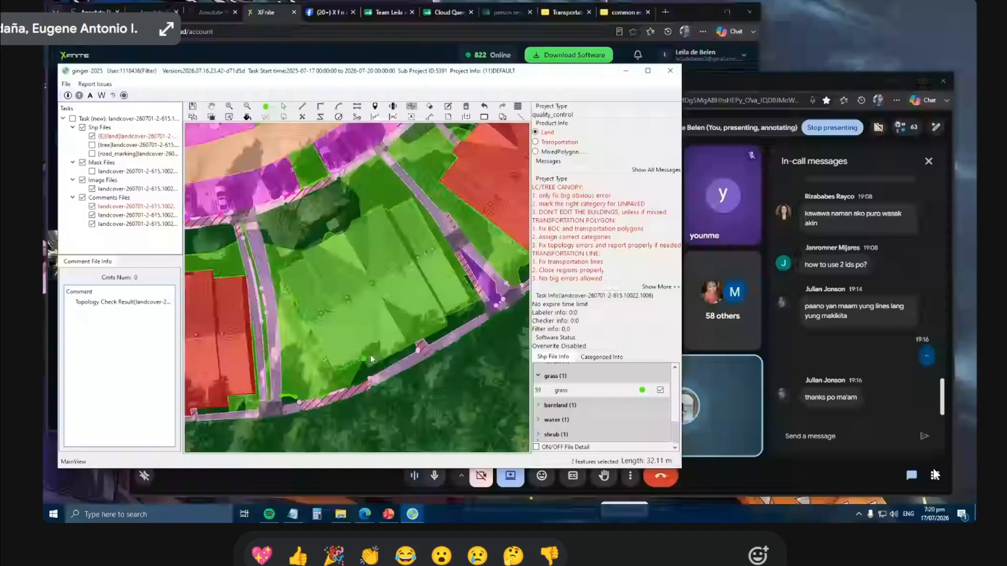
# Relabel the cut-out roof shape as building.
pyautogui.rightClick(392, 297)
pyautogui.moveTo(461, 93)
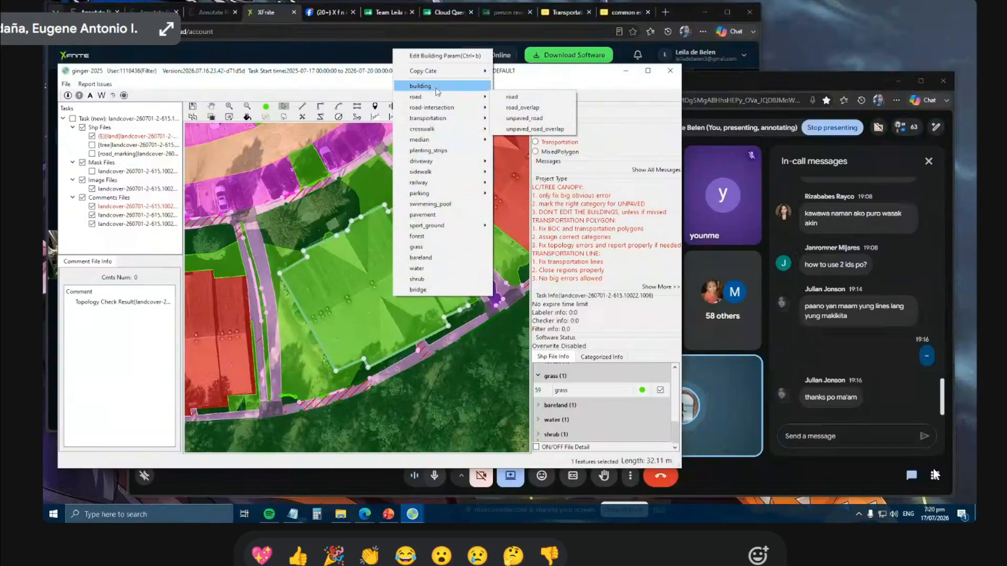
pyautogui.click(507, 91)
pyautogui.press('Escape')
# Compare the redrawn building's outline with the roof edges in the aerial image, with and without the label fill.
pyautogui.scroll(-2, 407, 247)
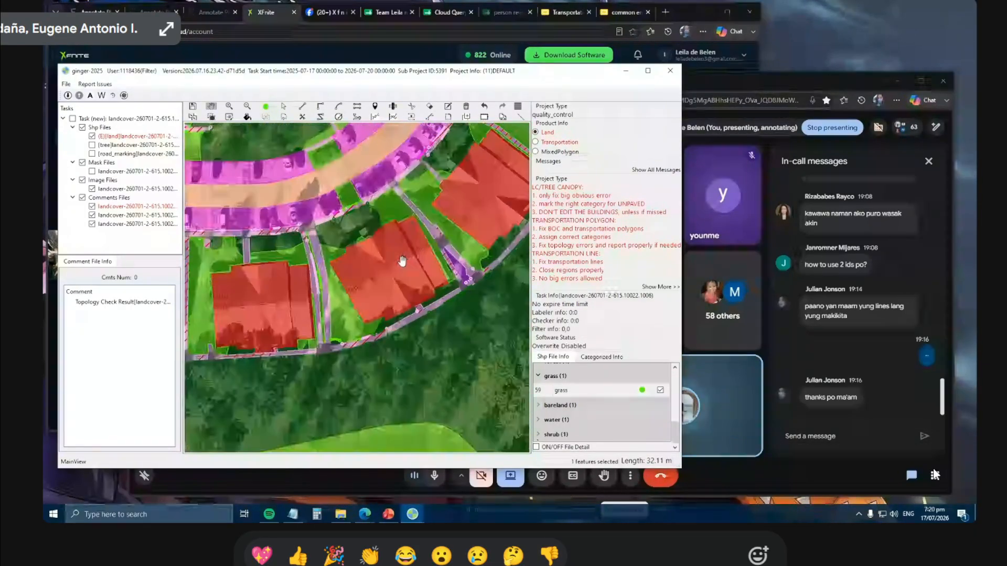
pyautogui.scroll(1, 414, 262)
pyautogui.scroll(3, 440, 265)
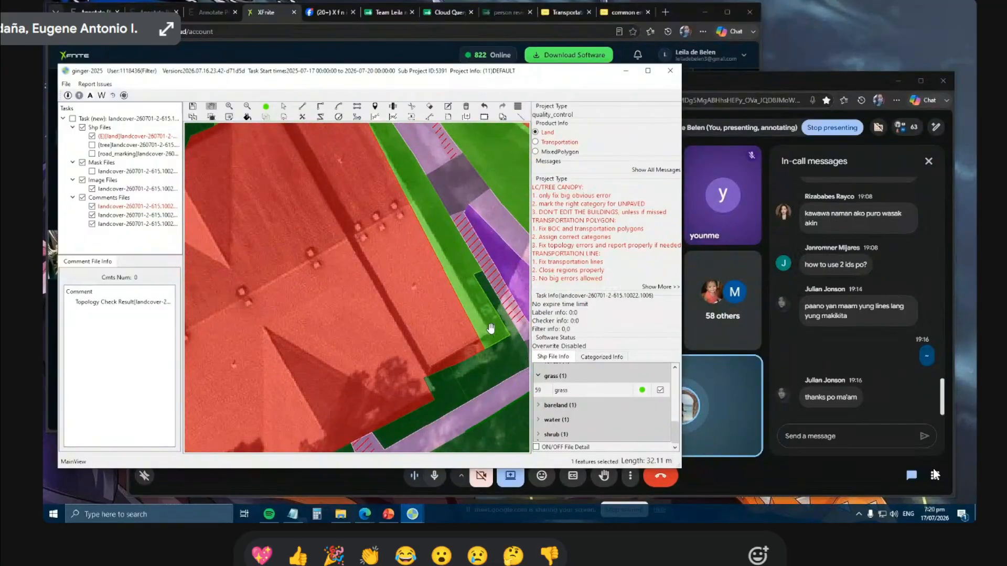
pyautogui.scroll(-3, 476, 344)
pyautogui.press('f')
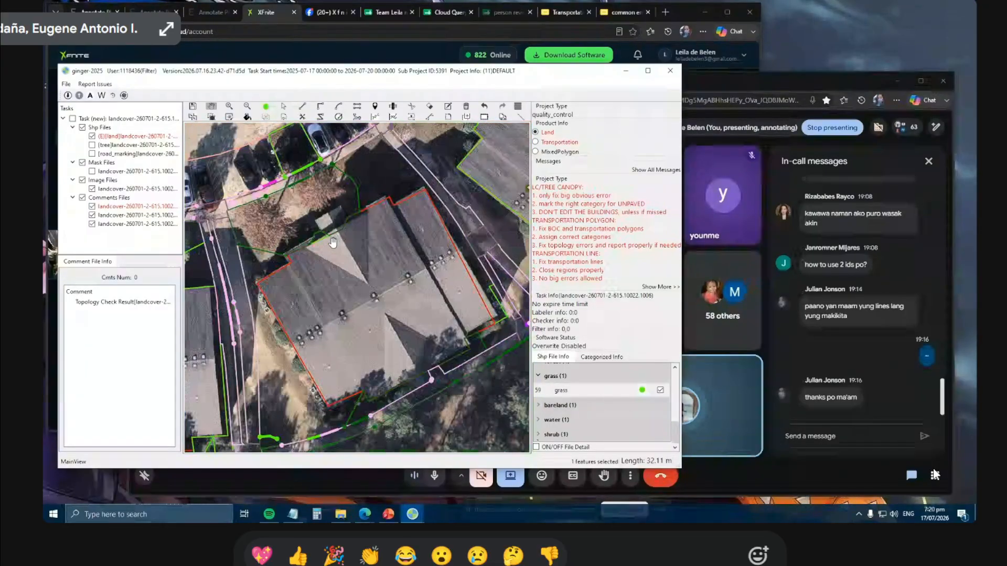
pyautogui.scroll(2, 361, 195)
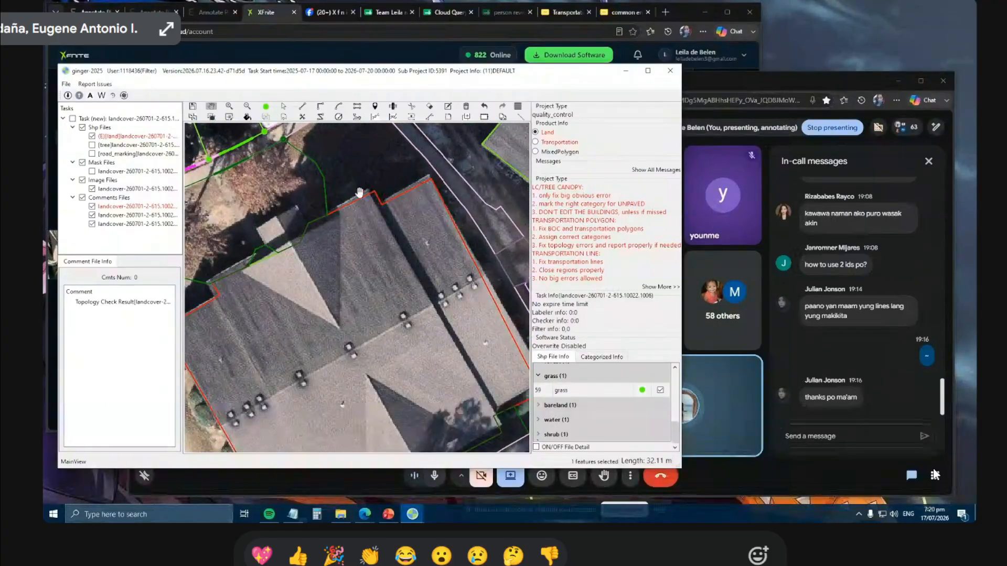
pyautogui.scroll(-3, 359, 193)
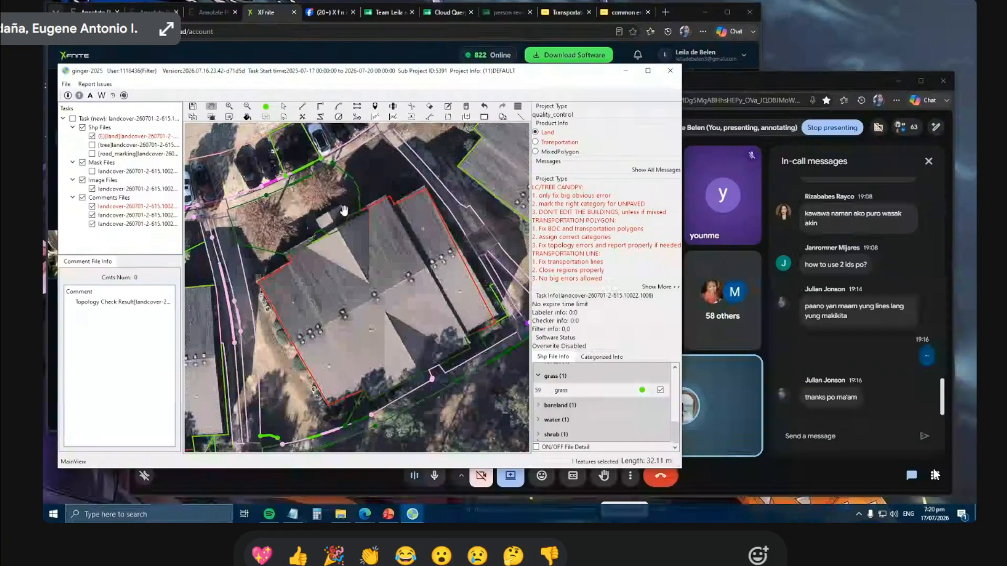
pyautogui.scroll(1, 344, 210)
pyautogui.scroll(-3, 351, 215)
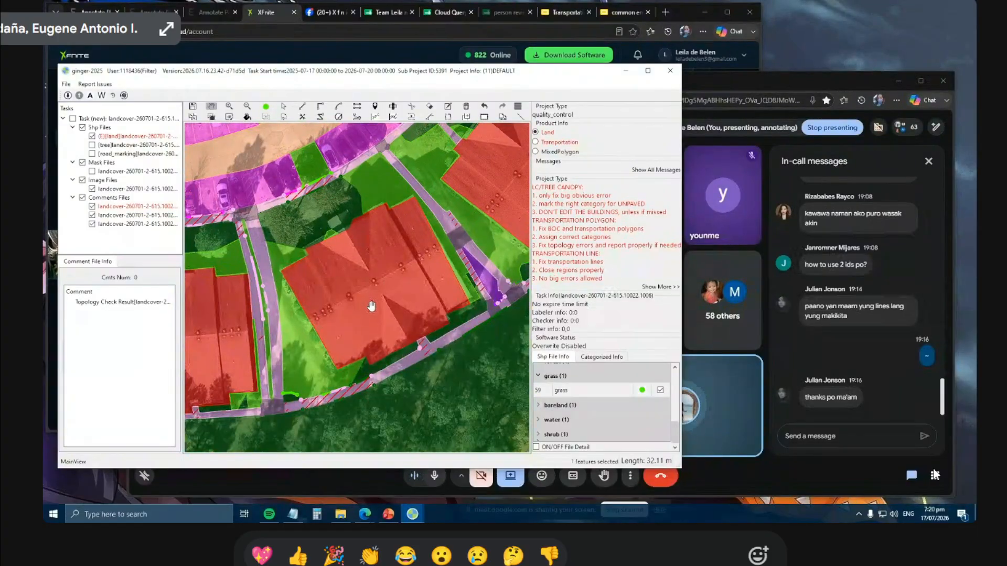
pyautogui.scroll(-1, 371, 306)
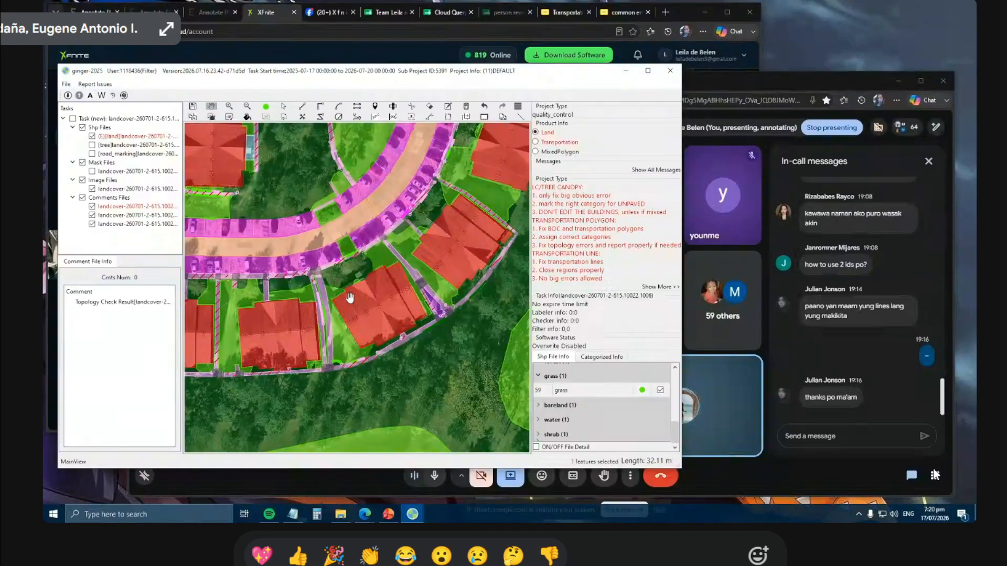
pyautogui.moveTo(308, 364); pyautogui.dragTo(342, 371)
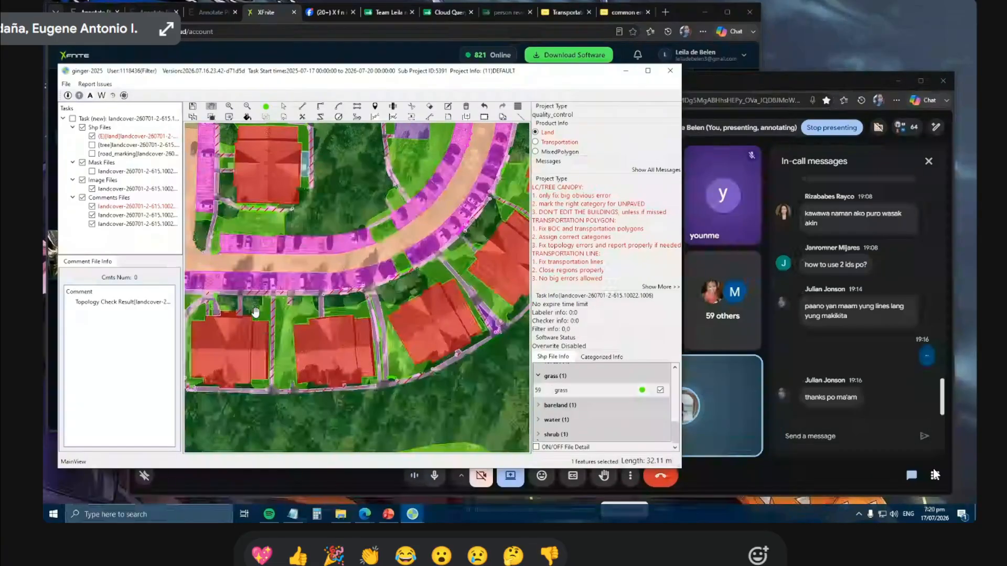
pyautogui.scroll(-1, 331, 212)
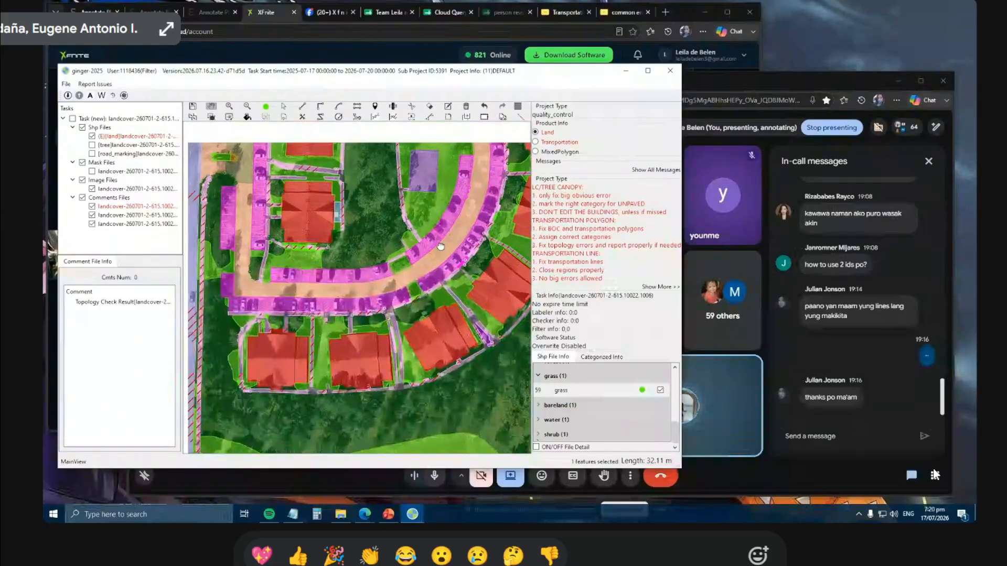
pyautogui.moveTo(440, 246); pyautogui.dragTo(437, 273)
pyautogui.moveTo(252, 346); pyautogui.dragTo(270, 350)
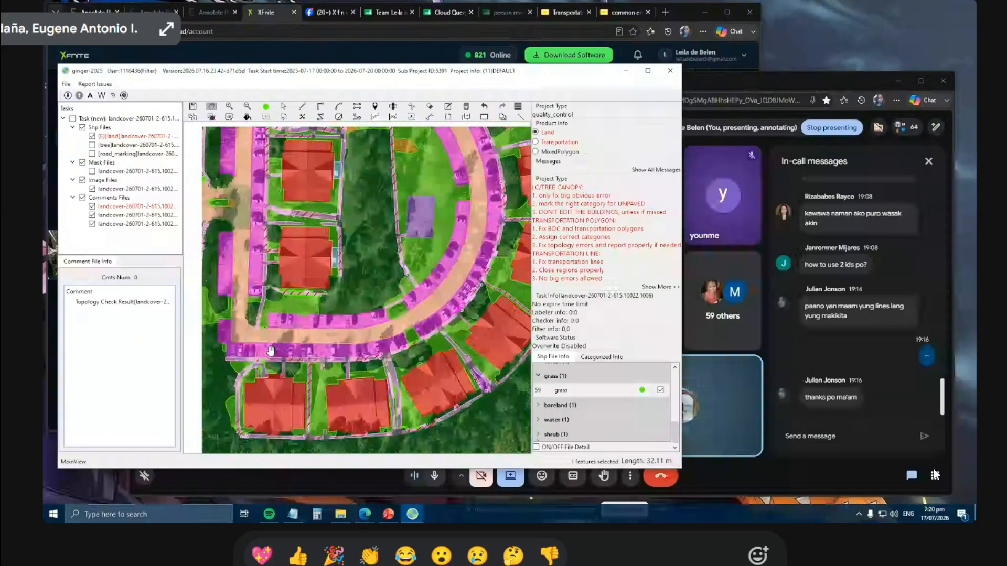
pyautogui.press('l')
pyautogui.click(217, 300)
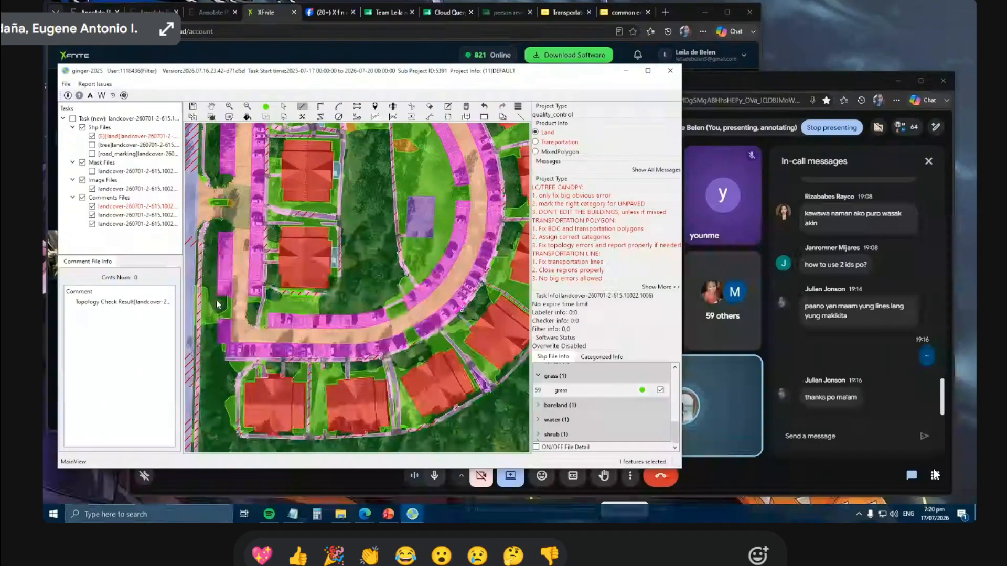
pyautogui.click(348, 287)
pyautogui.click(359, 377)
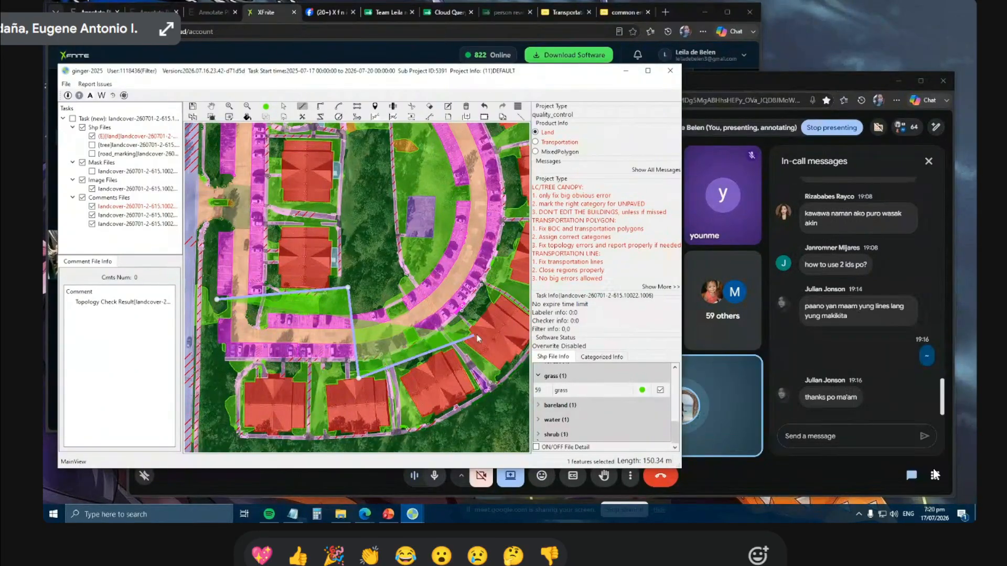
pyautogui.click(483, 308)
pyautogui.click(410, 251)
pyautogui.click(433, 164)
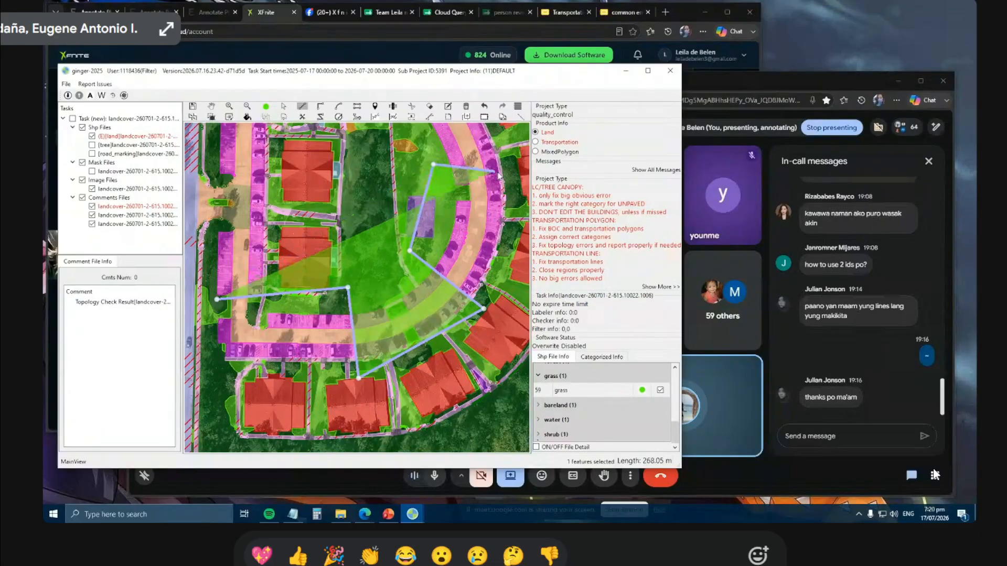
pyautogui.click(507, 170)
pyautogui.press('c')
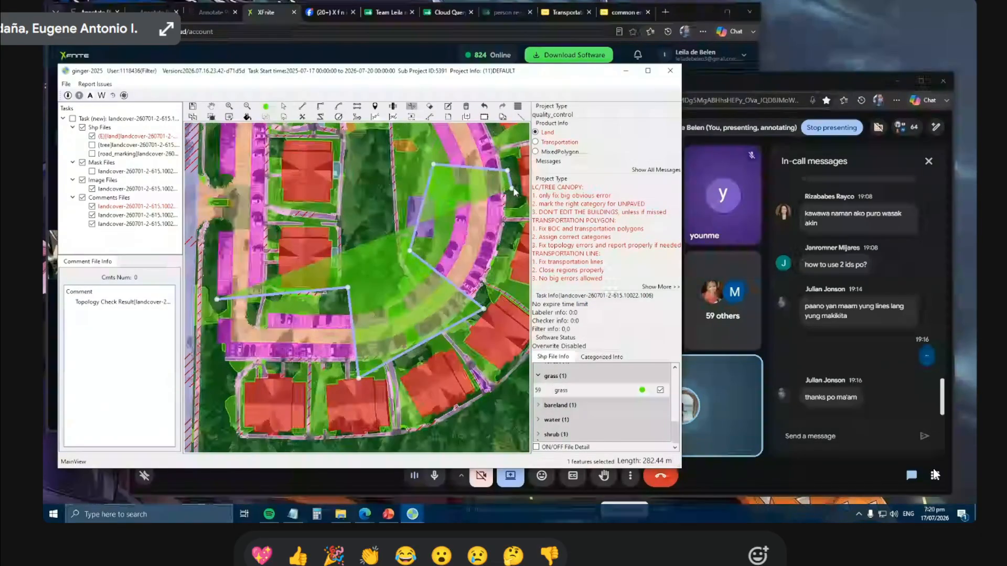
pyautogui.press('Escape')
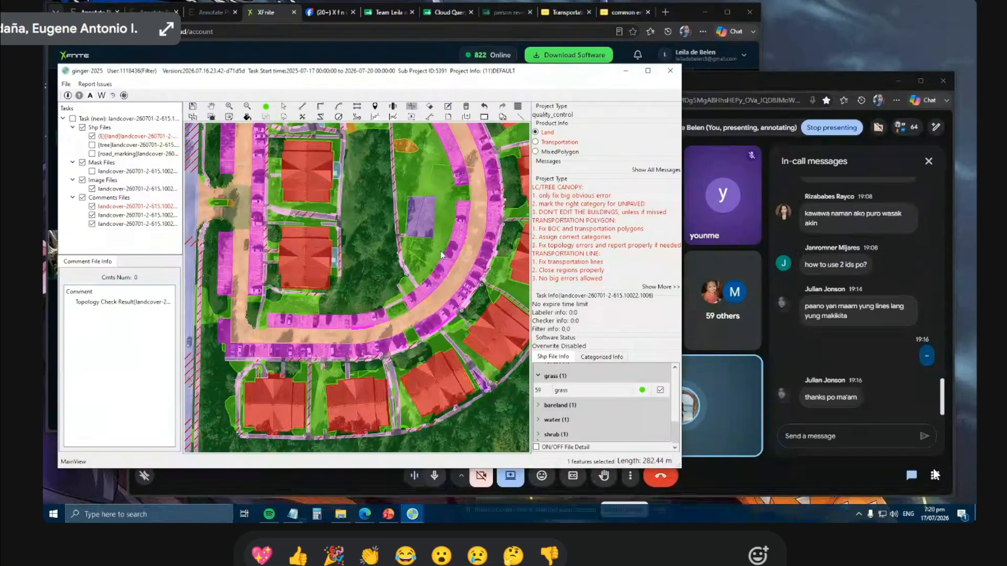
# Remove the separate sidewalk strip running between the main road and the forest patch beside the parking lot.
pyautogui.moveTo(372, 299); pyautogui.dragTo(367, 299)
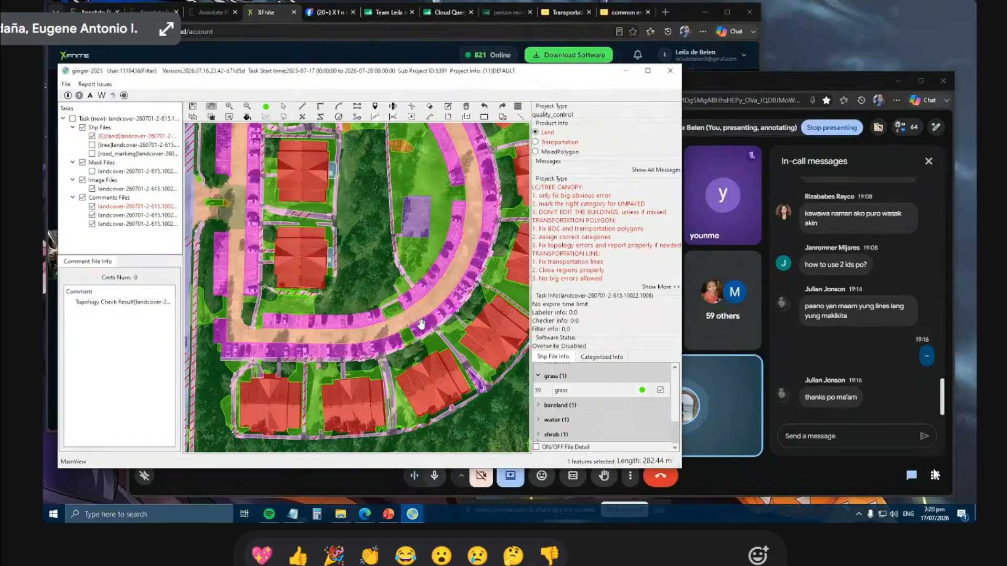
pyautogui.moveTo(423, 269); pyautogui.dragTo(375, 260)
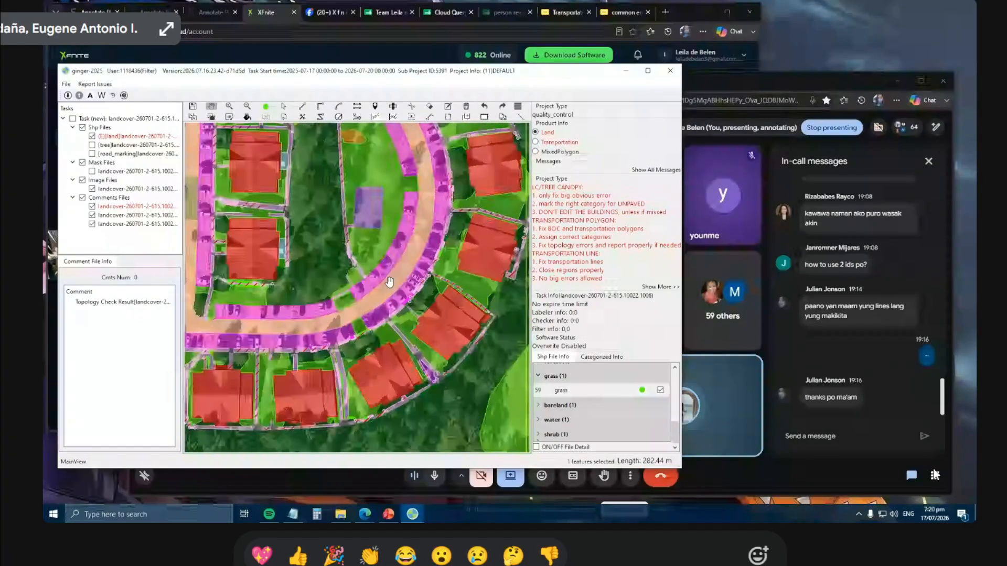
pyautogui.moveTo(379, 317); pyautogui.dragTo(437, 252)
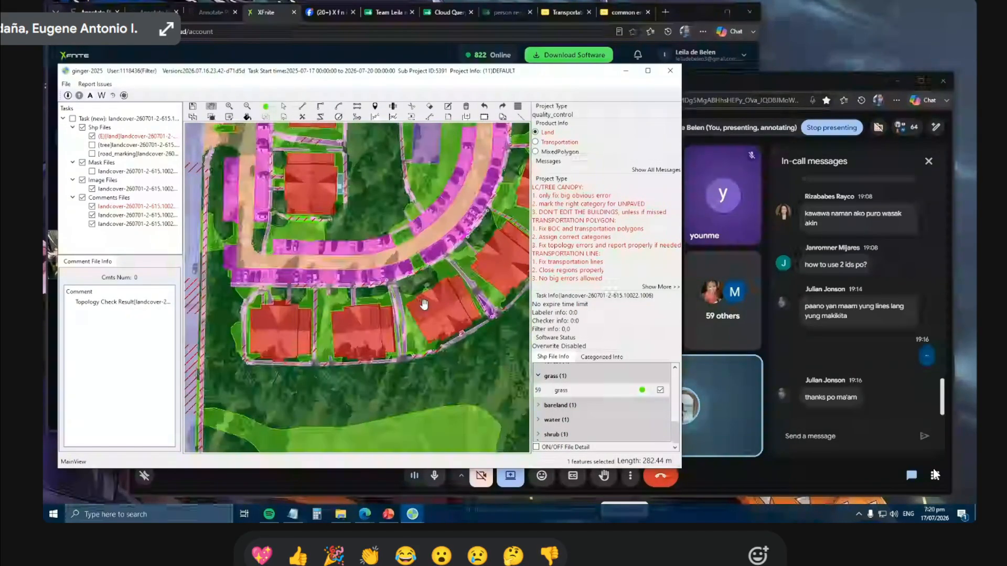
pyautogui.moveTo(336, 341); pyautogui.dragTo(359, 316)
pyautogui.moveTo(229, 198); pyautogui.dragTo(274, 231)
pyautogui.scroll(1, 277, 224)
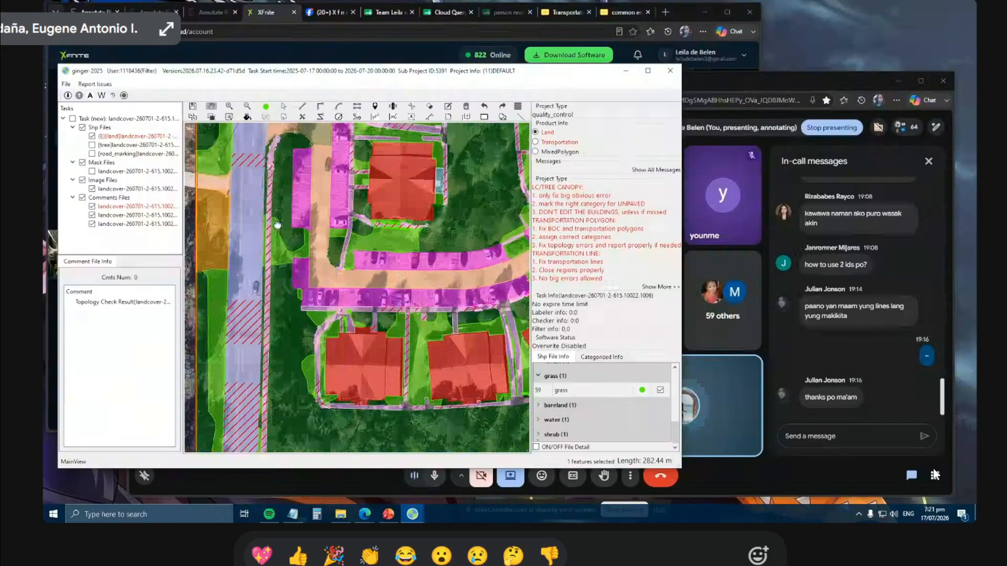
pyautogui.scroll(2, 278, 224)
pyautogui.click(291, 232)
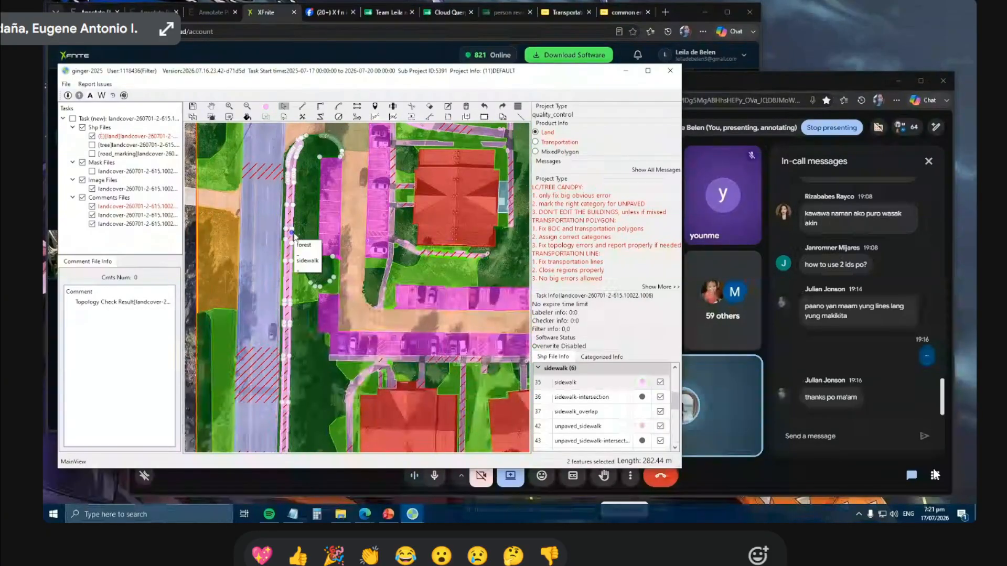
pyautogui.press('Escape')
# Examine the roadside strip and forest patch beside the parking lot against the aerial image, with and without the label fill.
pyautogui.scroll(-1, 320, 341)
pyautogui.moveTo(319, 344); pyautogui.dragTo(319, 303)
pyautogui.scroll(-1, 320, 304)
pyautogui.press('f')
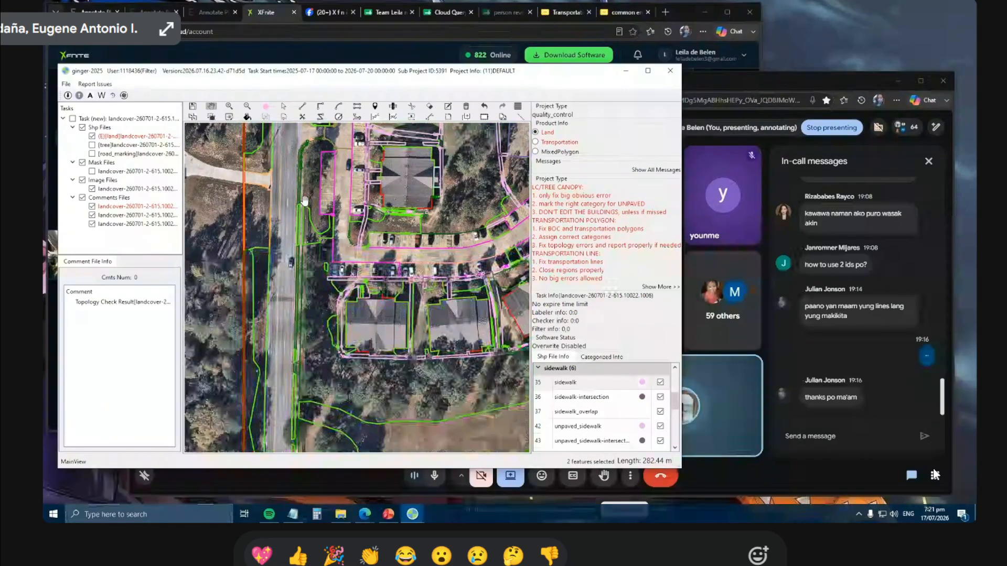
pyautogui.scroll(1, 305, 201)
pyautogui.scroll(1, 306, 178)
pyautogui.moveTo(308, 146); pyautogui.dragTo(316, 214)
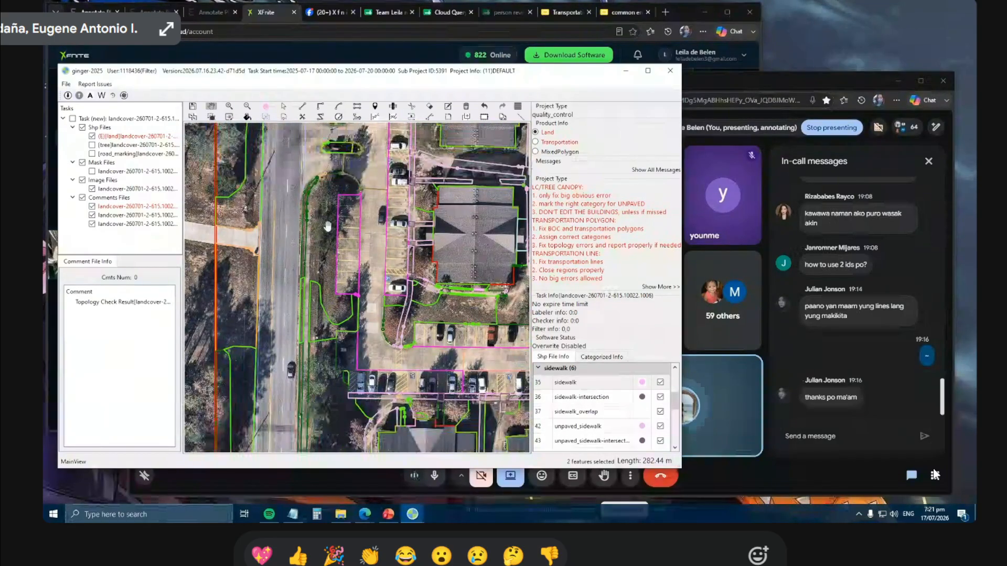
pyautogui.scroll(2, 313, 175)
pyautogui.press('f')
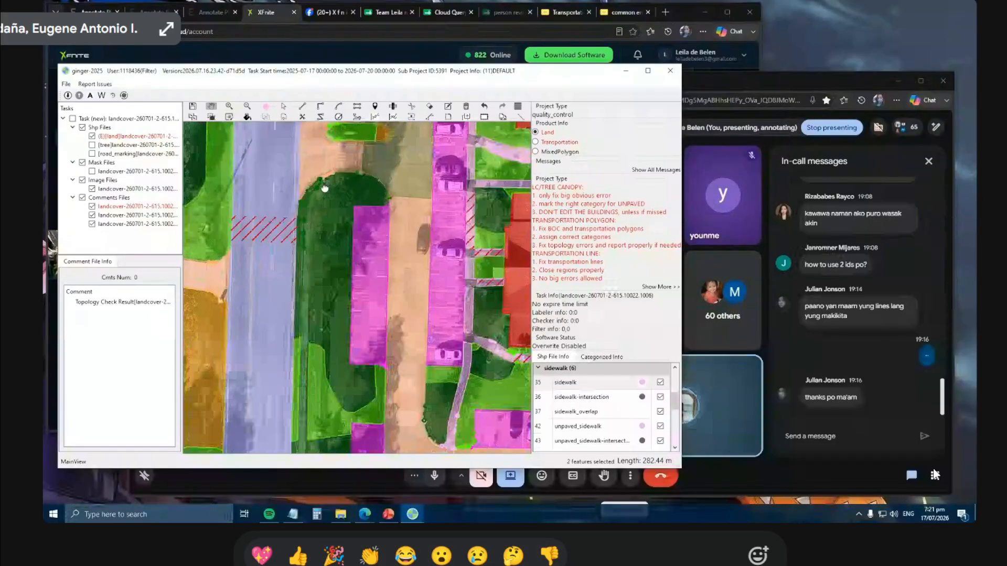
pyautogui.press('f')
pyautogui.press('l')
pyautogui.click(334, 179)
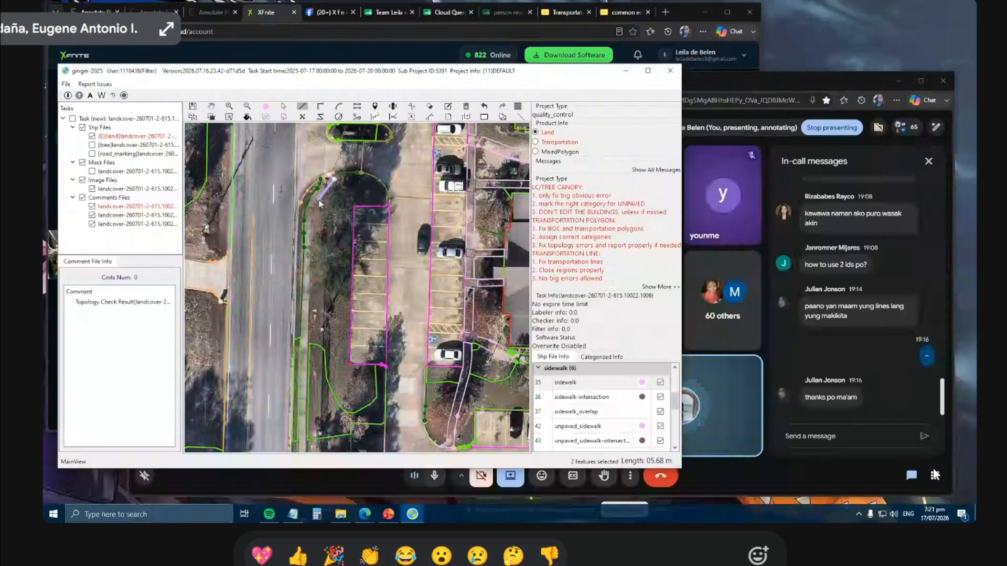
pyautogui.click(311, 205)
pyautogui.click(310, 343)
pyautogui.scroll(-2, 334, 181)
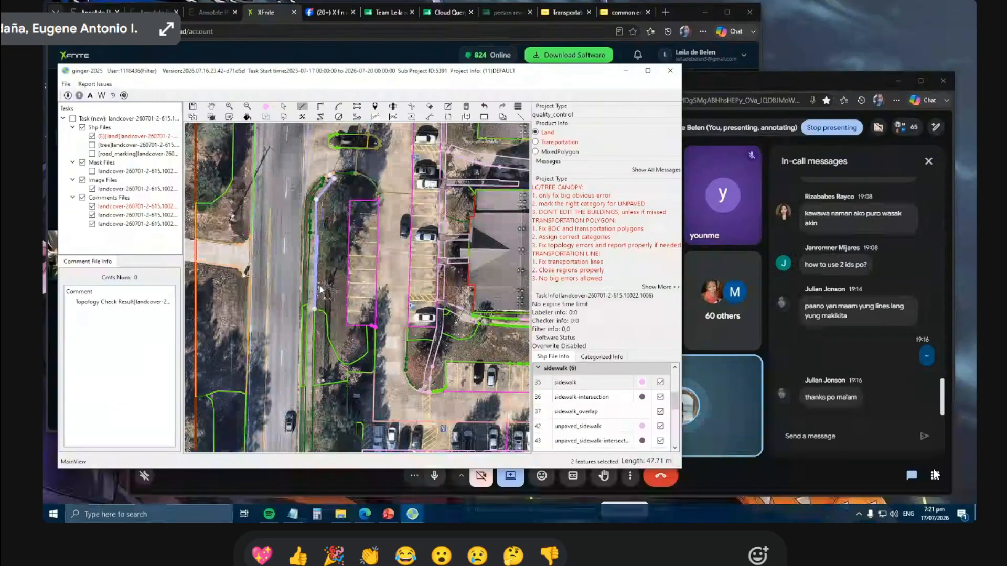
pyautogui.scroll(2, 326, 330)
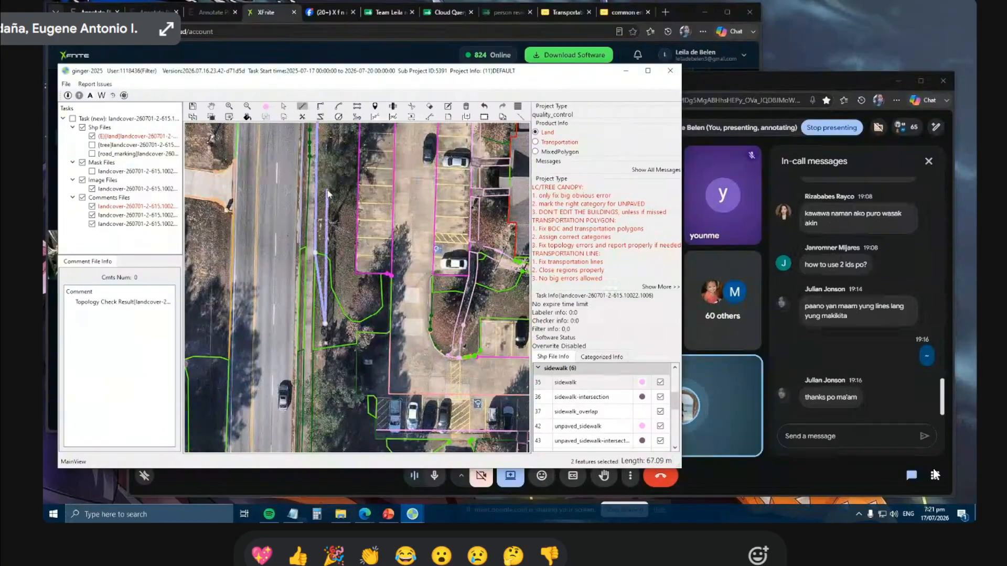
pyautogui.scroll(-3, 326, 269)
pyautogui.scroll(-3, 325, 268)
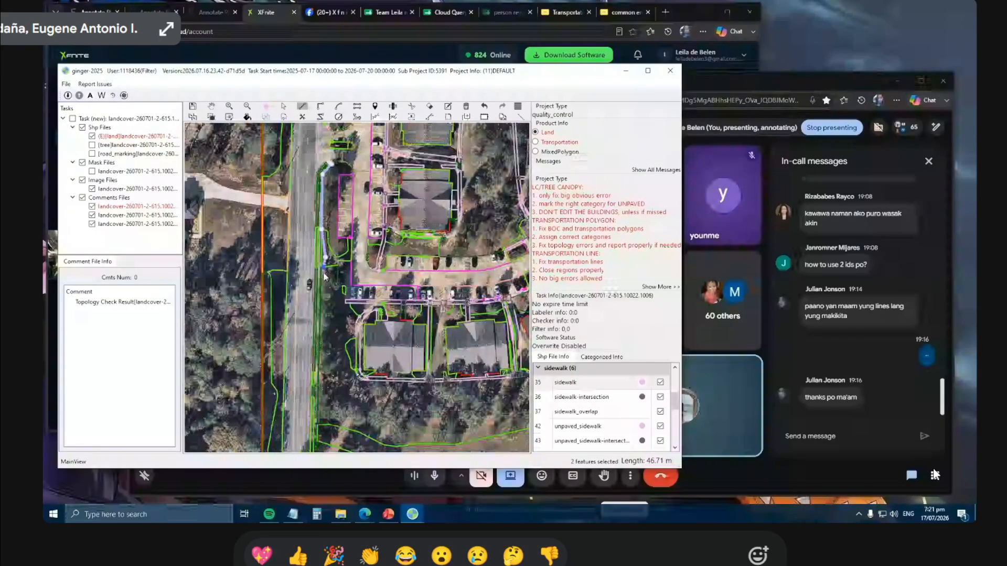
pyautogui.scroll(4, 323, 438)
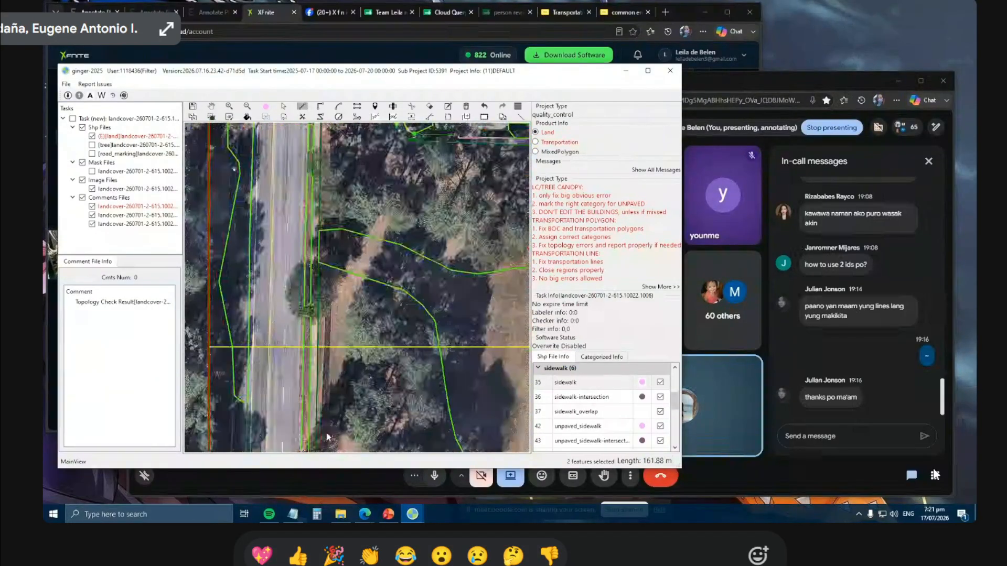
pyautogui.press('Escape')
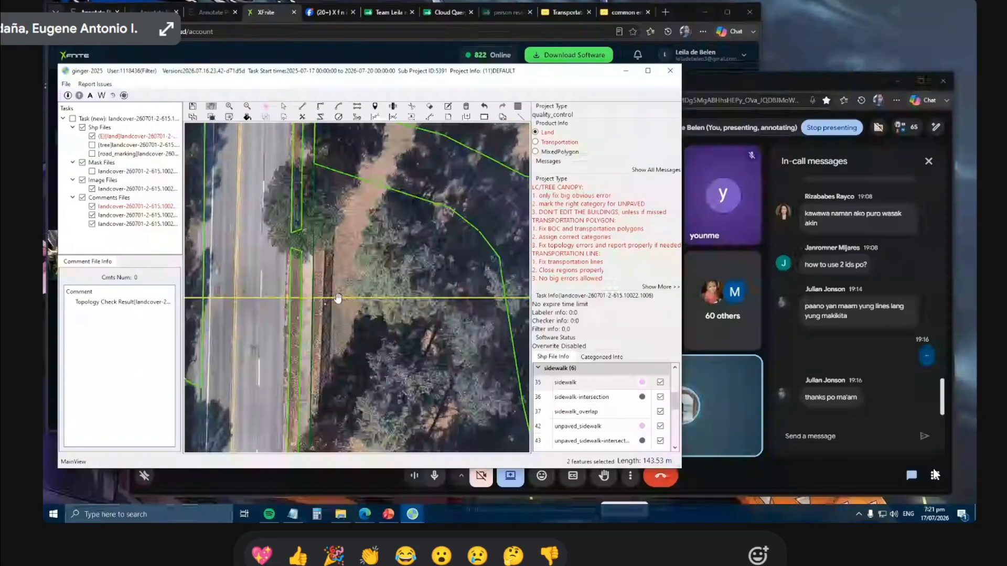
# Turn the forest patch between the main road and the parking lot into grass.
pyautogui.press('f')
pyautogui.moveTo(328, 175); pyautogui.dragTo(325, 411)
pyautogui.moveTo(321, 294); pyautogui.dragTo(303, 400)
pyautogui.moveTo(306, 323); pyautogui.dragTo(301, 409)
pyautogui.moveTo(300, 236); pyautogui.dragTo(292, 300)
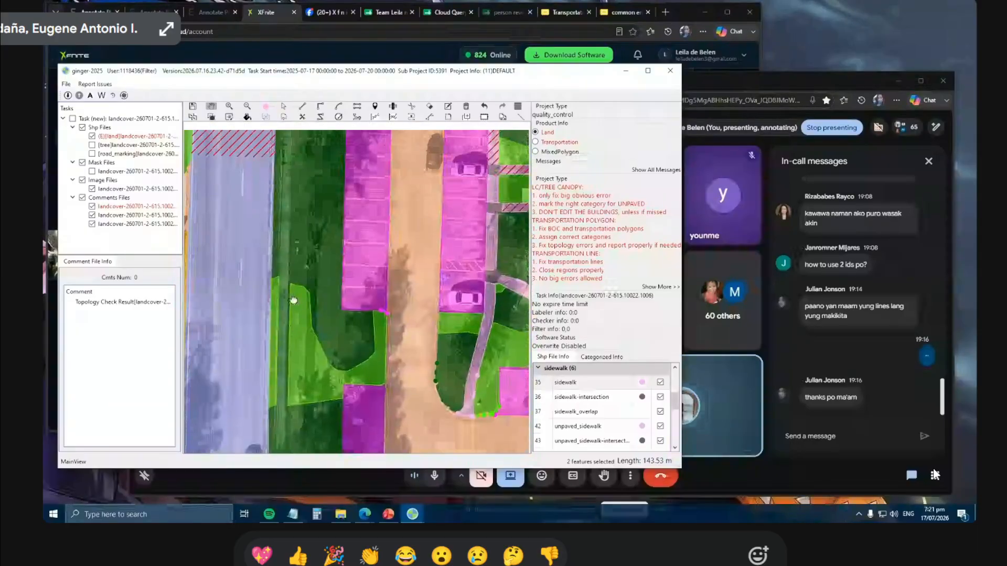
pyautogui.press('s')
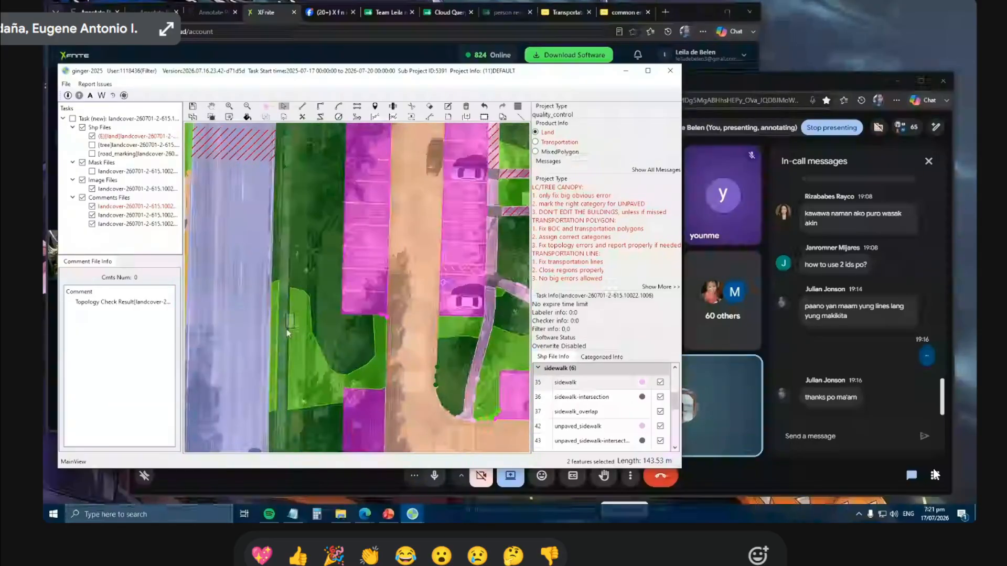
pyautogui.click(286, 333)
pyautogui.press('Delete')
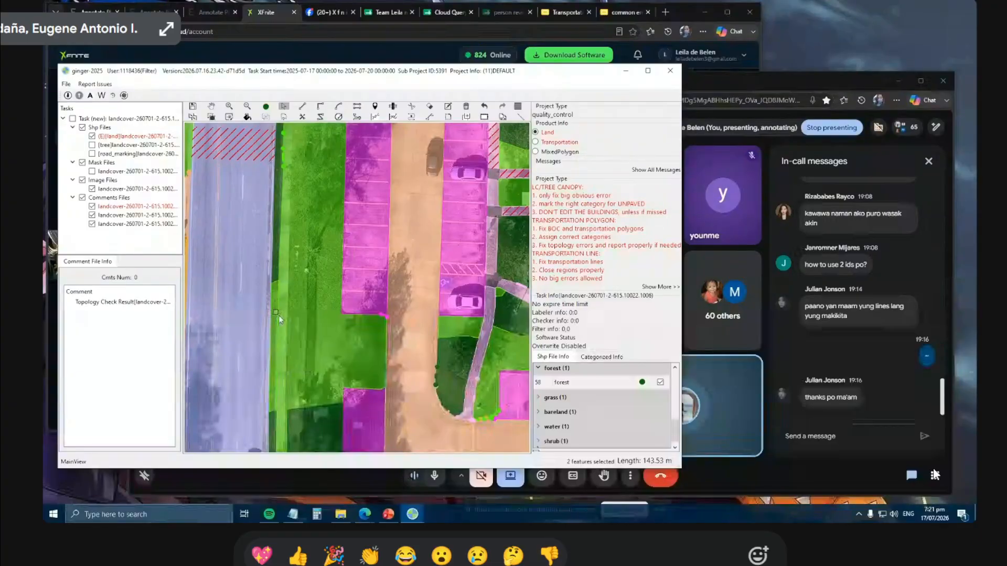
# Turn the narrow strip along the main road, from the parking lot down to the field's woods, into grass.
pyautogui.click(279, 316)
pyautogui.press('h')
pyautogui.scroll(-2, 298, 304)
pyautogui.moveTo(303, 368); pyautogui.dragTo(307, 238)
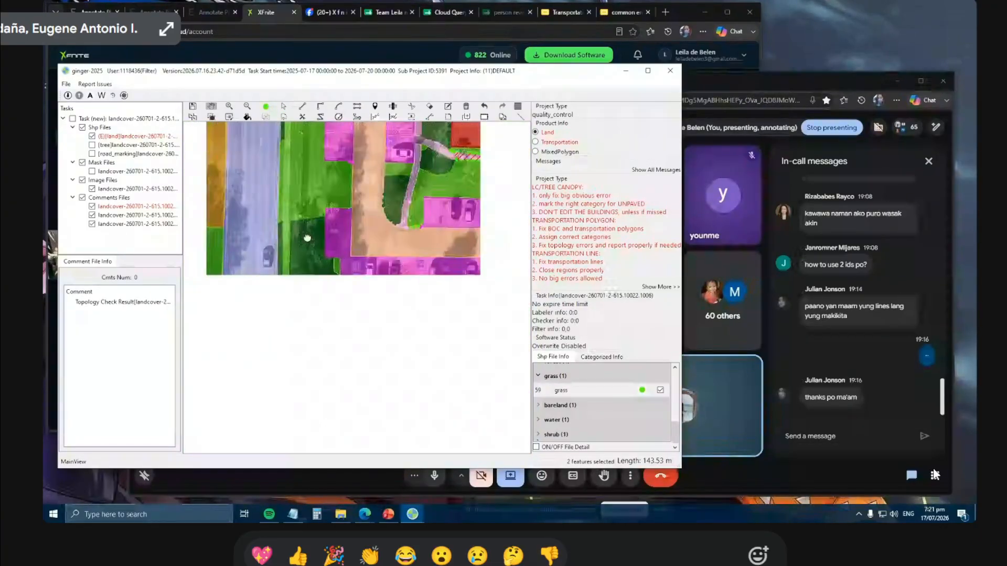
pyautogui.scroll(2, 307, 238)
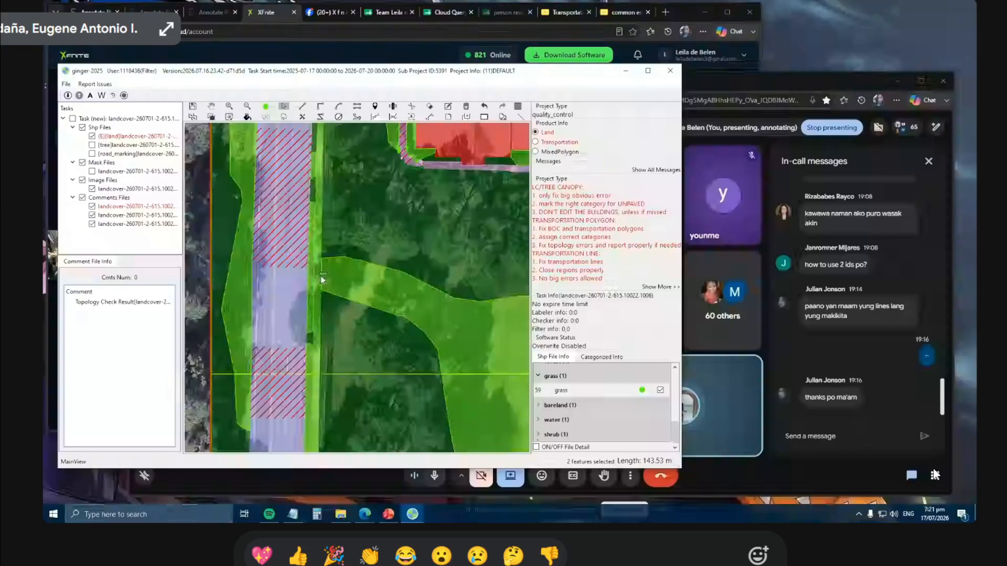
pyautogui.click(321, 279)
# Draw a dividing line from the driveway corner by the parking lot along the roadside strip to the tree beside the road.
pyautogui.press('h')
pyautogui.scroll(-3, 328, 281)
pyautogui.moveTo(341, 367); pyautogui.dragTo(326, 263)
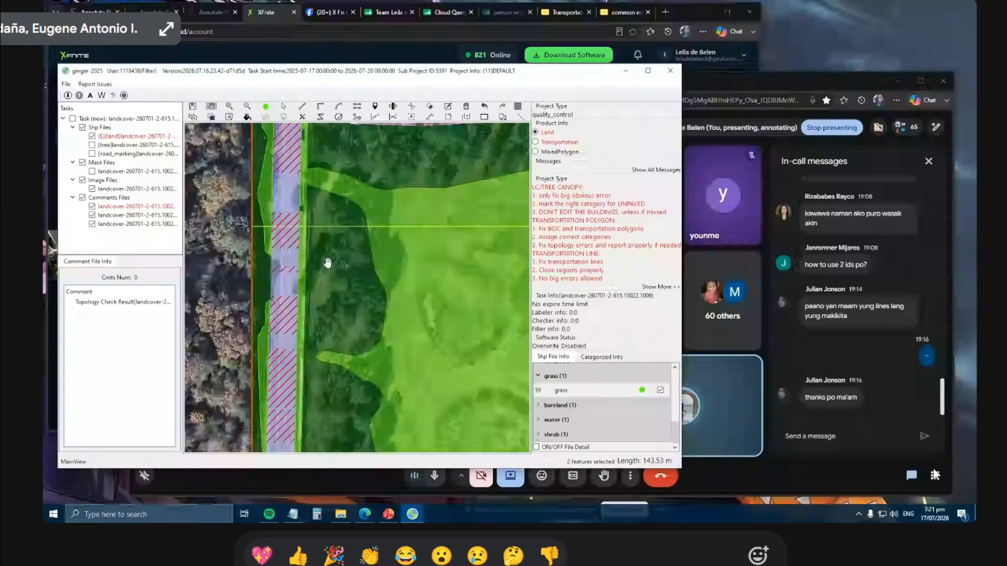
pyautogui.moveTo(330, 204); pyautogui.dragTo(326, 317)
pyautogui.moveTo(311, 205); pyautogui.dragTo(295, 317)
pyautogui.moveTo(299, 187); pyautogui.dragTo(292, 239)
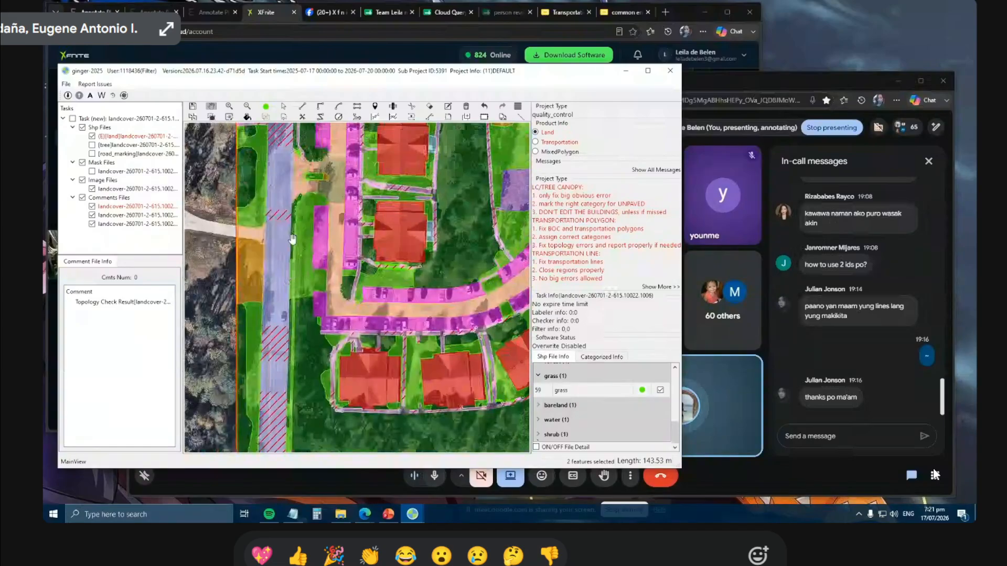
pyautogui.scroll(3, 291, 204)
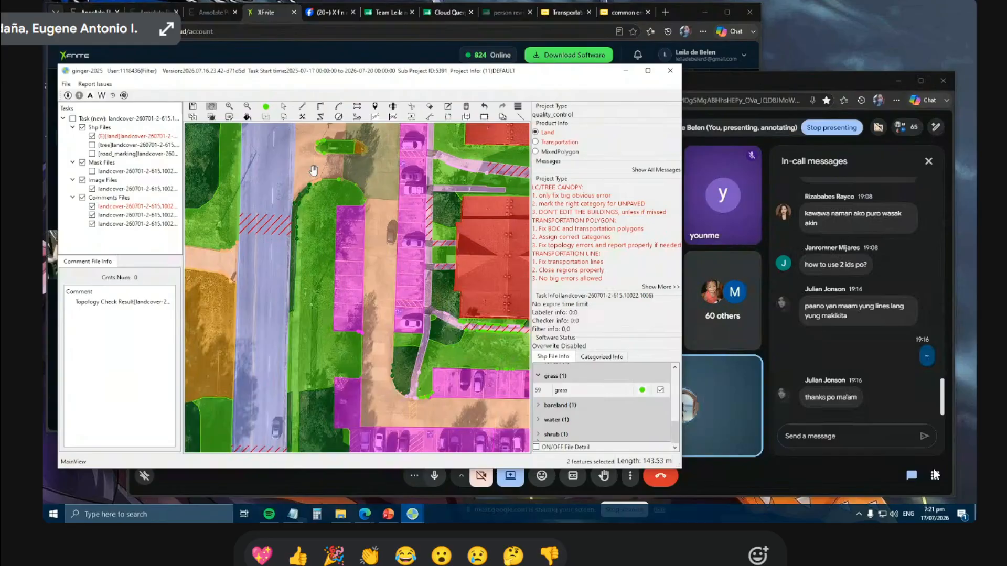
pyautogui.scroll(2, 314, 169)
pyautogui.press('l')
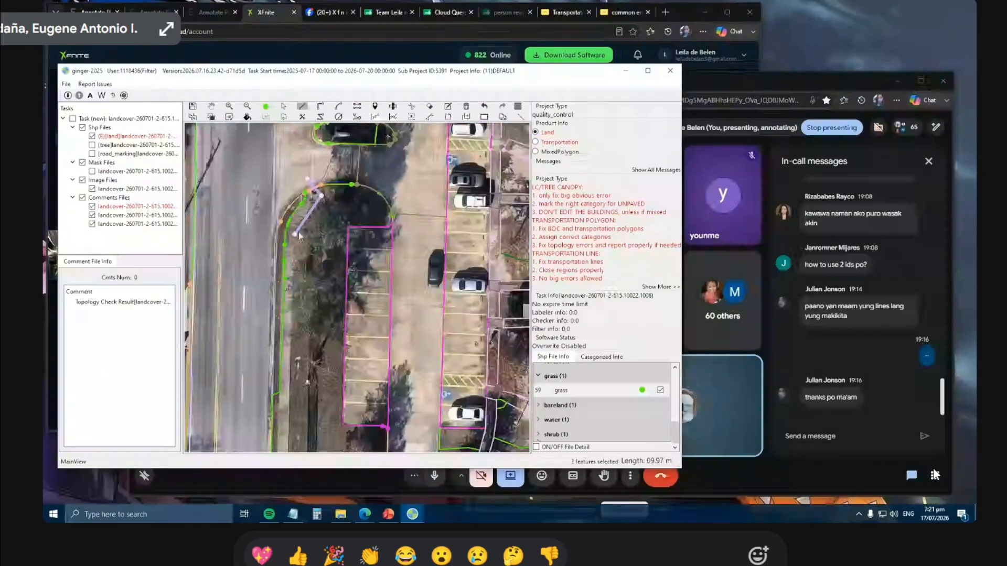
pyautogui.click(296, 234)
pyautogui.scroll(-3, 300, 236)
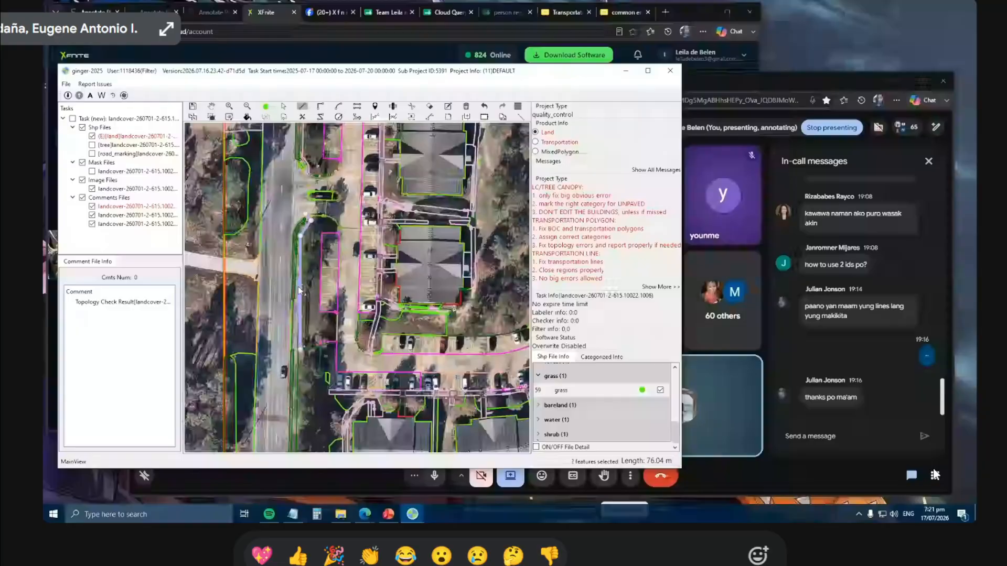
pyautogui.scroll(-1, 295, 330)
pyautogui.scroll(-2, 303, 343)
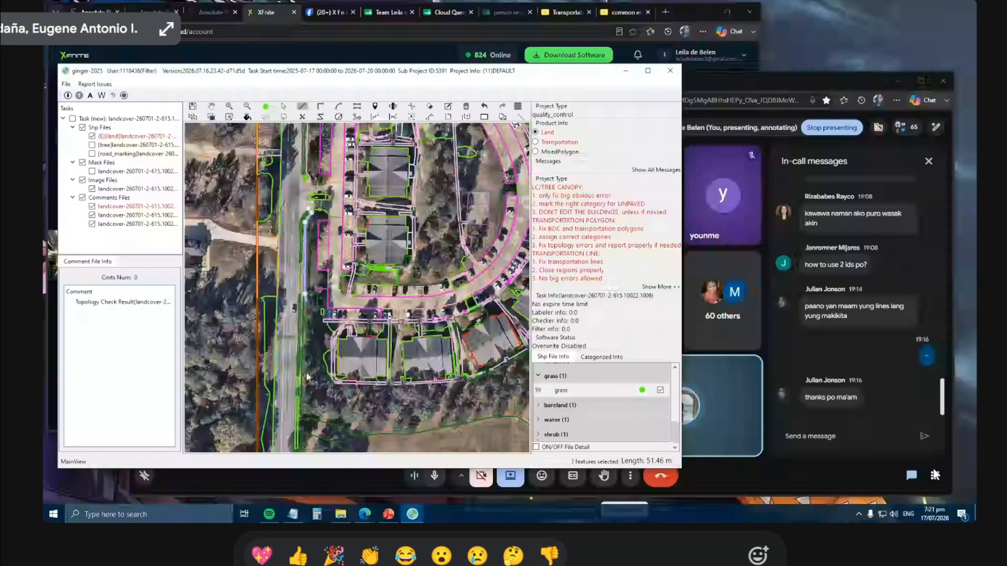
pyautogui.scroll(1, 307, 364)
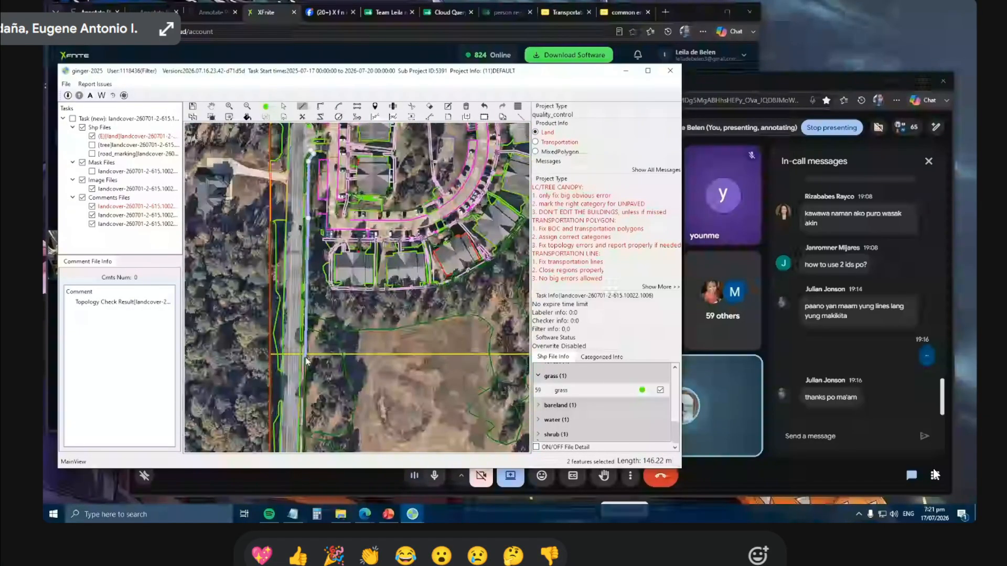
pyautogui.scroll(2, 306, 362)
pyautogui.scroll(1, 318, 264)
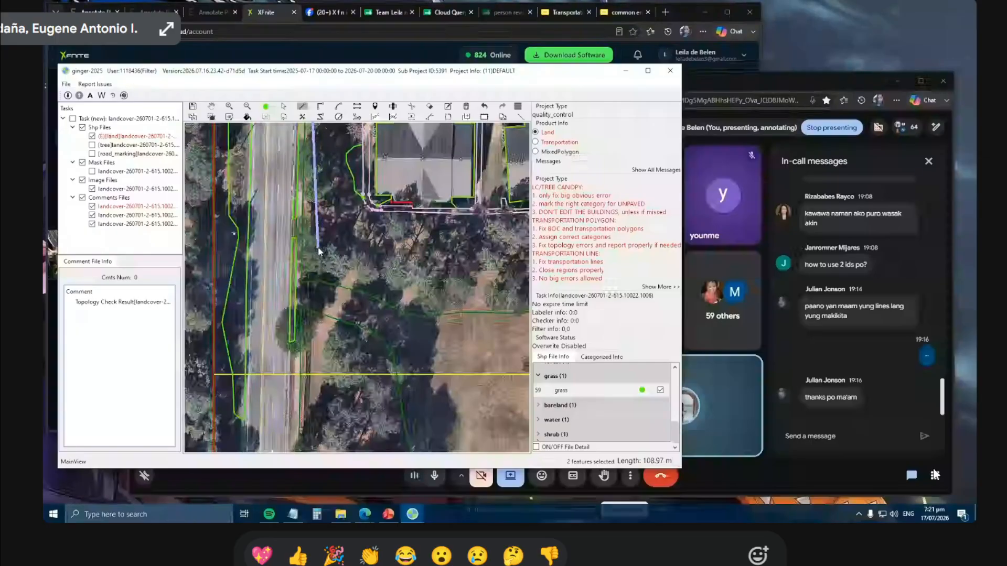
pyautogui.click(313, 264)
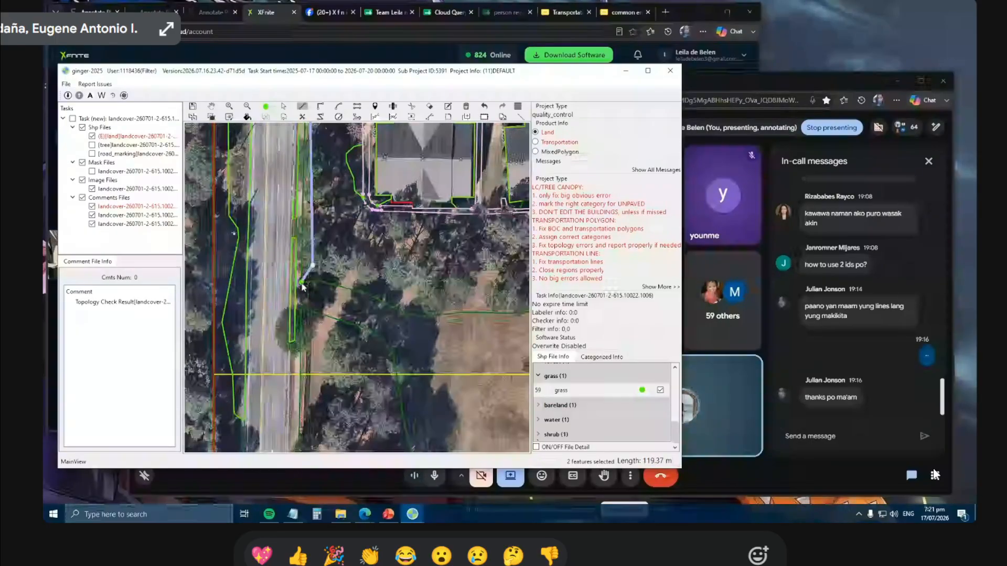
pyautogui.click(301, 283)
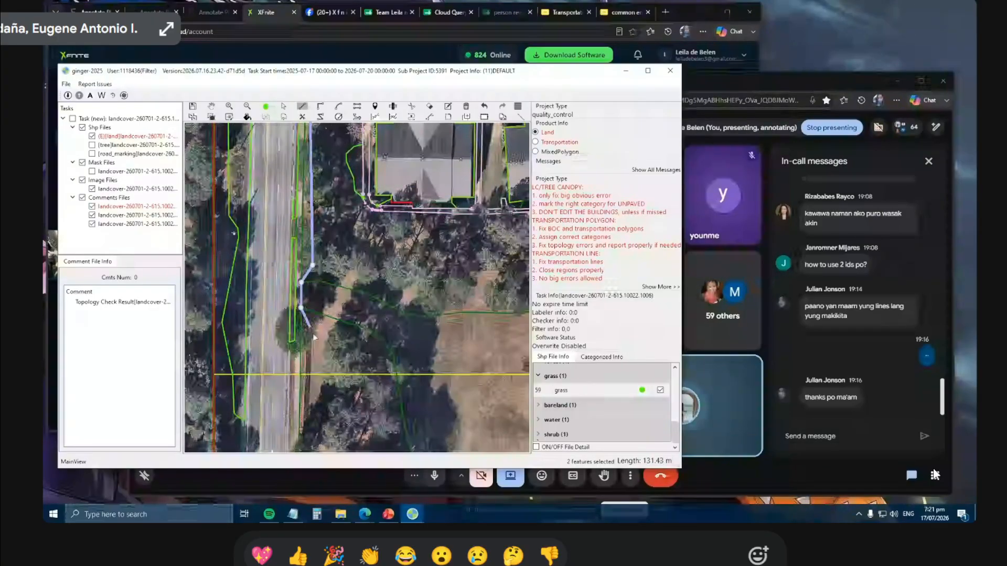
# Extend the dividing line along the main road past the task's southern boundary, about 344 m overall, and split off the roadside grass strip.
pyautogui.scroll(-2, 314, 335)
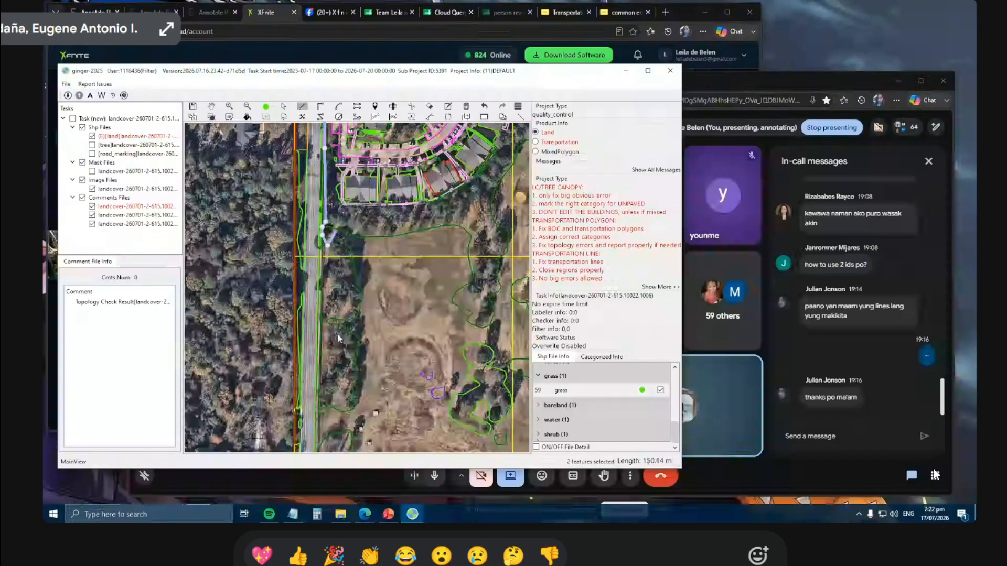
pyautogui.scroll(3, 336, 325)
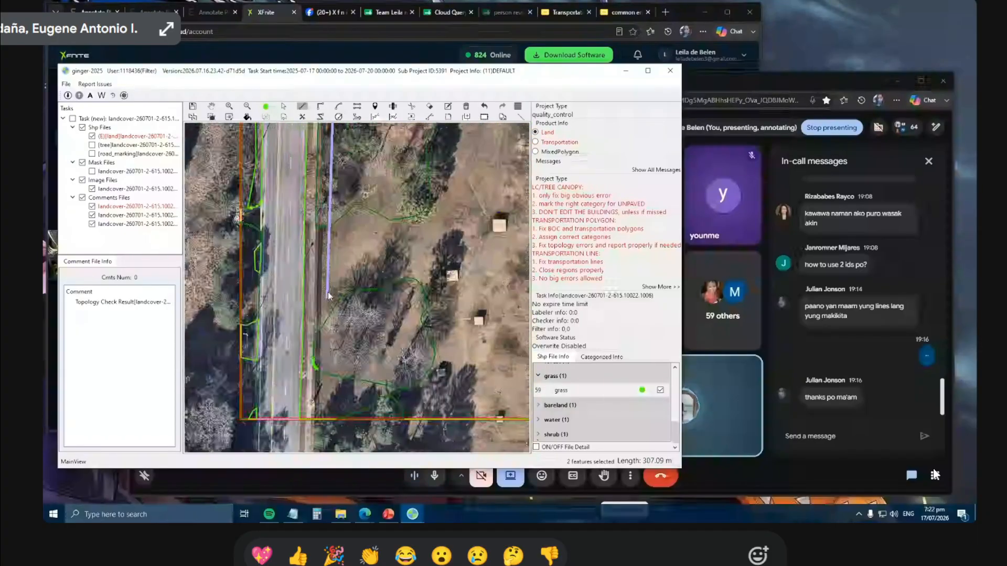
pyautogui.click(317, 228)
pyautogui.click(317, 369)
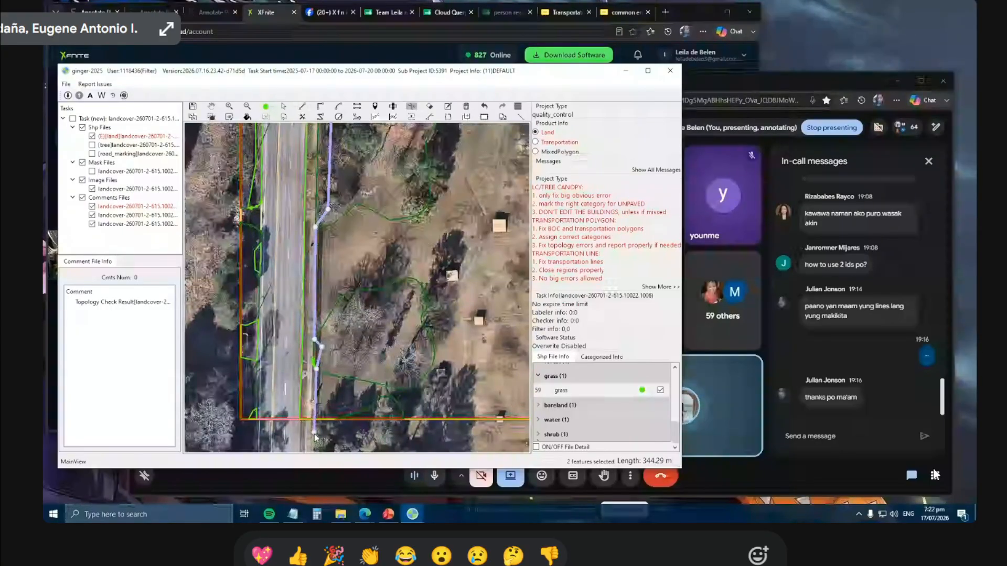
pyautogui.doubleClick(315, 434)
pyautogui.press('f')
pyautogui.click(310, 409)
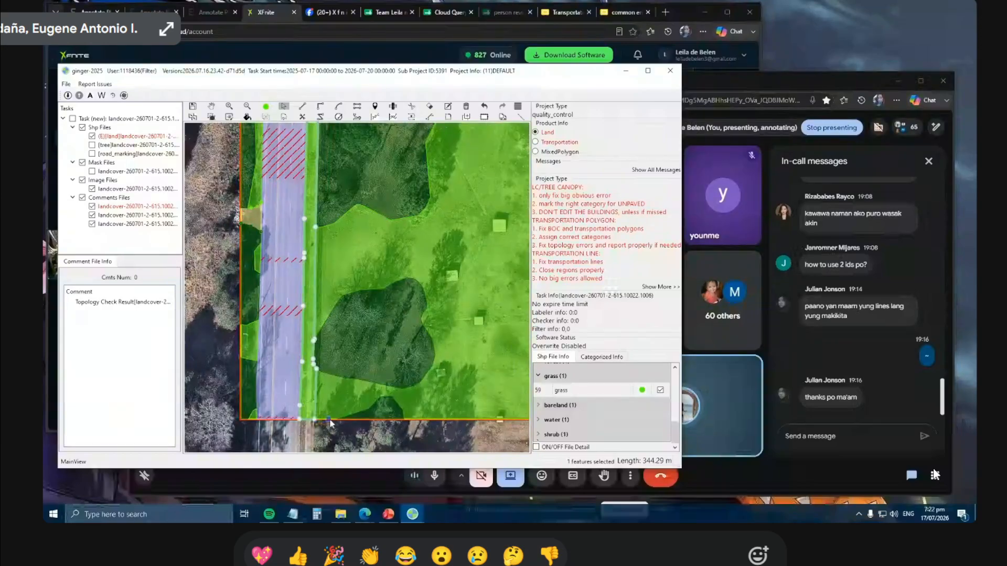
# Draw a second dividing line about 203 m long from the southern boundary along the main road's edge up to the roadside tree.
pyautogui.scroll(-7, 330, 419)
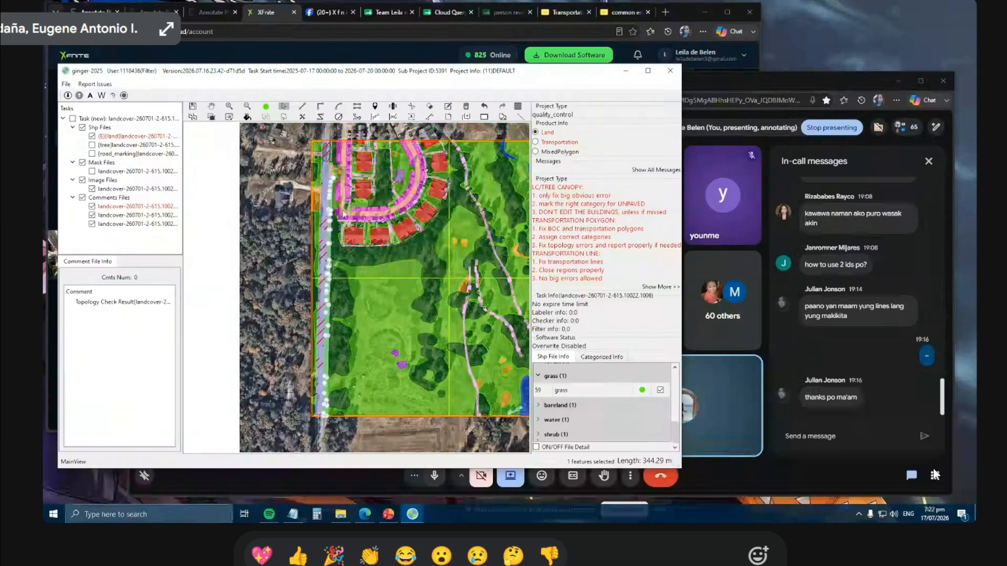
pyautogui.scroll(4, 333, 249)
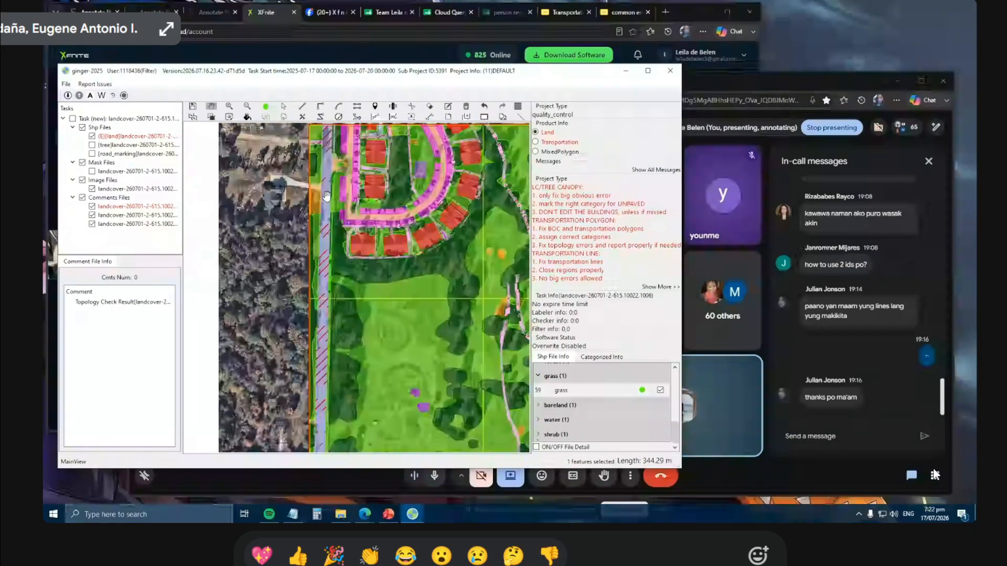
pyautogui.moveTo(351, 322)
pyautogui.mouseDown()
pyautogui.moveTo(349, 160)
pyautogui.moveTo(331, 219)
pyautogui.mouseUp()
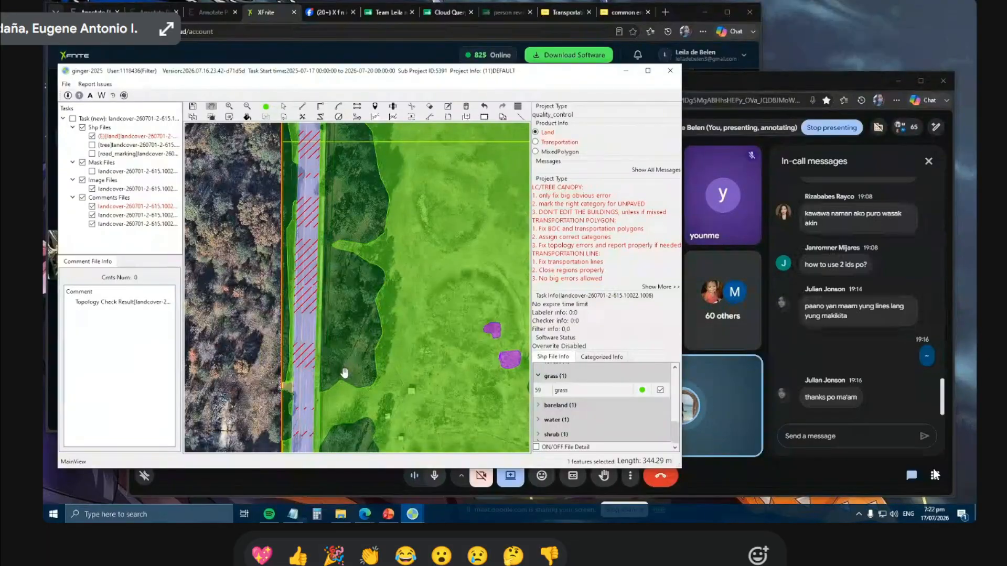
pyautogui.scroll(-3, 345, 373)
pyautogui.scroll(4, 327, 380)
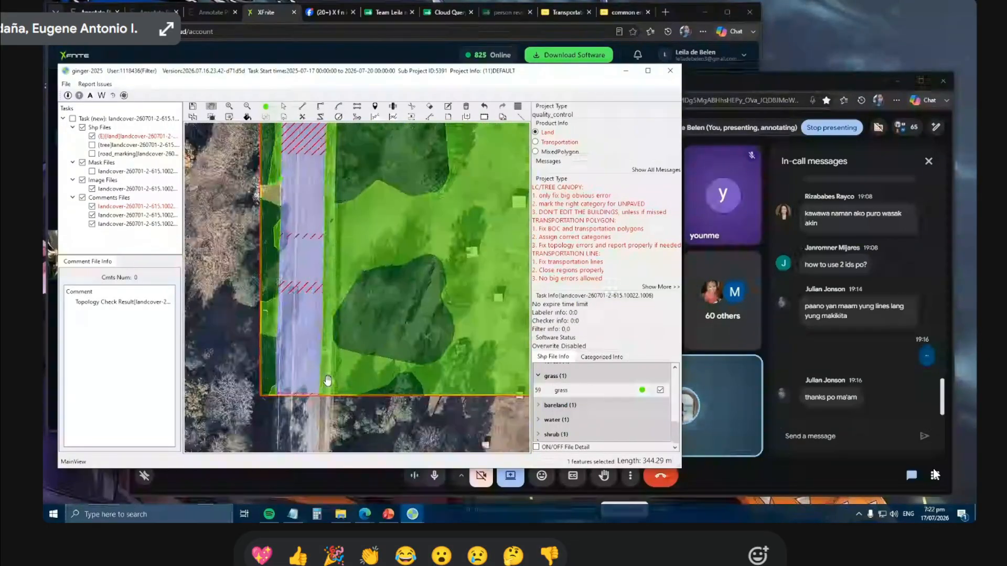
pyautogui.press('l')
pyautogui.press('f')
pyautogui.click(324, 406)
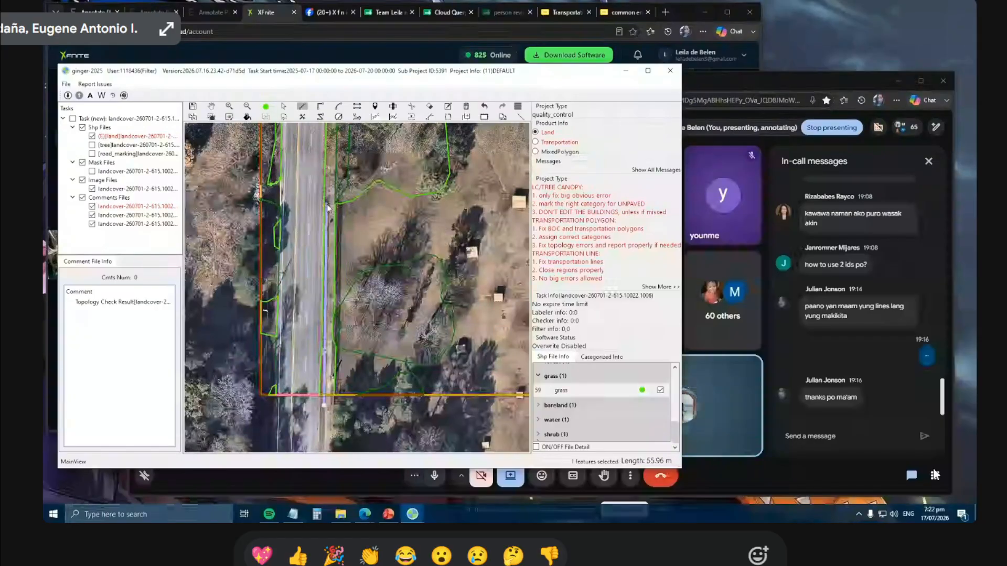
pyautogui.click(330, 181)
pyautogui.scroll(-4, 361, 415)
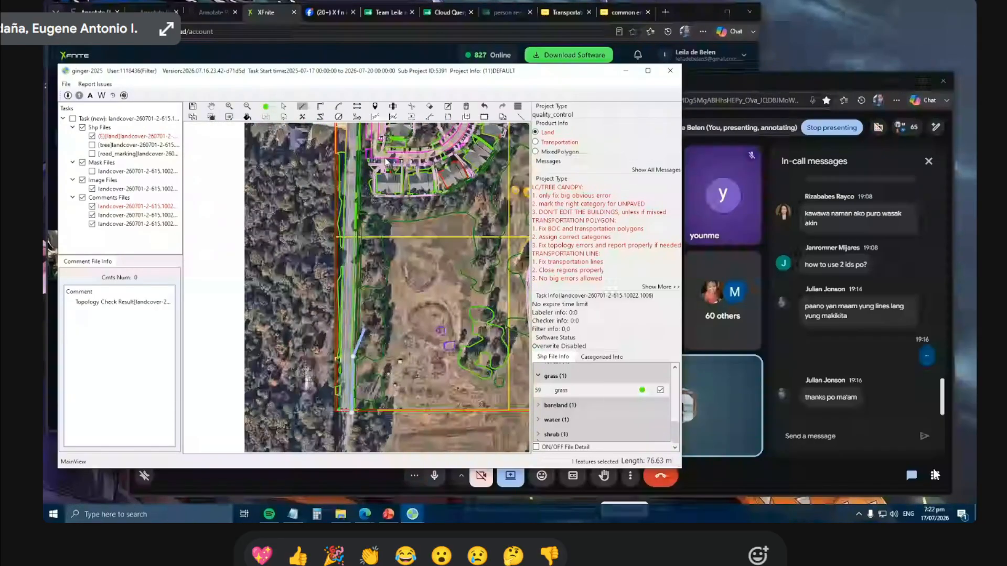
pyautogui.scroll(5, 386, 162)
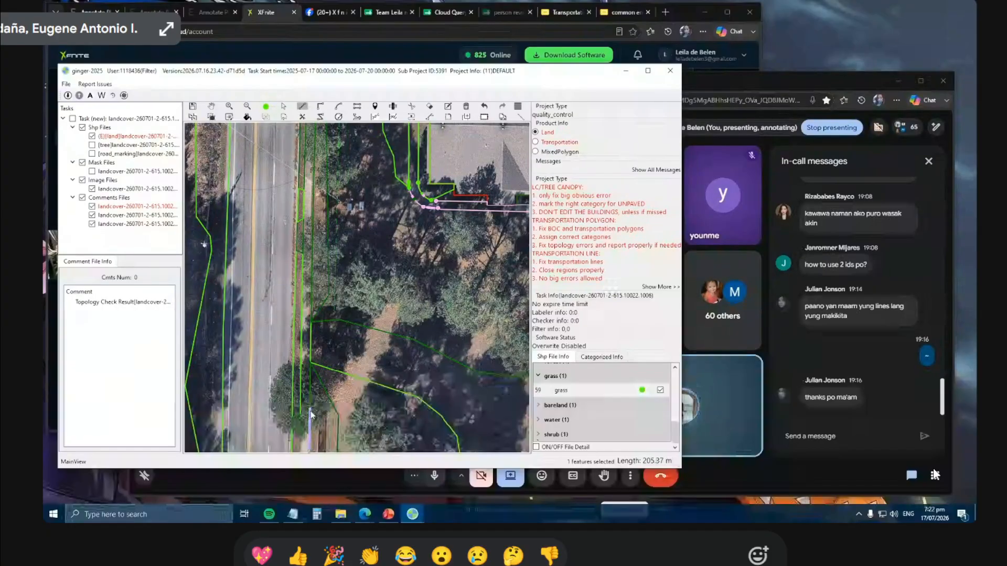
pyautogui.scroll(2, 301, 422)
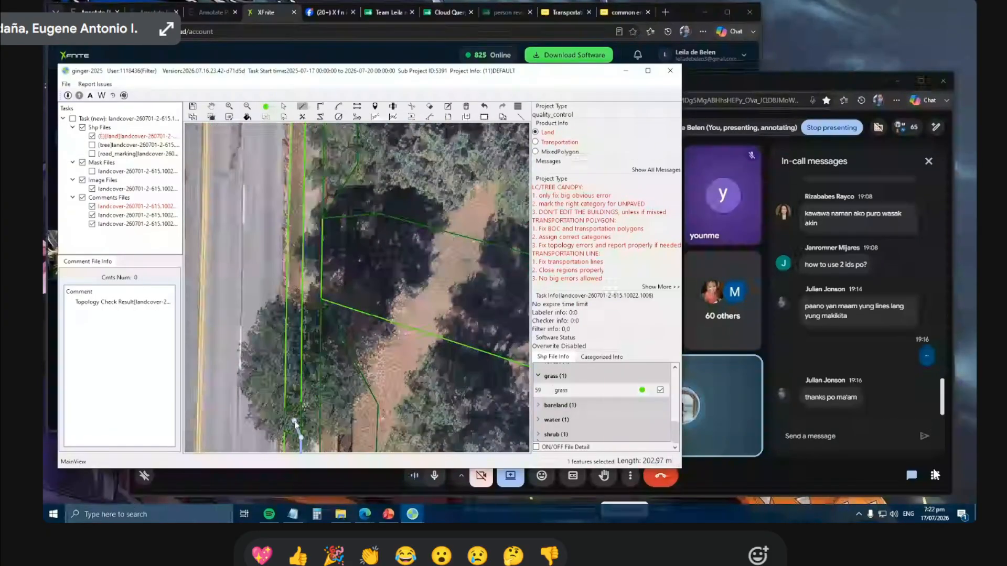
pyautogui.doubleClick(296, 419)
# Draw a dividing line about 20 m long through the roadside grass strip next to the parking lot.
pyautogui.scroll(-4, 314, 325)
pyautogui.press('Escape')
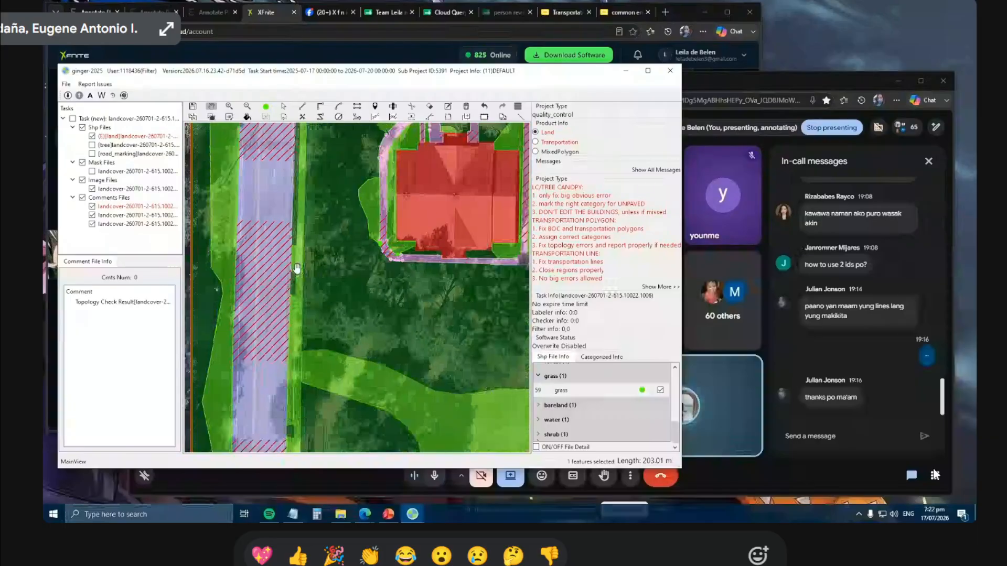
pyautogui.moveTo(297, 268); pyautogui.dragTo(290, 312)
pyautogui.moveTo(296, 231); pyautogui.dragTo(287, 335)
pyautogui.moveTo(288, 263); pyautogui.dragTo(279, 323)
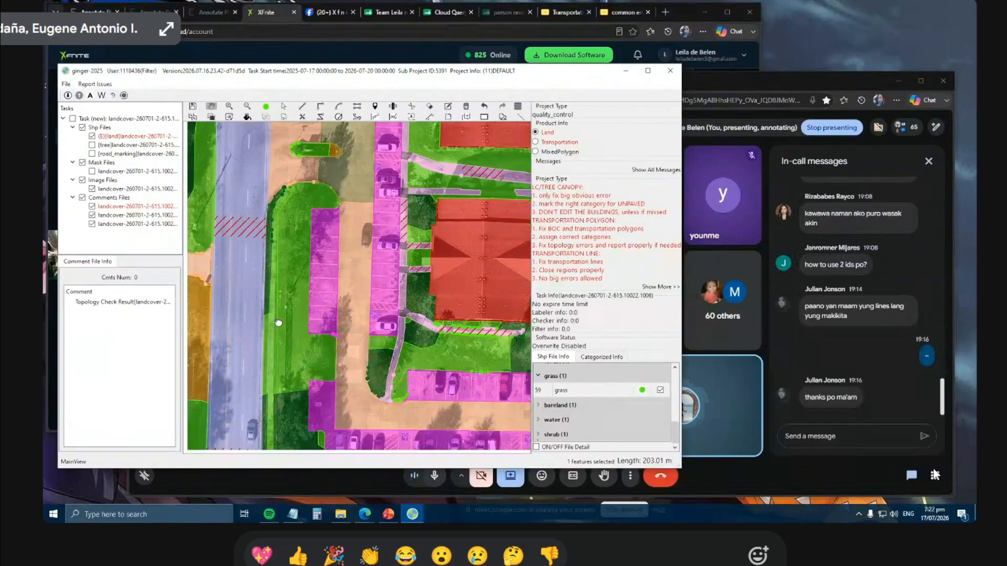
pyautogui.scroll(3, 278, 323)
pyautogui.click(267, 298)
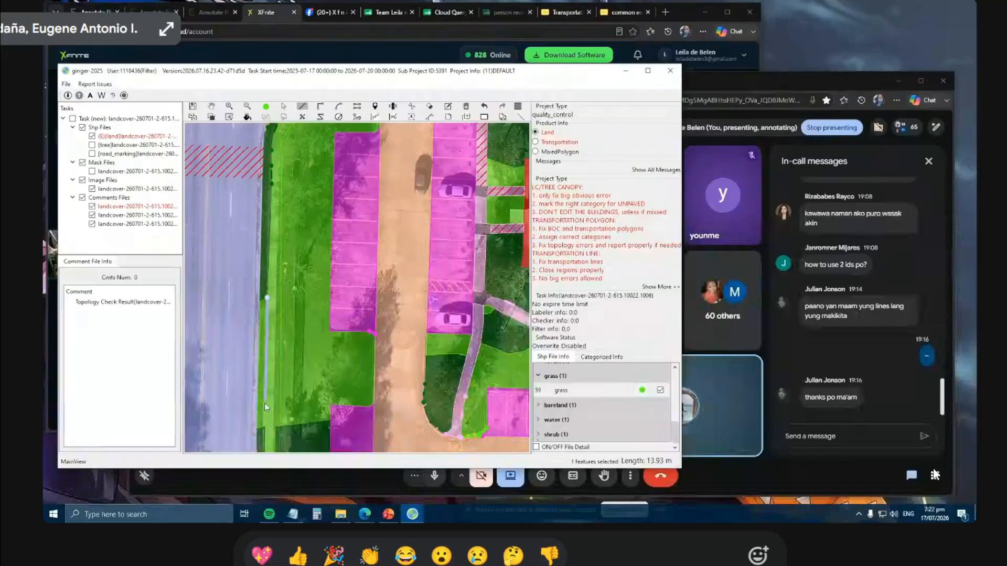
pyautogui.click(265, 427)
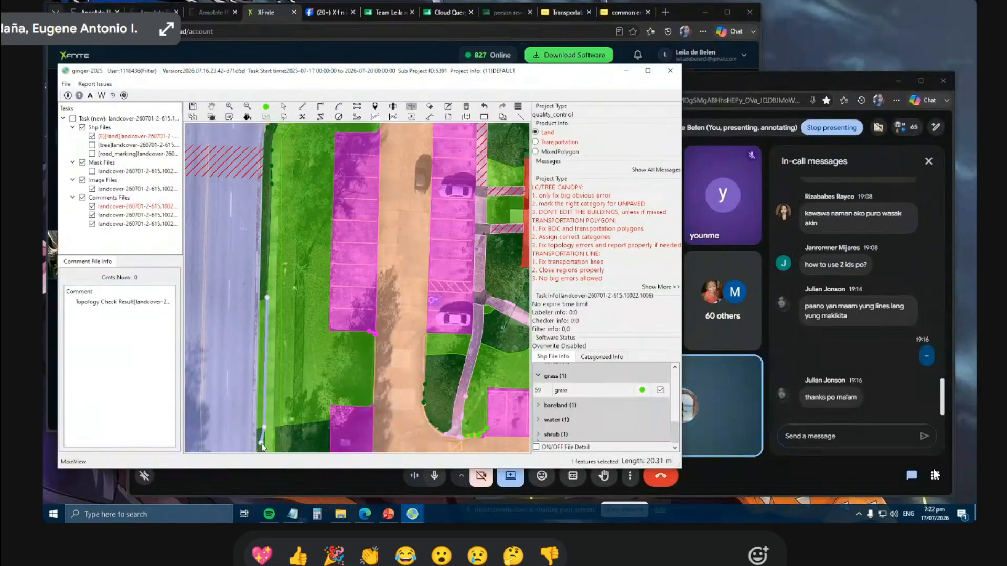
pyautogui.moveTo(261, 443); pyautogui.dragTo(262, 449)
# Relabel the narrow grass strip between the main road and the parking lot as sidewalk.
pyautogui.press('s')
pyautogui.click(279, 301)
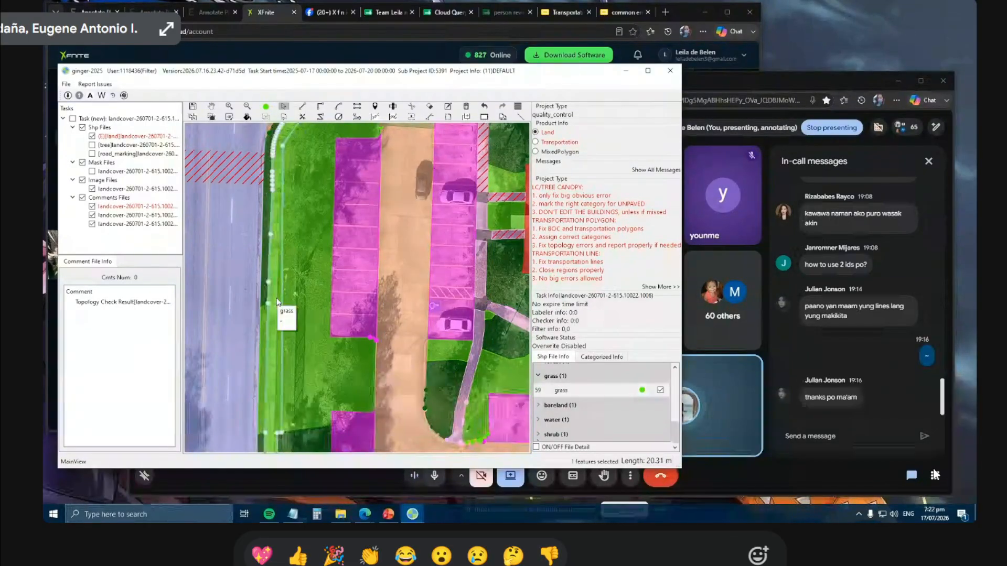
pyautogui.rightClick(276, 298)
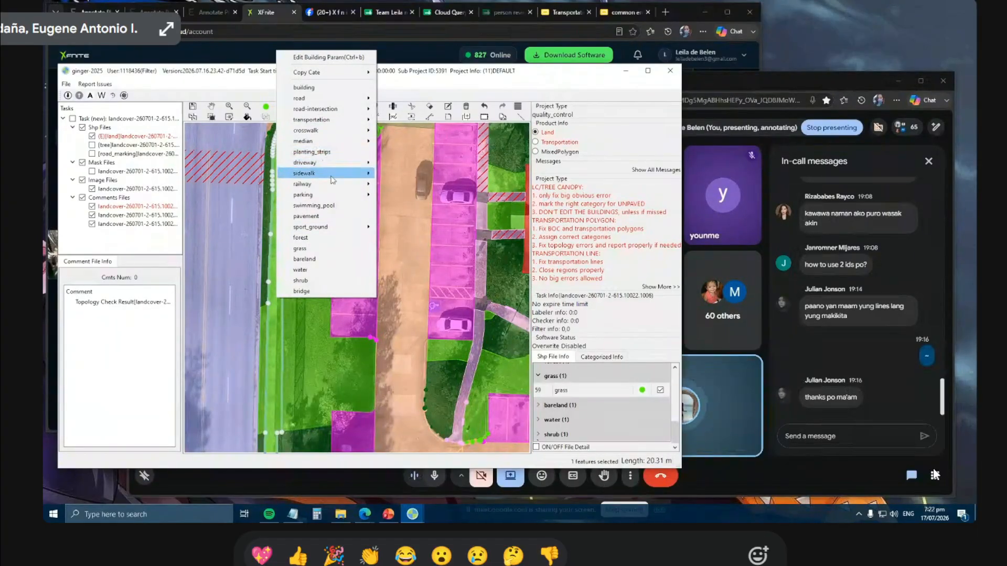
pyautogui.click(401, 183)
pyautogui.scroll(-3, 289, 283)
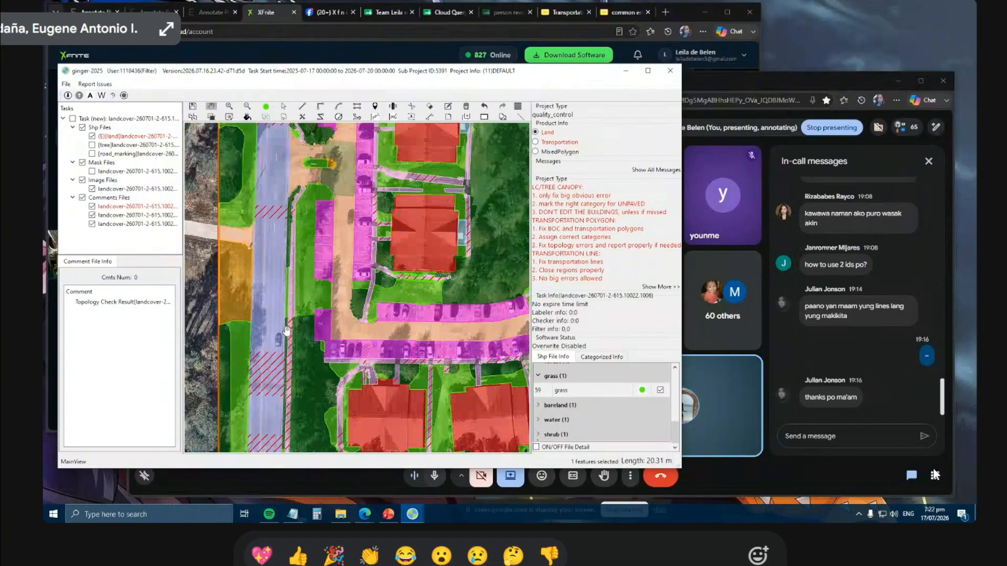
pyautogui.scroll(3, 288, 299)
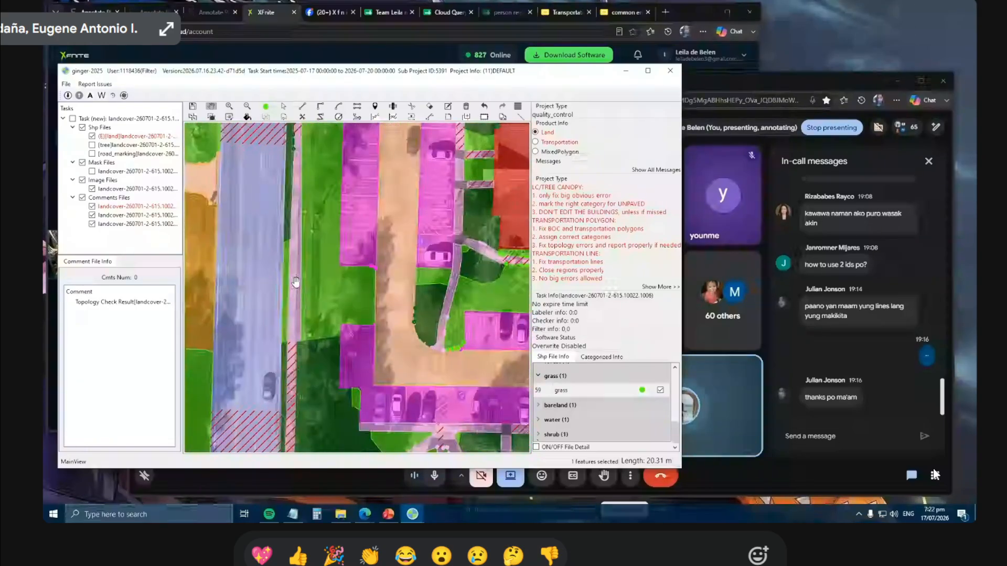
# Inspect the sidewalk strip beside the main road from the parking lot down to the task's southern boundary.
pyautogui.moveTo(295, 346); pyautogui.dragTo(296, 376)
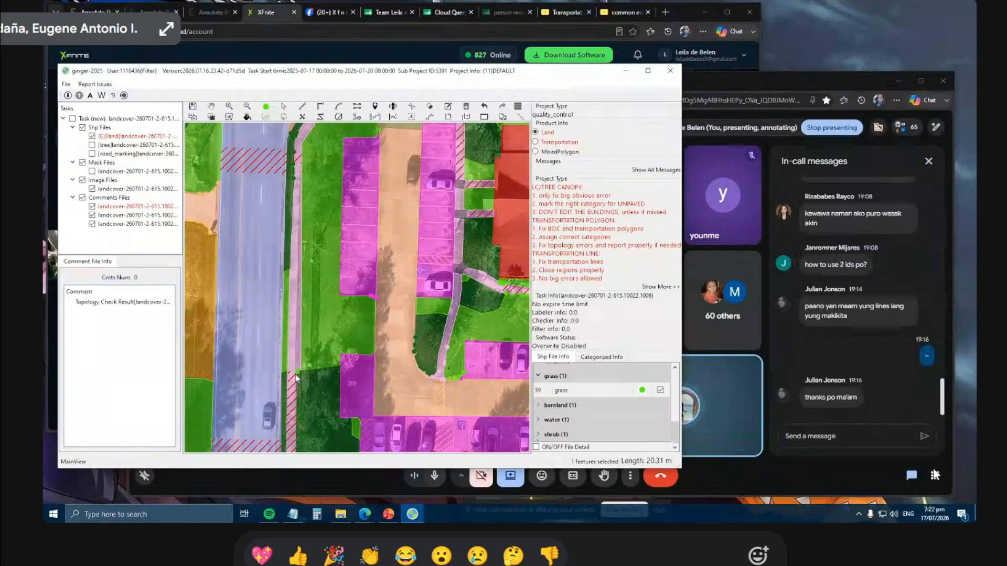
pyautogui.click(300, 245)
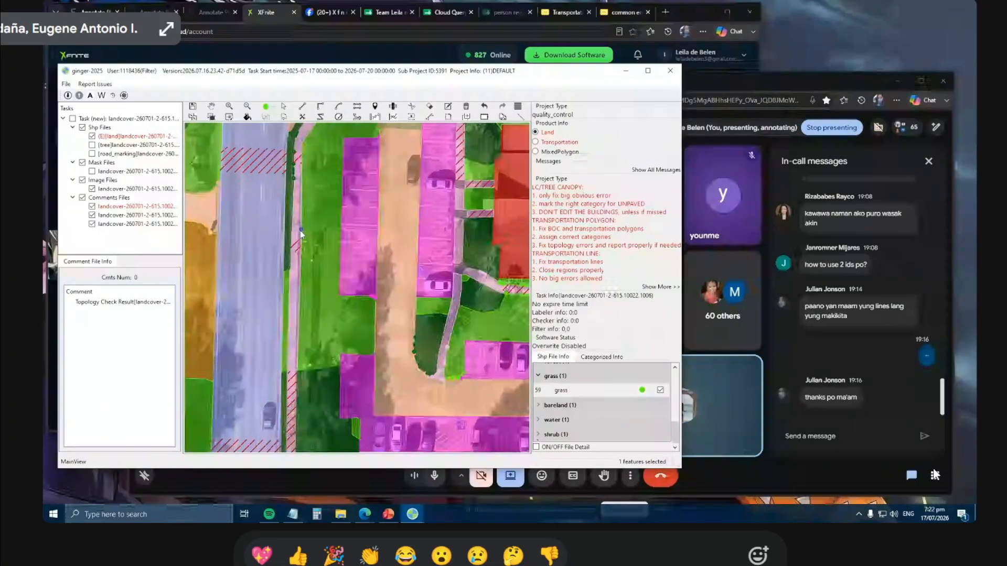
pyautogui.scroll(-1, 299, 276)
pyautogui.scroll(-3, 300, 356)
pyautogui.moveTo(299, 359); pyautogui.dragTo(300, 162)
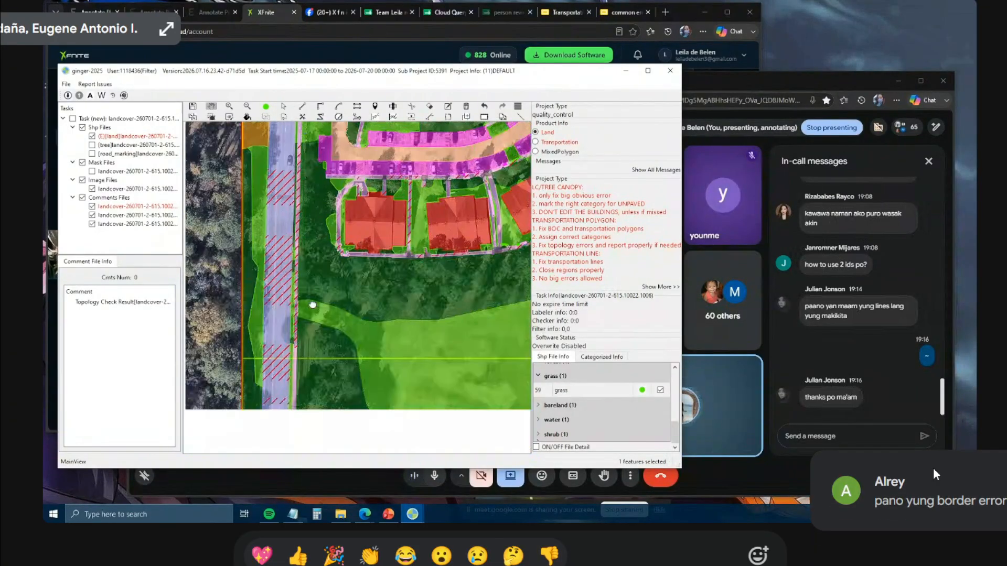
pyautogui.moveTo(299, 433); pyautogui.dragTo(300, 173)
pyautogui.moveTo(282, 273)
pyautogui.mouseDown()
pyautogui.moveTo(266, 185)
pyautogui.moveTo(269, 263)
pyautogui.mouseUp()
pyautogui.scroll(3, 268, 378)
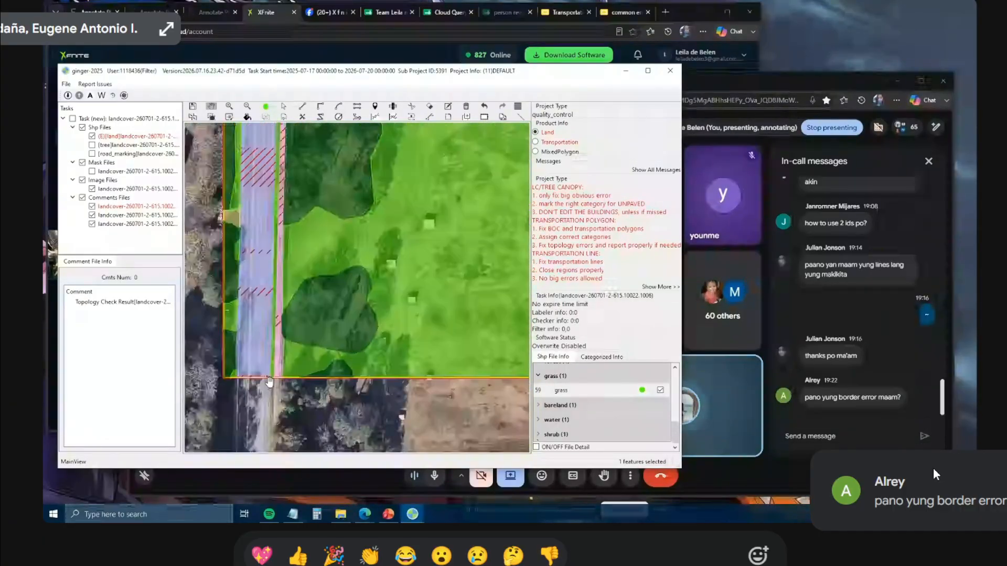
pyautogui.press('space')
pyautogui.click(296, 374)
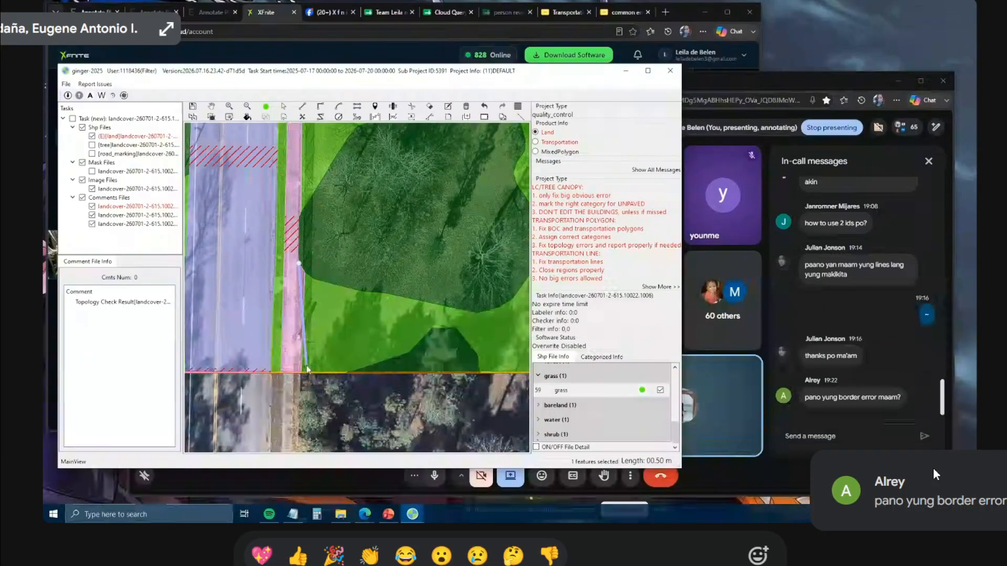
pyautogui.scroll(-3, 298, 359)
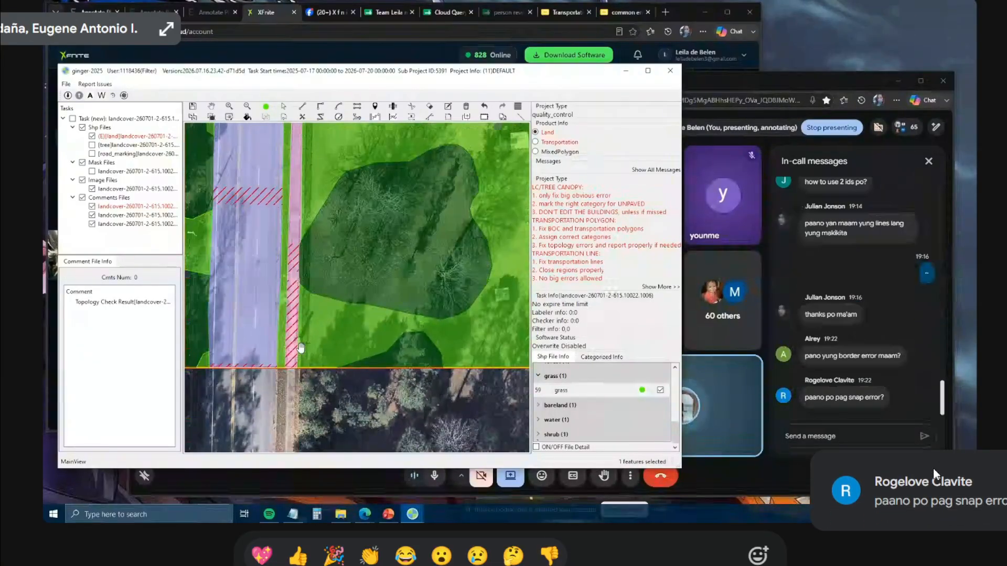
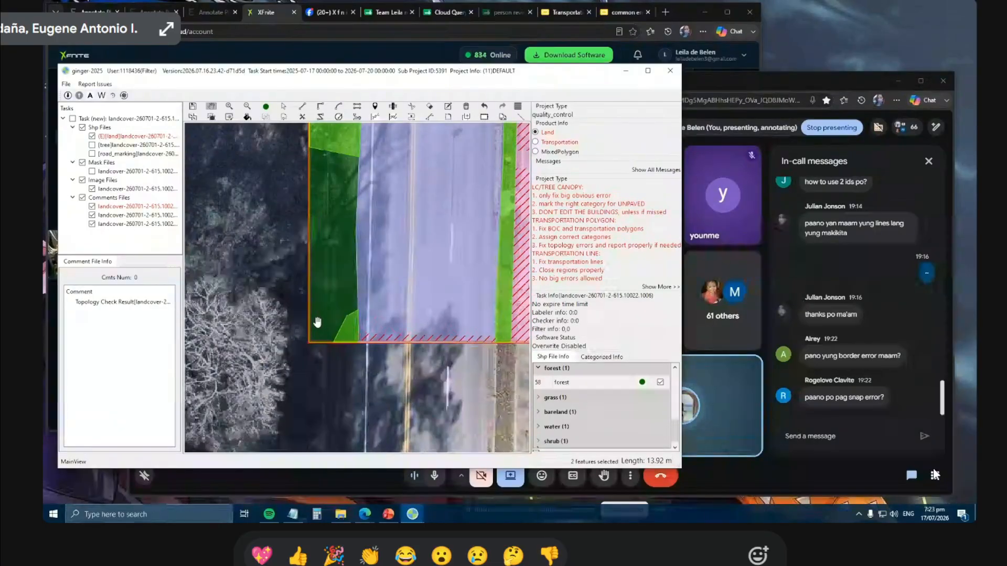
# Cut off the forest's southwest corner with a line about 2.33 m long crossing the boundary, and relabel that corner as shrub.
pyautogui.scroll(2, 317, 322)
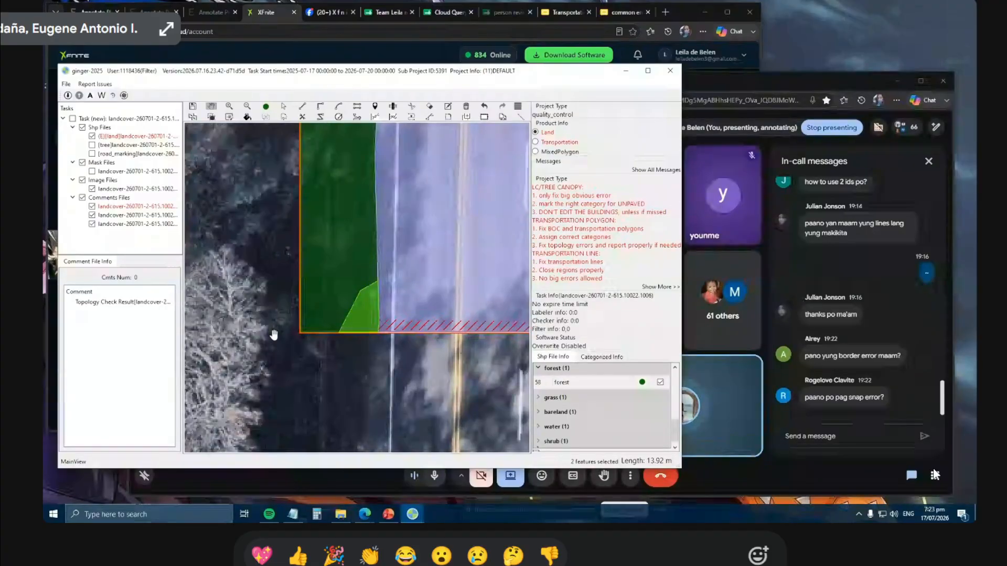
pyautogui.scroll(1, 303, 340)
pyautogui.press('l')
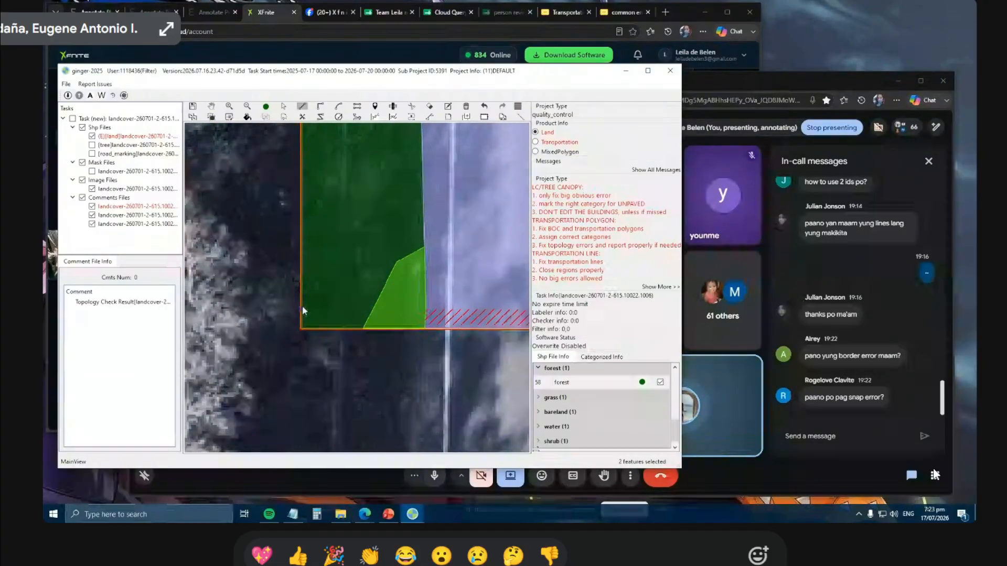
pyautogui.click(301, 297)
pyautogui.click(317, 313)
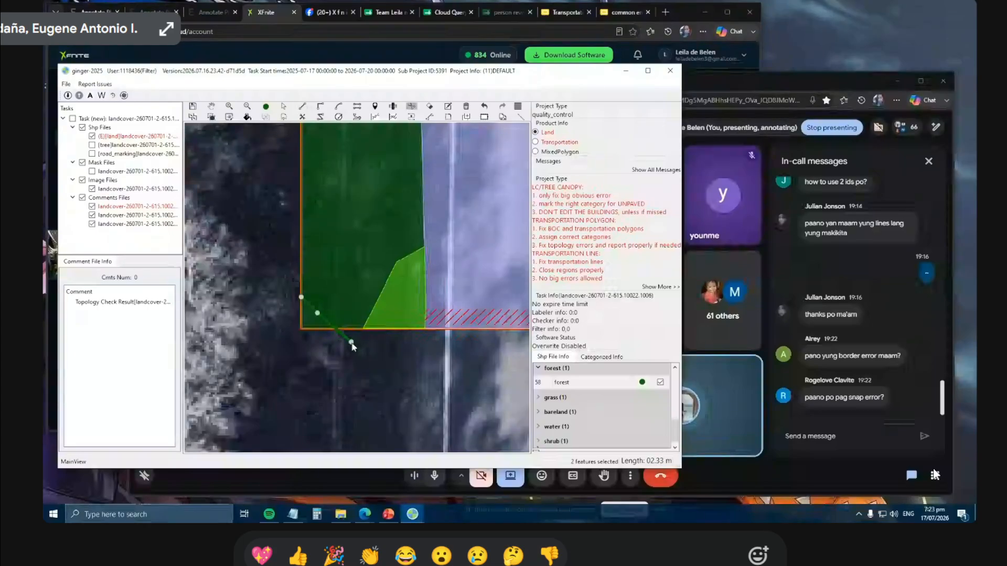
pyautogui.rightClick(352, 343)
pyautogui.click(316, 321)
pyautogui.rightClick(312, 316)
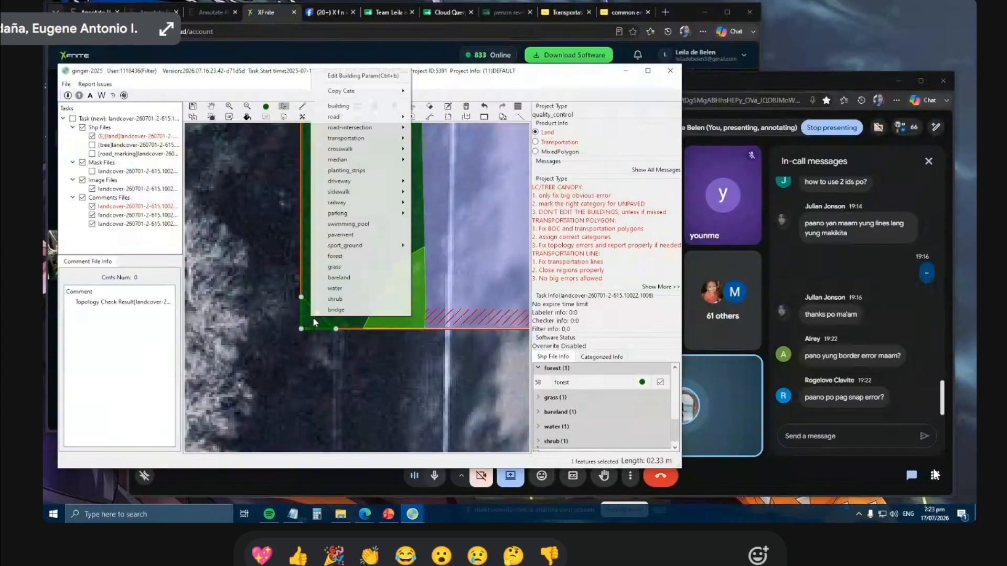
pyautogui.click(351, 303)
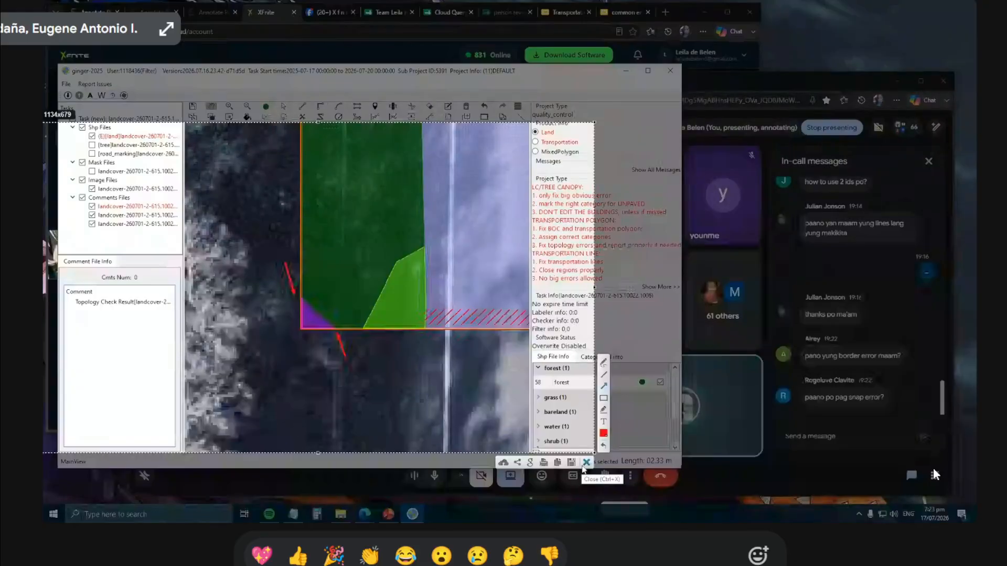
# Close the screenshot markup overlay, and undo the shrub relabel and the split of the forest's southwest corner.
pyautogui.click(586, 462)
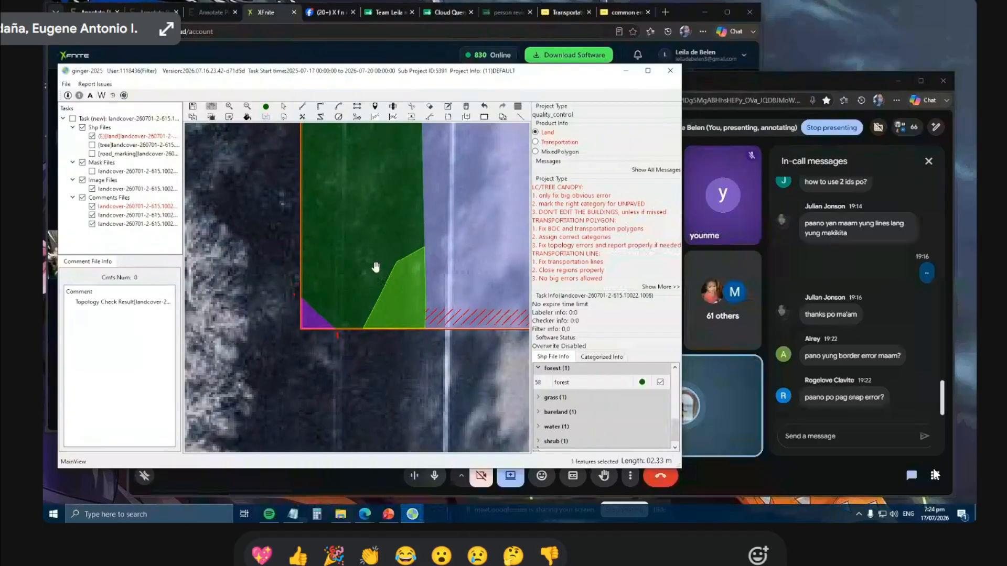
pyautogui.click(316, 325)
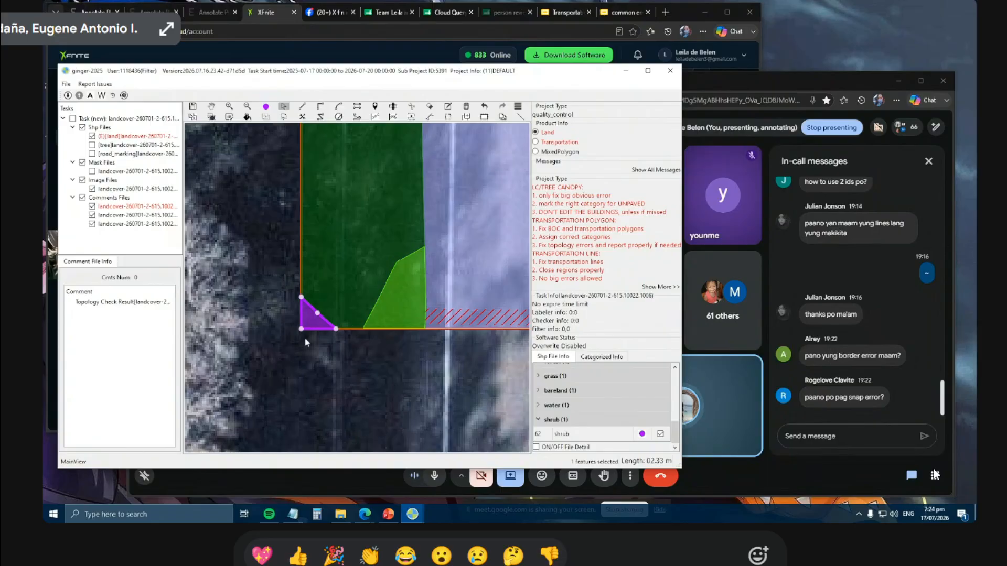
pyautogui.press('Escape')
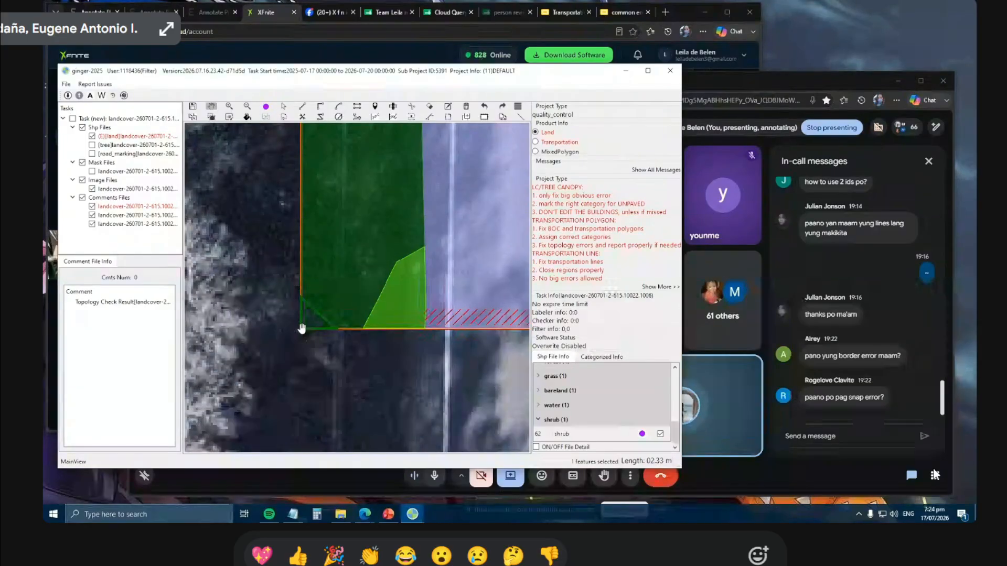
# Examine the main road polygon at the southern boundary and the list of road, driveway and sidewalk categories.
pyautogui.scroll(-2, 303, 333)
pyautogui.moveTo(373, 306); pyautogui.dragTo(301, 284)
pyautogui.scroll(-1, 367, 317)
pyautogui.click(399, 299)
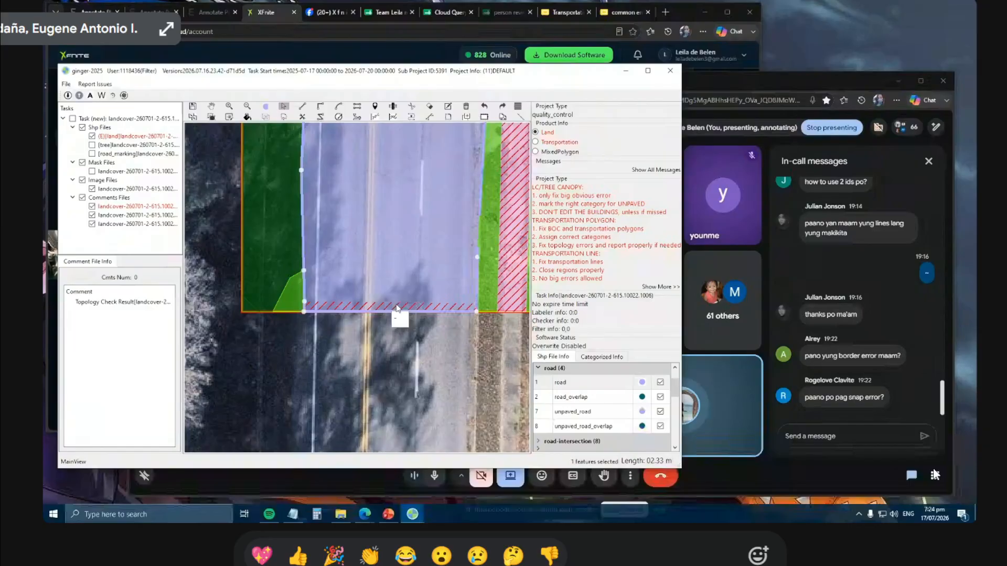
pyautogui.moveTo(434, 283); pyautogui.dragTo(393, 293)
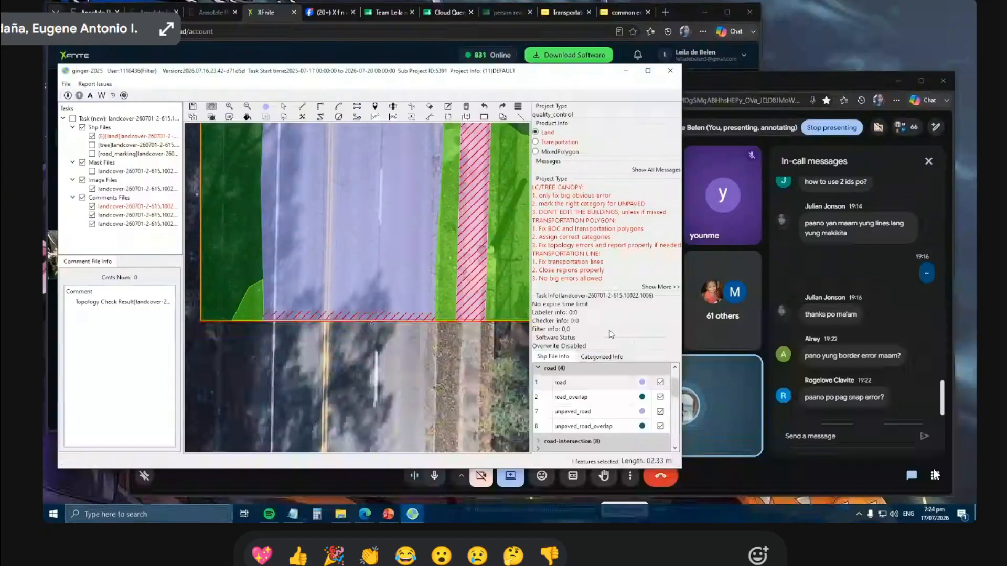
pyautogui.scroll(-2, 409, 313)
pyautogui.moveTo(380, 232); pyautogui.dragTo(352, 270)
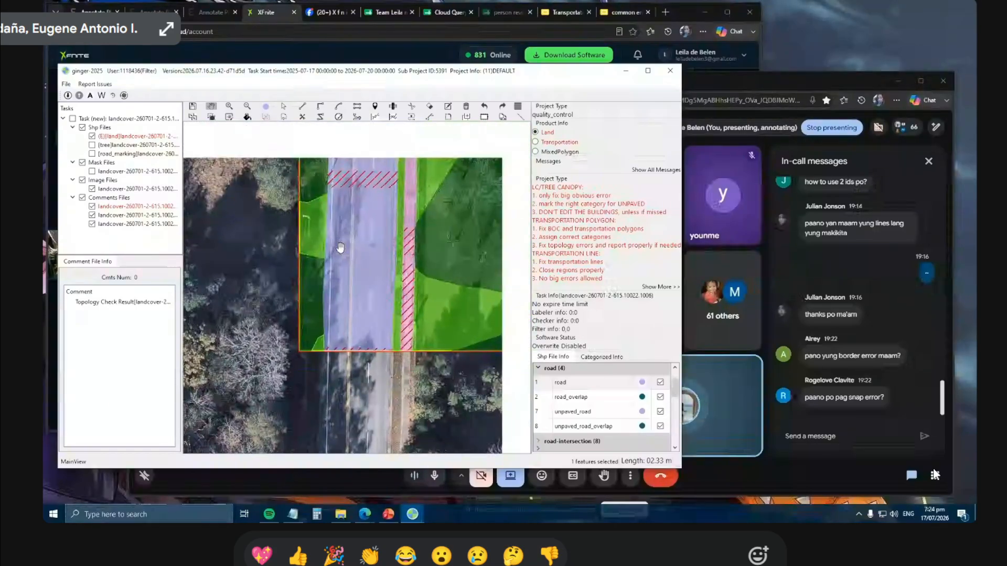
pyautogui.scroll(2, 572, 395)
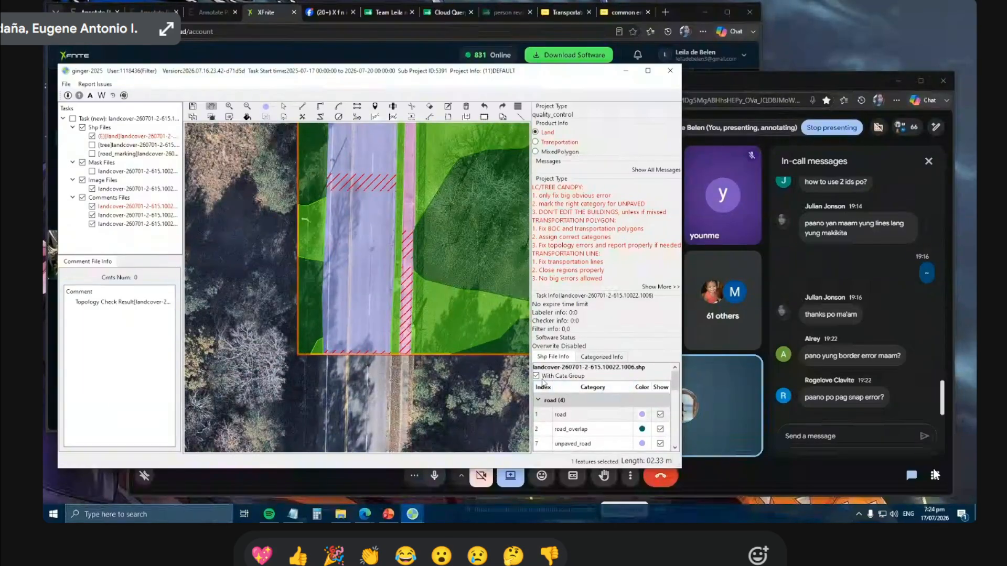
pyautogui.scroll(-10, 571, 414)
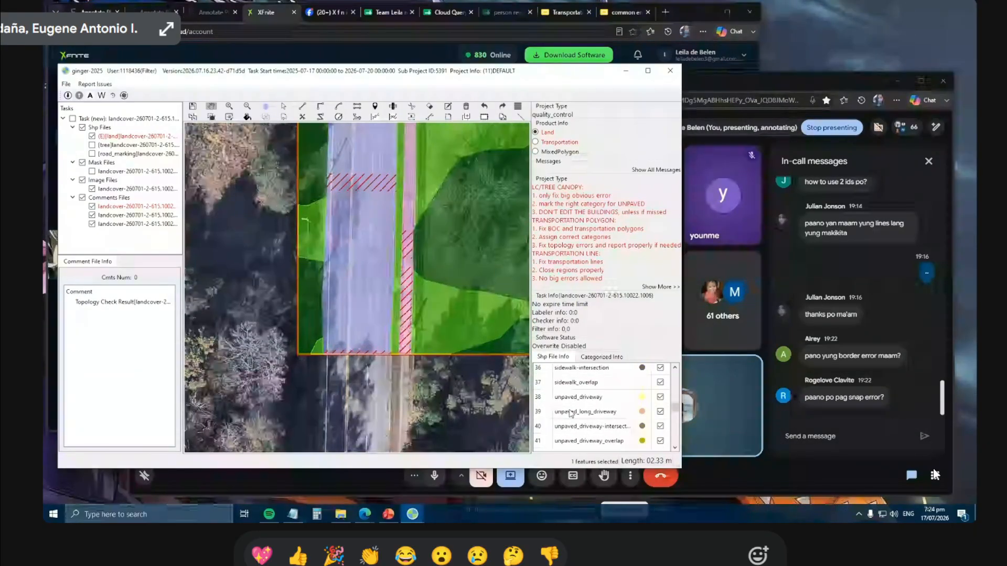
pyautogui.scroll(-1, 571, 413)
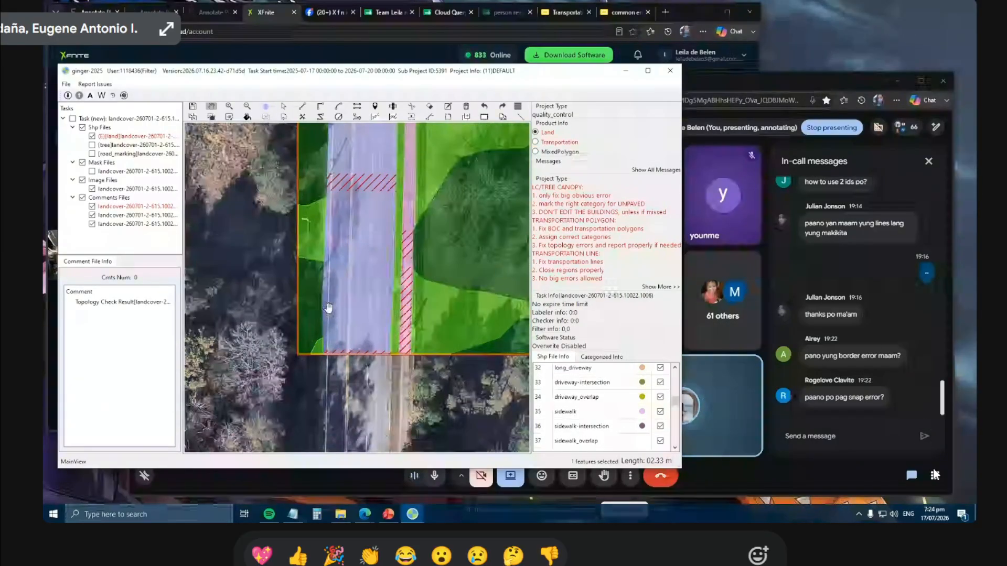
# Survey the southern task area, and inspect the parking lot entrance off the main road on the bare imagery with annotation overlays hidden.
pyautogui.scroll(-3, 418, 205)
pyautogui.scroll(-1, 418, 204)
pyautogui.moveTo(417, 205); pyautogui.dragTo(346, 267)
pyautogui.scroll(-1, 407, 197)
pyautogui.scroll(-1, 346, 271)
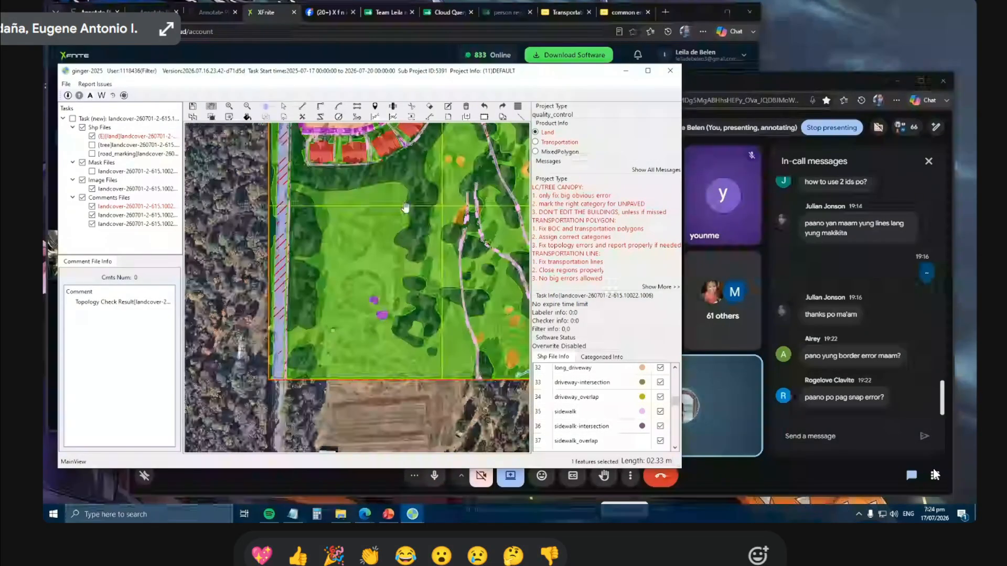
pyautogui.moveTo(398, 246); pyautogui.dragTo(359, 301)
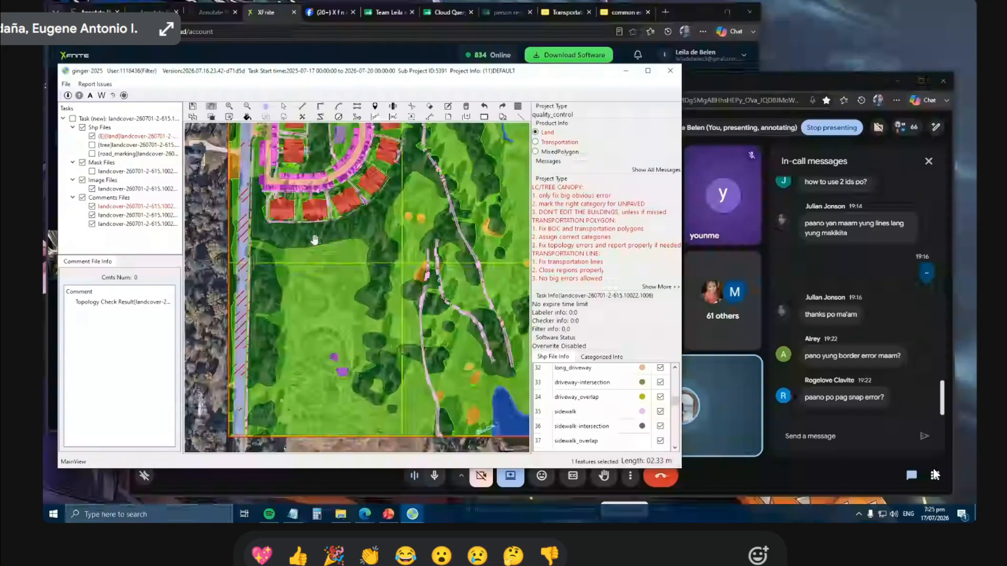
pyautogui.moveTo(314, 239); pyautogui.dragTo(337, 318)
pyautogui.press('space')
pyautogui.scroll(3, 293, 230)
pyautogui.moveTo(294, 225); pyautogui.dragTo(317, 287)
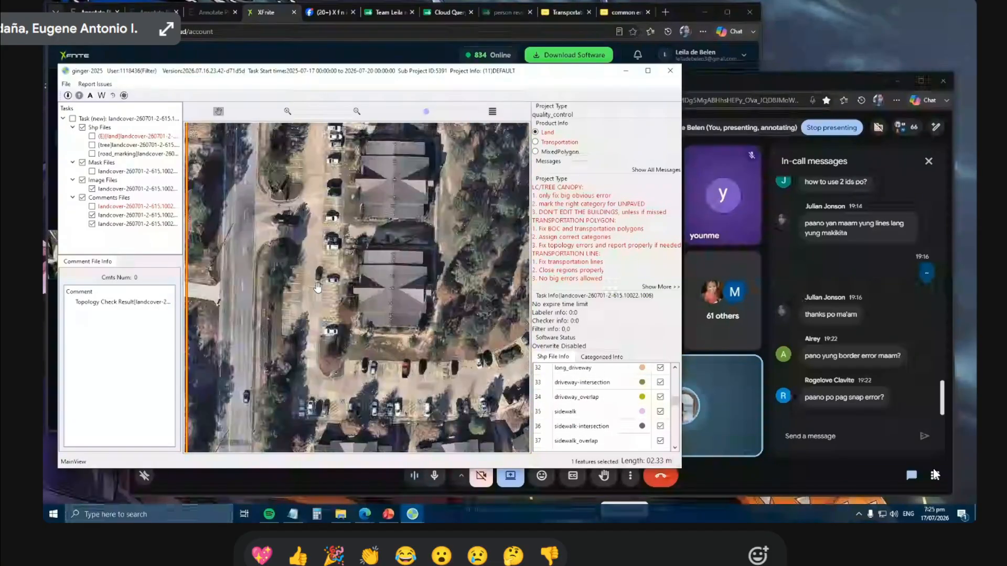
pyautogui.scroll(-1, 316, 283)
pyautogui.scroll(2, 280, 257)
pyautogui.moveTo(252, 254); pyautogui.dragTo(282, 291)
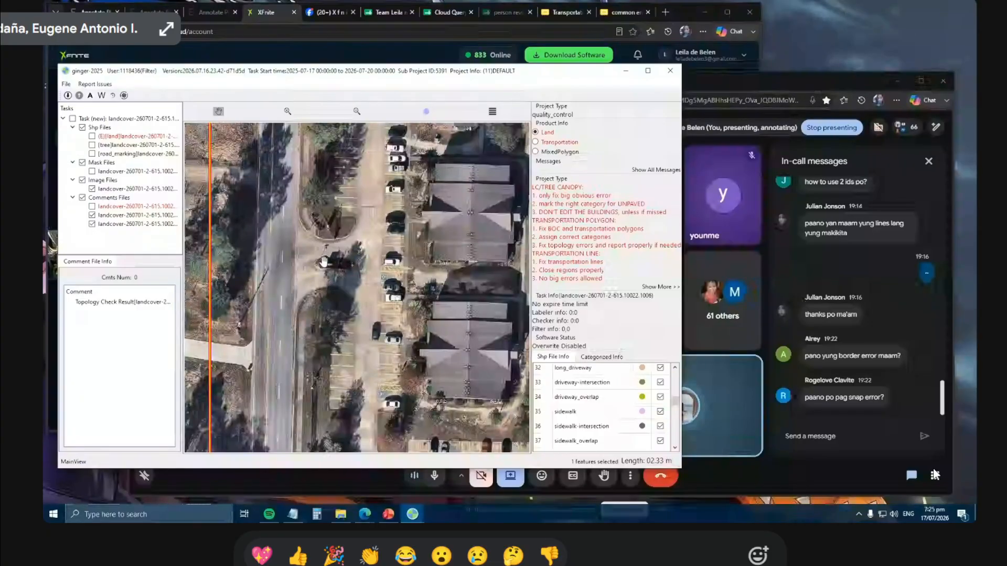
pyautogui.scroll(1, 319, 257)
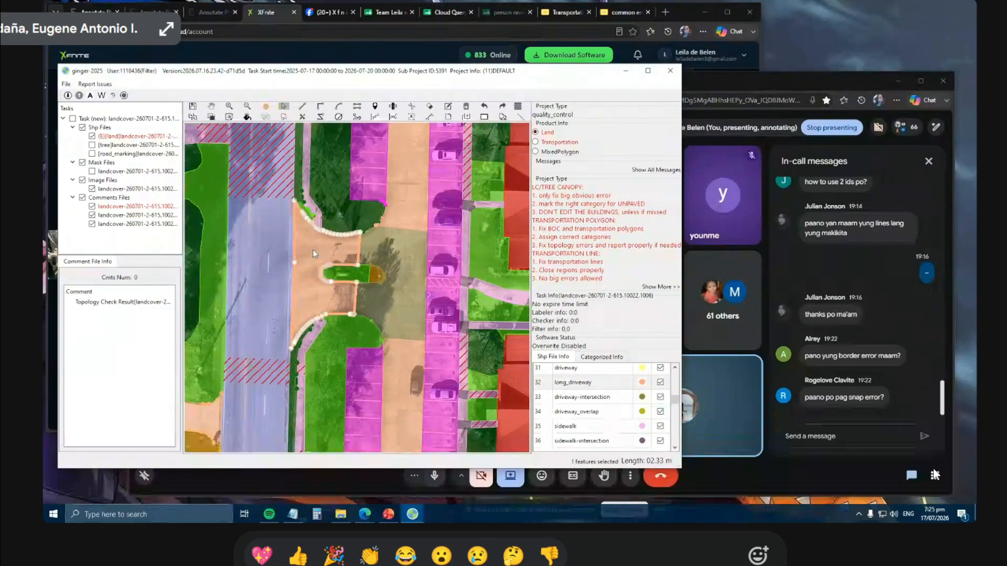
# Try relabelling the parking lot's entrance driveway off the main road as unpaved_driveway, and undo the change.
pyautogui.rightClick(313, 250)
pyautogui.moveTo(380, 371)
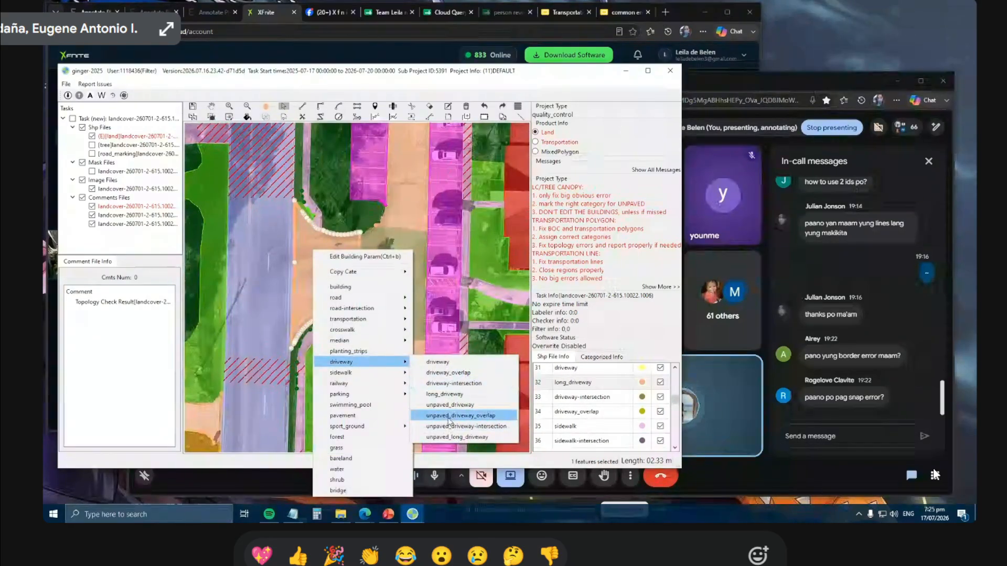
pyautogui.click(451, 405)
pyautogui.rightClick(340, 252)
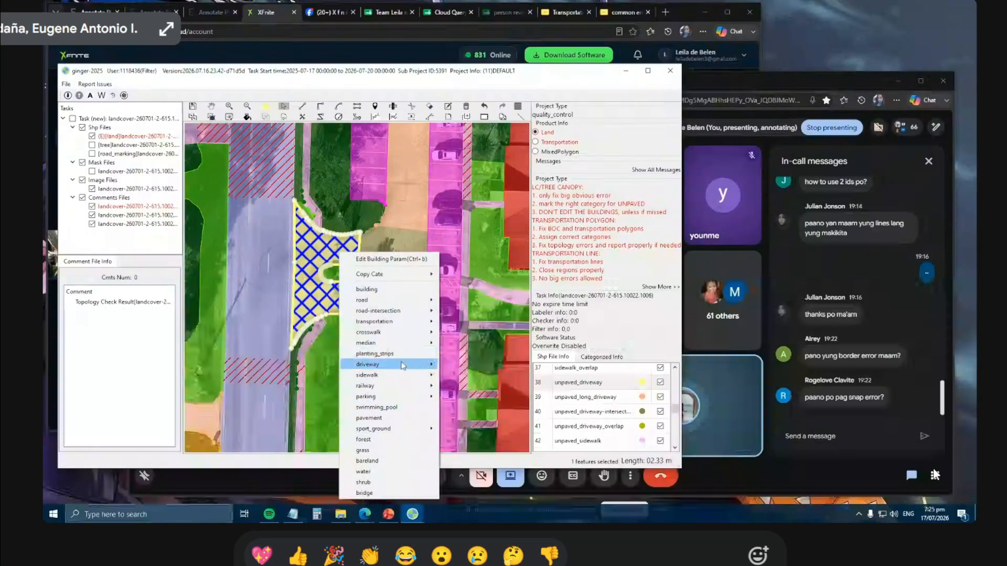
pyautogui.moveTo(403, 366)
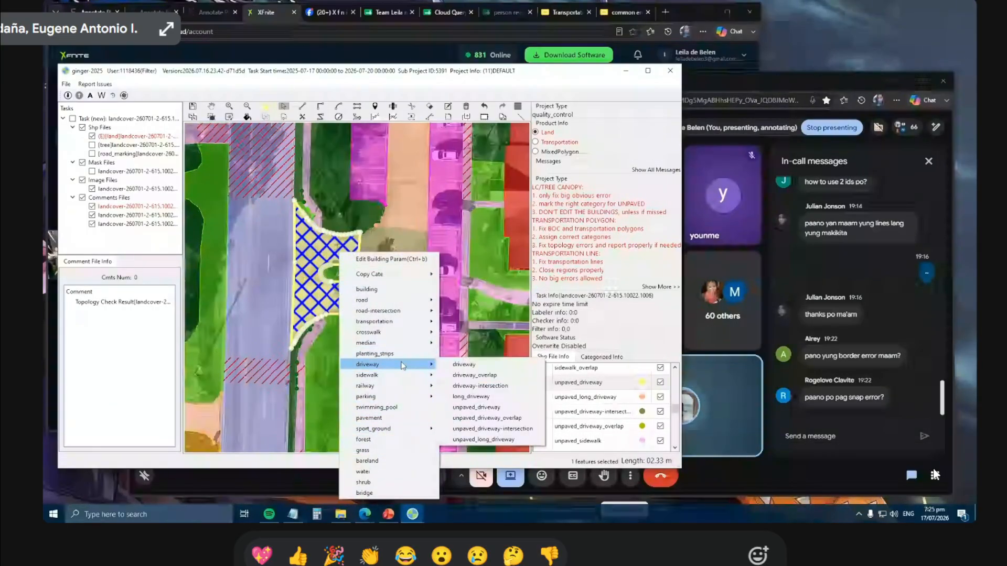
pyautogui.click(483, 440)
pyautogui.scroll(-3, 344, 246)
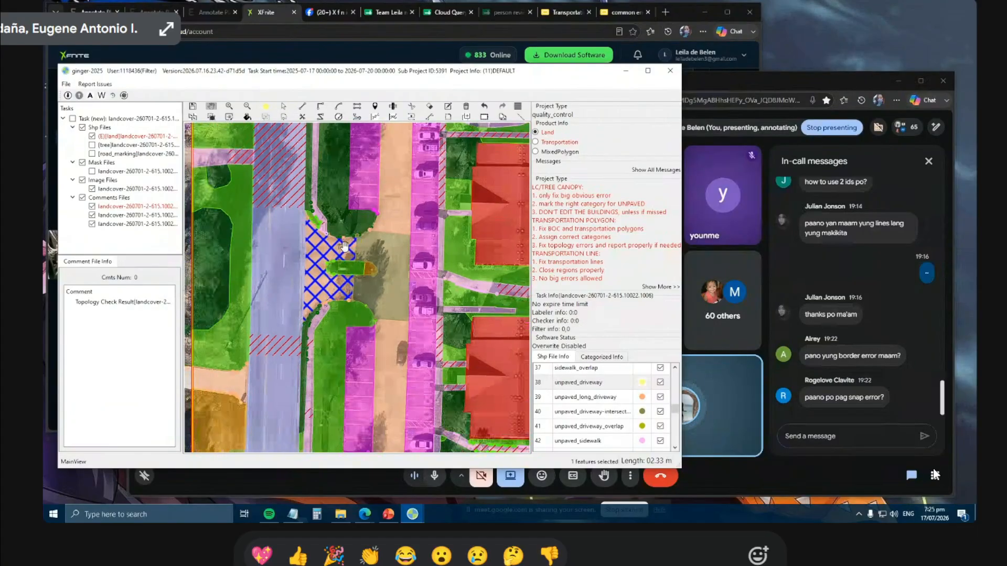
pyautogui.hotkey('ctrl', 'z')
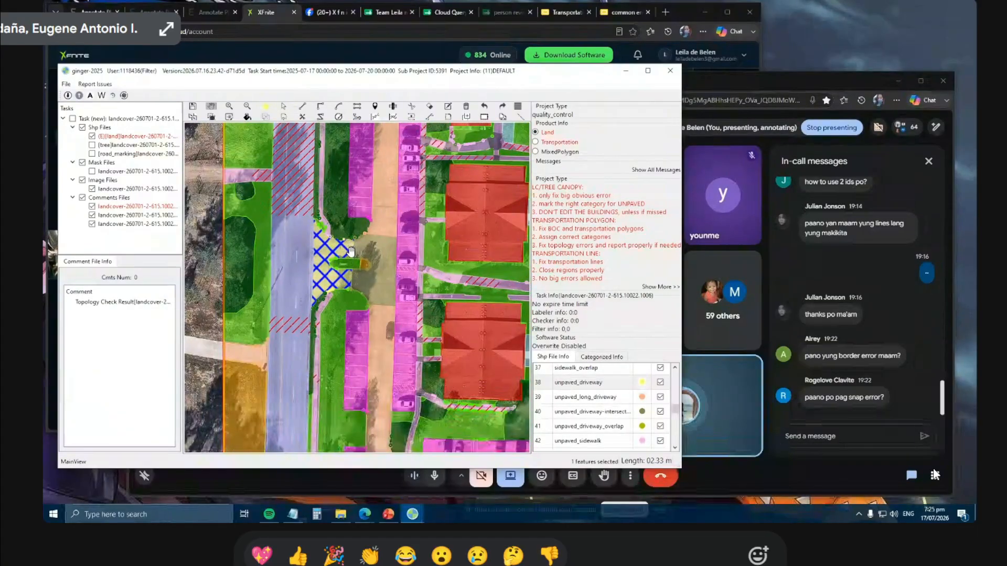
pyautogui.scroll(-2, 344, 252)
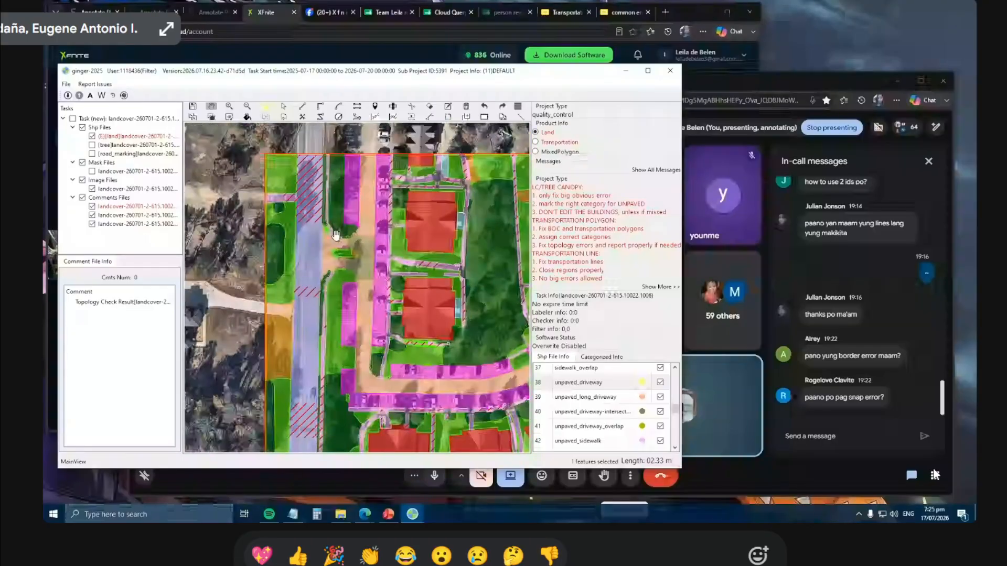
pyautogui.click(823, 445)
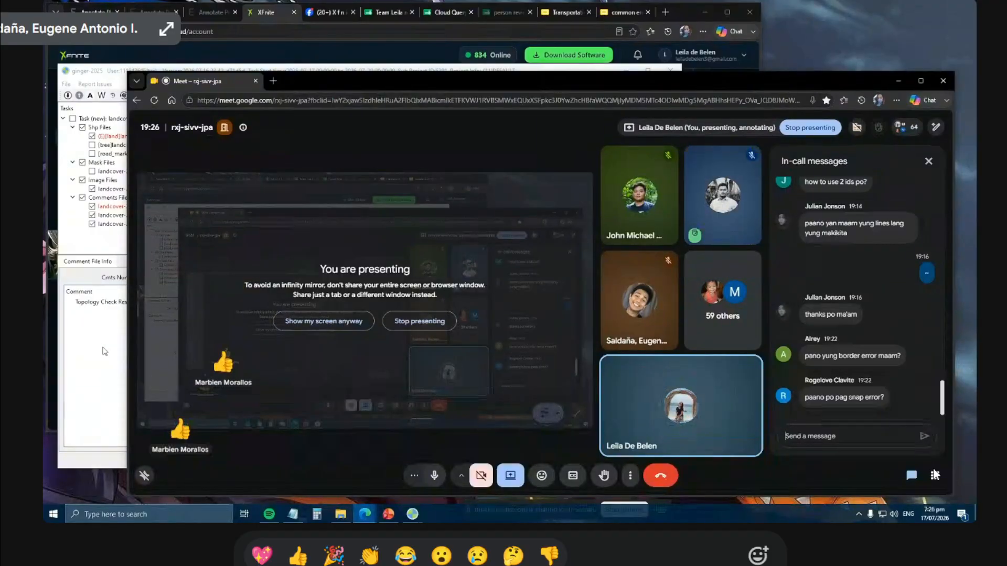
pyautogui.click(120, 366)
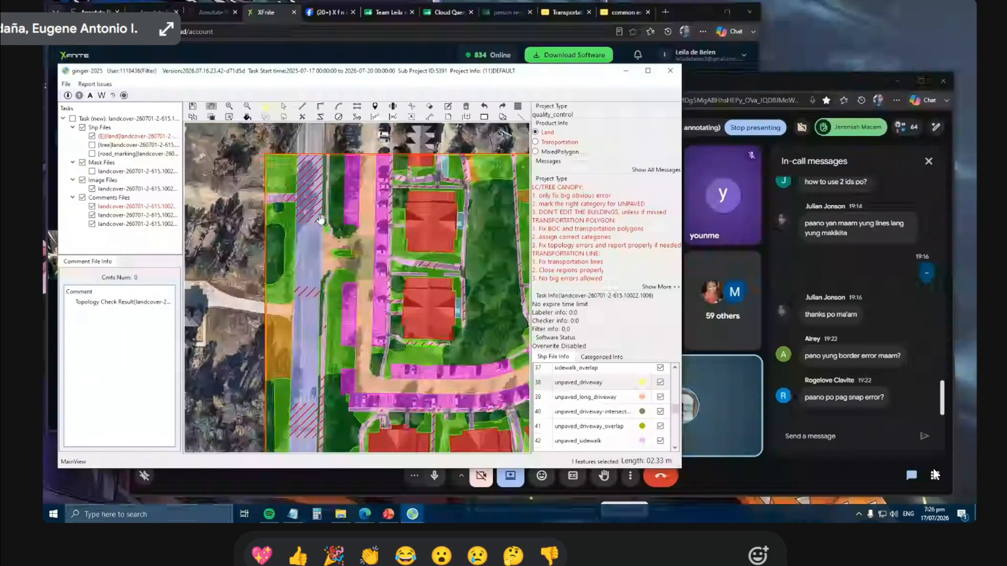
pyautogui.scroll(-2, 335, 199)
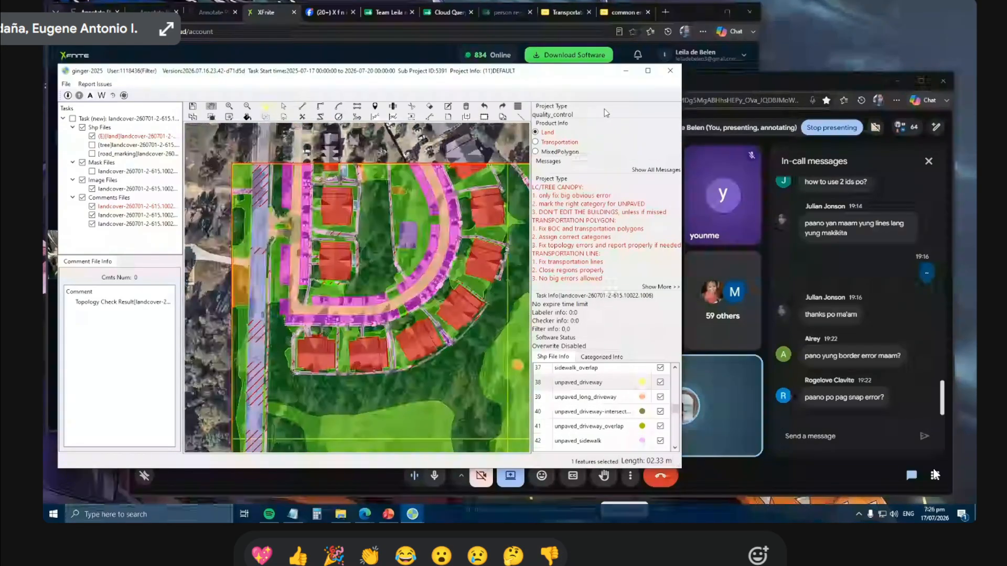
# Examine the golf course fairways, cart paths and bunkers near the southern boundary, comparing the bare imagery with the annotation overlays.
pyautogui.moveTo(441, 325); pyautogui.dragTo(437, 212)
pyautogui.press('space')
pyautogui.scroll(-2, 422, 246)
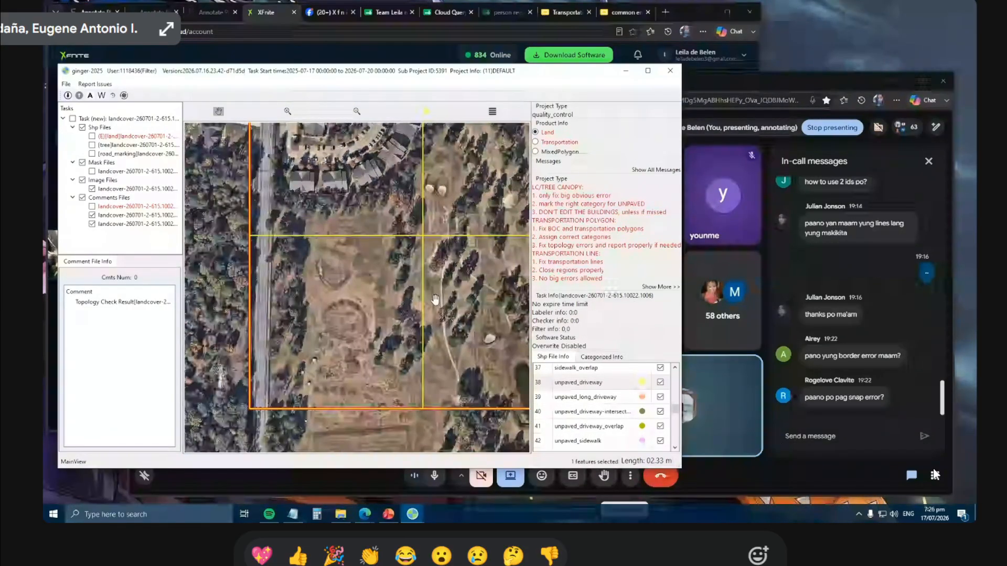
pyautogui.moveTo(436, 299); pyautogui.dragTo(383, 328)
pyautogui.scroll(2, 448, 372)
pyautogui.moveTo(448, 373); pyautogui.dragTo(413, 313)
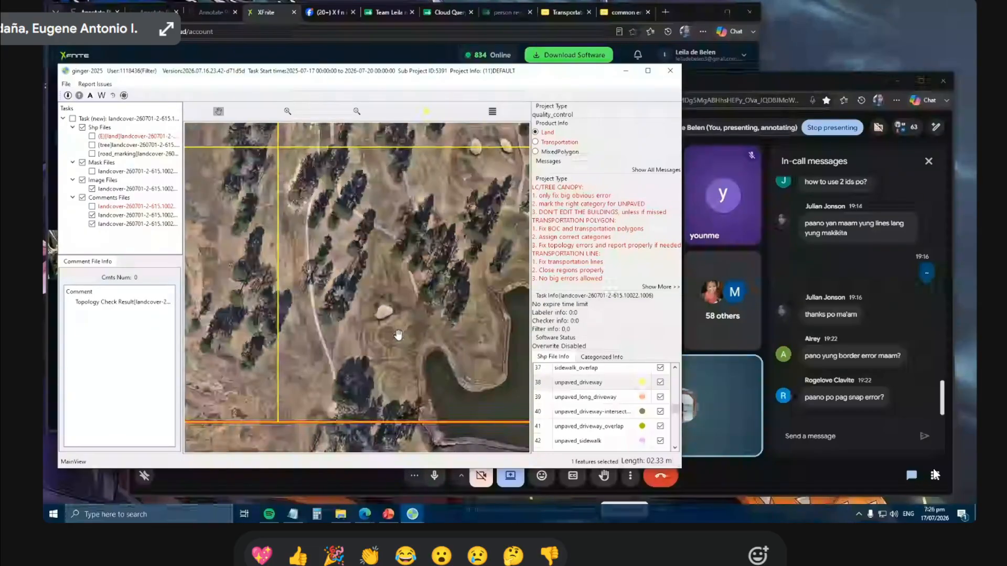
pyautogui.press('space')
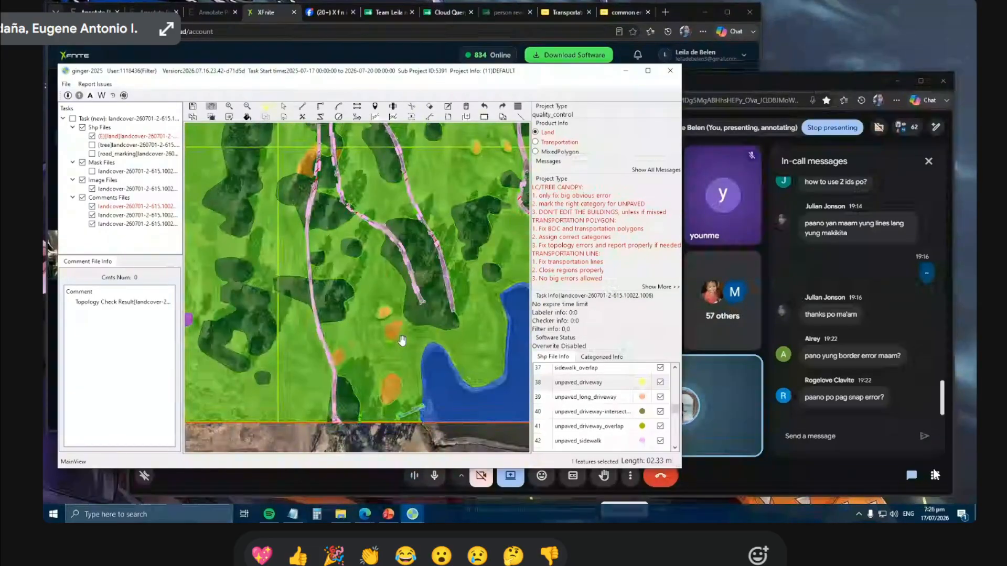
pyautogui.press('space')
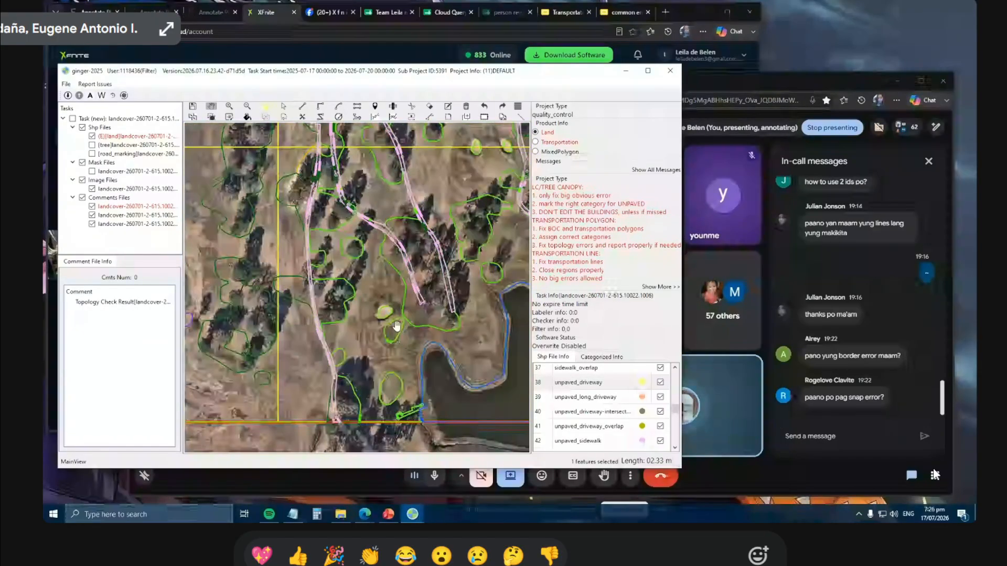
pyautogui.scroll(2, 391, 301)
pyautogui.press('space')
pyautogui.scroll(-3, 388, 290)
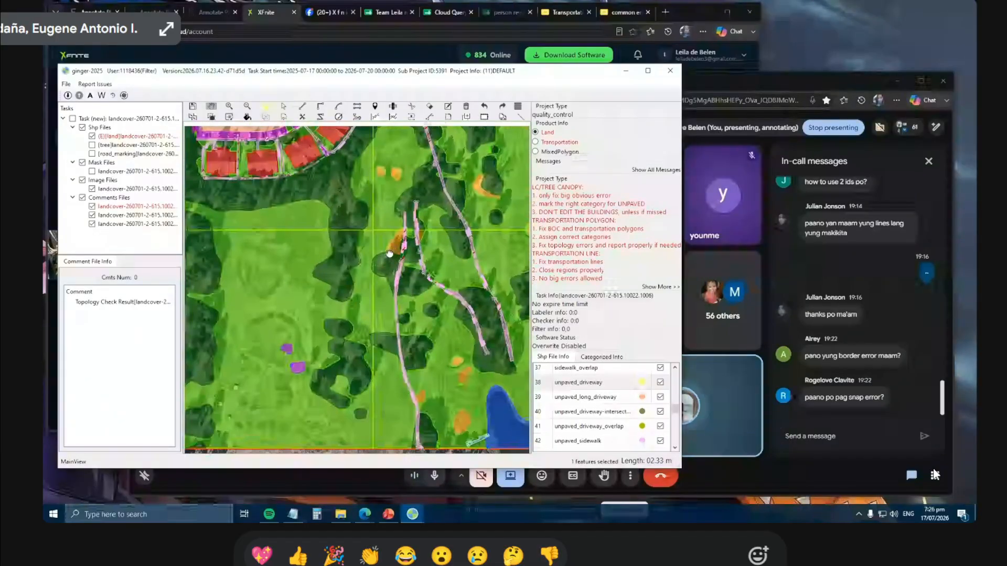
pyautogui.scroll(3, 394, 225)
pyautogui.press('space')
pyautogui.moveTo(394, 226); pyautogui.dragTo(394, 157)
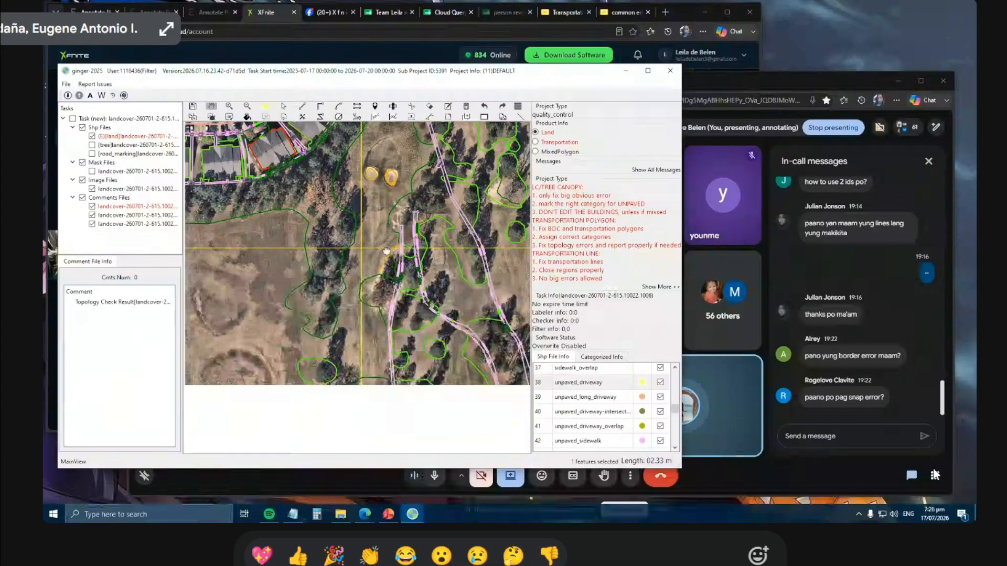
pyautogui.scroll(1, 390, 251)
pyautogui.moveTo(390, 252); pyautogui.dragTo(367, 154)
# Draw a split line about 146 m long across the grass between the tree clusters and the western cart path near the southern boundary.
pyautogui.press('space')
pyautogui.click(332, 211)
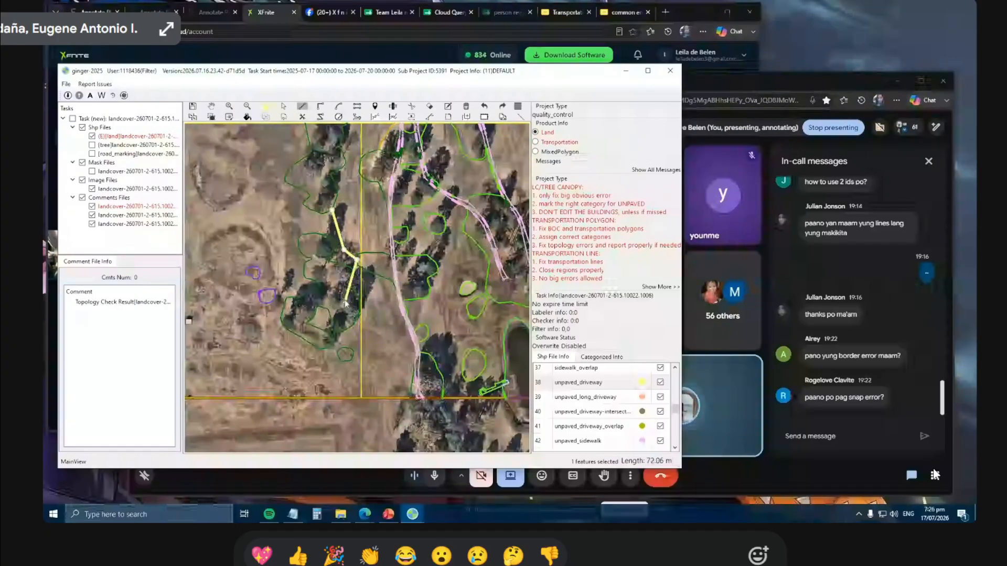
pyautogui.click(340, 283)
pyautogui.click(354, 326)
pyautogui.click(369, 345)
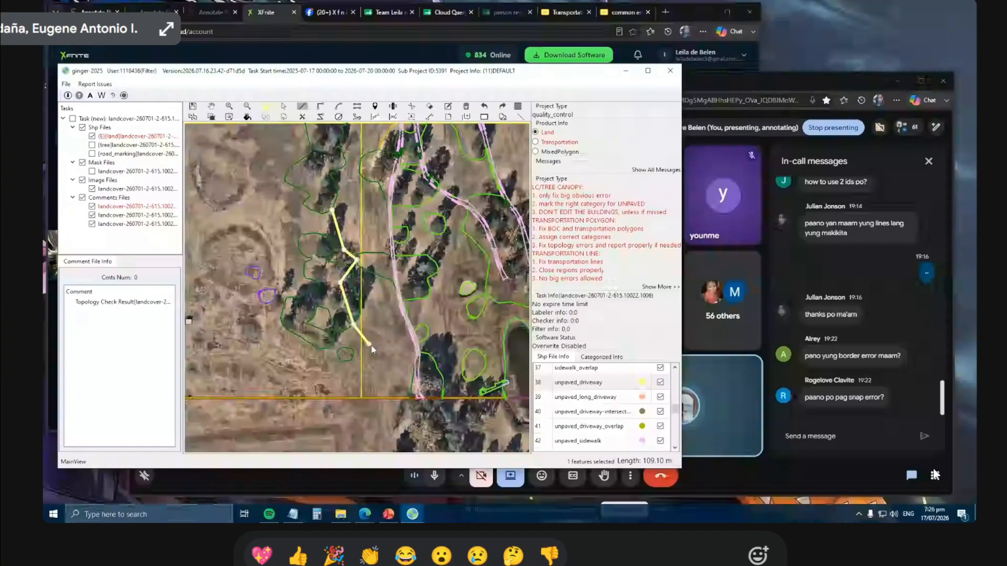
pyautogui.rightClick(419, 356)
# Relabel the split-off grass strip west of the cart path as unpaved_sport_ground.
pyautogui.moveTo(371, 242); pyautogui.dragTo(368, 274)
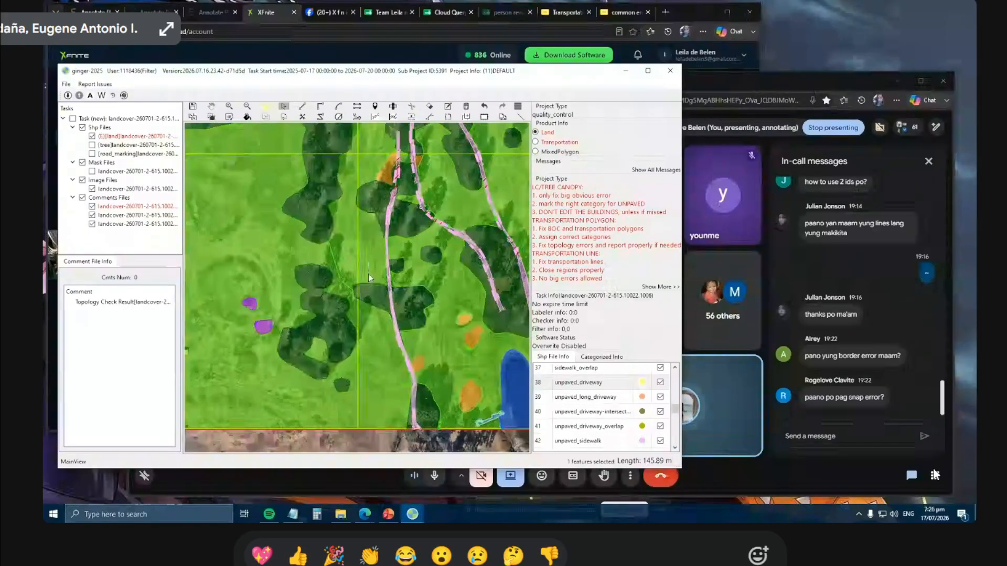
pyautogui.click(374, 332)
pyautogui.rightClick(373, 332)
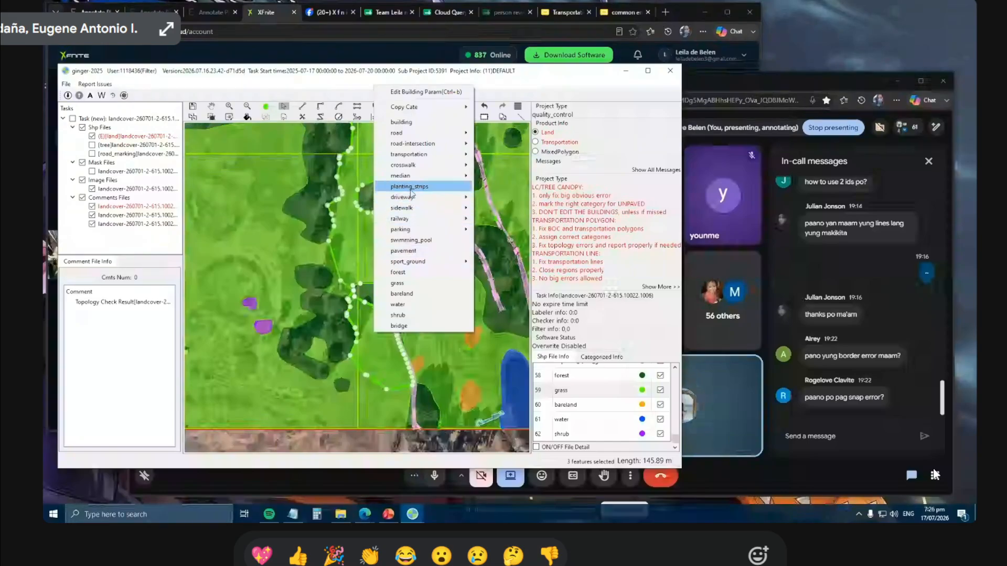
pyautogui.moveTo(426, 263)
pyautogui.click(497, 272)
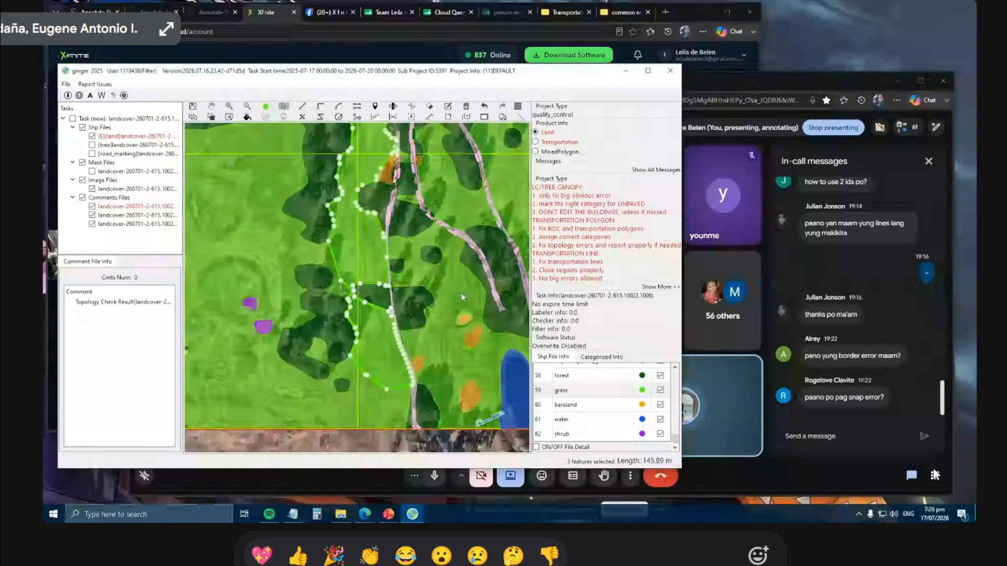
# Survey the grass on both sides of the relabelled strip down to the southern boundary, with overlays shown and hidden.
pyautogui.scroll(-2, 387, 294)
pyautogui.moveTo(379, 205); pyautogui.dragTo(368, 273)
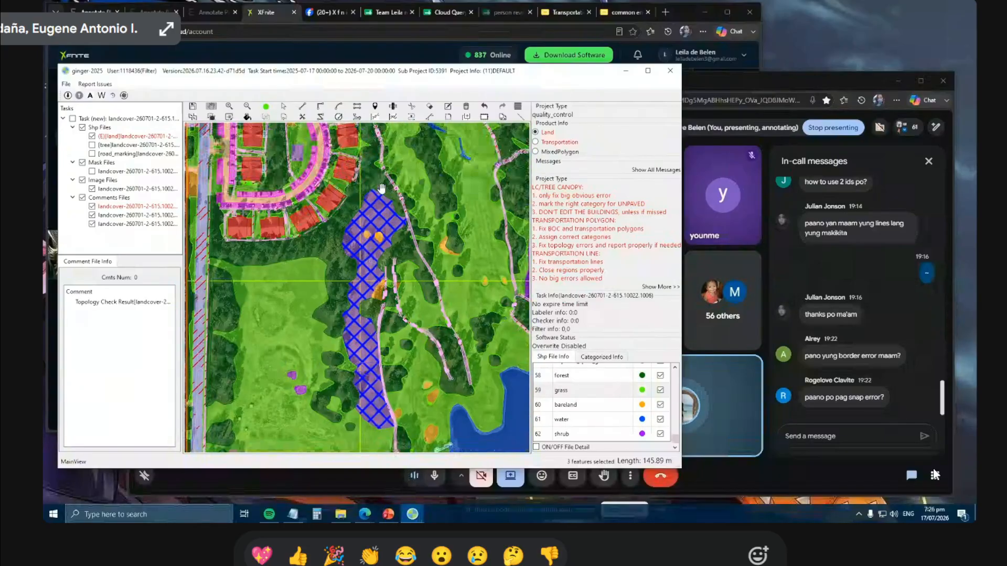
pyautogui.moveTo(336, 362); pyautogui.dragTo(367, 276)
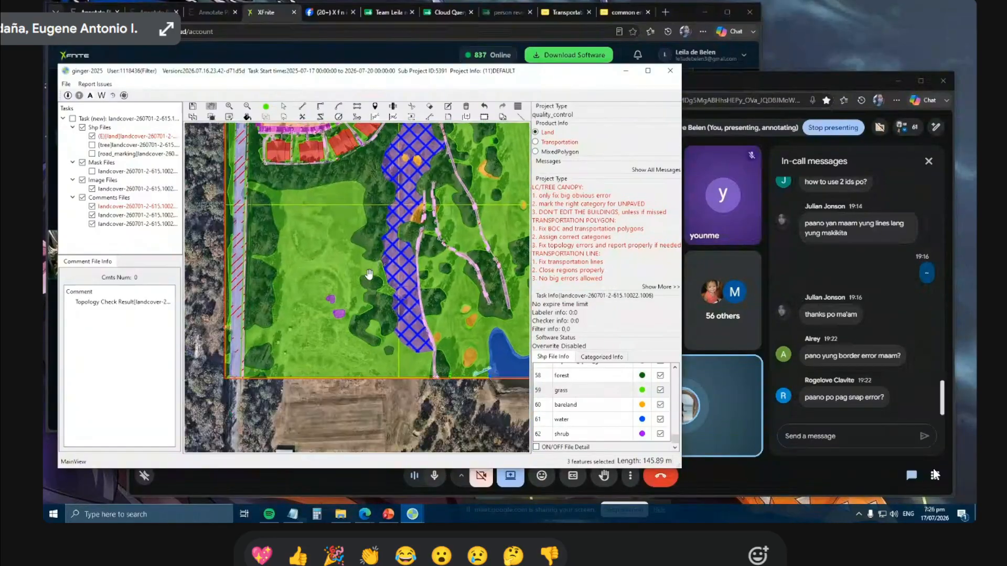
pyautogui.press('space')
pyautogui.scroll(1, 308, 247)
pyautogui.moveTo(377, 319); pyautogui.dragTo(388, 204)
pyautogui.scroll(-1, 388, 204)
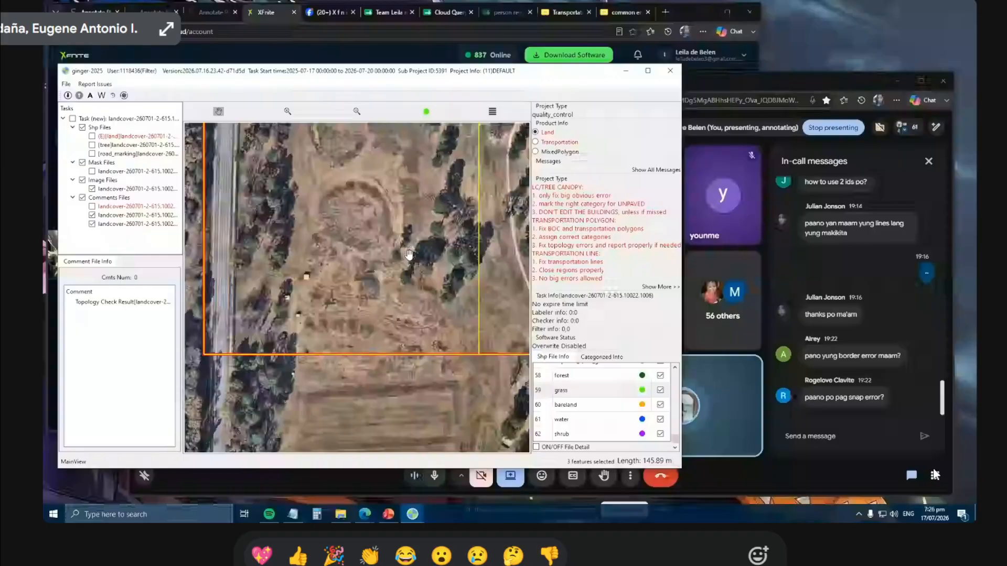
pyautogui.moveTo(388, 144); pyautogui.dragTo(347, 229)
pyautogui.moveTo(471, 244); pyautogui.dragTo(258, 263)
pyautogui.press('space')
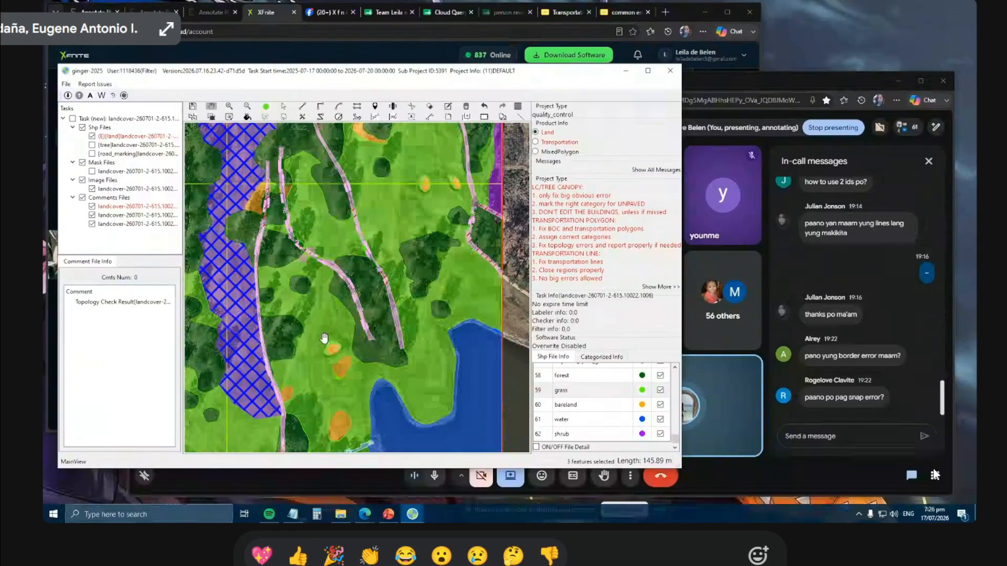
pyautogui.moveTo(220, 324); pyautogui.dragTo(414, 287)
pyautogui.moveTo(469, 339); pyautogui.dragTo(309, 314)
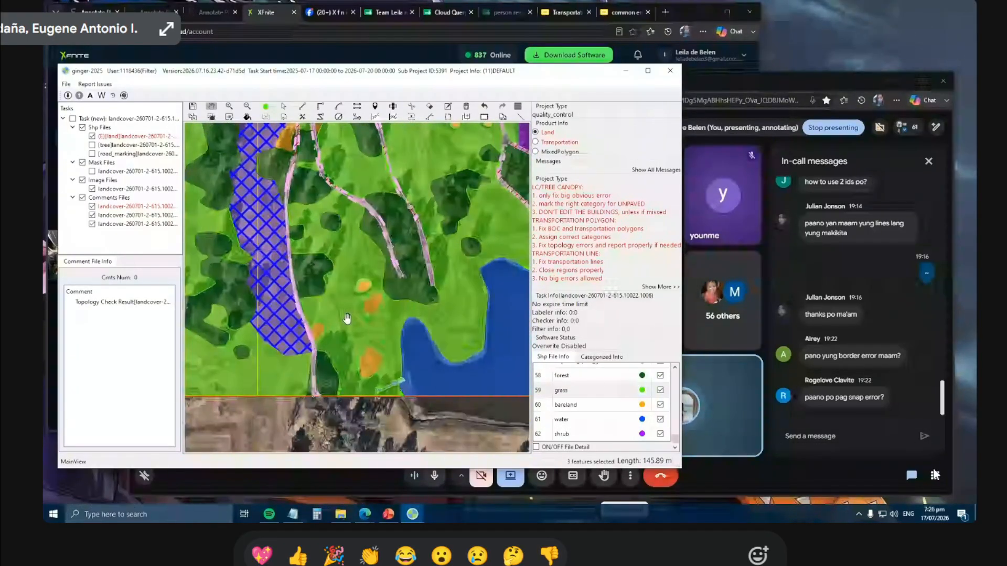
# Examine the bunkers and green between the cart path and the pond on the bare imagery and with polygon outlines.
pyautogui.press('space')
pyautogui.scroll(1, 347, 320)
pyautogui.press('space')
pyautogui.scroll(2, 389, 323)
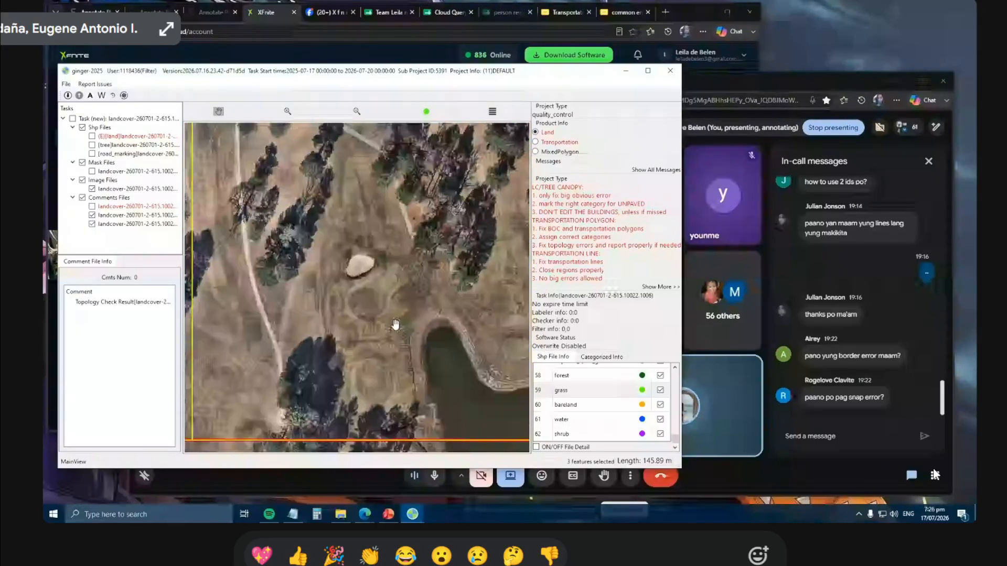
pyautogui.moveTo(368, 278); pyautogui.dragTo(384, 246)
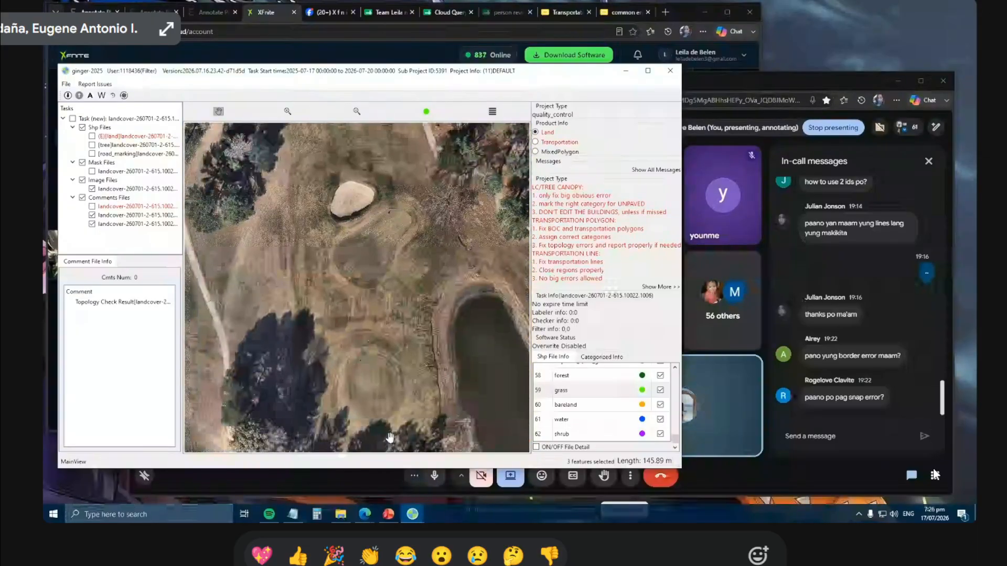
pyautogui.scroll(-1, 370, 393)
pyautogui.scroll(2, 366, 367)
pyautogui.scroll(-3, 372, 348)
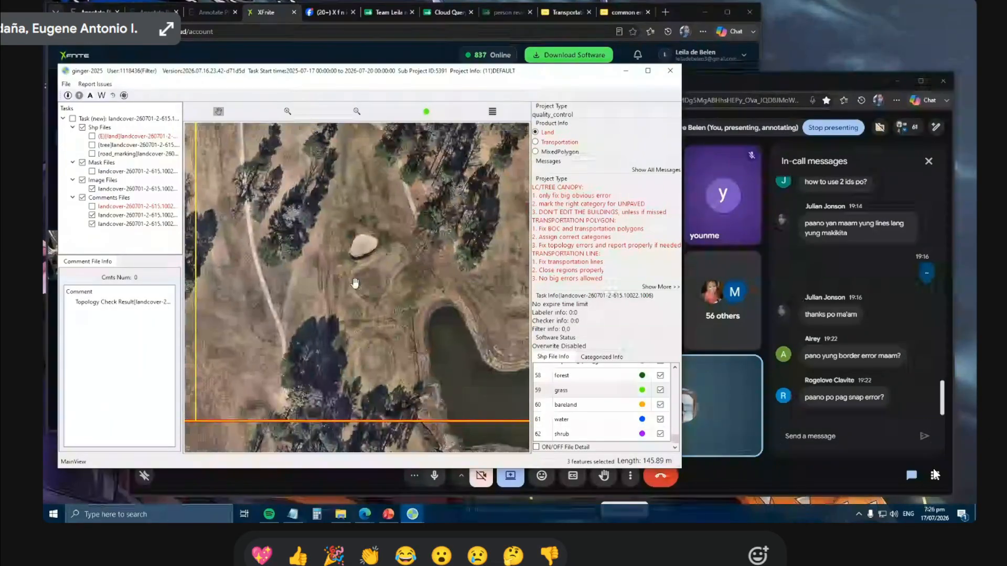
pyautogui.scroll(1, 348, 246)
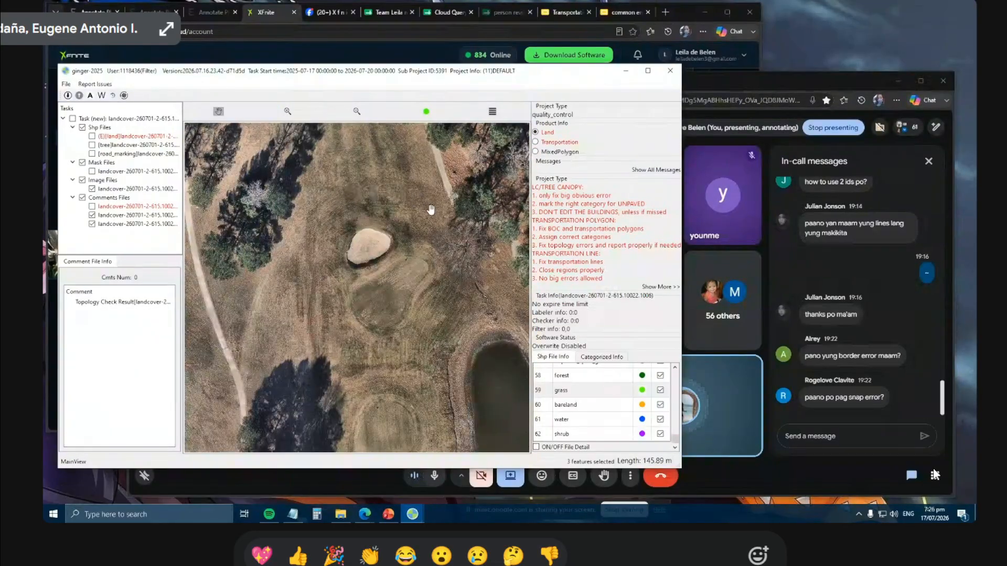
pyautogui.scroll(-1, 411, 263)
pyautogui.scroll(-1, 418, 359)
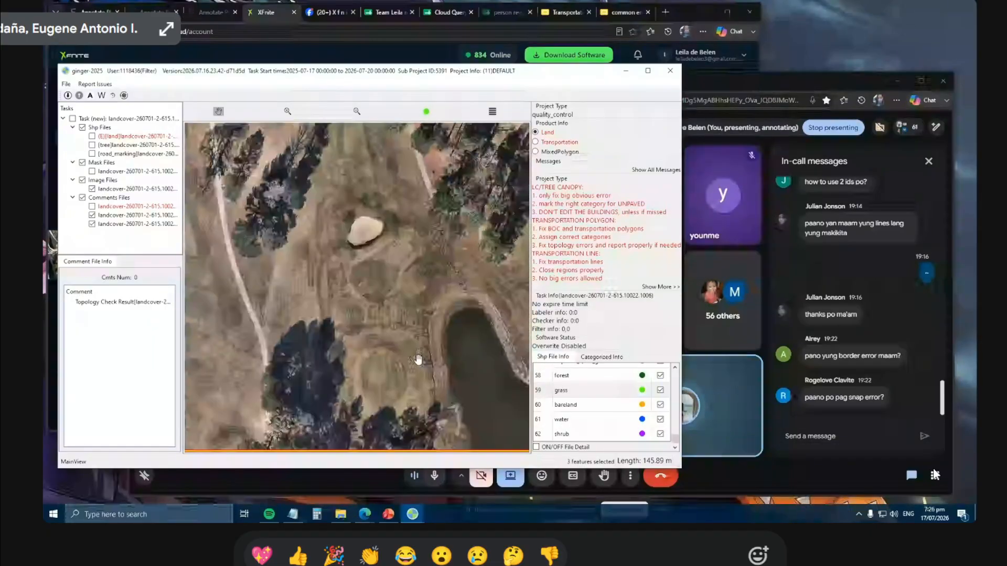
pyautogui.scroll(-1, 401, 246)
pyautogui.press('space')
pyautogui.press('f')
pyautogui.press('f')
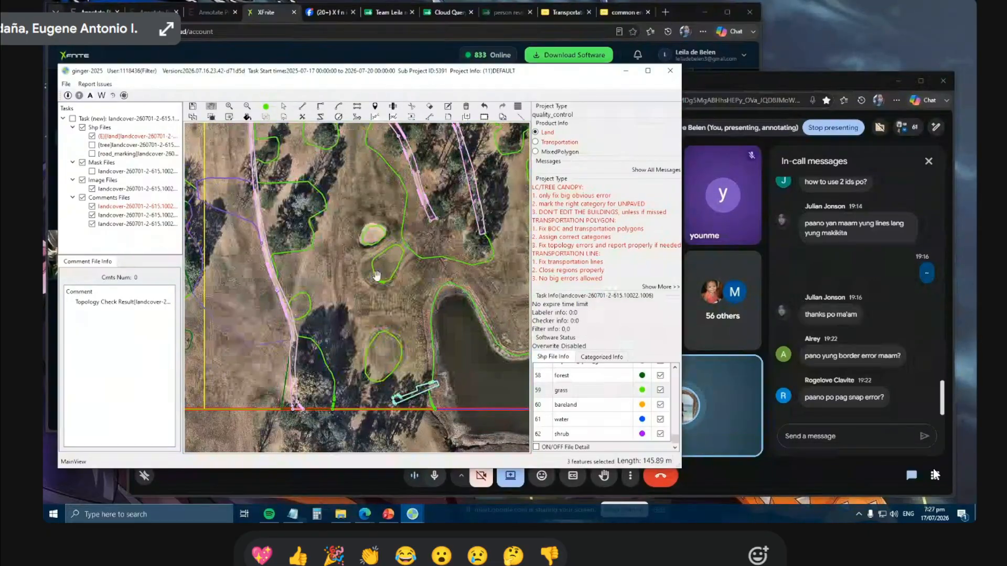
# Draw a split line about 189 m long from the southern boundary around the bunkers and down to the pond.
pyautogui.press('l')
pyautogui.click(355, 423)
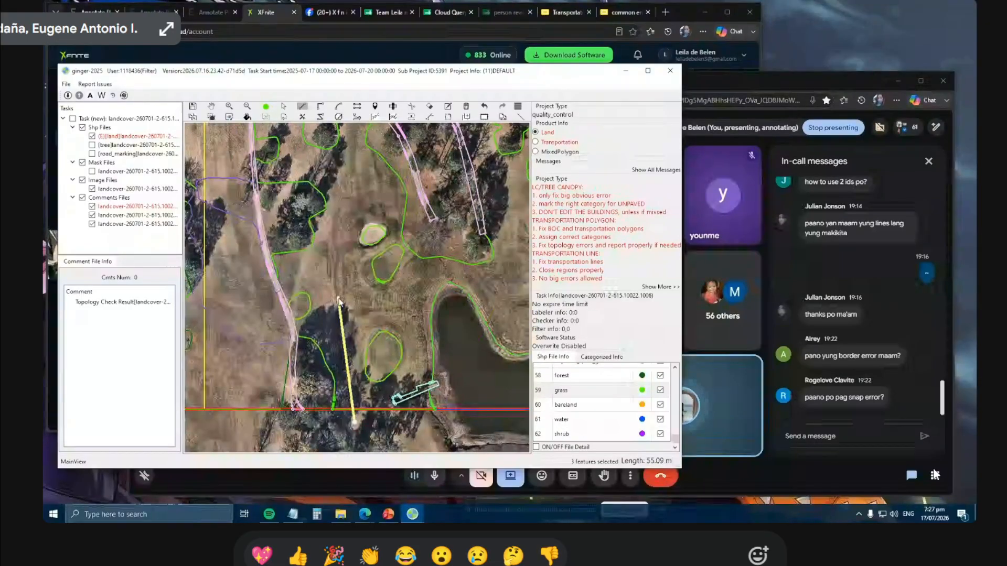
pyautogui.click(338, 291)
pyautogui.click(329, 256)
pyautogui.click(335, 215)
pyautogui.click(357, 198)
pyautogui.click(390, 186)
pyautogui.click(421, 204)
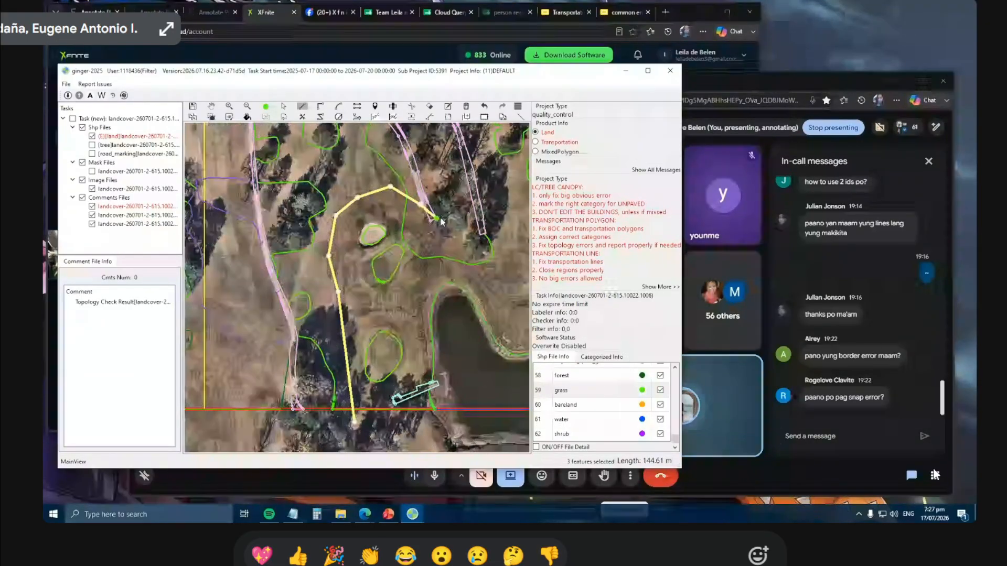
pyautogui.click(437, 220)
pyautogui.click(451, 249)
pyautogui.click(452, 268)
pyautogui.click(449, 284)
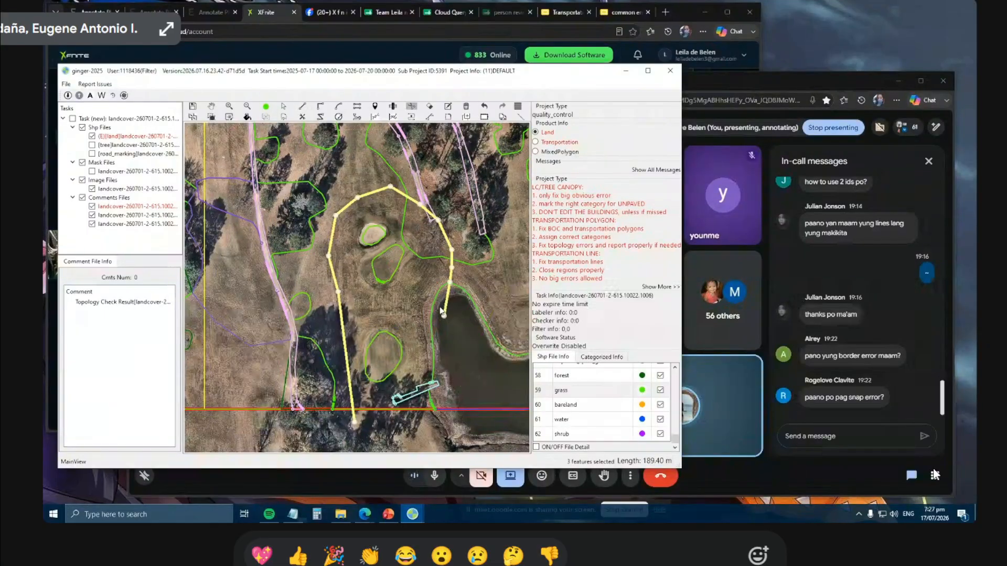
pyautogui.rightClick(443, 316)
# Relabel the split-off grass around the bunkers beside the pond as unpaved_sport_ground.
pyautogui.moveTo(423, 274); pyautogui.dragTo(413, 240)
pyautogui.rightClick(413, 240)
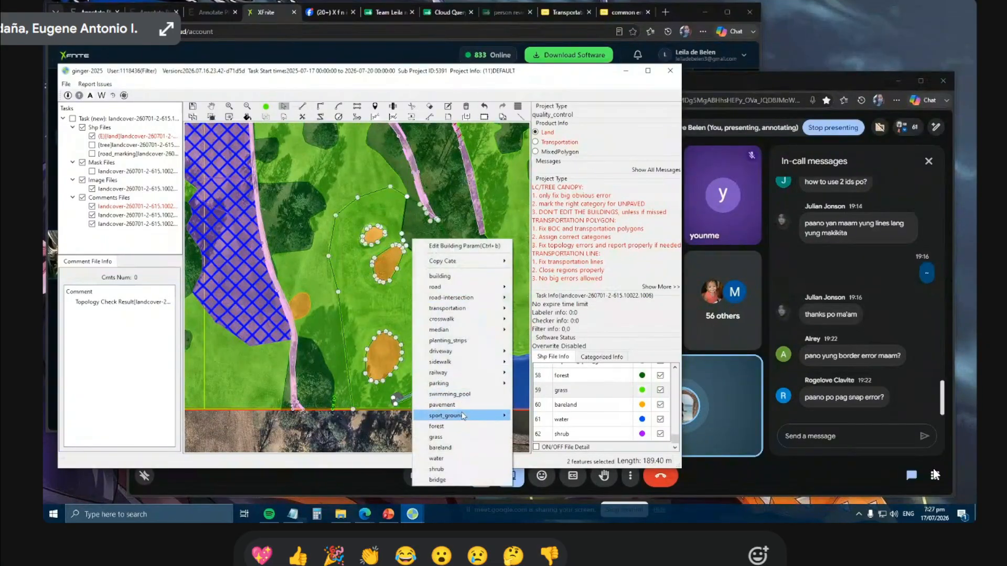
pyautogui.moveTo(468, 418)
pyautogui.click(553, 427)
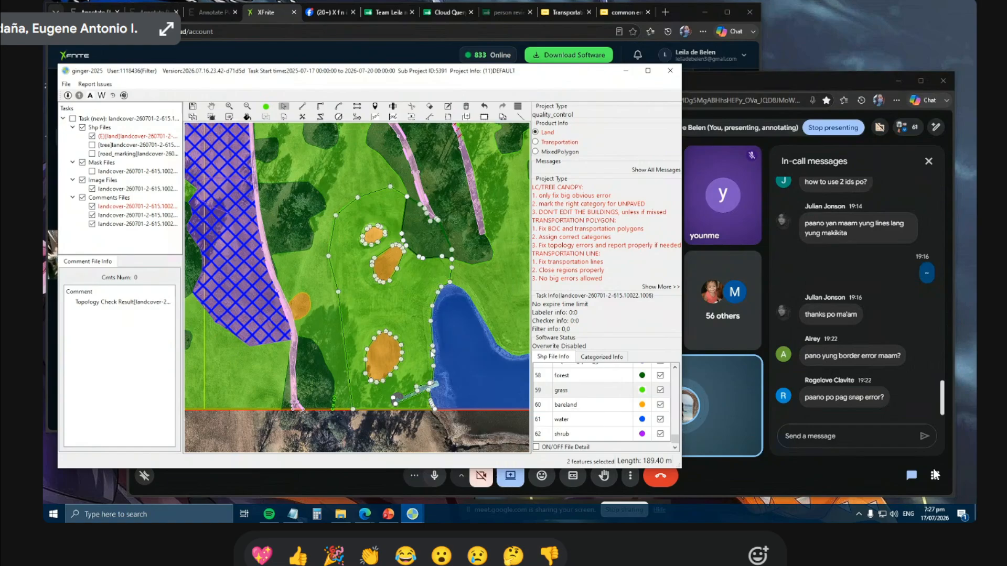
# Merge the bareland bunkers beside the pond into the surrounding unpaved_sport_ground polygon.
pyautogui.scroll(-2, 405, 323)
pyautogui.moveTo(409, 349); pyautogui.dragTo(381, 265)
pyautogui.press('m')
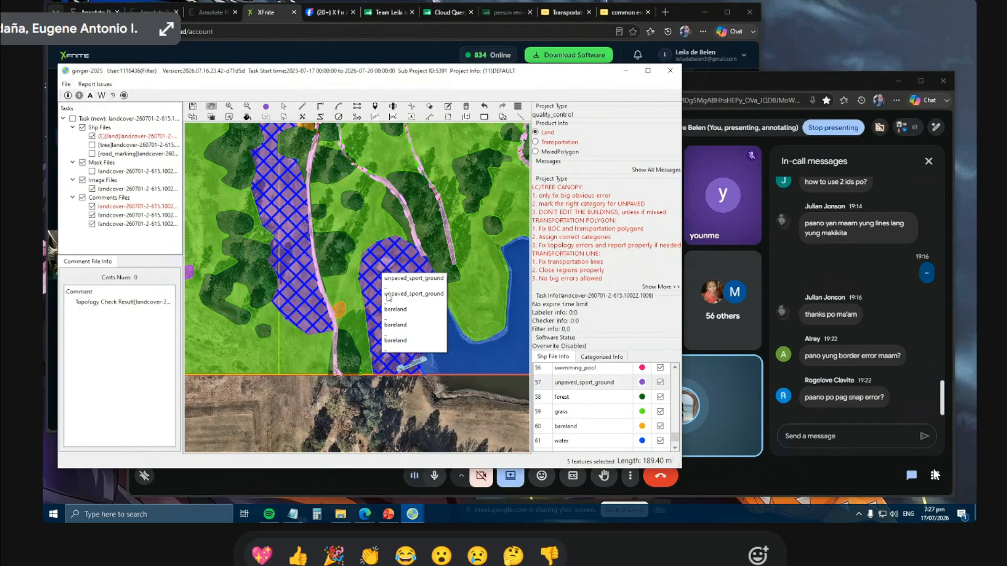
# Merge the two bareland bunkers near the houses into the long unpaved_sport_ground strip that encloses them.
pyautogui.scroll(2, 365, 315)
pyautogui.scroll(-2, 366, 317)
pyautogui.moveTo(366, 318); pyautogui.dragTo(378, 401)
pyautogui.moveTo(332, 279); pyautogui.dragTo(346, 389)
pyautogui.scroll(1, 351, 203)
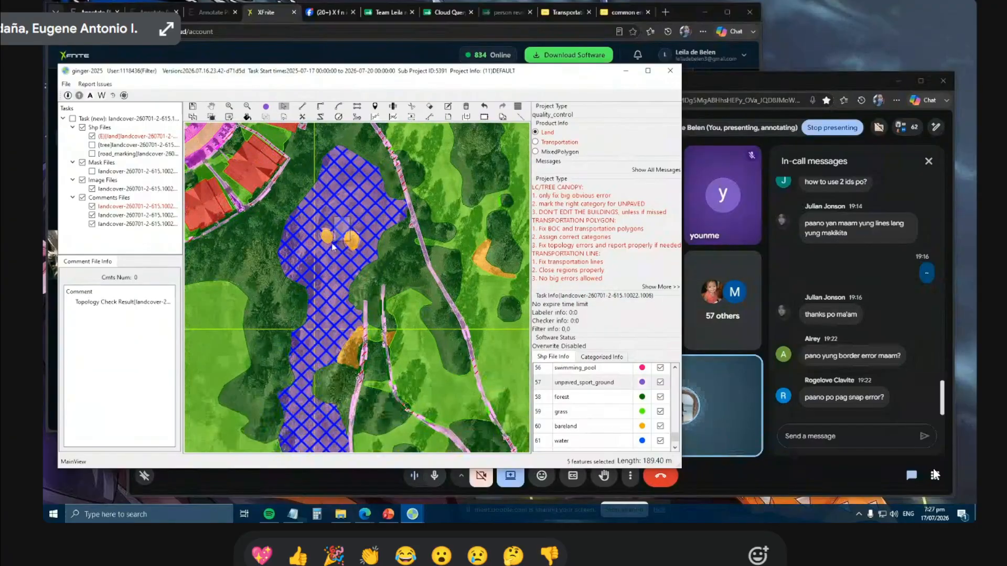
pyautogui.moveTo(332, 246); pyautogui.dragTo(328, 254)
pyautogui.press('m')
# Survey the eastern fairway between the pond and the northern boundary, comparing the imagery with the annotation overlays.
pyautogui.scroll(-3, 346, 294)
pyautogui.moveTo(438, 397); pyautogui.dragTo(393, 355)
pyautogui.scroll(1, 400, 323)
pyautogui.press('space')
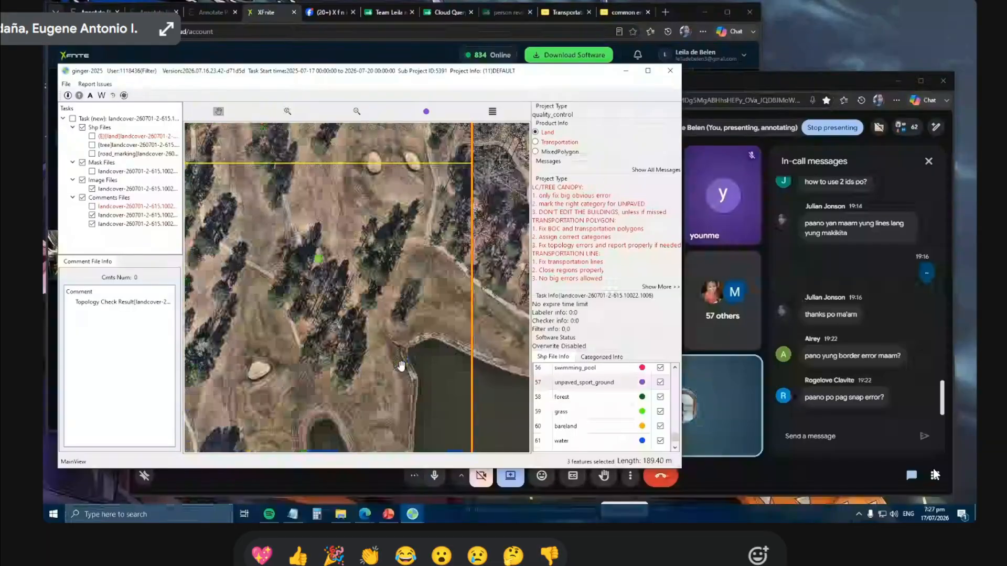
pyautogui.moveTo(402, 366); pyautogui.dragTo(391, 330)
pyautogui.press('space')
pyautogui.scroll(-1, 390, 329)
pyautogui.moveTo(366, 295); pyautogui.dragTo(371, 330)
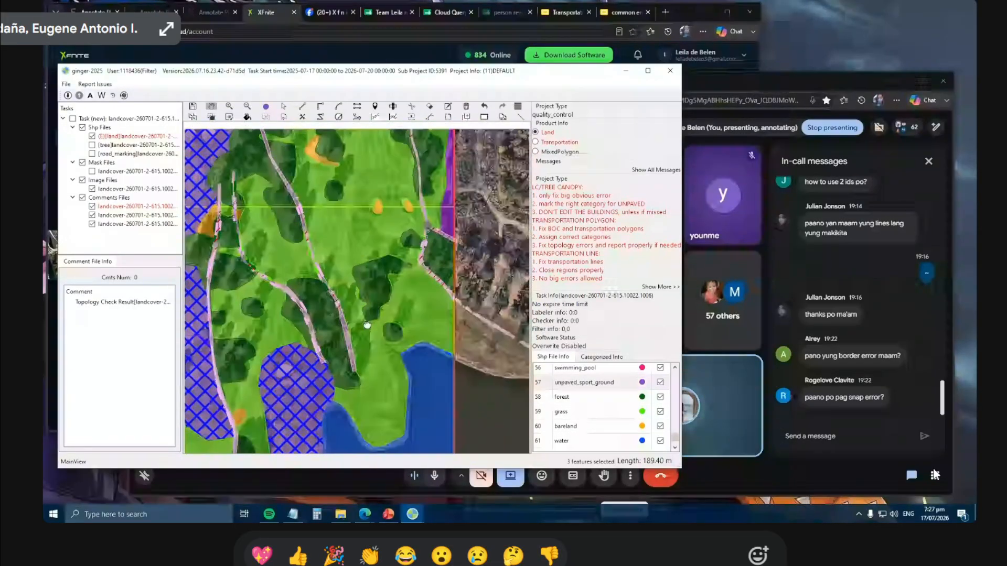
pyautogui.moveTo(350, 129); pyautogui.dragTo(354, 307)
pyautogui.press('space')
pyautogui.scroll(-2, 353, 307)
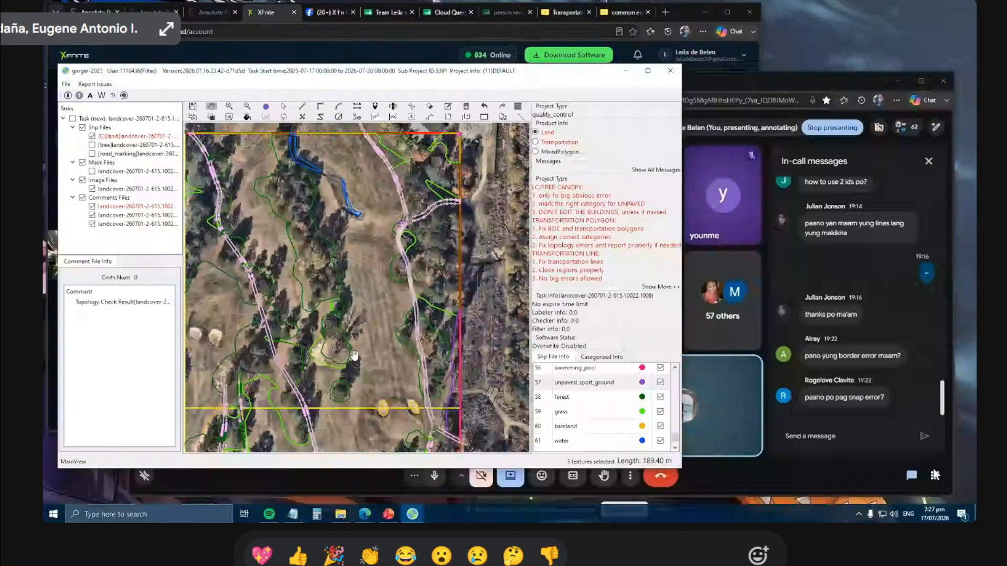
pyautogui.moveTo(346, 212); pyautogui.dragTo(324, 182)
pyautogui.press('space')
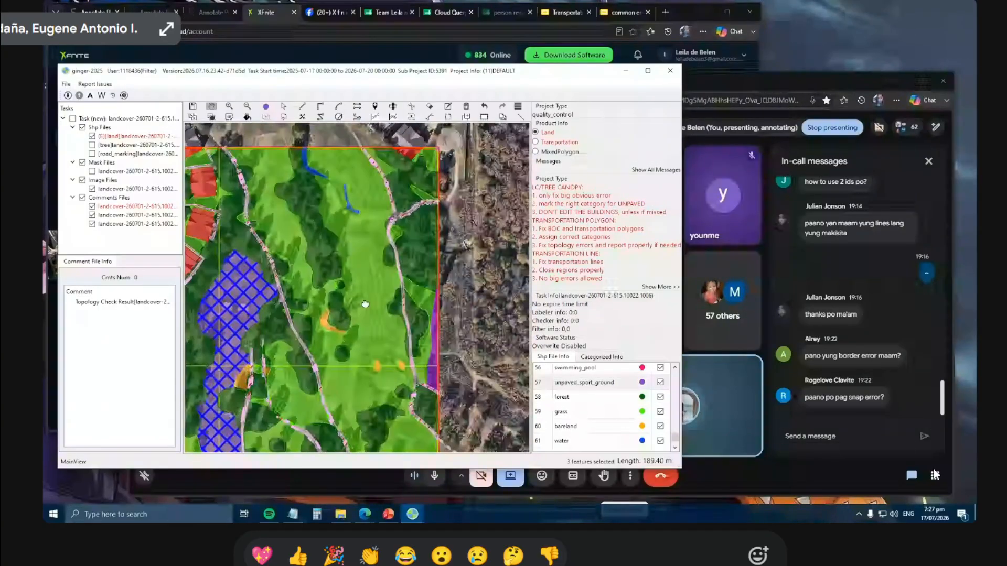
# Relabel the selected eastern fairway grass and its two bareland bunkers as unpaved_sport_ground.
pyautogui.moveTo(367, 313); pyautogui.dragTo(400, 335)
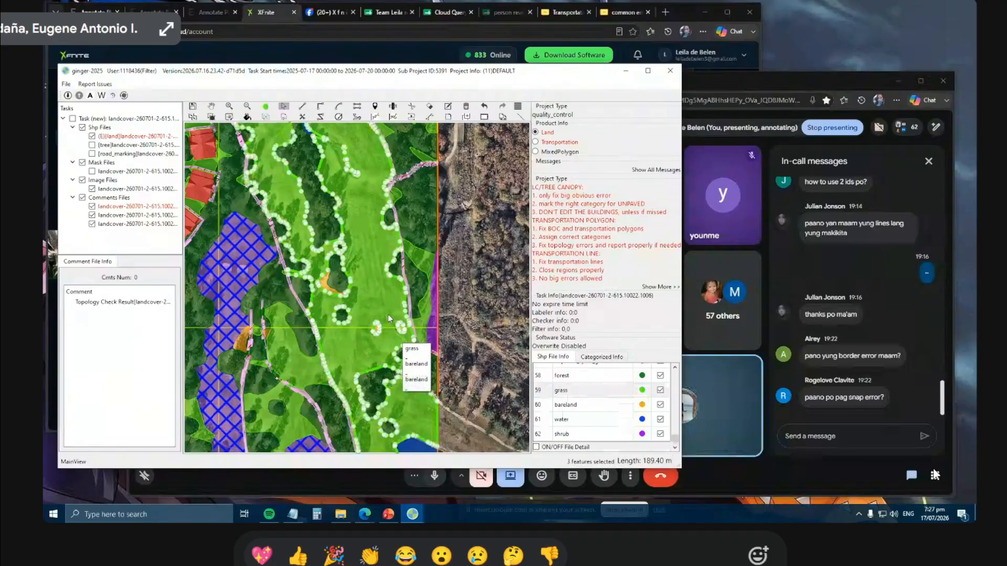
pyautogui.rightClick(388, 313)
pyautogui.moveTo(428, 243)
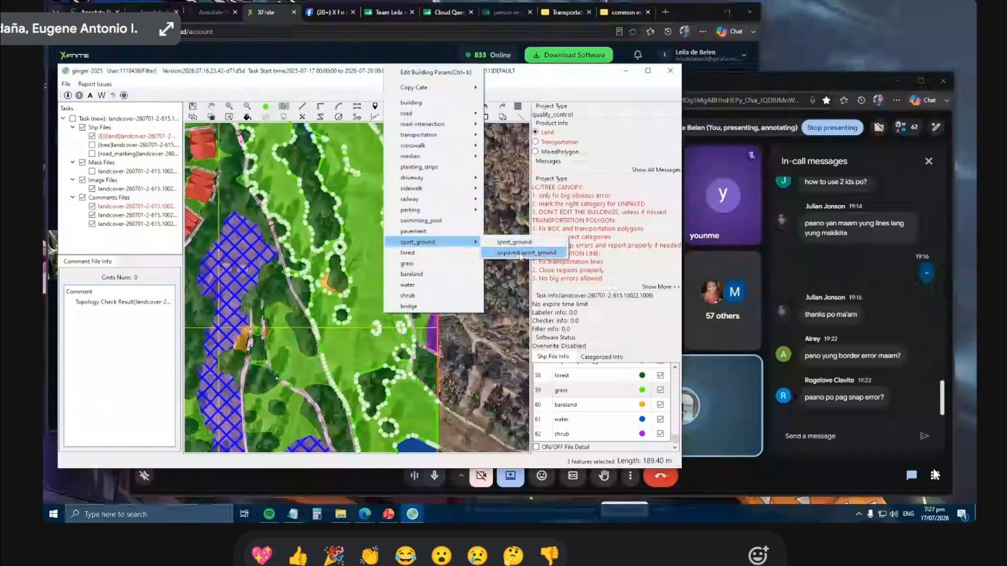
pyautogui.click(519, 252)
# Check the central fairway against the bare imagery and relabel the grass polygon between the two cart paths as unpaved_sport_ground.
pyautogui.moveTo(368, 368); pyautogui.dragTo(360, 301)
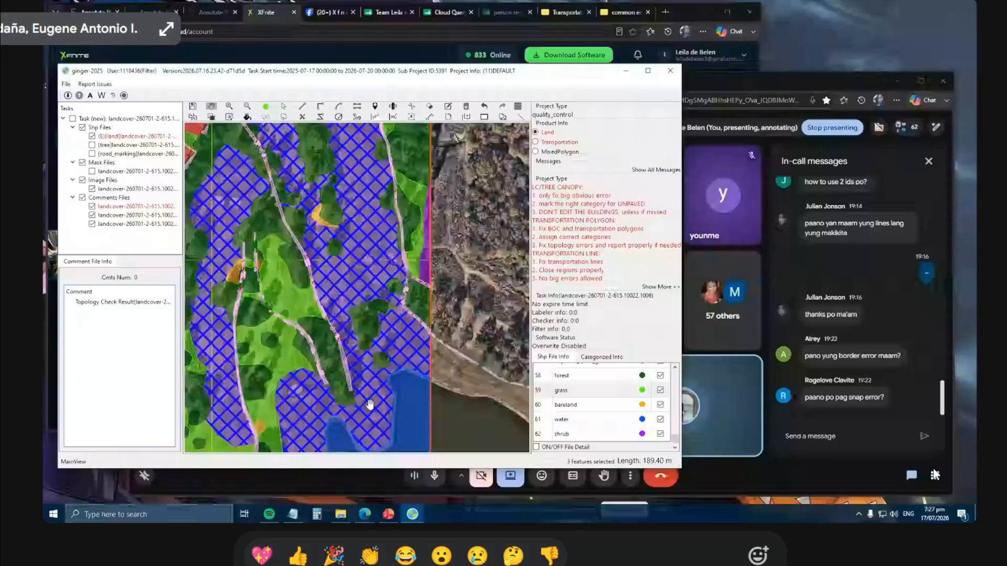
pyautogui.moveTo(387, 404); pyautogui.dragTo(401, 367)
pyautogui.moveTo(366, 194); pyautogui.dragTo(382, 264)
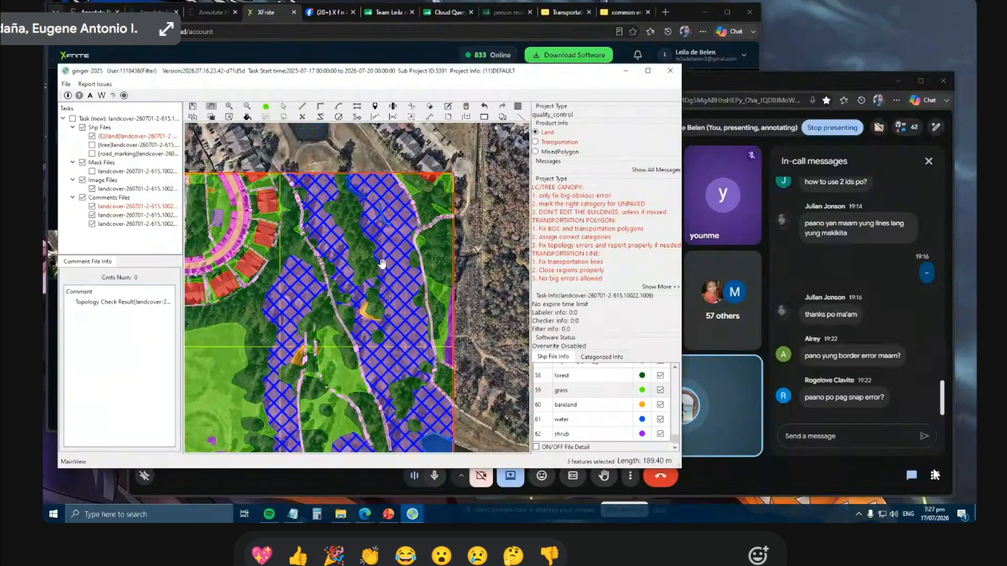
pyautogui.moveTo(366, 202); pyautogui.dragTo(386, 238)
pyautogui.moveTo(390, 367); pyautogui.dragTo(417, 272)
pyautogui.moveTo(381, 302); pyautogui.dragTo(413, 316)
pyautogui.press('space')
pyautogui.scroll(2, 413, 350)
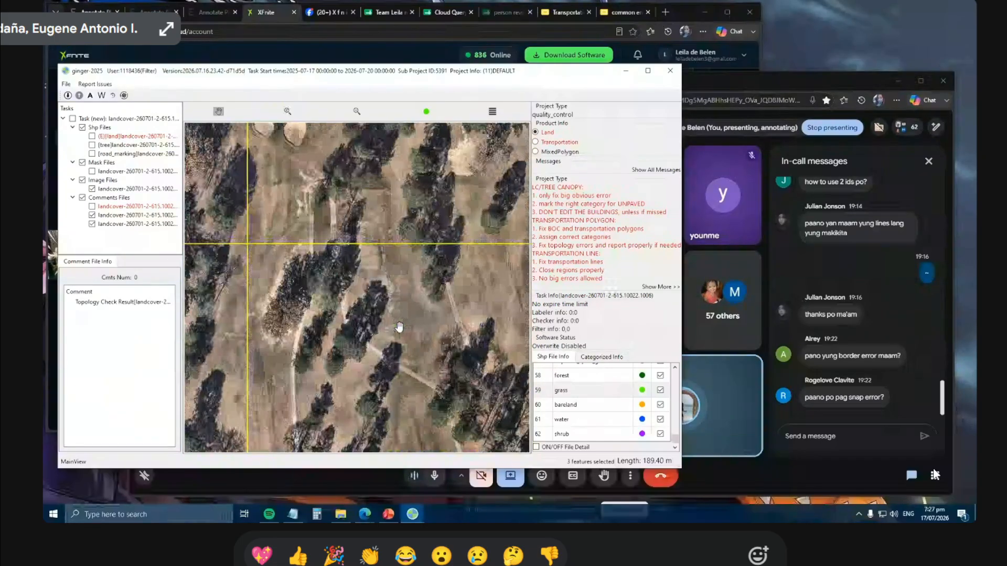
pyautogui.press('space')
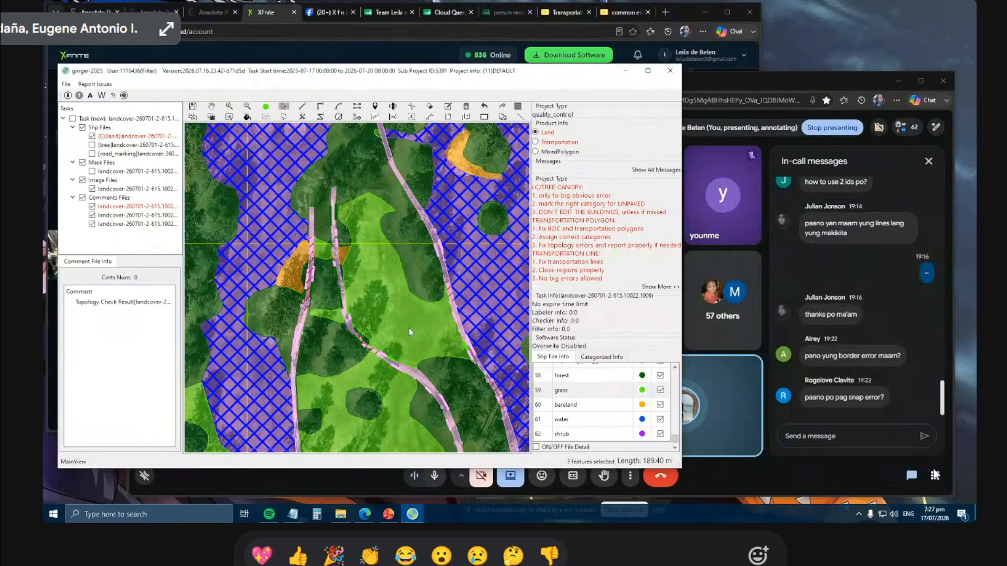
pyautogui.click(408, 332)
pyautogui.rightClick(407, 335)
pyautogui.moveTo(451, 263)
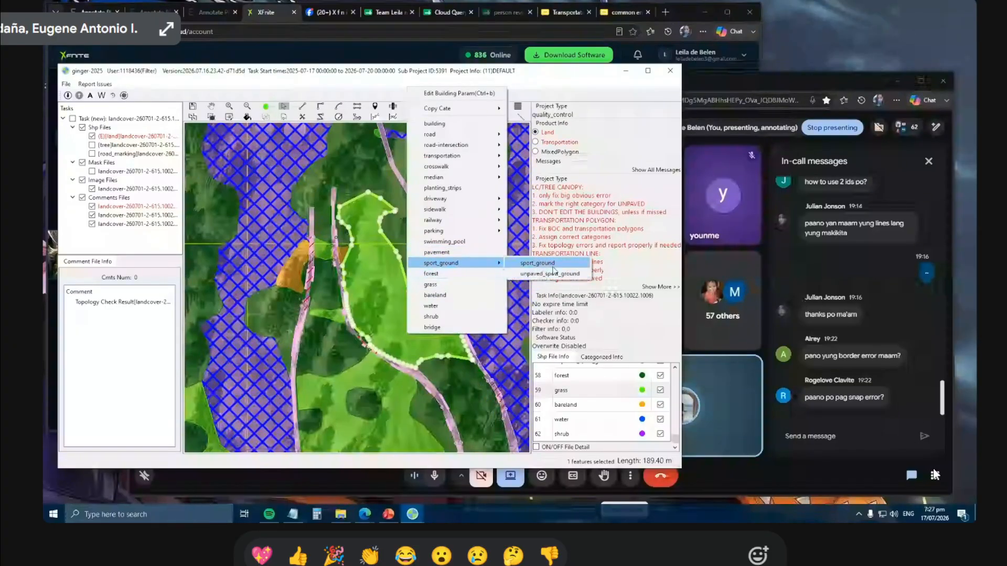
pyautogui.click(553, 266)
# Compare the relabelled central fairway and the remaining grass around it with the underlying imagery.
pyautogui.press('space')
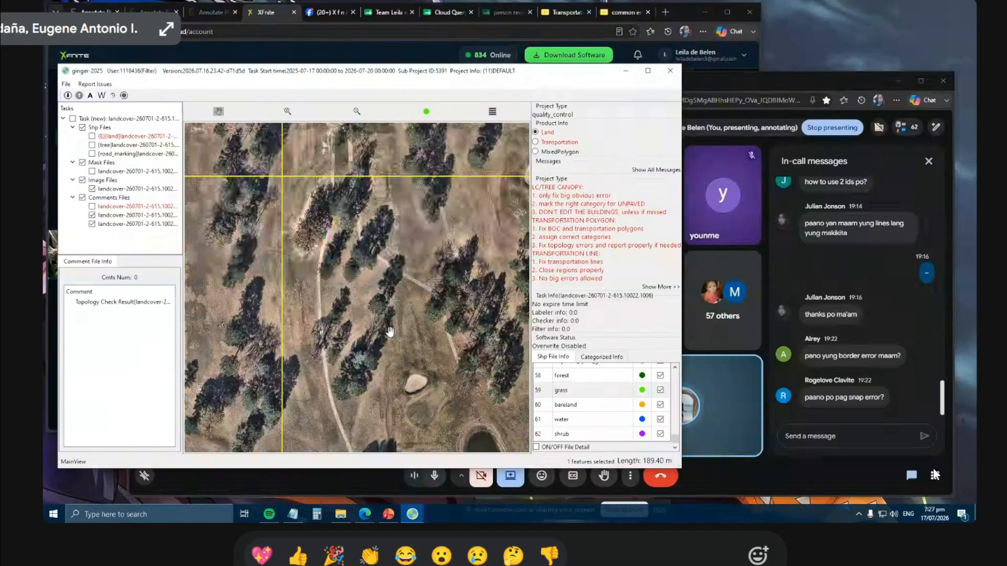
pyautogui.press('space')
pyautogui.scroll(-3, 399, 307)
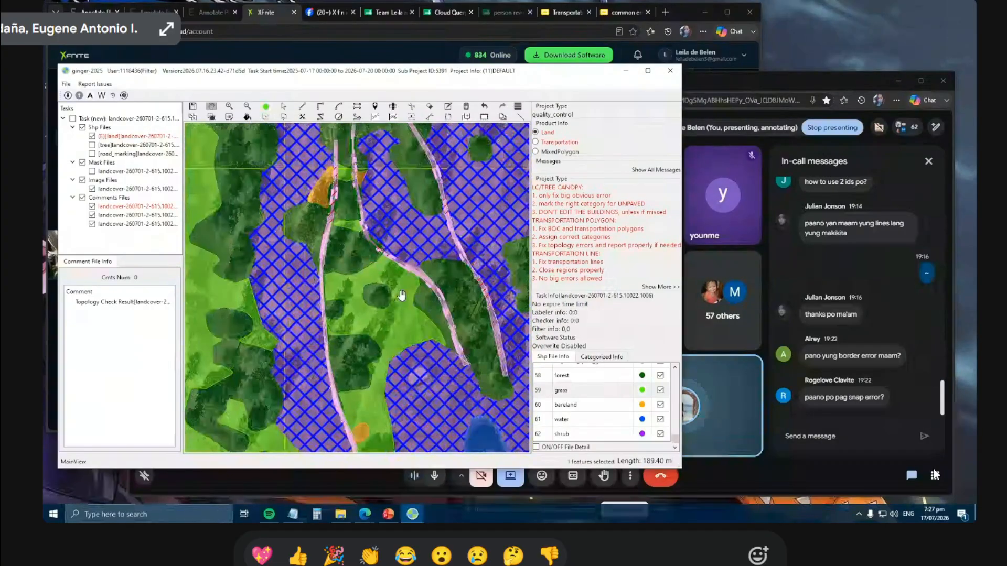
pyautogui.moveTo(422, 296); pyautogui.dragTo(396, 312)
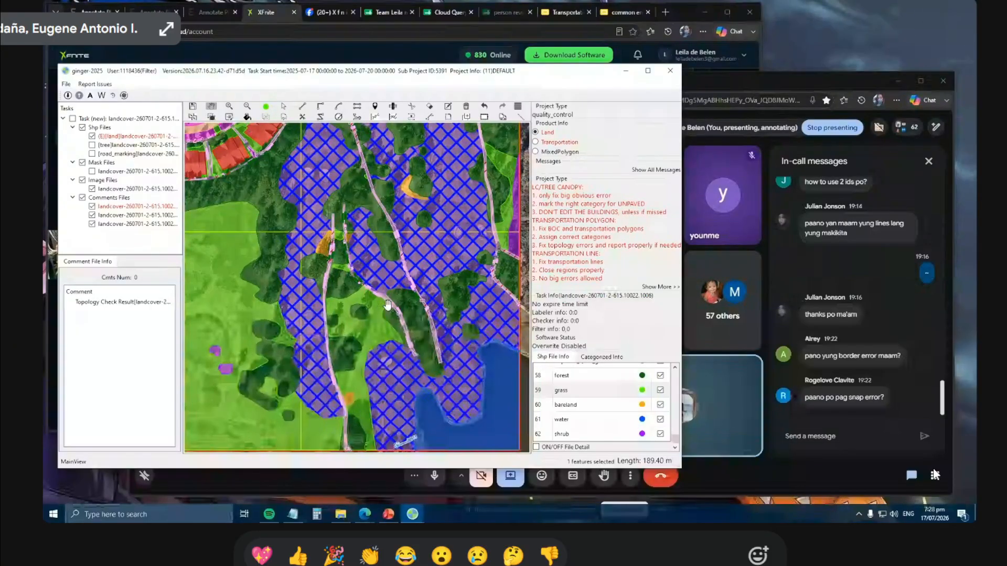
pyautogui.click(768, 474)
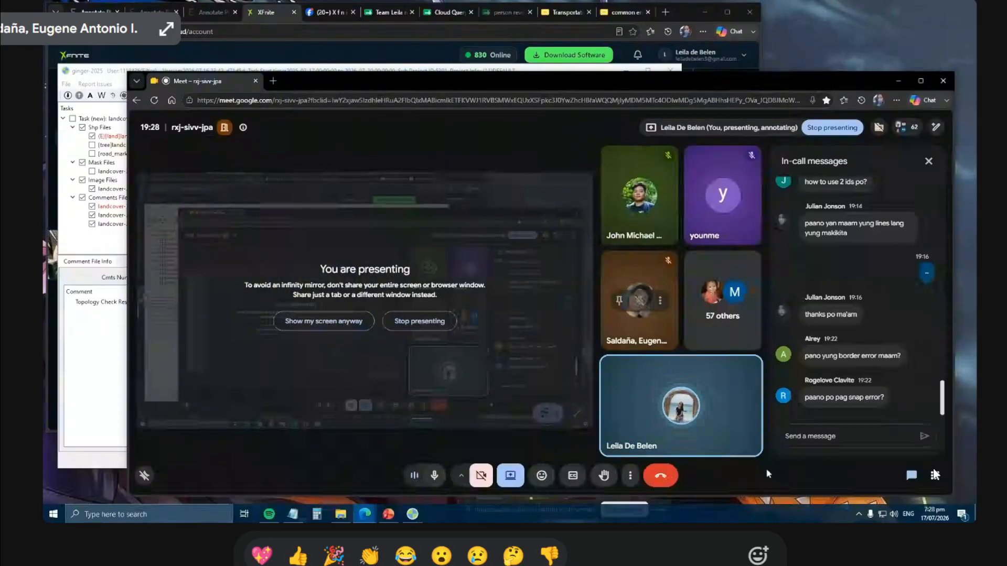
pyautogui.click(100, 398)
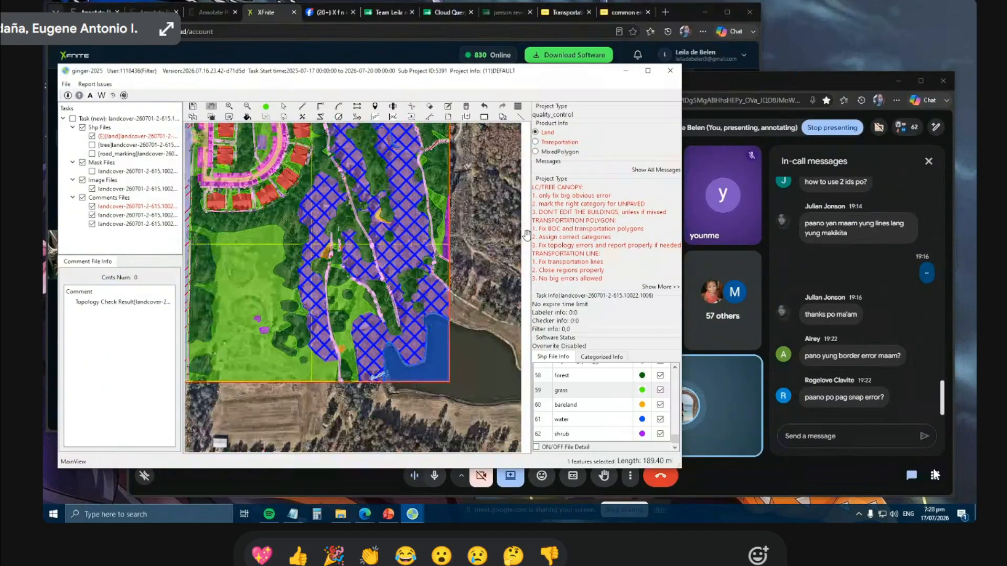
# Examine the western road, parking lots and curved housing block by comparing the land annotations with the bare imagery.
pyautogui.moveTo(278, 207); pyautogui.dragTo(316, 254)
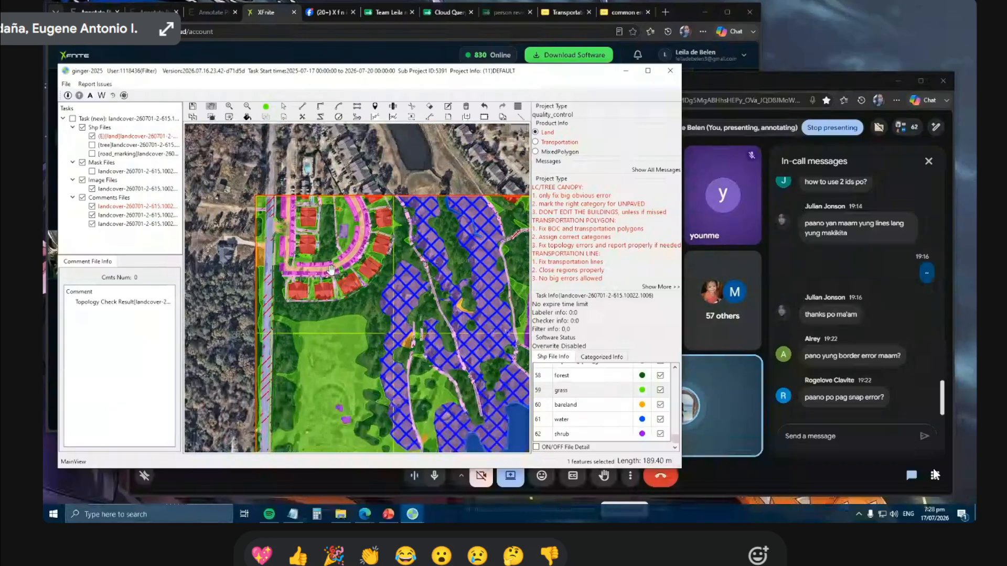
pyautogui.click(92, 136)
pyautogui.press('space')
pyautogui.scroll(1, 255, 215)
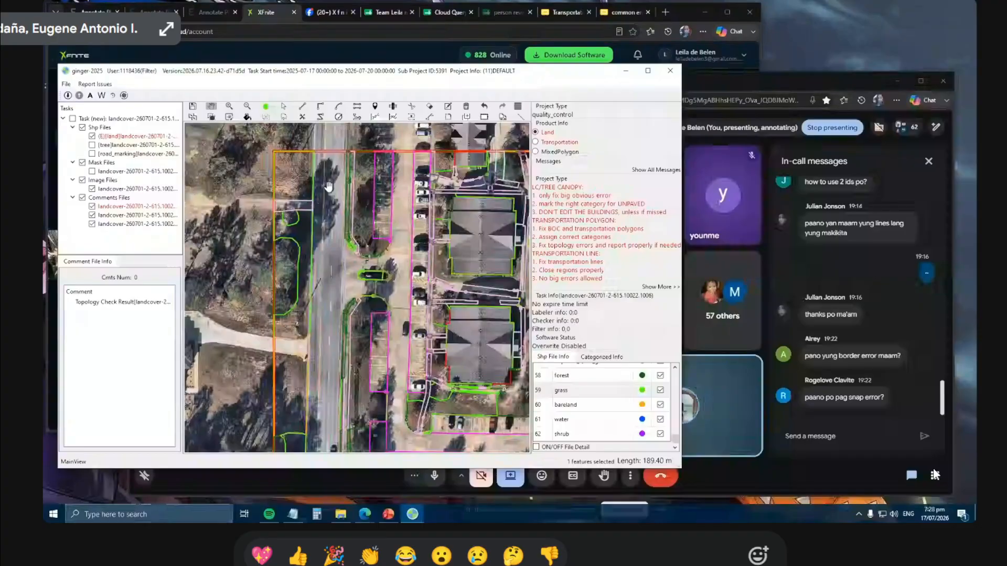
pyautogui.press('space')
pyautogui.press('space')
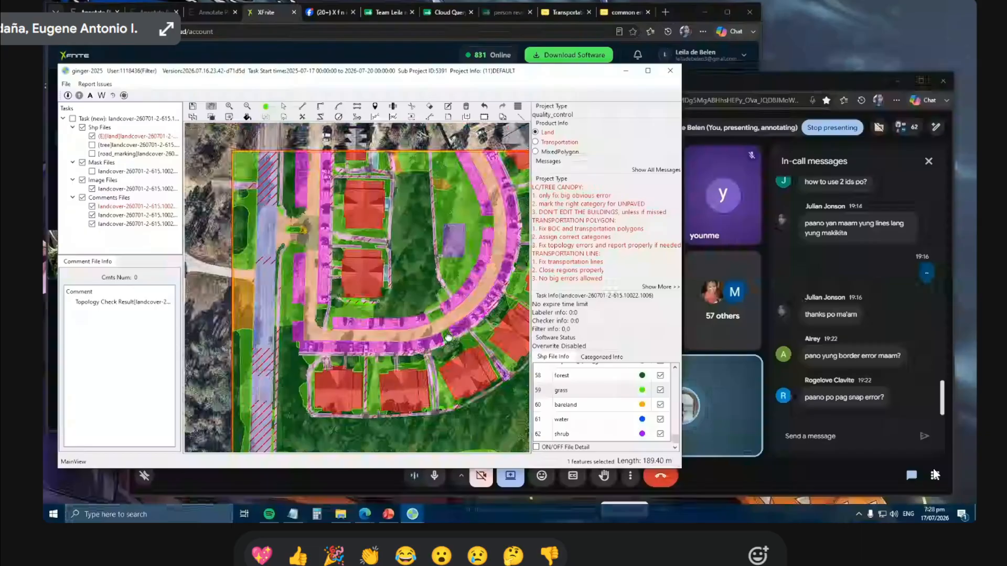
pyautogui.press('space')
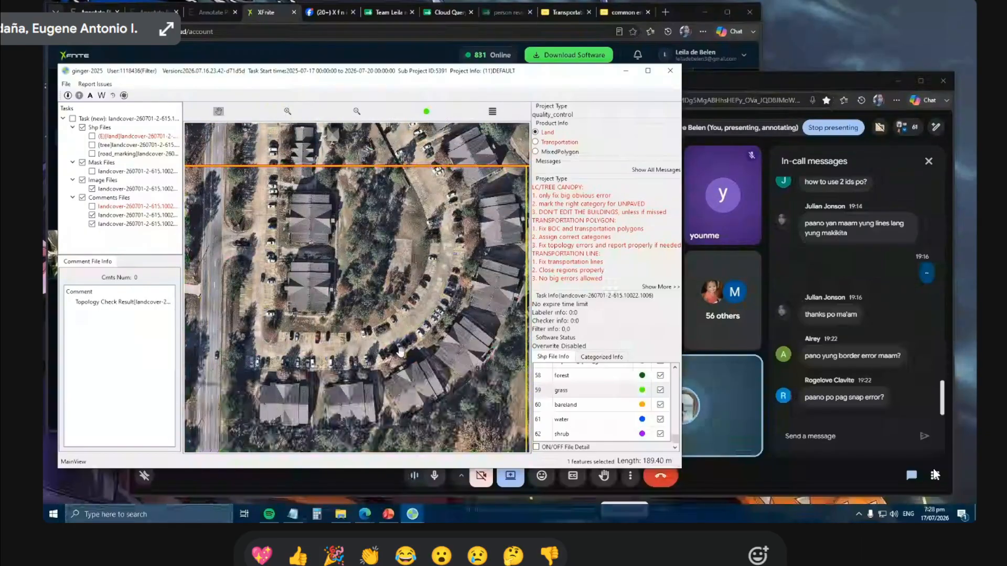
pyautogui.moveTo(375, 374); pyautogui.dragTo(394, 335)
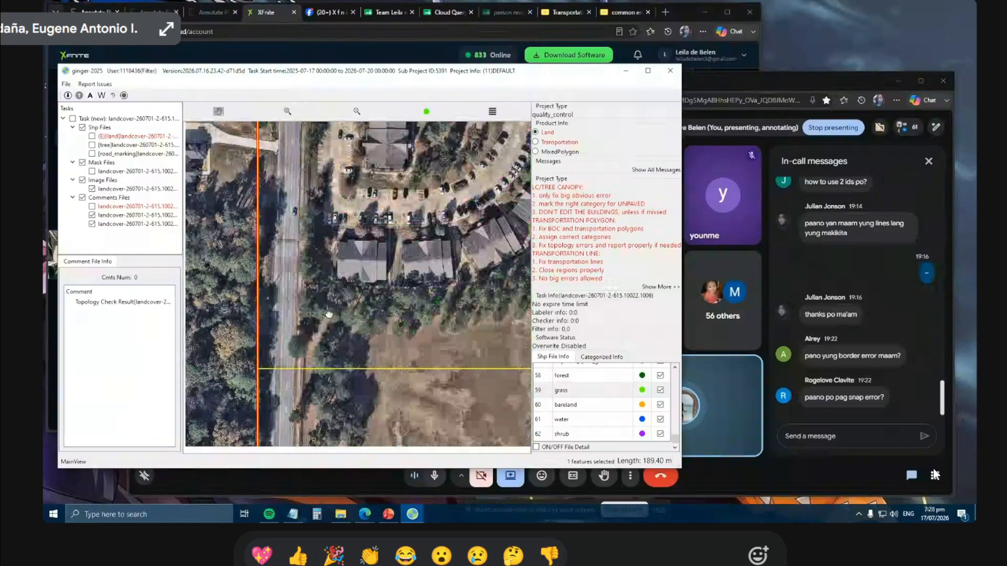
pyautogui.moveTo(328, 315); pyautogui.dragTo(331, 217)
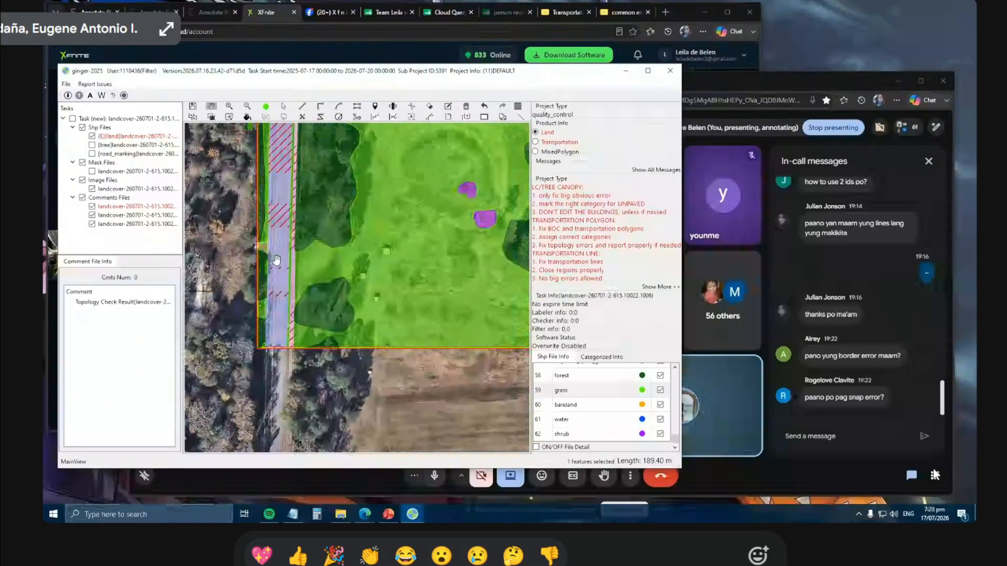
# Examine the golf course from the pond to the northern boundary, with and without the land annotations.
pyautogui.press('space')
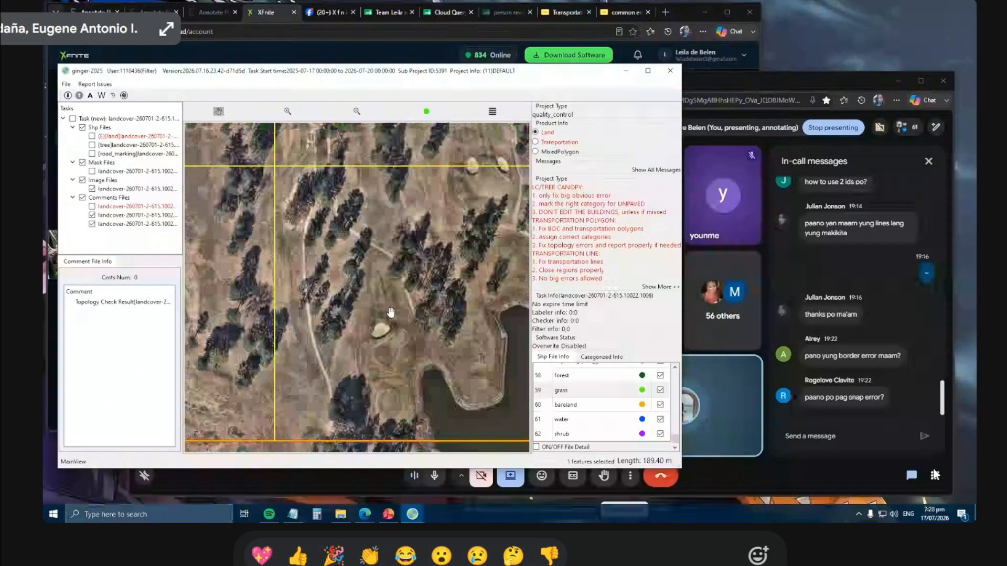
pyautogui.press('space')
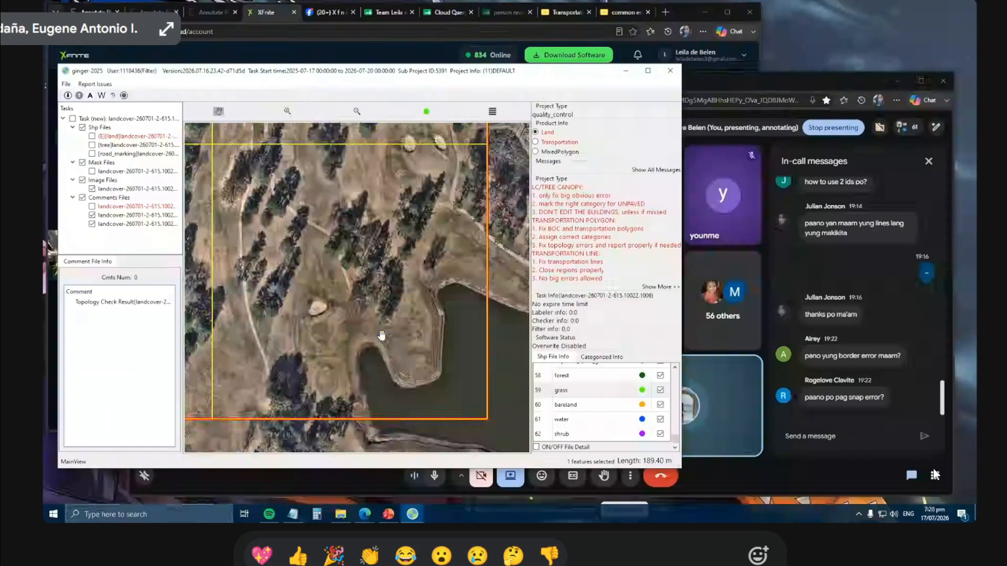
pyautogui.scroll(2, 371, 325)
pyautogui.press('space')
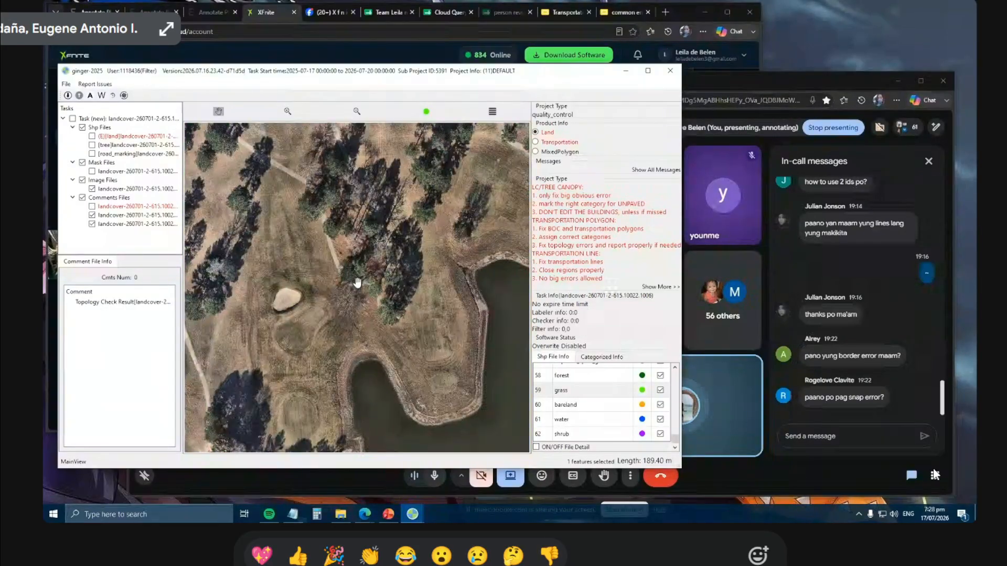
pyautogui.scroll(-2, 364, 287)
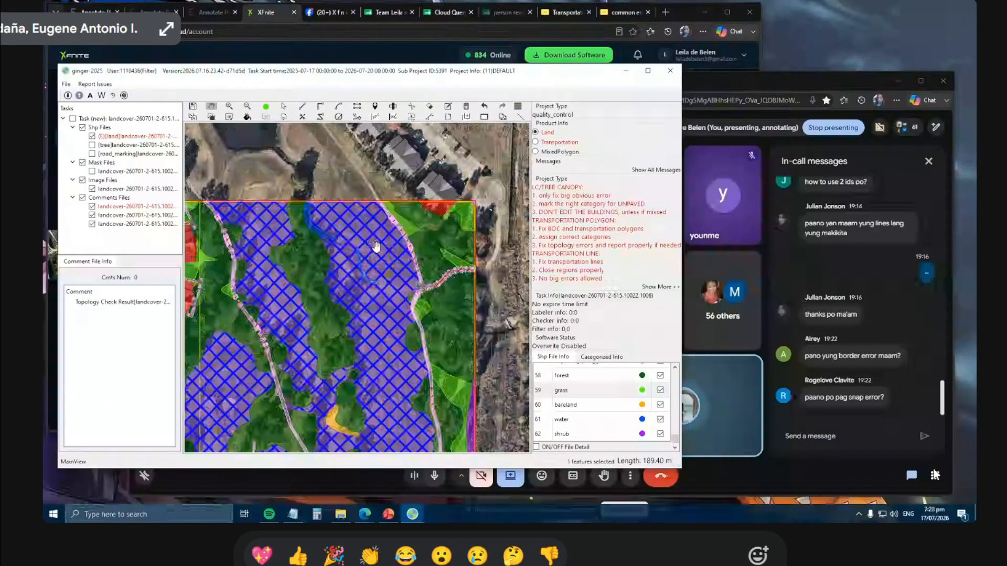
pyautogui.press('space')
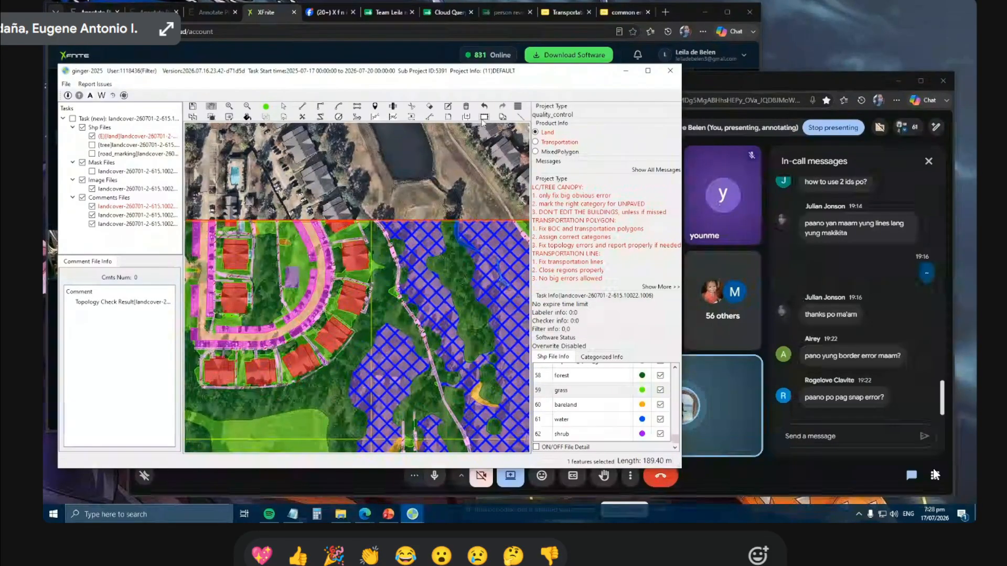
# Switch the product info to MixedPolygon, return it to Land, and view the fairways beside the housing block.
pyautogui.click(535, 152)
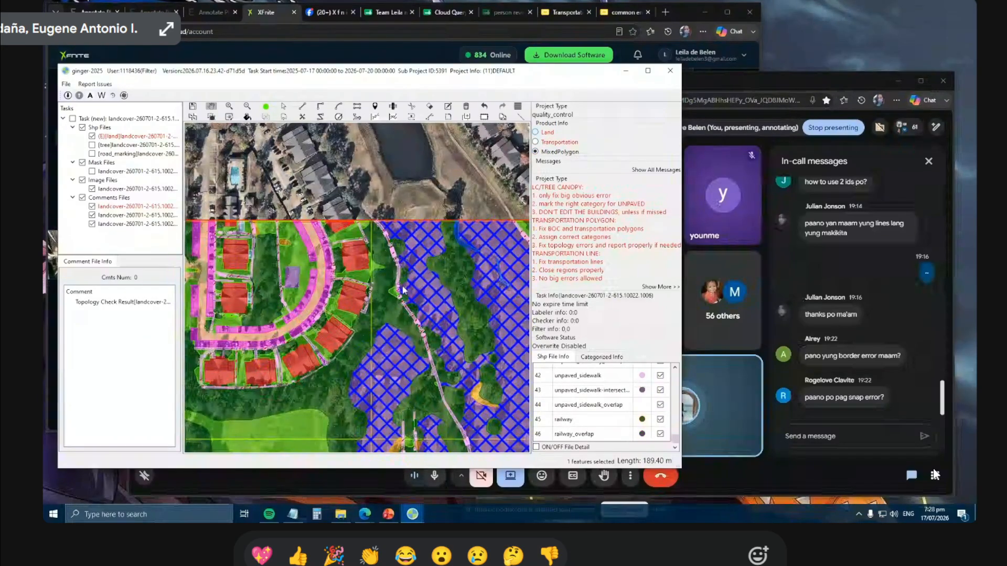
pyautogui.click(536, 132)
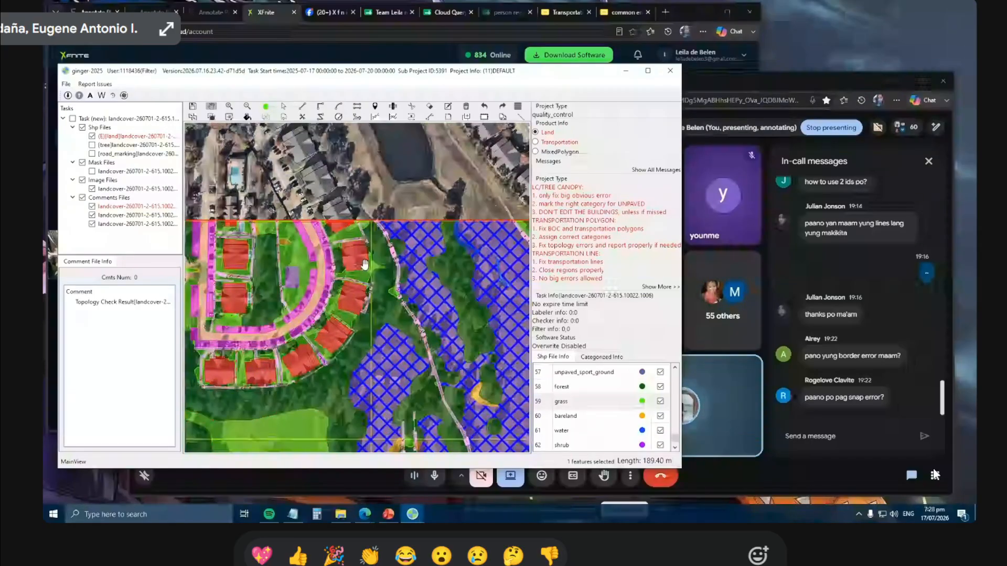
pyautogui.moveTo(493, 436); pyautogui.dragTo(494, 335)
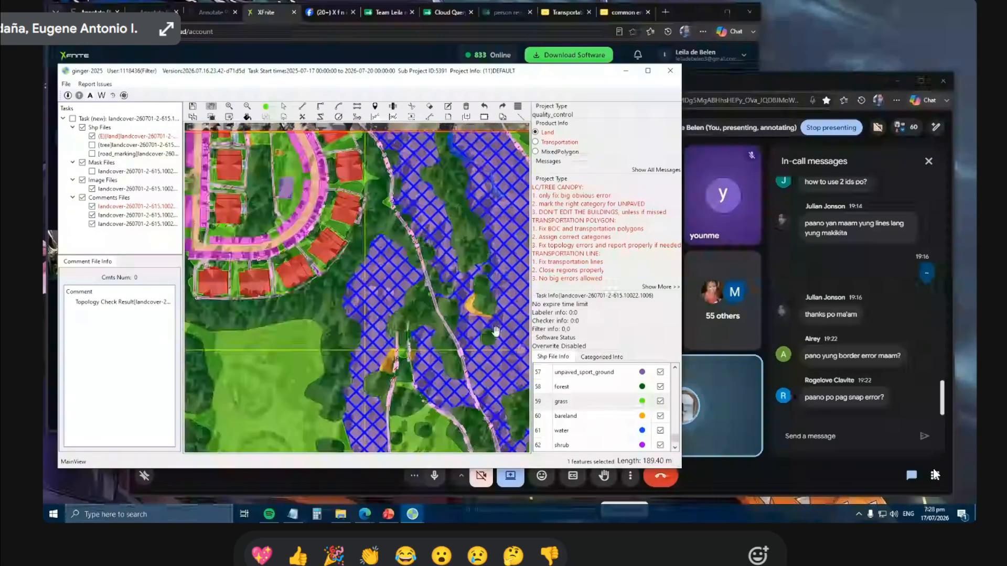
pyautogui.scroll(-1, 347, 378)
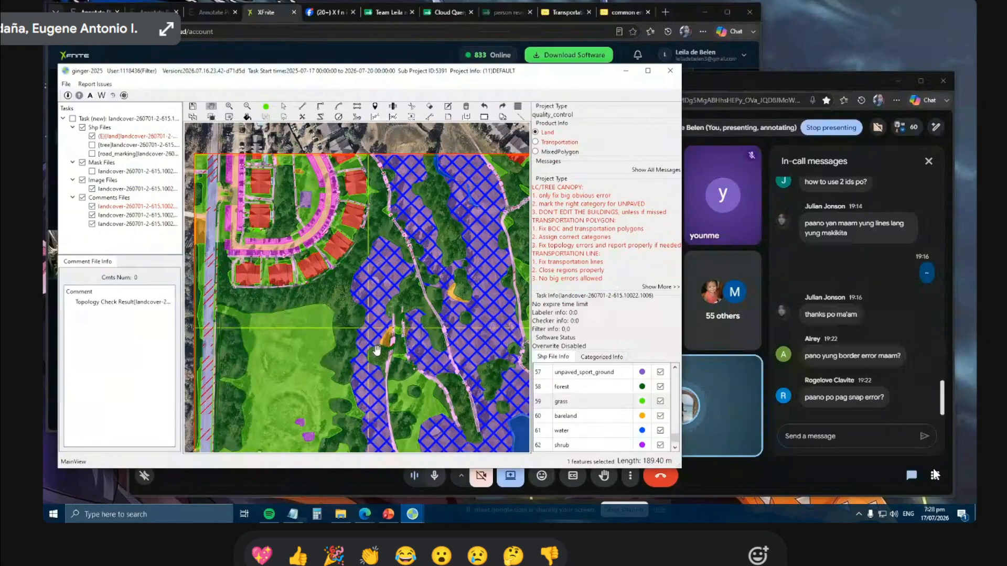
# Make the tree shapefile the active layer and inspect the tree_canopy polygon touching the eastern task boundary above the pond.
pyautogui.press('Tab')
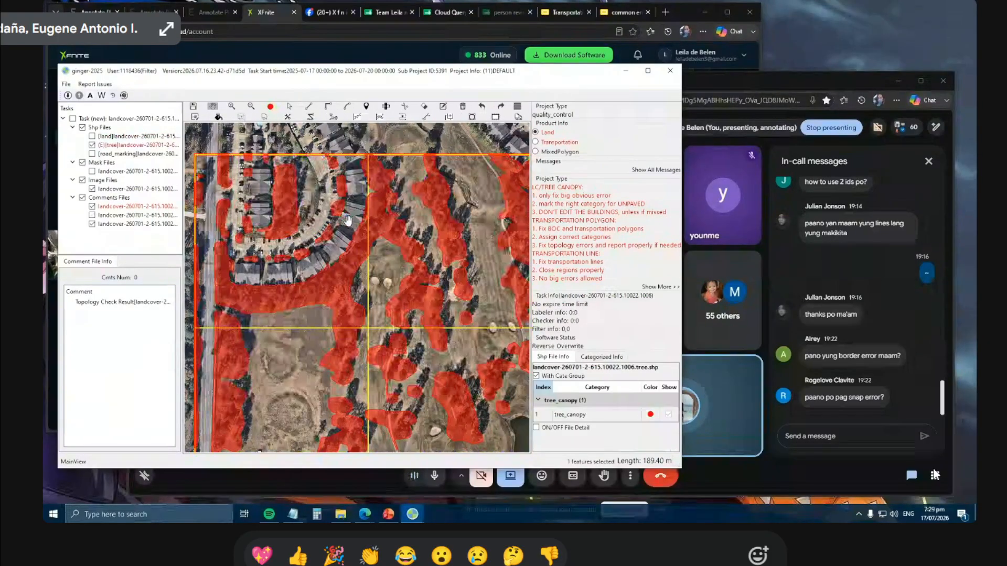
pyautogui.scroll(-2, 377, 350)
pyautogui.moveTo(423, 326); pyautogui.dragTo(404, 319)
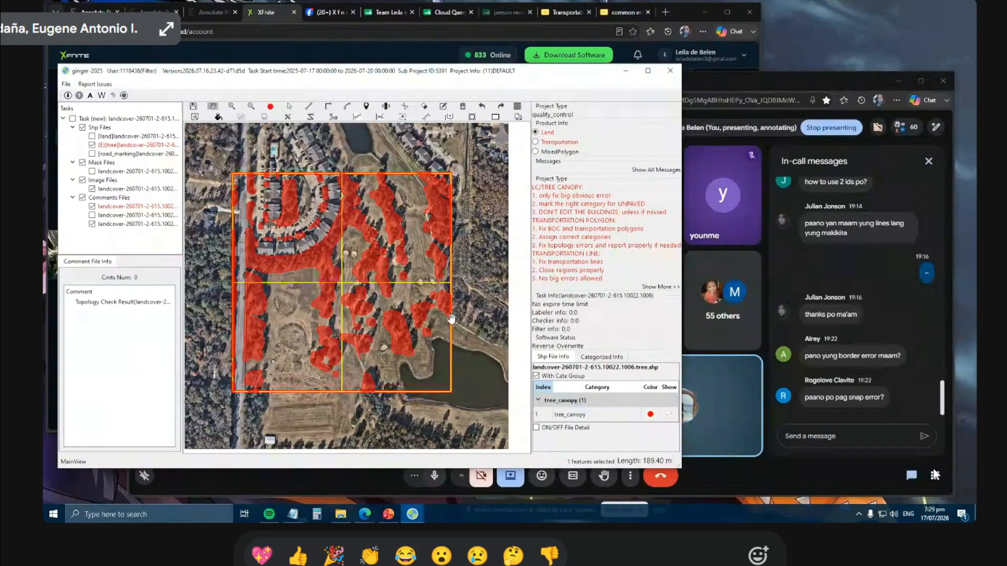
pyautogui.scroll(2, 452, 316)
pyautogui.scroll(2, 450, 313)
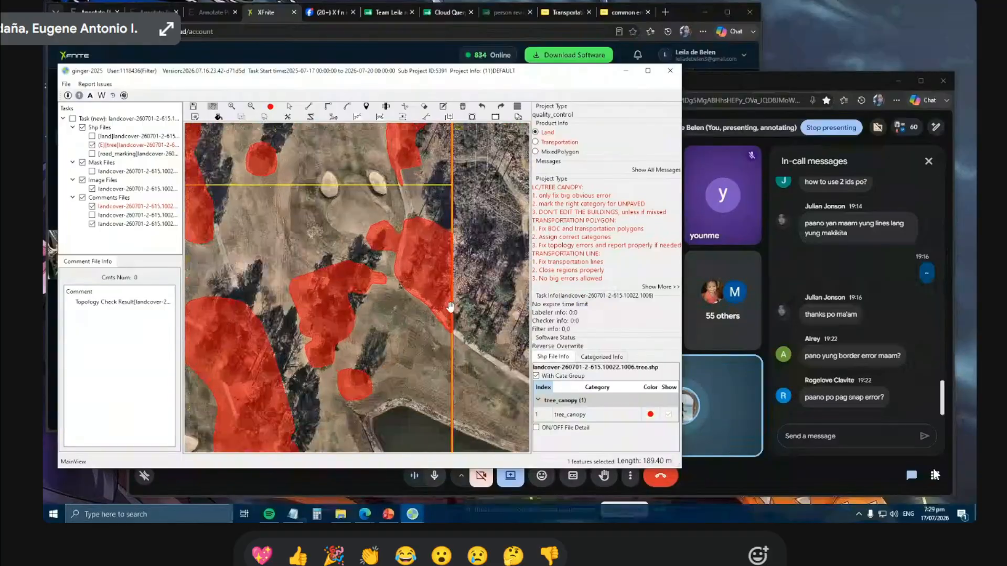
pyautogui.scroll(1, 440, 285)
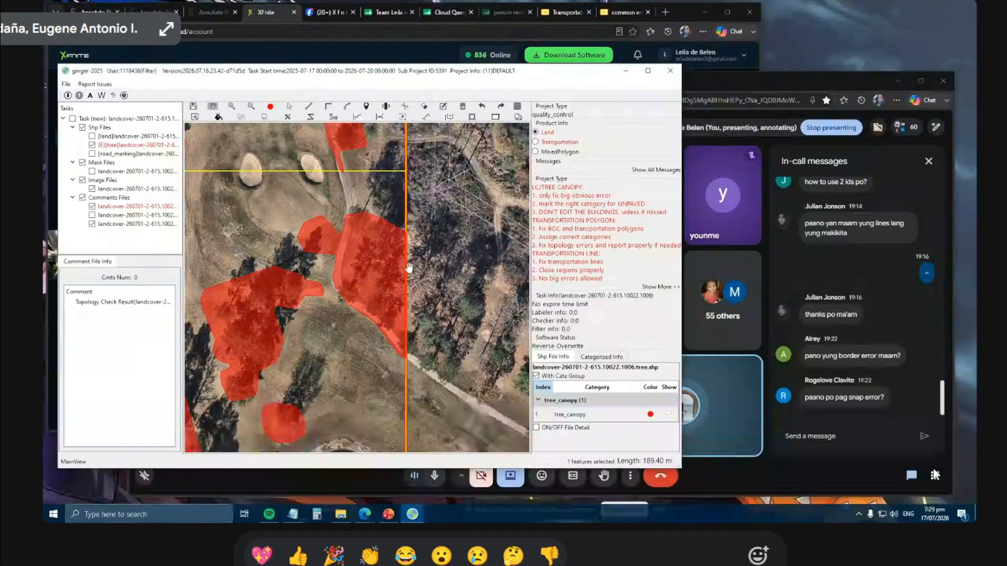
pyautogui.scroll(1, 405, 269)
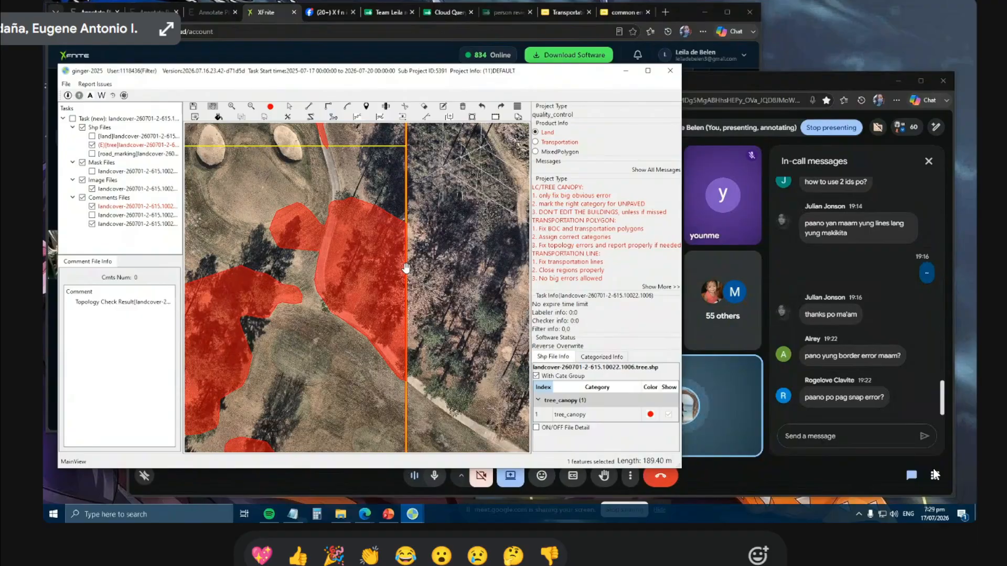
pyautogui.scroll(2, 403, 278)
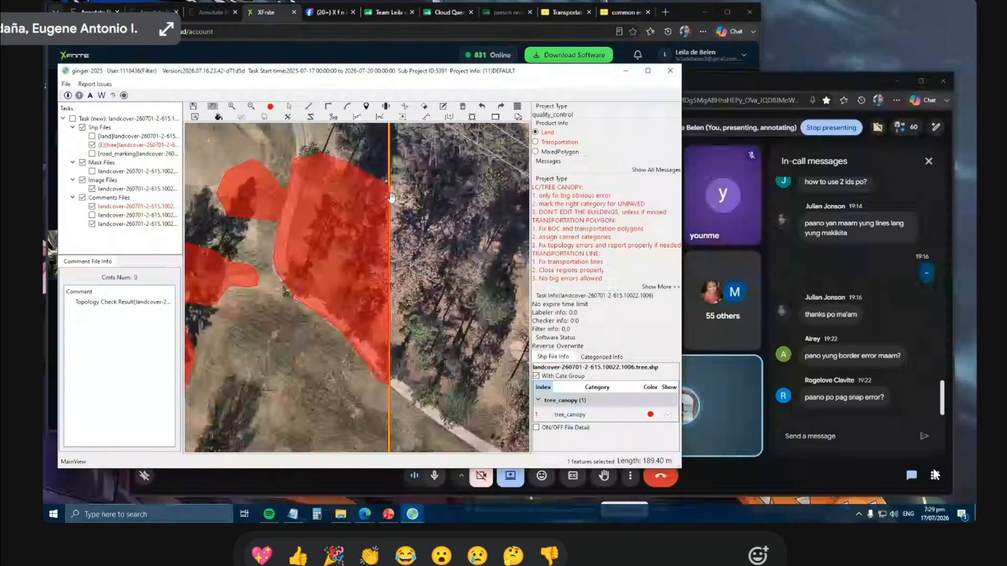
# Try to extend the tree_canopy polygon past the eastern task border over the adjoining trees, and undo the extension.
pyautogui.moveTo(400, 248); pyautogui.dragTo(389, 249)
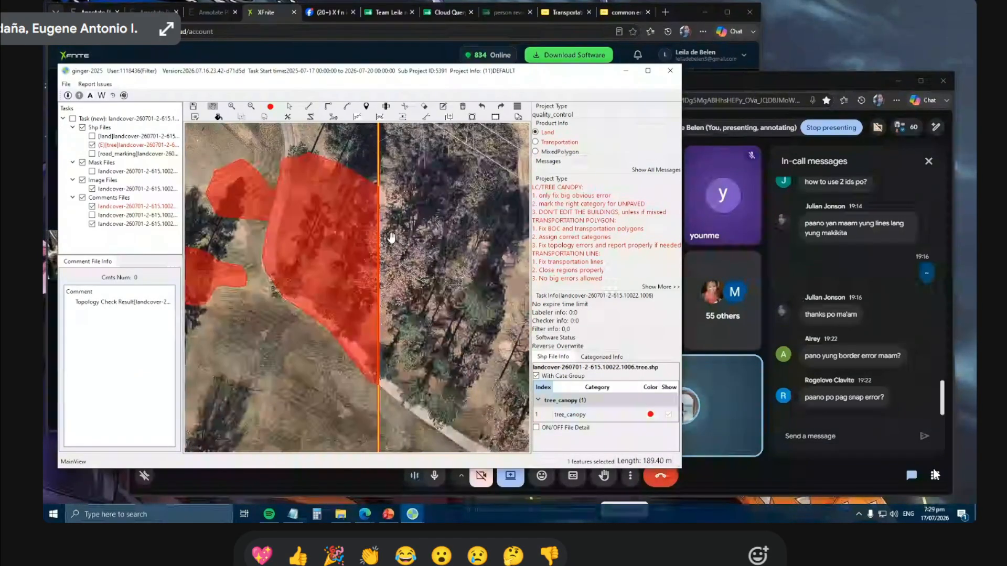
pyautogui.click(379, 187)
pyautogui.click(418, 222)
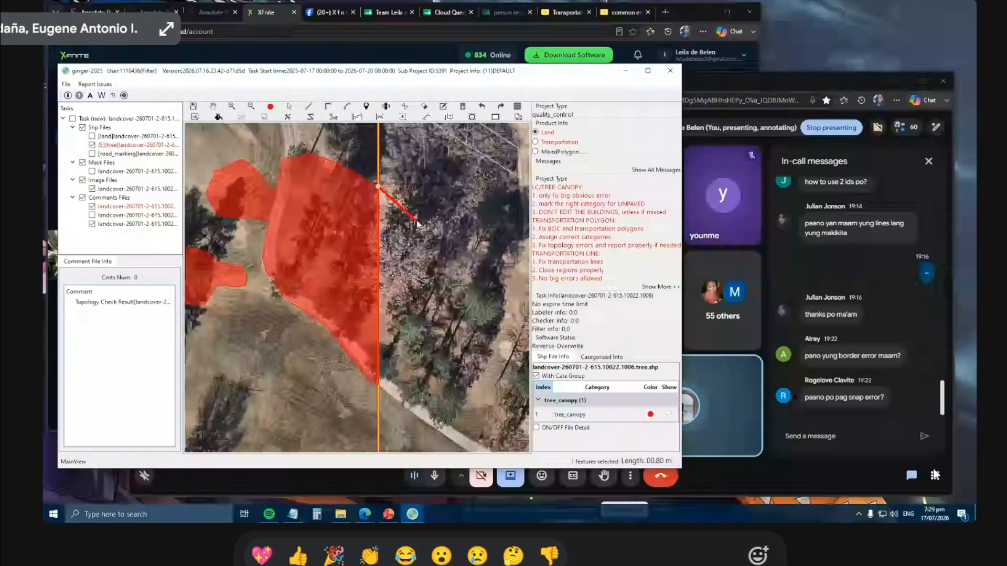
pyautogui.click(423, 246)
pyautogui.click(427, 317)
pyautogui.click(400, 370)
pyautogui.click(379, 386)
pyautogui.rightClick(379, 387)
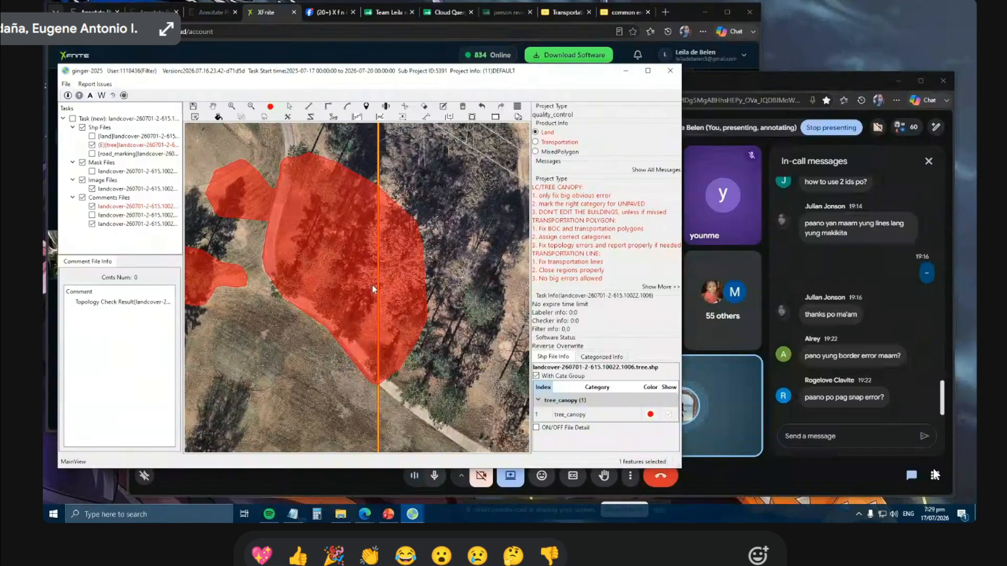
pyautogui.hotkey('ctrl', 'z')
# Try to trim the tree_canopy polygon's eastern edge back inside the task border, and undo the trim.
pyautogui.click(370, 181)
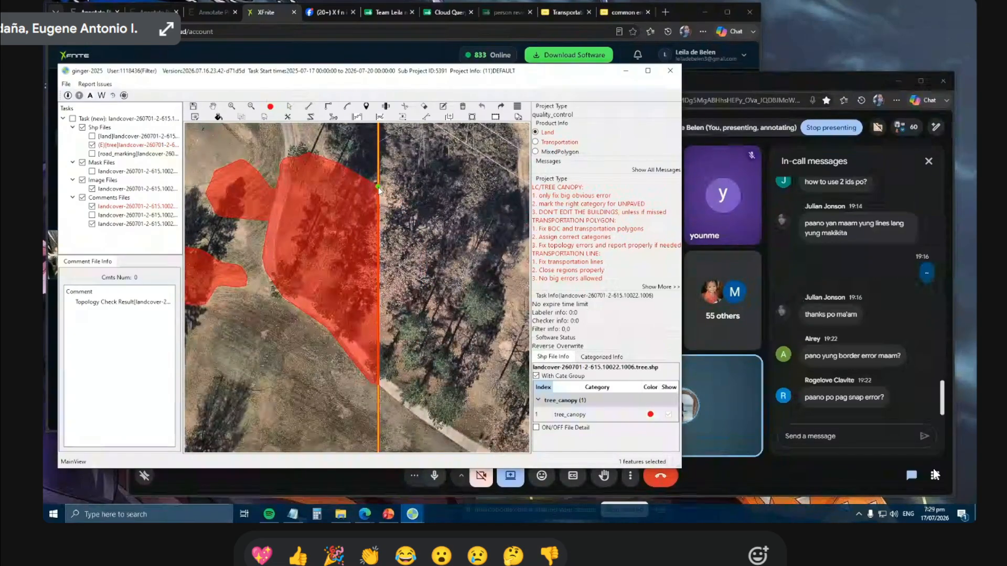
pyautogui.click(360, 287)
pyautogui.click(355, 327)
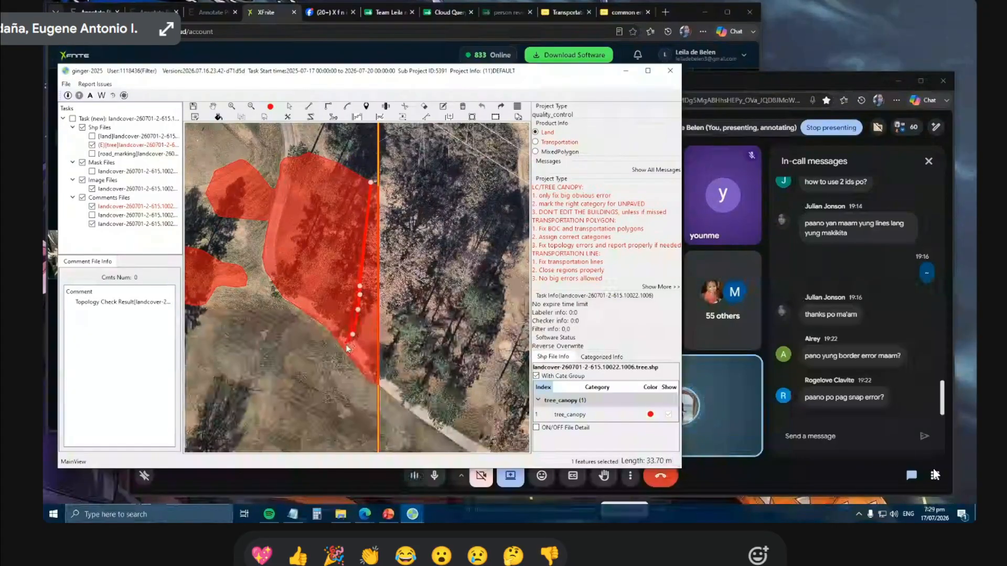
pyautogui.doubleClick(341, 346)
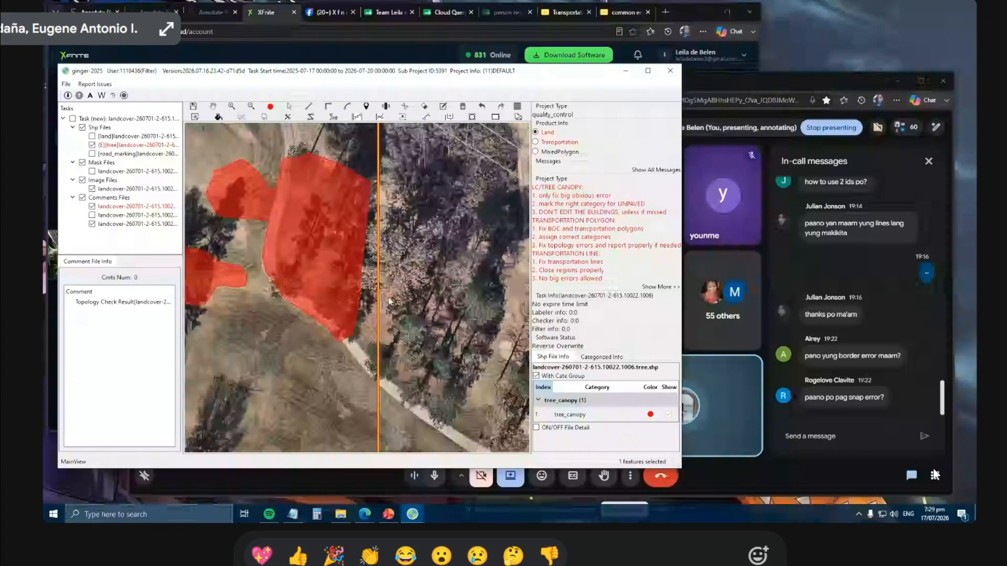
pyautogui.hotkey('ctrl', 'z')
# View the tree canopy around the eastern task border, check the Google Meet call, and return to the annotation window.
pyautogui.scroll(-1, 385, 274)
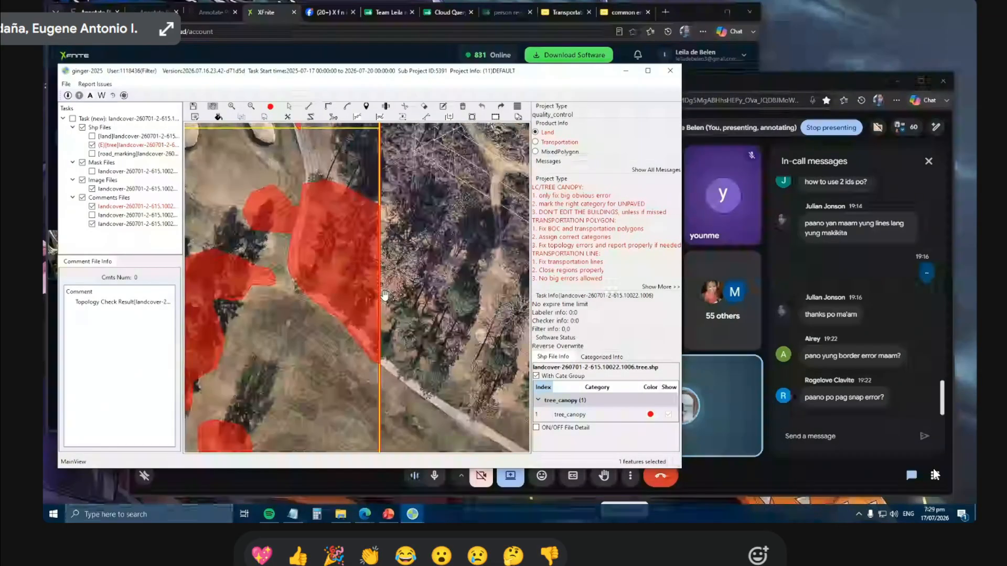
pyautogui.scroll(-1, 376, 313)
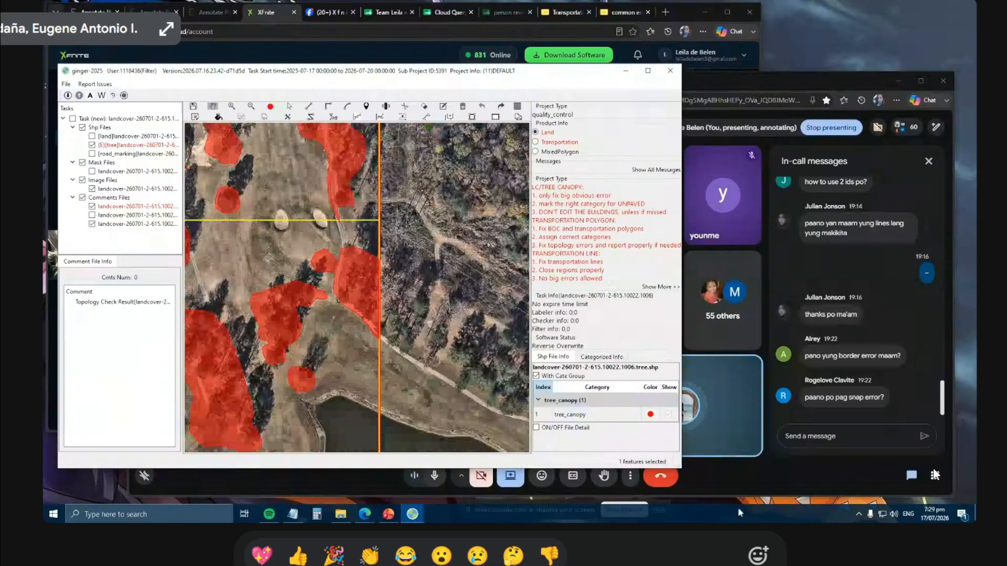
pyautogui.click(747, 485)
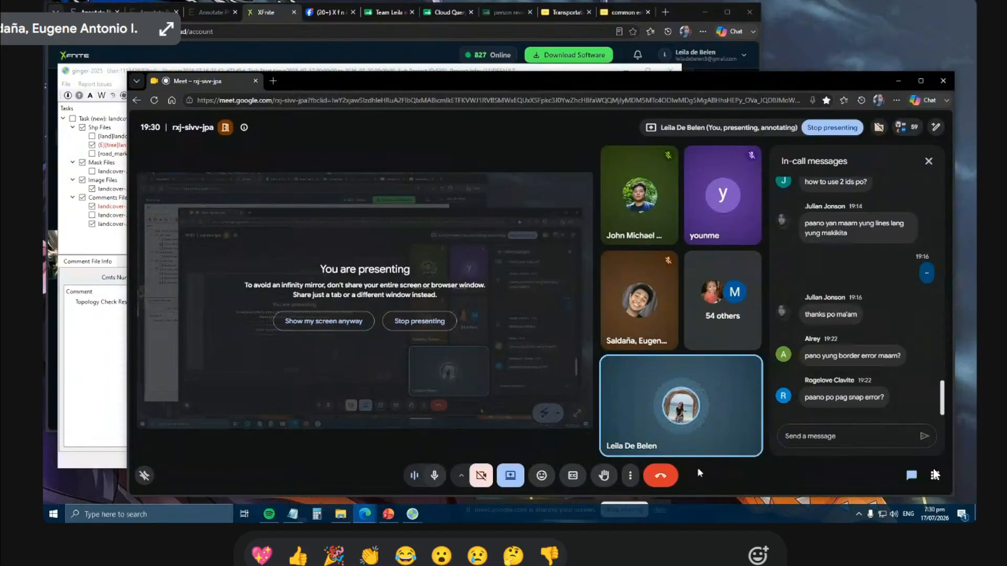
pyautogui.click(78, 394)
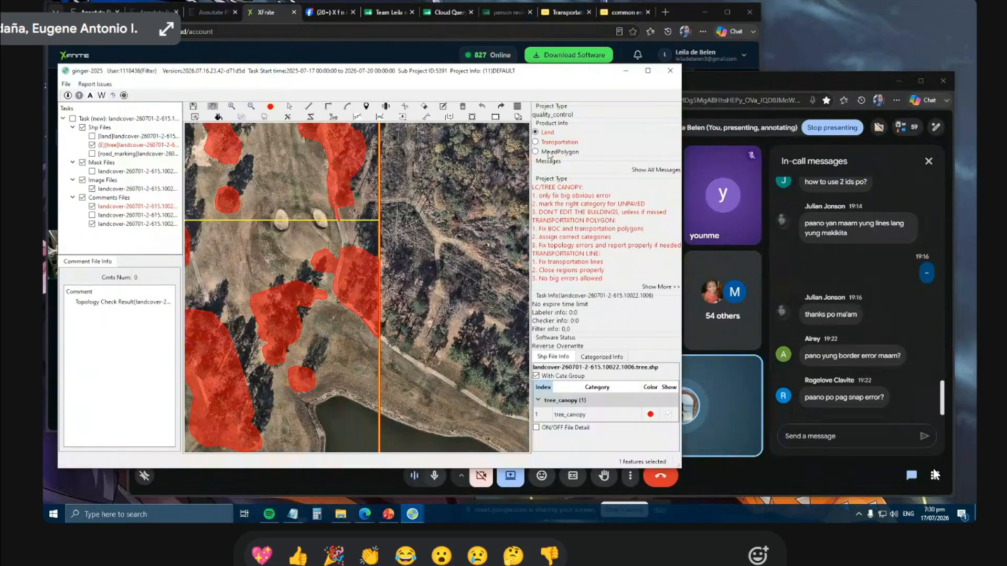
# Switch the product info to Transportation and review its polygon categories from road to planting_strips.
pyautogui.click(536, 142)
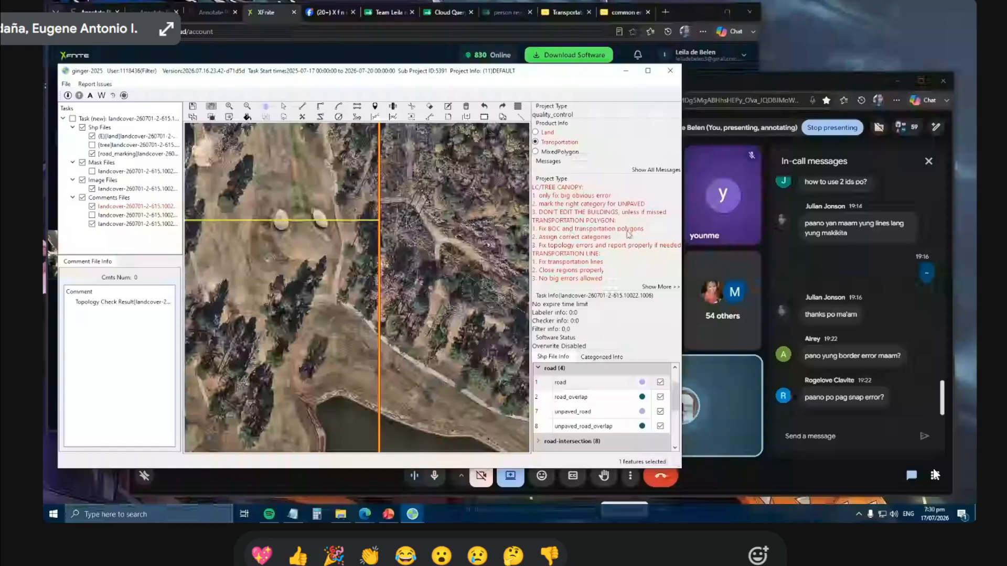
pyautogui.scroll(1, 544, 382)
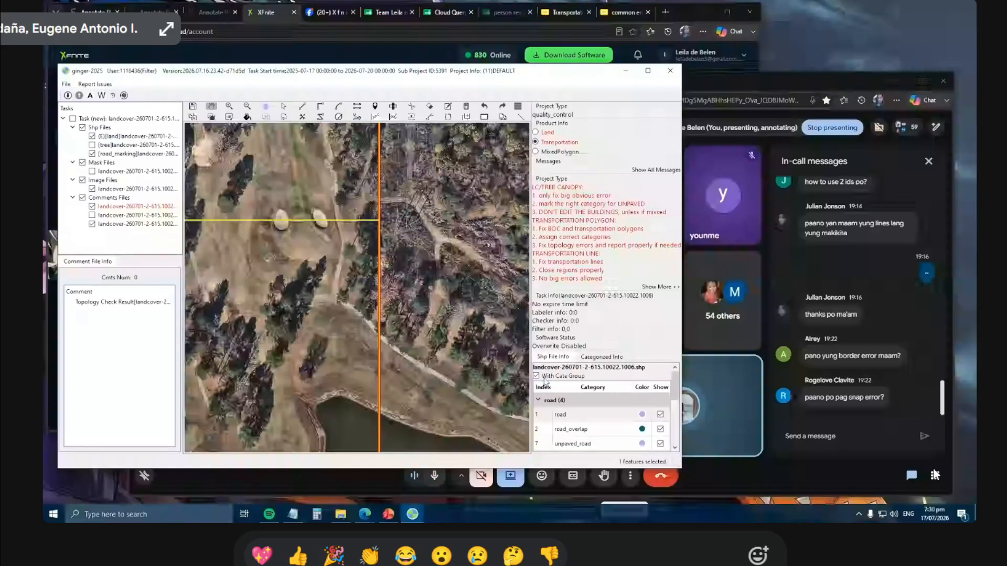
pyautogui.scroll(-5, 536, 379)
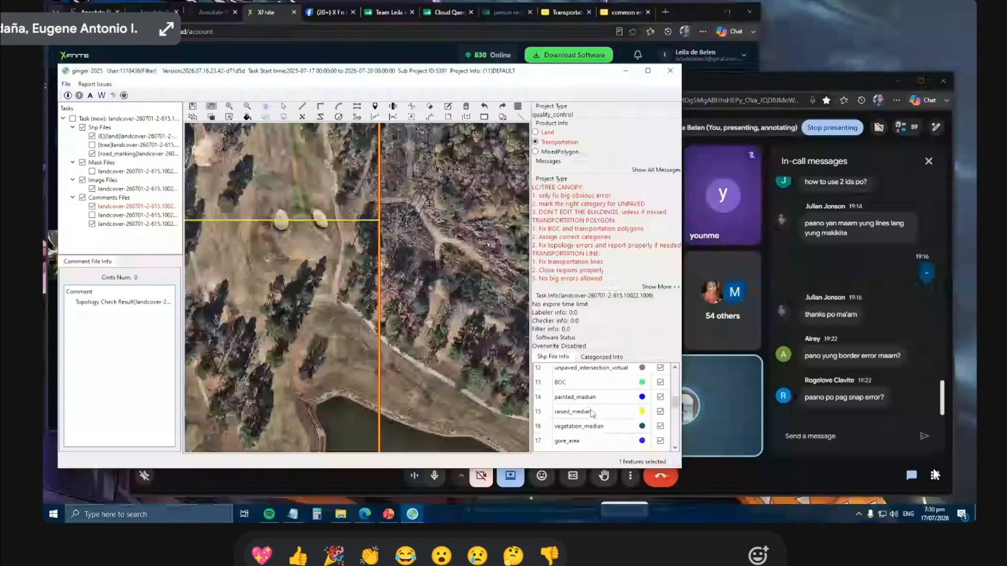
pyautogui.scroll(-1, 603, 411)
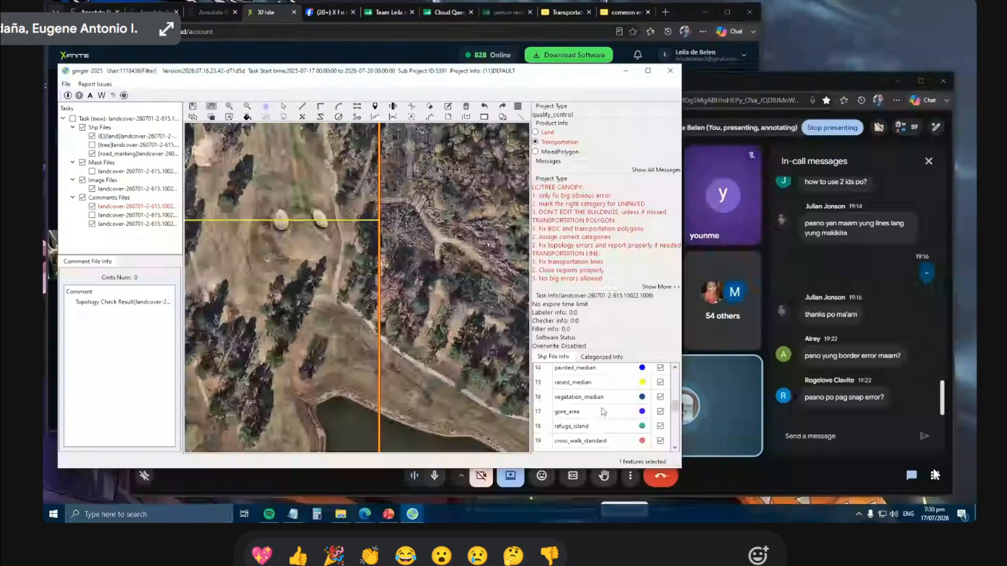
pyautogui.scroll(-1, 603, 411)
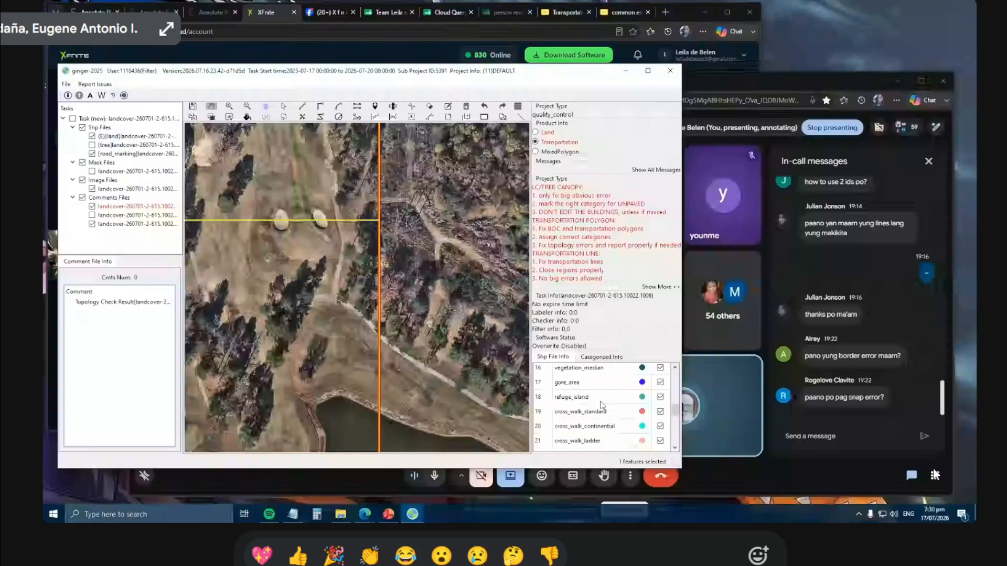
pyautogui.scroll(-2, 601, 404)
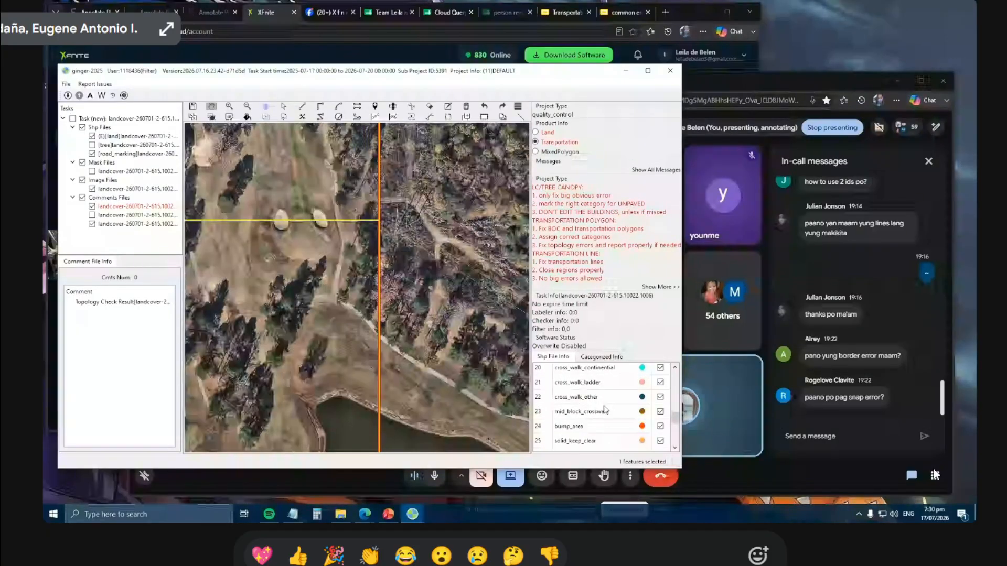
pyautogui.scroll(-1, 604, 409)
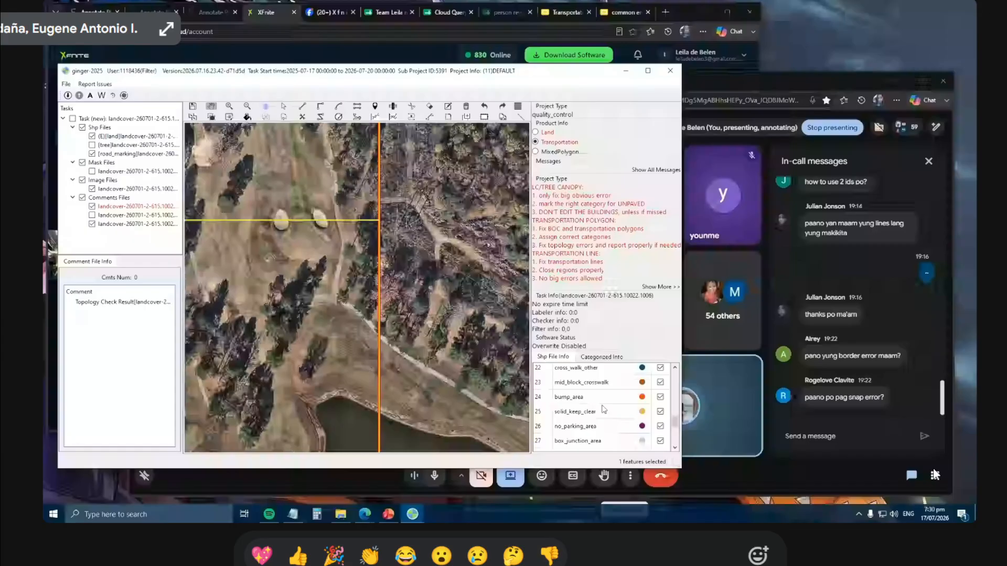
pyautogui.scroll(-5, 604, 409)
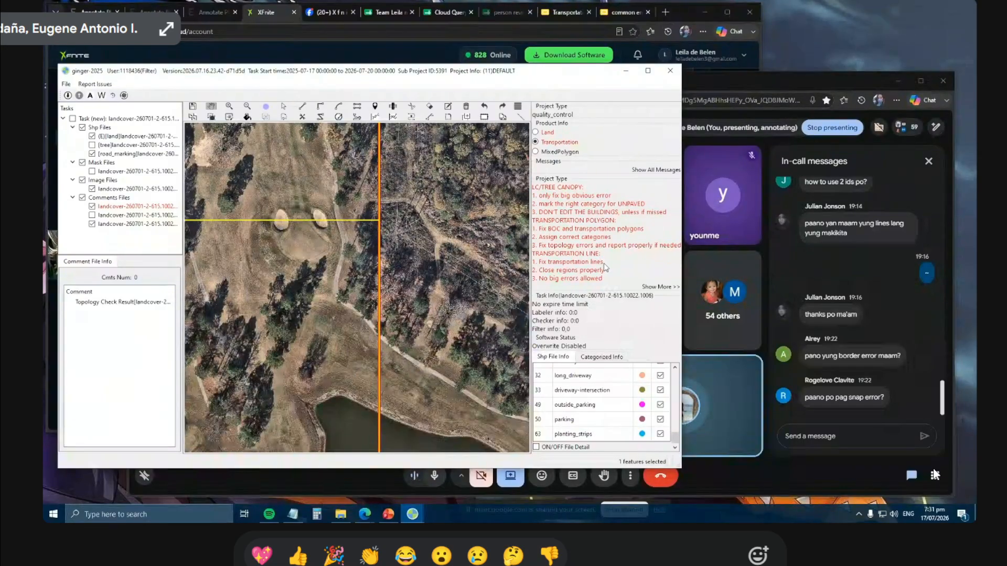
# Examine the transportation polygons on the western road and the curved parking area.
pyautogui.scroll(-2, 378, 257)
pyautogui.moveTo(315, 257); pyautogui.dragTo(414, 236)
pyautogui.moveTo(252, 220); pyautogui.dragTo(410, 226)
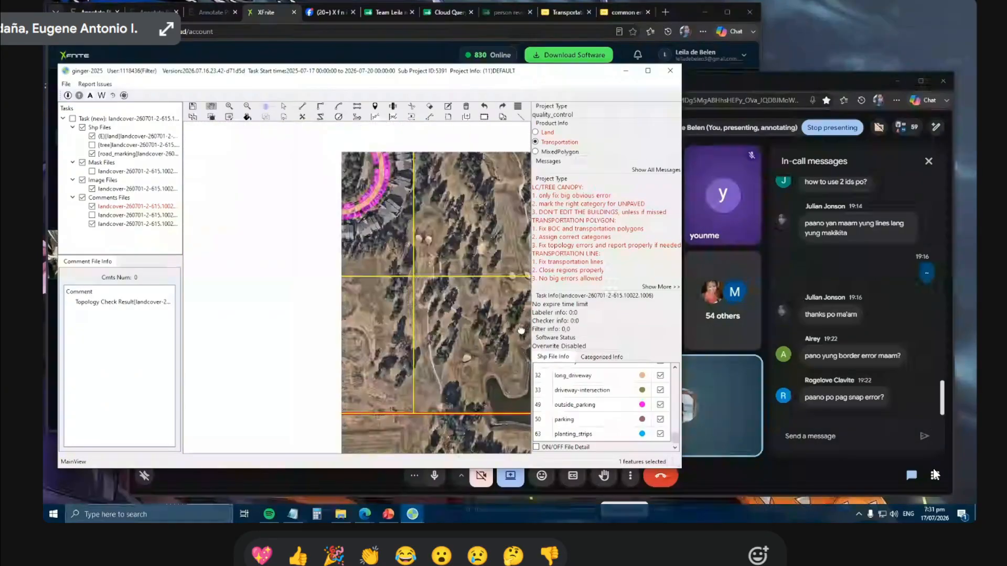
pyautogui.moveTo(341, 207); pyautogui.dragTo(367, 226)
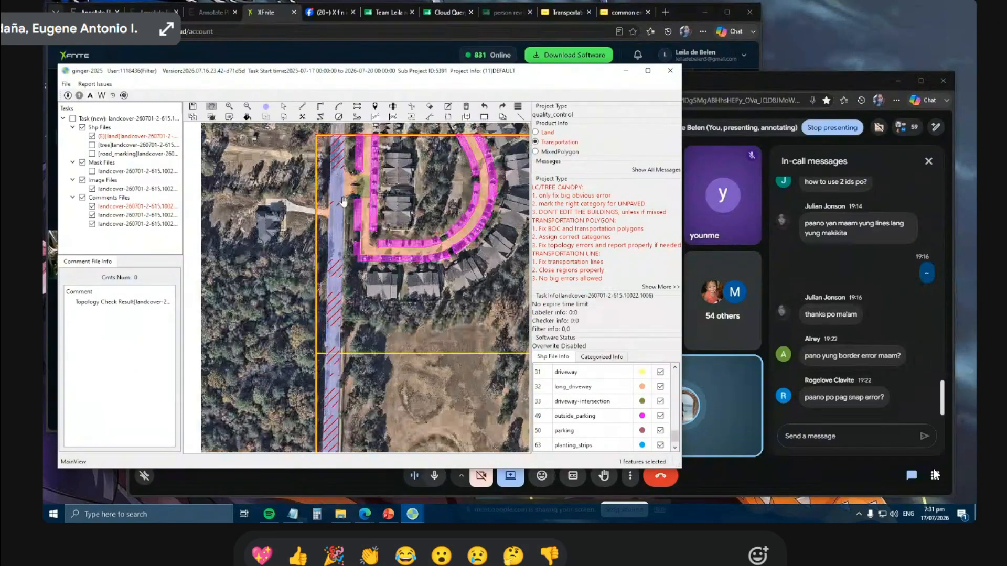
# Make the road_marking shapefile the active layer and inspect the lane and cut lines along the western road and its parking entrance.
pyautogui.press('Tab')
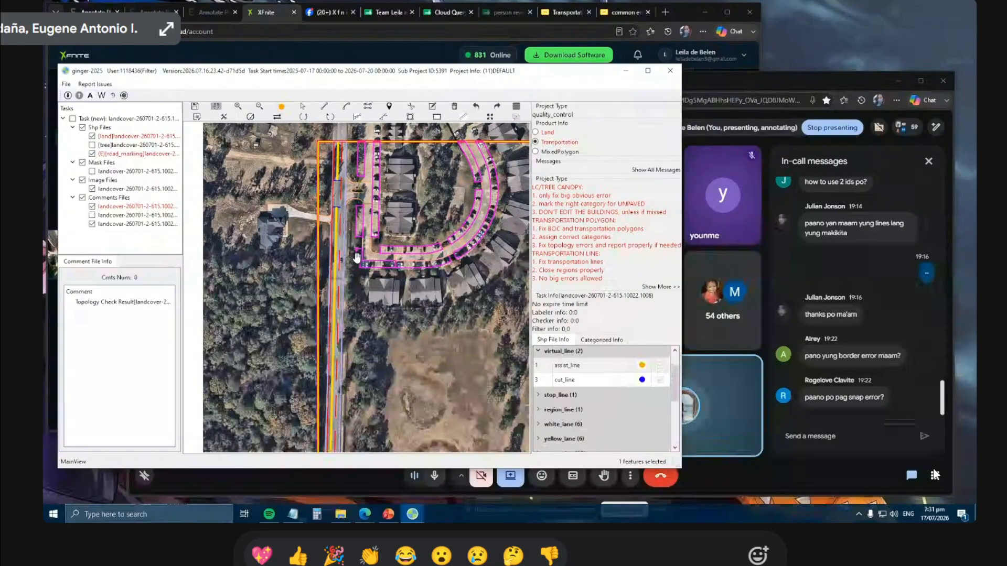
pyautogui.moveTo(356, 409); pyautogui.dragTo(361, 253)
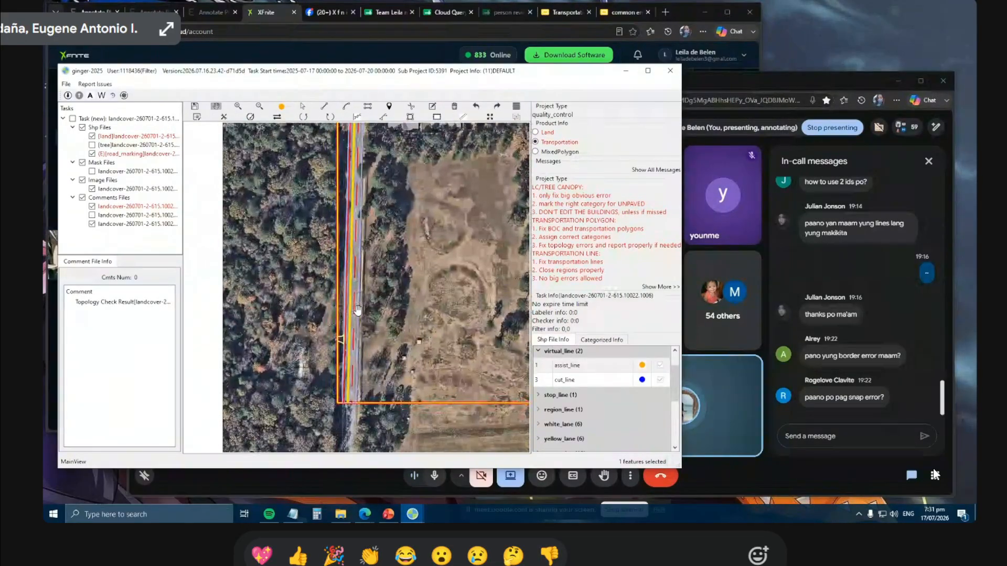
pyautogui.moveTo(355, 344); pyautogui.dragTo(362, 438)
pyautogui.moveTo(362, 265); pyautogui.dragTo(338, 438)
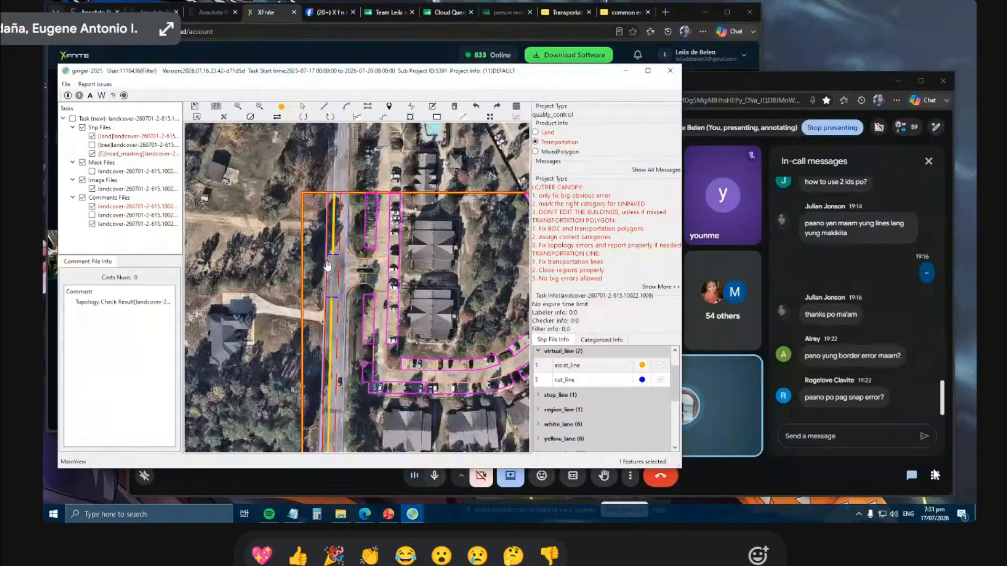
pyautogui.scroll(4, 328, 275)
pyautogui.scroll(-3, 365, 310)
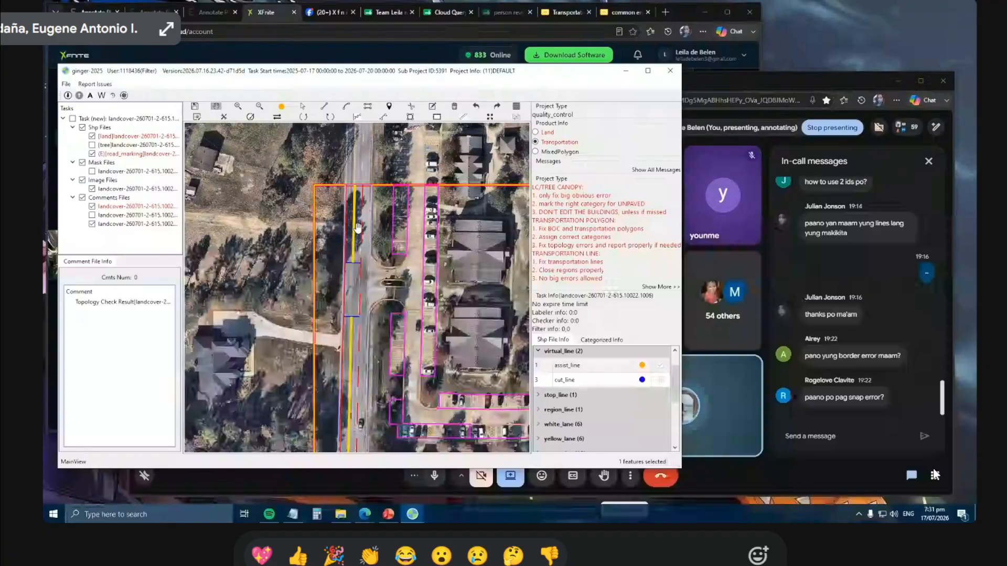
pyautogui.scroll(3, 359, 231)
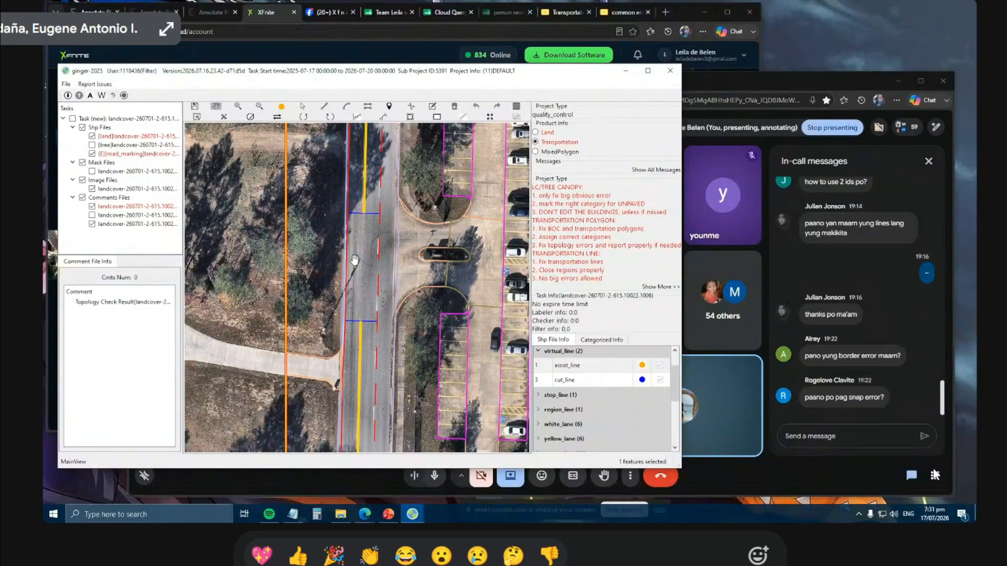
# Check the call messages, and inspect the western road and parking polygons with the land shapefile as the active layer.
pyautogui.click(894, 314)
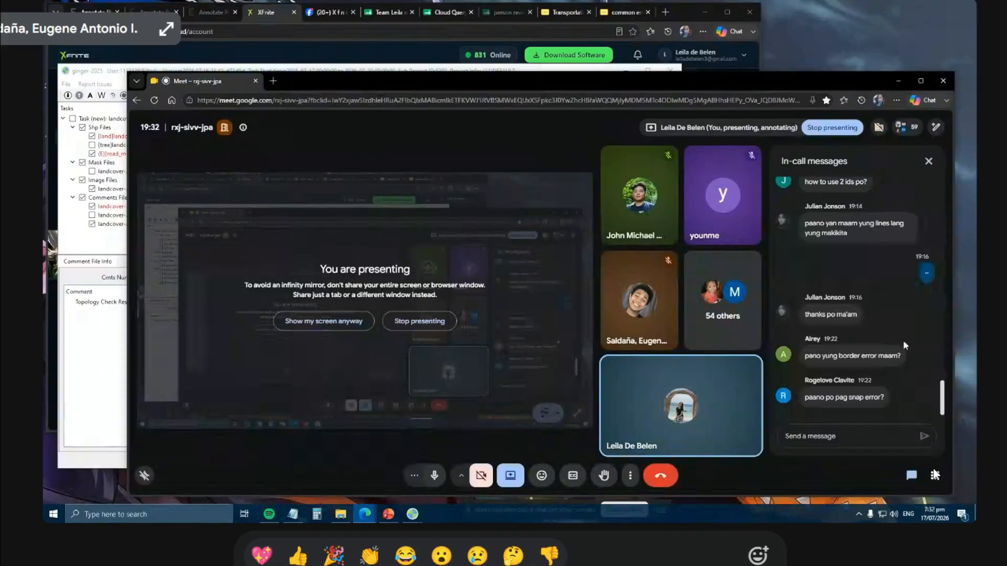
pyautogui.click(78, 389)
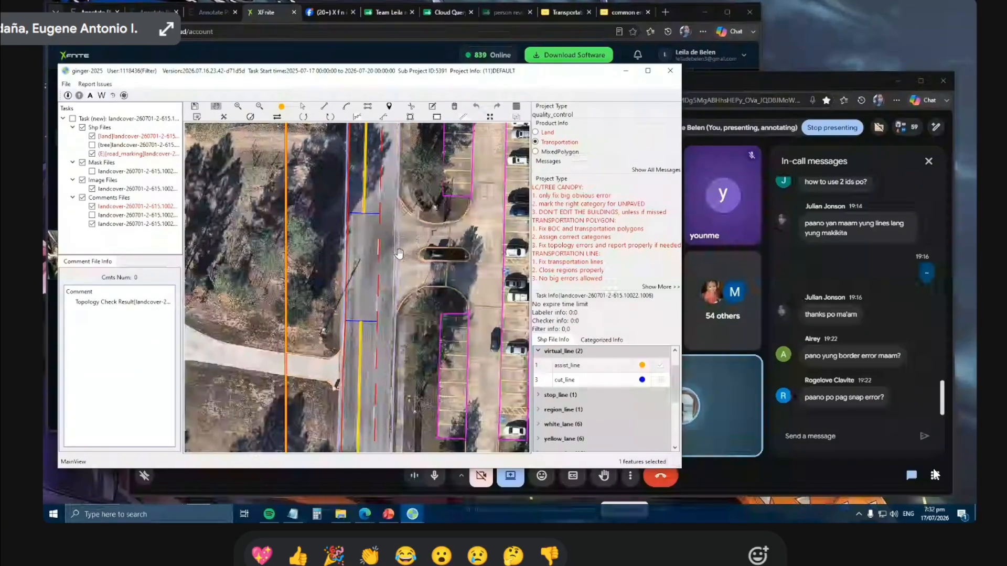
pyautogui.scroll(-2, 396, 256)
pyautogui.press('Tab')
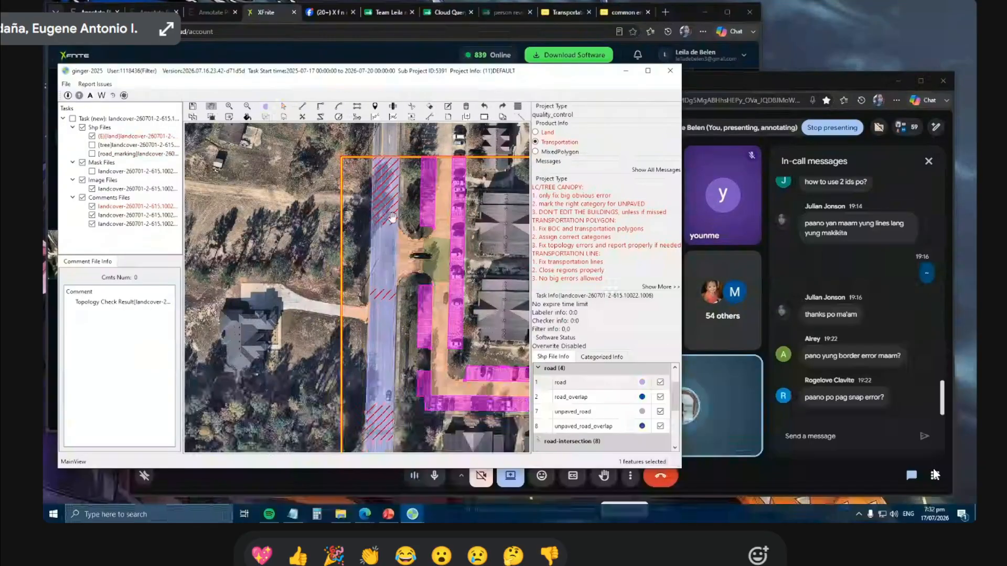
pyautogui.moveTo(420, 208); pyautogui.dragTo(301, 218)
pyautogui.scroll(-1, 365, 208)
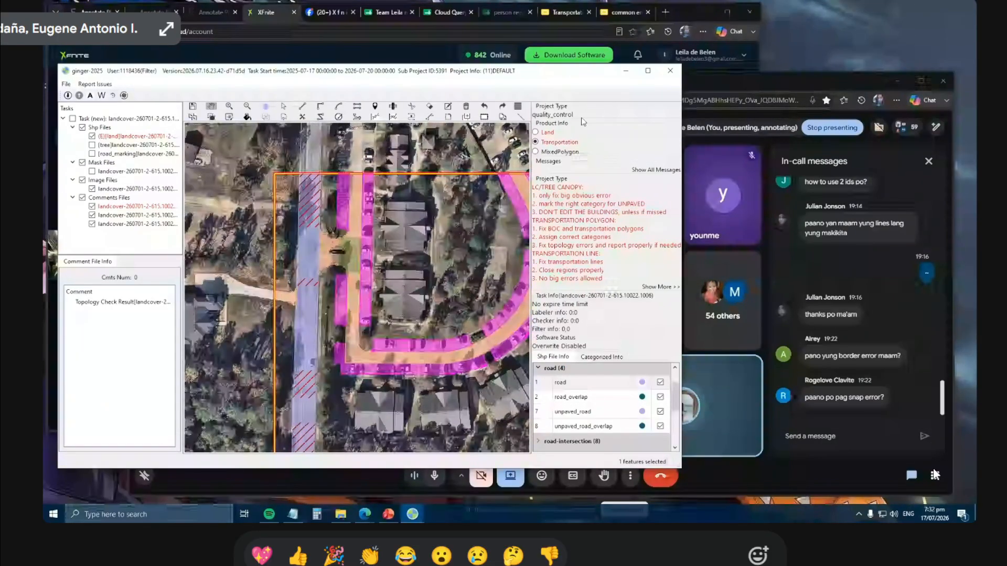
pyautogui.scroll(2, 297, 168)
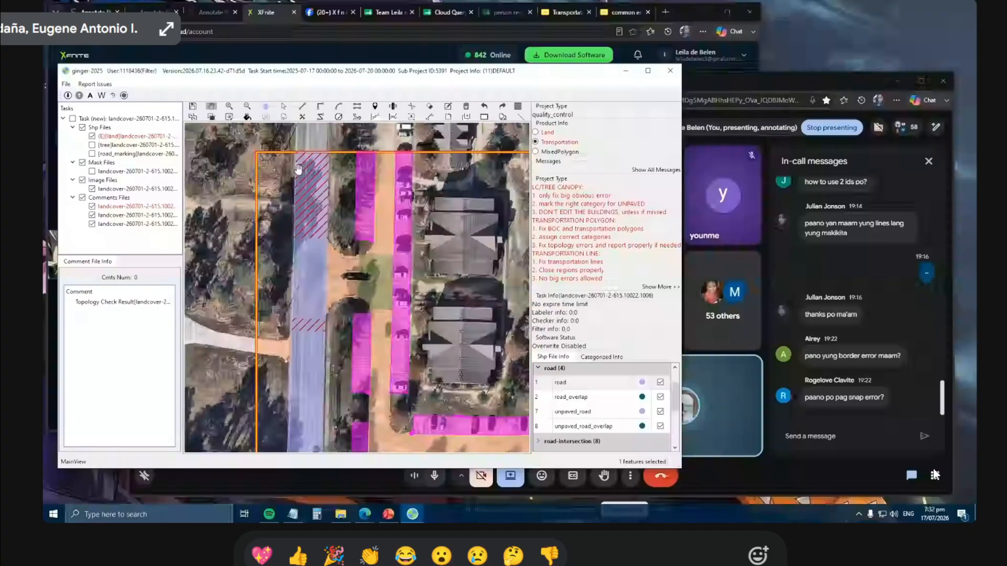
pyautogui.moveTo(341, 195); pyautogui.dragTo(340, 206)
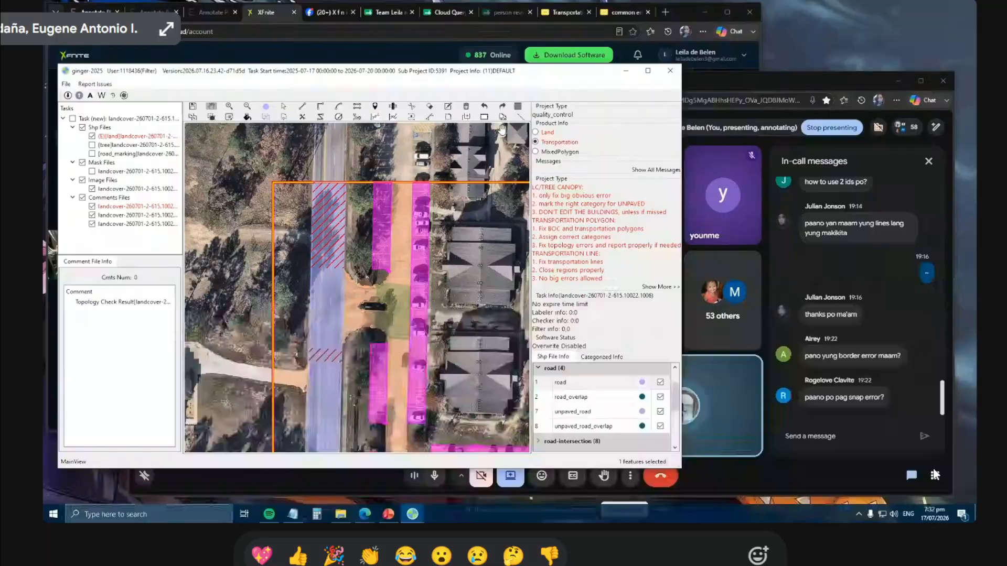
# Switch the product info to Land and back to Transportation, and survey the transportation annotations across the whole task.
pyautogui.click(535, 132)
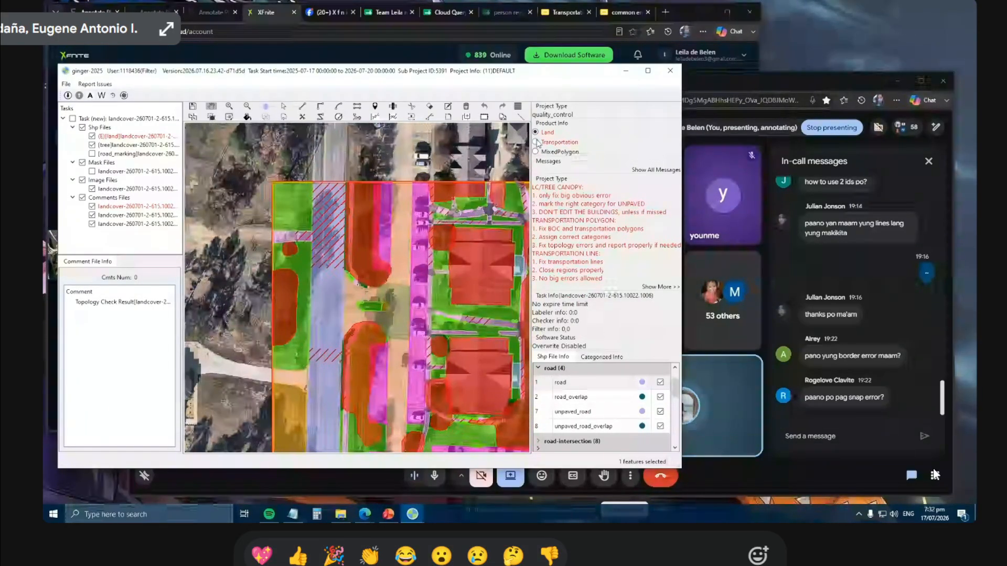
pyautogui.click(535, 142)
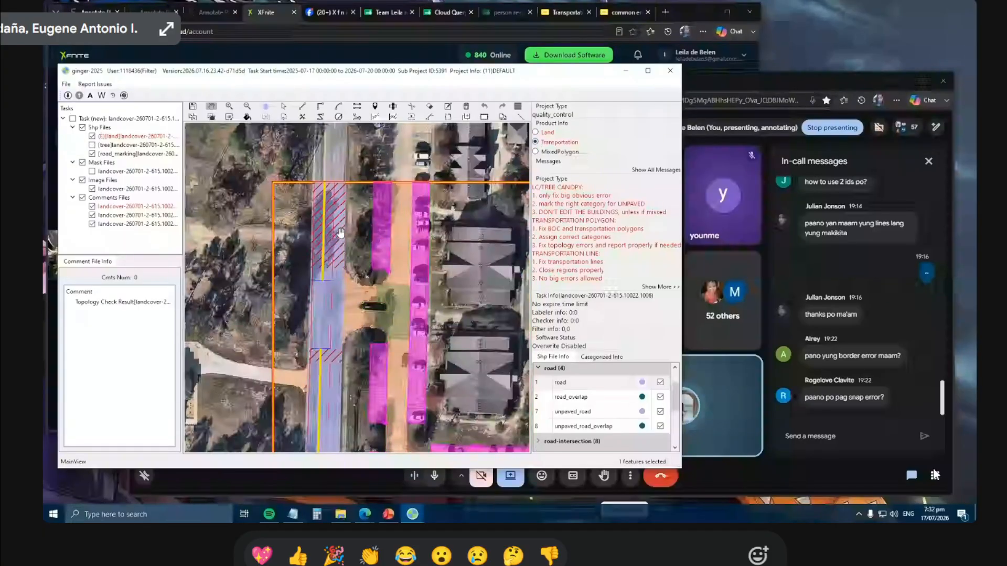
pyautogui.scroll(-1, 341, 233)
pyautogui.moveTo(337, 320); pyautogui.dragTo(334, 175)
pyautogui.moveTo(321, 343); pyautogui.dragTo(304, 309)
pyautogui.scroll(-3, 304, 309)
pyautogui.moveTo(386, 233); pyautogui.dragTo(341, 289)
pyautogui.scroll(1, 340, 289)
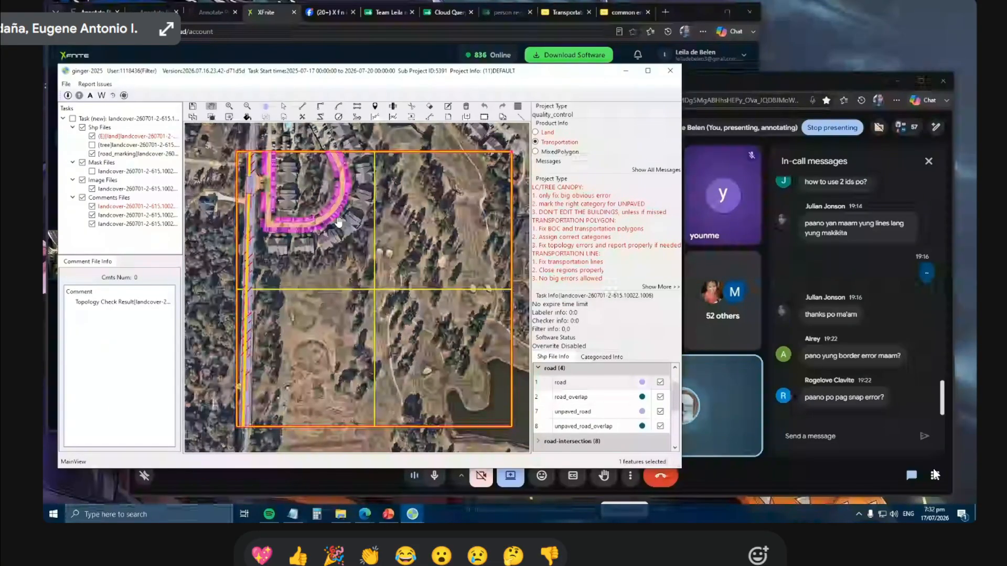
# Switch to the Google Meet call and read the participants' in-call messages.
pyautogui.click(915, 337)
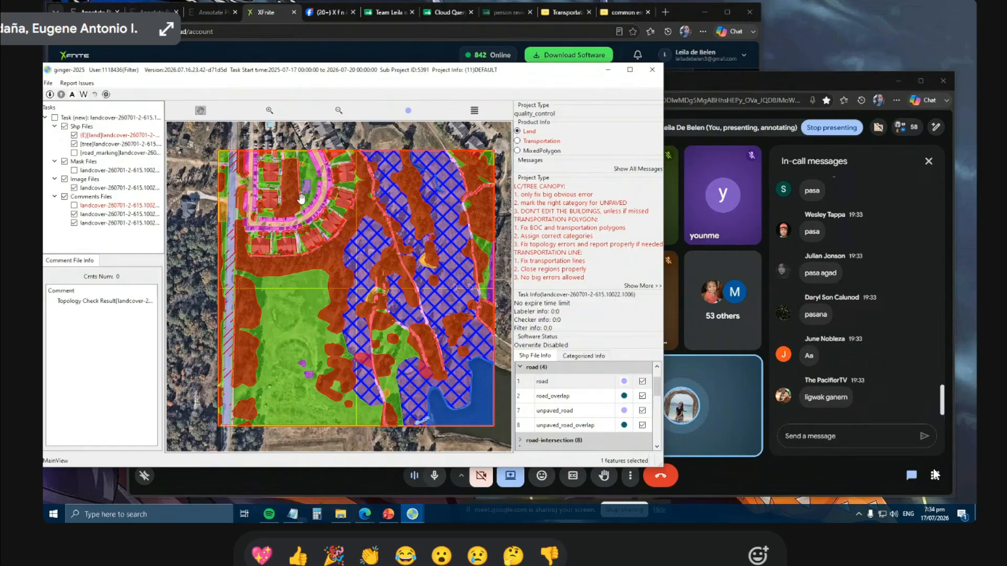
# Check the in-call messages in Google Meet, and return to ginger-2025 to switch the product info to Transportation.
pyautogui.click(867, 404)
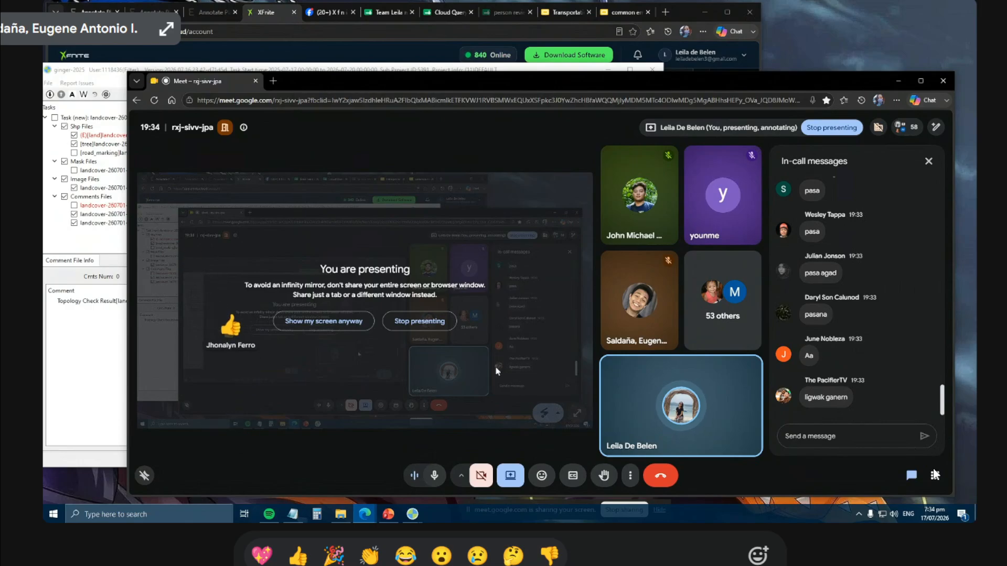
pyautogui.click(85, 406)
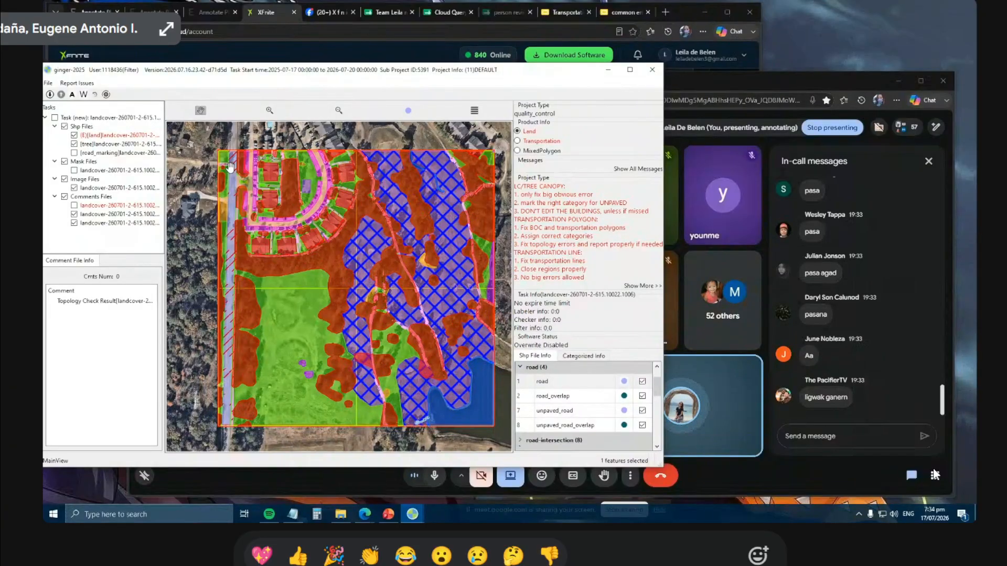
pyautogui.click(517, 141)
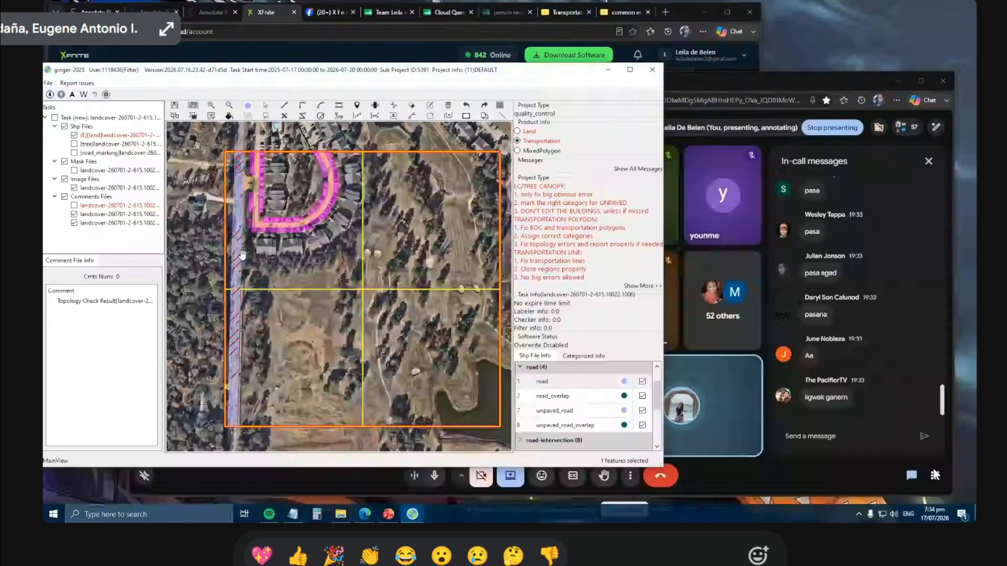
# Inspect the western road with its polygons, on the bare imagery with annotations hidden, and with the road_marking shapefile as the active layer.
pyautogui.scroll(2, 254, 153)
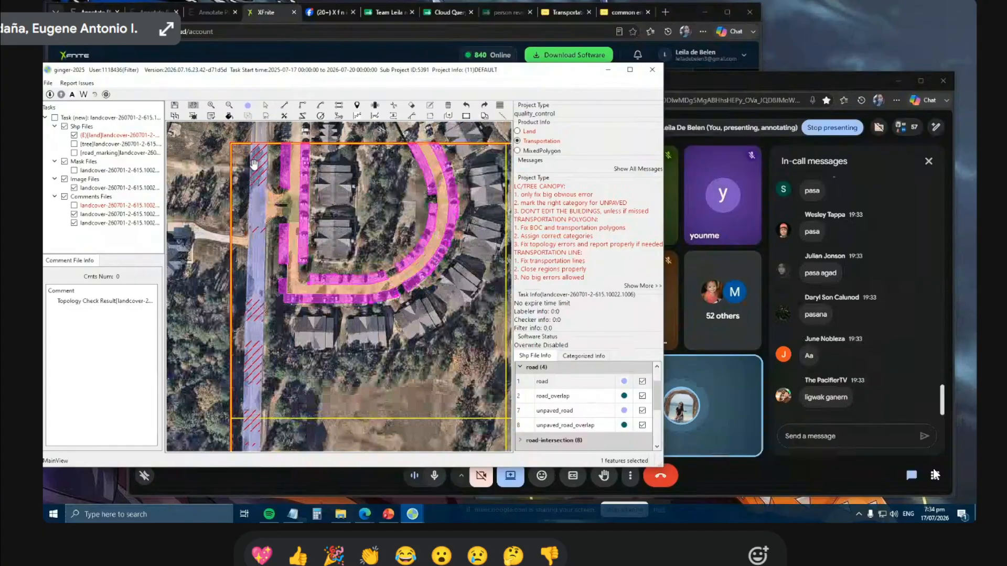
pyautogui.scroll(-2, 253, 156)
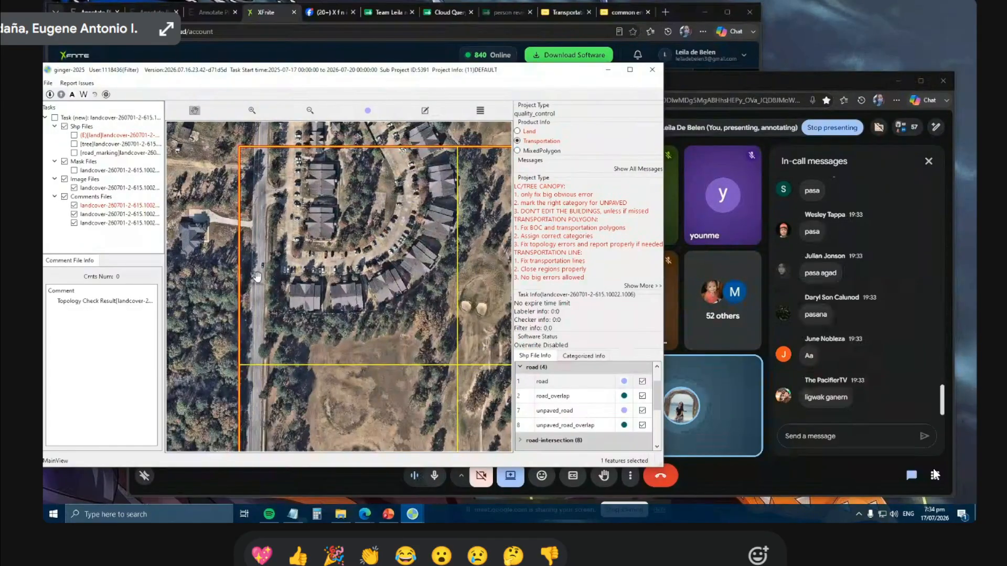
pyautogui.moveTo(270, 251); pyautogui.dragTo(283, 79)
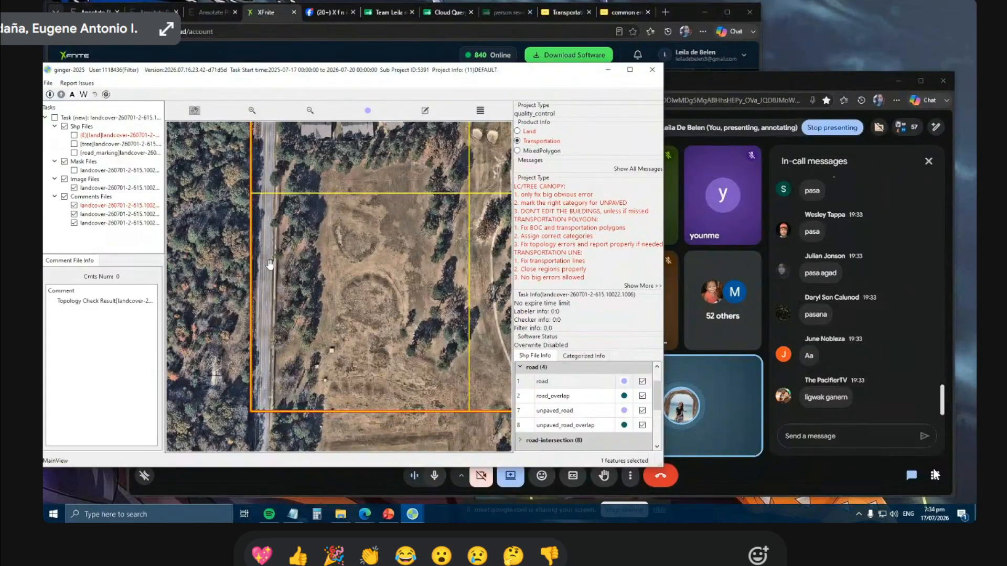
pyautogui.press('3')
pyautogui.moveTo(271, 298); pyautogui.dragTo(272, 395)
pyautogui.press('space')
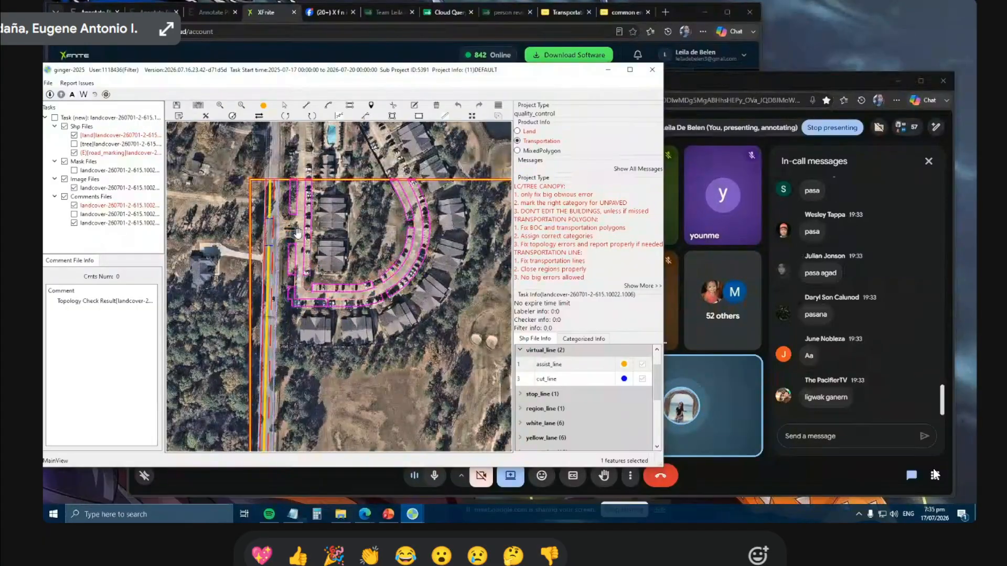
# Check the Google Meet call again, and examine the western road and parking area in ginger-2025 with the land shapefile active.
pyautogui.click(889, 368)
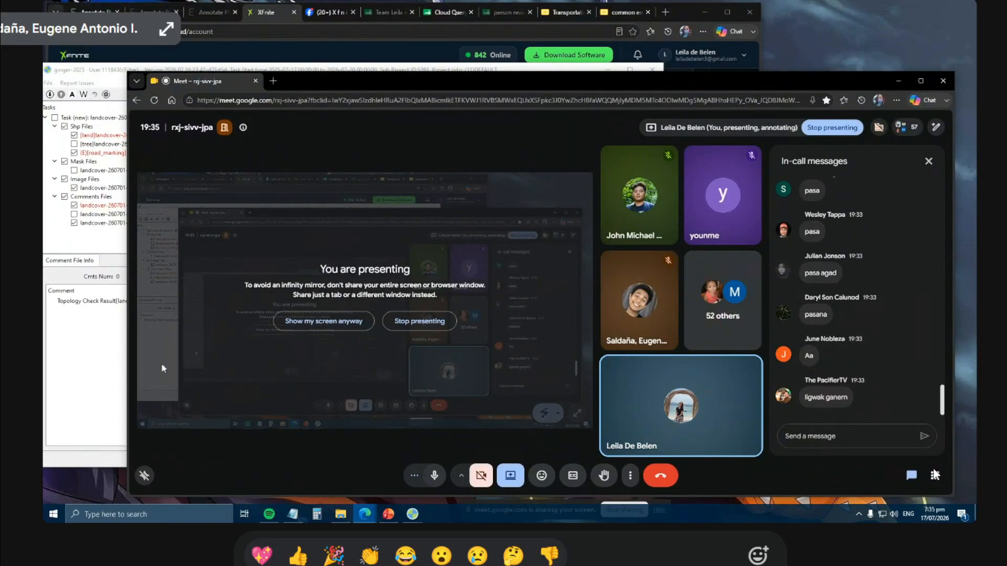
pyautogui.click(114, 372)
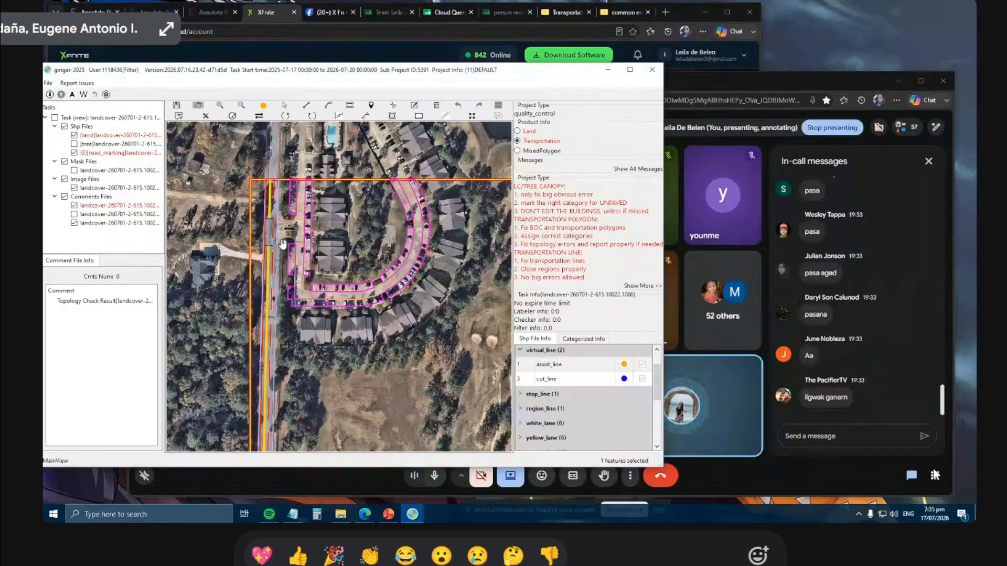
pyautogui.scroll(-5, 282, 244)
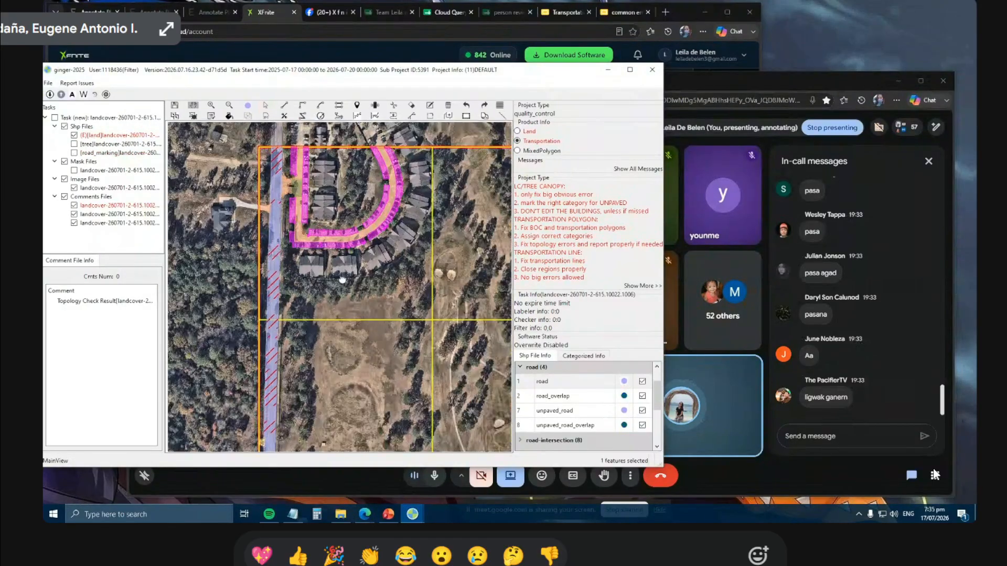
# Examine the main road and adjoining parking area near the tile's northwest corner with the annotations shown and hidden.
pyautogui.moveTo(243, 164); pyautogui.dragTo(260, 190)
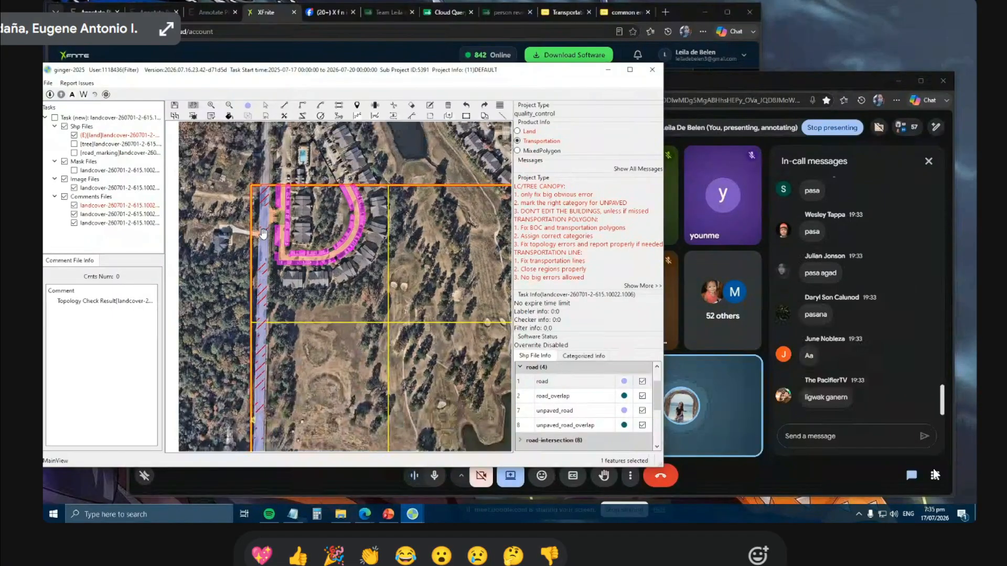
pyautogui.press('space')
pyautogui.scroll(1, 260, 190)
pyautogui.scroll(1, 261, 190)
pyautogui.scroll(1, 263, 195)
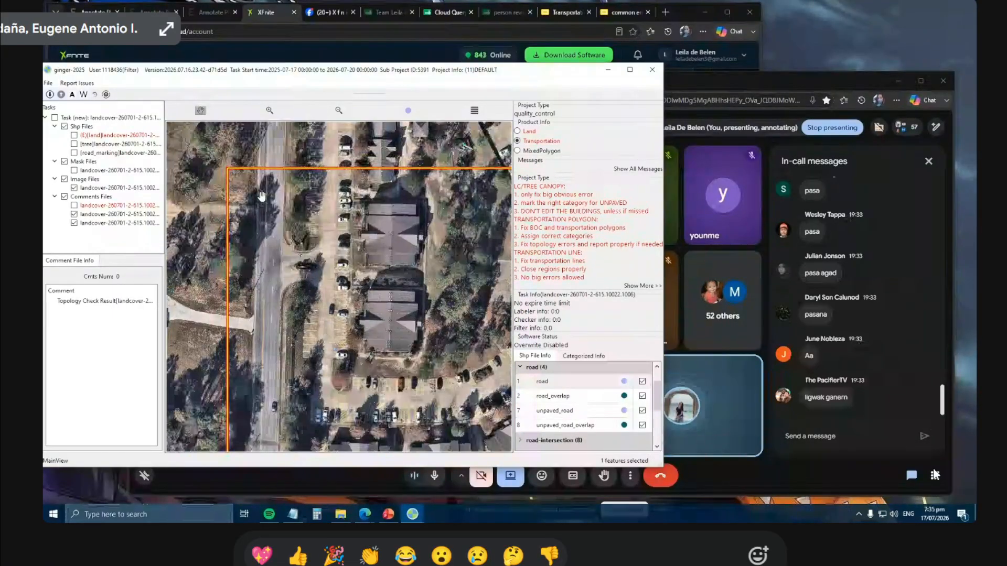
pyautogui.press('space')
pyautogui.press('space')
pyautogui.scroll(2, 259, 184)
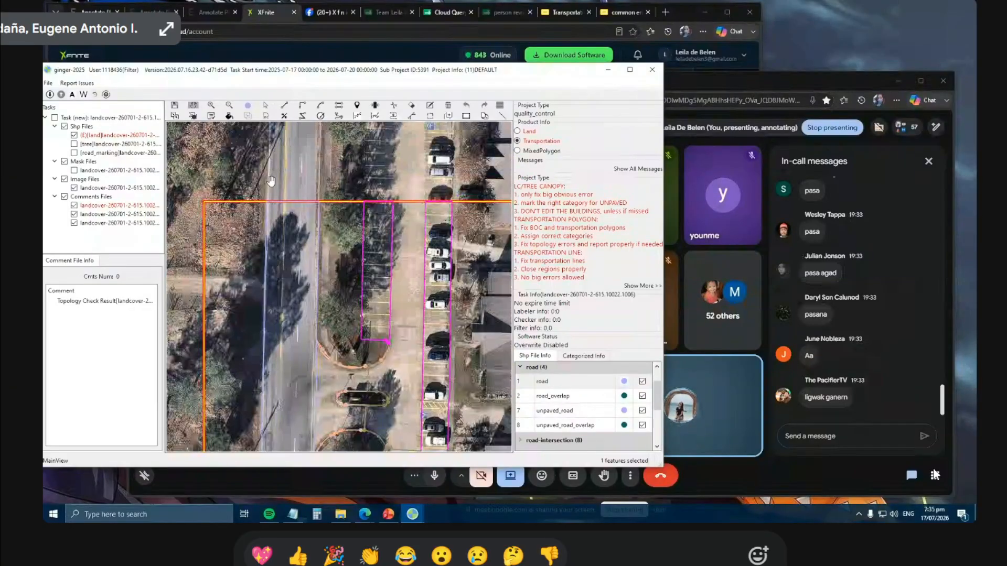
pyautogui.press('space')
pyautogui.moveTo(301, 406); pyautogui.dragTo(297, 204)
pyautogui.press('space')
pyautogui.scroll(2, 317, 190)
pyautogui.scroll(1, 316, 190)
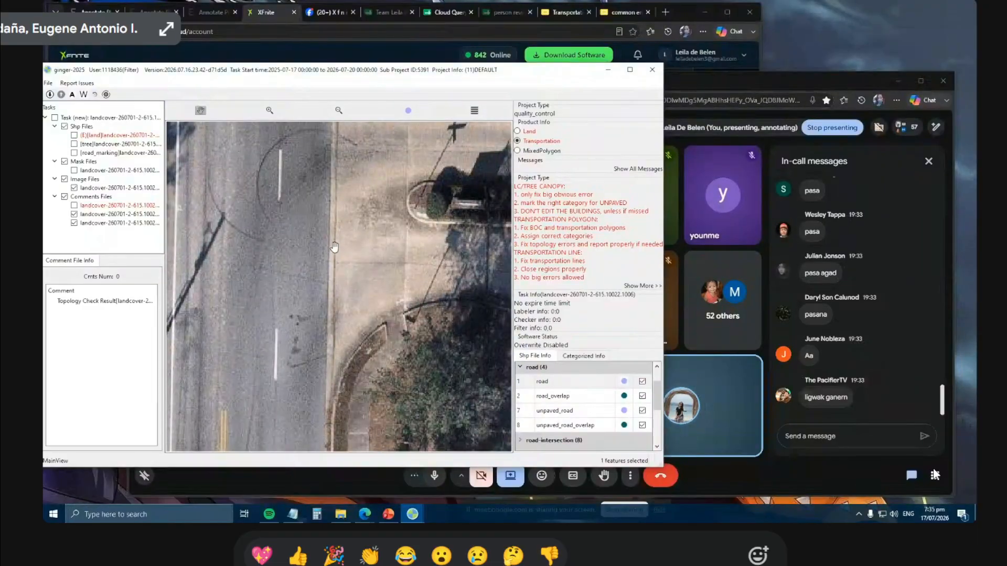
# Check how the road polygon's east edge follows the curb line across the divided driveway entrance.
pyautogui.press('space')
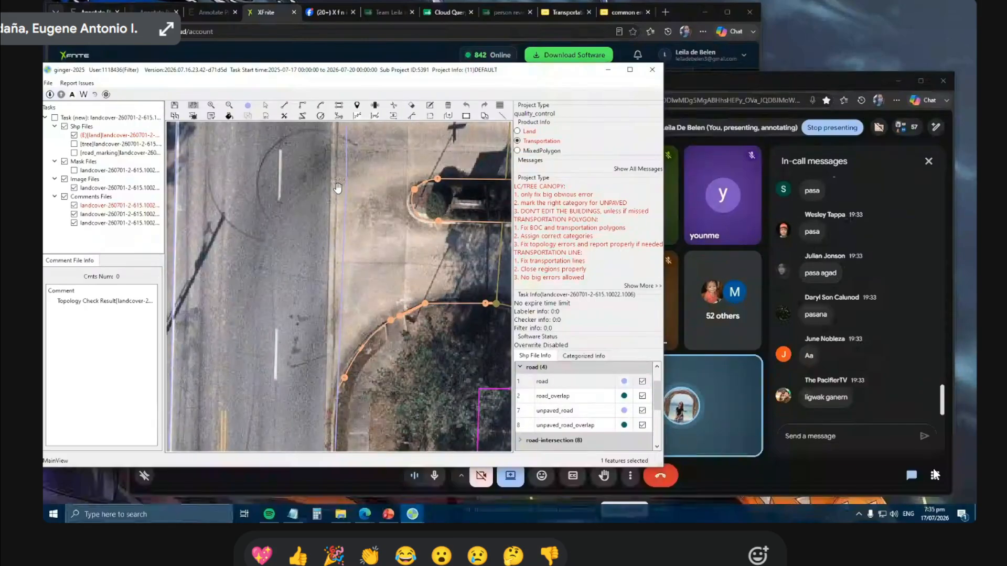
pyautogui.scroll(-1, 337, 187)
pyautogui.moveTo(329, 260); pyautogui.dragTo(331, 319)
pyautogui.moveTo(334, 254); pyautogui.dragTo(344, 293)
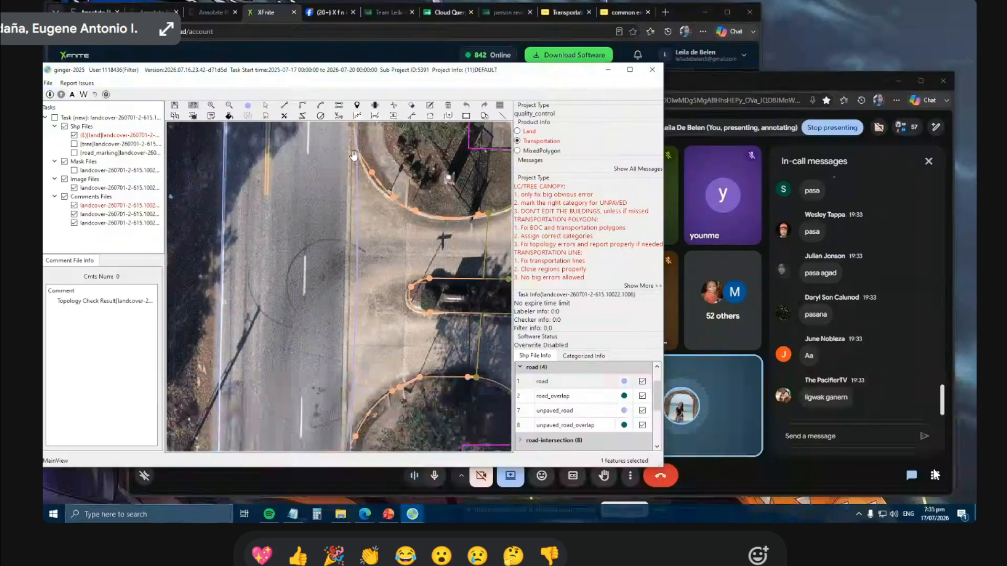
pyautogui.moveTo(348, 340); pyautogui.dragTo(353, 228)
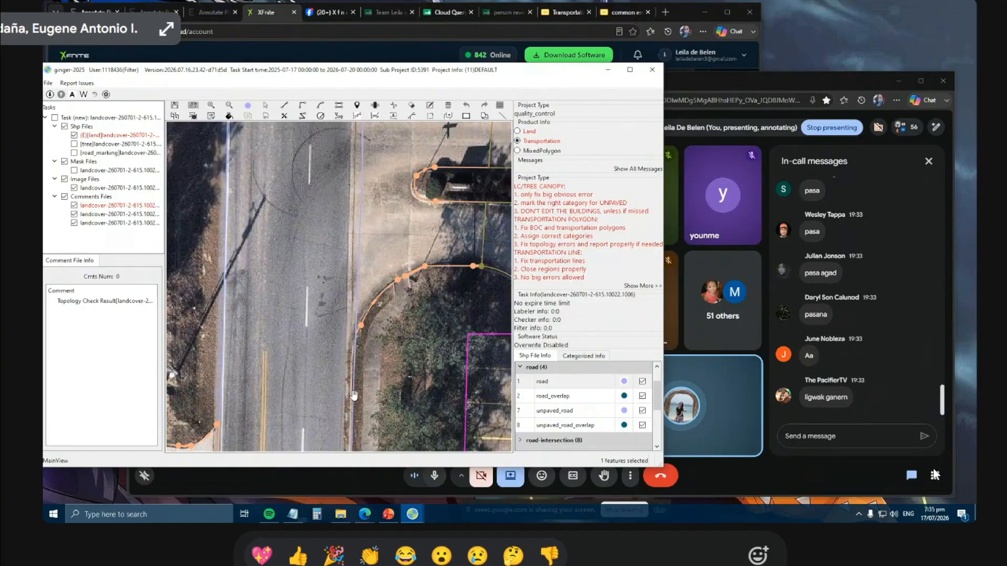
pyautogui.moveTo(347, 350); pyautogui.dragTo(344, 365)
pyautogui.moveTo(352, 259); pyautogui.dragTo(353, 327)
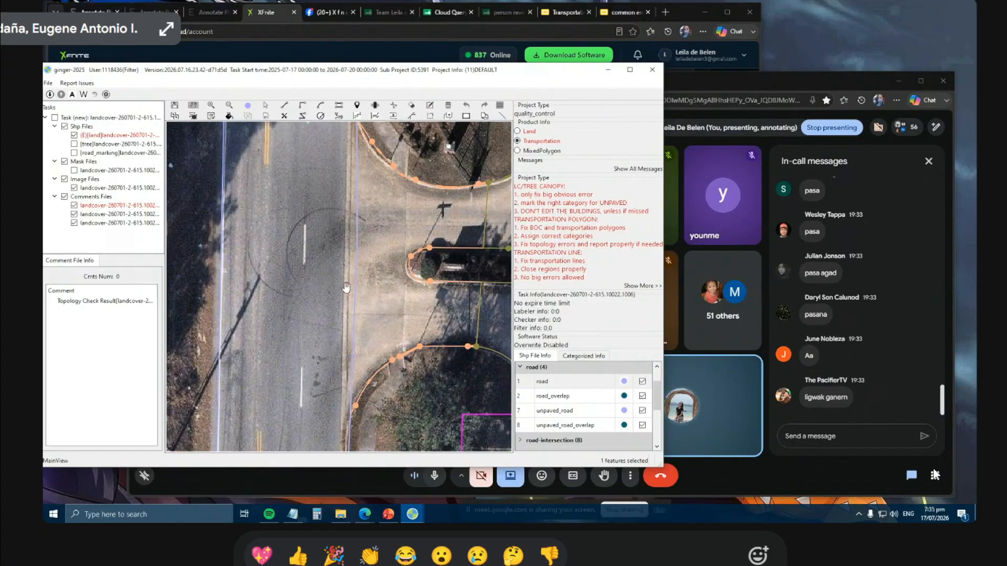
pyautogui.scroll(2, 354, 273)
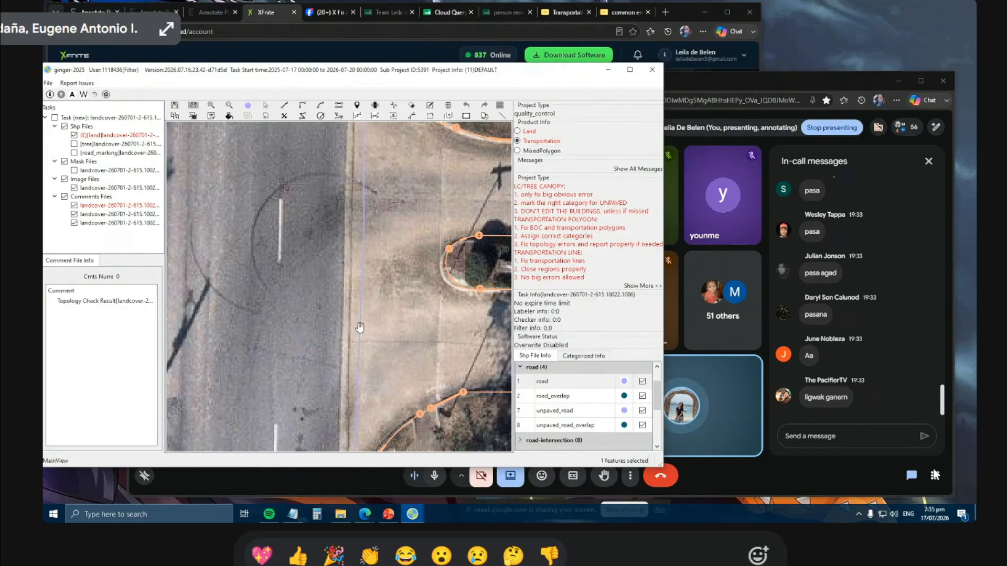
pyautogui.scroll(-1, 360, 327)
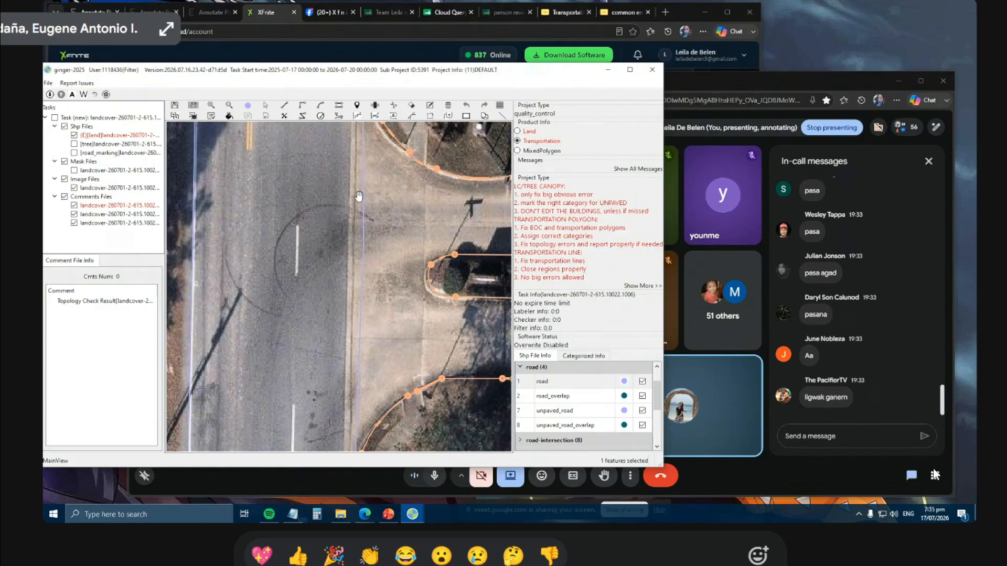
pyautogui.moveTo(359, 196); pyautogui.dragTo(356, 220)
pyautogui.scroll(-1, 356, 220)
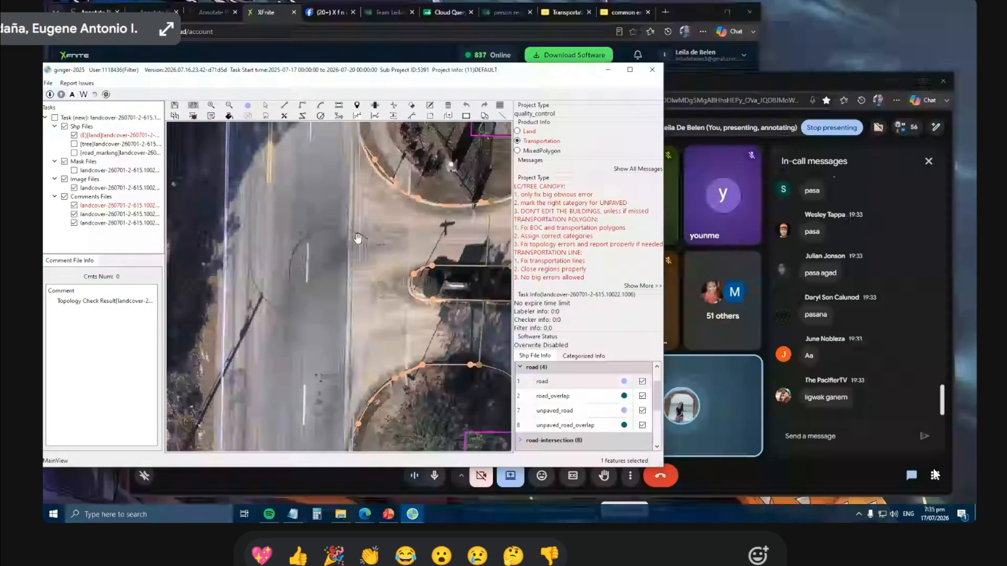
# Under the MixedPolygon product, reshape the road's east edge to follow the curb line across the driveway entrance.
pyautogui.click(518, 151)
pyautogui.moveTo(364, 418); pyautogui.dragTo(369, 379)
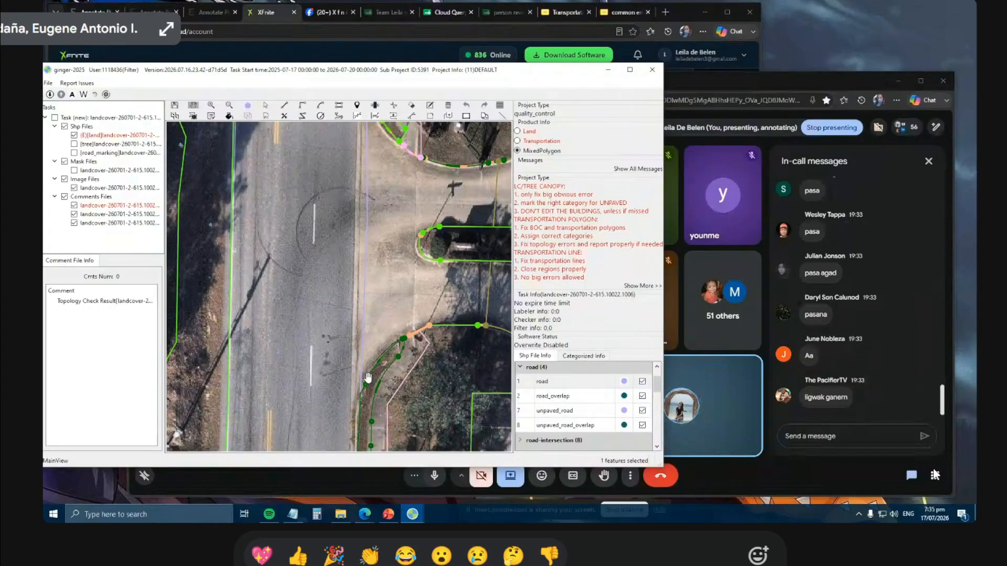
pyautogui.scroll(-2, 368, 378)
pyautogui.press('r')
pyautogui.scroll(4, 365, 234)
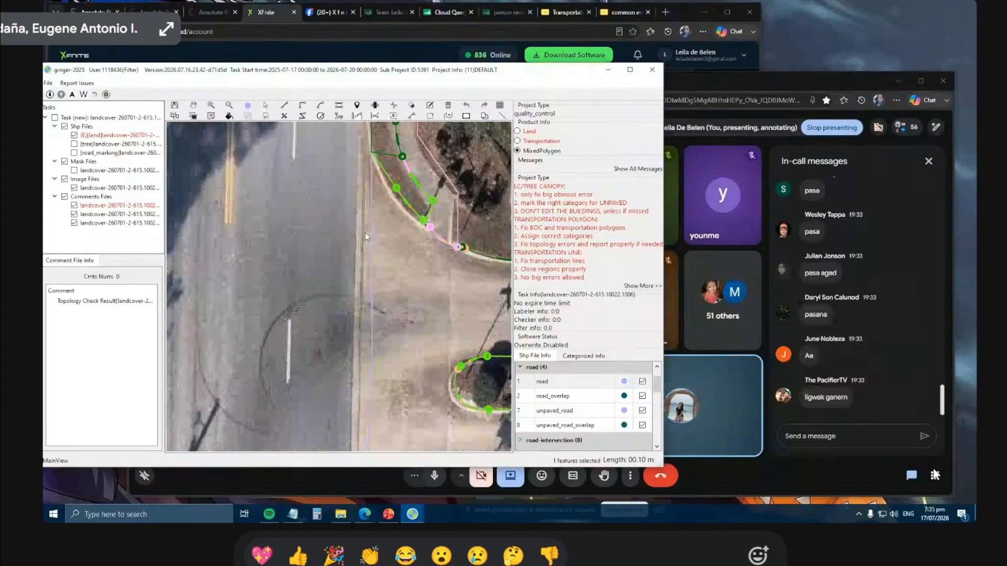
pyautogui.scroll(1, 364, 226)
pyautogui.click(363, 226)
pyautogui.scroll(-3, 382, 353)
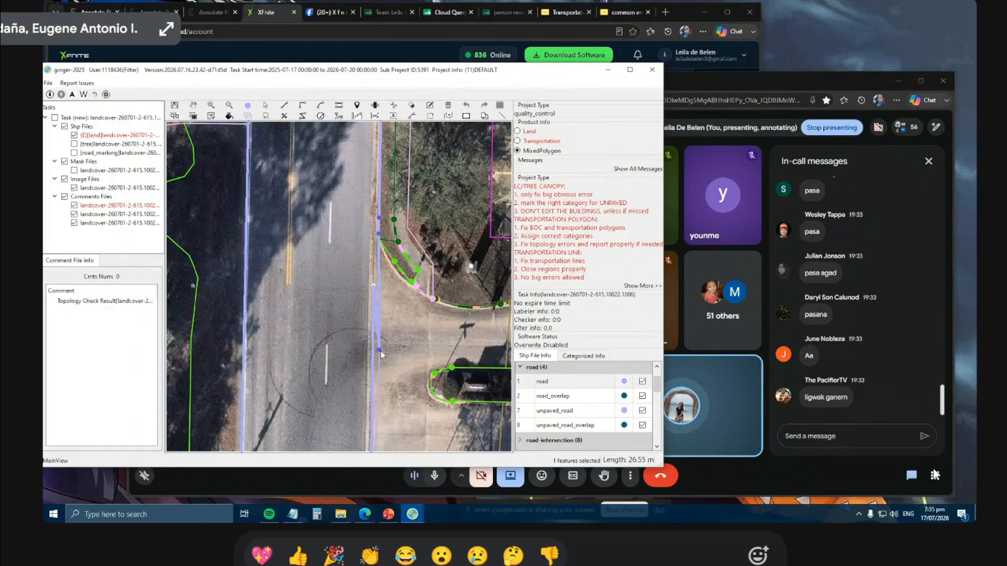
pyautogui.click(379, 175)
pyautogui.rightClick(386, 304)
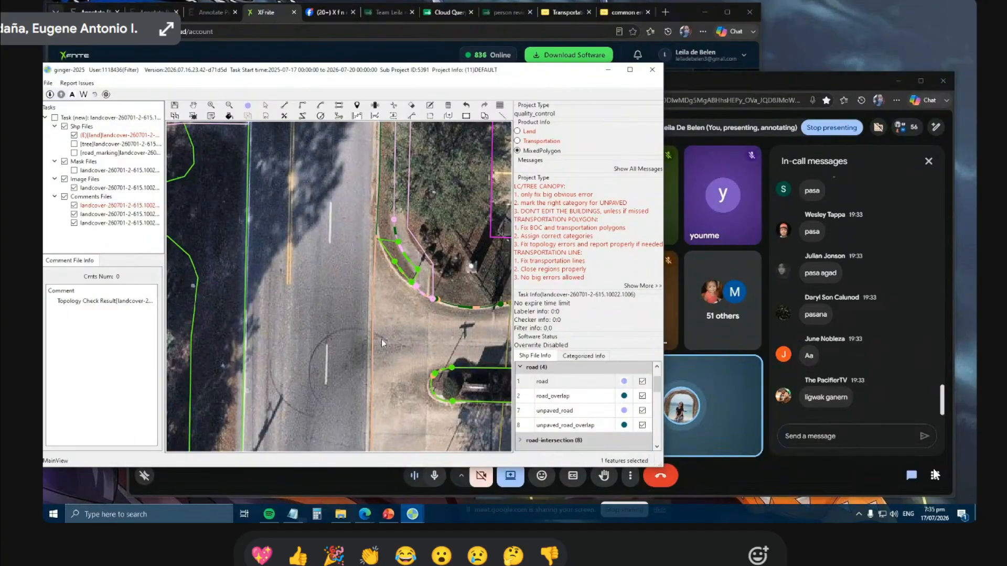
pyautogui.press('space')
pyautogui.moveTo(385, 356); pyautogui.dragTo(382, 275)
pyautogui.scroll(-1, 371, 249)
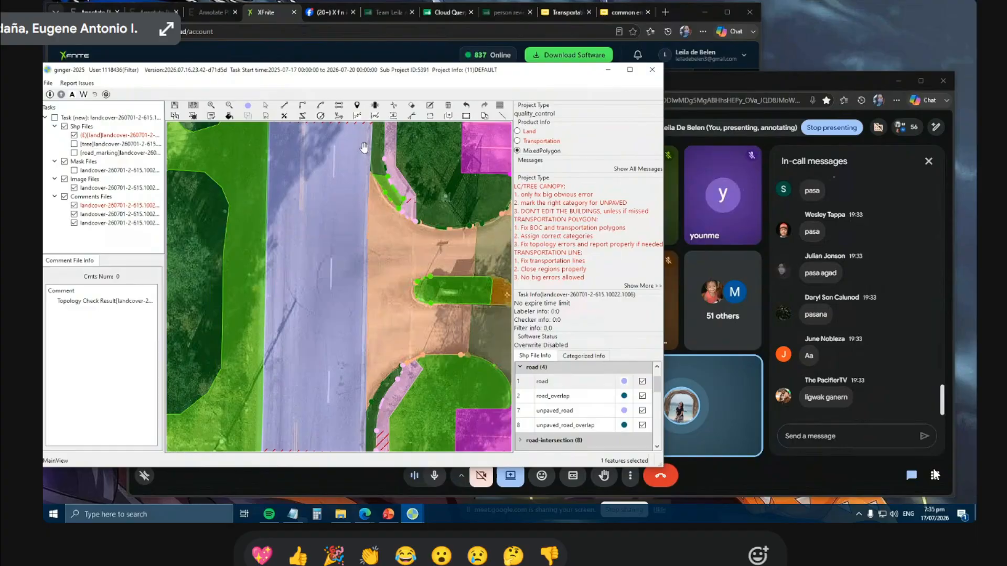
pyautogui.press('space')
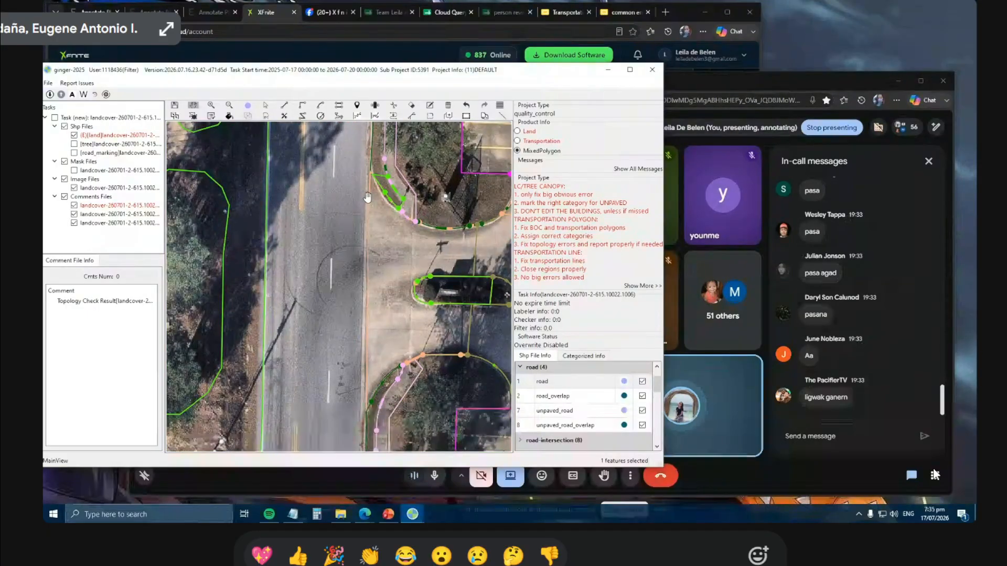
# Switch the product back to Transportation and inspect the road's east edge up to the tile's north boundary.
pyautogui.click(517, 141)
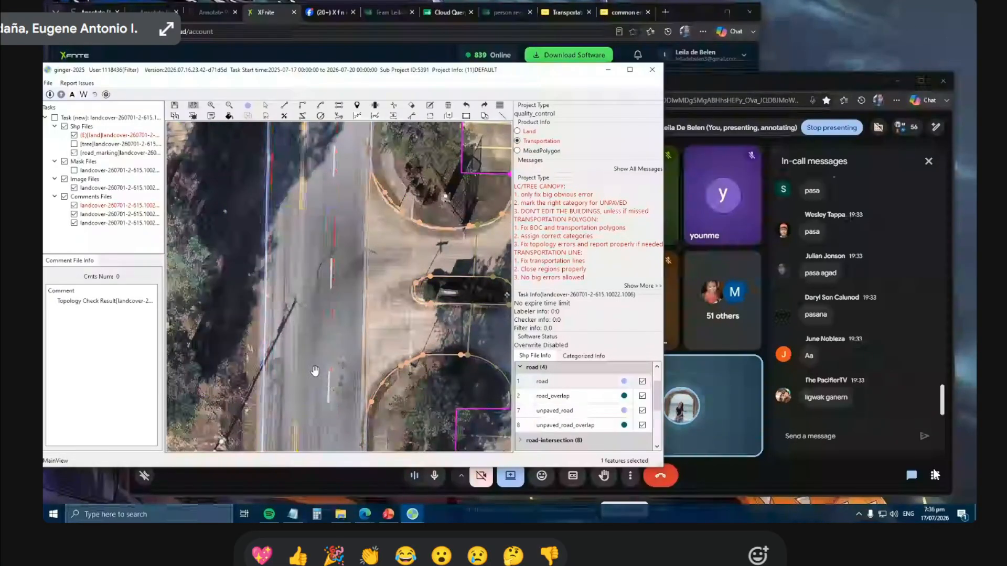
pyautogui.scroll(-1, 342, 270)
pyautogui.press('space')
pyautogui.press('space')
pyautogui.moveTo(343, 265); pyautogui.dragTo(343, 416)
pyautogui.scroll(1, 329, 178)
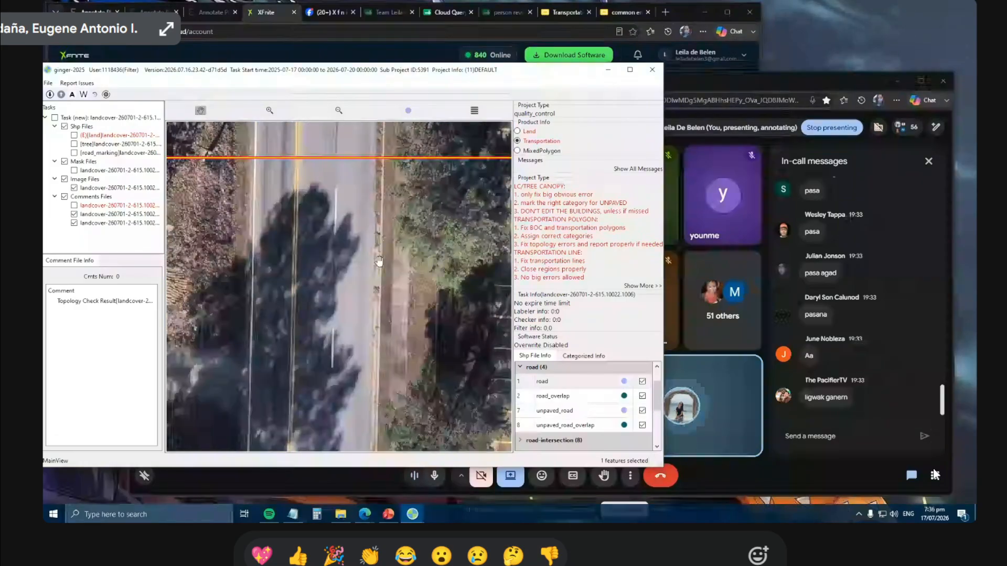
pyautogui.moveTo(377, 291); pyautogui.dragTo(355, 245)
pyautogui.press('space')
pyautogui.scroll(-1, 353, 160)
pyautogui.moveTo(352, 160); pyautogui.dragTo(350, 212)
pyautogui.scroll(2, 352, 215)
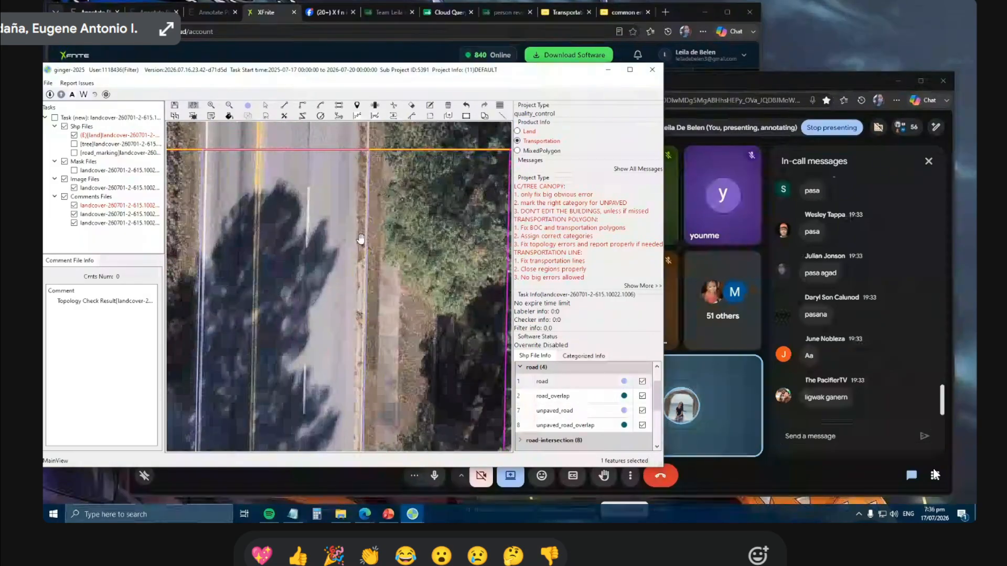
pyautogui.scroll(-2, 361, 239)
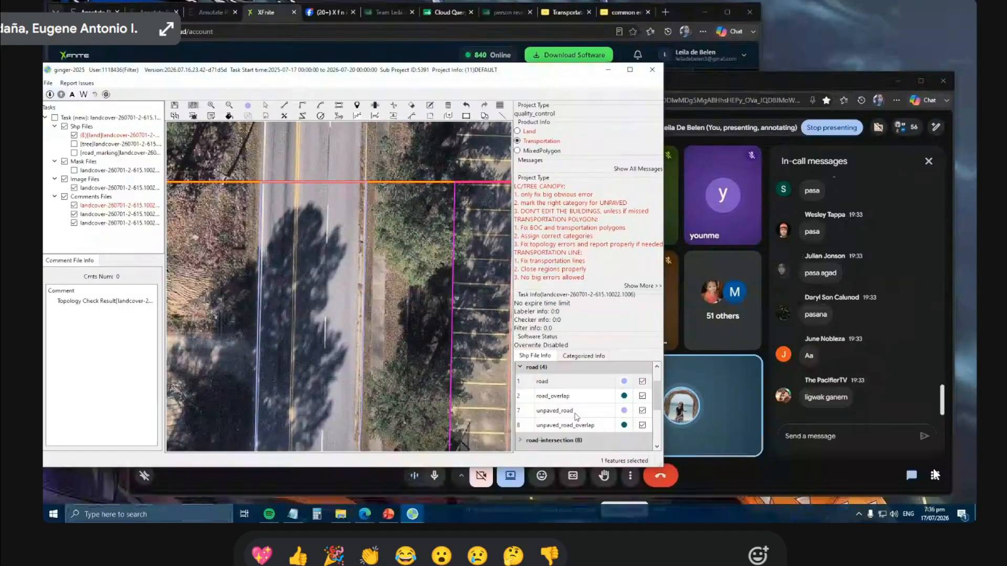
# Set BOC as the active category for the curb along the road's east side.
pyautogui.scroll(-5, 577, 417)
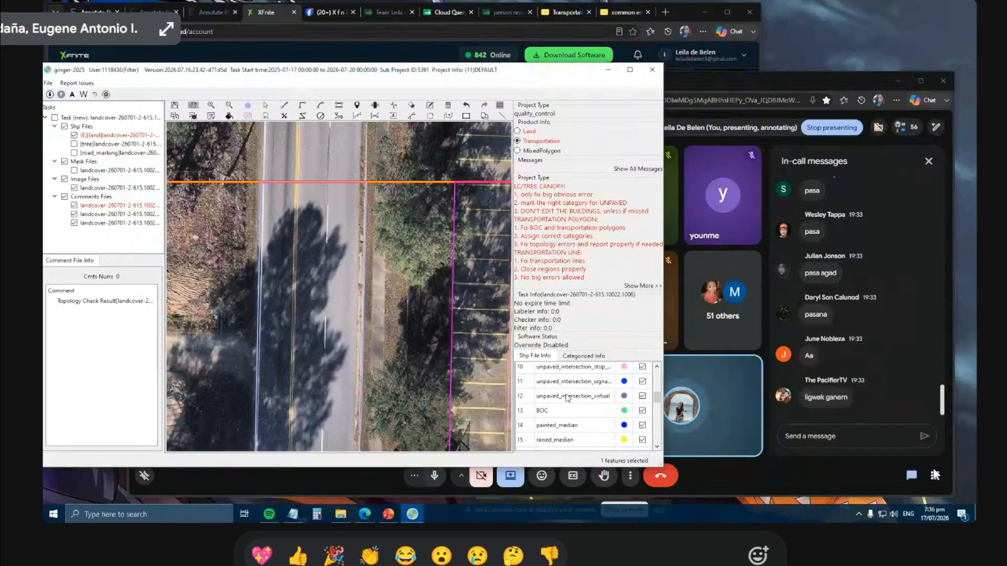
pyautogui.scroll(-1, 568, 397)
pyautogui.click(566, 381)
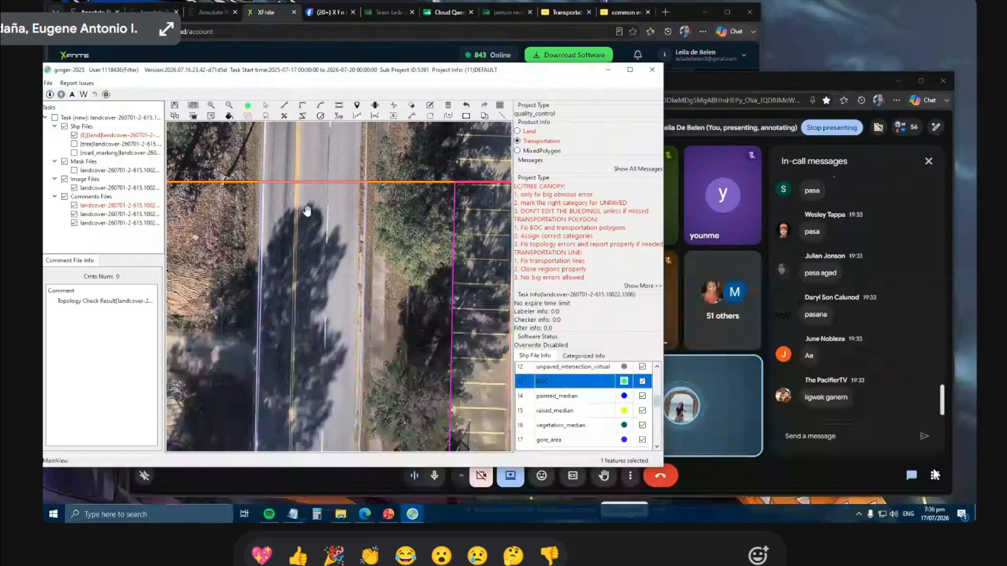
pyautogui.moveTo(339, 233); pyautogui.dragTo(327, 195)
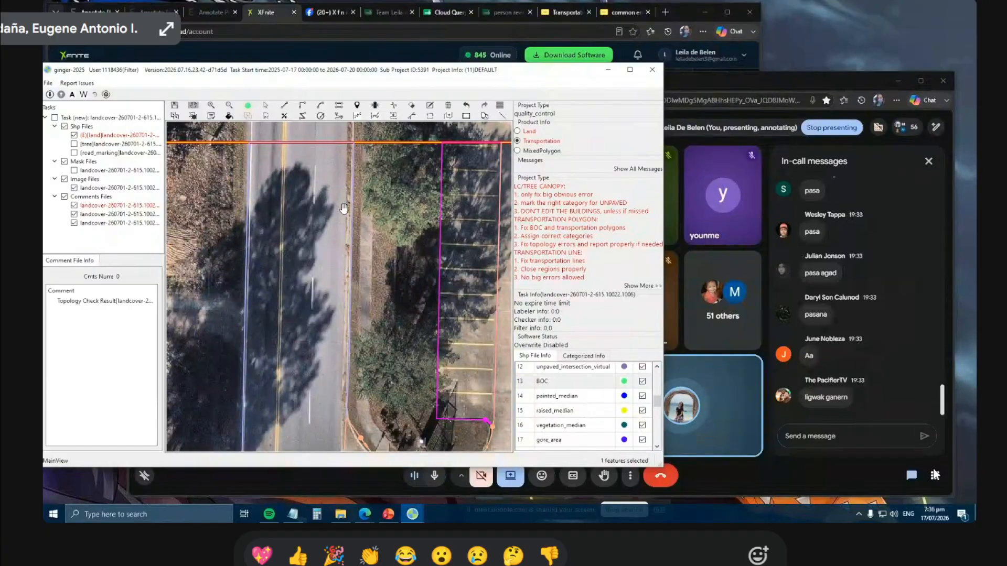
# Send the message "J tool" in the Google Meet chat and return to the ginger-2025 annotation window.
pyautogui.click(853, 435)
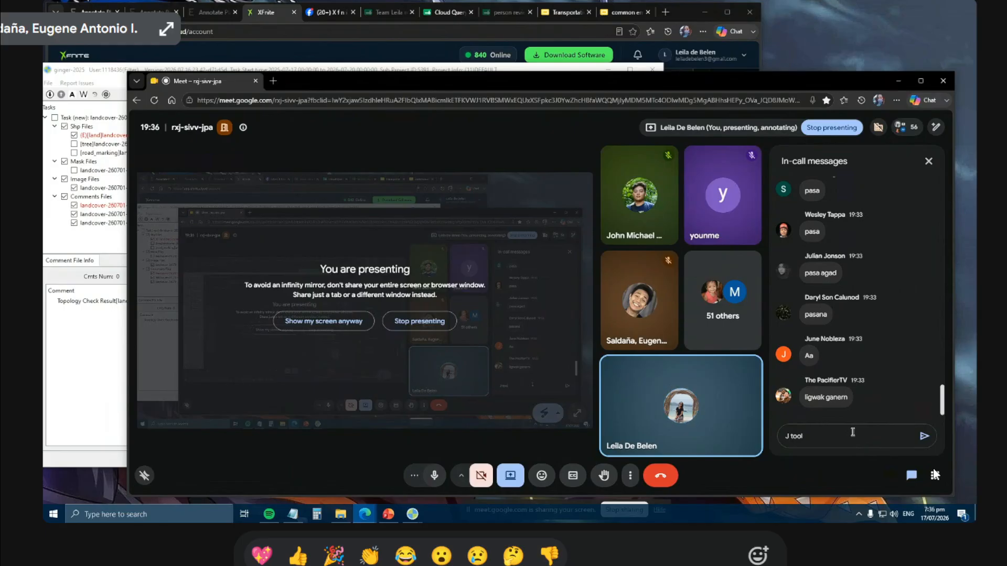
pyautogui.write('J tool')
pyautogui.press('Return')
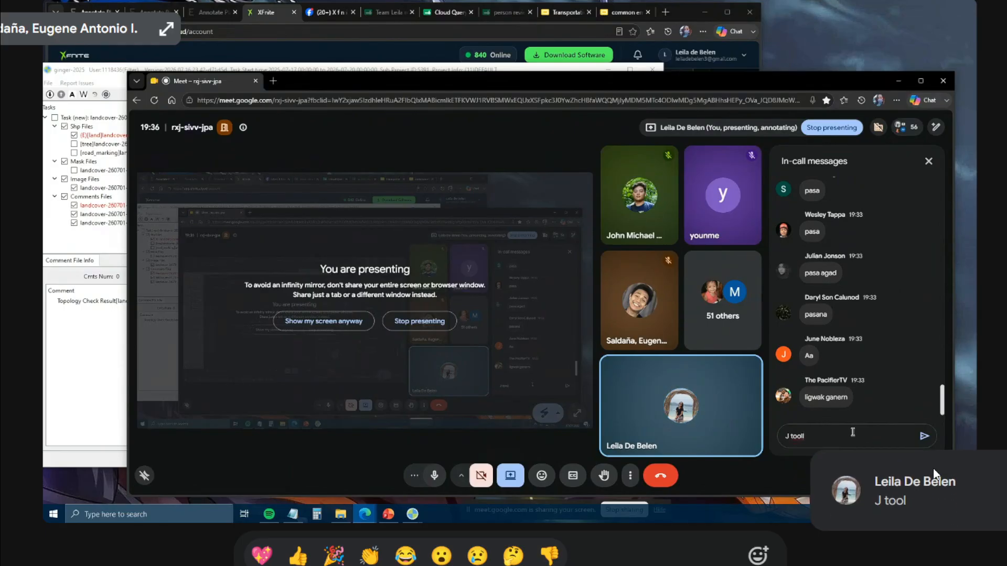
pyautogui.click(113, 417)
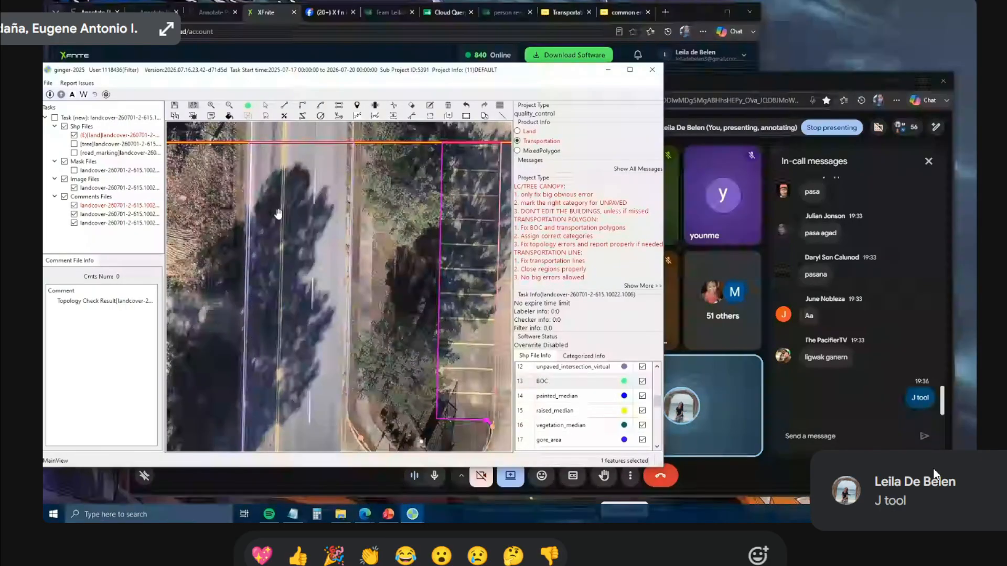
# Trace the BOC line along the road's east edge from near the tile's north boundary down to the south boundary with the J tool.
pyautogui.scroll(-1, 333, 232)
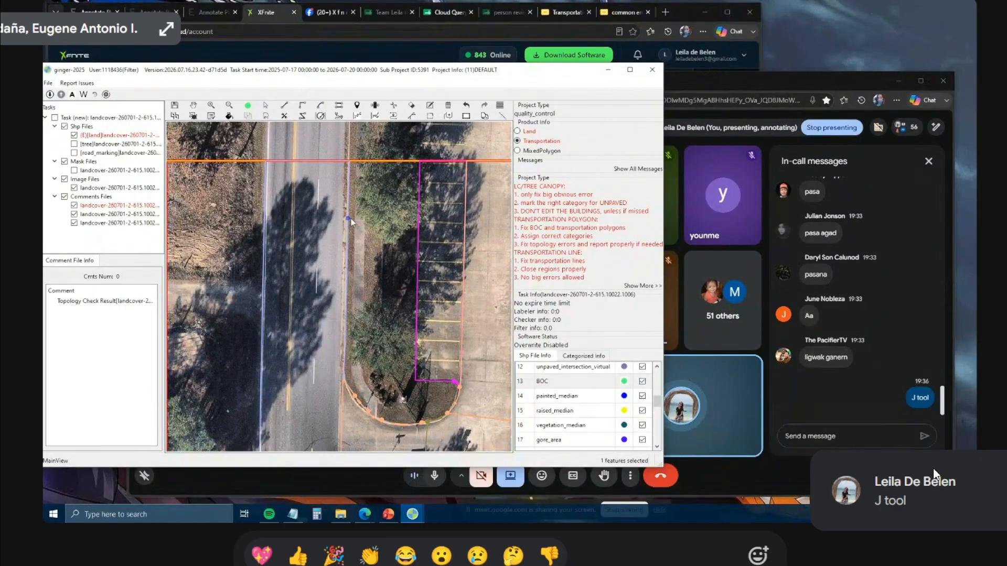
pyautogui.scroll(2, 348, 215)
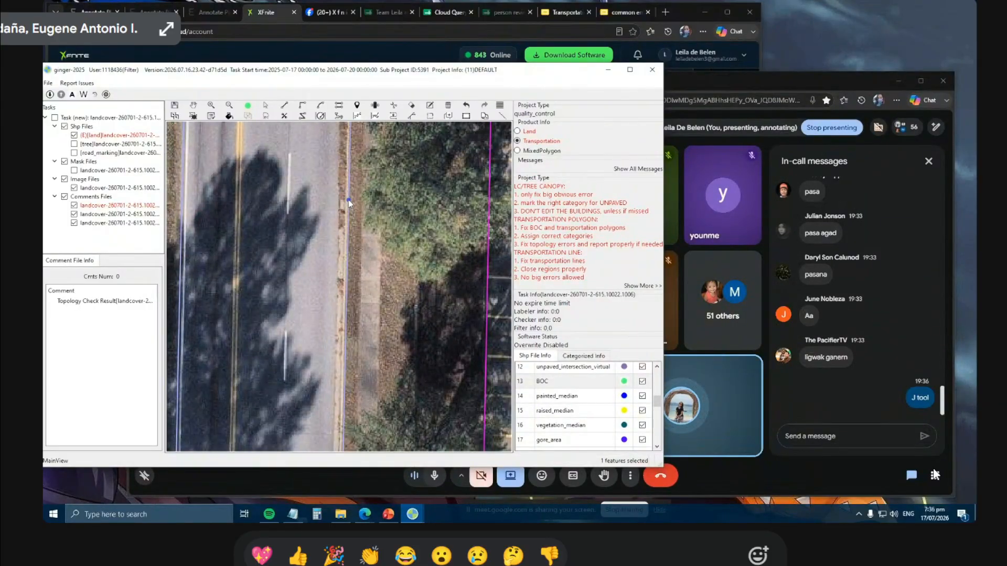
pyautogui.scroll(-2, 348, 200)
pyautogui.scroll(-2, 367, 170)
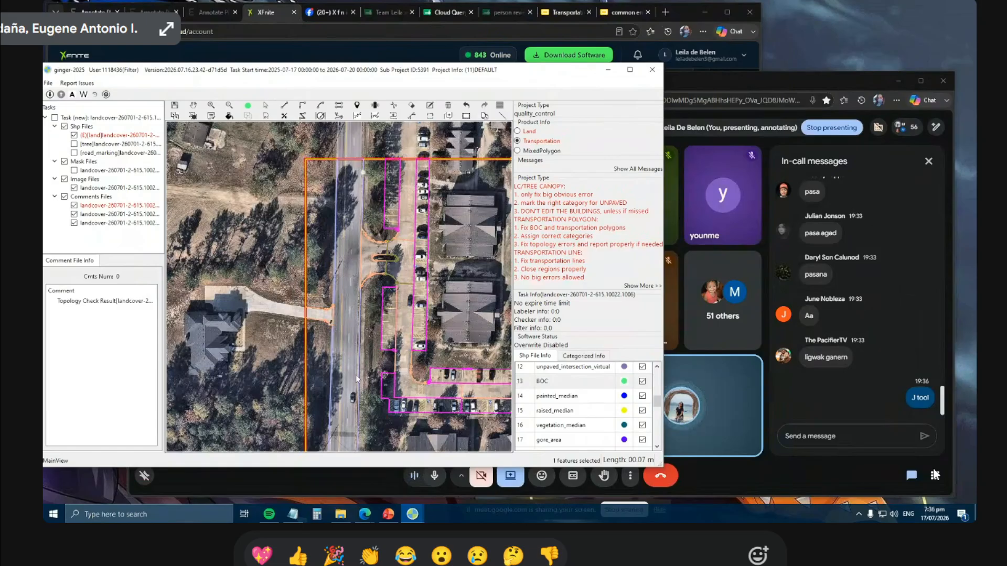
pyautogui.scroll(2, 357, 379)
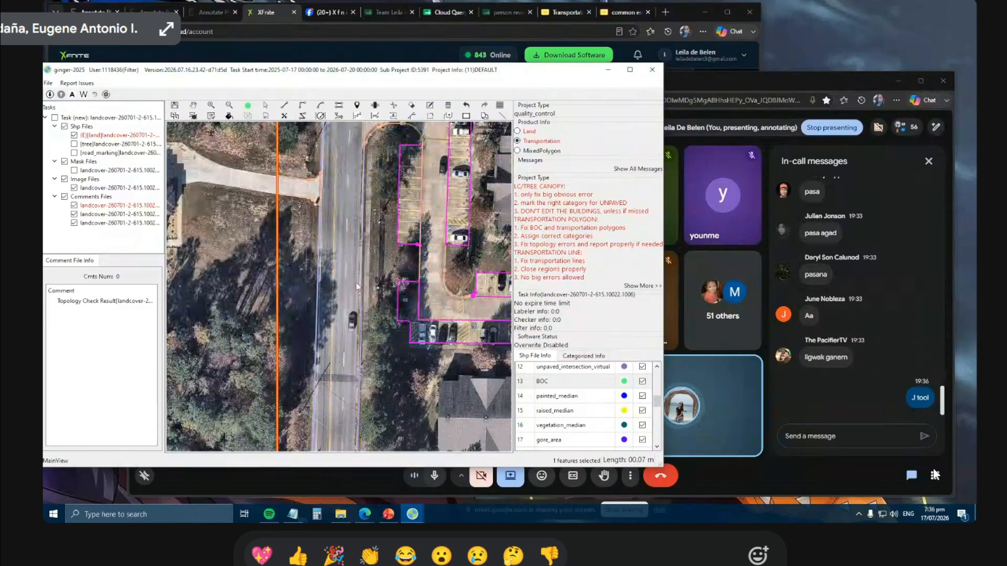
pyautogui.moveTo(357, 287); pyautogui.dragTo(339, 203)
pyautogui.scroll(1, 338, 204)
pyautogui.scroll(-2, 338, 204)
pyautogui.moveTo(339, 365); pyautogui.dragTo(336, 325)
pyautogui.scroll(1, 342, 412)
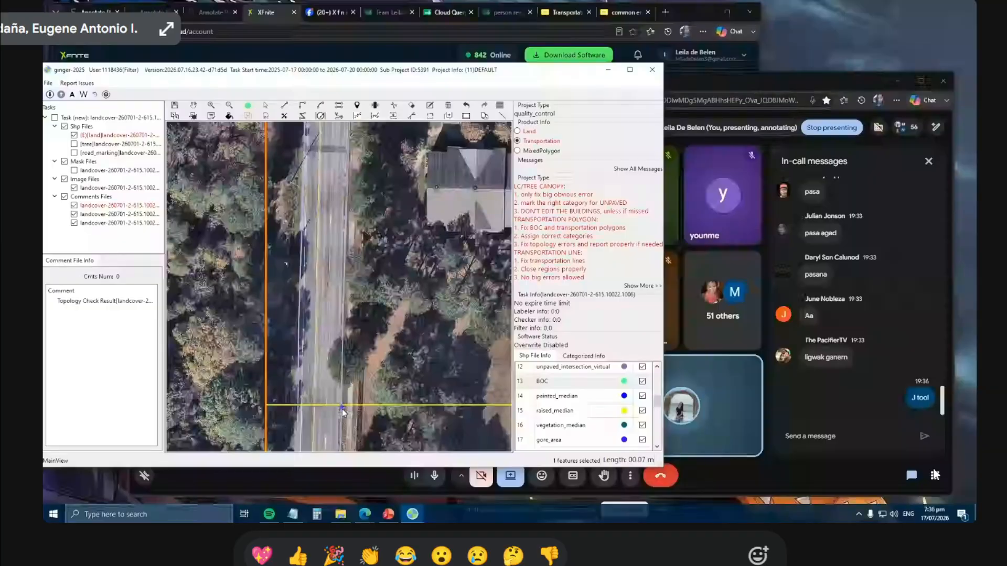
pyautogui.scroll(3, 342, 408)
pyautogui.scroll(-3, 339, 171)
pyautogui.scroll(5, 335, 359)
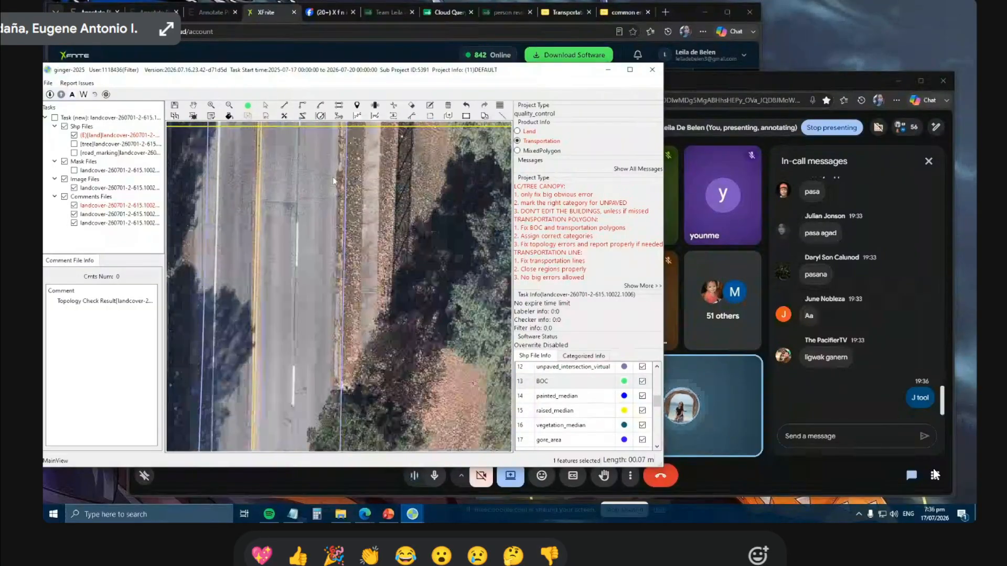
pyautogui.scroll(-4, 333, 180)
pyautogui.scroll(-2, 305, 280)
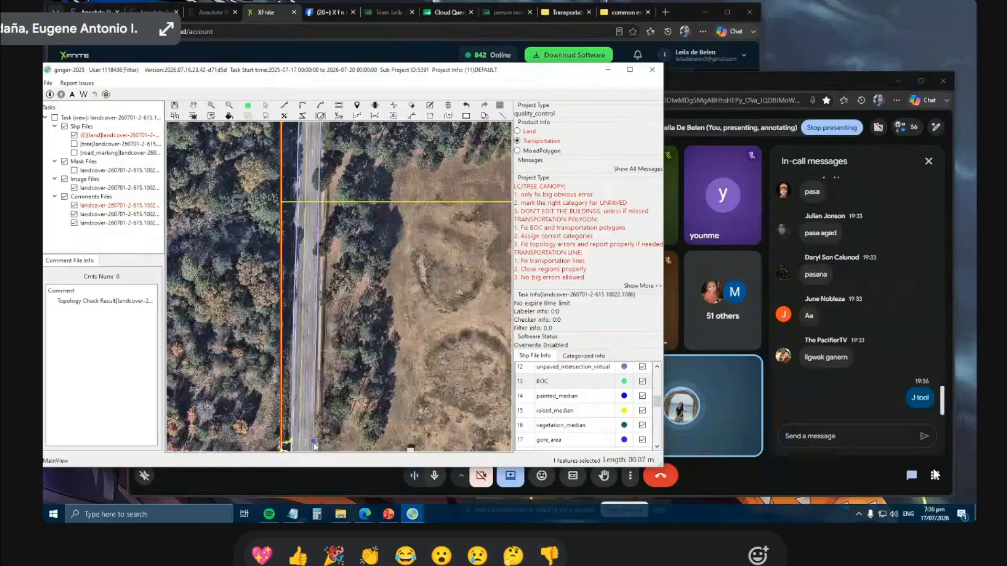
pyautogui.scroll(5, 314, 446)
pyautogui.scroll(-3, 317, 185)
pyautogui.scroll(-1, 311, 373)
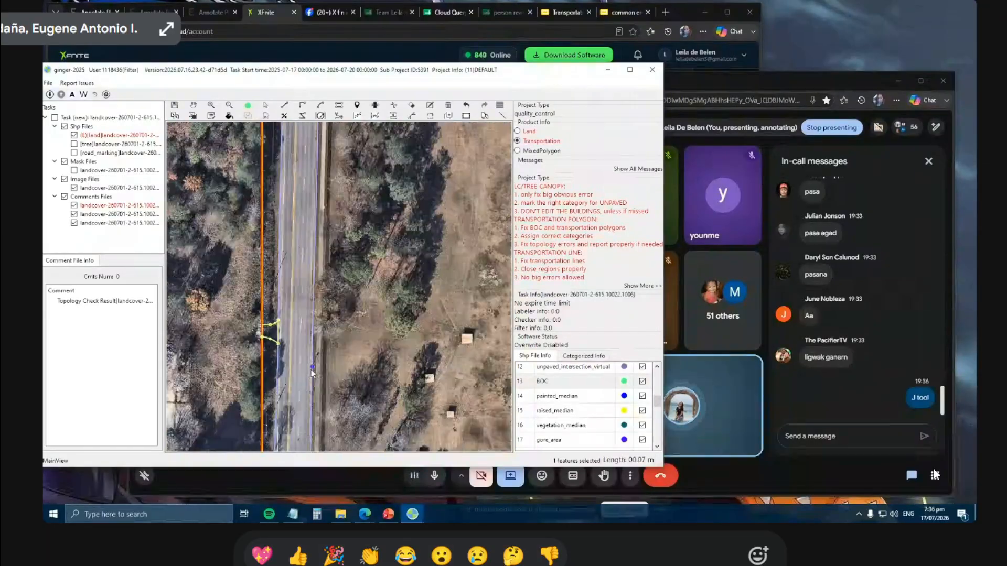
pyautogui.scroll(-3, 313, 399)
pyautogui.scroll(4, 313, 401)
pyautogui.scroll(-5, 311, 254)
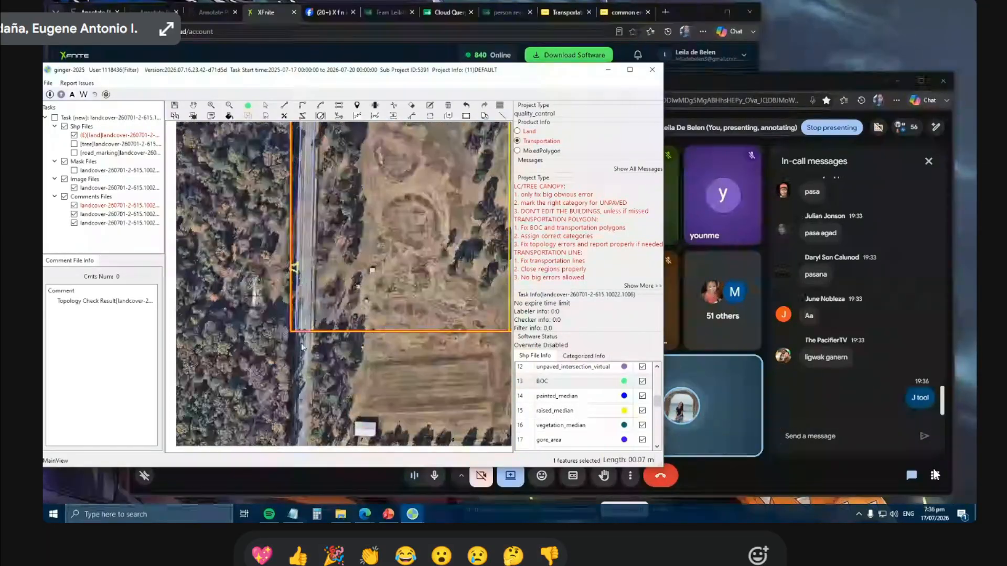
pyautogui.scroll(3, 301, 343)
pyautogui.scroll(1, 349, 339)
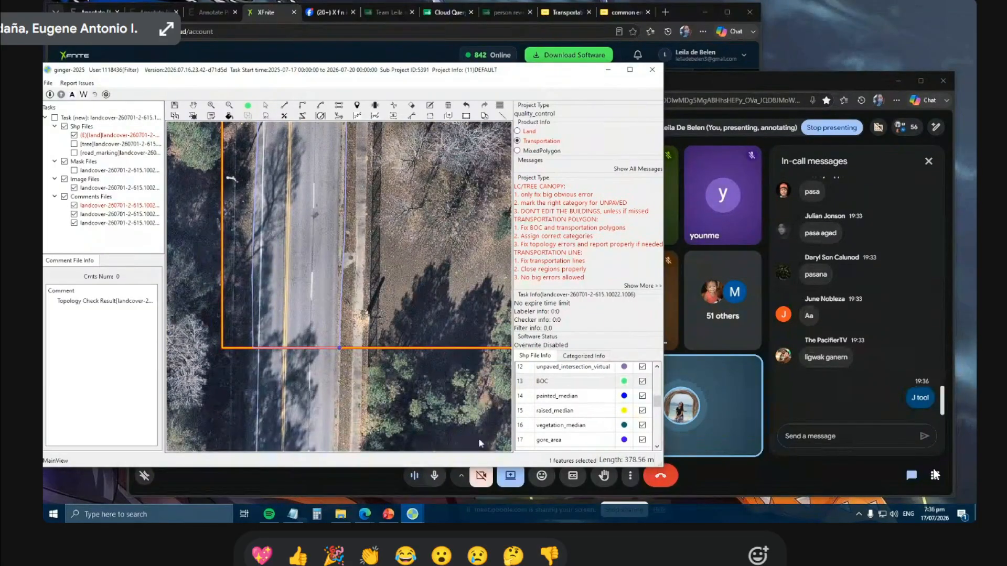
# Widen the traced line into a narrow BOC strip on the road side of the east edge and finish it.
pyautogui.scroll(2, 367, 252)
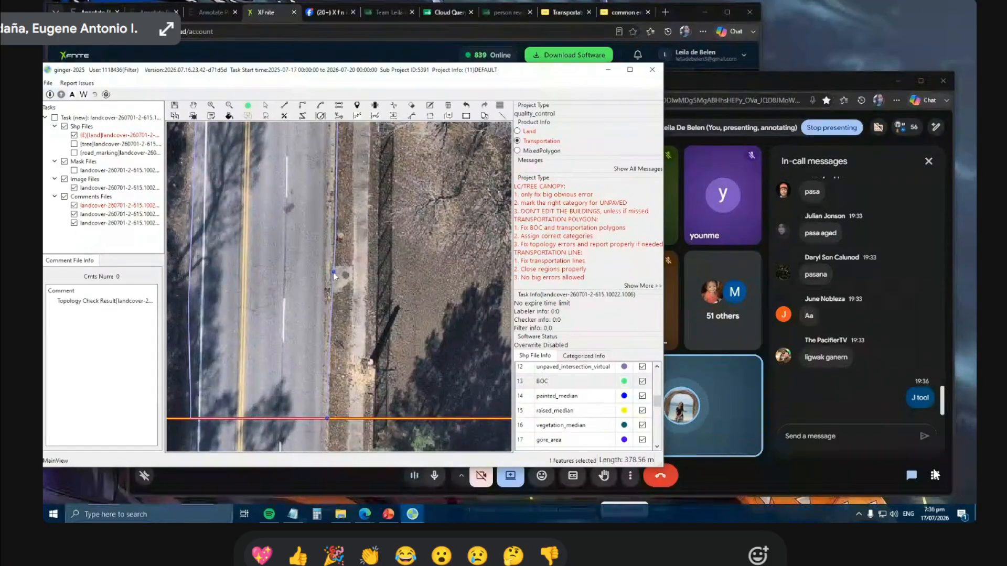
pyautogui.click(333, 273)
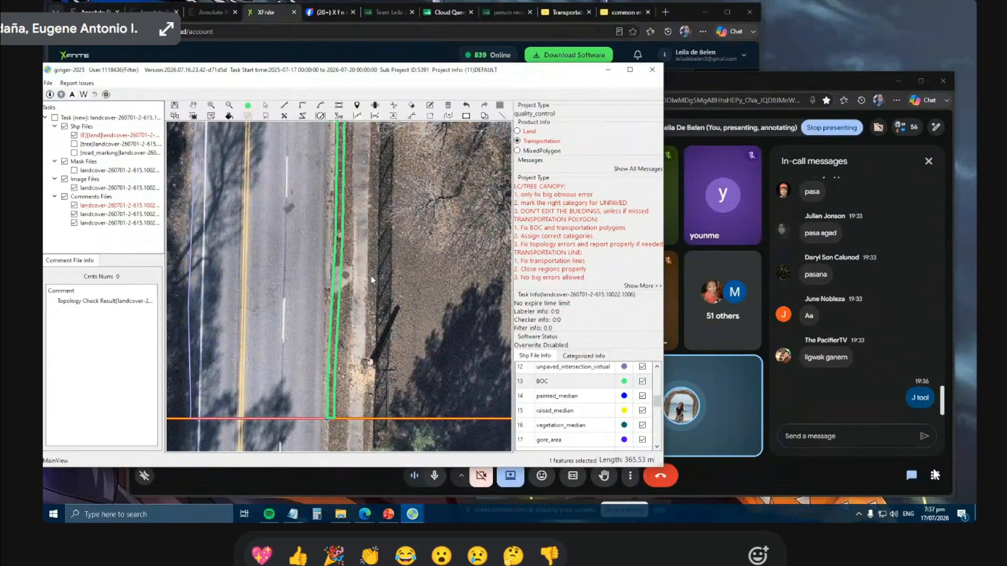
pyautogui.click(327, 284)
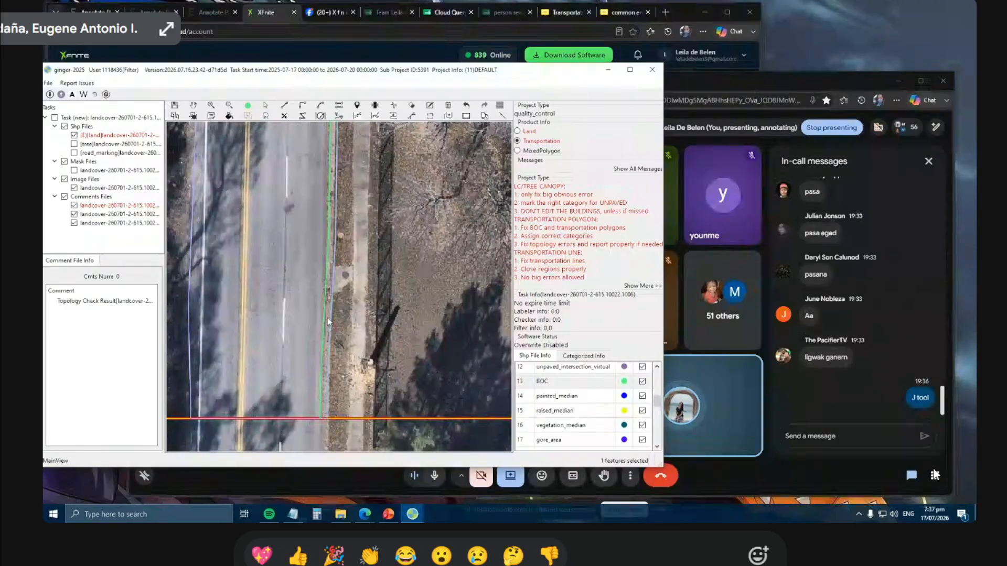
# Inspect the BOC strip along the road's east edge from the tile's south boundary up to its north end.
pyautogui.scroll(-2, 321, 392)
pyautogui.press('space')
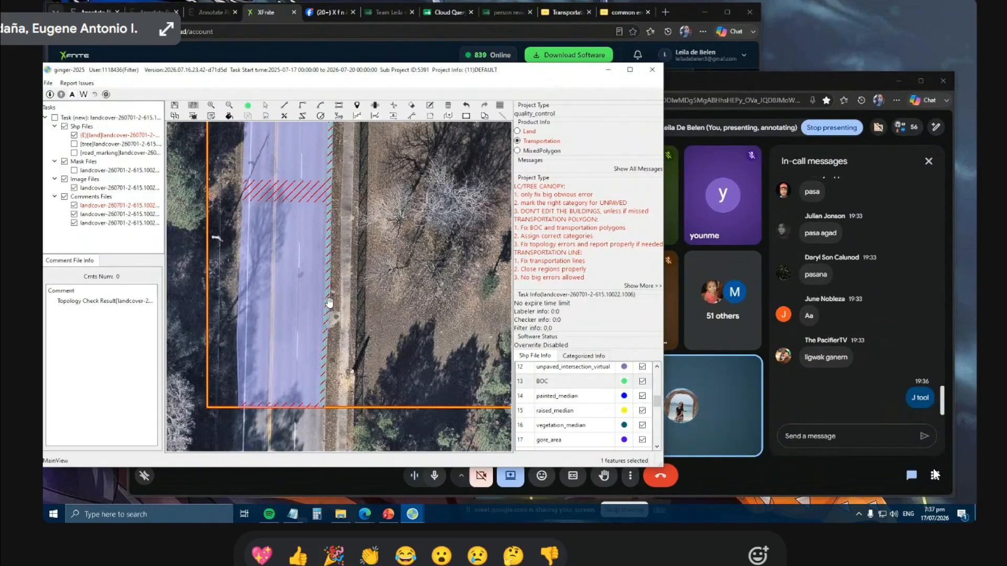
pyautogui.moveTo(328, 294); pyautogui.dragTo(329, 444)
pyautogui.moveTo(316, 205); pyautogui.dragTo(304, 359)
pyautogui.scroll(-1, 301, 346)
pyautogui.moveTo(297, 262); pyautogui.dragTo(309, 403)
pyautogui.moveTo(315, 288); pyautogui.dragTo(313, 402)
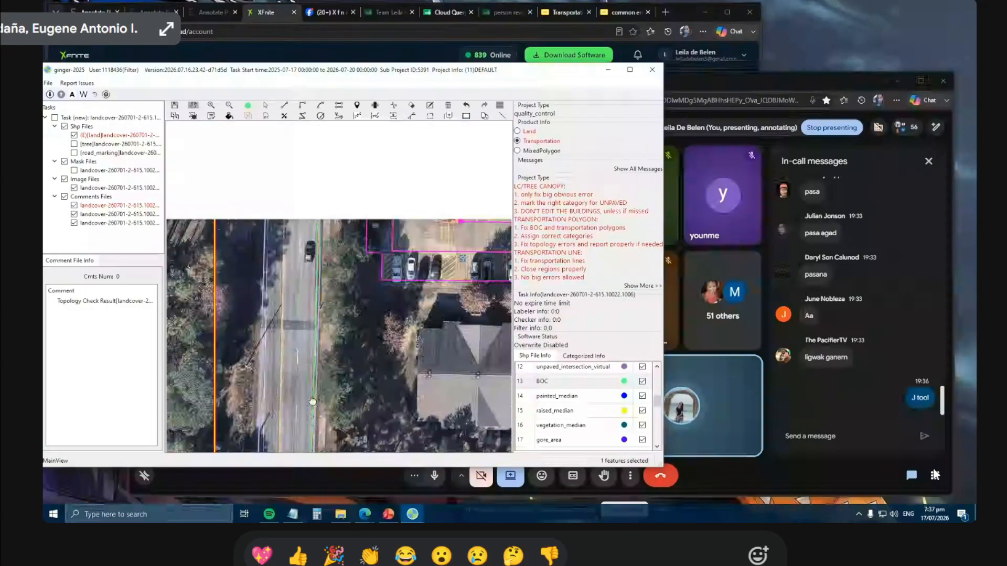
pyautogui.scroll(2, 313, 401)
pyautogui.moveTo(313, 228); pyautogui.dragTo(310, 374)
pyautogui.scroll(1, 320, 320)
pyautogui.scroll(1, 309, 374)
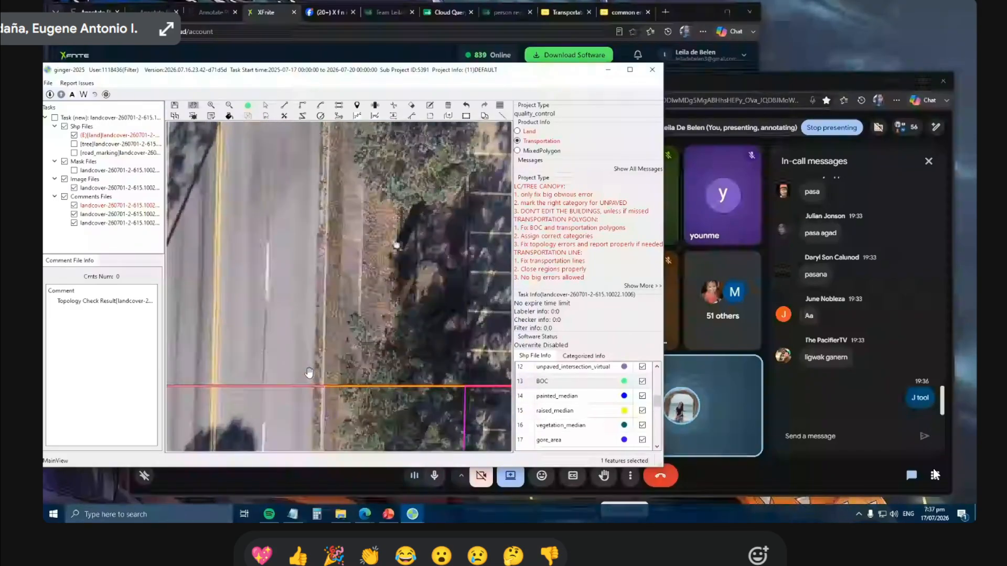
# Draw a short BOC strip about 4.7 m long from the long strip's north end to the tile's north boundary.
pyautogui.scroll(-1, 320, 306)
pyautogui.moveTo(325, 409); pyautogui.dragTo(320, 281)
pyautogui.scroll(2, 322, 329)
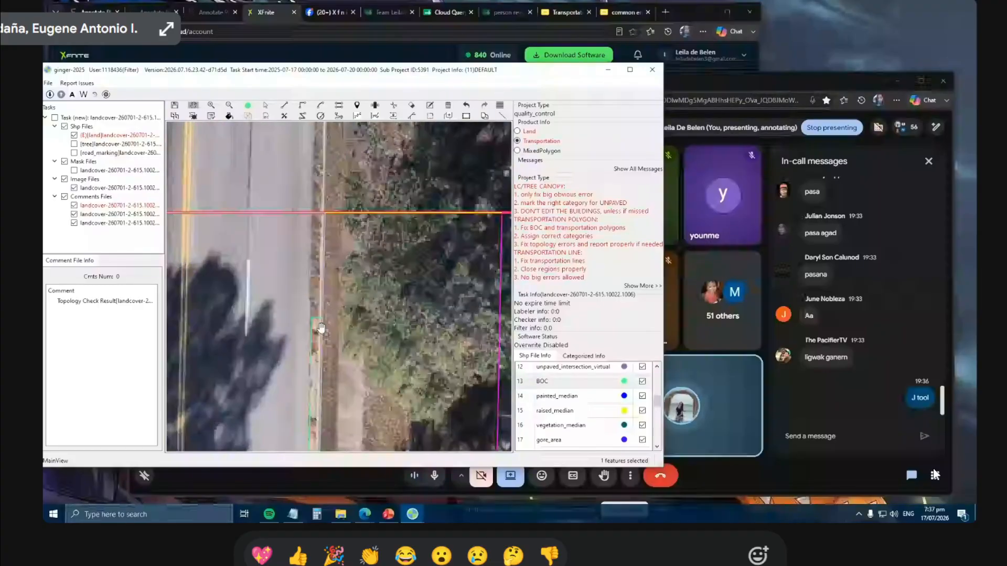
pyautogui.click(323, 315)
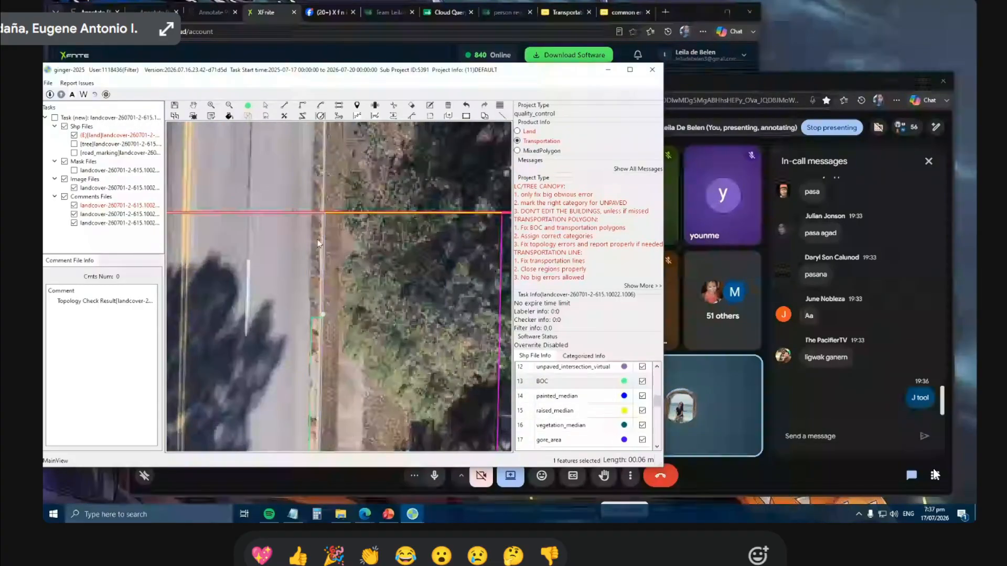
pyautogui.click(325, 213)
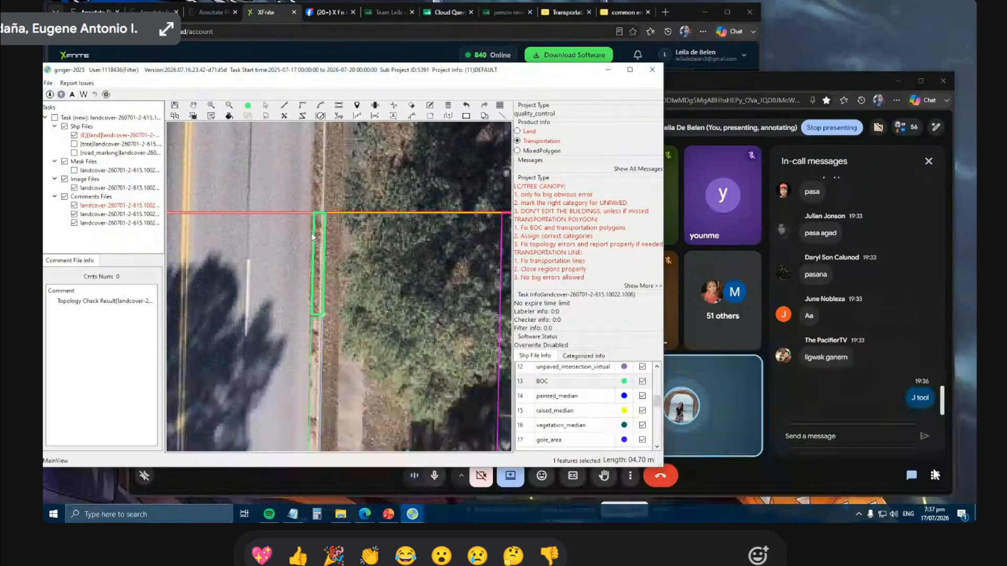
pyautogui.click(312, 272)
# Adjust the short BOC strip's southwest vertex to meet the corner of the long strip and check the joint.
pyautogui.scroll(3, 320, 315)
pyautogui.scroll(2, 321, 315)
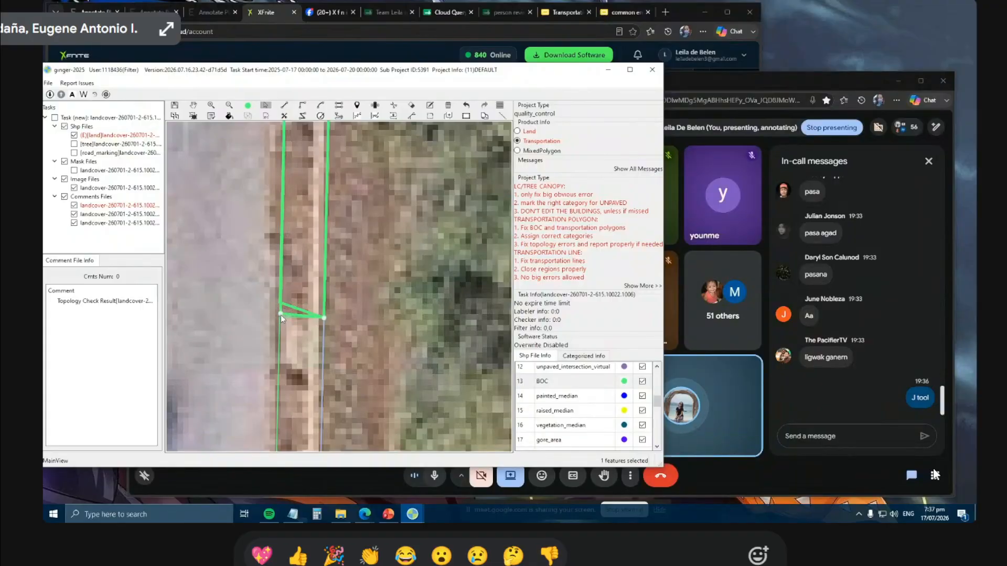
pyautogui.scroll(-6, 291, 327)
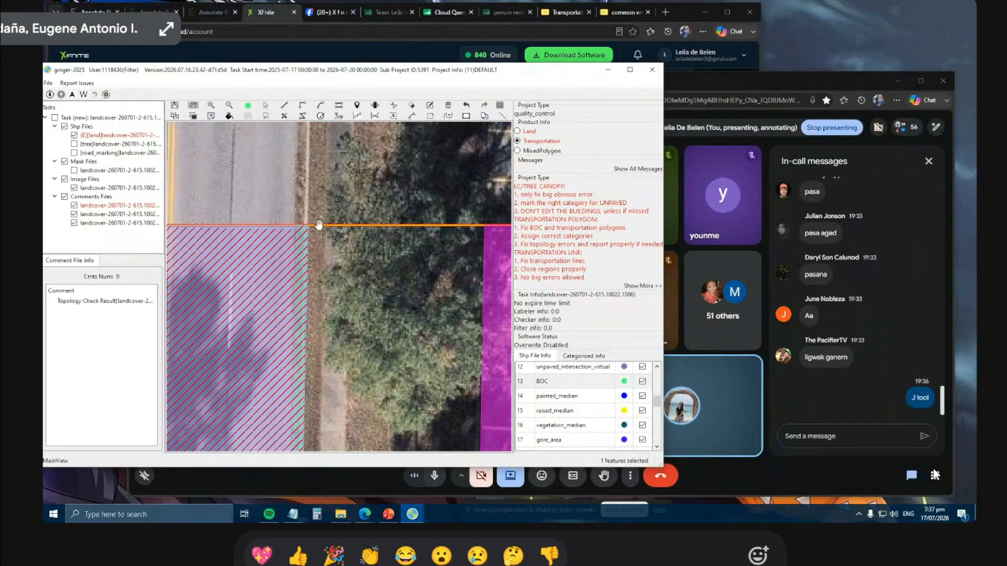
pyautogui.press('f')
pyautogui.moveTo(291, 301); pyautogui.dragTo(398, 205)
pyautogui.scroll(-2, 400, 207)
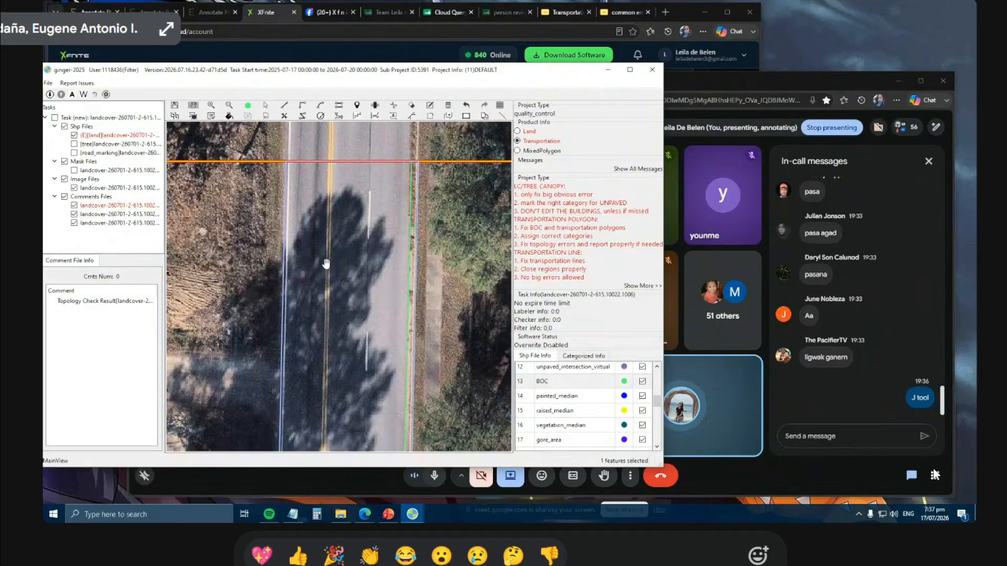
# Examine how the road, BOC strip and parking polygons meet the tile's north boundary.
pyautogui.scroll(2, 286, 163)
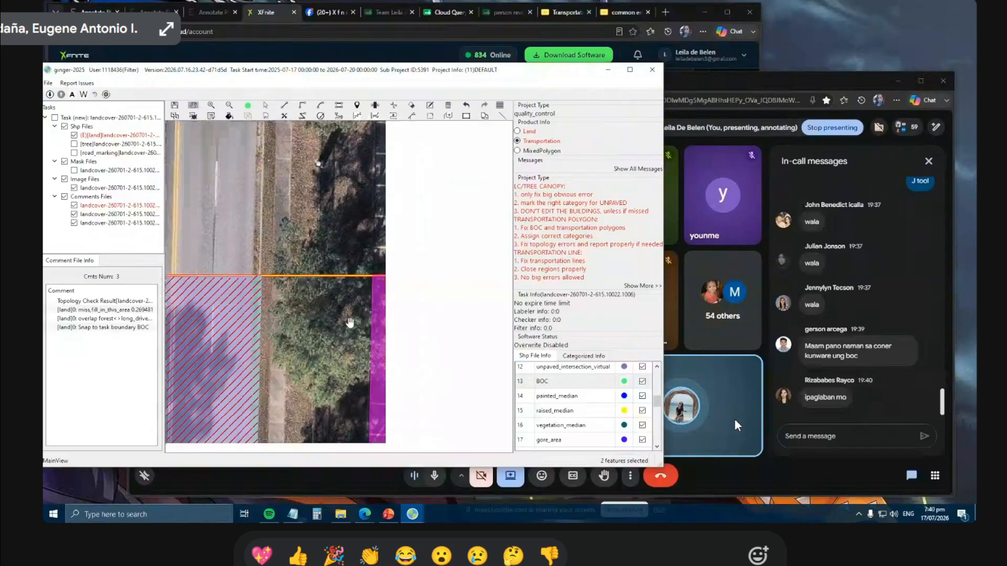
pyautogui.scroll(4, 367, 293)
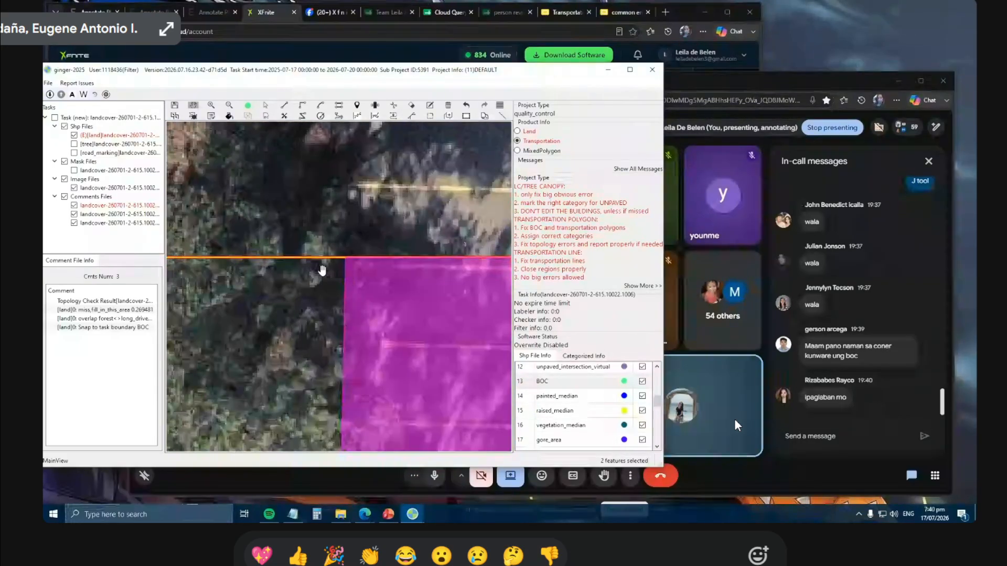
pyautogui.scroll(2, 379, 279)
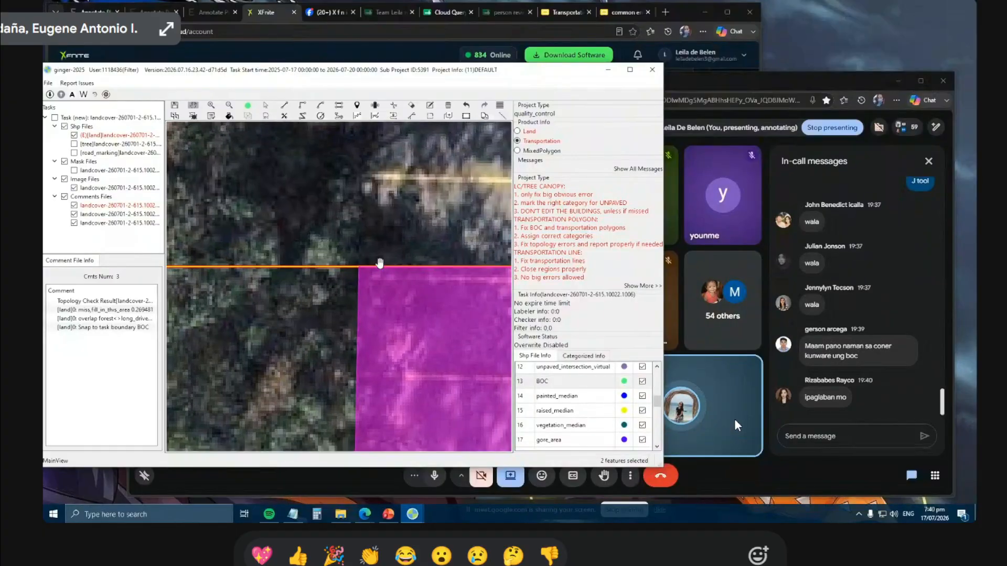
pyautogui.scroll(-1, 378, 257)
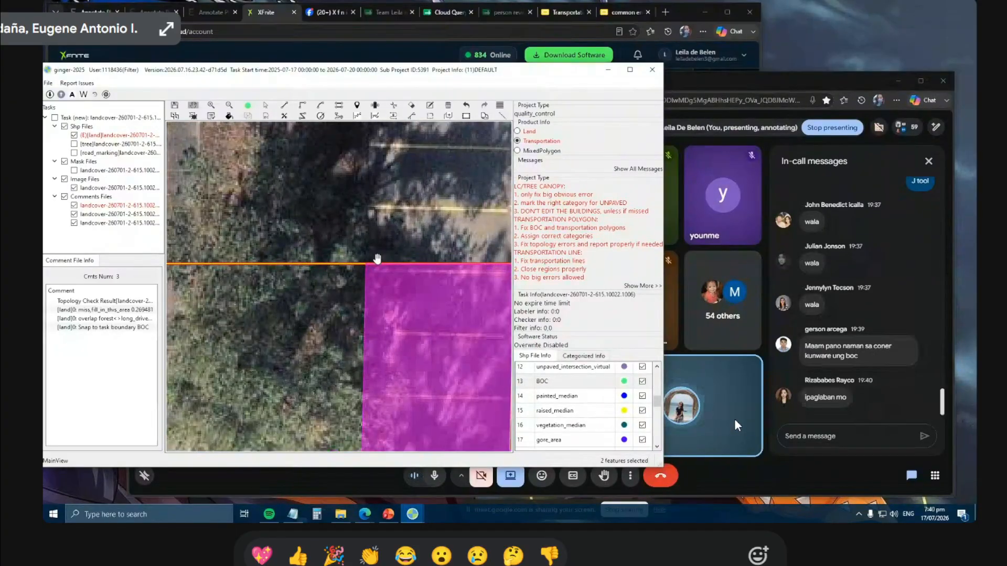
pyautogui.scroll(-1, 376, 258)
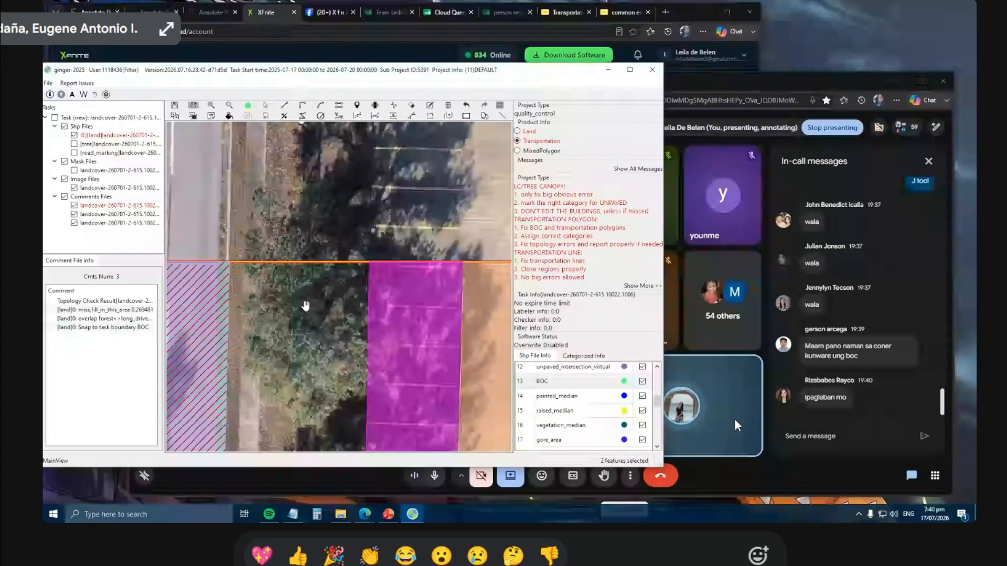
pyautogui.moveTo(285, 309); pyautogui.dragTo(307, 311)
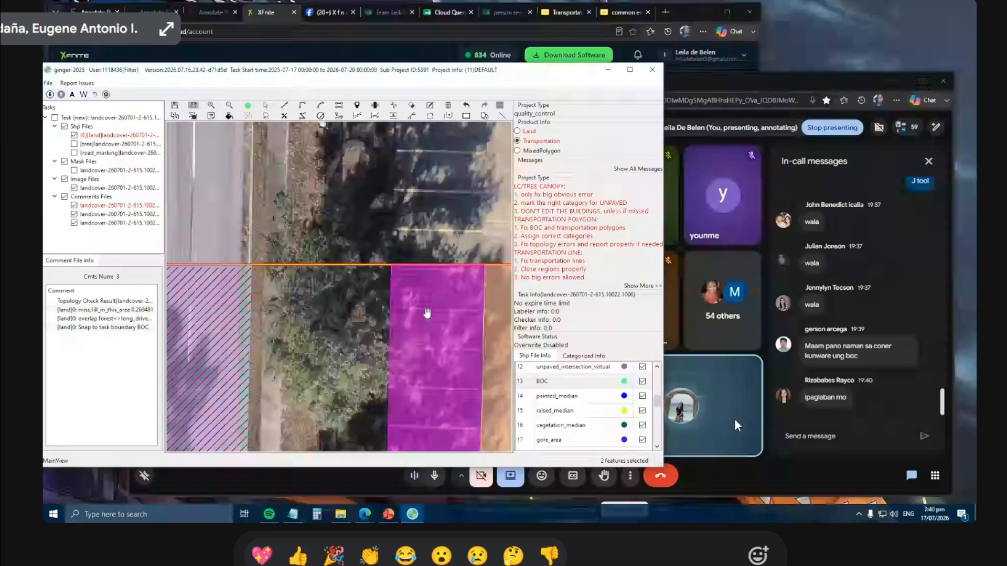
pyautogui.scroll(-2, 343, 220)
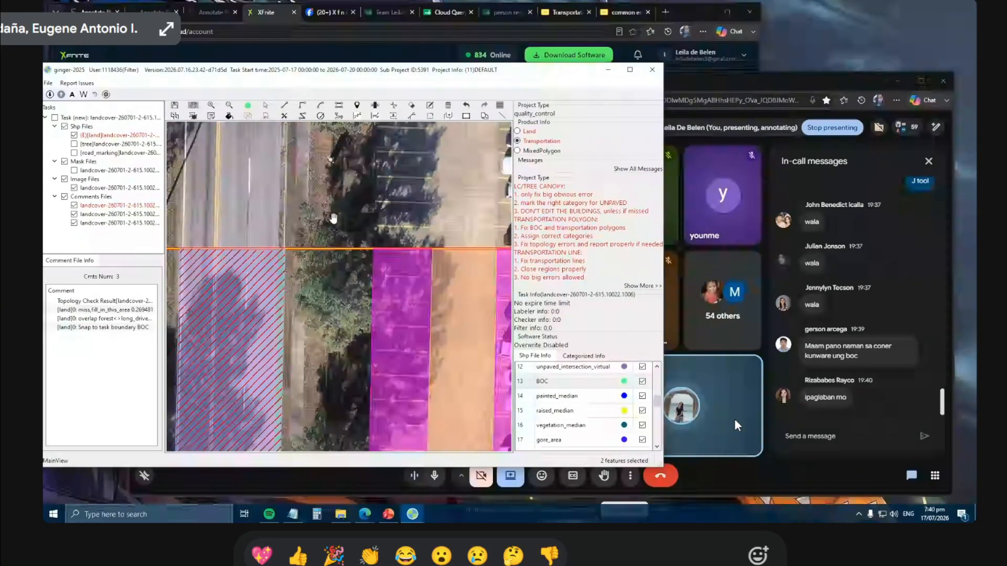
# Try to reshape the long BOC strip's west edge across the driveway opening on the east side of the road.
pyautogui.scroll(-2, 341, 230)
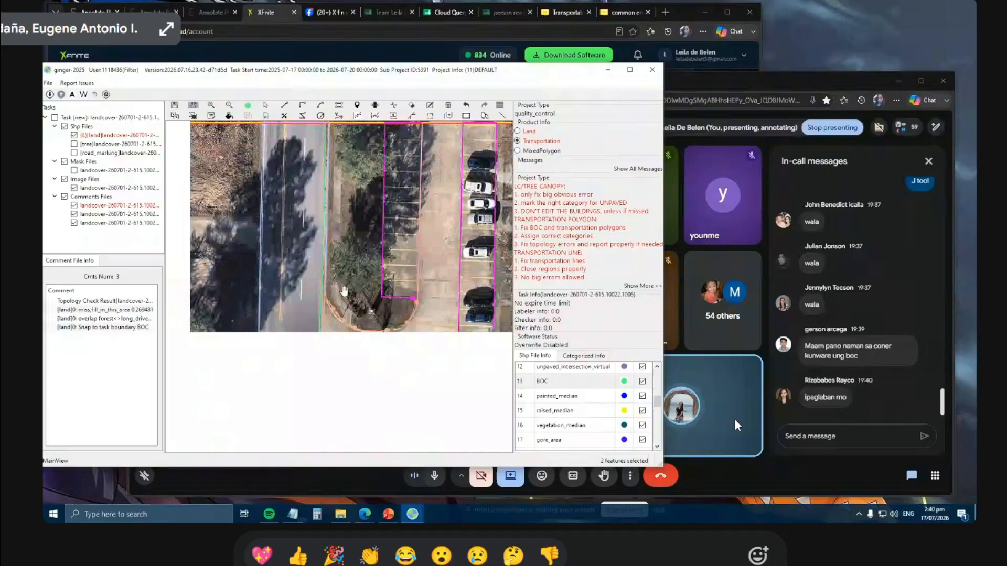
pyautogui.moveTo(318, 336); pyautogui.dragTo(340, 329)
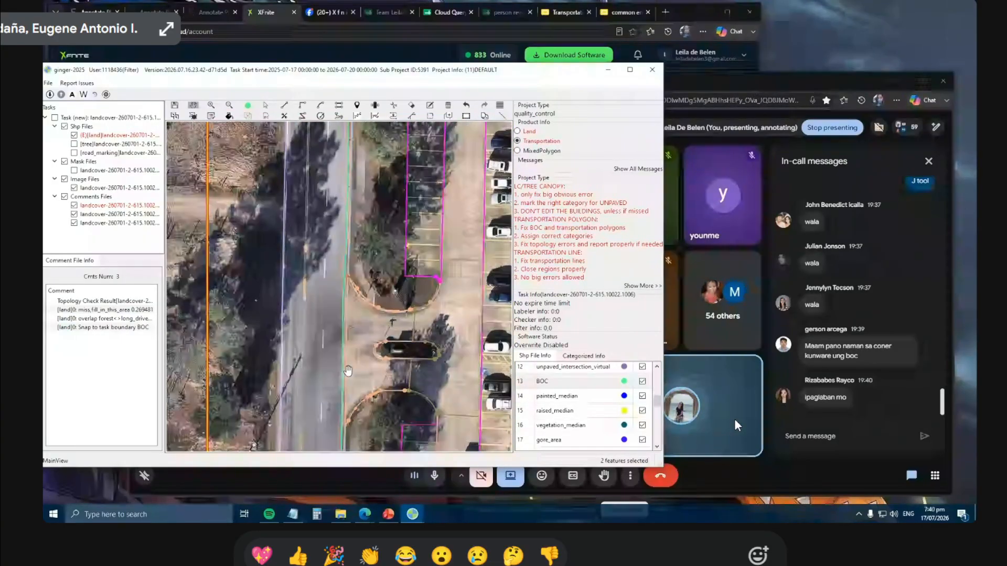
pyautogui.scroll(1, 343, 368)
pyautogui.moveTo(343, 368); pyautogui.dragTo(342, 315)
pyautogui.scroll(1, 339, 167)
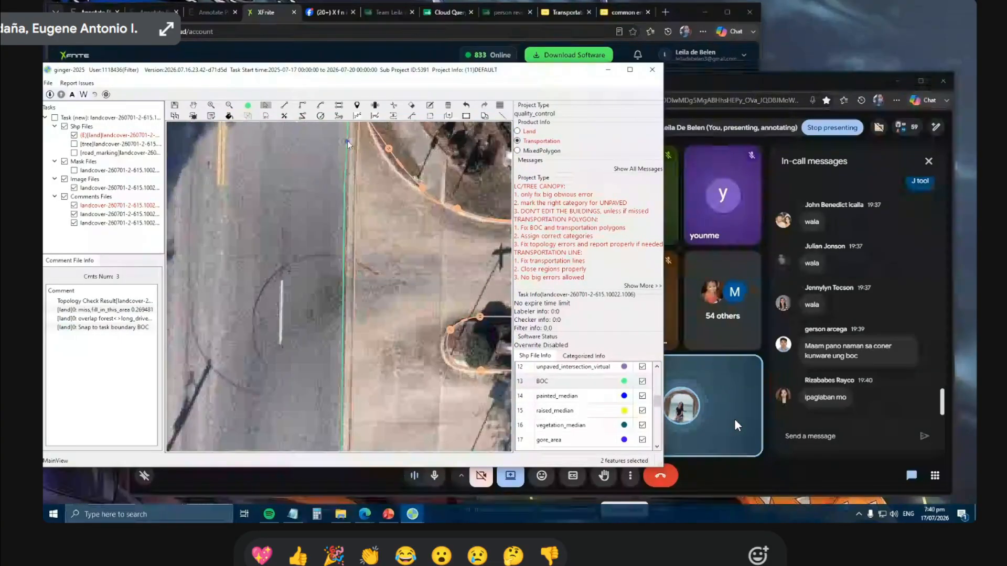
pyautogui.click(342, 153)
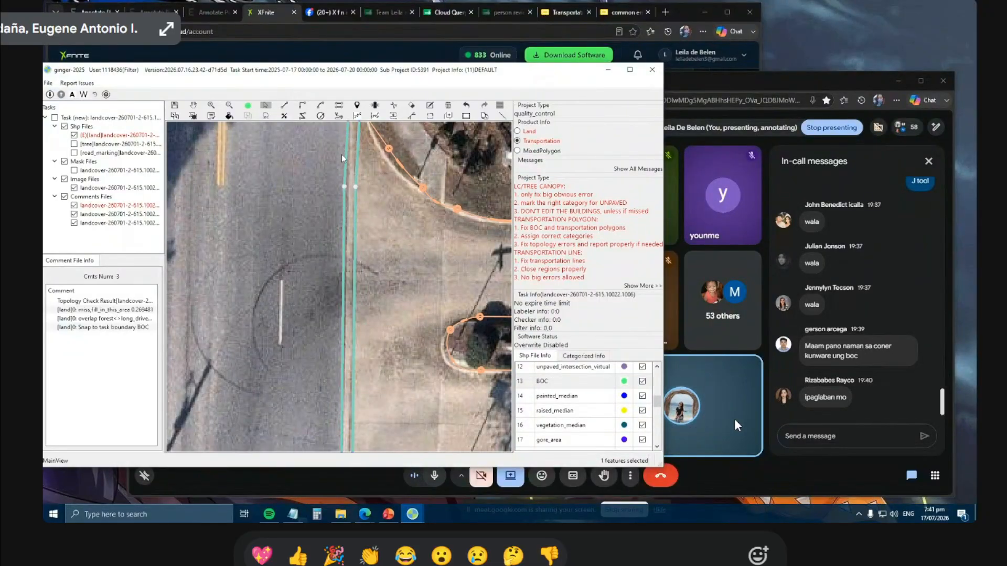
pyautogui.scroll(-2, 341, 154)
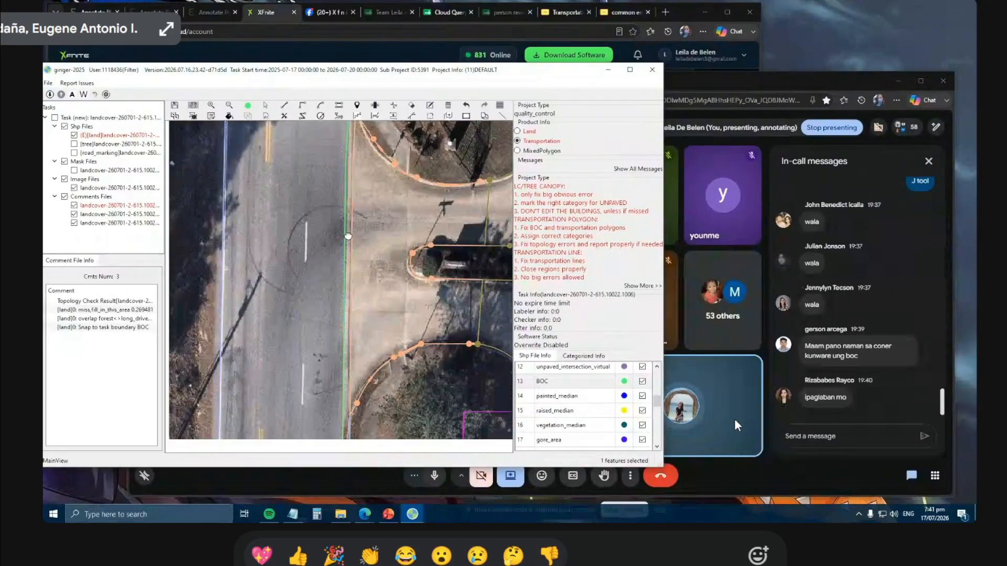
pyautogui.click(336, 423)
pyautogui.scroll(-2, 357, 148)
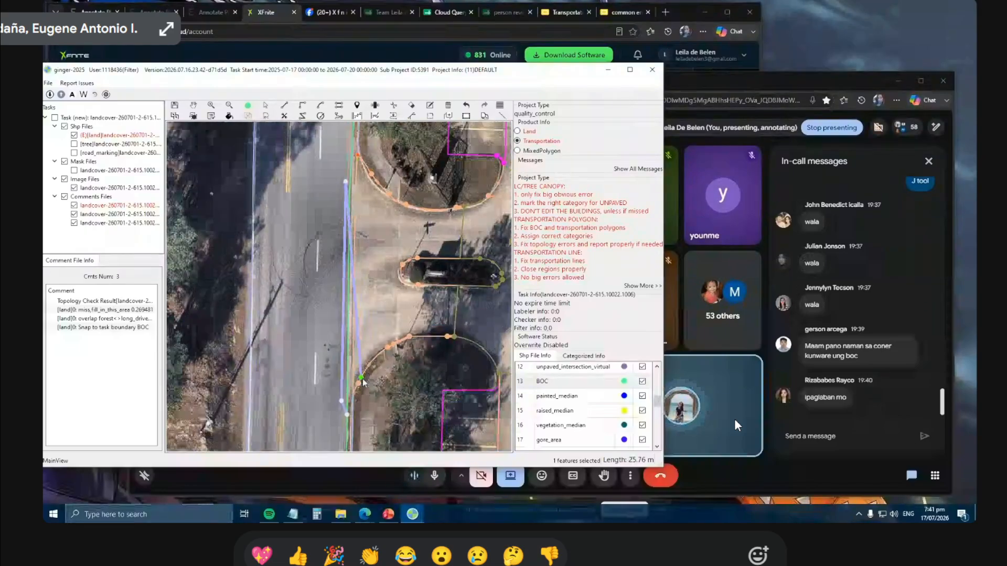
pyautogui.rightClick(356, 271)
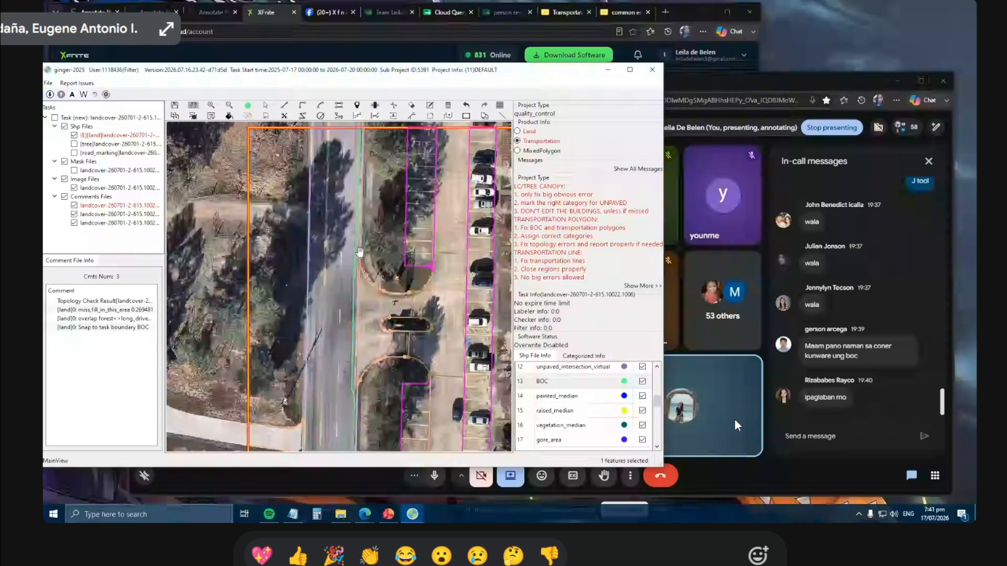
# Try to redraw the BOC strip's west edge slightly into the road from north of the driveway to its south corner.
pyautogui.scroll(4, 357, 258)
pyautogui.moveTo(353, 379); pyautogui.dragTo(346, 295)
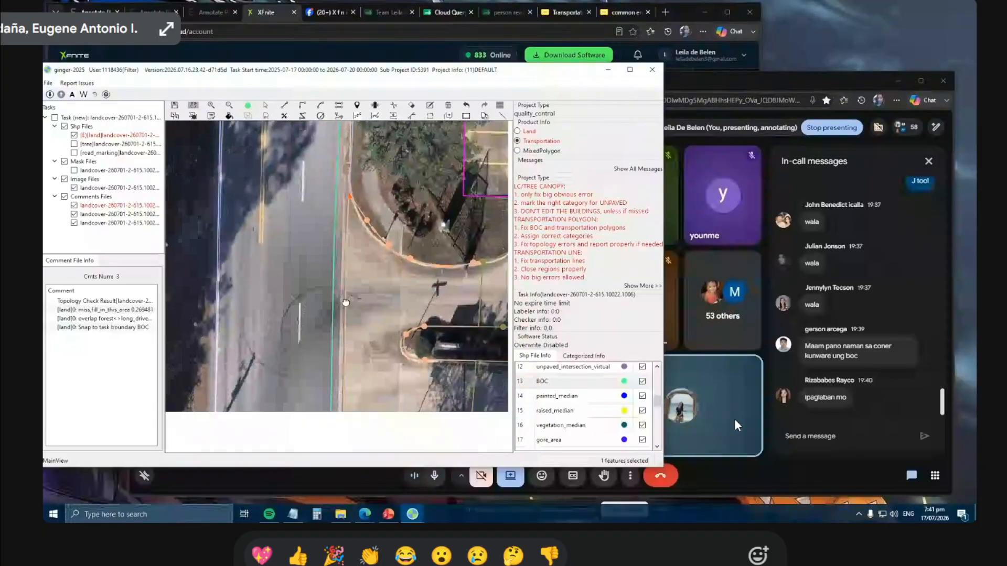
pyautogui.scroll(-2, 347, 296)
pyautogui.click(342, 171)
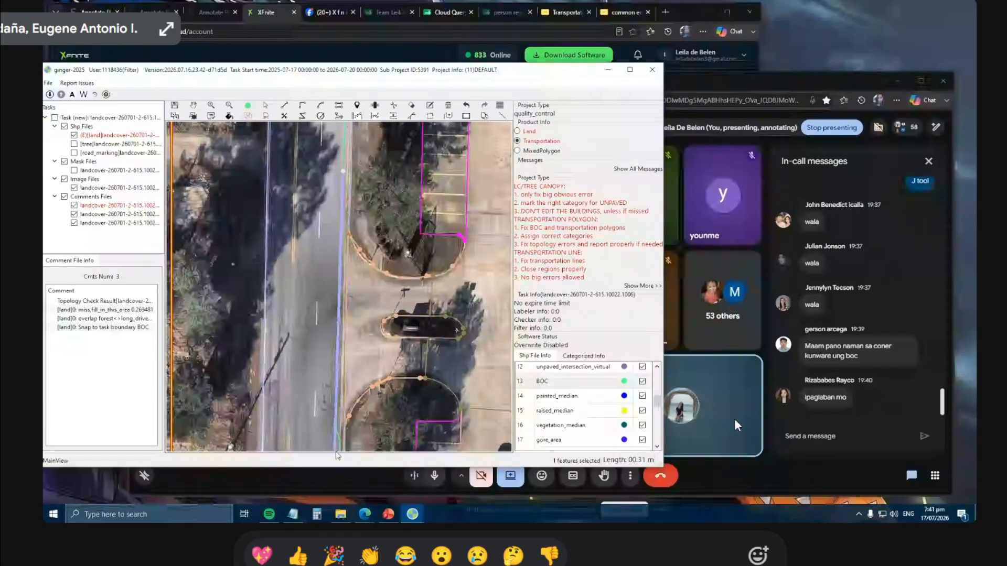
pyautogui.scroll(3, 335, 439)
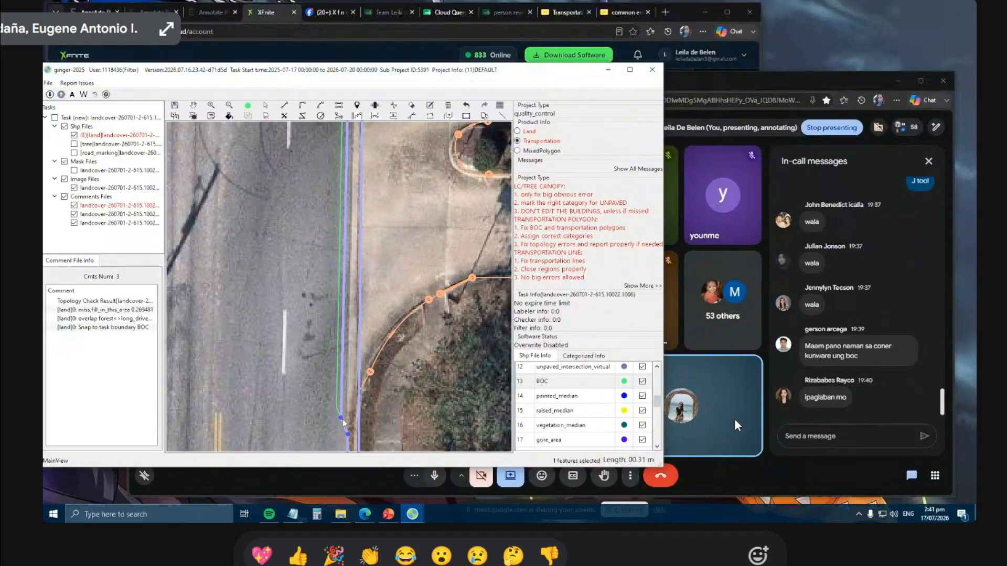
pyautogui.rightClick(343, 421)
# Examine the redrawn BOC edge along the driveway opening and its bend at the south corner.
pyautogui.scroll(-2, 343, 420)
pyautogui.moveTo(342, 417); pyautogui.dragTo(330, 362)
pyautogui.scroll(2, 335, 351)
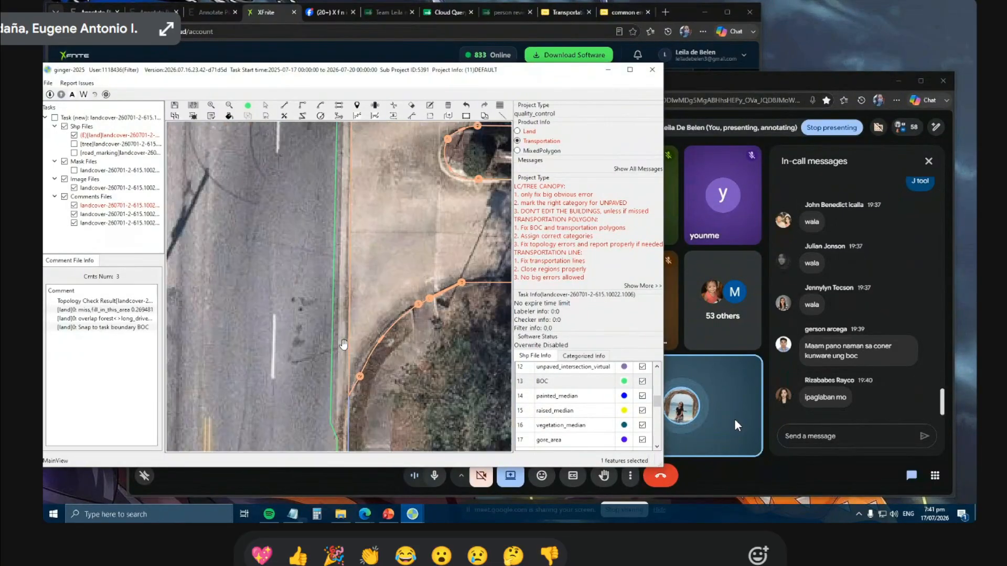
pyautogui.moveTo(339, 430); pyautogui.dragTo(314, 347)
pyautogui.scroll(-2, 318, 234)
pyautogui.moveTo(309, 175); pyautogui.dragTo(300, 286)
pyautogui.moveTo(303, 239); pyautogui.dragTo(303, 350)
pyautogui.moveTo(316, 419); pyautogui.dragTo(329, 247)
pyautogui.scroll(3, 329, 357)
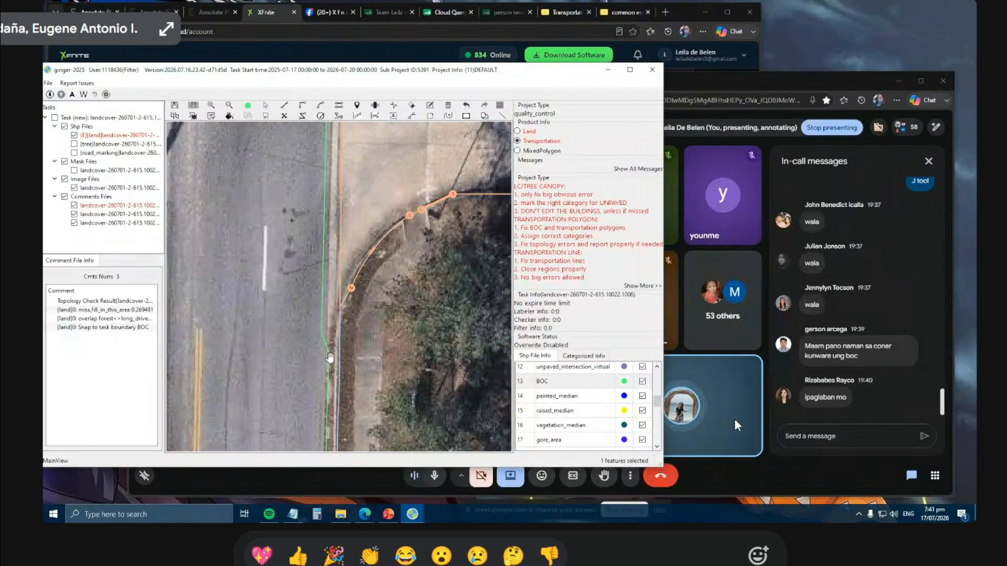
# Try to smooth the bend in the BOC strip's west edge near the driveway's south corner.
pyautogui.scroll(3, 330, 357)
pyautogui.moveTo(329, 357); pyautogui.dragTo(319, 297)
pyautogui.scroll(-1, 324, 250)
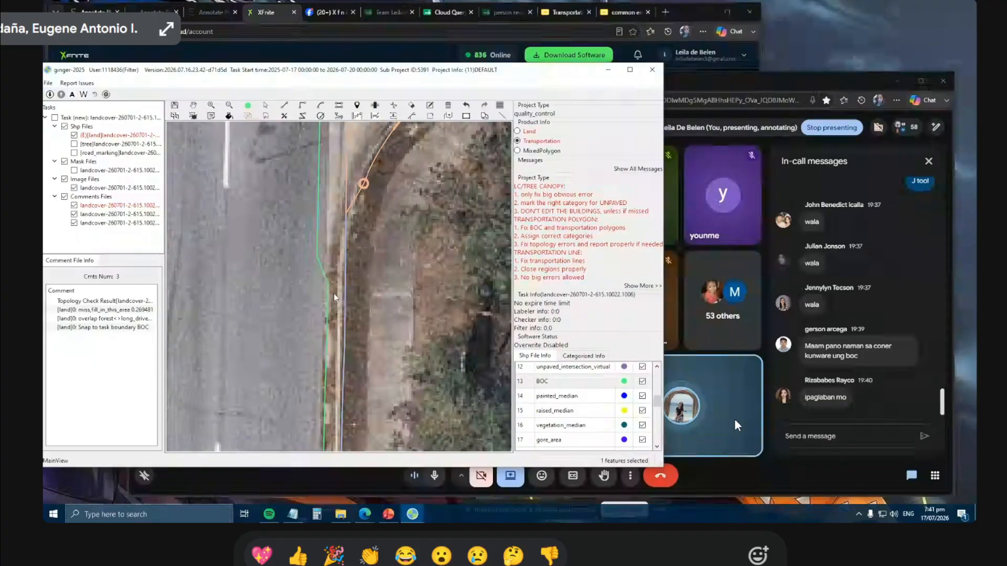
pyautogui.click(327, 279)
pyautogui.scroll(-5, 319, 385)
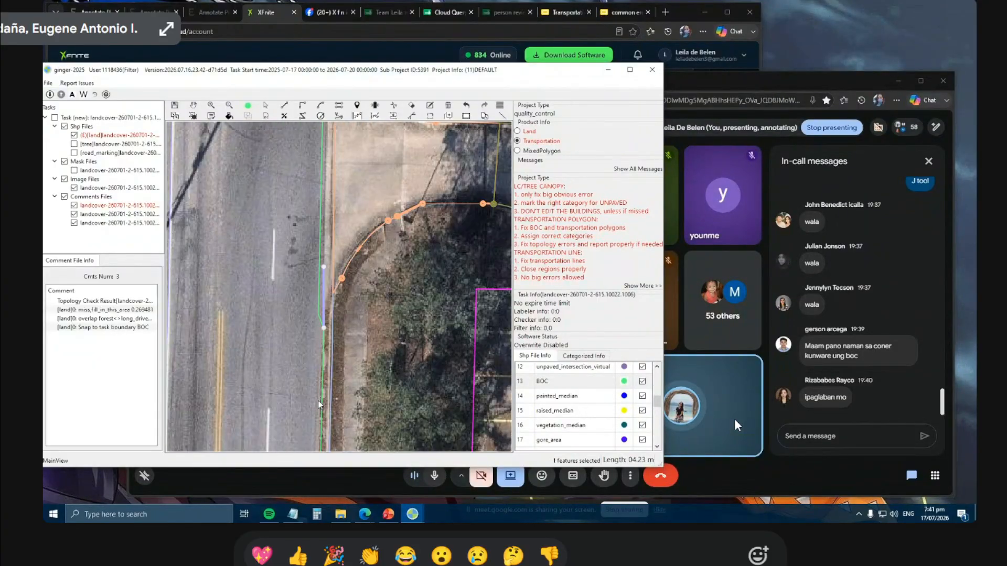
pyautogui.click(321, 149)
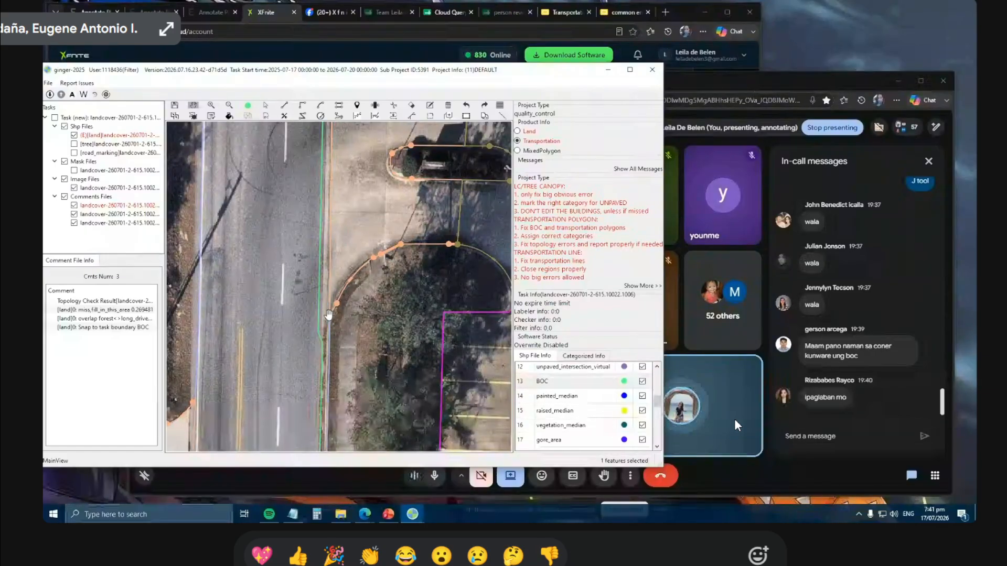
# Check the smoothed bend, and undo the last two reshapes of the BOC strip's west edge.
pyautogui.scroll(1, 324, 342)
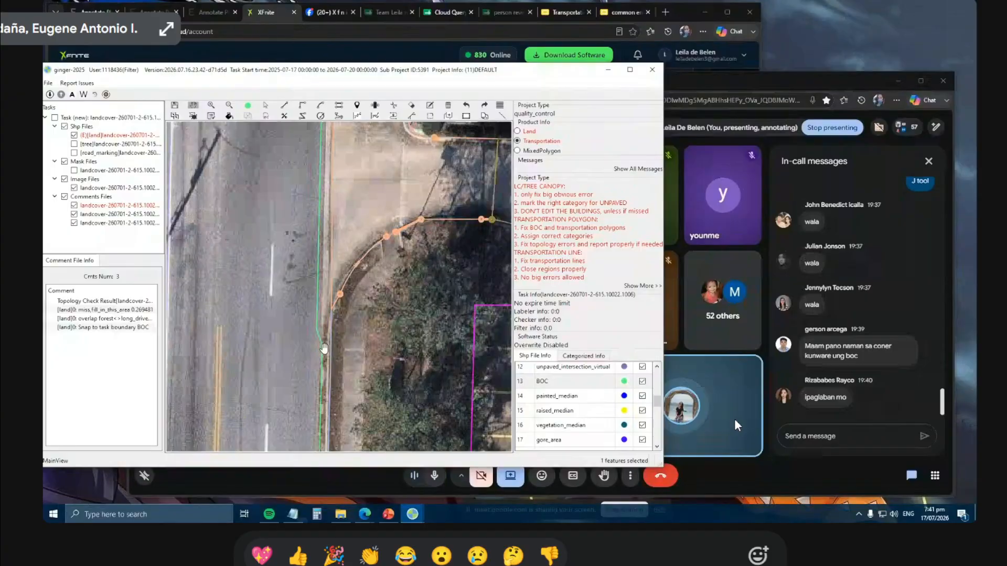
pyautogui.scroll(-1, 325, 346)
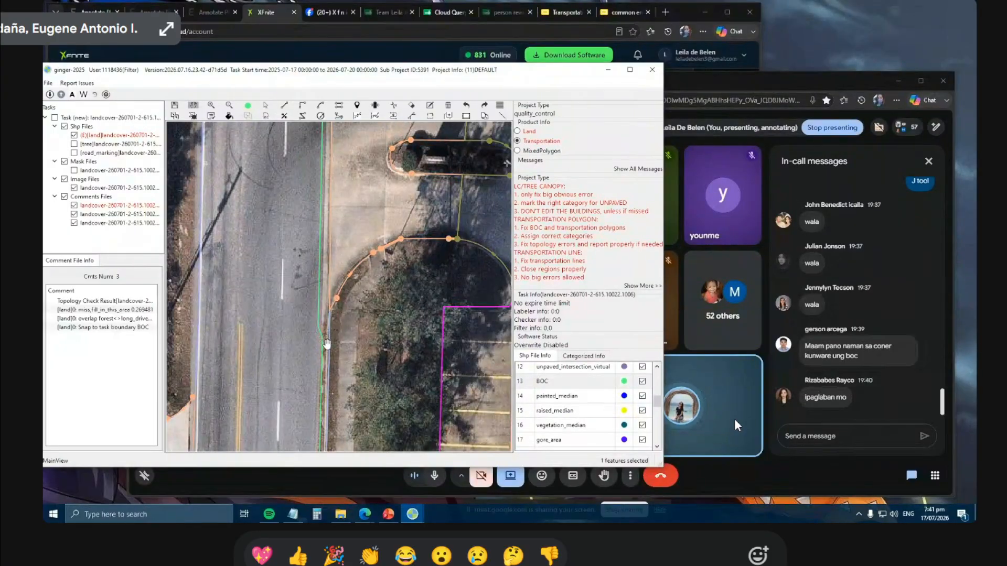
pyautogui.hotkey('ctrl', 'z')
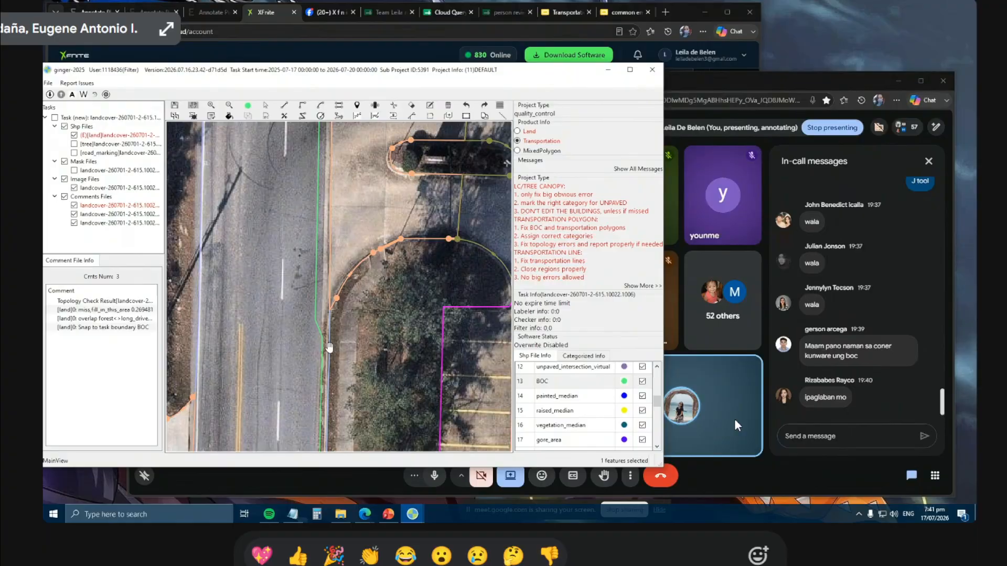
pyautogui.hotkey('ctrl', 'z')
pyautogui.scroll(-1, 328, 349)
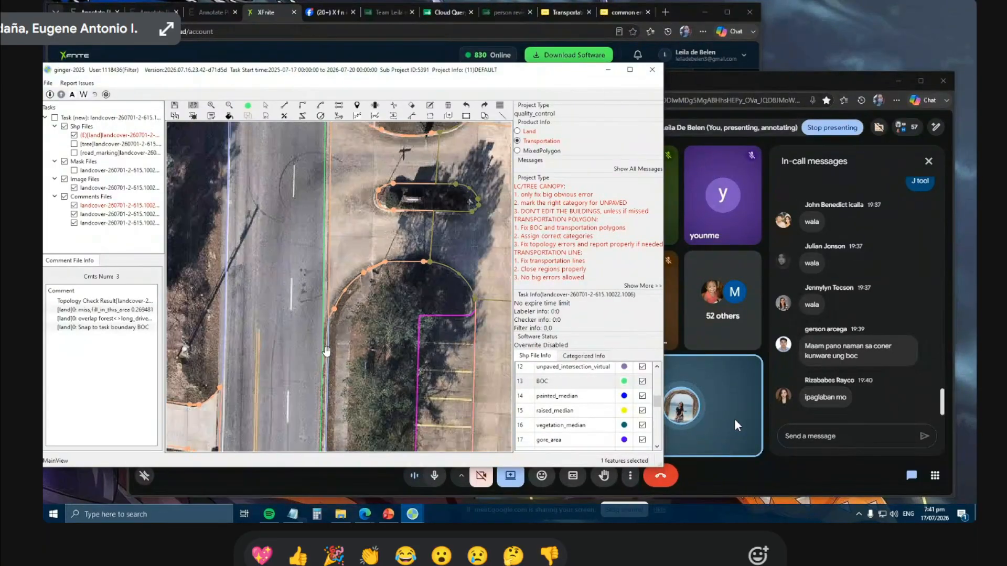
# Display the polygon fills and examine the road, driveway and parking areas near the tile's north boundary.
pyautogui.scroll(-1, 326, 350)
pyautogui.press('f')
pyautogui.scroll(-1, 327, 349)
pyautogui.moveTo(327, 213); pyautogui.dragTo(315, 275)
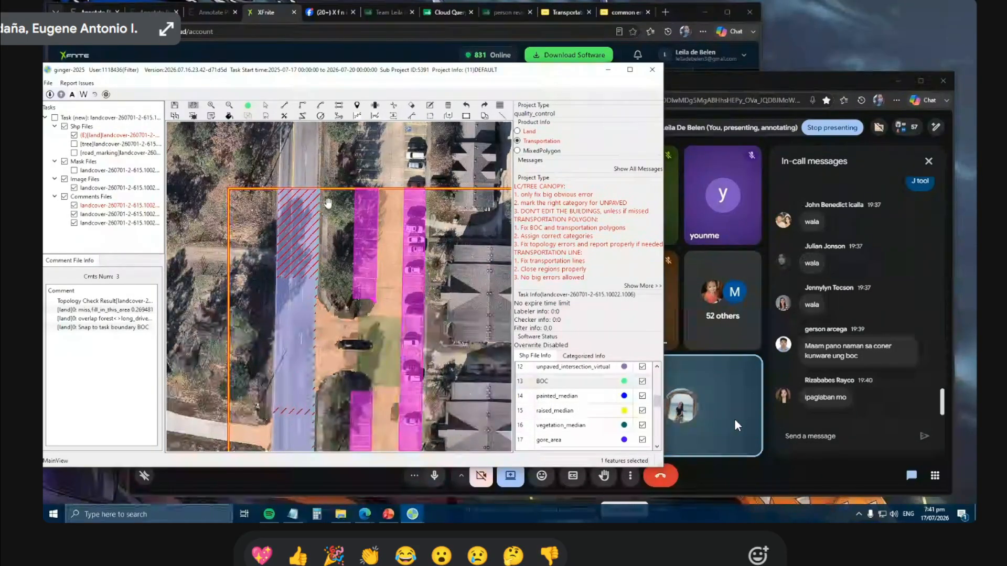
pyautogui.click(819, 488)
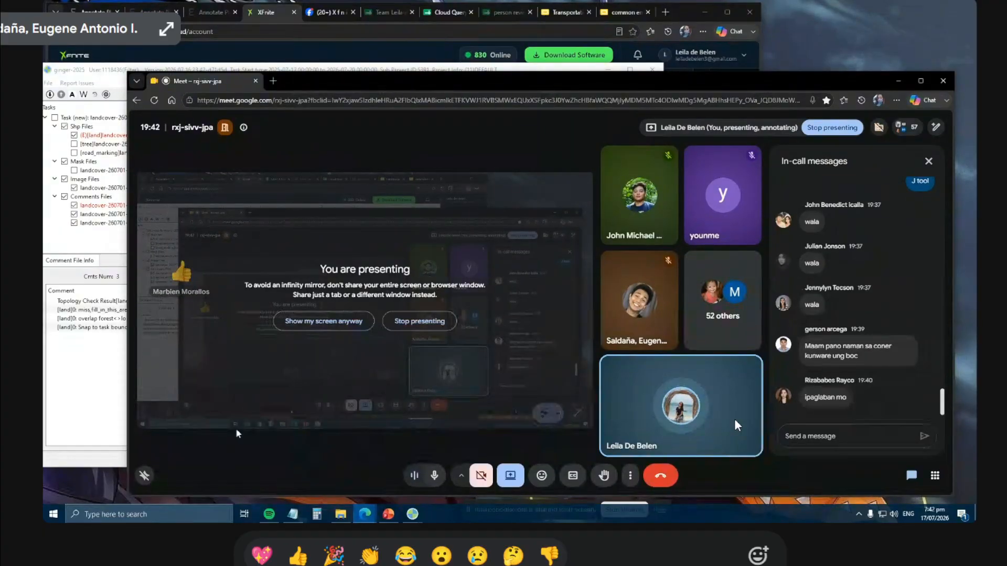
pyautogui.click(66, 401)
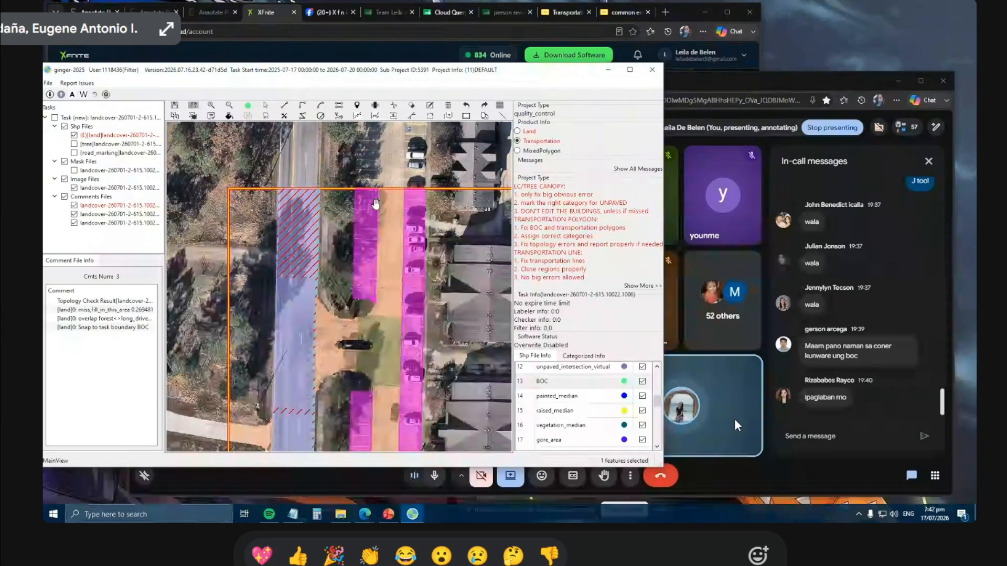
# Switch editing to the road_marking file and show only the Transportation features.
pyautogui.scroll(-2, 364, 215)
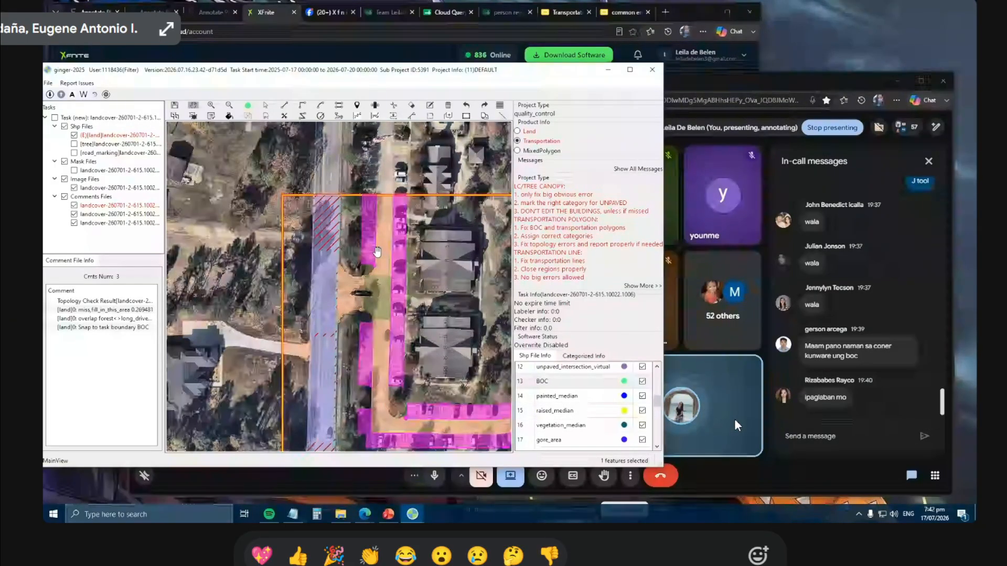
pyautogui.press('Tab')
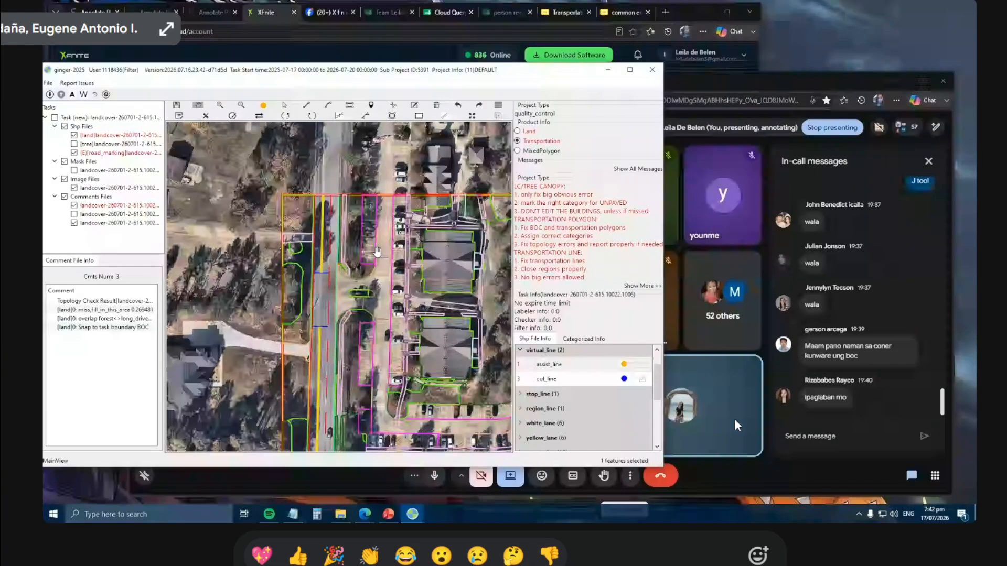
pyautogui.click(518, 146)
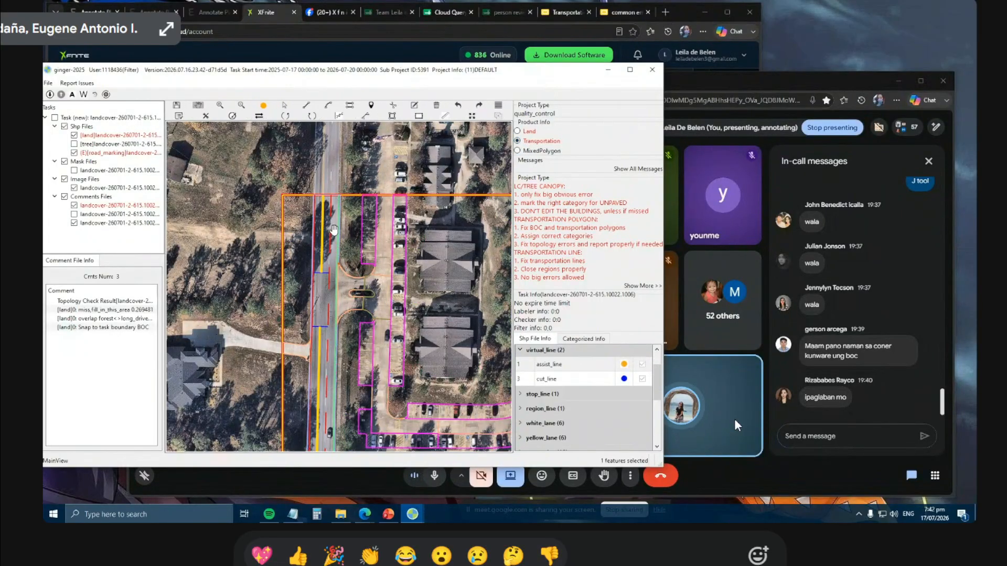
# Compare the road marking lines with the bare imagery along the road near the tile's north boundary.
pyautogui.scroll(2, 319, 206)
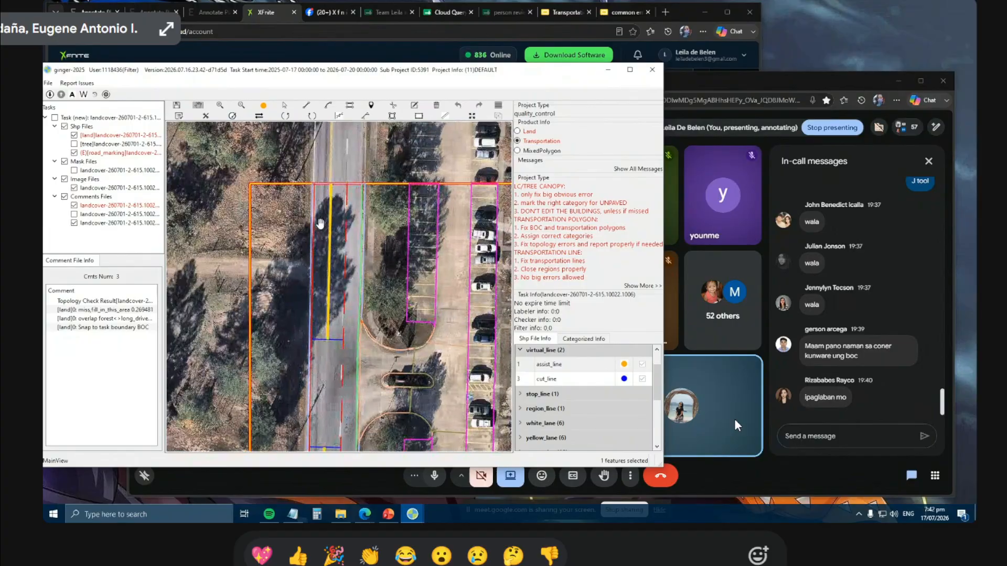
pyautogui.scroll(1, 318, 224)
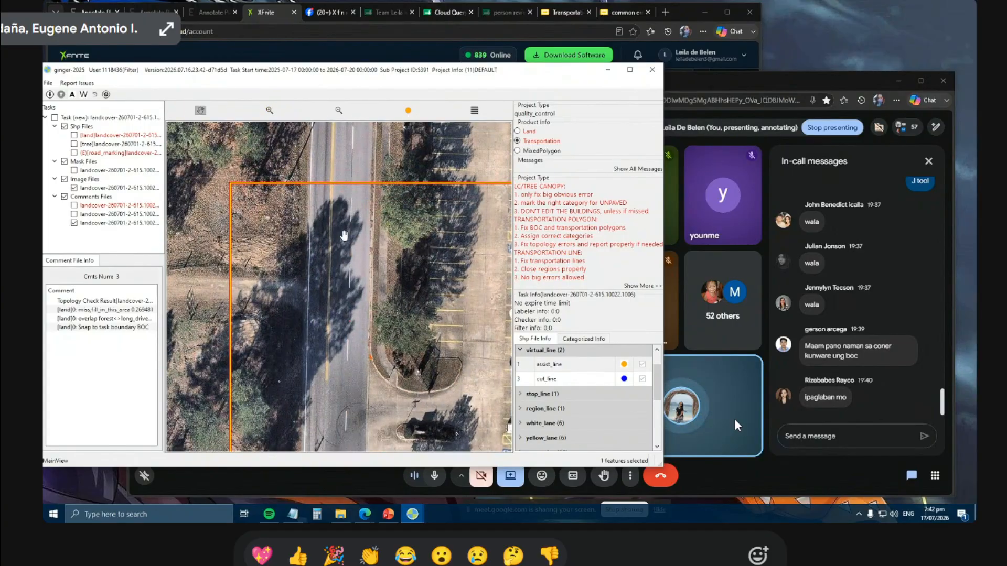
pyautogui.scroll(-2, 338, 256)
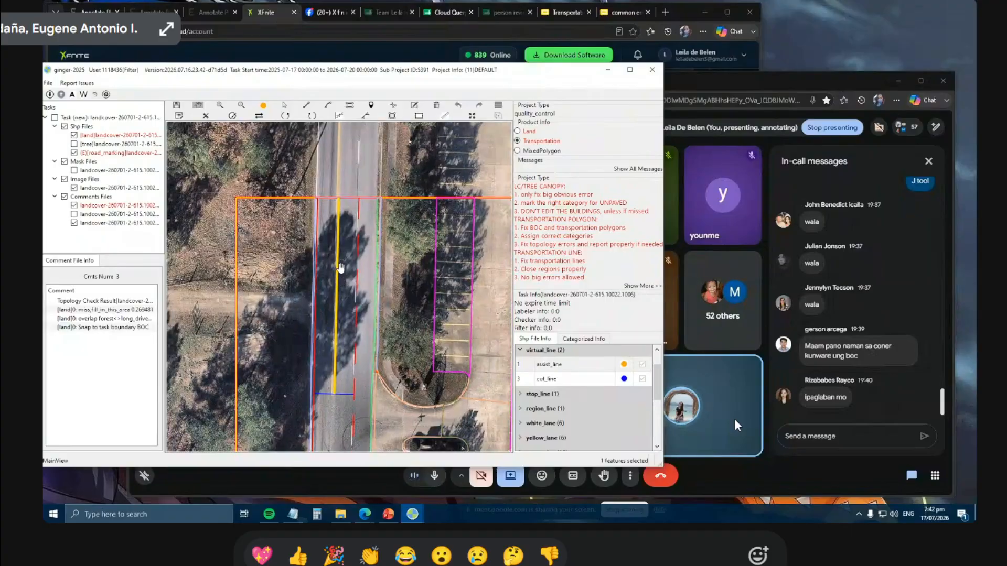
pyautogui.click(388, 514)
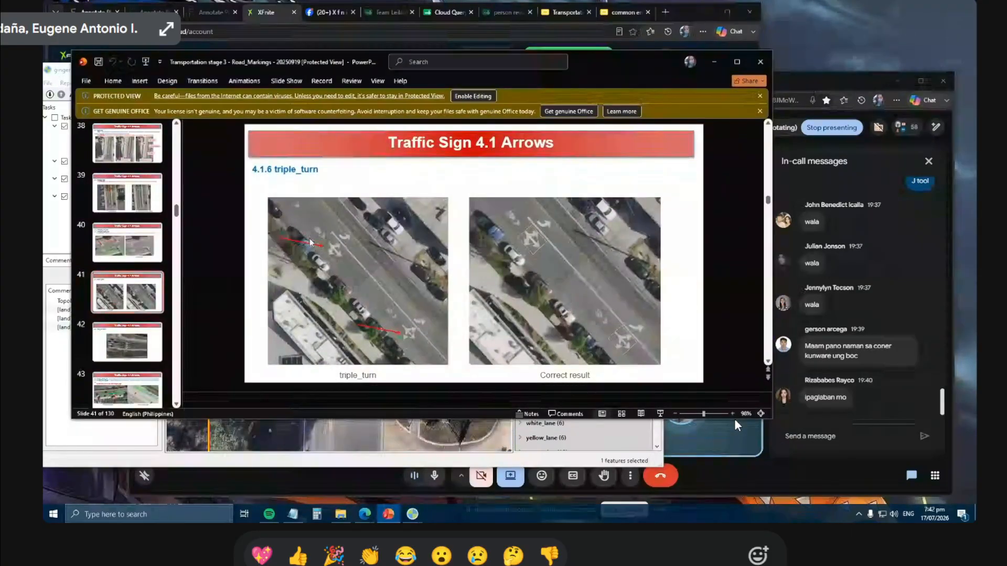
pyautogui.click(712, 60)
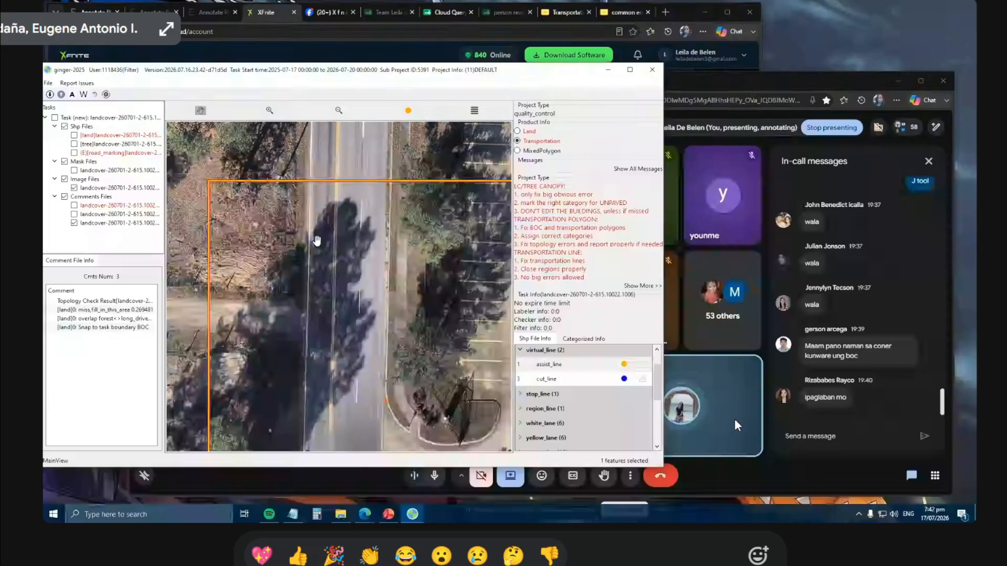
pyautogui.scroll(1, 345, 245)
pyautogui.scroll(1, 345, 243)
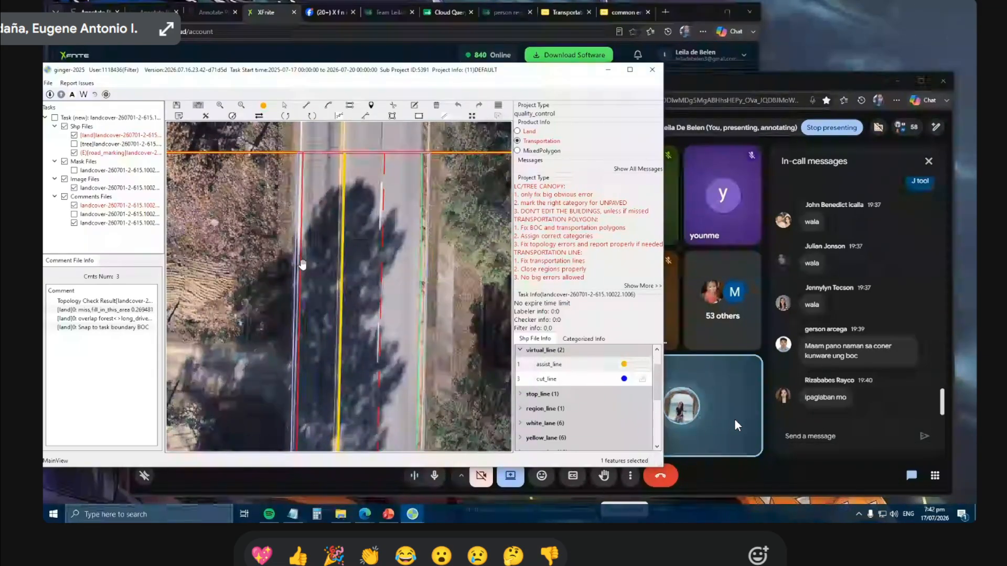
# Examine the yellow centre line against the imagery at the tile's north boundary and select it to check its category.
pyautogui.scroll(3, 352, 209)
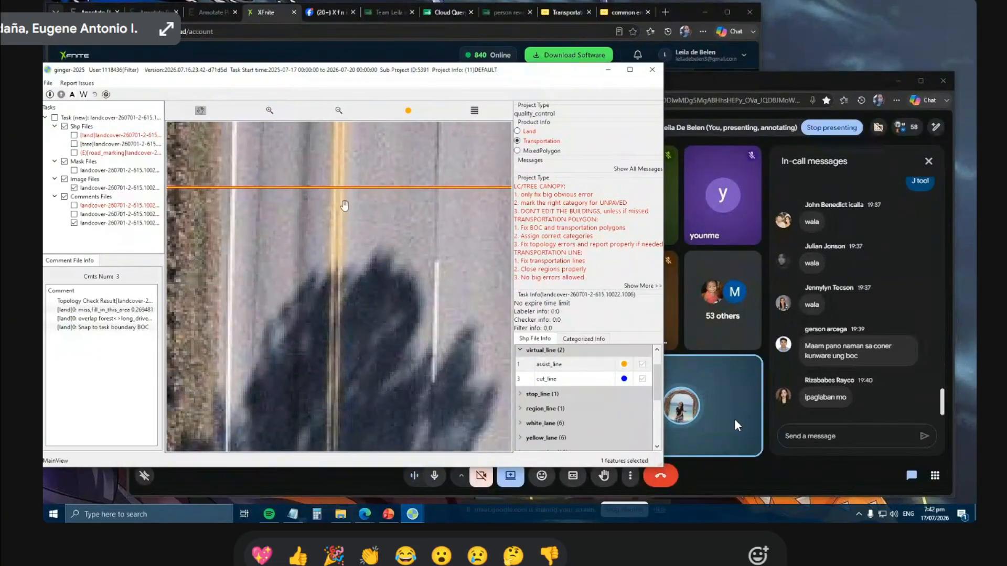
pyautogui.scroll(-3, 345, 205)
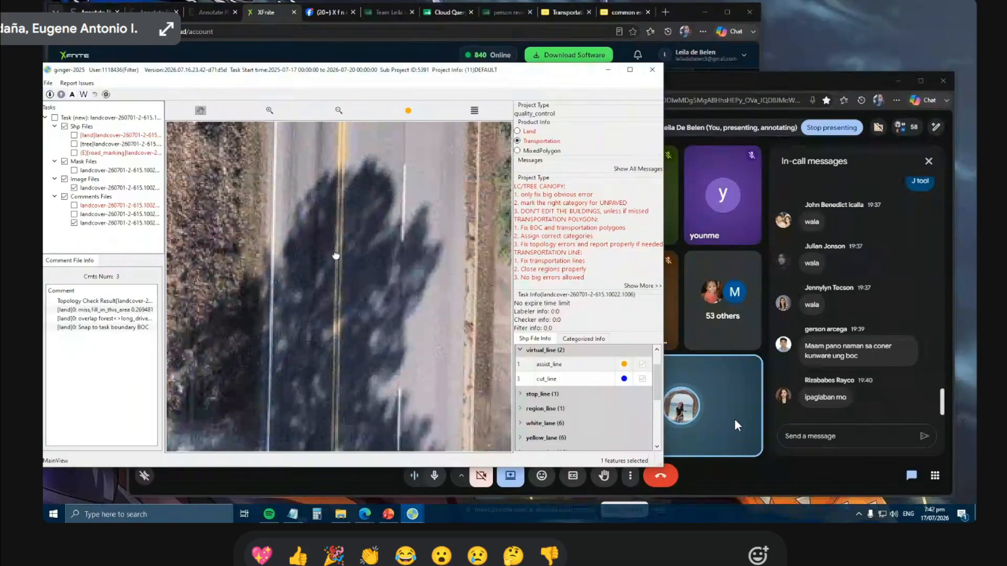
pyautogui.moveTo(336, 256); pyautogui.dragTo(334, 289)
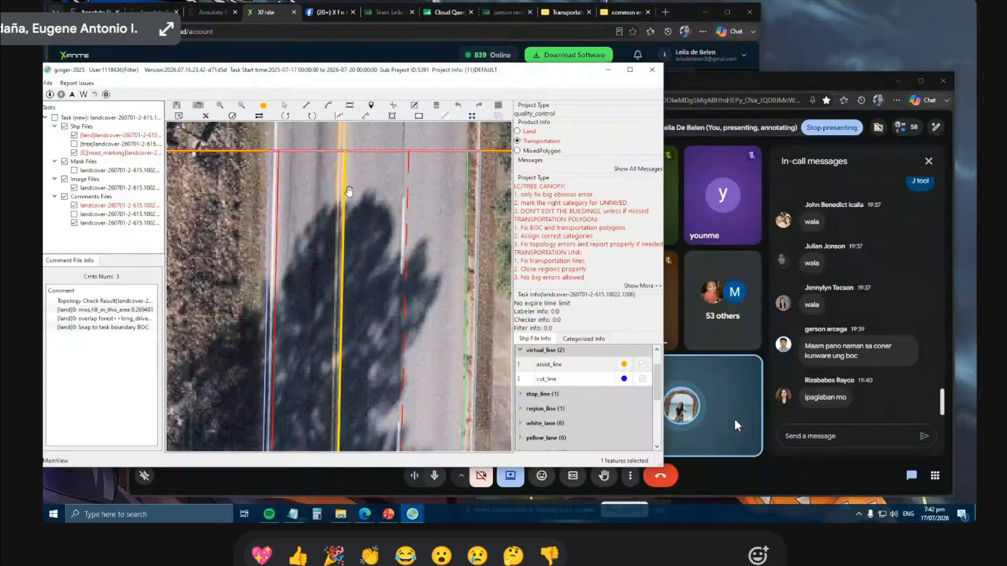
pyautogui.press('s')
pyautogui.click(340, 216)
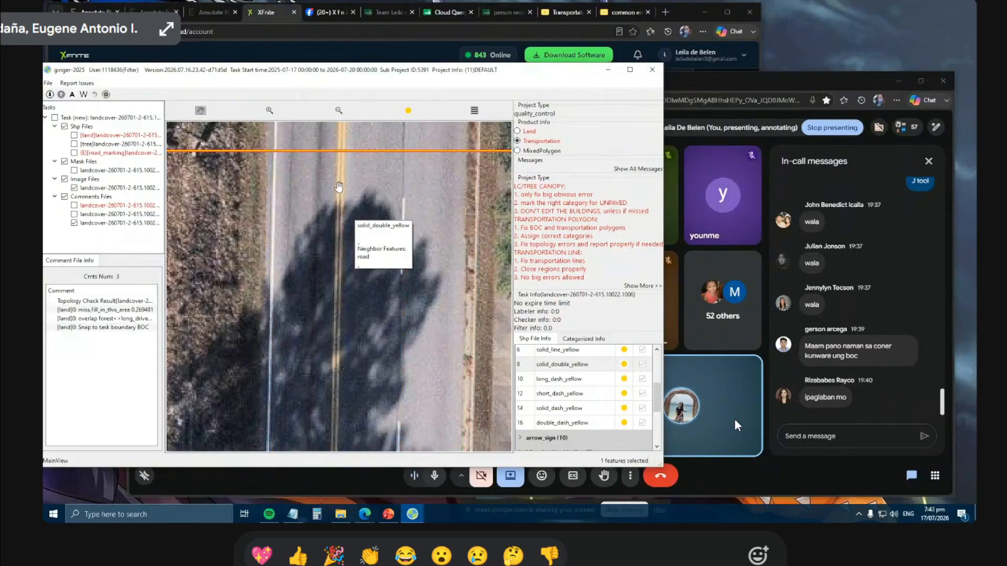
# Examine the dashed white lane line on the bare imagery near the tile's north boundary and select it to check its category.
pyautogui.press('s')
pyautogui.click(348, 218)
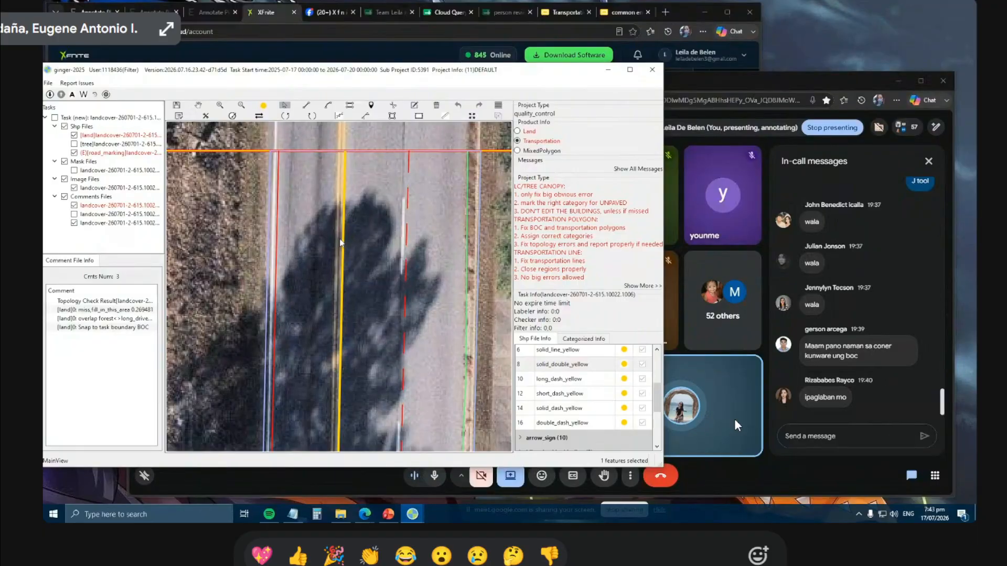
pyautogui.scroll(-1, 346, 209)
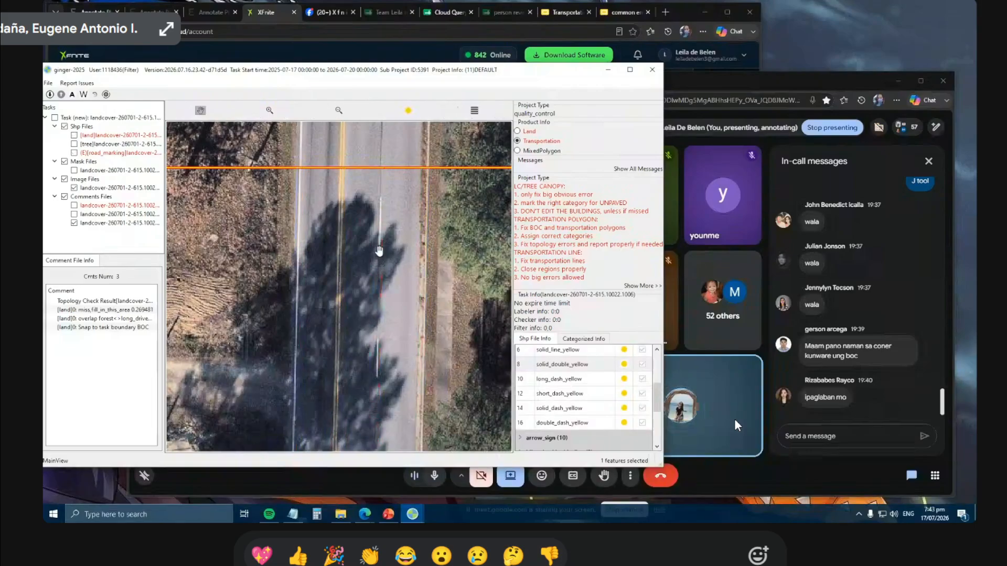
pyautogui.scroll(-1, 378, 252)
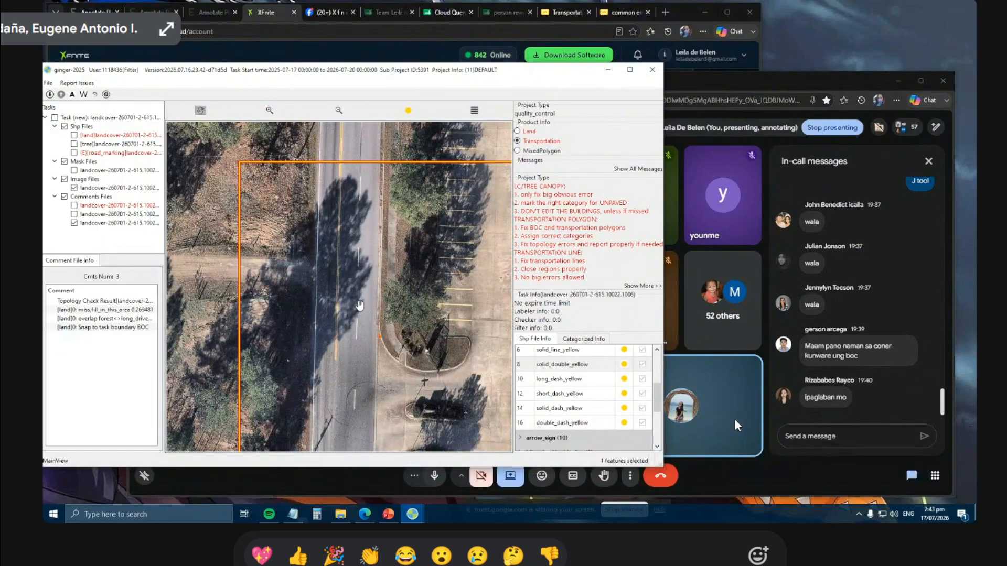
pyautogui.moveTo(360, 305); pyautogui.dragTo(357, 214)
pyautogui.moveTo(351, 378); pyautogui.dragTo(359, 252)
pyautogui.moveTo(353, 151); pyautogui.dragTo(325, 405)
pyautogui.scroll(1, 336, 230)
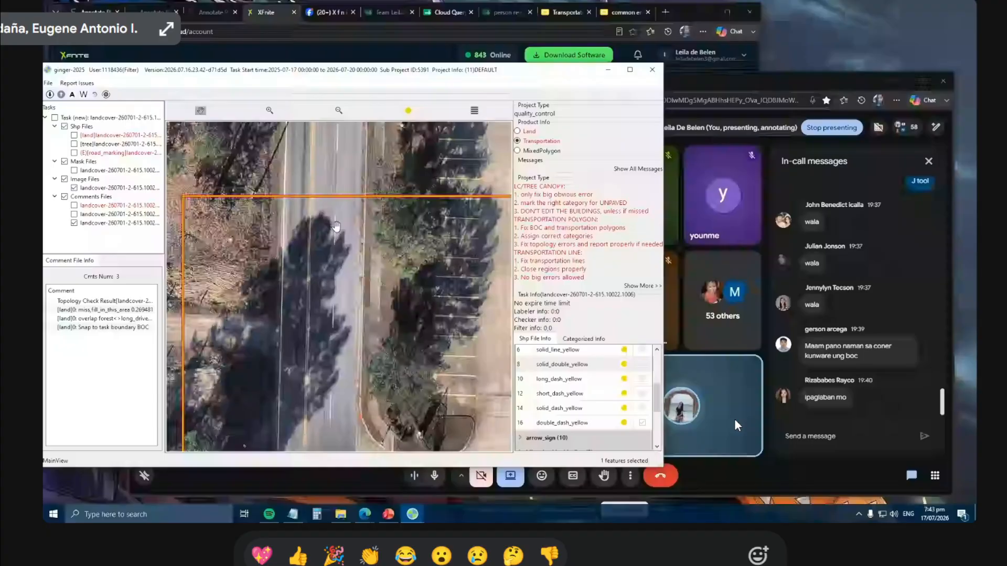
pyautogui.moveTo(337, 273); pyautogui.dragTo(342, 241)
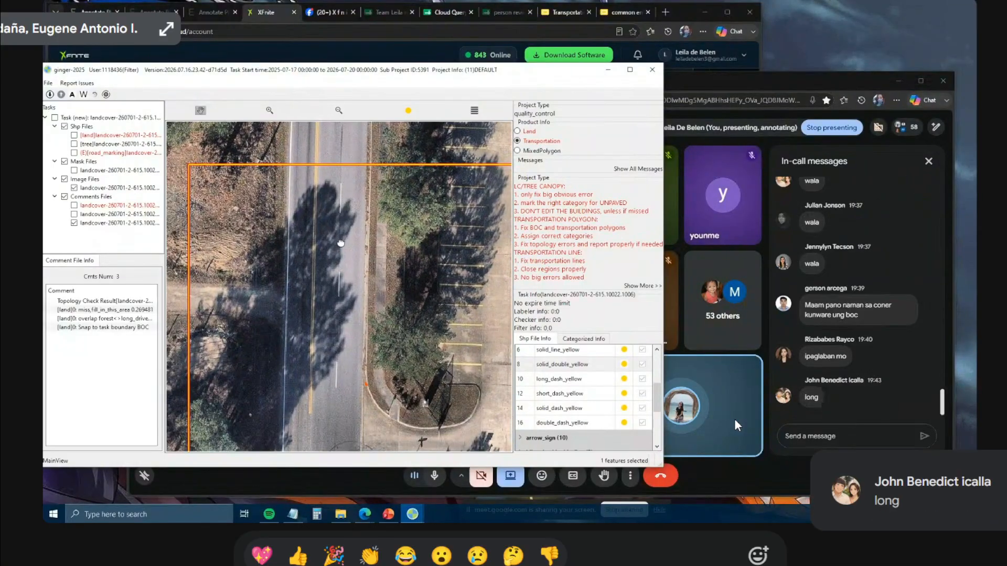
pyautogui.moveTo(322, 436); pyautogui.dragTo(346, 239)
pyautogui.scroll(4, 357, 263)
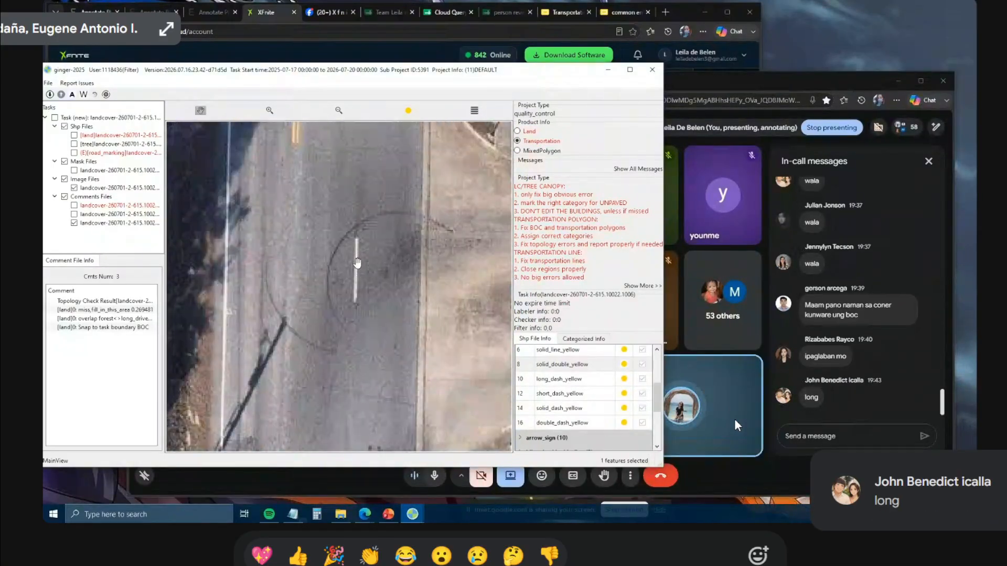
pyautogui.scroll(-3, 357, 295)
pyautogui.moveTo(352, 170); pyautogui.dragTo(328, 417)
pyautogui.press('space')
pyautogui.click(341, 215)
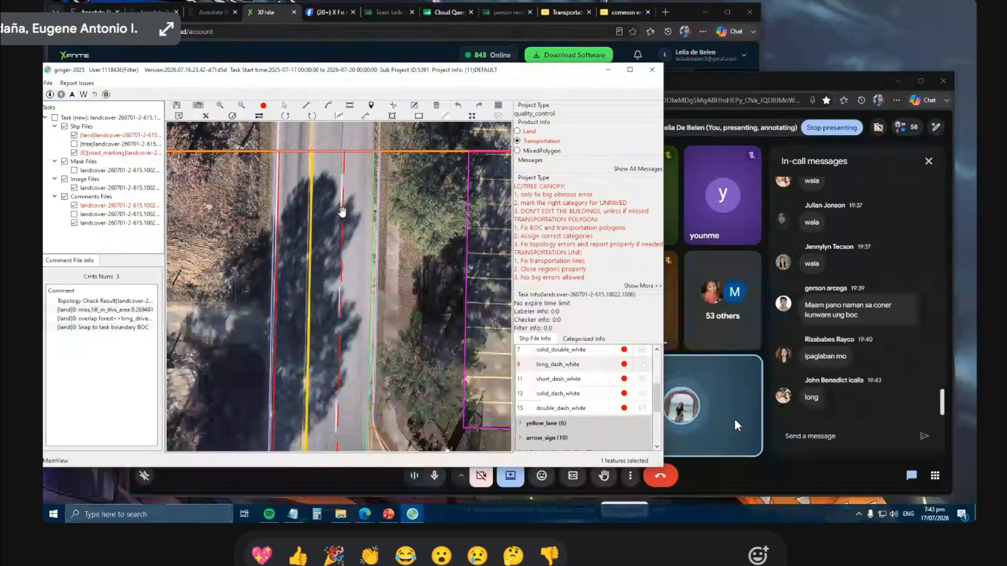
# Follow the road down to the tile's south boundary, comparing its lane markings with the bare imagery.
pyautogui.scroll(-2, 341, 215)
pyautogui.moveTo(340, 362); pyautogui.dragTo(341, 171)
pyautogui.press('space')
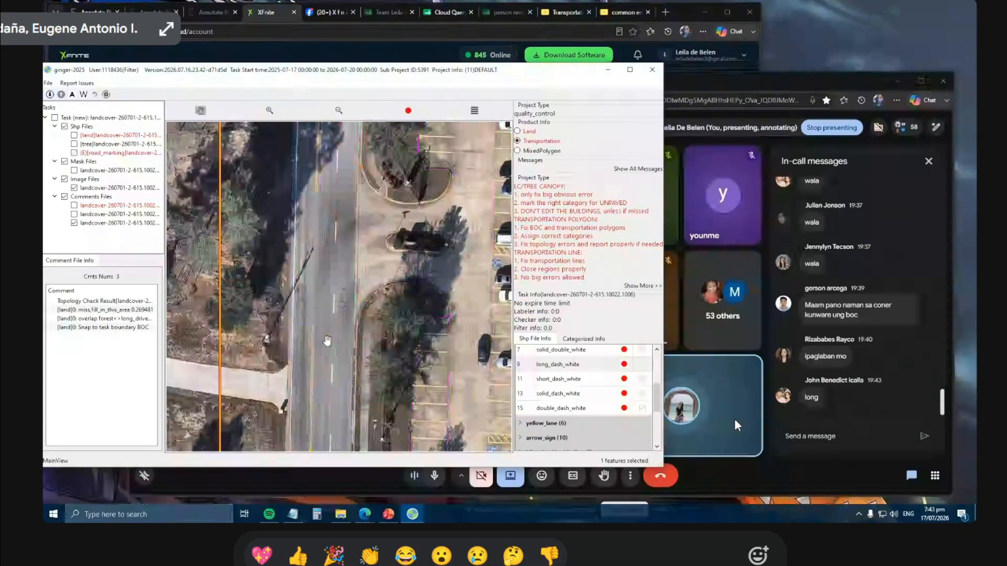
pyautogui.moveTo(341, 385); pyautogui.dragTo(341, 220)
pyautogui.press('space')
pyautogui.moveTo(341, 293); pyautogui.dragTo(336, 183)
pyautogui.moveTo(314, 341); pyautogui.dragTo(318, 200)
pyautogui.moveTo(317, 362); pyautogui.dragTo(319, 196)
pyautogui.moveTo(331, 341); pyautogui.dragTo(340, 199)
pyautogui.moveTo(348, 367); pyautogui.dragTo(351, 263)
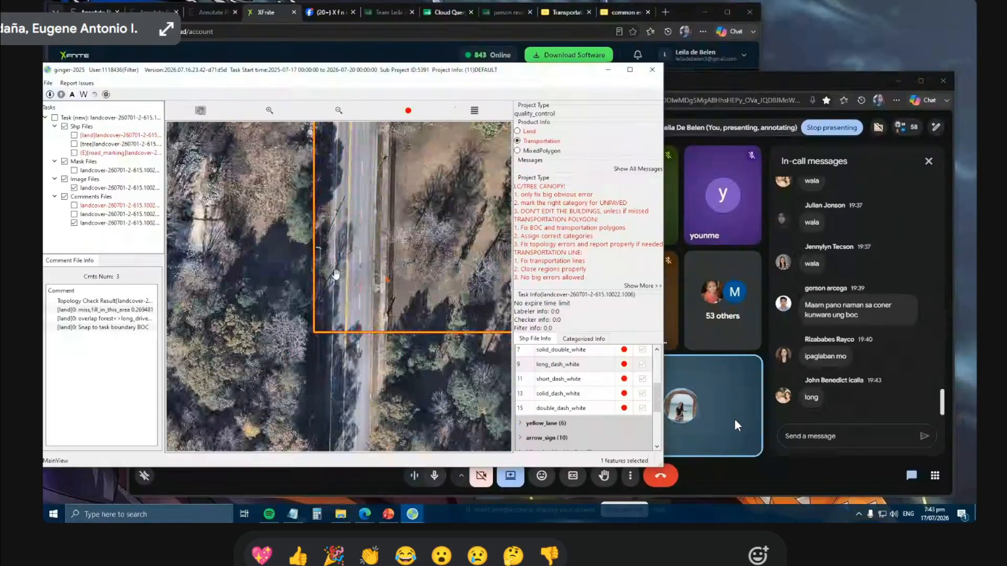
pyautogui.scroll(-2, 351, 262)
pyautogui.moveTo(344, 210); pyautogui.dragTo(345, 330)
pyautogui.moveTo(338, 173); pyautogui.dragTo(336, 357)
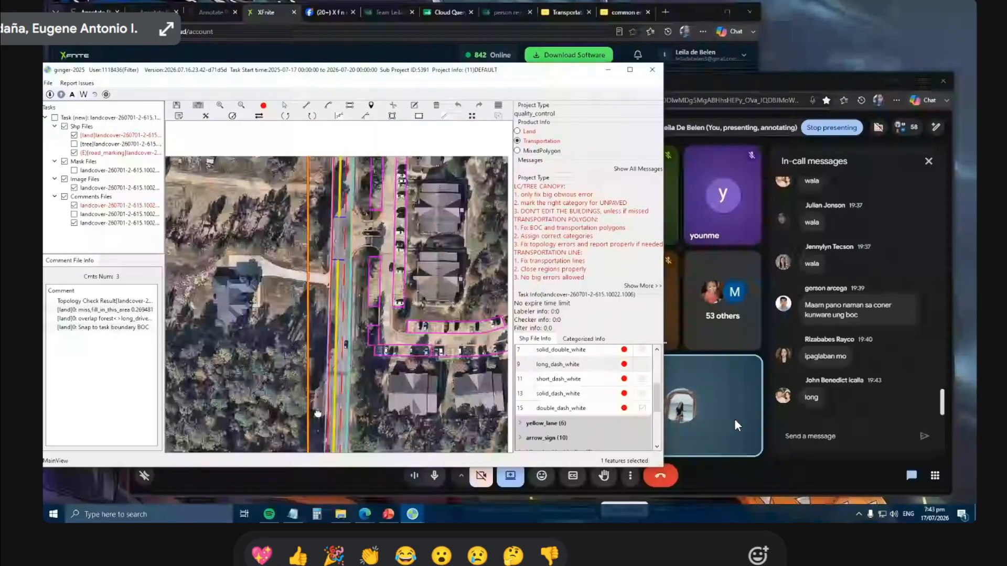
# Select the blue lines crossing the road at both ends of the yellow centre line gap to check their category.
pyautogui.moveTo(339, 194); pyautogui.dragTo(318, 334)
pyautogui.scroll(3, 342, 236)
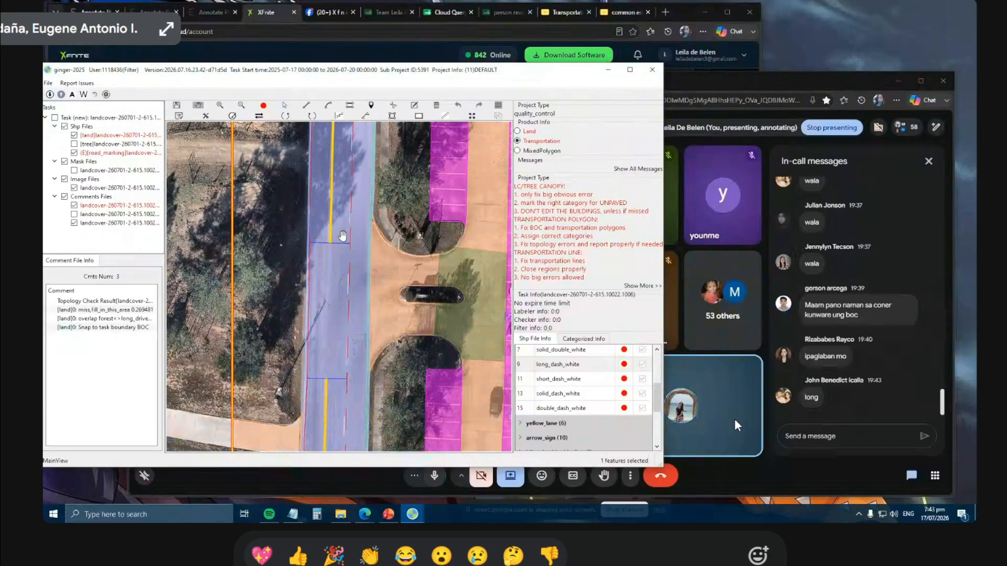
pyautogui.scroll(-1, 342, 236)
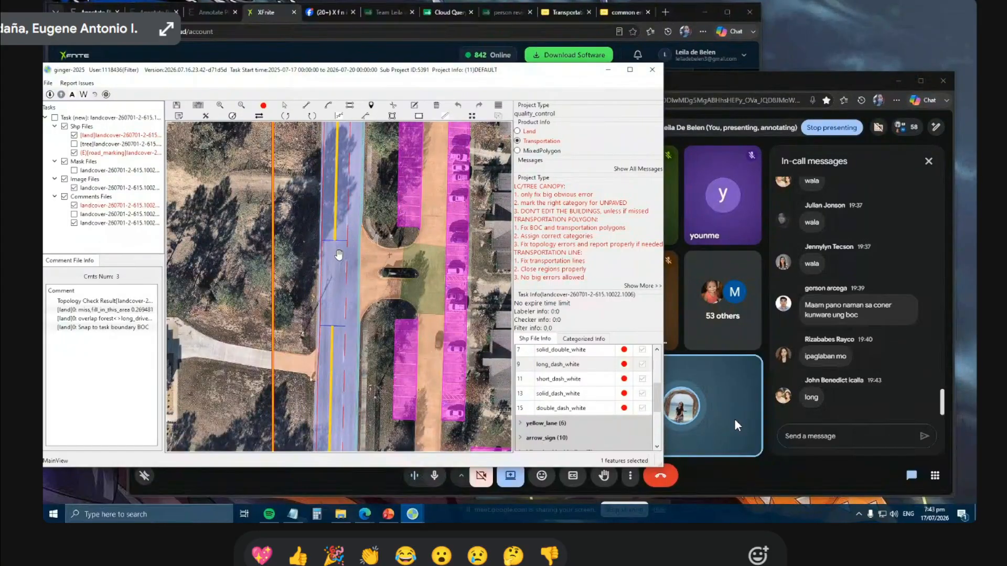
pyautogui.scroll(1, 341, 244)
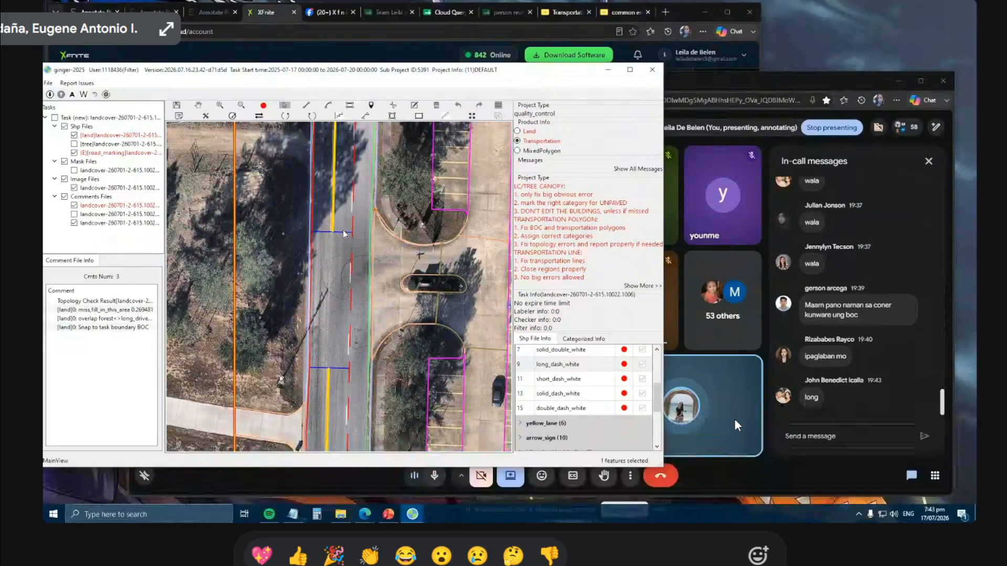
pyautogui.click(343, 232)
pyautogui.click(325, 231)
pyautogui.click(321, 368)
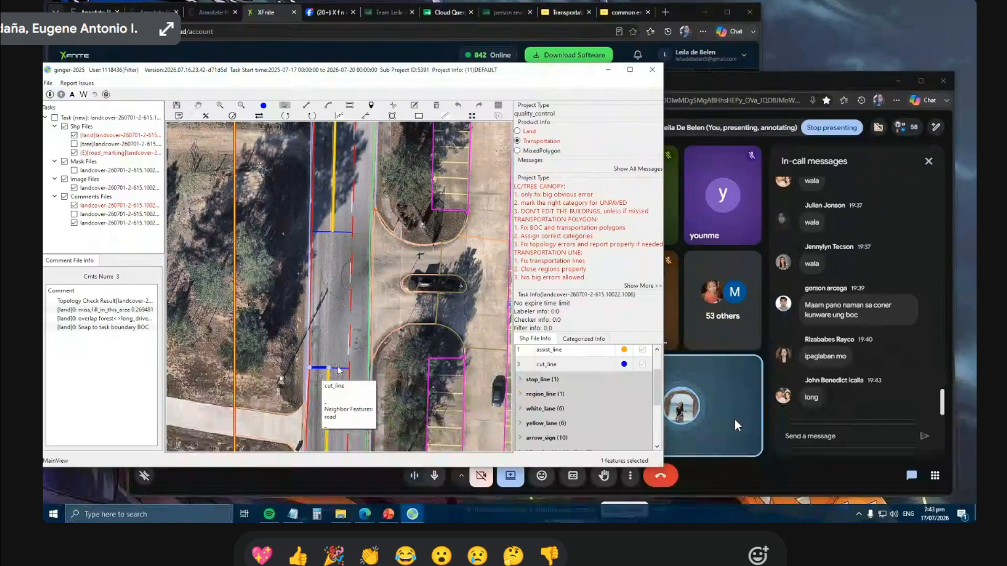
pyautogui.click(340, 368)
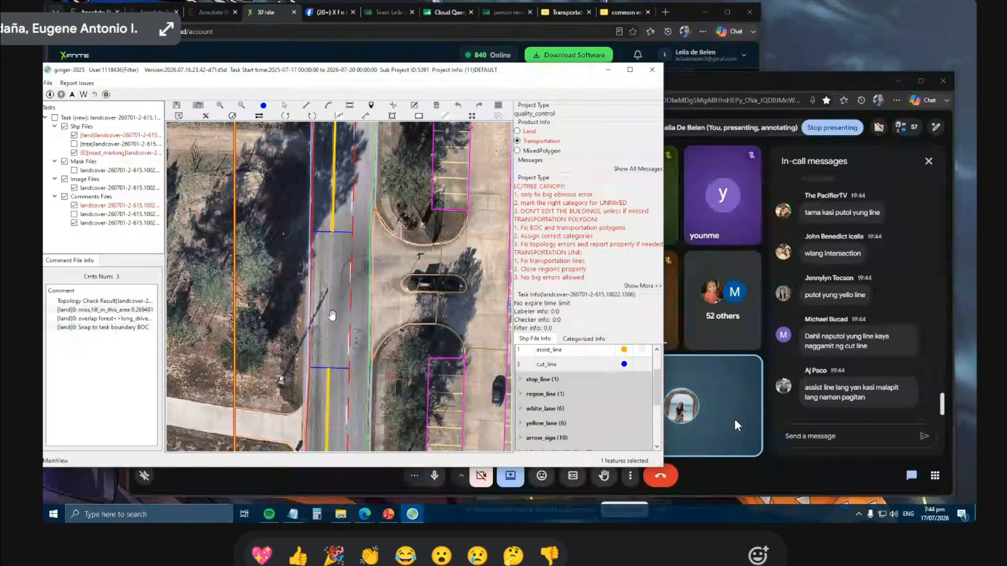
# Compare the road section beside the parking lot driveway with the polygon fills shown and hidden.
pyautogui.press('f')
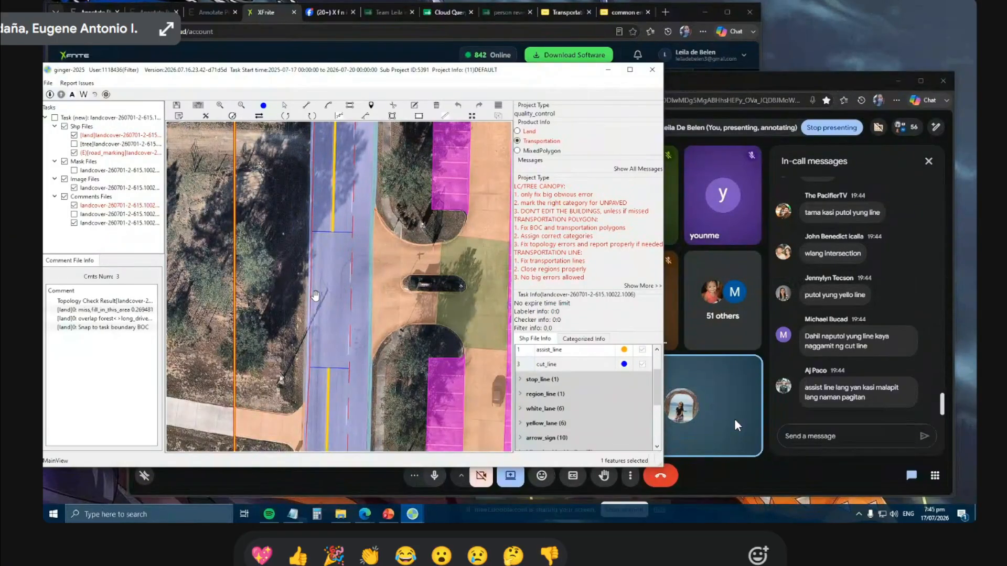
pyautogui.press('f')
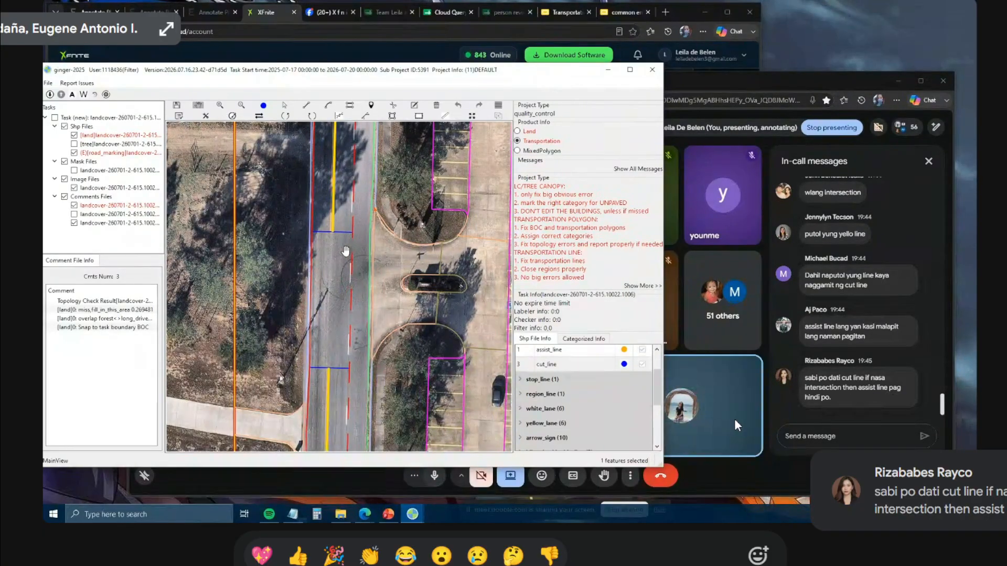
pyautogui.press('f')
pyautogui.moveTo(329, 372); pyautogui.dragTo(329, 335)
pyautogui.press('f')
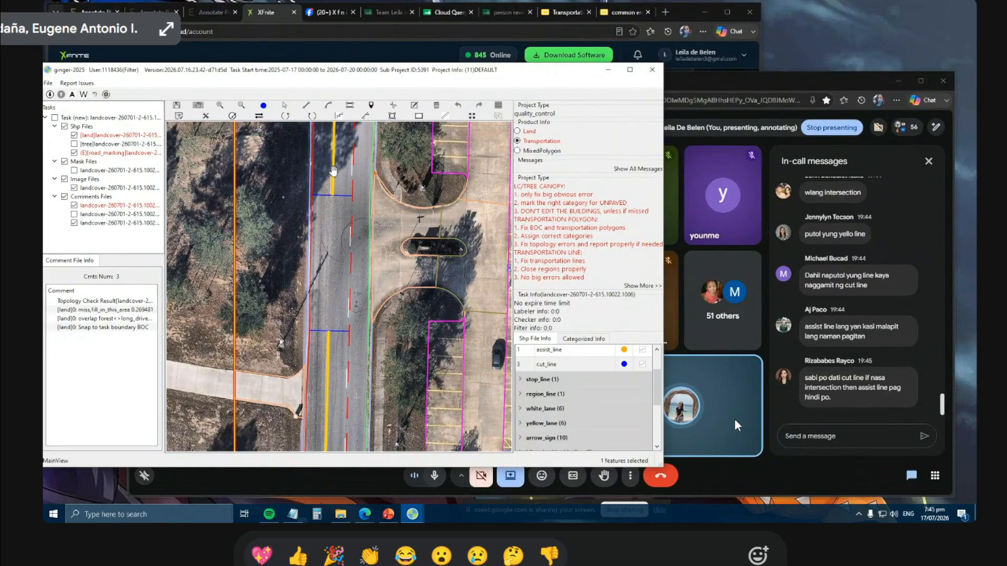
pyautogui.moveTo(331, 234); pyautogui.dragTo(331, 258)
# Examine the yellow centre line on the bare imagery from the parking lot driveway to the tile's south boundary.
pyautogui.press('space')
pyautogui.scroll(-2, 338, 301)
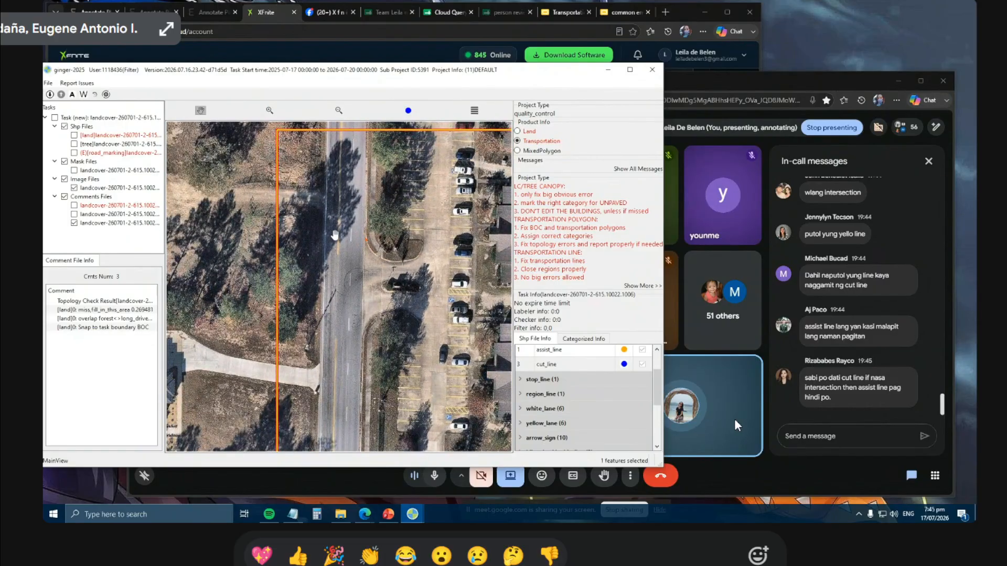
pyautogui.moveTo(336, 335); pyautogui.dragTo(340, 178)
pyautogui.moveTo(347, 314); pyautogui.dragTo(357, 252)
pyautogui.moveTo(357, 297); pyautogui.dragTo(363, 210)
pyautogui.moveTo(362, 335); pyautogui.dragTo(367, 251)
pyautogui.scroll(2, 366, 400)
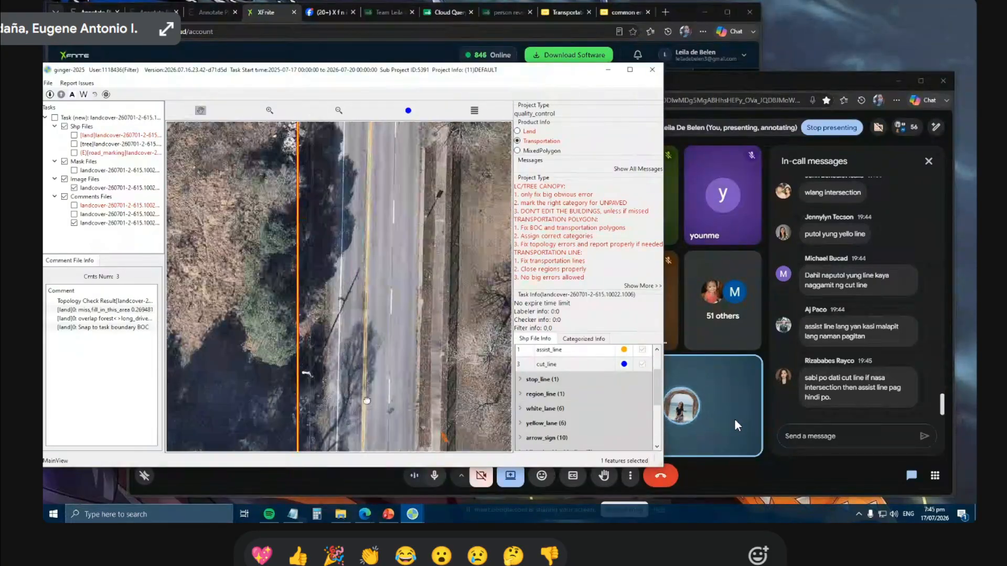
pyautogui.moveTo(366, 401); pyautogui.dragTo(370, 233)
pyautogui.scroll(-2, 370, 235)
pyautogui.scroll(3, 370, 241)
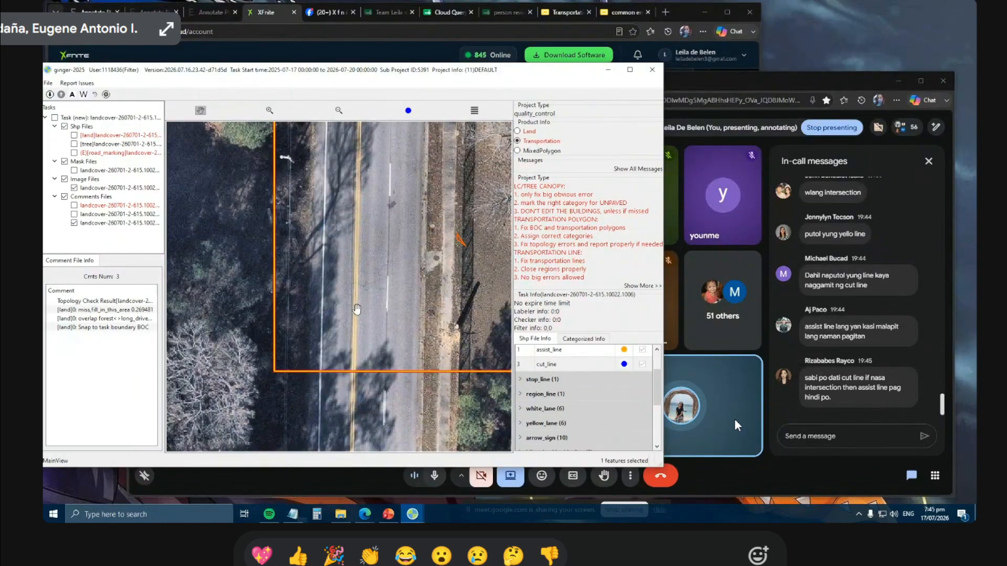
# Delete the cut_line segments crossing the road at both ends of the centre line gap beside the parking lot driveway.
pyautogui.press('space')
pyautogui.scroll(-4, 355, 321)
pyautogui.moveTo(351, 254); pyautogui.dragTo(359, 401)
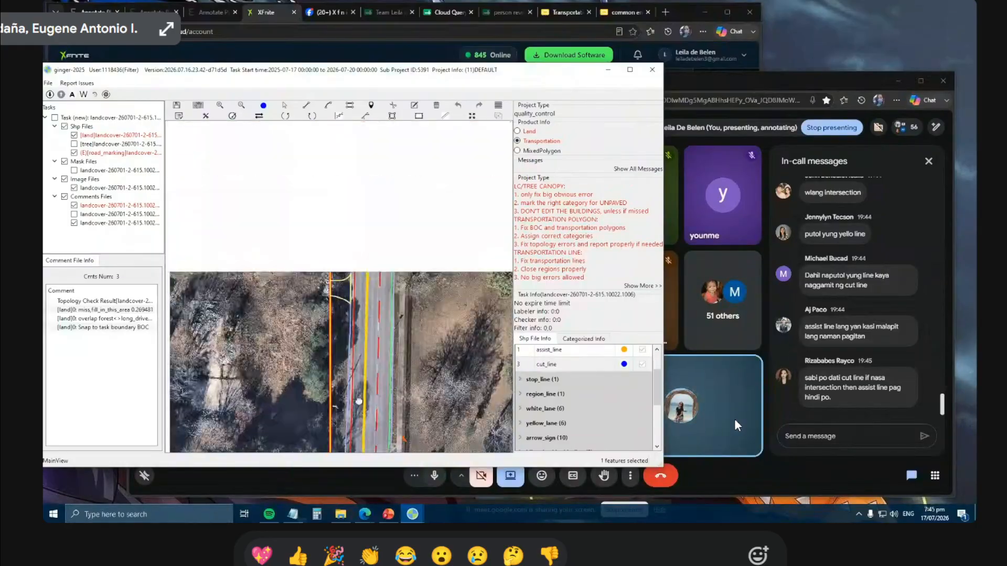
pyautogui.moveTo(338, 349); pyautogui.dragTo(331, 307)
pyautogui.scroll(2, 334, 253)
pyautogui.scroll(1, 334, 253)
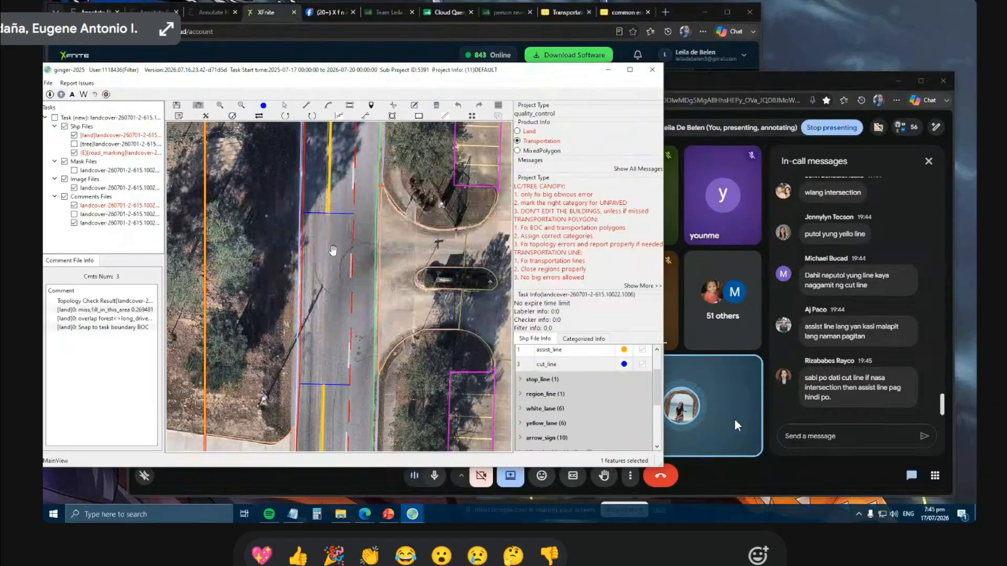
pyautogui.scroll(-2, 332, 222)
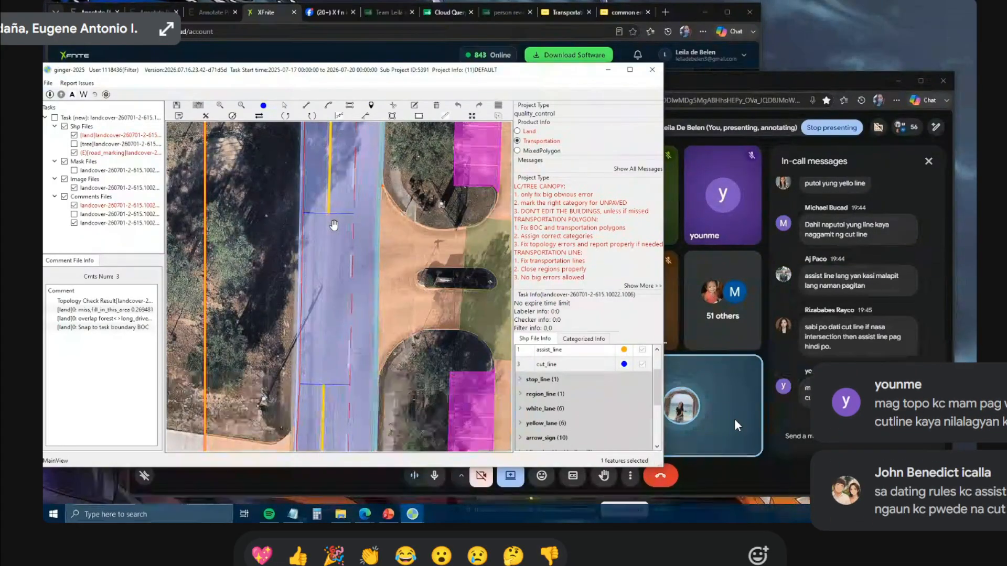
pyautogui.press('Escape')
pyautogui.click(340, 218)
pyautogui.press('Delete')
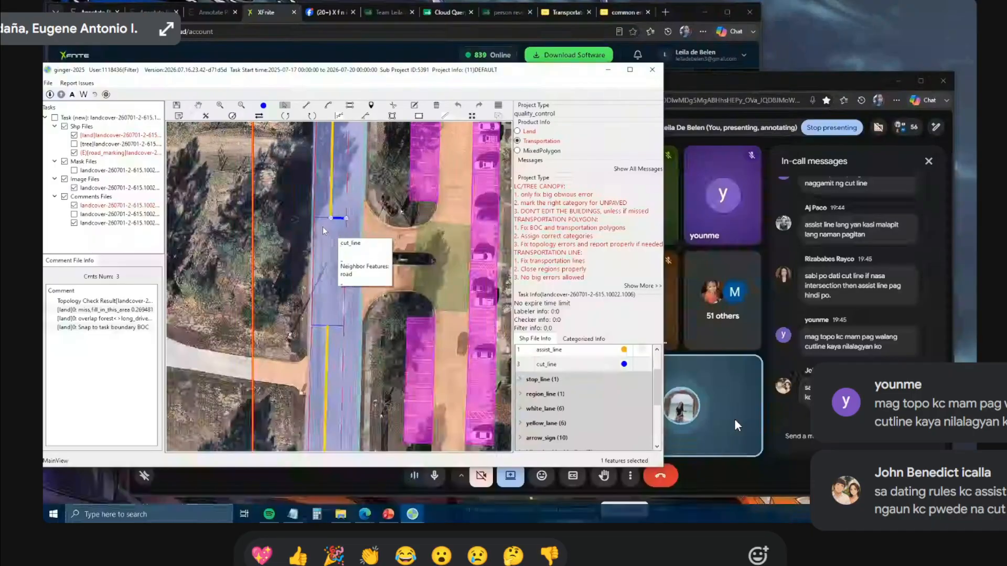
pyautogui.click(325, 219)
pyautogui.press('Delete')
pyautogui.click(324, 326)
pyautogui.press('Delete')
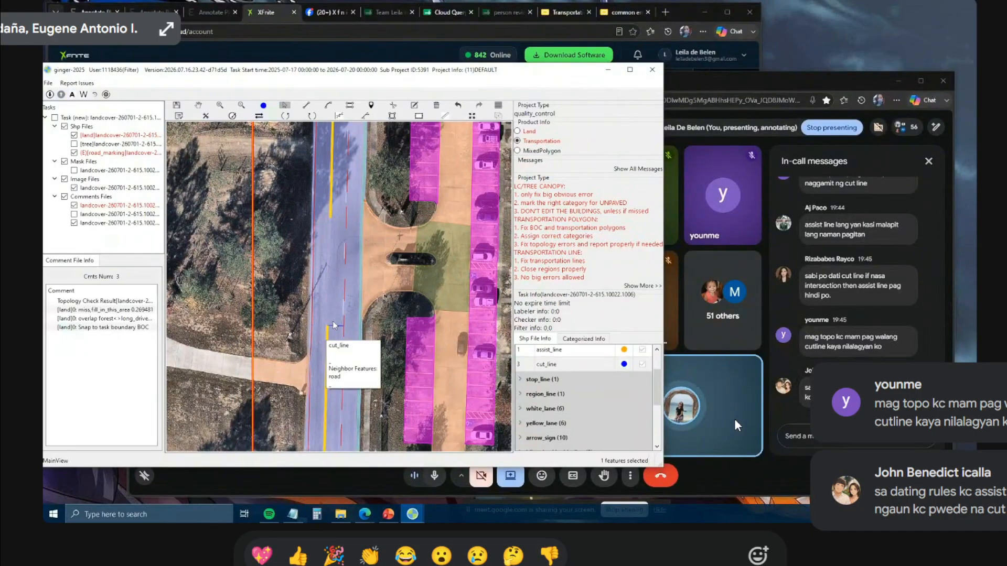
pyautogui.click(337, 326)
pyautogui.press('Delete')
pyautogui.moveTo(338, 325); pyautogui.dragTo(337, 327)
pyautogui.scroll(1, 549, 367)
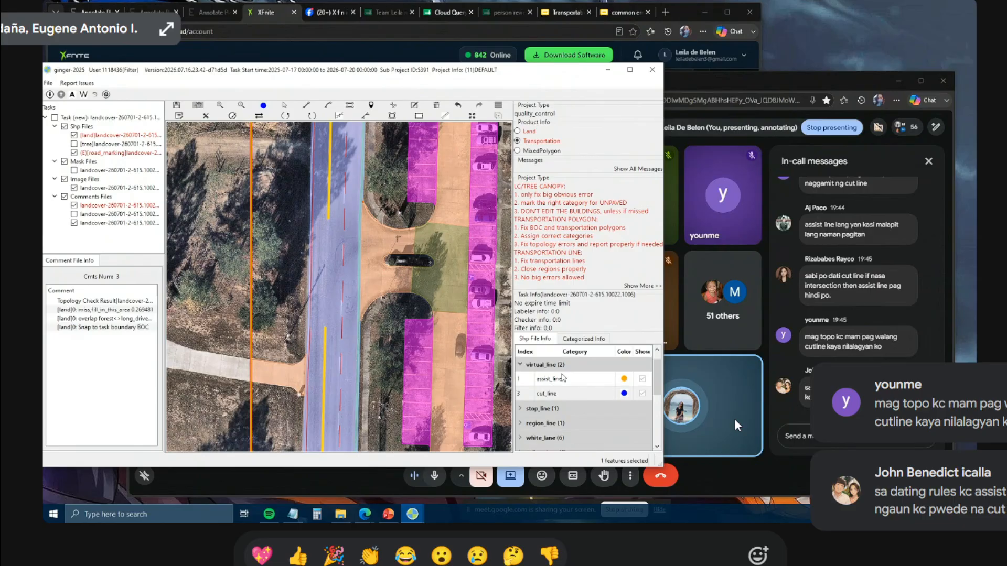
# Draw an assist_line joining the two ends of the yellow centre line across the gap at the driveway.
pyautogui.click(562, 377)
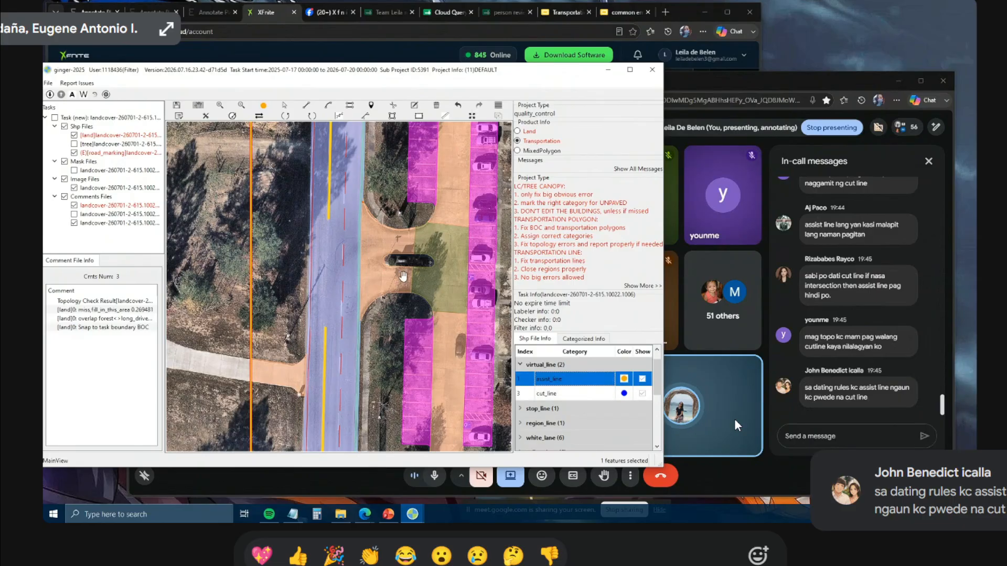
pyautogui.click(325, 327)
pyautogui.doubleClick(328, 220)
pyautogui.moveTo(326, 245); pyautogui.dragTo(321, 286)
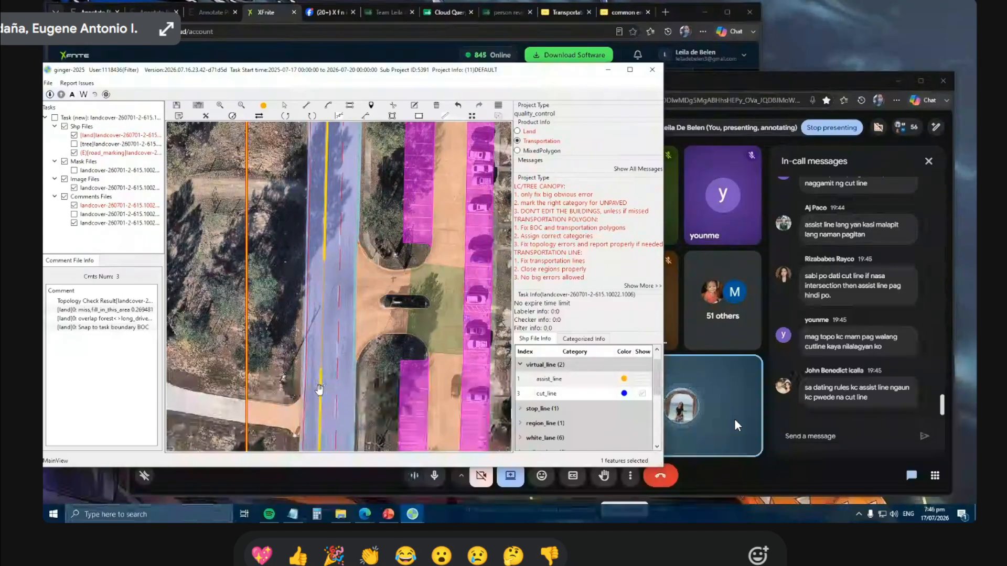
# Inspect both ends of the line bridging the centre line gap and select it to check its category.
pyautogui.scroll(5, 317, 315)
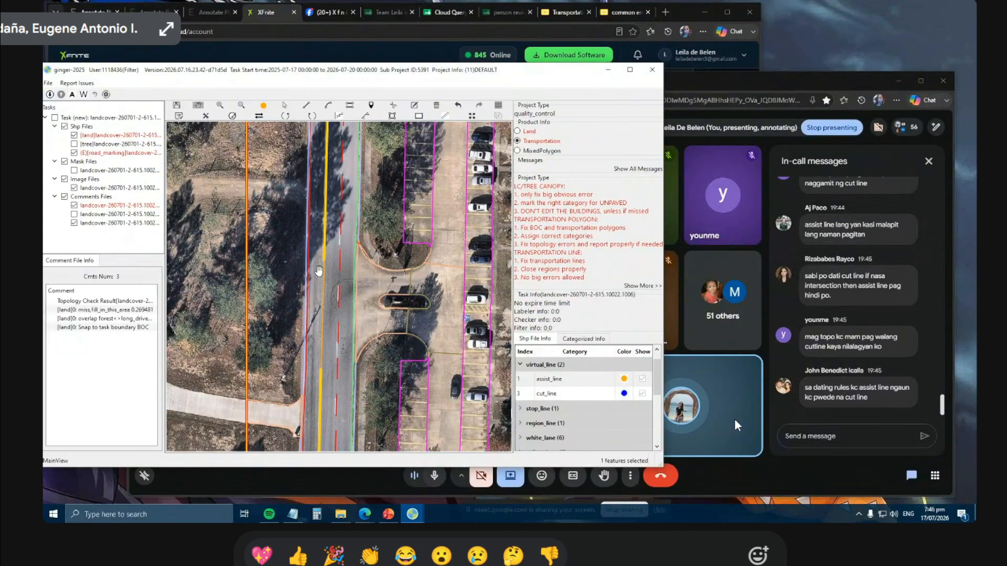
pyautogui.moveTo(314, 263); pyautogui.dragTo(313, 263)
pyautogui.scroll(-2, 322, 257)
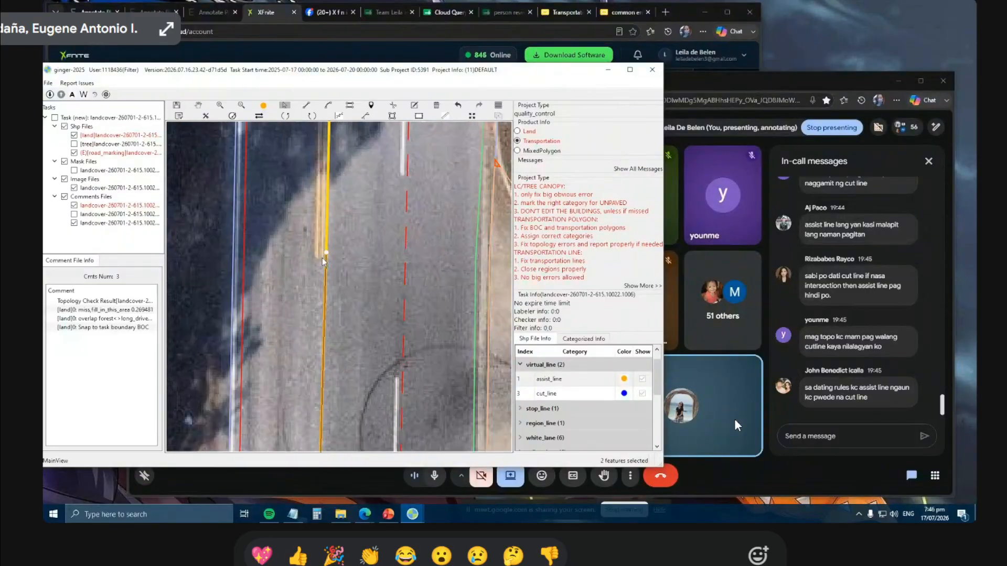
pyautogui.press('space')
pyautogui.moveTo(324, 383); pyautogui.dragTo(319, 253)
pyautogui.moveTo(328, 309); pyautogui.dragTo(334, 229)
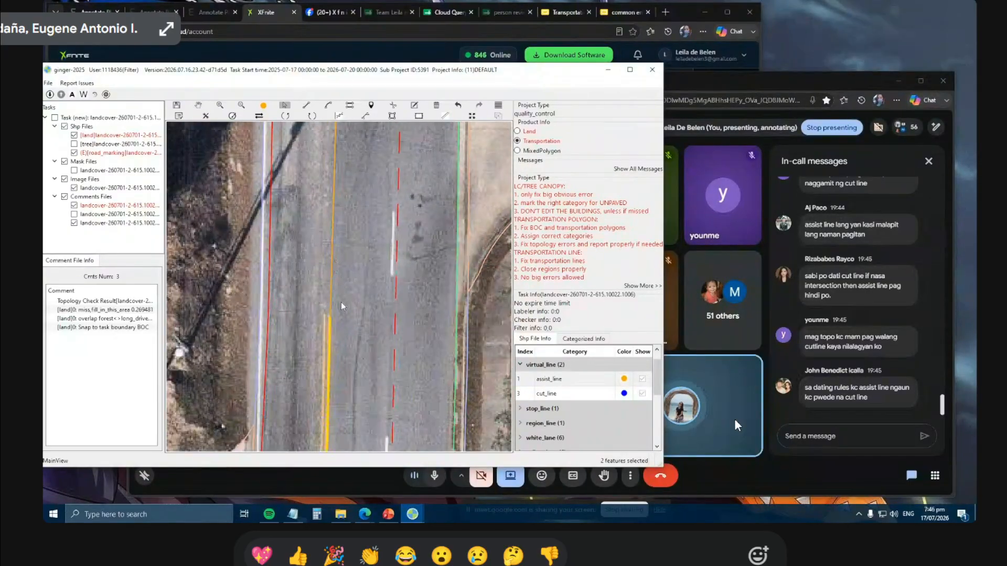
pyautogui.scroll(-2, 341, 321)
pyautogui.scroll(-2, 342, 322)
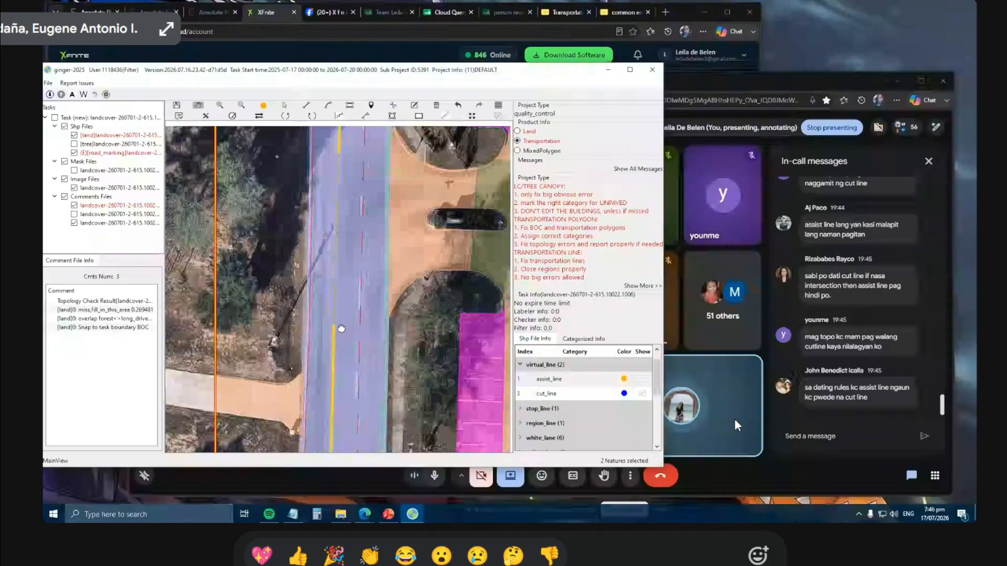
pyautogui.click(330, 318)
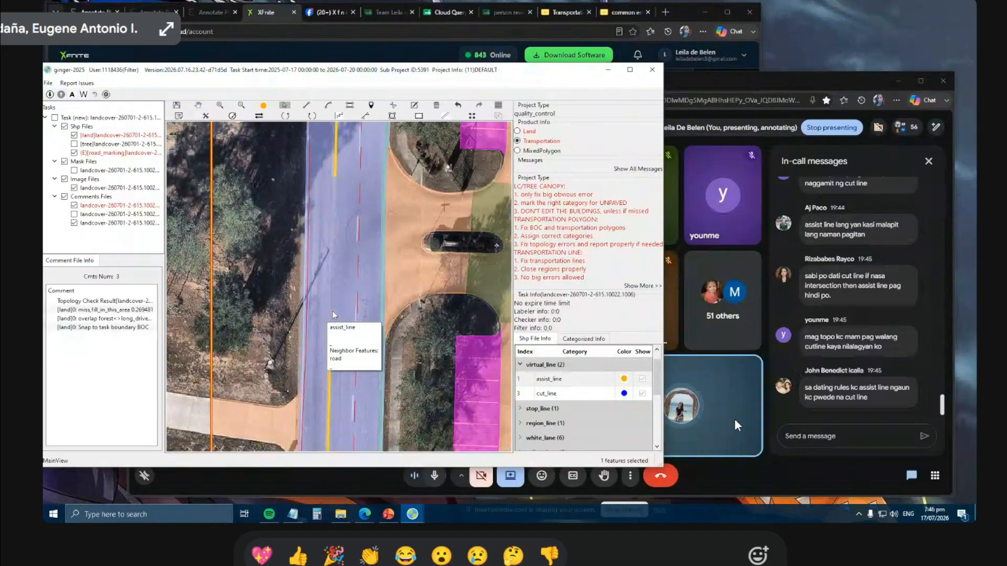
pyautogui.press('space')
pyautogui.moveTo(337, 269); pyautogui.dragTo(325, 297)
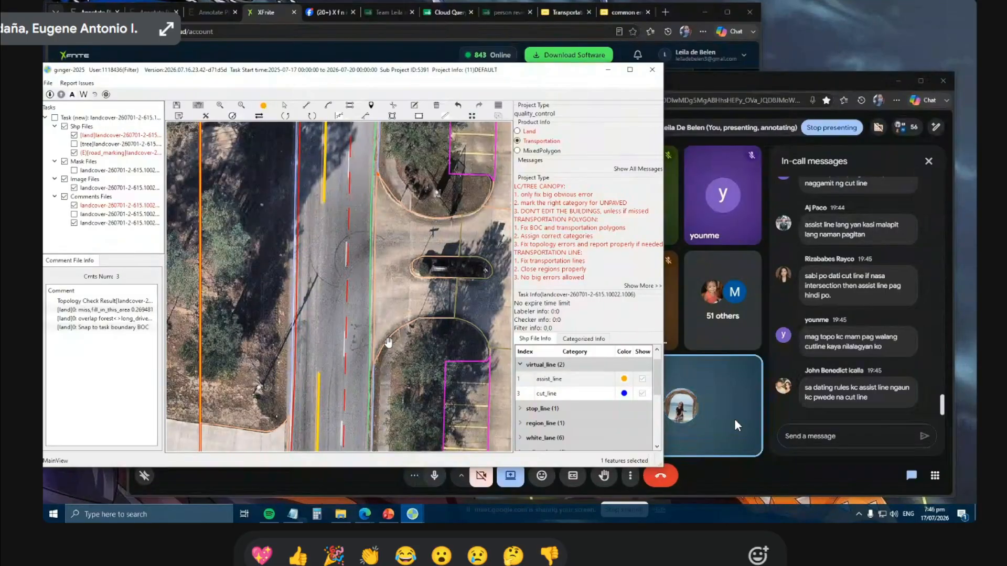
# Capture the map as a screenshot, sketch freehand how the yellow centre line continues across the driveway gap, and discard the capture.
pyautogui.press('Print')
pyautogui.moveTo(113, 86); pyautogui.dragTo(495, 463)
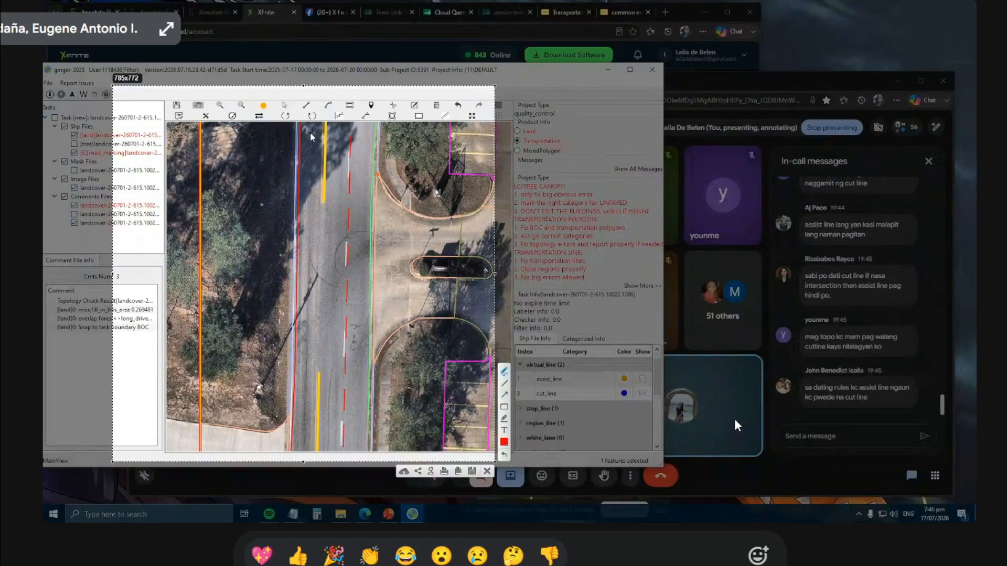
pyautogui.moveTo(310, 132); pyautogui.dragTo(311, 168)
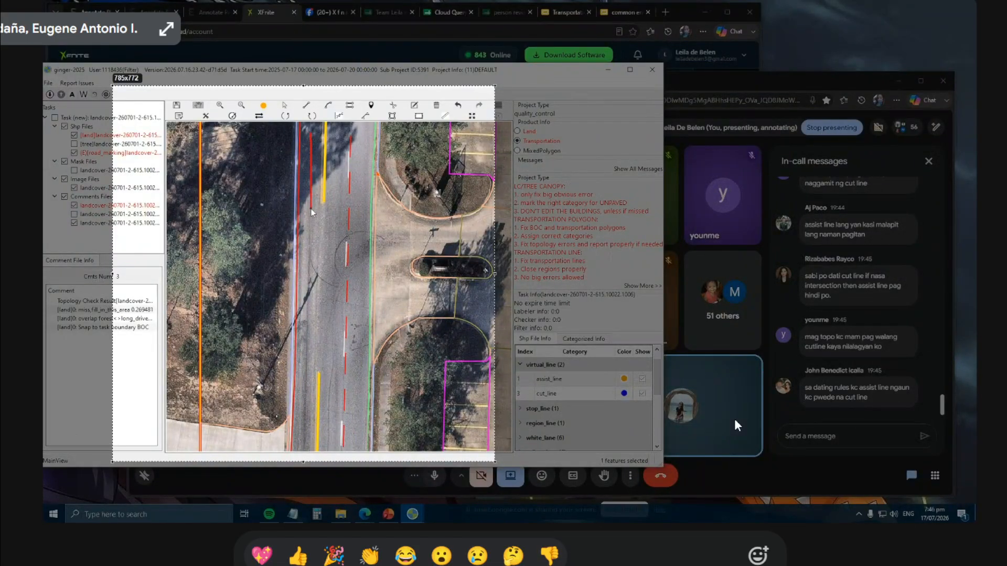
pyautogui.moveTo(312, 218); pyautogui.dragTo(324, 231)
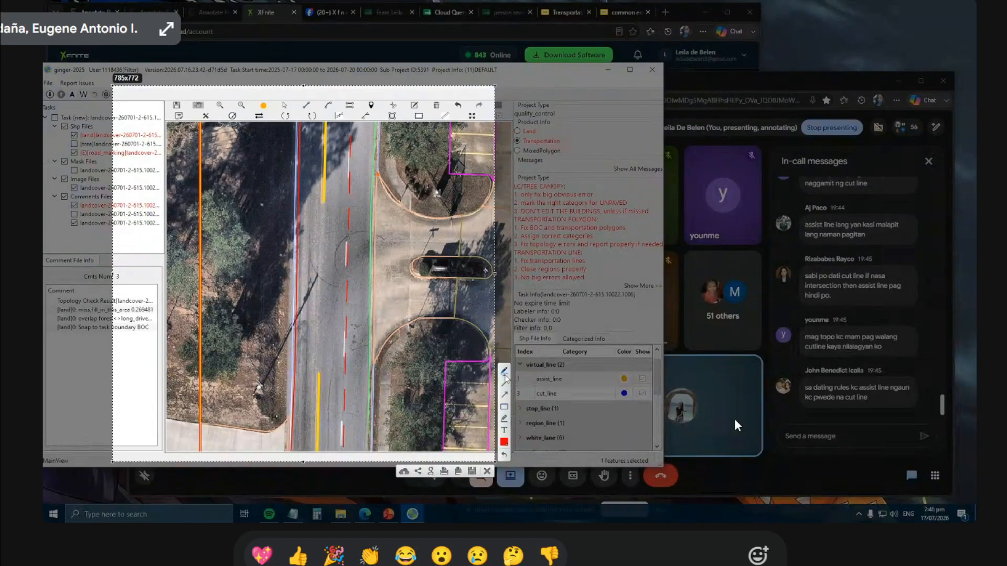
pyautogui.moveTo(323, 202); pyautogui.dragTo(320, 374)
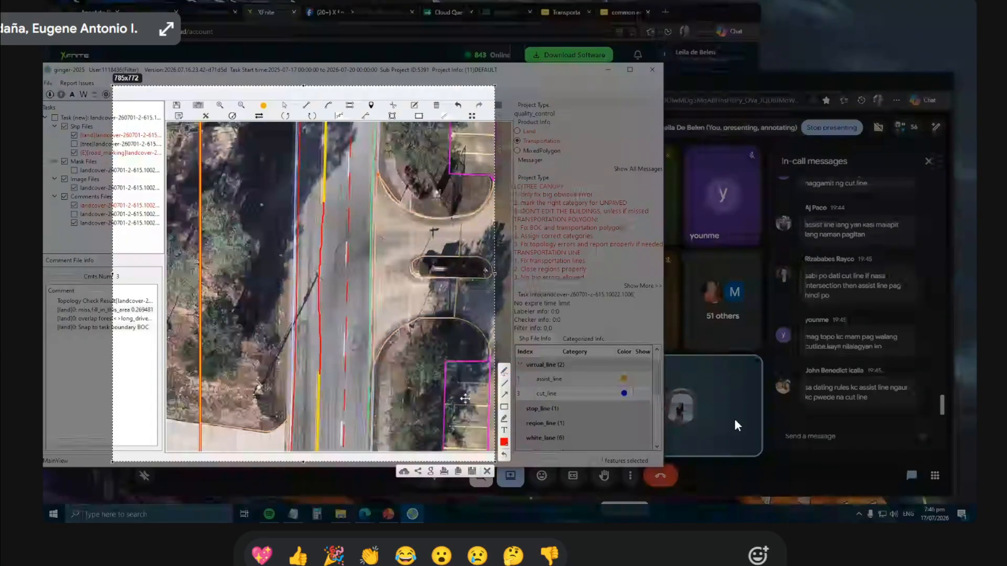
pyautogui.moveTo(350, 139)
pyautogui.mouseDown()
pyautogui.moveTo(338, 245)
pyautogui.moveTo(320, 253)
pyautogui.moveTo(314, 284)
pyautogui.mouseUp()
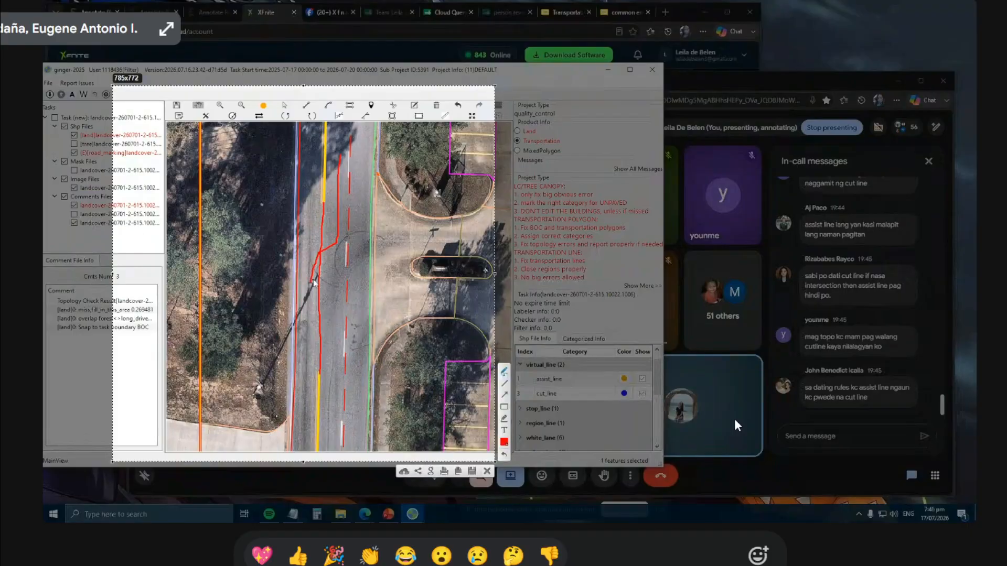
pyautogui.hotkey('ctrl', 'z')
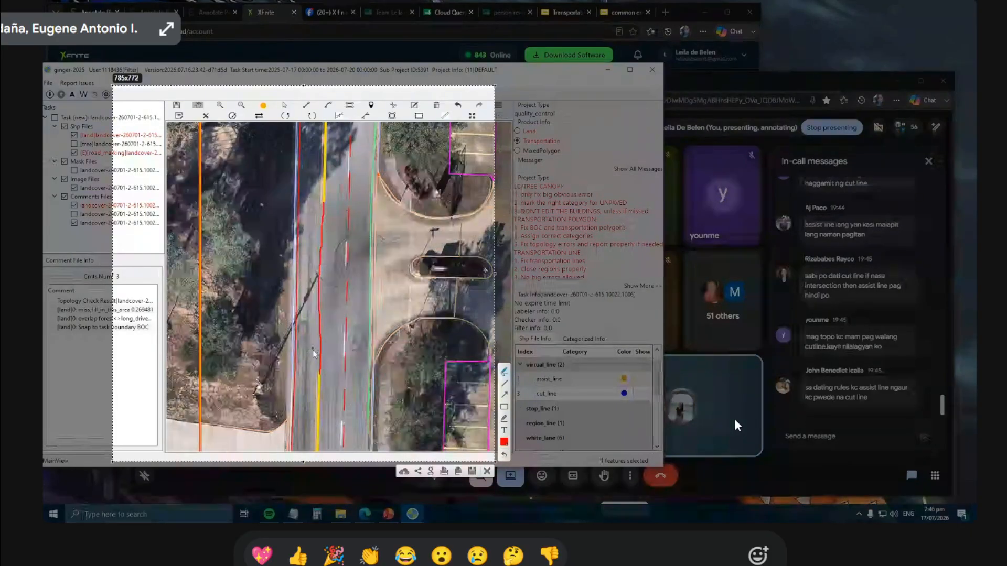
pyautogui.click(487, 471)
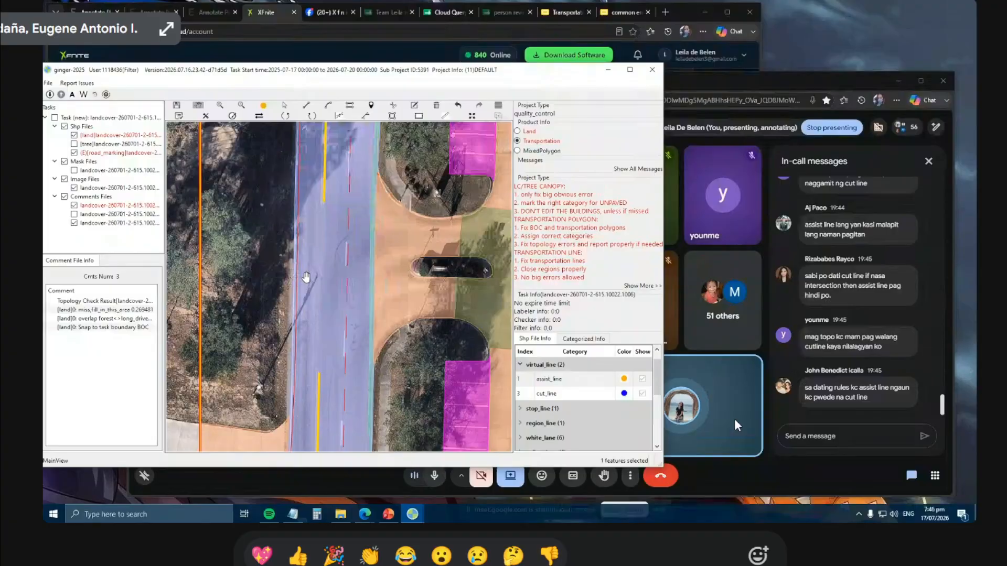
# Open the first road_marking dangle point comment and examine the open ends of the centre line across the driveway gap.
pyautogui.click(588, 395)
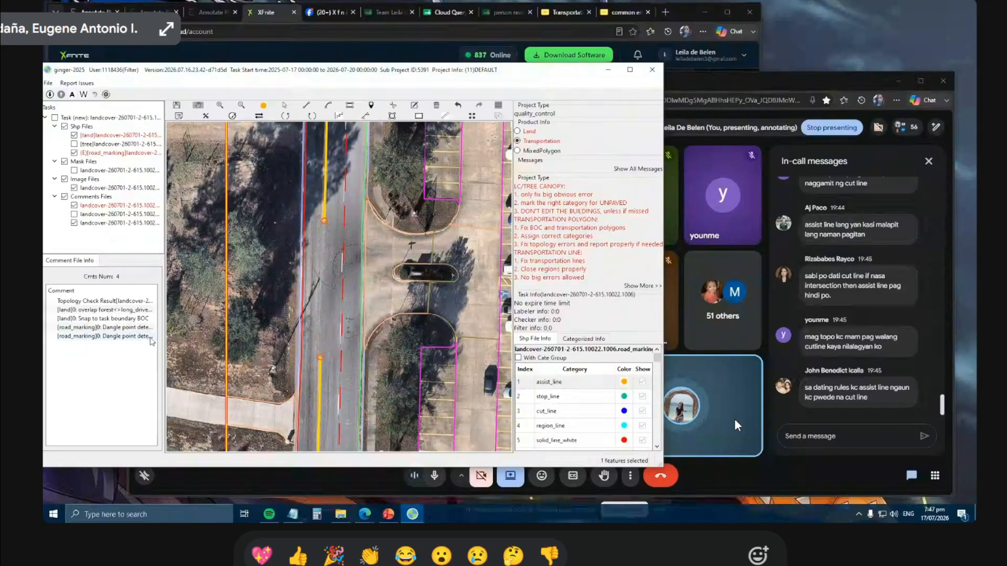
pyautogui.click(135, 329)
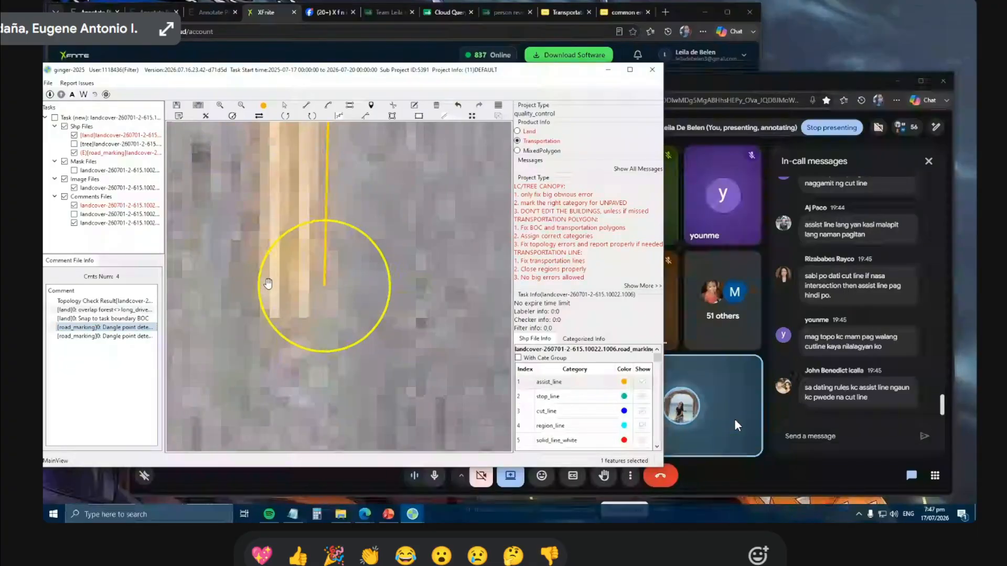
pyautogui.scroll(-1, 273, 310)
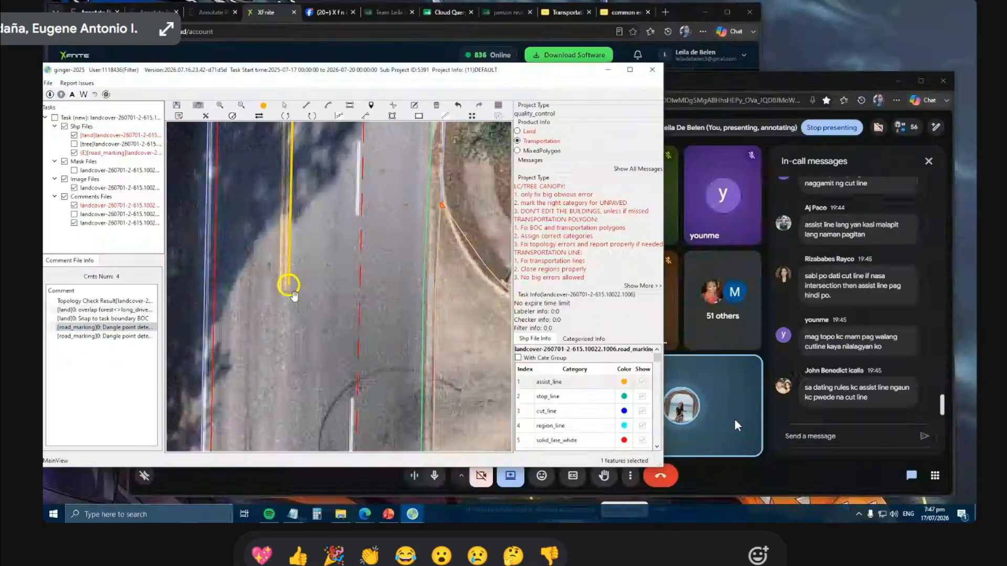
pyautogui.scroll(1, 291, 294)
pyautogui.scroll(-3, 303, 297)
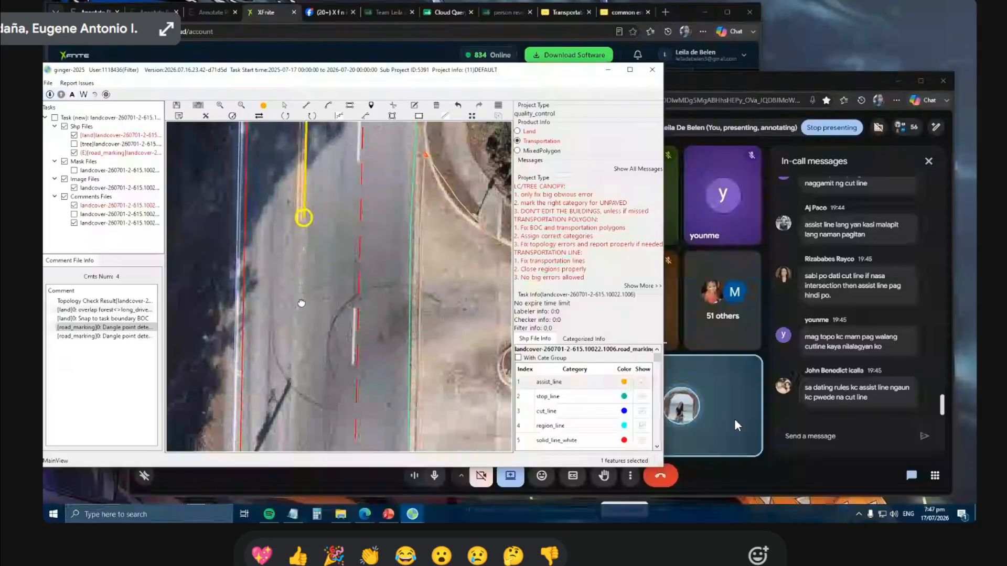
pyautogui.scroll(2, 313, 246)
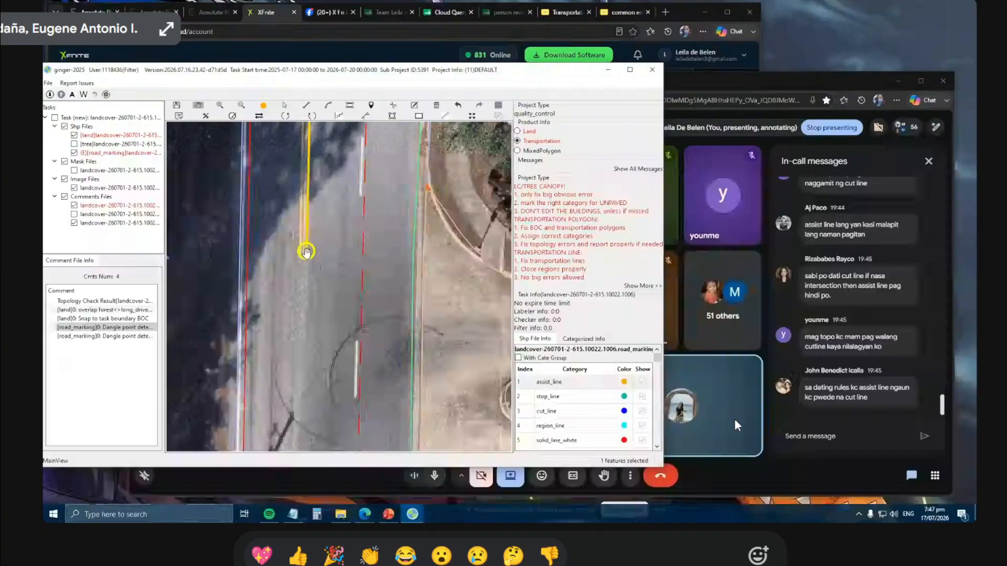
pyautogui.moveTo(306, 255); pyautogui.dragTo(320, 287)
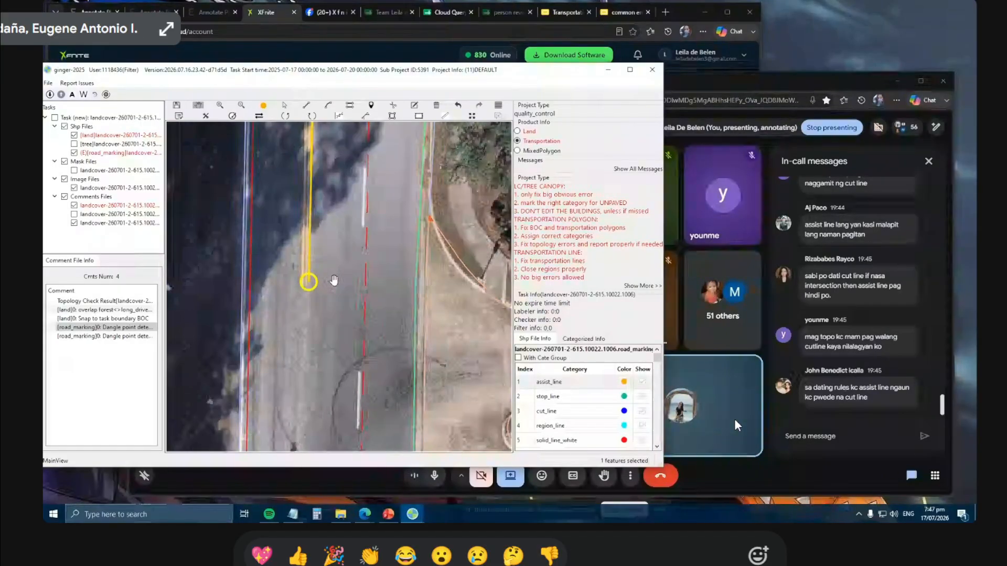
pyautogui.scroll(-2, 334, 282)
pyautogui.moveTo(336, 369); pyautogui.dragTo(332, 317)
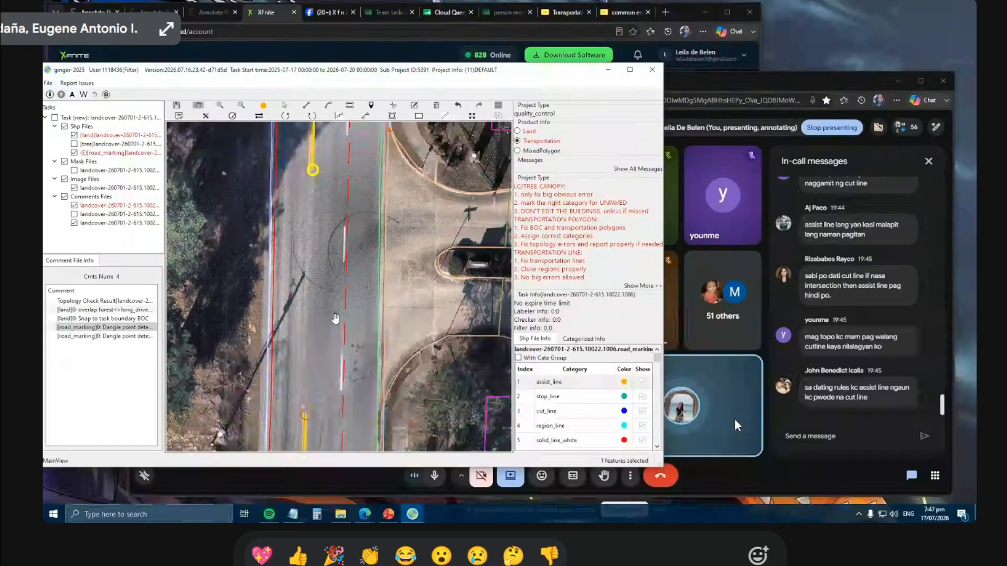
# Draw an assist_line between the two dangling ends of the yellow centre line across the driveway gap.
pyautogui.click(556, 382)
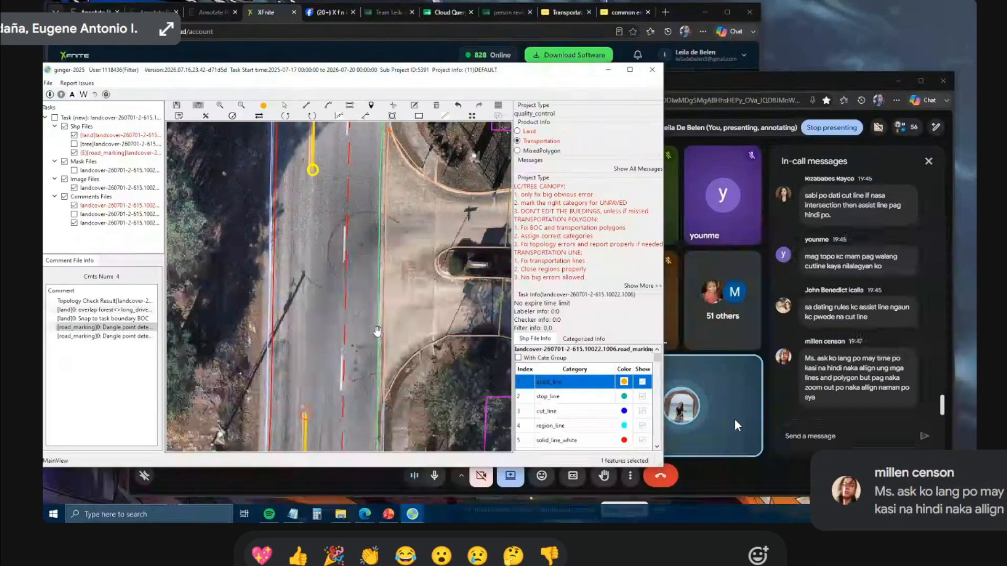
pyautogui.click(305, 415)
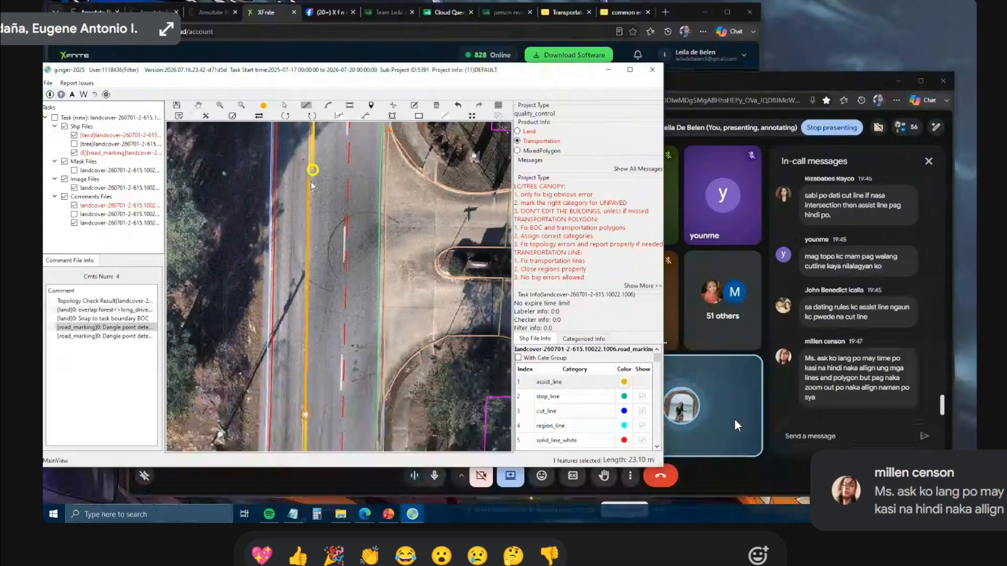
pyautogui.doubleClick(313, 171)
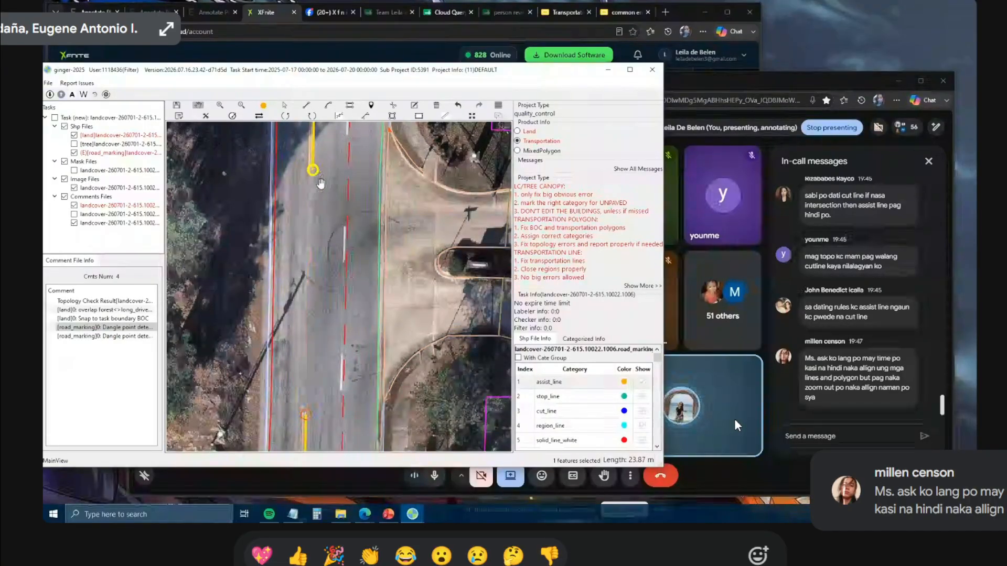
pyautogui.click(313, 171)
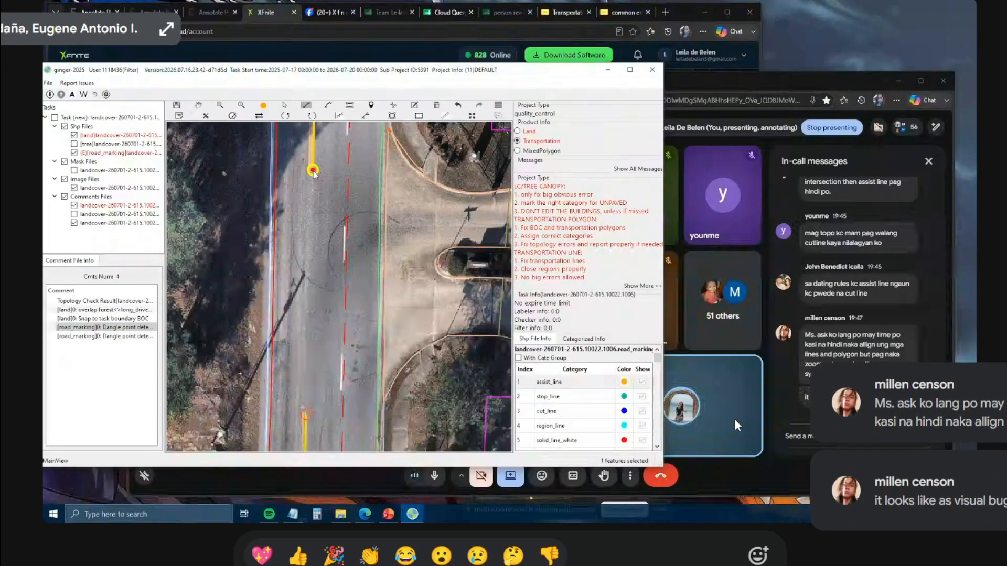
pyautogui.doubleClick(306, 419)
# Check the assist_line's joints with the yellow centre line at both ends of the gap and delete the assist_line.
pyautogui.scroll(5, 319, 231)
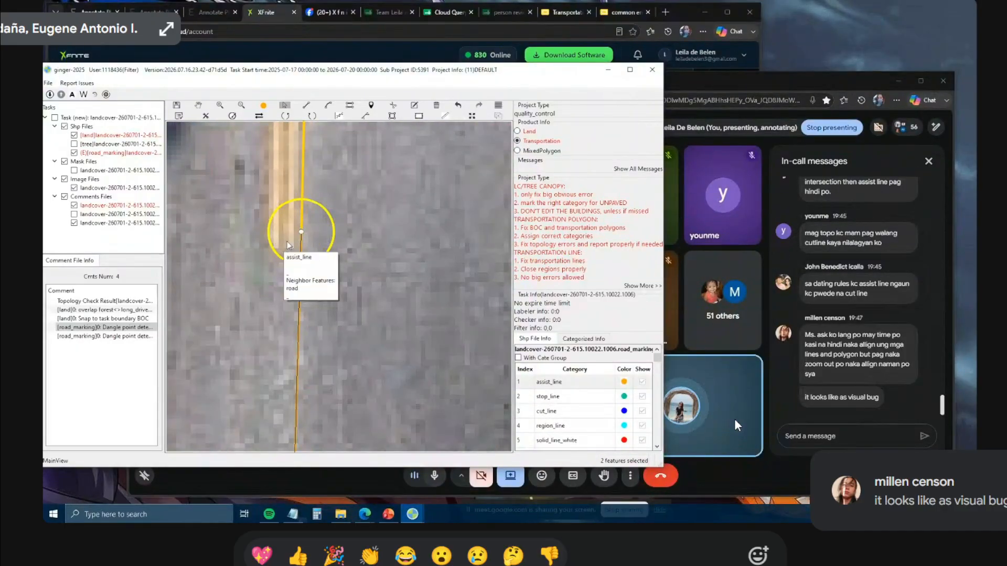
pyautogui.scroll(-5, 291, 233)
pyautogui.scroll(5, 302, 209)
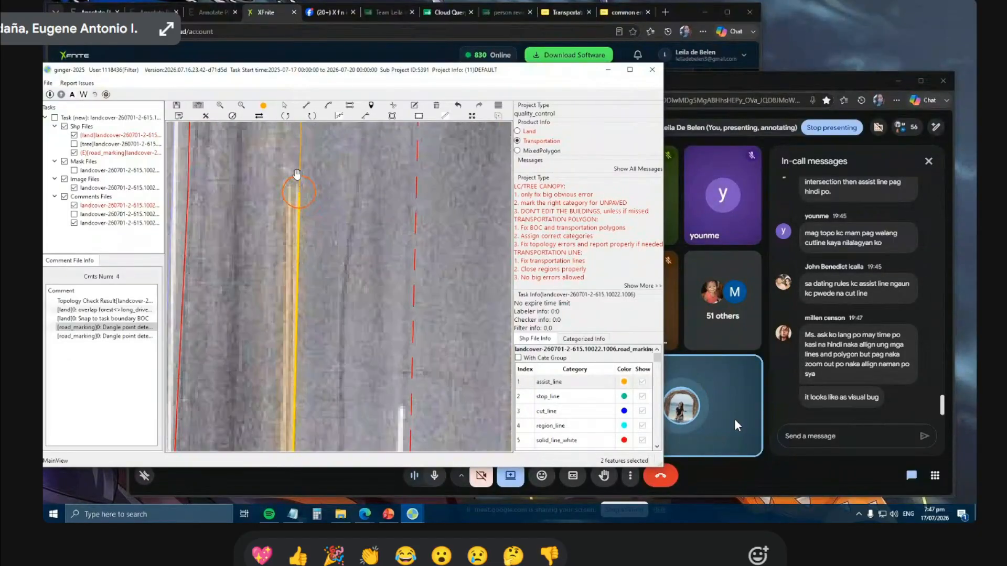
pyautogui.scroll(-5, 320, 230)
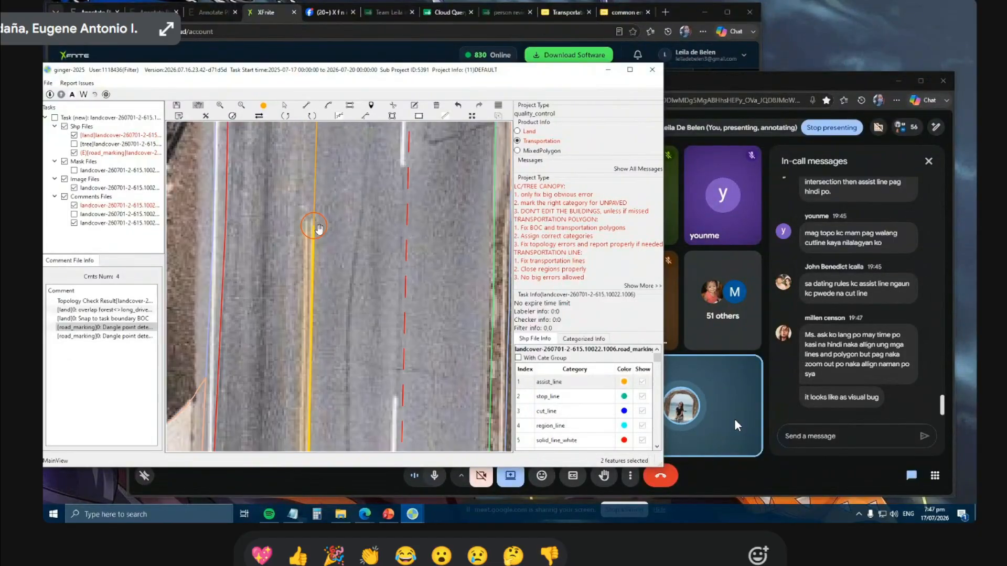
pyautogui.scroll(-3, 300, 316)
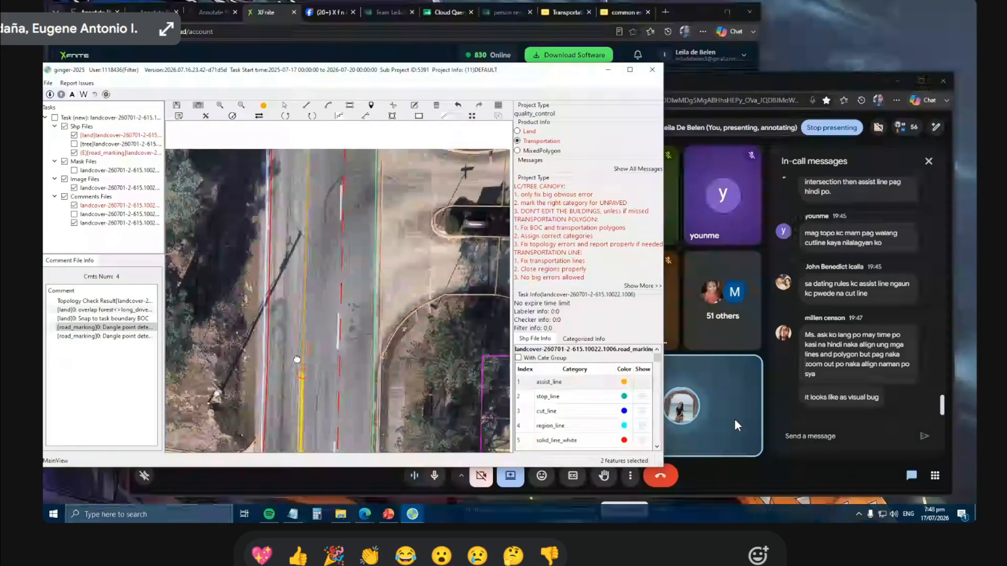
pyautogui.press('Delete')
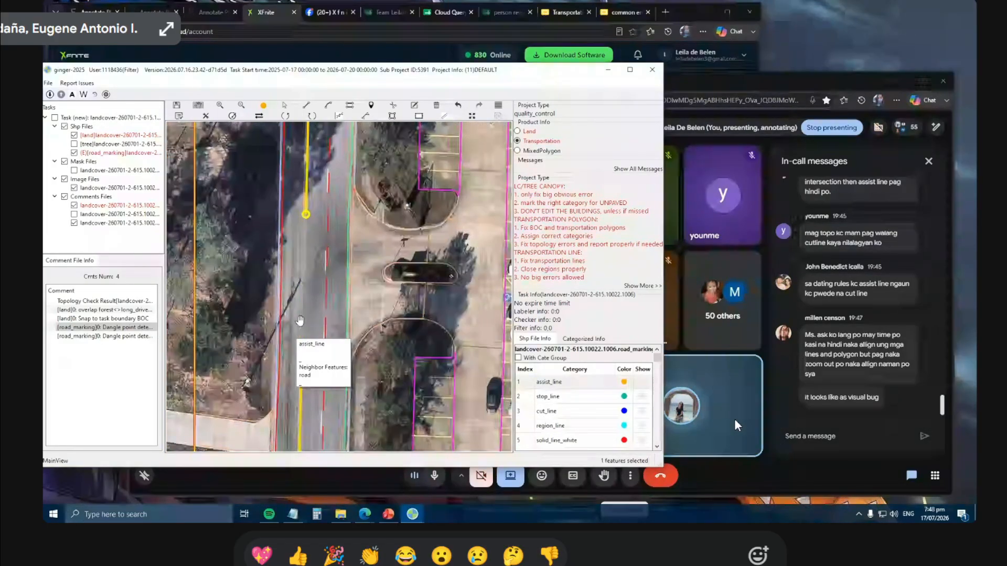
pyautogui.press('l')
pyautogui.click(304, 368)
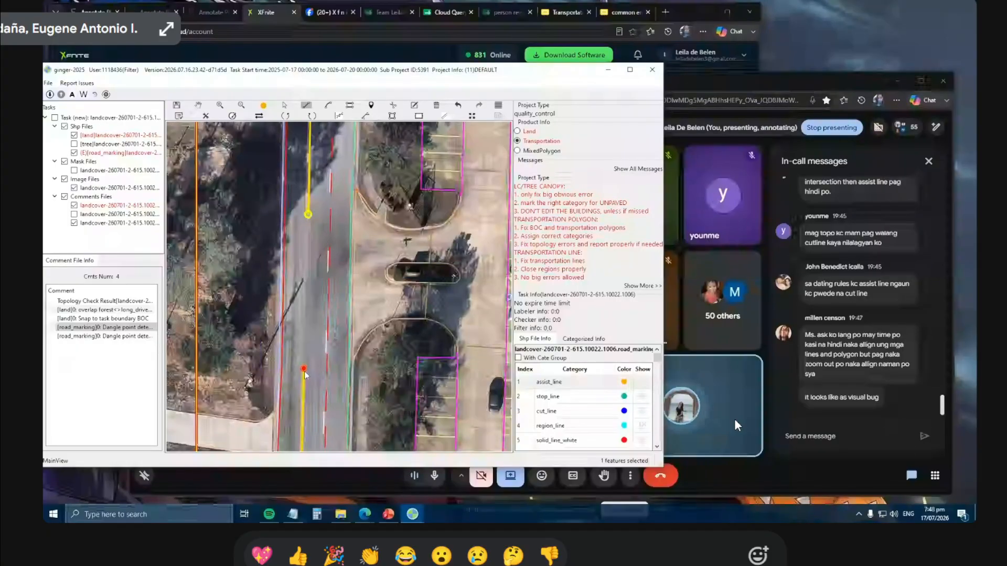
pyautogui.rightClick(315, 231)
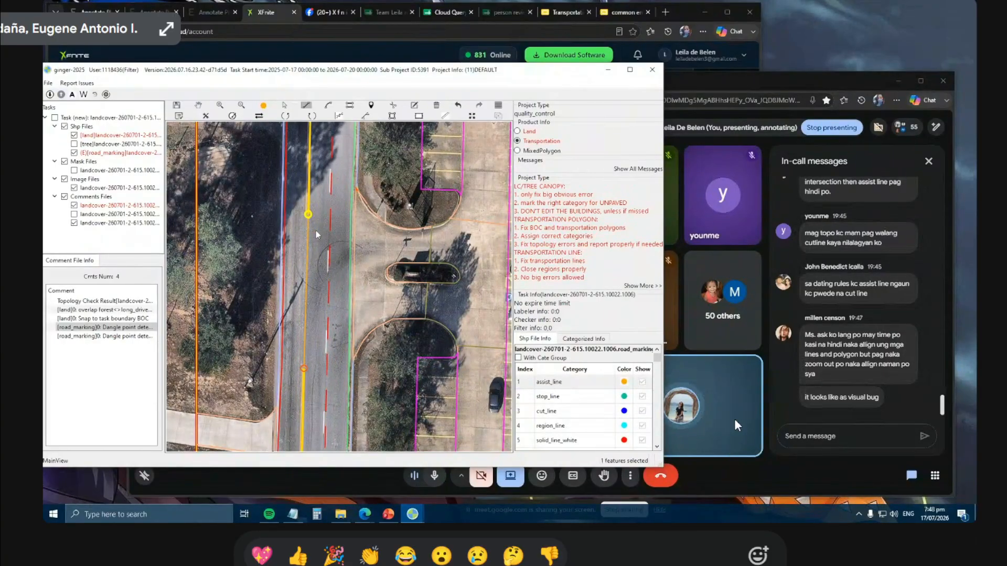
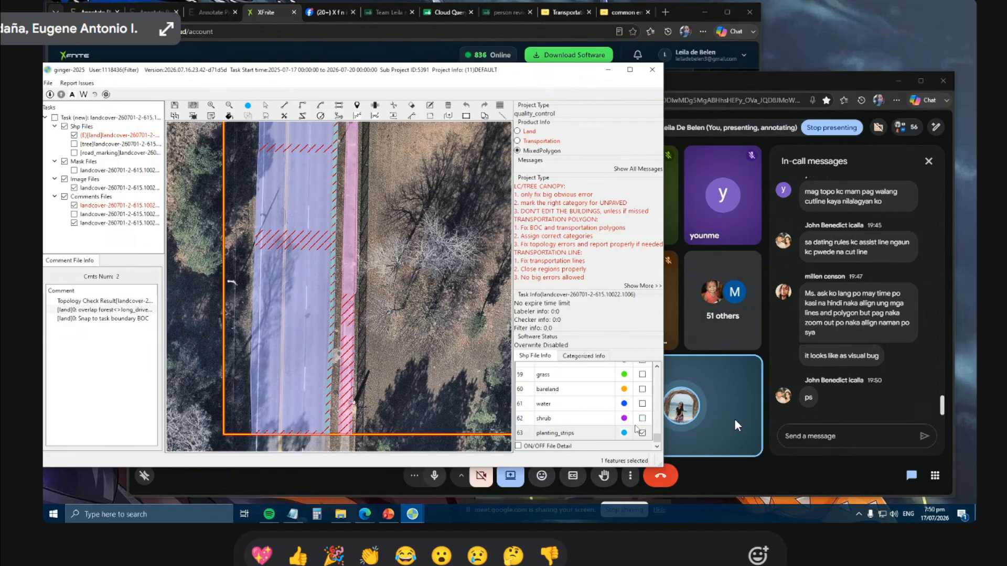
# Fill the uncovered strip between the road's edge and the sidewalk south of the driveway with planting_strips.
pyautogui.click(575, 437)
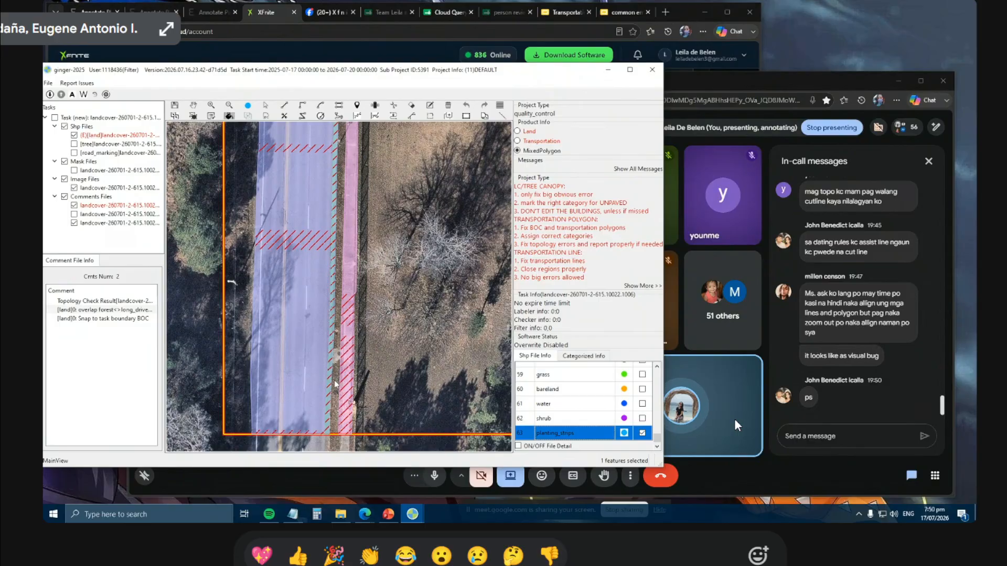
pyautogui.scroll(2, 341, 339)
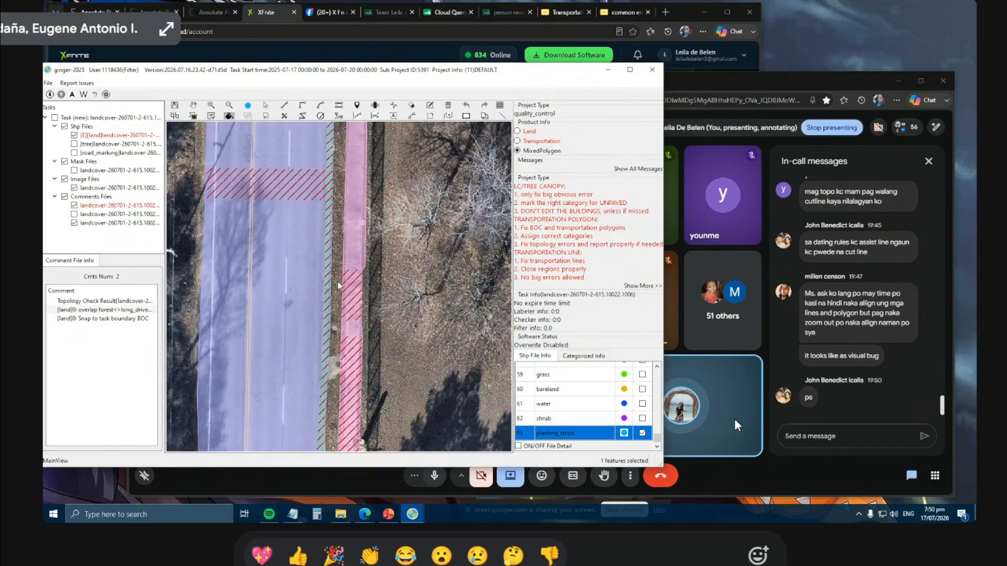
pyautogui.click(337, 256)
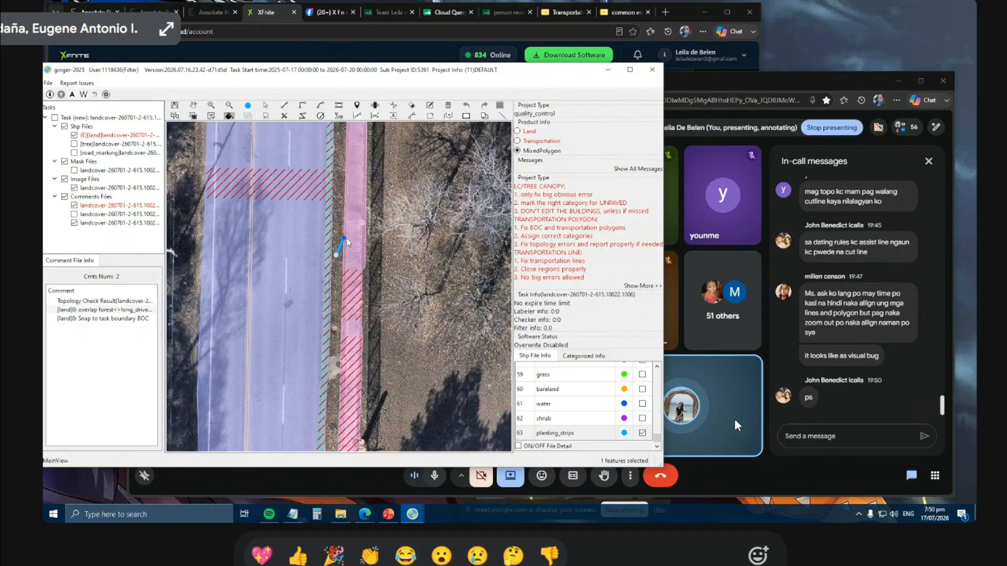
pyautogui.rightClick(346, 239)
pyautogui.scroll(-3, 344, 247)
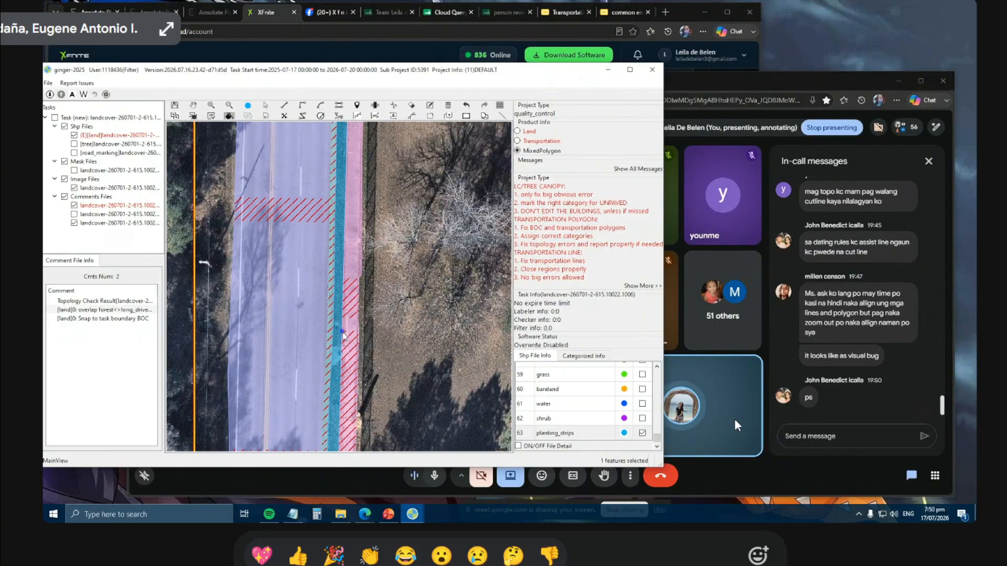
# Fill the remaining strip between road and sidewalk, from the driveway up to the tile's north boundary, with planting_strips.
pyautogui.moveTo(345, 235); pyautogui.dragTo(330, 318)
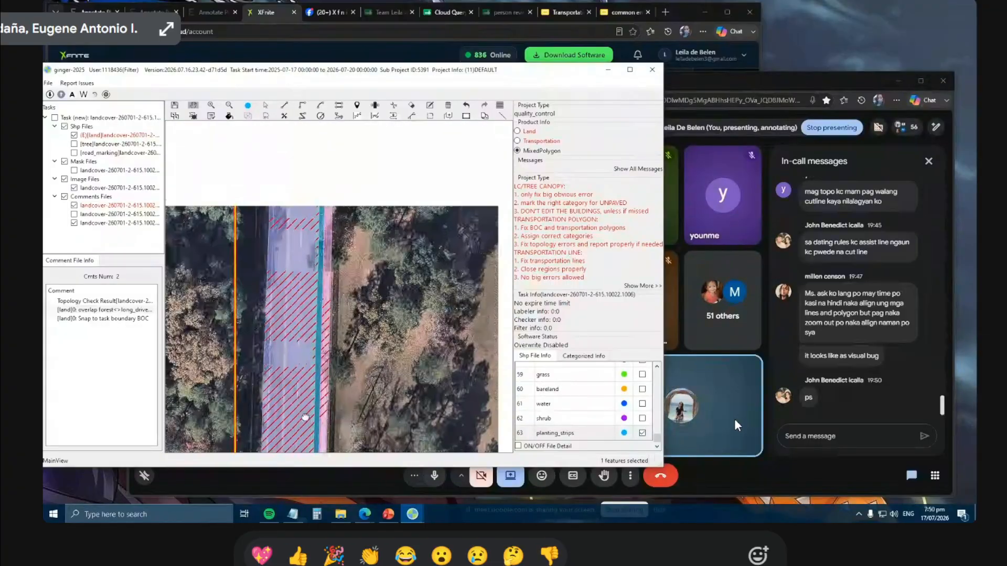
pyautogui.moveTo(321, 340); pyautogui.dragTo(288, 297)
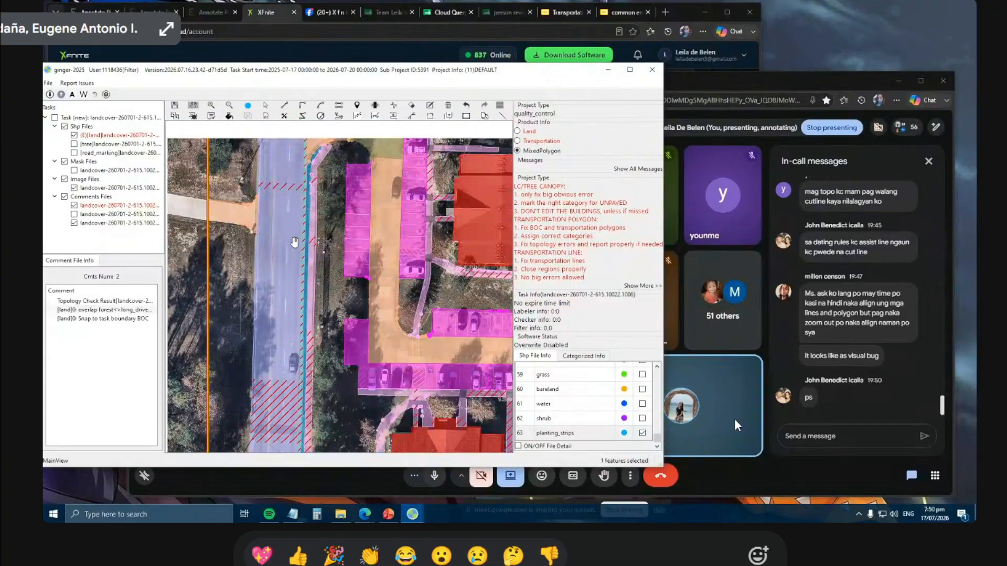
pyautogui.moveTo(294, 240); pyautogui.dragTo(316, 267)
pyautogui.moveTo(301, 176); pyautogui.dragTo(312, 281)
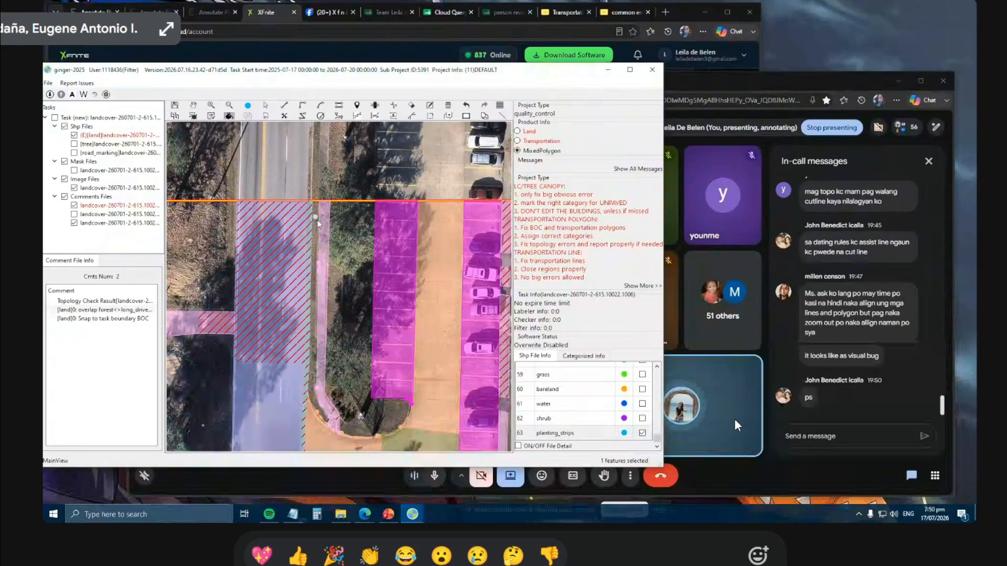
pyautogui.scroll(-2, 325, 236)
pyautogui.scroll(-1, 315, 247)
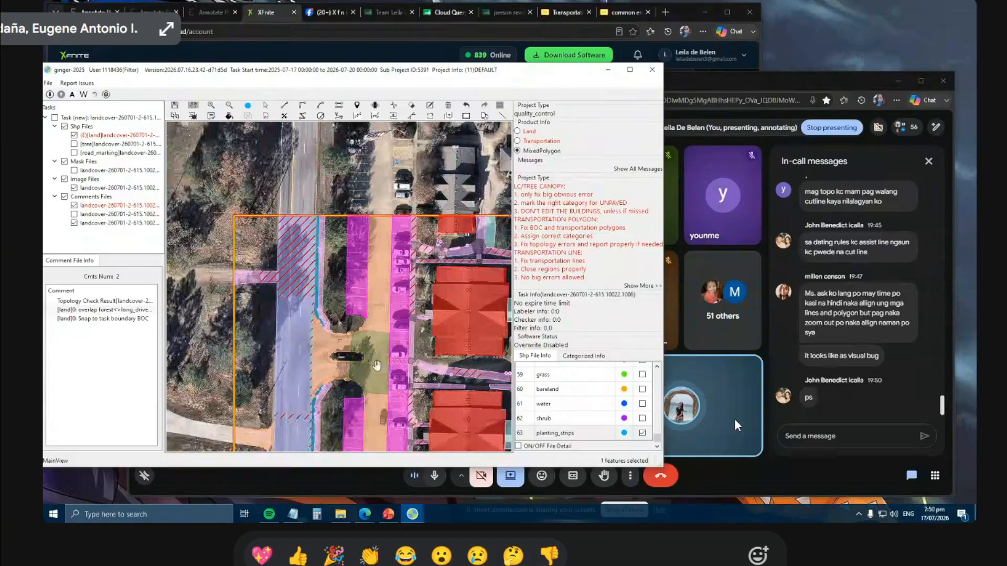
pyautogui.moveTo(373, 360); pyautogui.dragTo(310, 215)
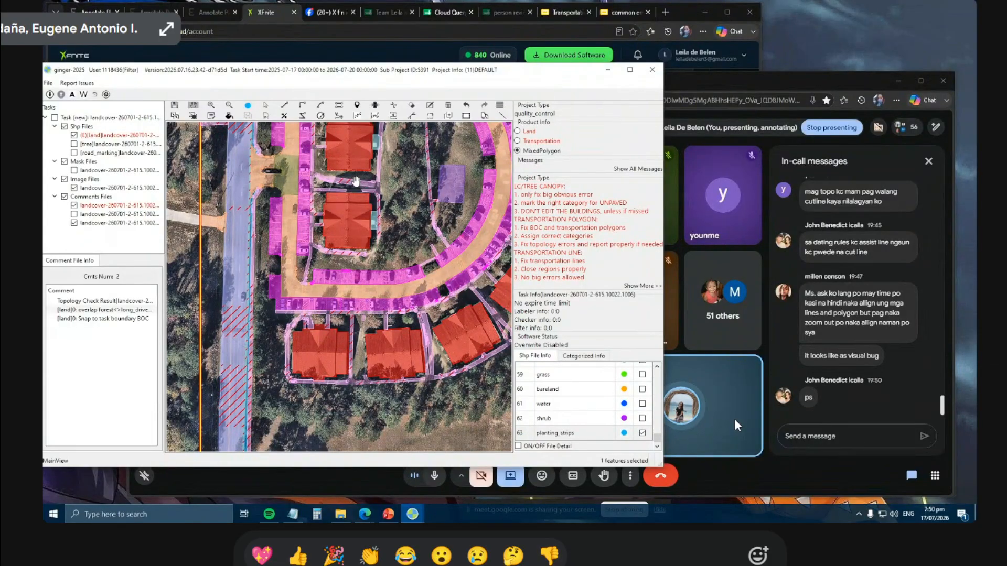
# Check the roadside strips along the main road from the tile's north boundary down to its south boundary.
pyautogui.click(725, 483)
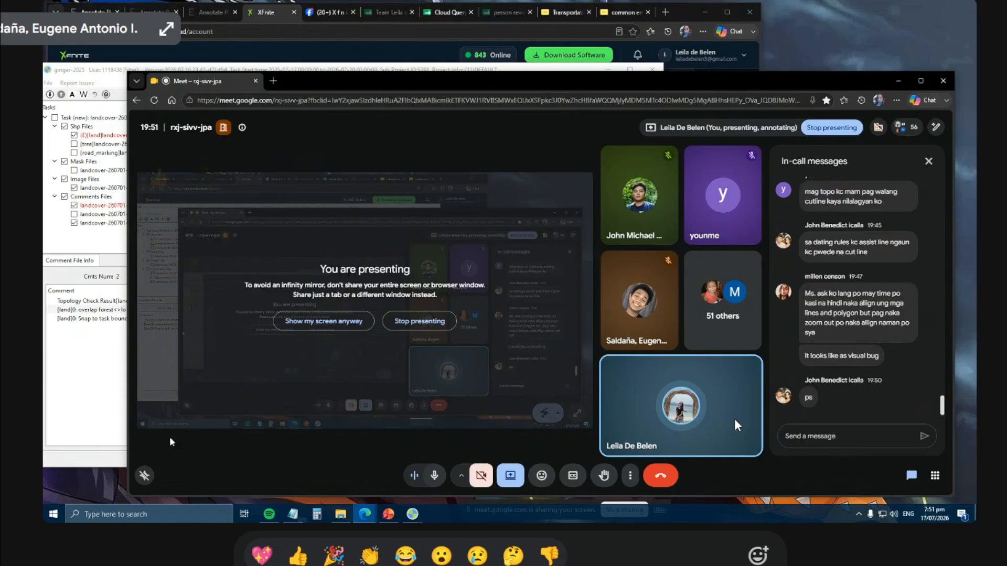
pyautogui.click(96, 395)
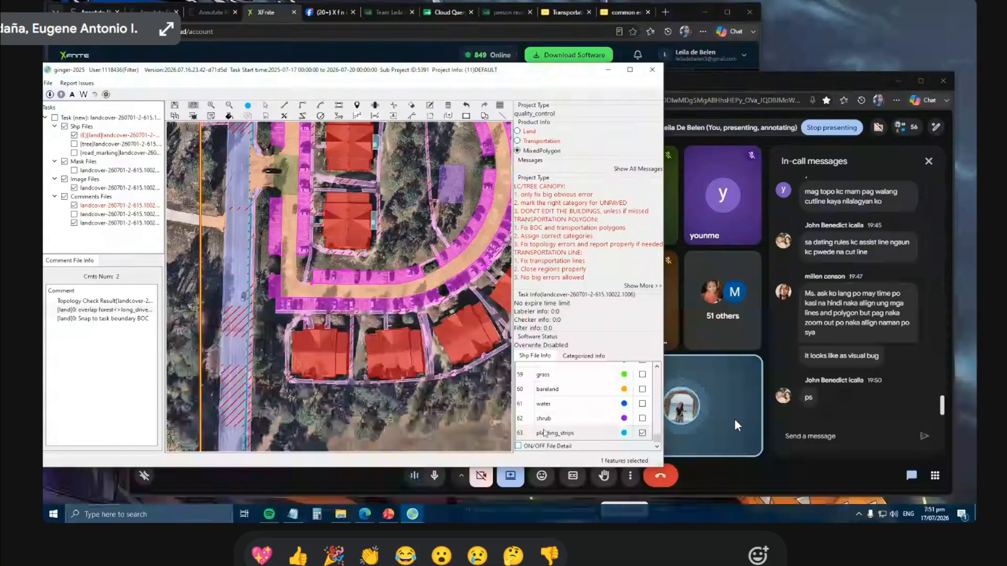
pyautogui.moveTo(227, 153); pyautogui.dragTo(273, 290)
pyautogui.scroll(3, 277, 236)
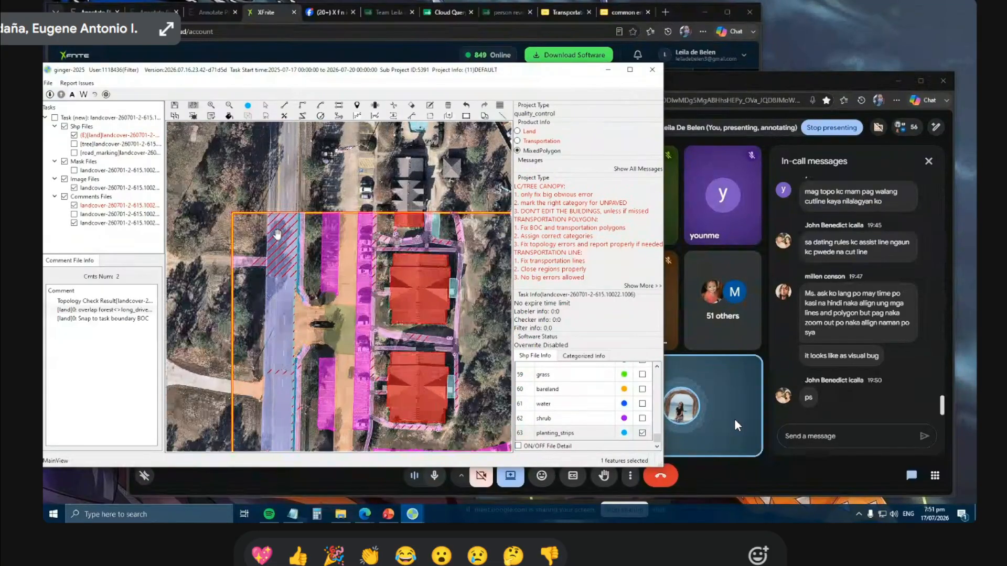
pyautogui.moveTo(306, 320); pyautogui.dragTo(301, 123)
pyautogui.scroll(-1, 321, 289)
pyautogui.moveTo(307, 296); pyautogui.dragTo(305, 144)
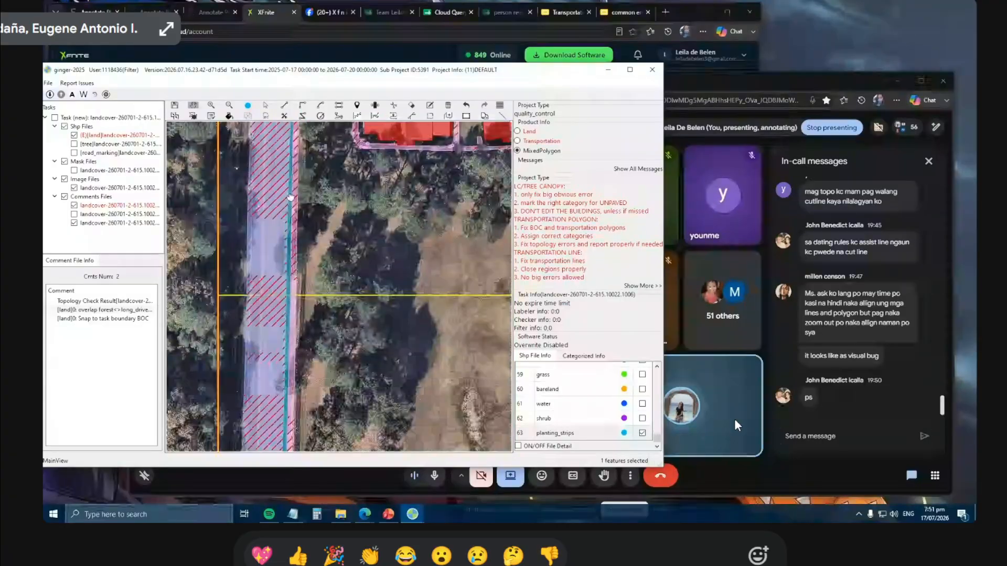
pyautogui.moveTo(307, 315); pyautogui.dragTo(297, 191)
pyautogui.scroll(-1, 289, 294)
pyautogui.moveTo(288, 303); pyautogui.dragTo(284, 241)
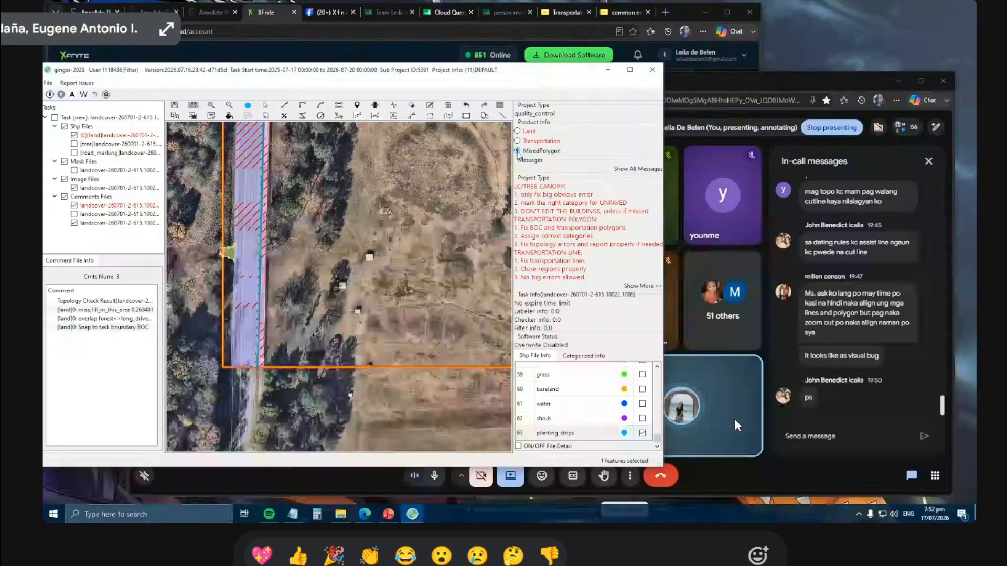
# Go to the miss_fill_in_this_area comment and show the forest, grass, bareland, water and shrub categories around the flagged gap.
pyautogui.doubleClick(64, 310)
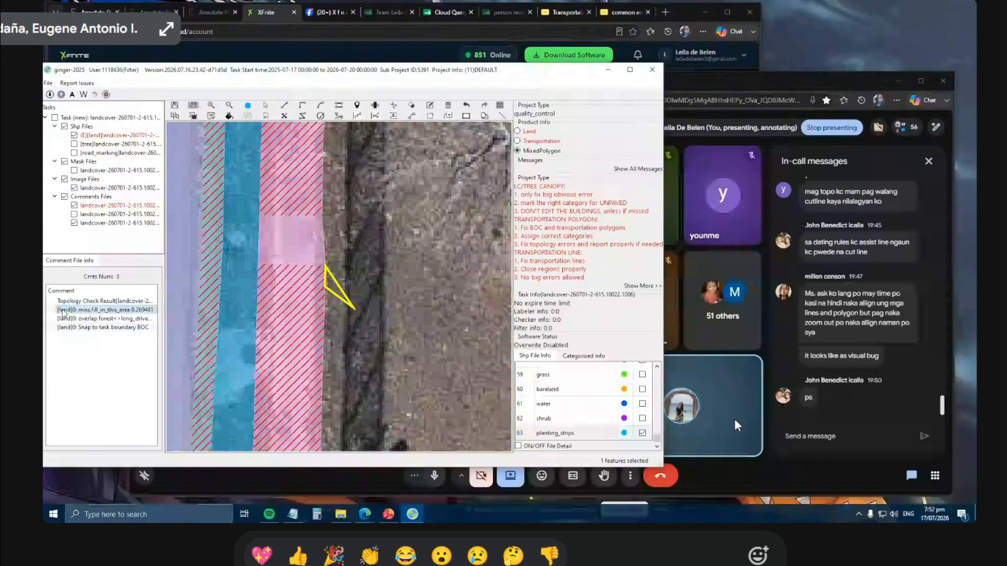
pyautogui.scroll(-3, 351, 294)
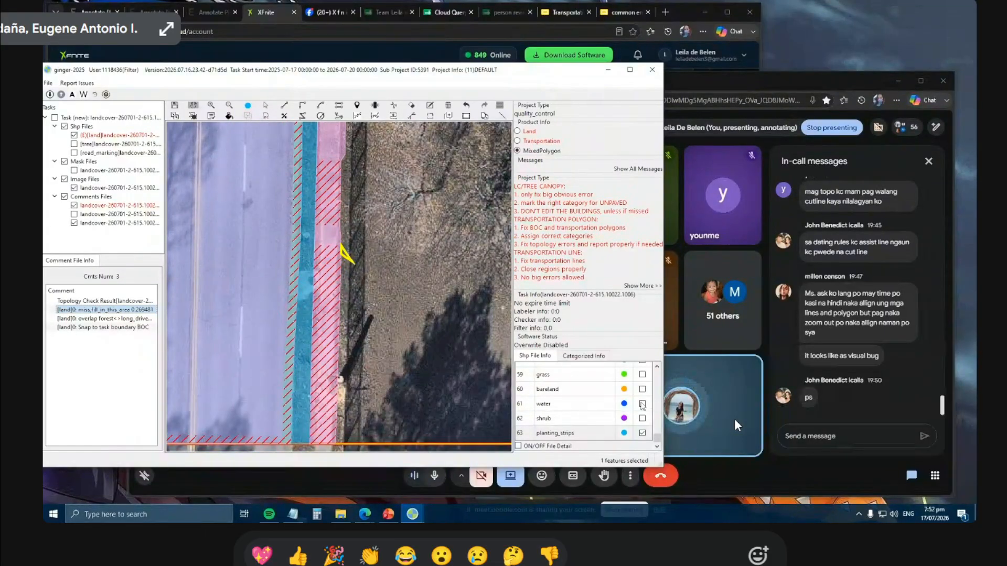
pyautogui.scroll(2, 649, 403)
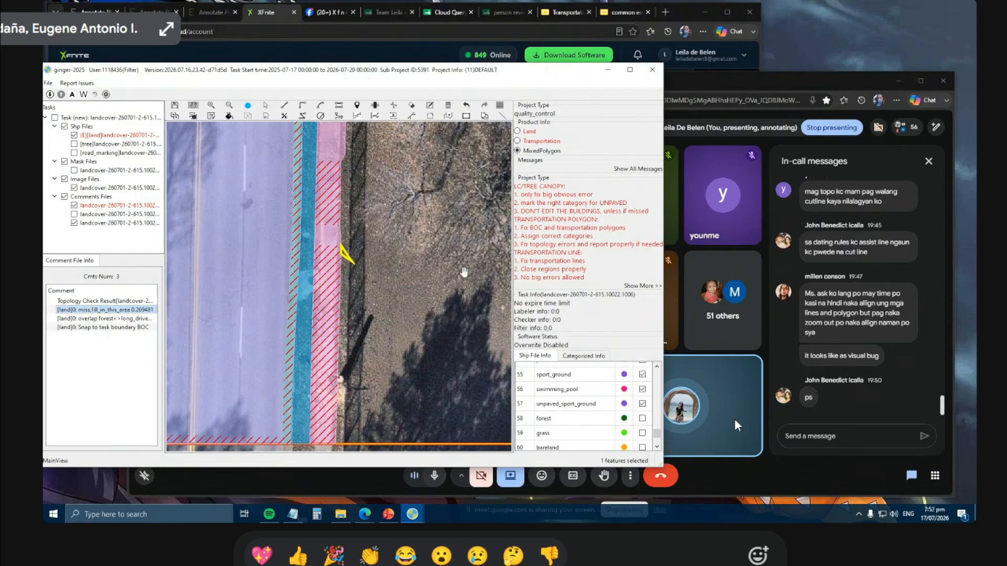
pyautogui.press('space')
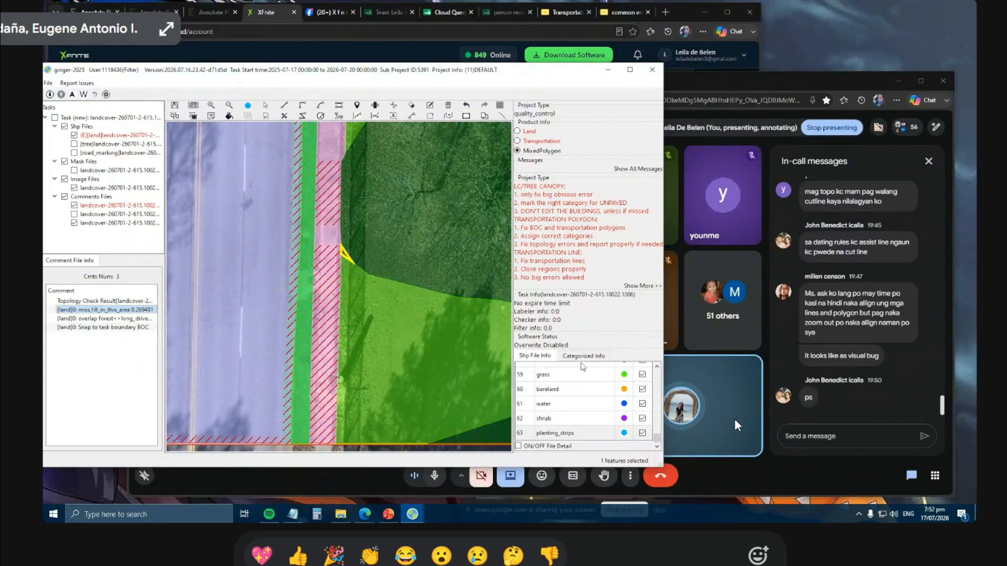
# Send "F4" in the Google Meet chat and return to the annotation program.
pyautogui.click(736, 425)
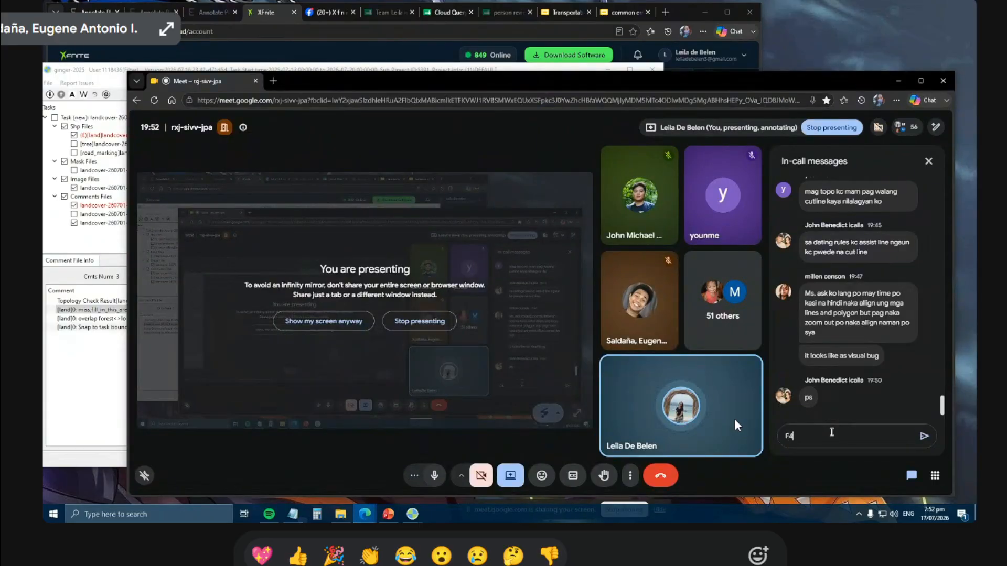
pyautogui.press('Return')
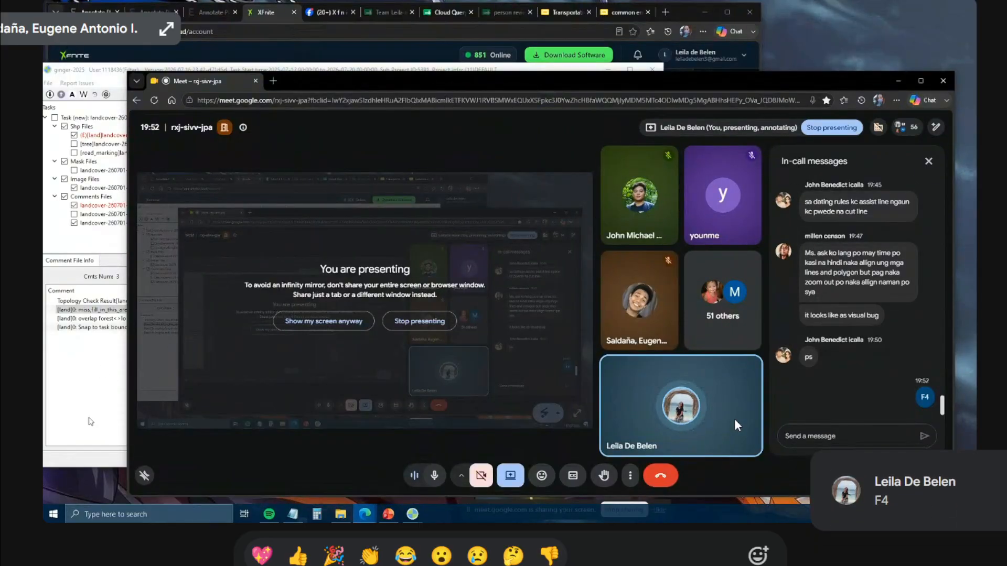
pyautogui.hotkey('alt', 'Tab')
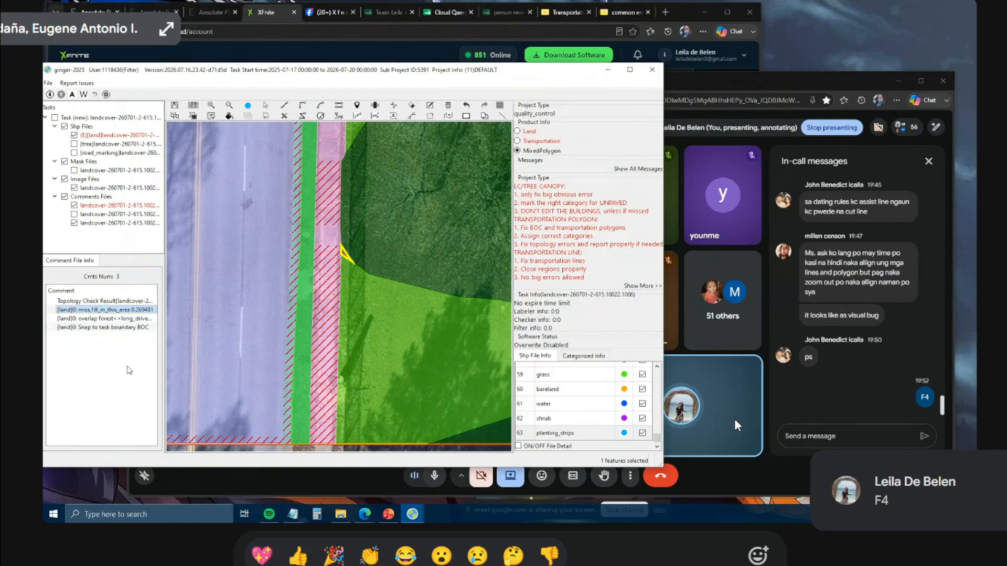
# Fill the flagged triangular gap between the sidewalk, forest and grass polygons with grass.
pyautogui.scroll(2, 346, 242)
pyautogui.scroll(1, 346, 242)
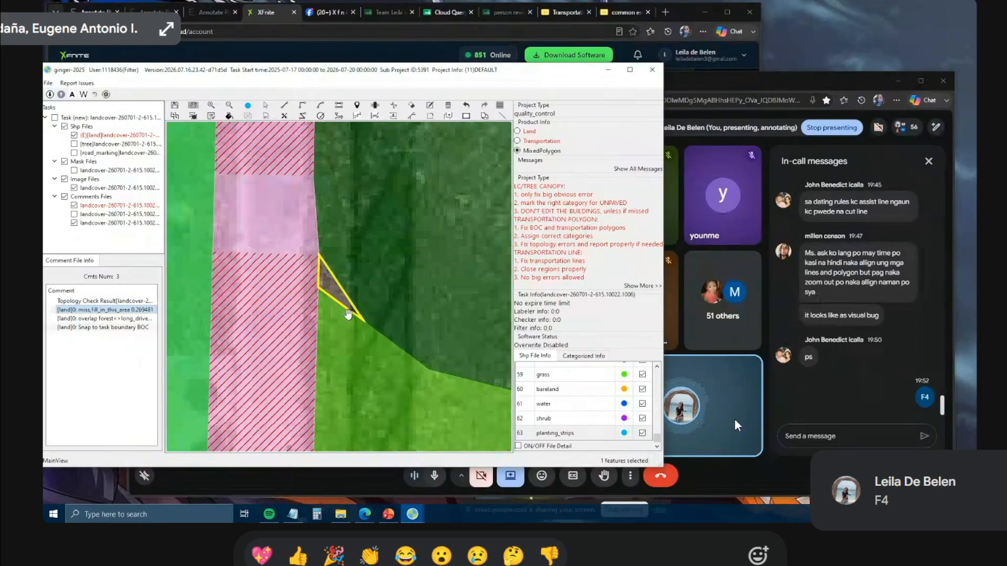
pyautogui.click(339, 332)
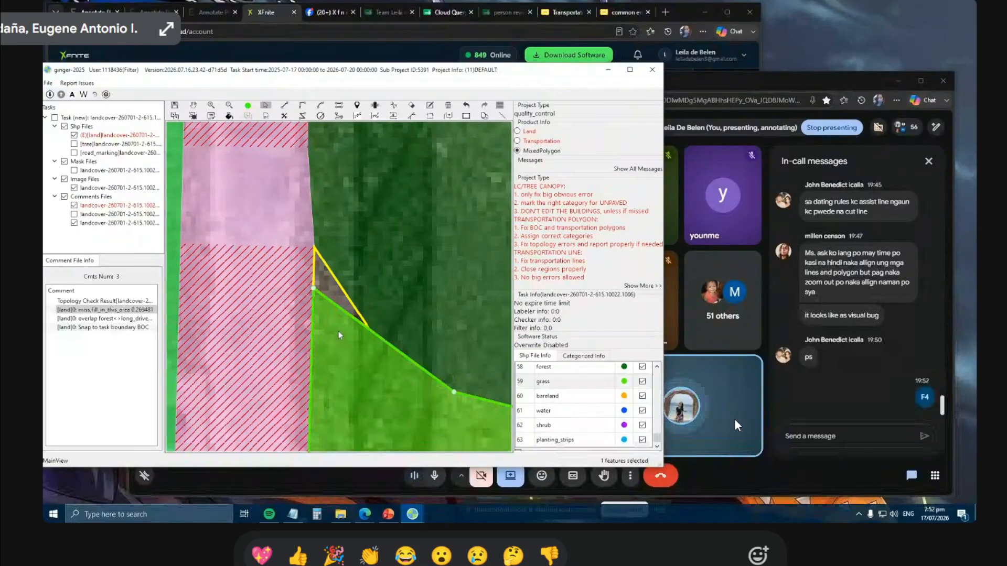
pyautogui.scroll(1, 328, 294)
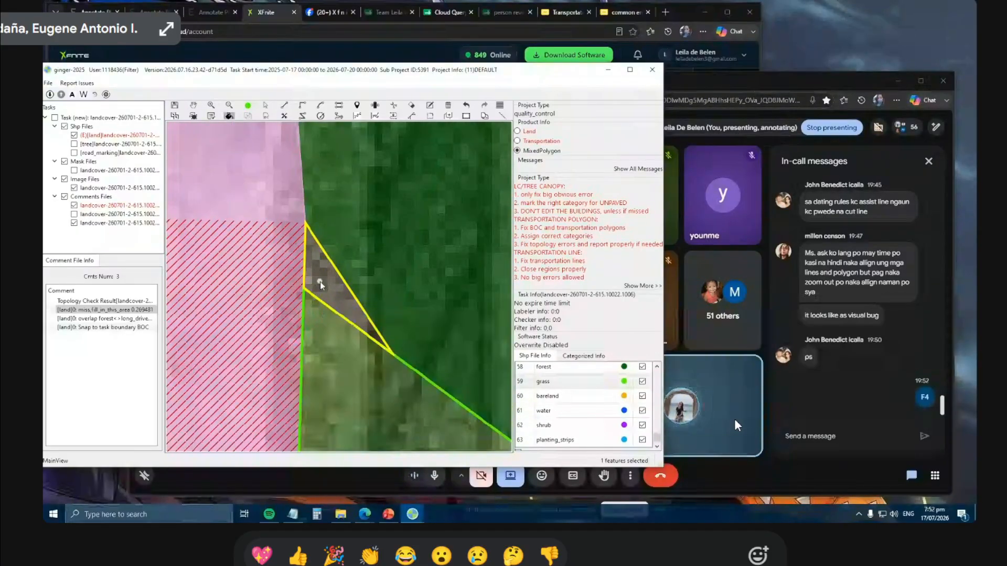
pyautogui.click(320, 282)
pyautogui.scroll(-2, 329, 285)
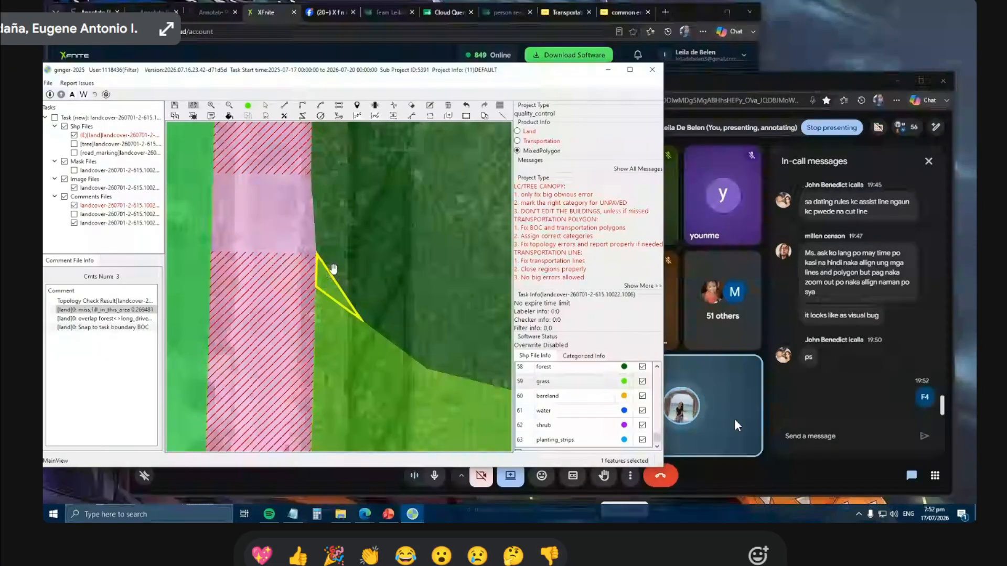
pyautogui.click(339, 300)
pyautogui.press('Escape')
pyautogui.scroll(-1, 340, 299)
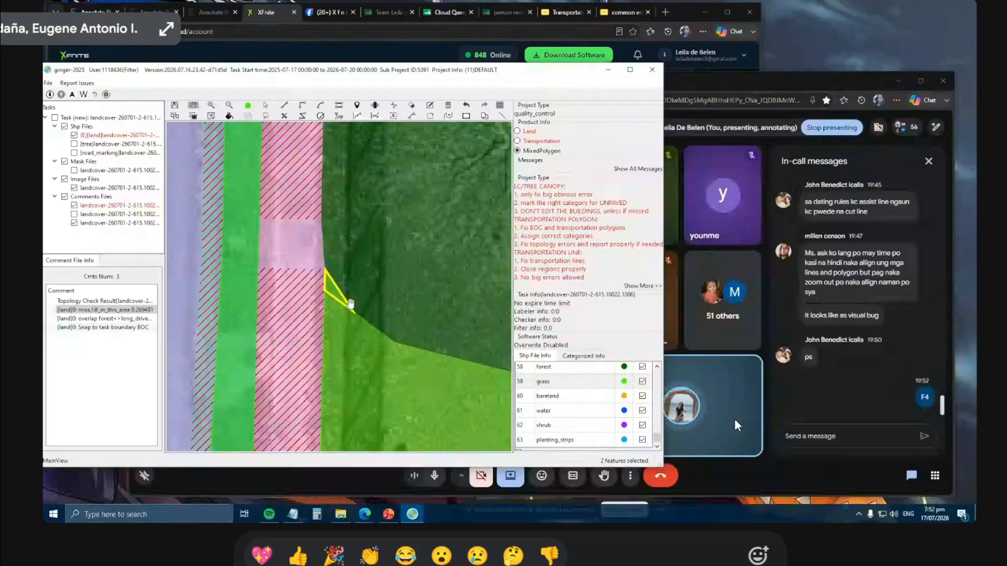
# Go to the forest and long_driveway overlap comment and examine the flagged triangle at the driveway's northern tip.
pyautogui.click(125, 318)
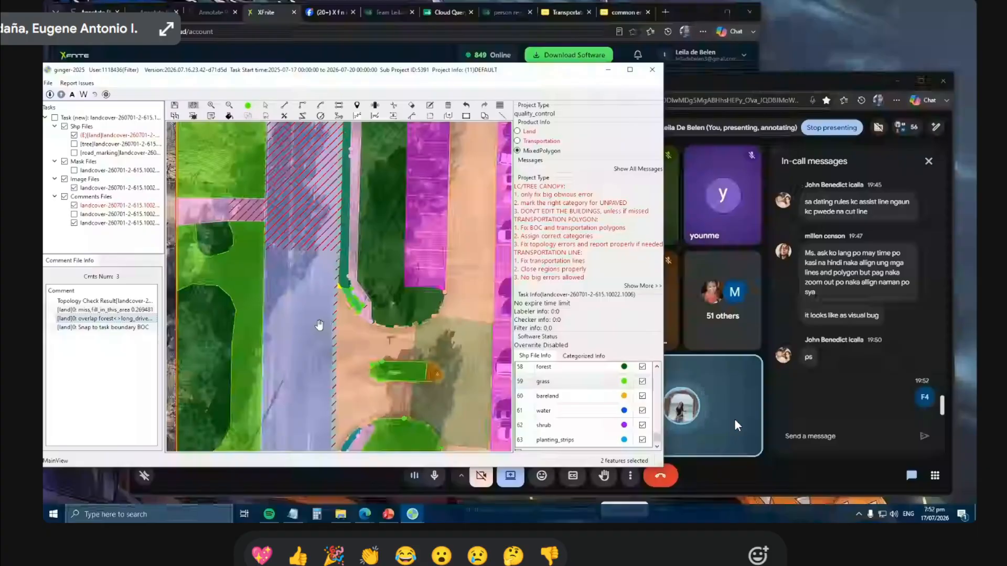
pyautogui.scroll(5, 346, 296)
pyautogui.scroll(3, 347, 299)
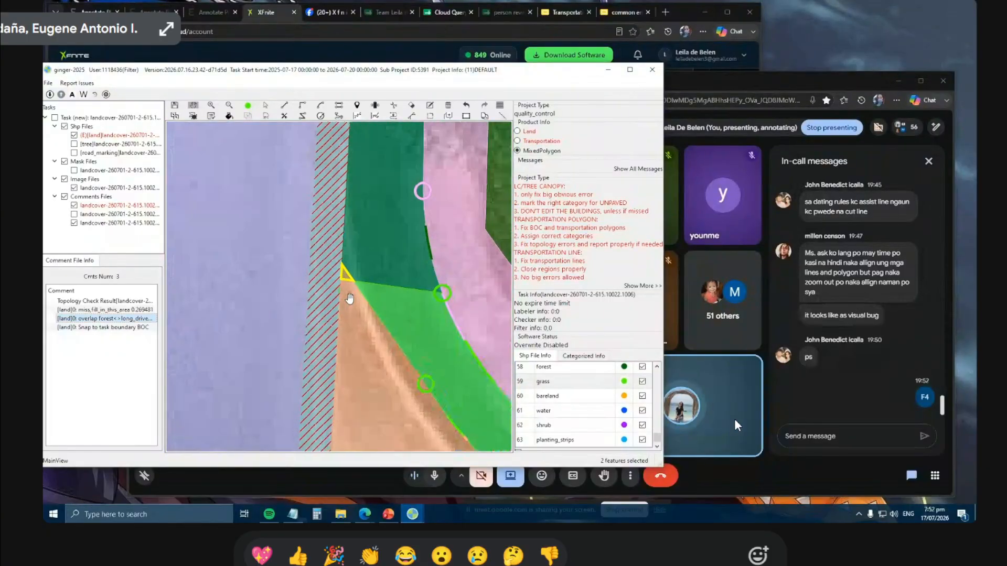
pyautogui.scroll(-2, 351, 298)
pyautogui.moveTo(351, 297); pyautogui.dragTo(301, 170)
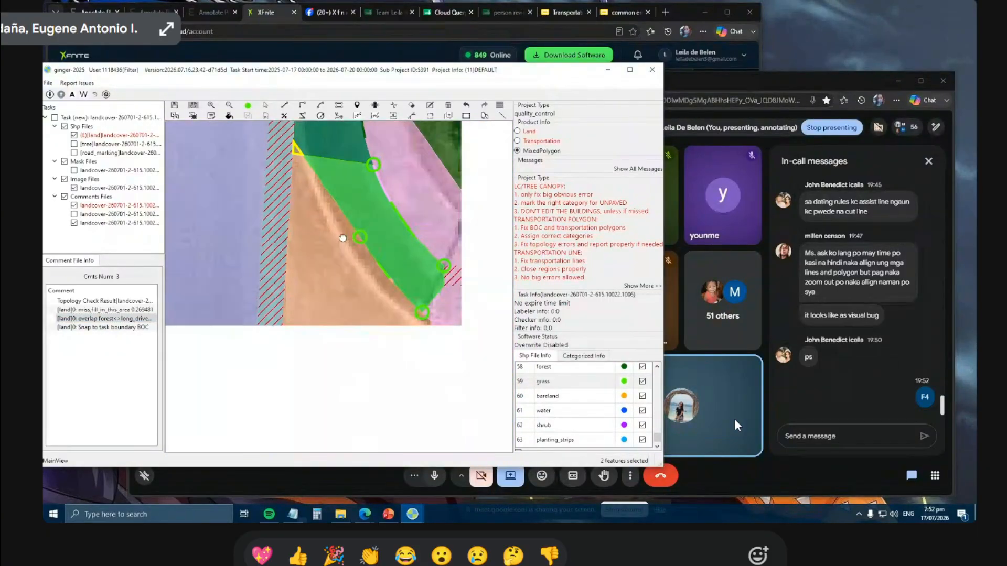
# Delete the long_driveway polygon at the road entrance and undo the deletion.
pyautogui.press('Escape')
pyautogui.click(361, 304)
pyautogui.press('Delete')
pyautogui.scroll(-2, 358, 283)
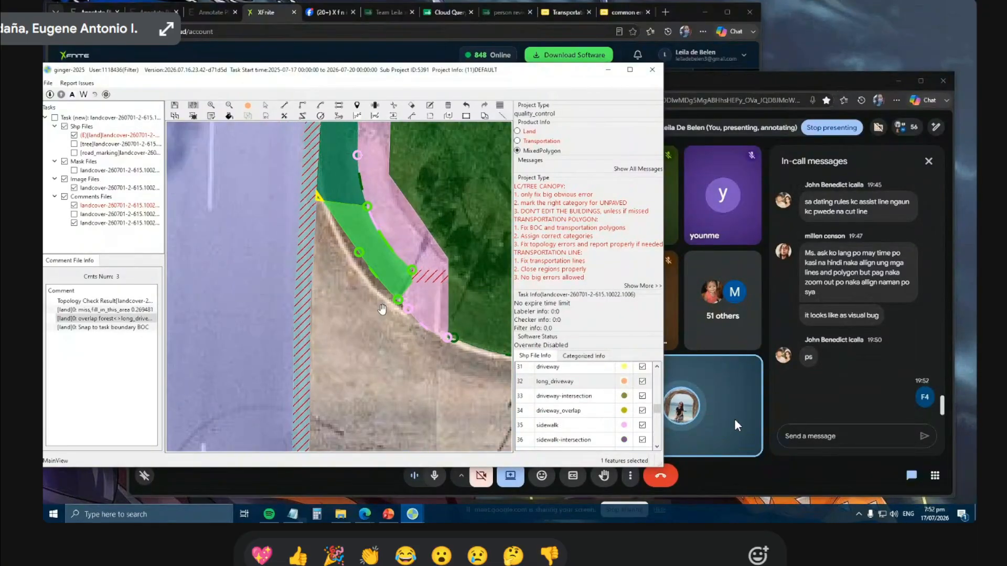
pyautogui.hotkey('ctrl', 'z')
pyautogui.scroll(-2, 348, 256)
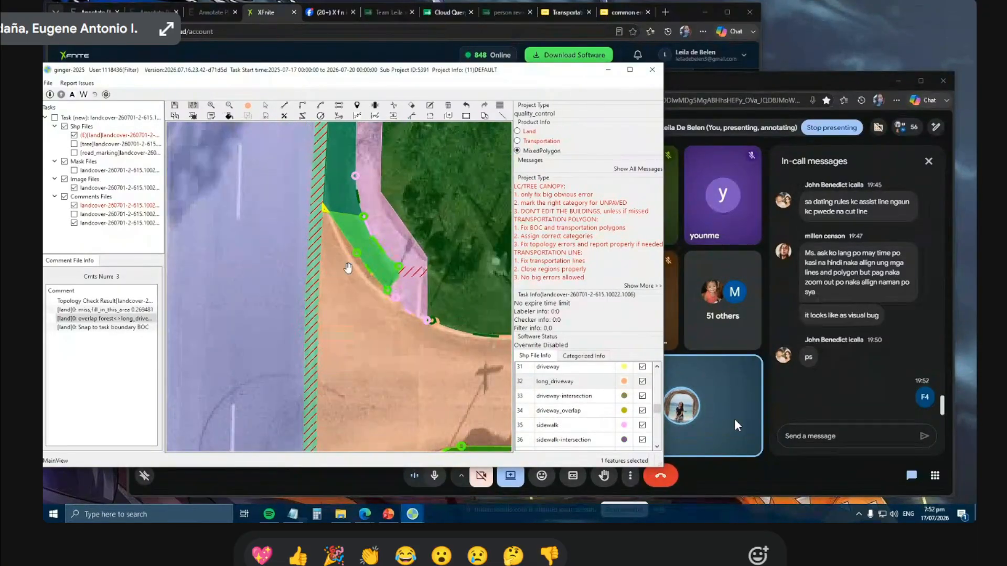
# Try clearing the forest overlap by deleting and refilling the long_driveway polygon, and undo the attempt.
pyautogui.press('F4')
pyautogui.moveTo(378, 322); pyautogui.dragTo(356, 310)
pyautogui.press('Escape')
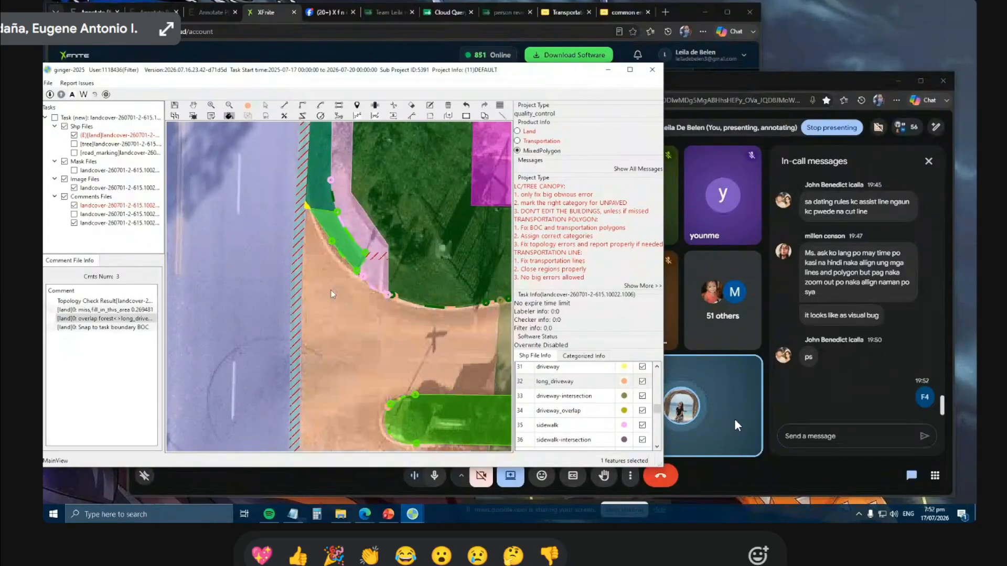
pyautogui.scroll(-3, 331, 291)
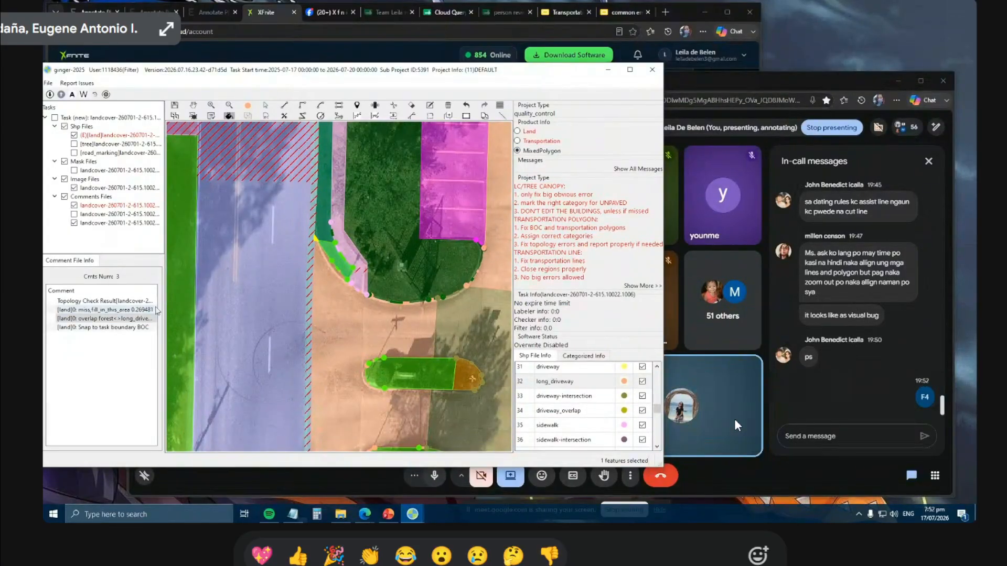
pyautogui.moveTo(350, 376); pyautogui.dragTo(341, 321)
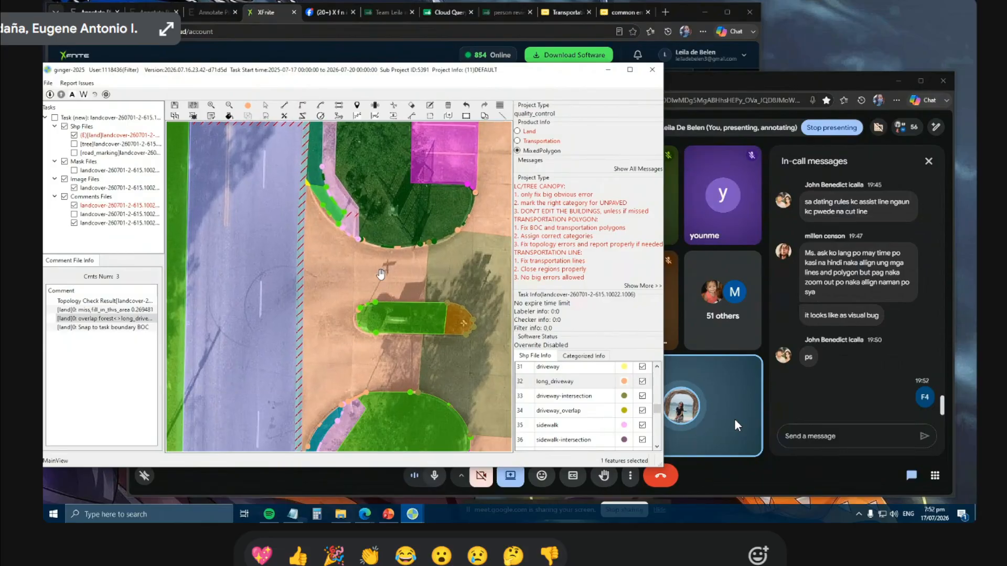
pyautogui.moveTo(350, 261); pyautogui.dragTo(355, 297)
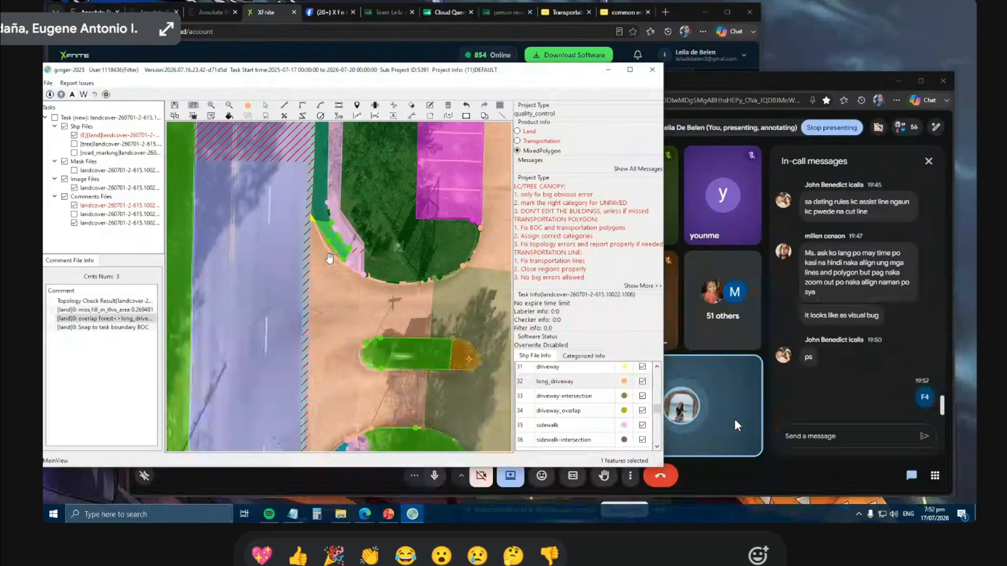
pyautogui.press('Delete')
pyautogui.hotkey('ctrl', 'z')
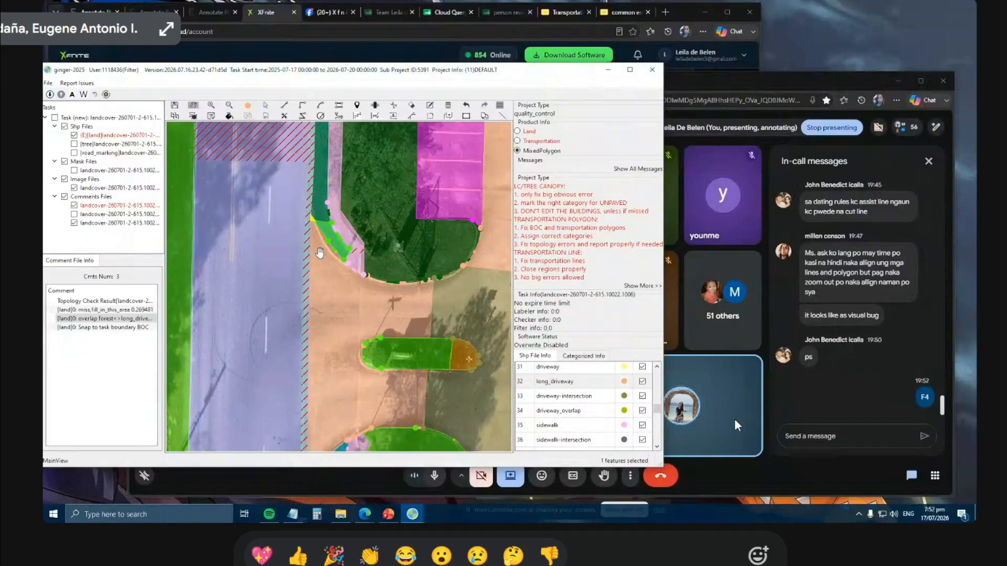
# Inspect the long_driveway and forest outlines at the flagged overlap by selecting each polygon.
pyautogui.scroll(5, 309, 206)
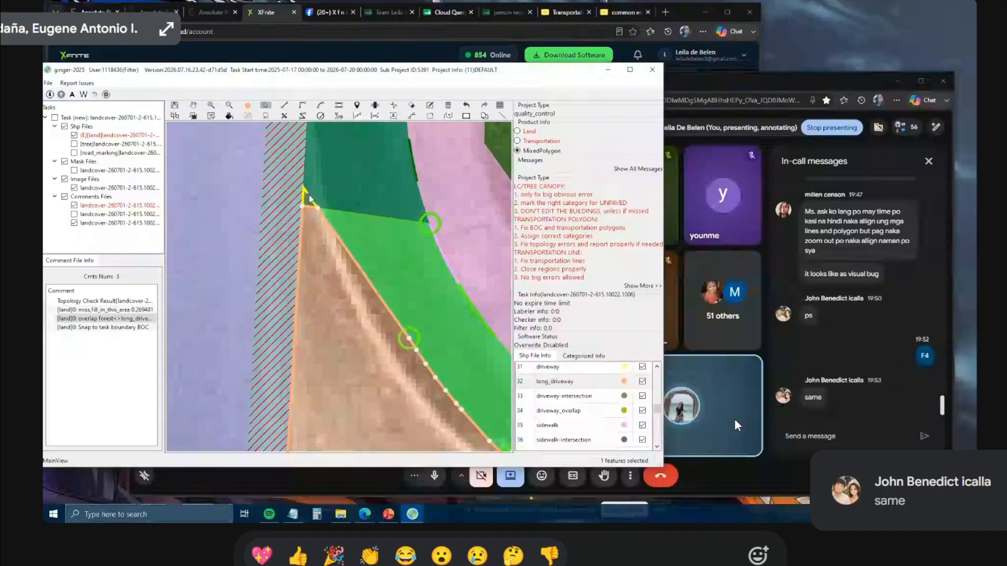
pyautogui.scroll(1, 309, 198)
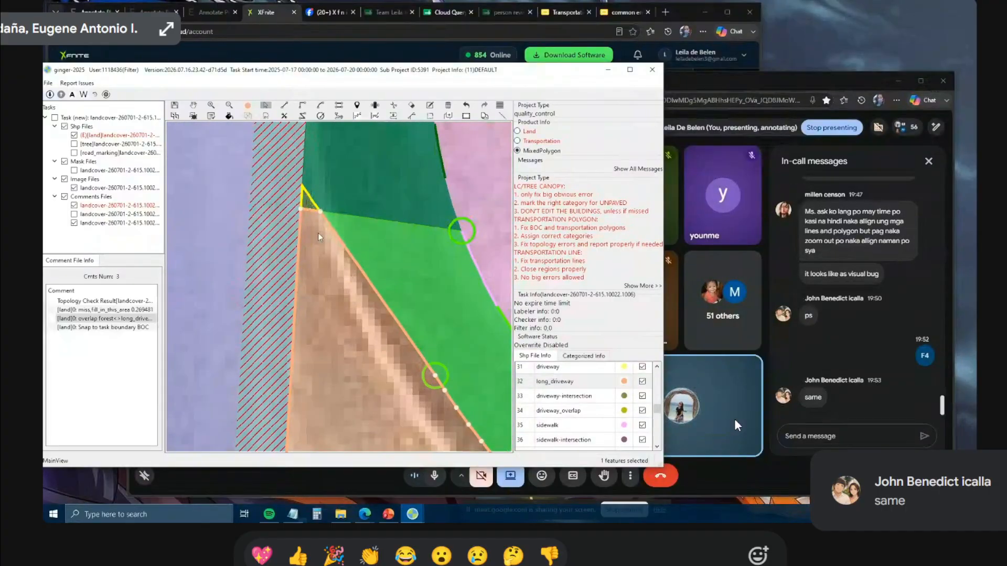
pyautogui.click(320, 262)
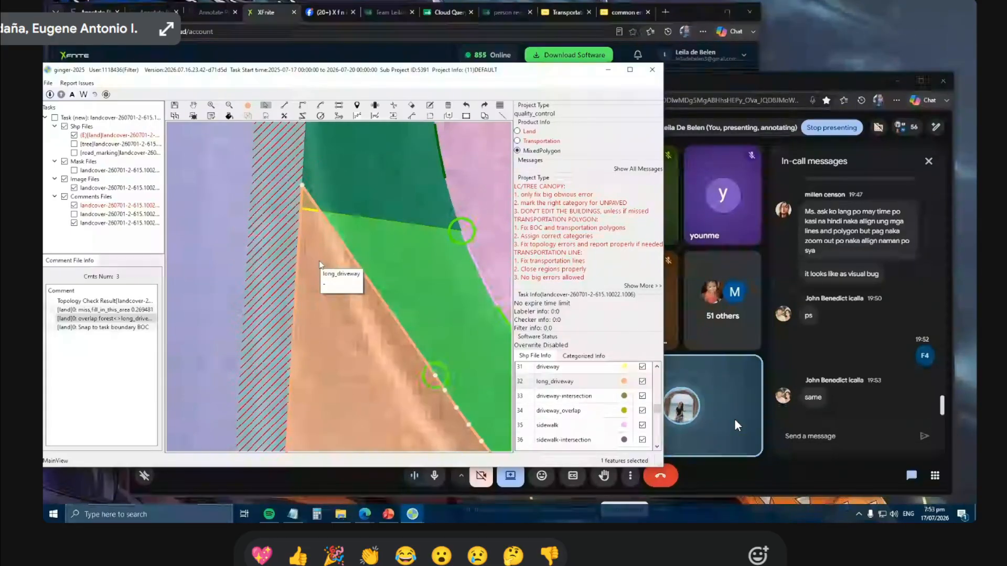
pyautogui.press('Escape')
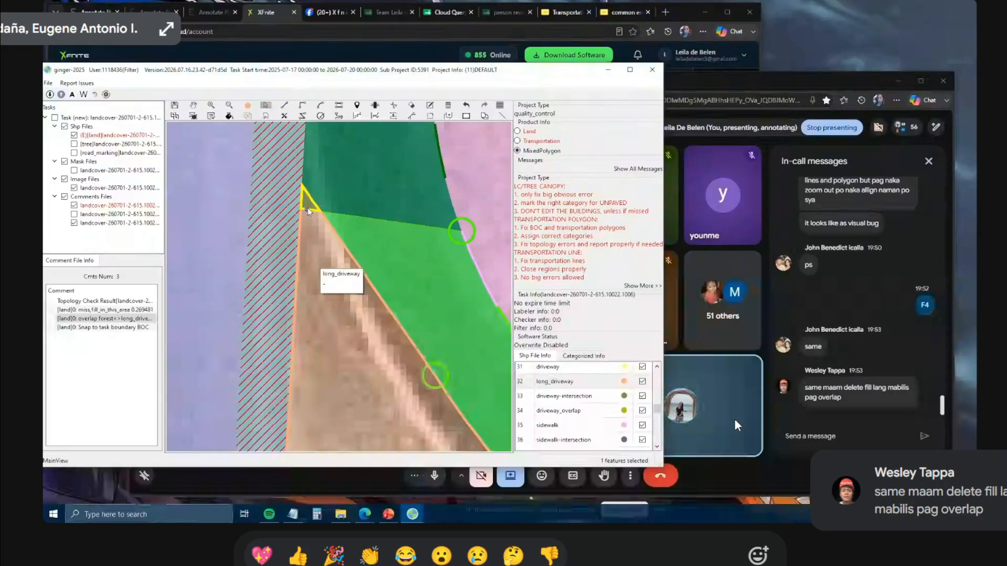
pyautogui.click(308, 208)
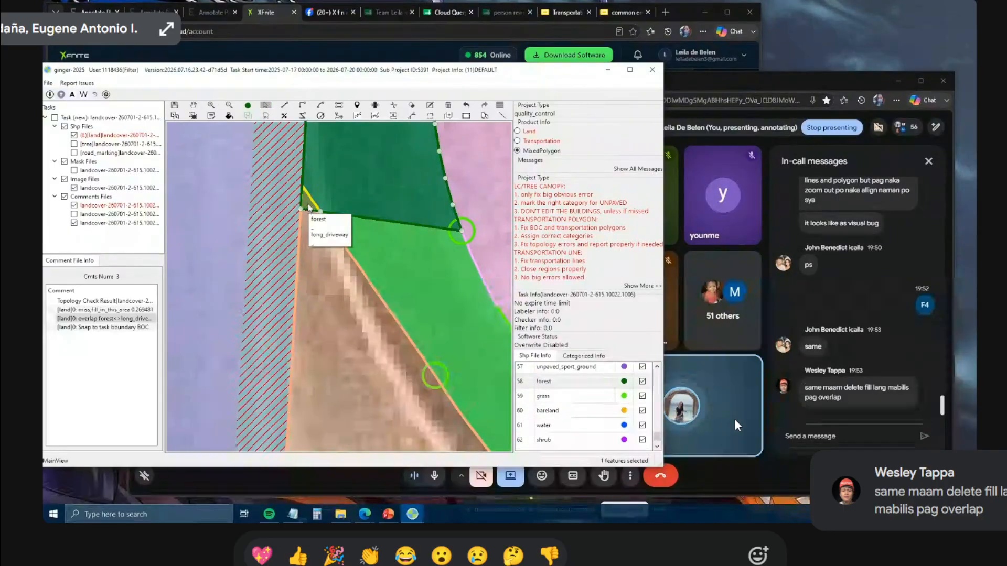
pyautogui.press('Escape')
# Delete the long_driveway polygon that overlaps the forest and fill the cleared area with long_driveway again.
pyautogui.scroll(-6, 307, 208)
pyautogui.moveTo(324, 290); pyautogui.dragTo(334, 255)
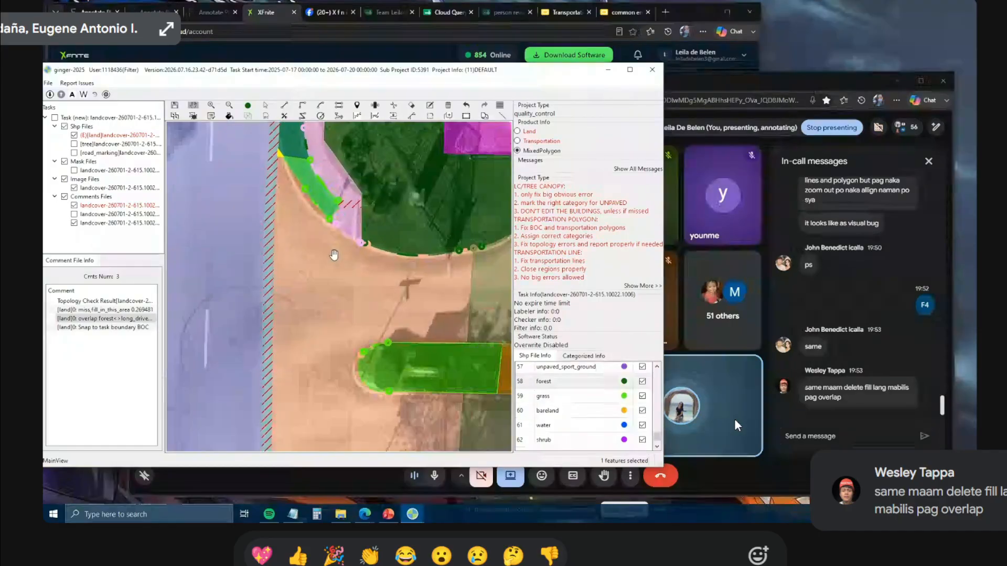
pyautogui.scroll(-1, 334, 255)
pyautogui.click(336, 267)
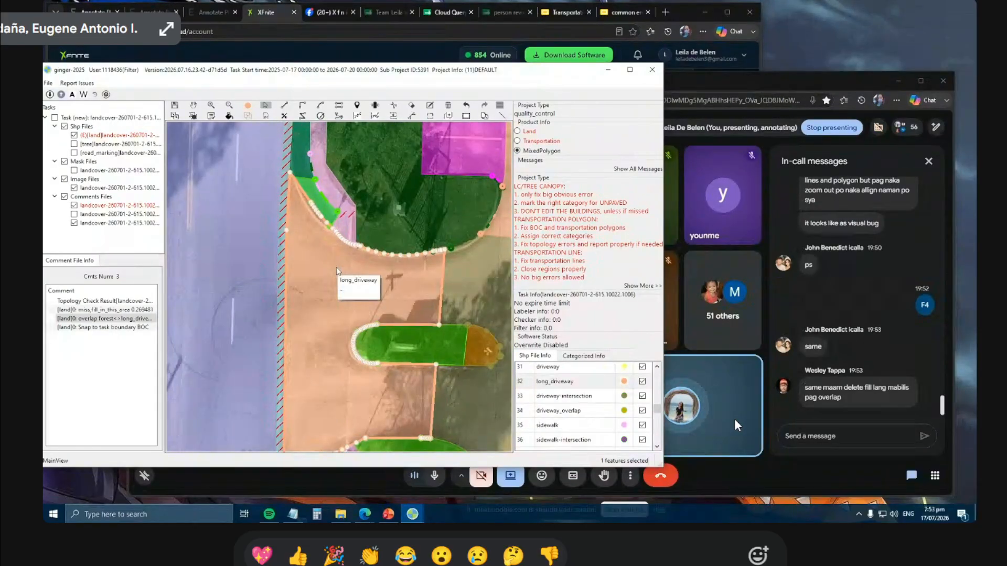
pyautogui.press('Delete')
pyautogui.press('f')
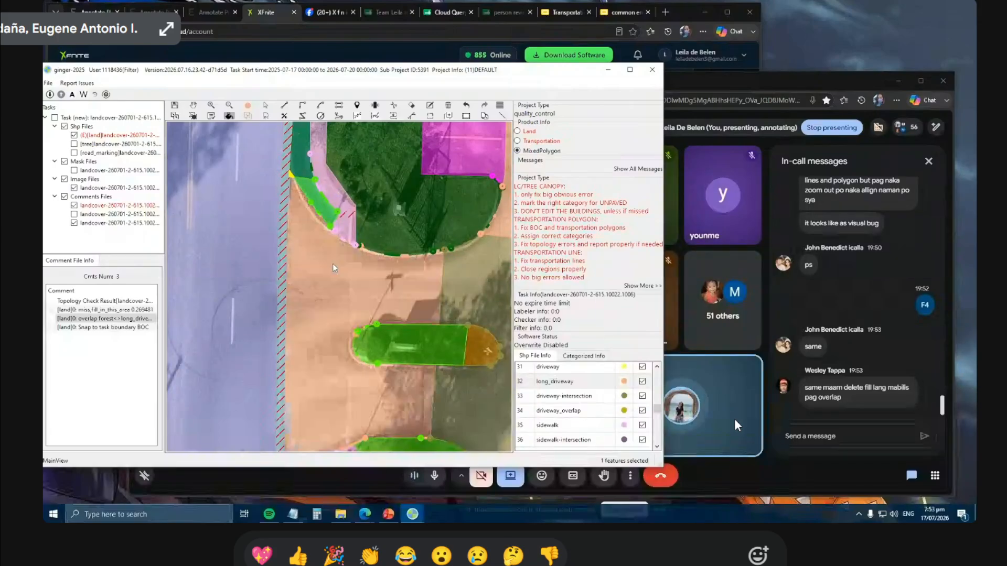
# Inspect the flagged overlap at the road entrance by selecting the long_driveway polygon and the adjoining forest polygon.
pyautogui.click(332, 266)
pyautogui.scroll(3, 300, 189)
pyautogui.scroll(2, 300, 190)
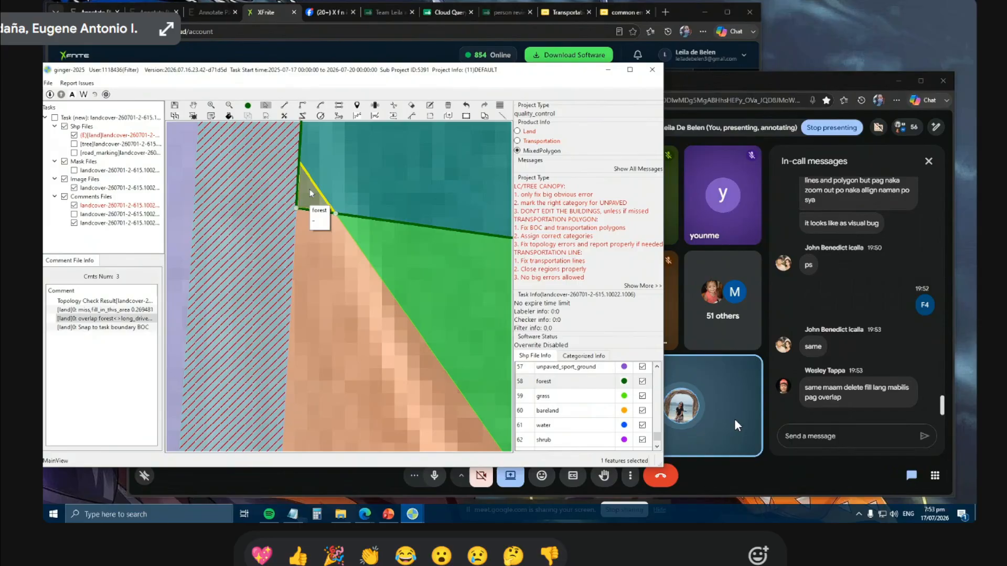
pyautogui.click(317, 202)
pyautogui.scroll(-1, 316, 201)
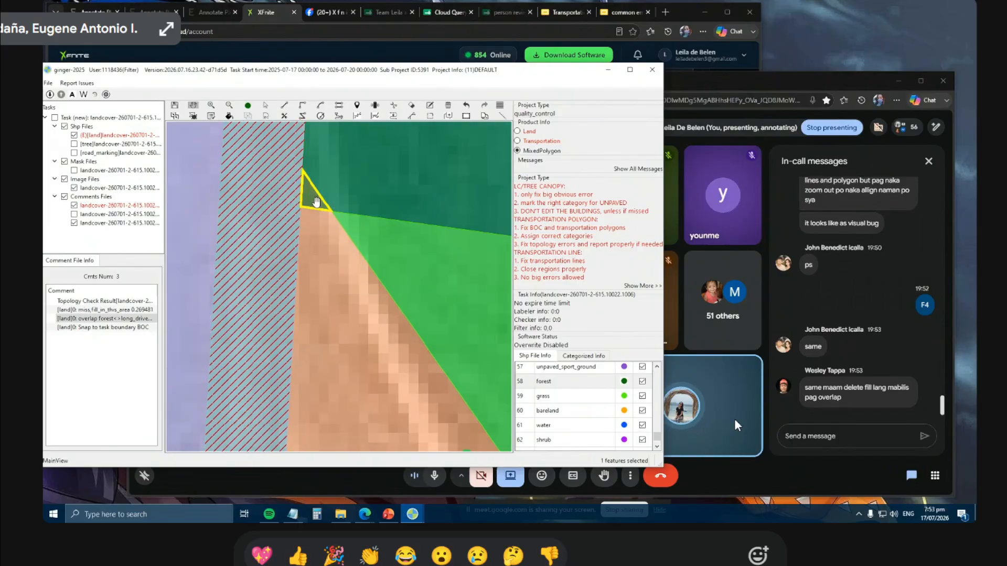
pyautogui.scroll(-1, 316, 201)
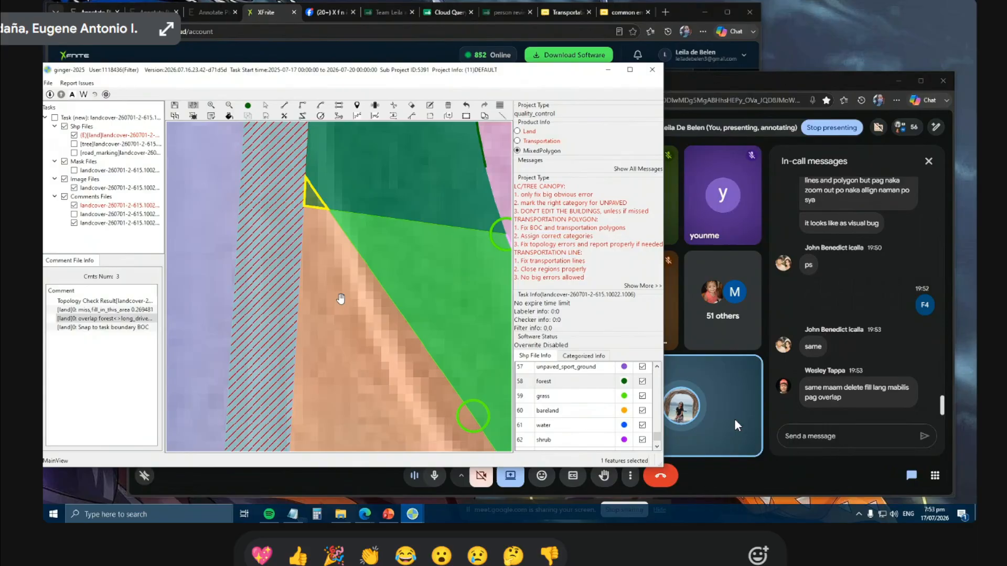
pyautogui.scroll(-5, 341, 298)
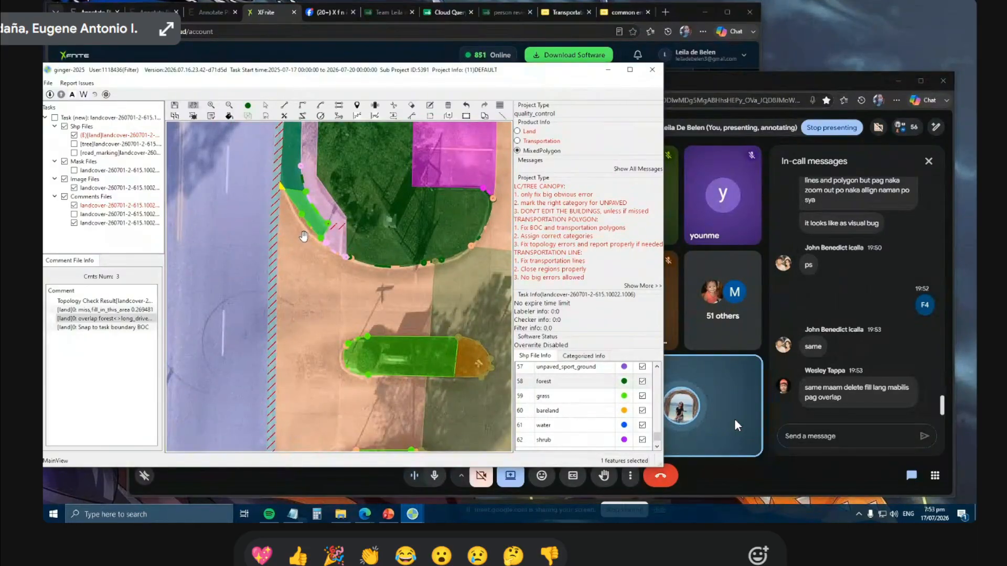
# Enable Overwrite Existing Feature and apply it with the long_driveway polygon selected at the forest overlap.
pyautogui.click(501, 106)
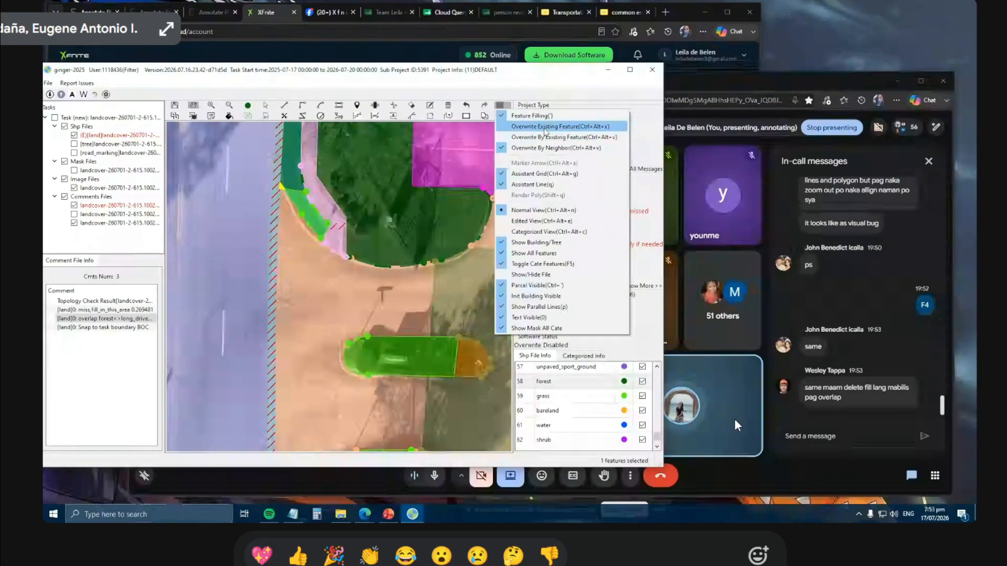
pyautogui.click(376, 236)
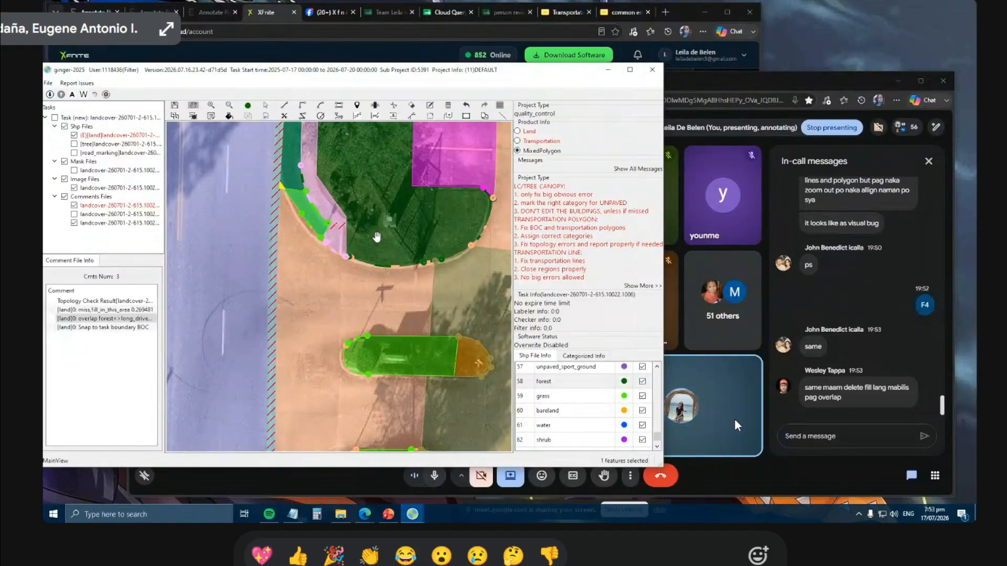
pyautogui.scroll(3, 280, 187)
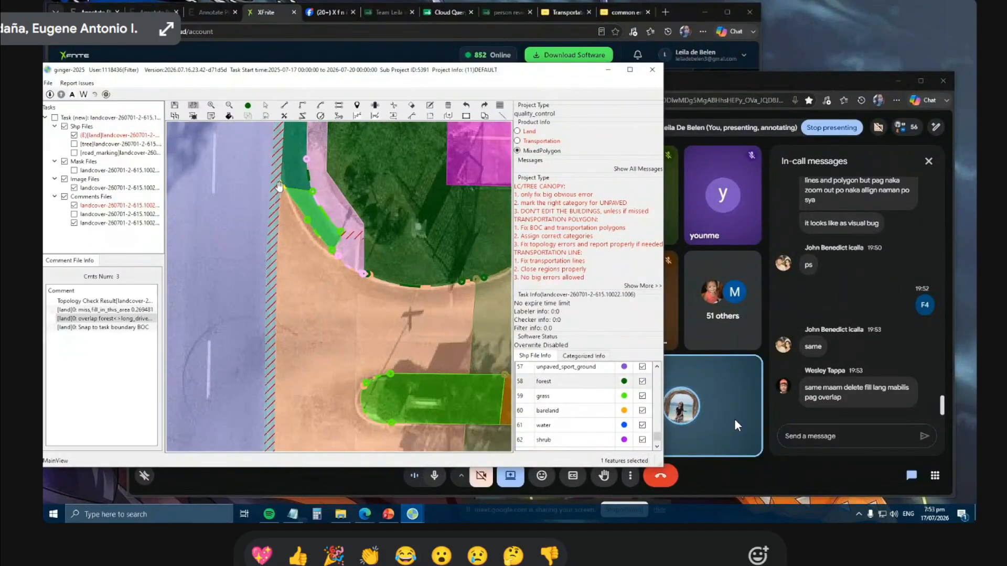
pyautogui.scroll(2, 279, 186)
pyautogui.click(290, 212)
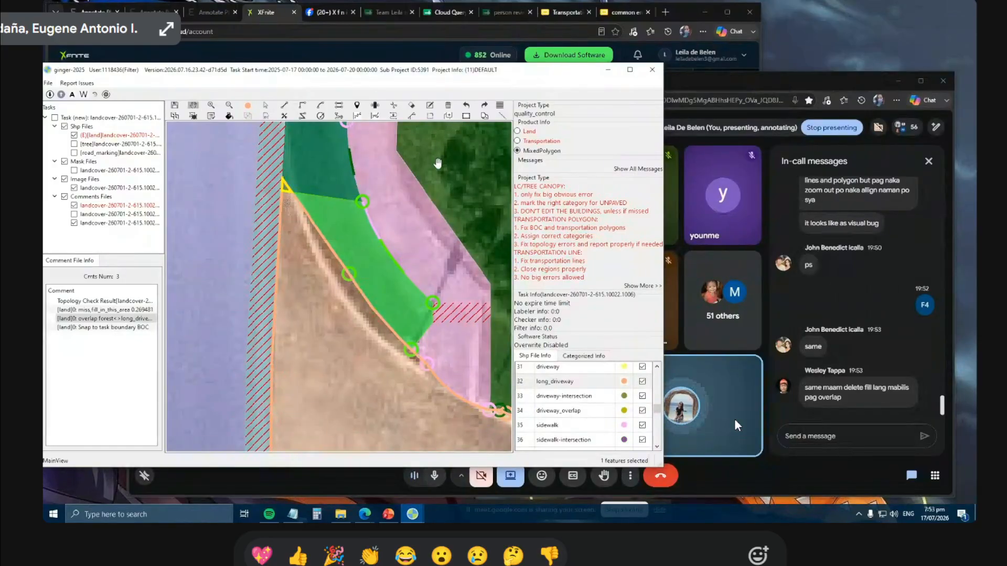
pyautogui.click(499, 105)
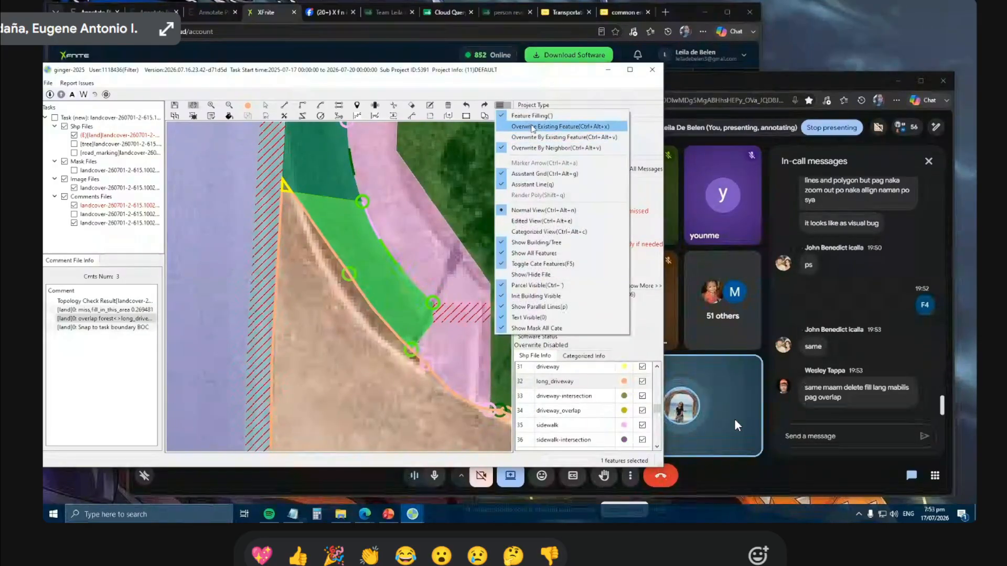
pyautogui.click(535, 127)
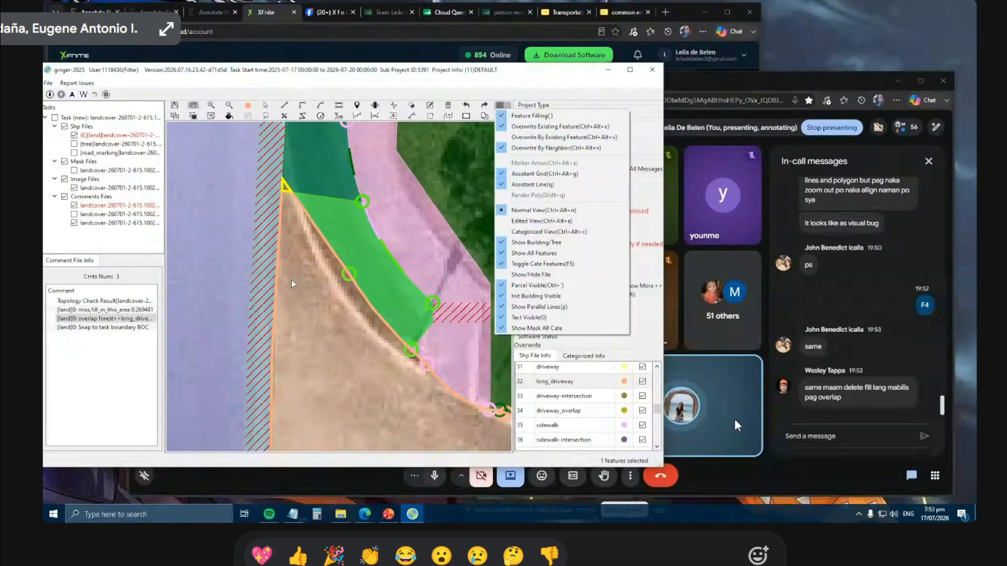
pyautogui.click(293, 260)
pyautogui.click(297, 260)
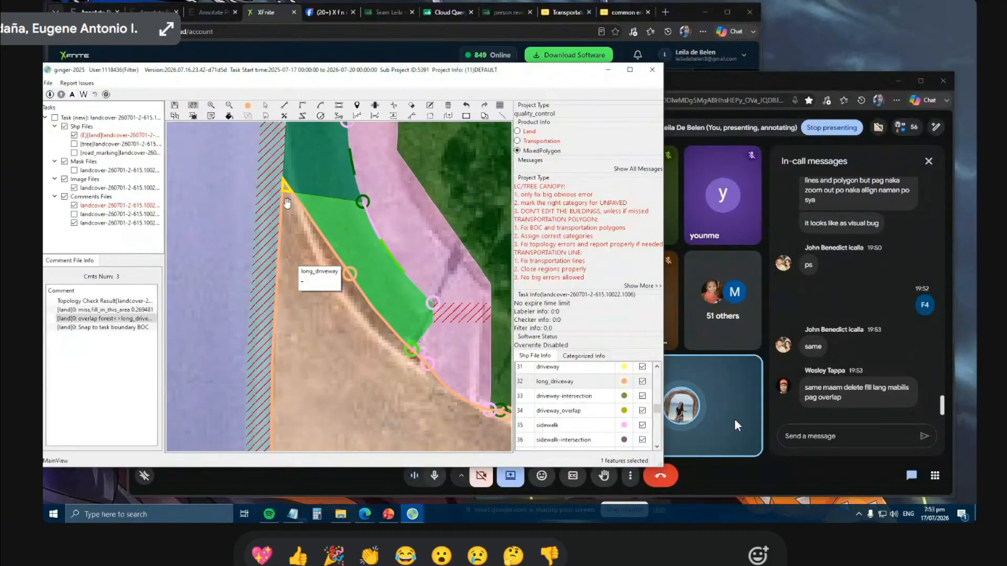
# Check the boundary between long_driveway and forest at the flagged corner and review the overwrite options.
pyautogui.scroll(3, 285, 191)
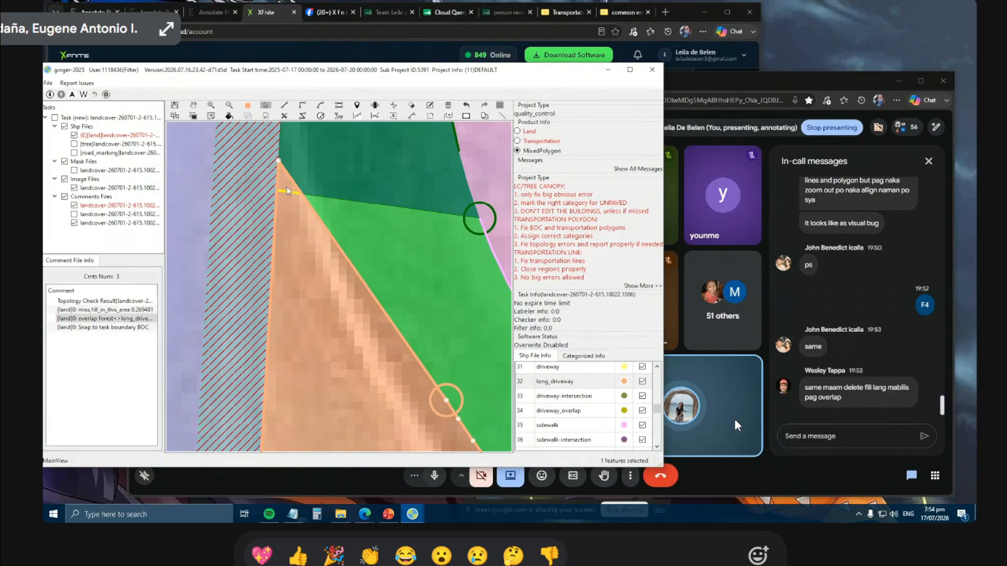
pyautogui.scroll(-5, 286, 189)
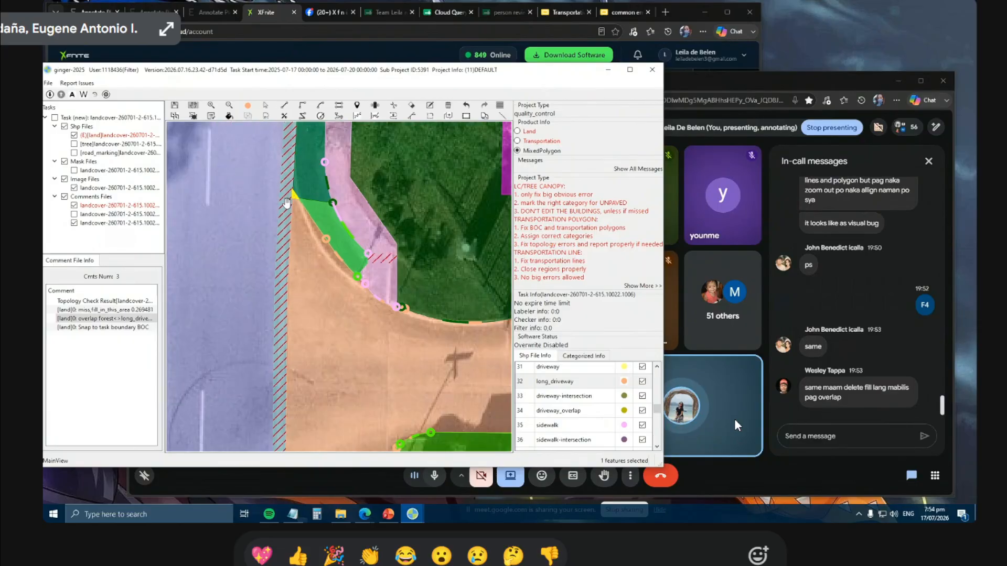
pyautogui.scroll(3, 288, 200)
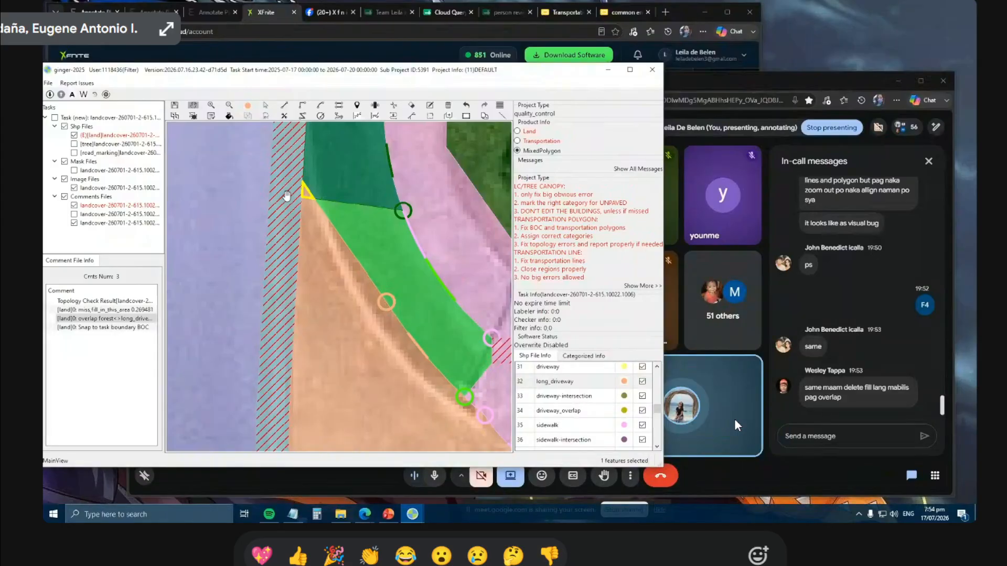
pyautogui.scroll(-2, 325, 228)
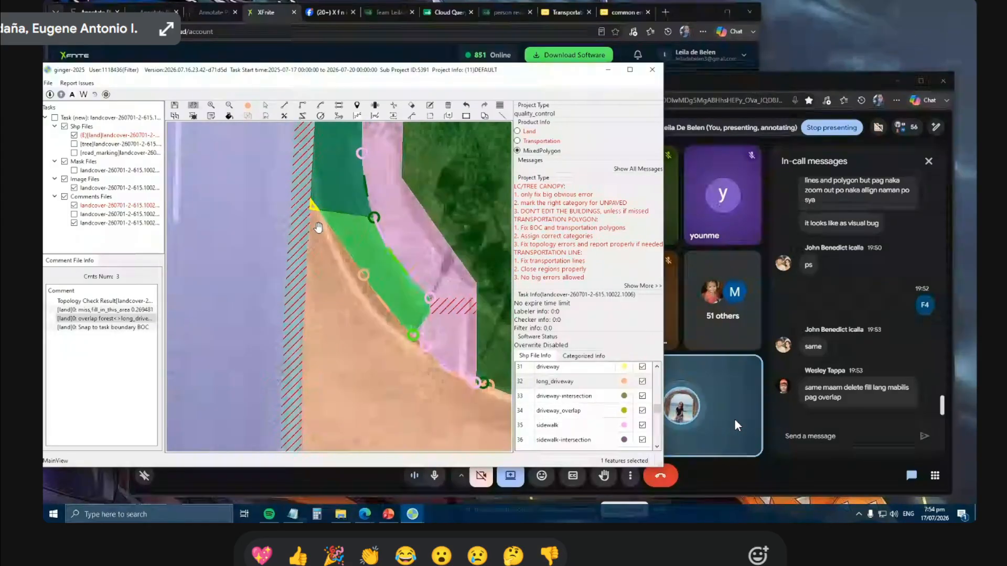
pyautogui.click(499, 104)
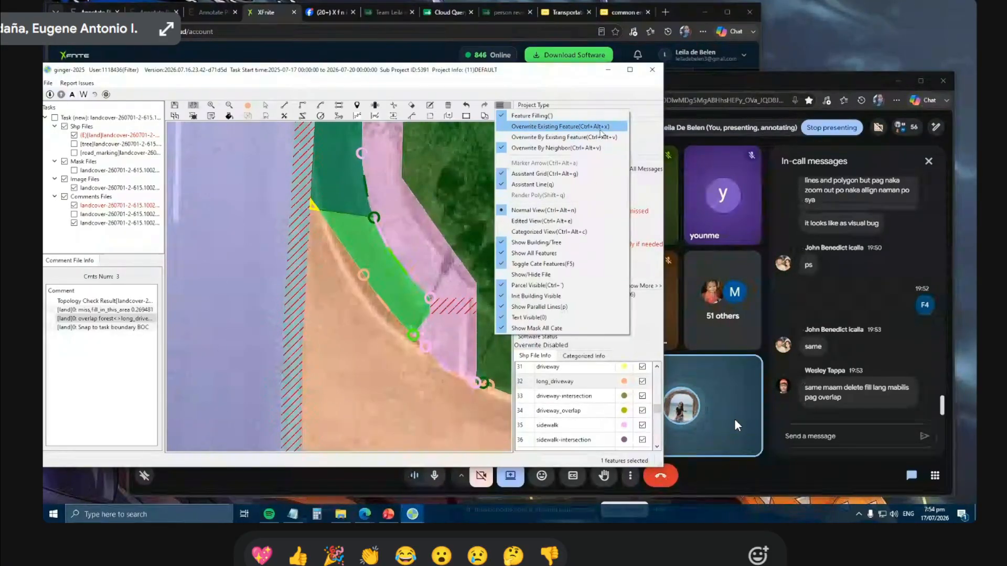
pyautogui.click(335, 319)
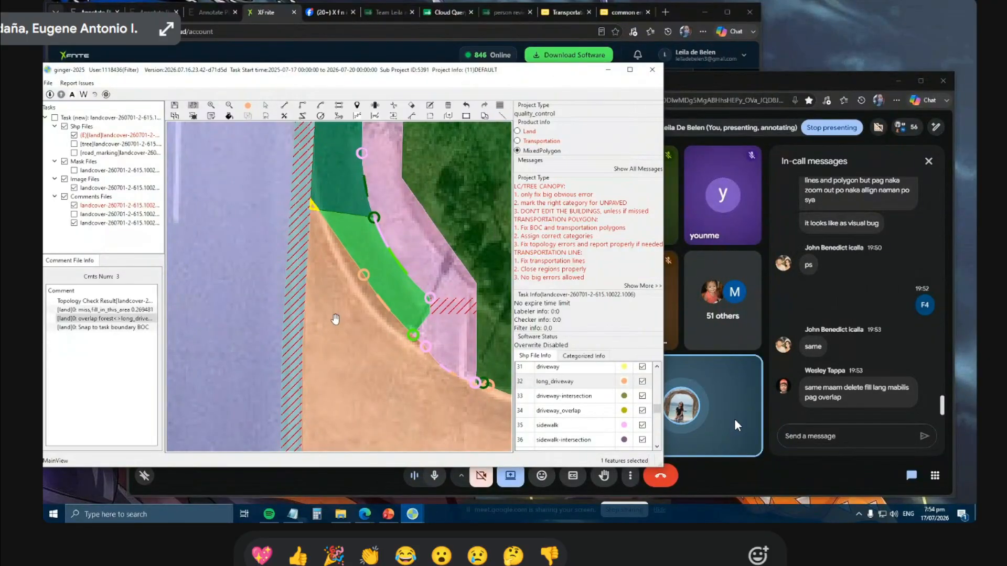
# Locate the forest and long_driveway overlap from its comment and try overwriting it with the long_driveway polygon.
pyautogui.scroll(3, 311, 201)
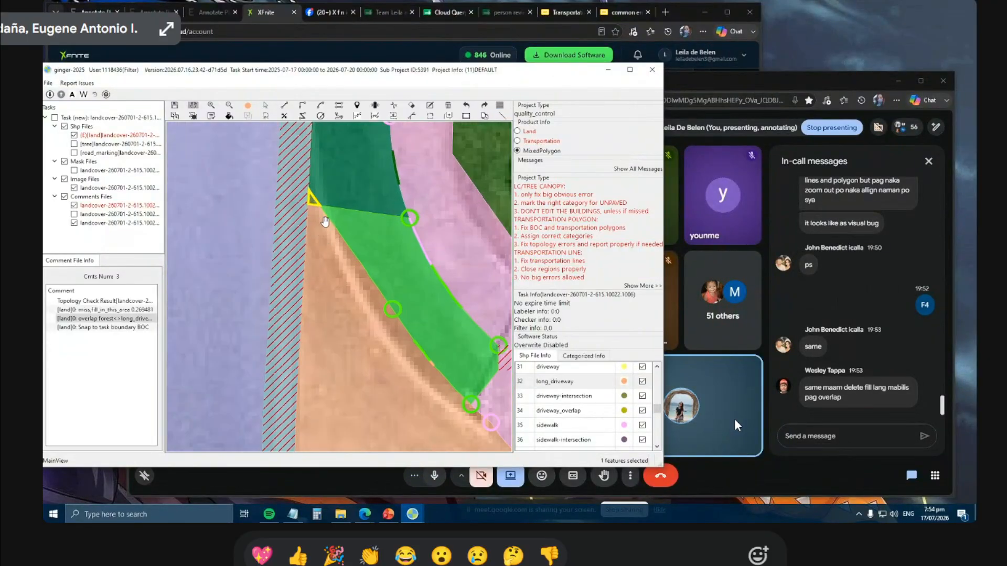
pyautogui.scroll(1, 310, 196)
pyautogui.doubleClick(111, 320)
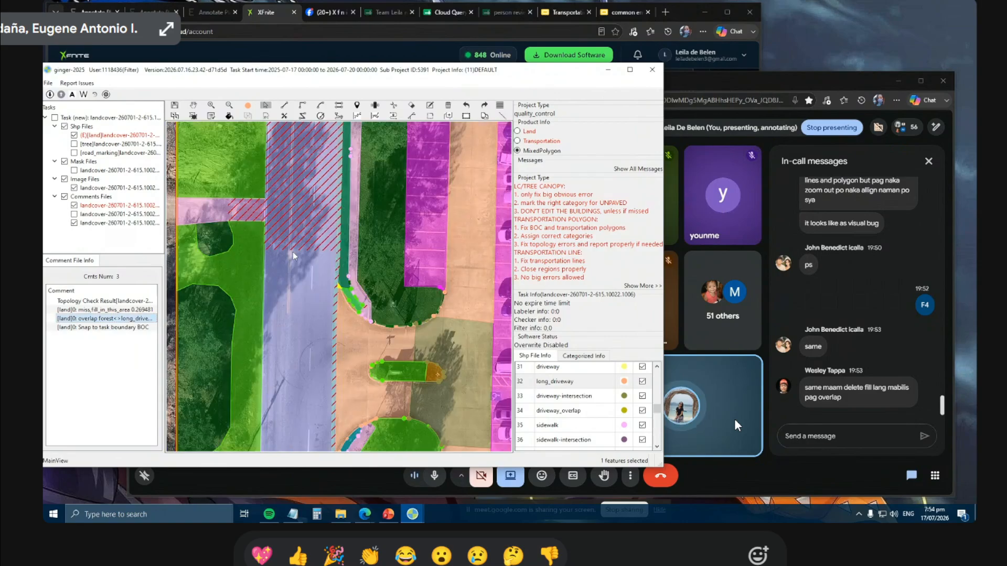
pyautogui.scroll(3, 336, 295)
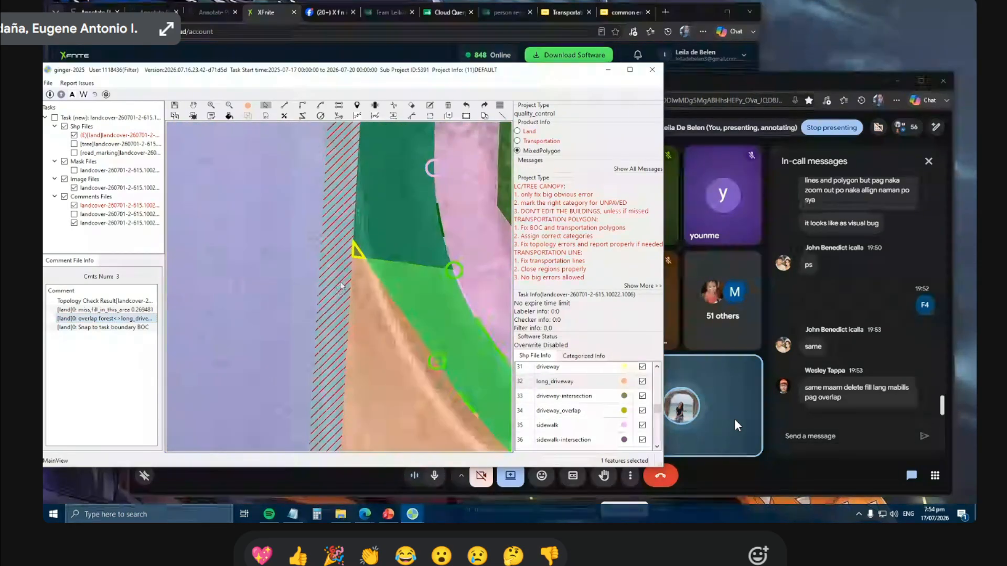
pyautogui.scroll(2, 336, 296)
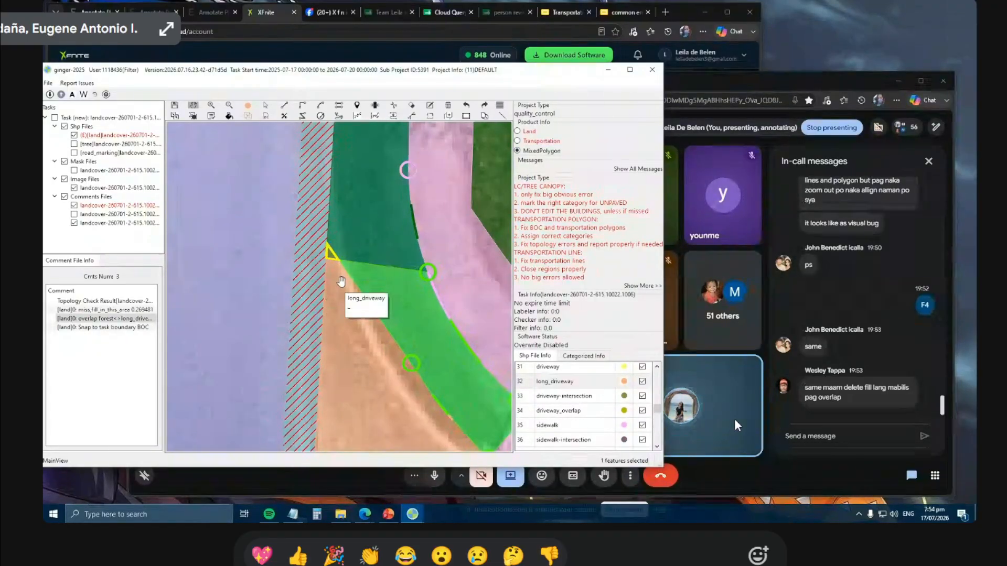
pyautogui.press('s')
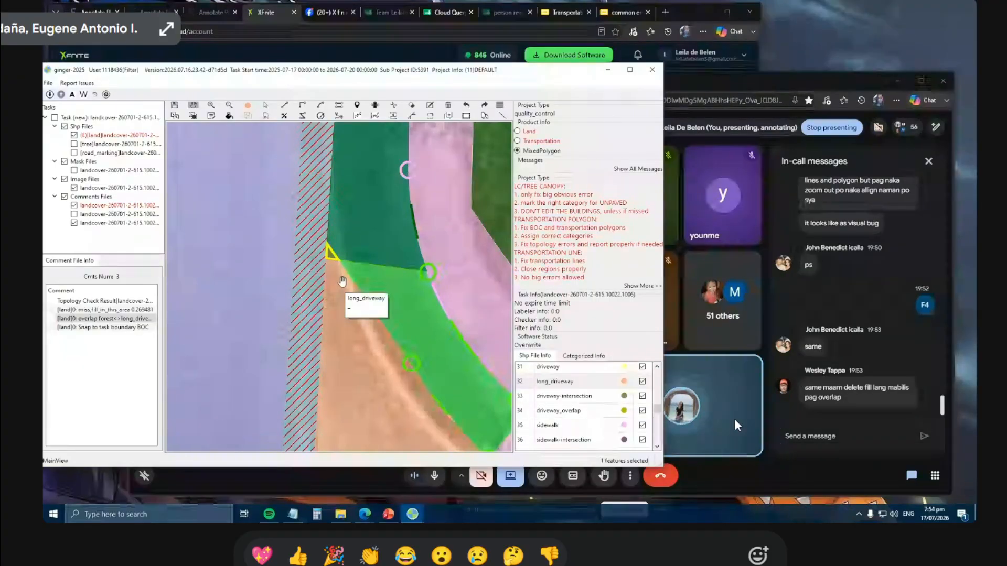
pyautogui.click(337, 301)
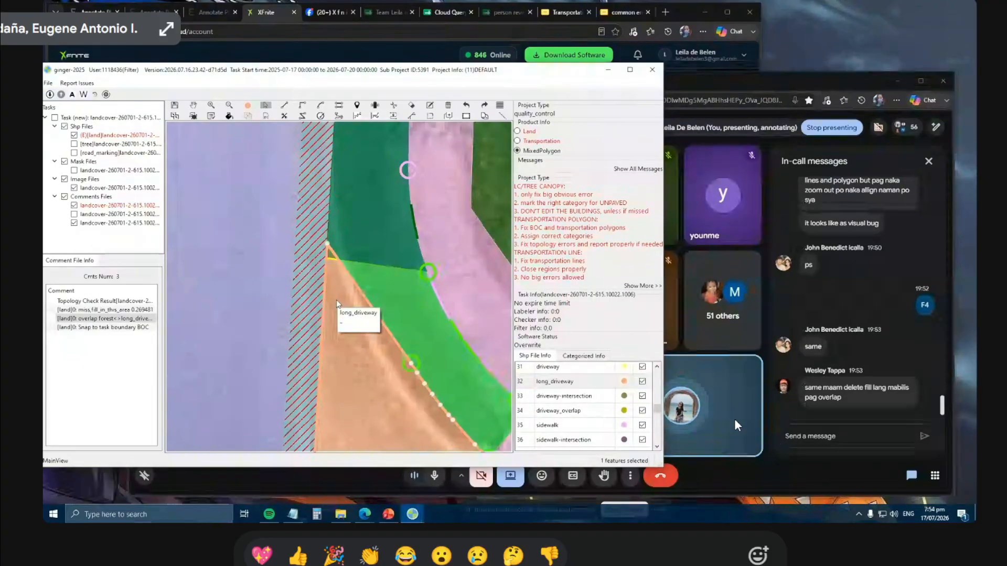
pyautogui.scroll(3, 335, 251)
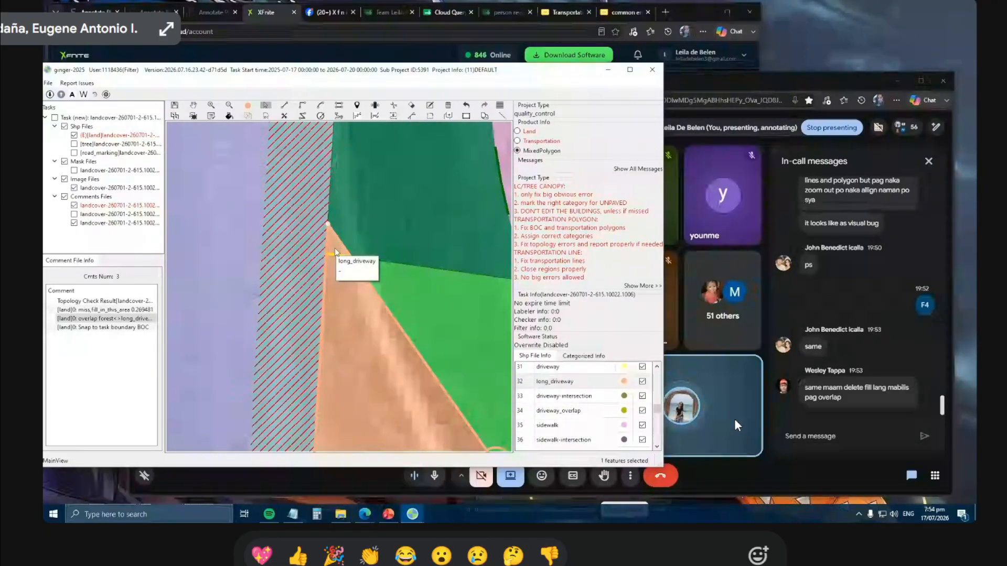
pyautogui.press('Escape')
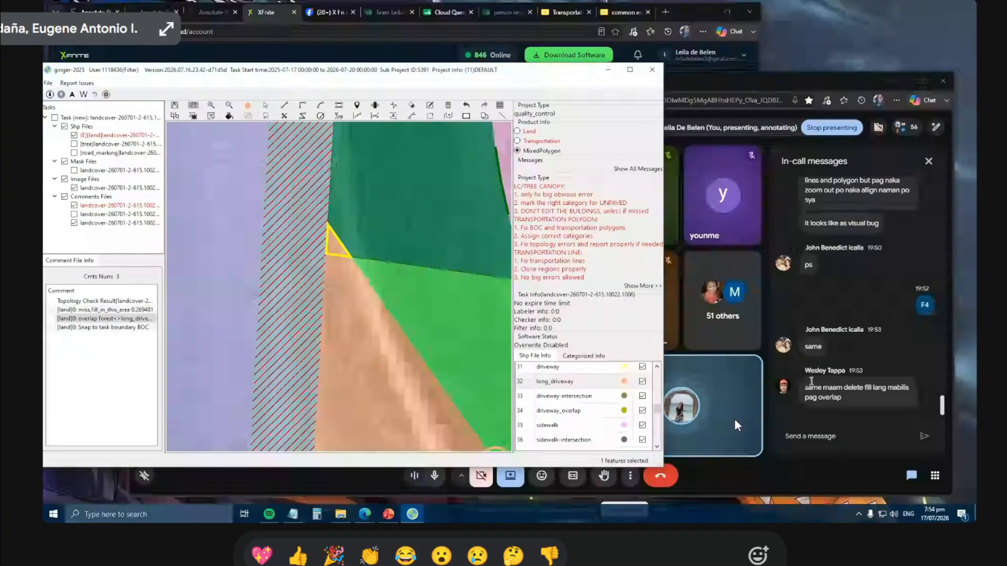
# Turn on Overwrite Existing Feature for the landcover layer again.
pyautogui.click(829, 436)
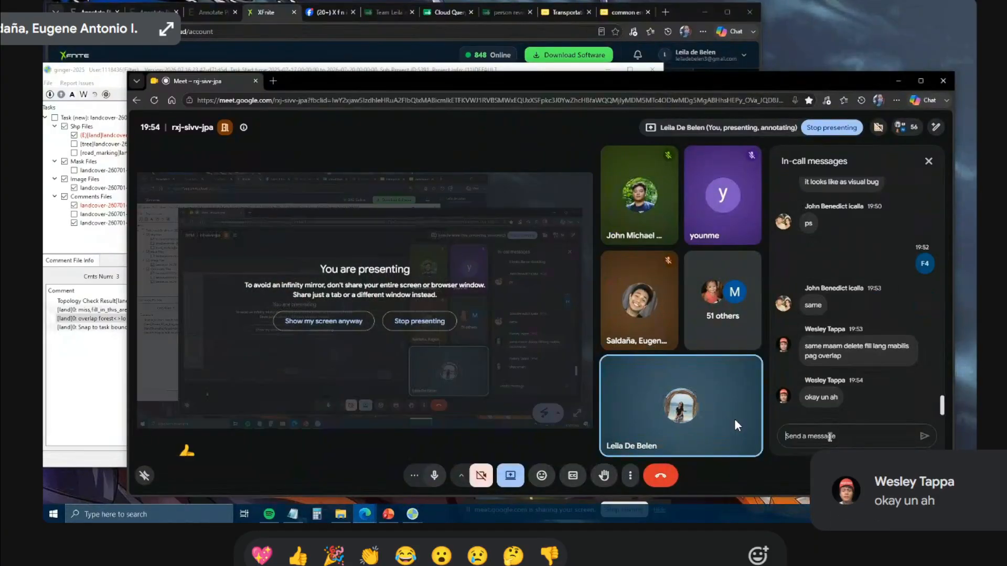
pyautogui.click(115, 409)
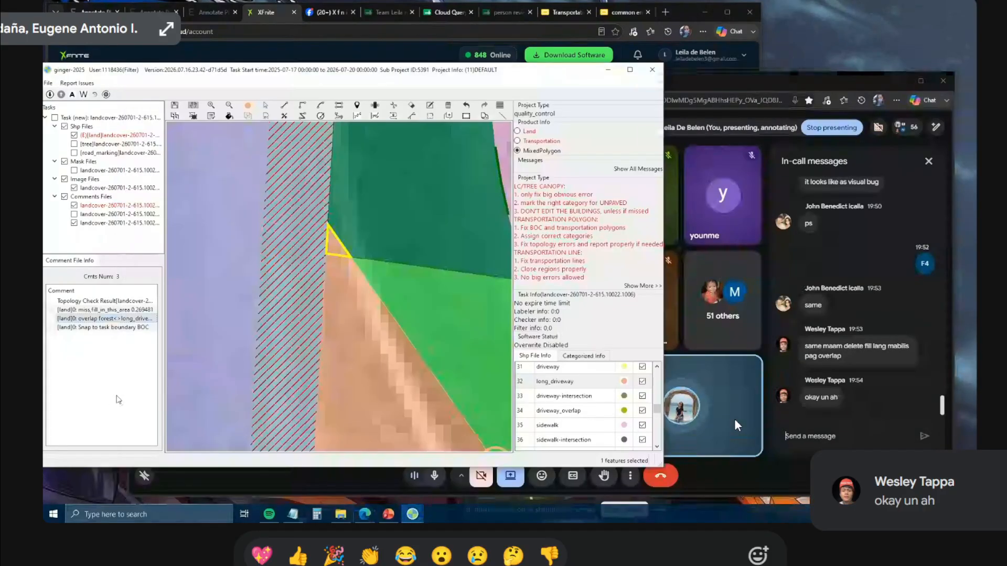
pyautogui.click(504, 109)
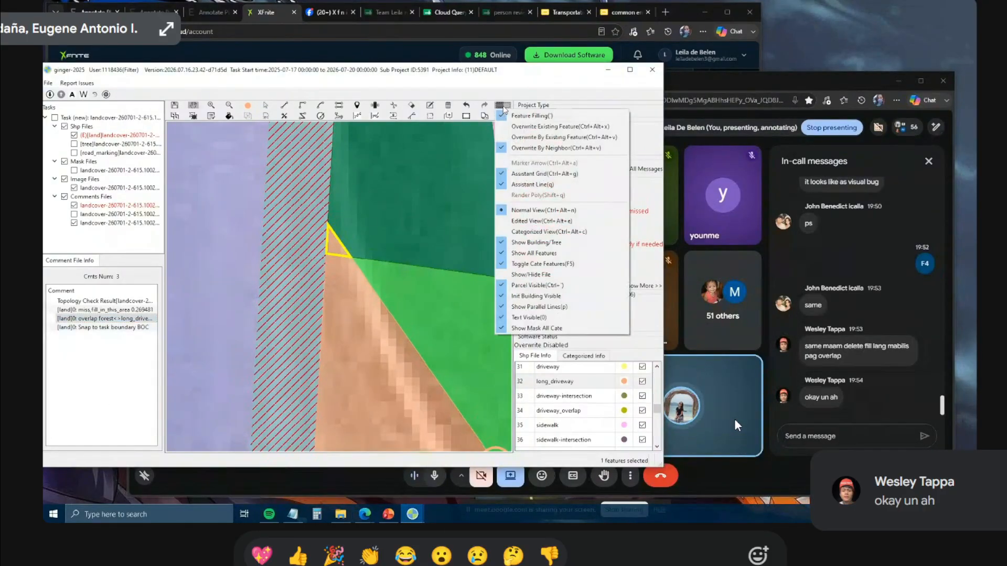
pyautogui.click(616, 98)
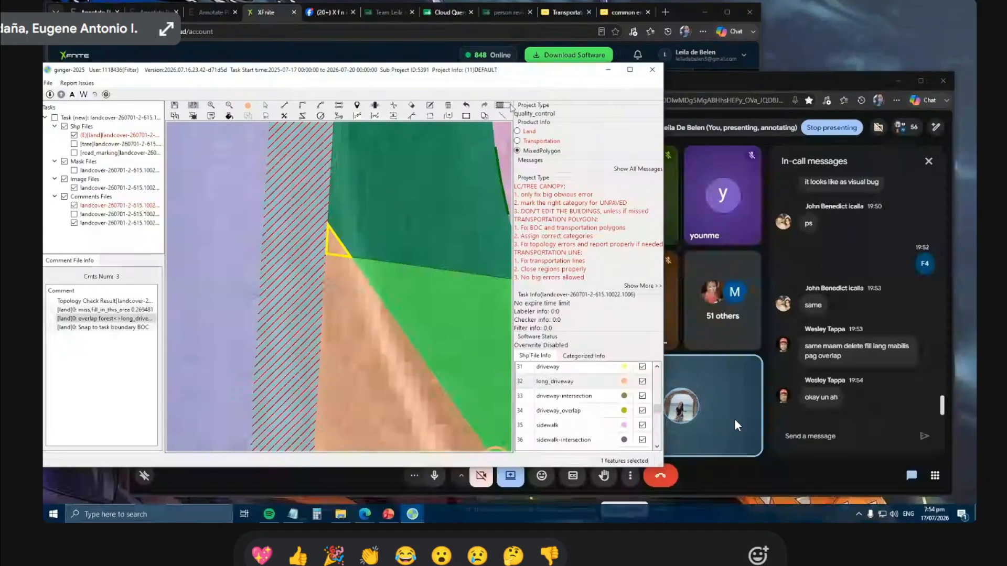
pyautogui.click(502, 107)
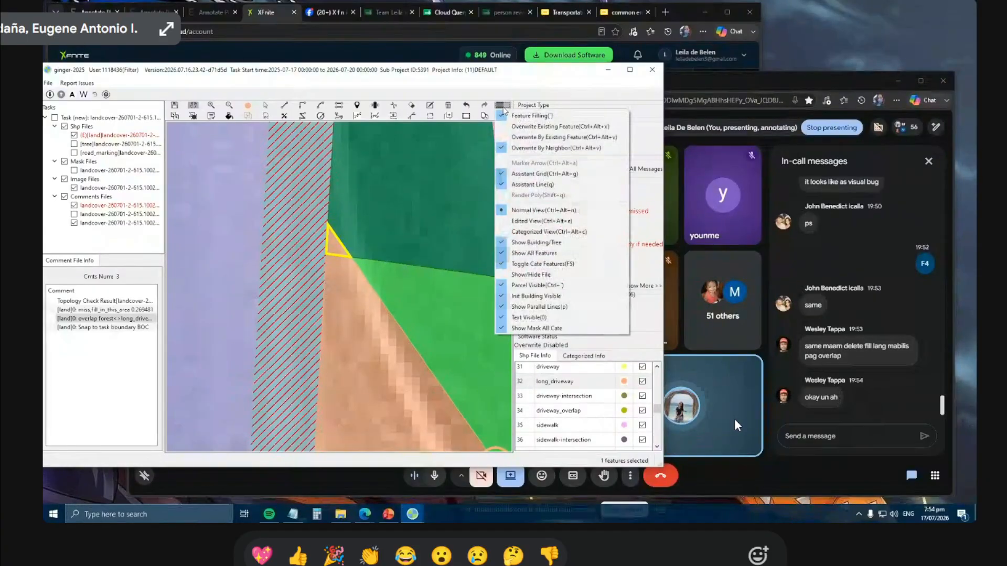
pyautogui.click(521, 128)
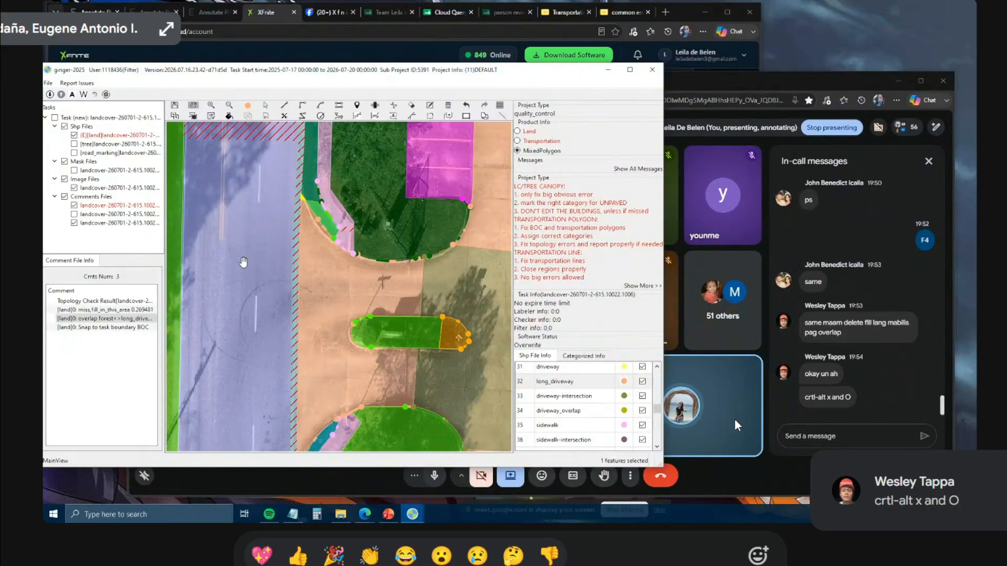
pyautogui.scroll(-2, 289, 297)
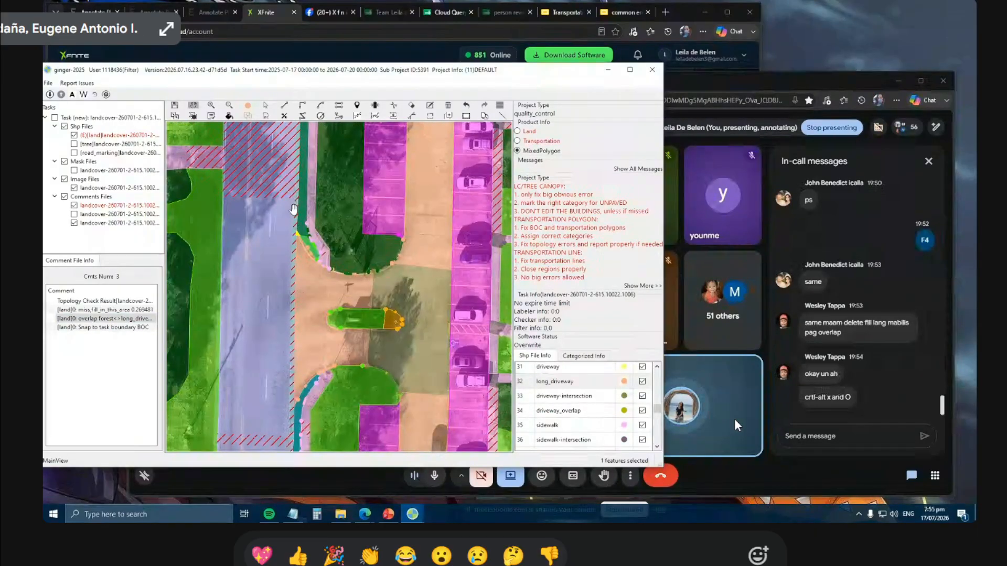
pyautogui.moveTo(294, 209); pyautogui.dragTo(307, 267)
pyautogui.moveTo(288, 320); pyautogui.dragTo(292, 321)
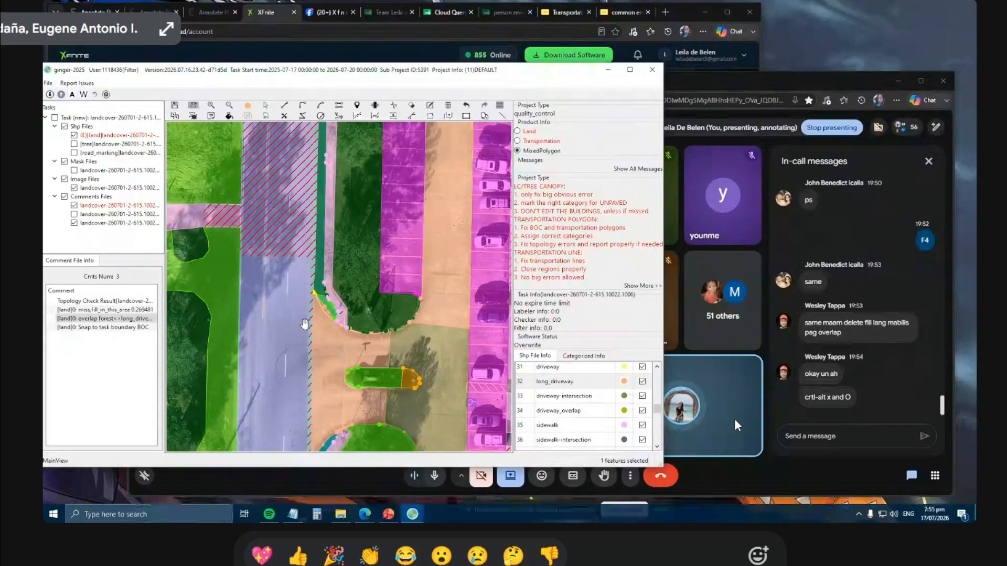
pyautogui.scroll(2, 293, 321)
pyautogui.scroll(-2, 329, 237)
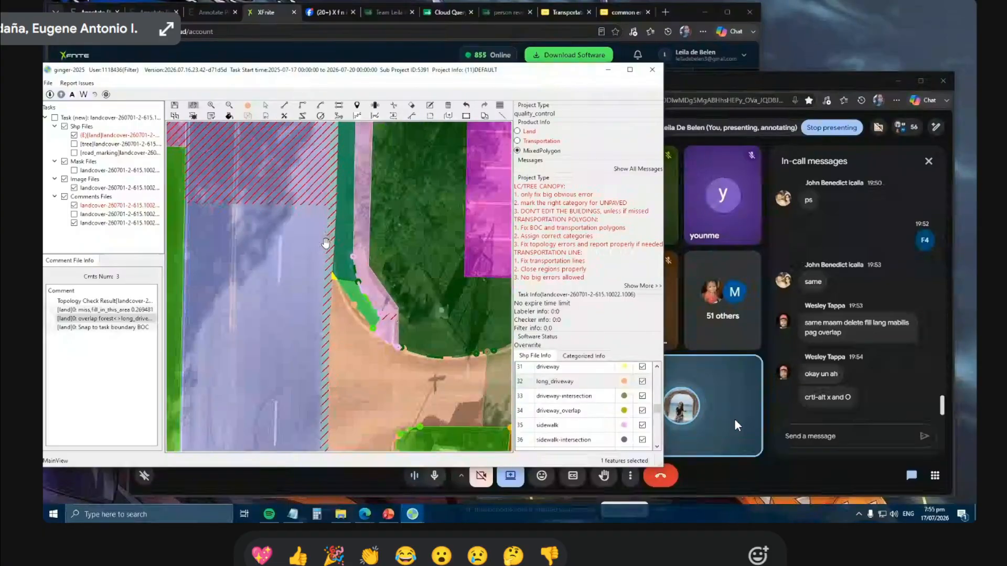
pyautogui.scroll(2, 331, 278)
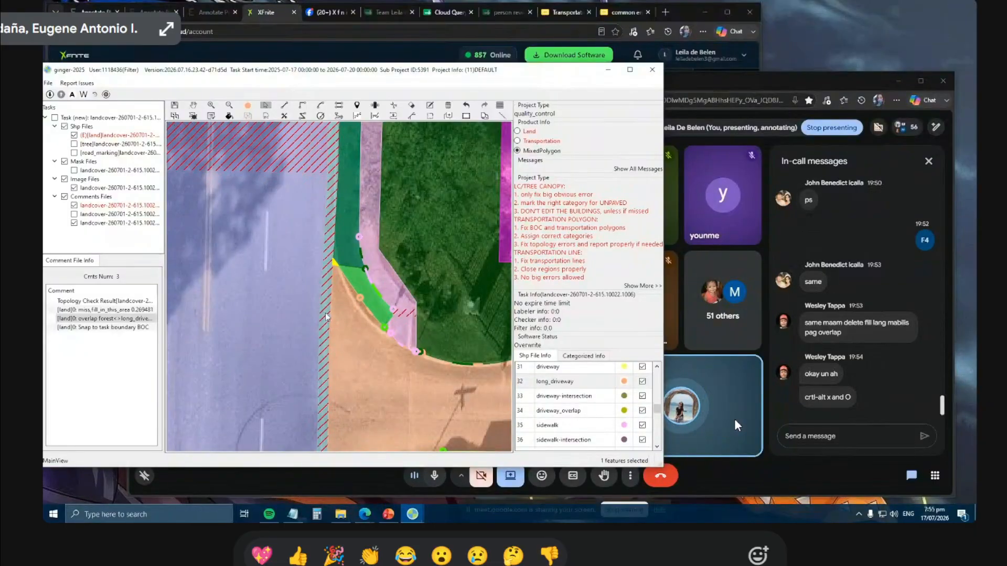
# Locate the BOC strip along the road's edge and examine its end at the upper task boundary.
pyautogui.click(325, 312)
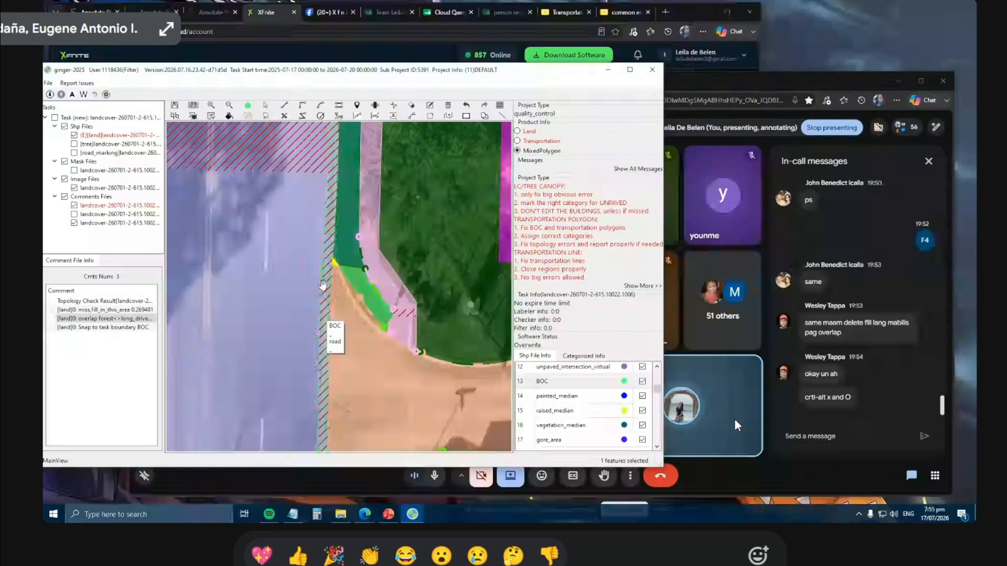
pyautogui.scroll(-2, 323, 285)
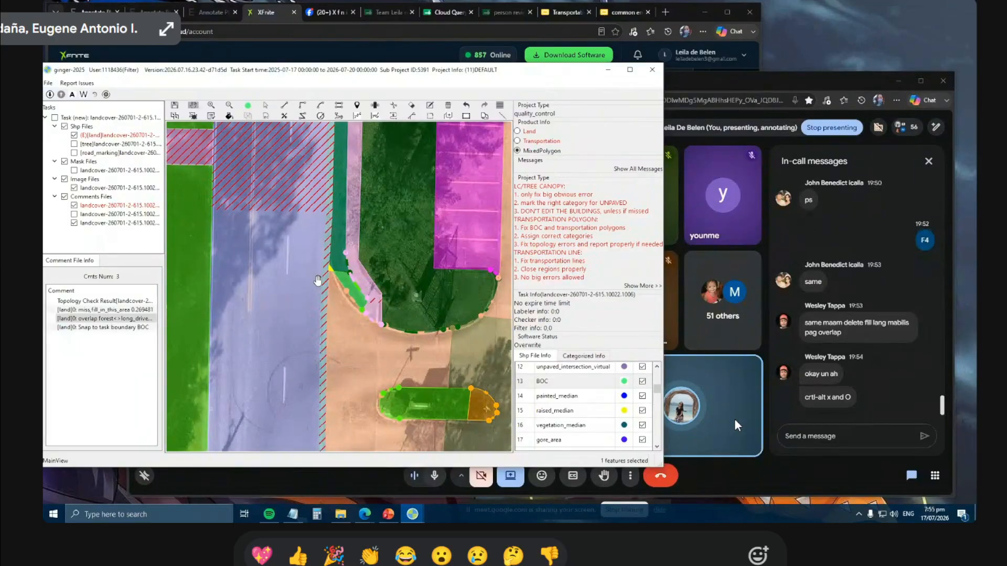
pyautogui.moveTo(309, 223); pyautogui.dragTo(309, 294)
pyautogui.scroll(1, 317, 161)
pyautogui.scroll(2, 317, 168)
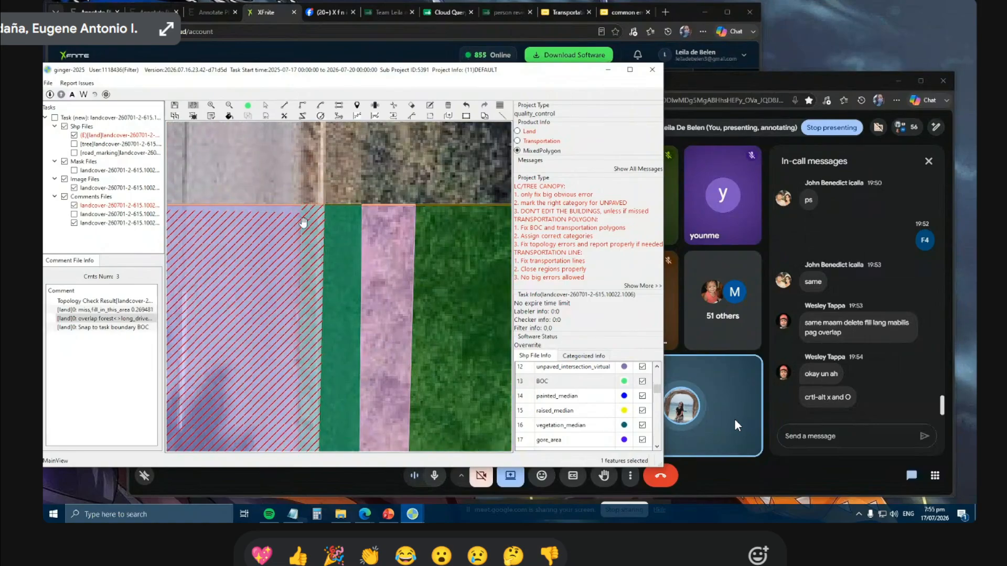
pyautogui.scroll(1, 330, 217)
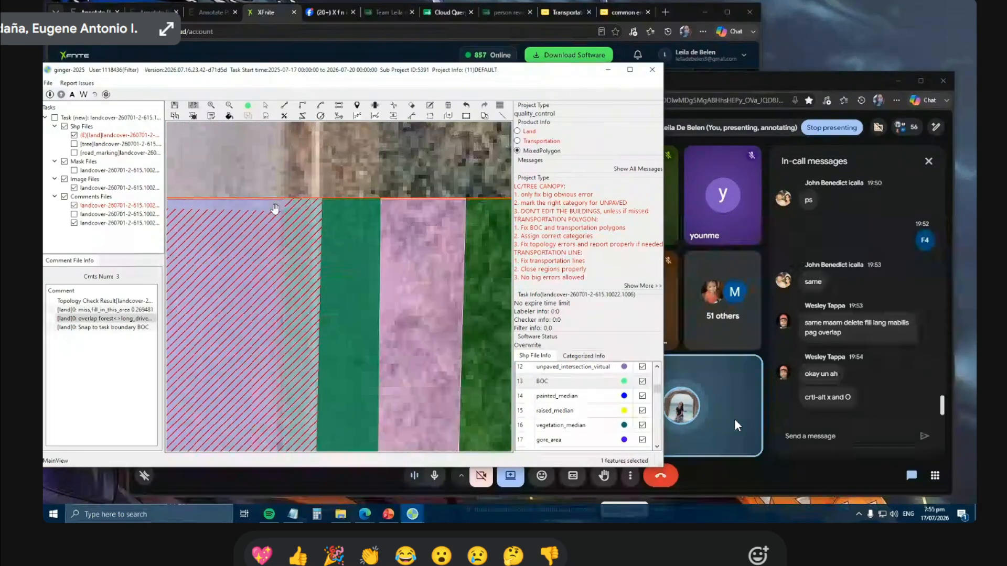
pyautogui.click(309, 217)
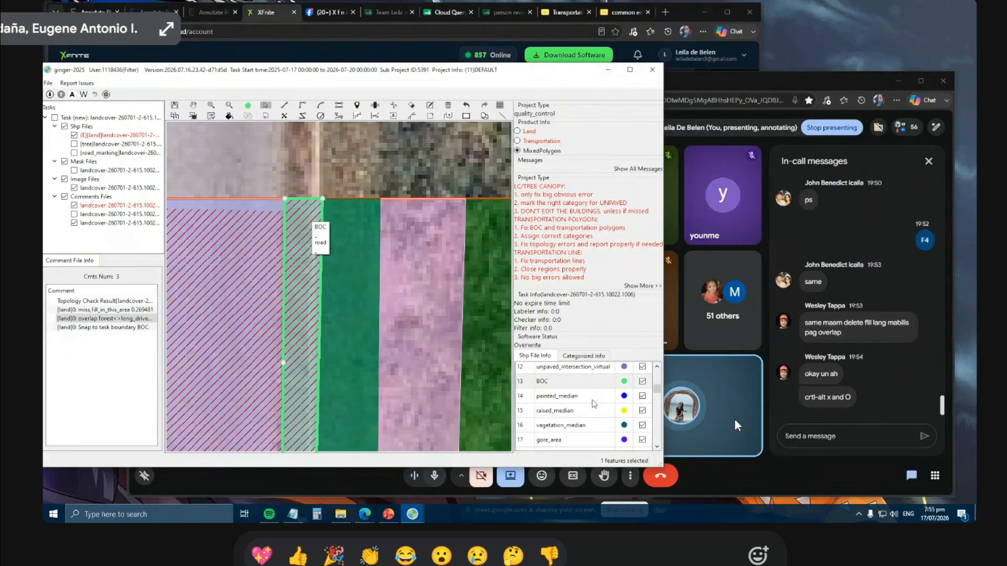
# Hide the BOC category and select the road polygon at the task-boundary corner.
pyautogui.click(641, 381)
pyautogui.scroll(1, 317, 207)
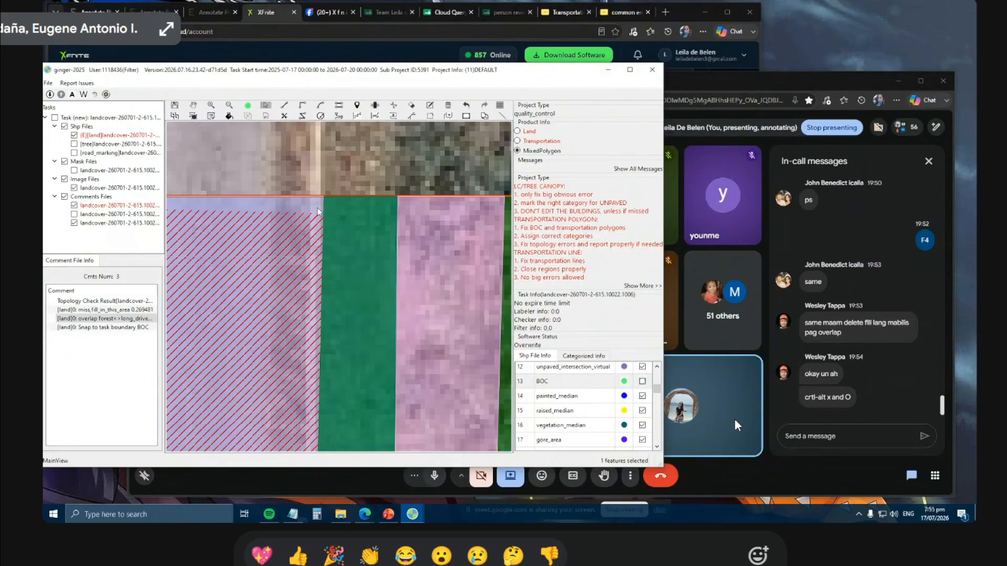
pyautogui.click(304, 191)
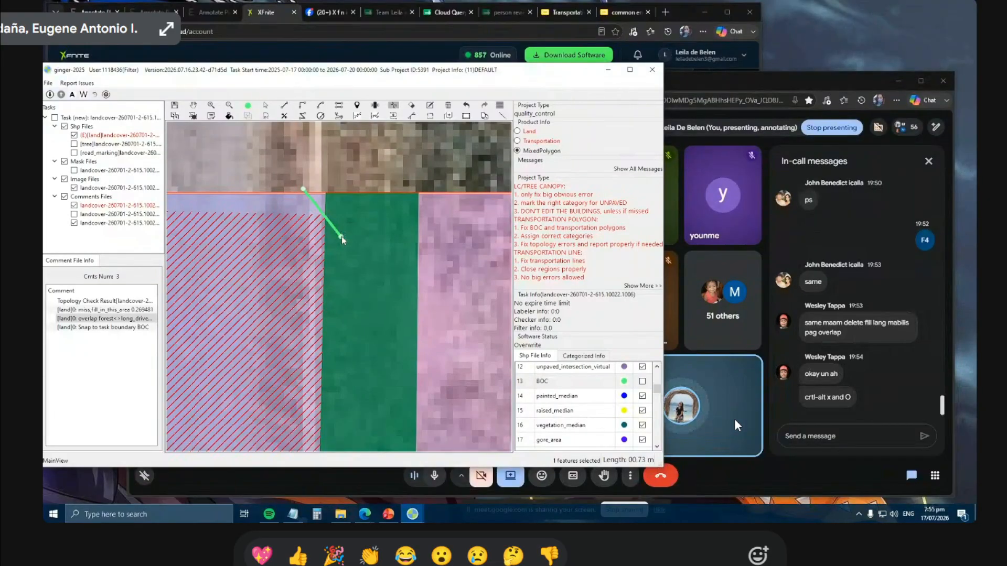
pyautogui.press('Escape')
pyautogui.click(320, 204)
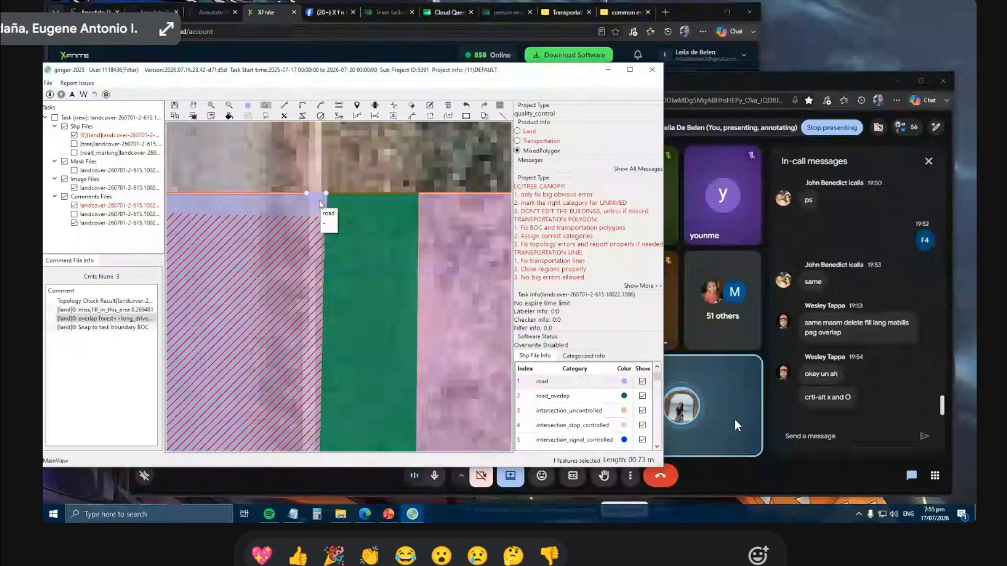
# Select the small grass triangle at the road corner, deselect it and undo the last change.
pyautogui.rightClick(319, 202)
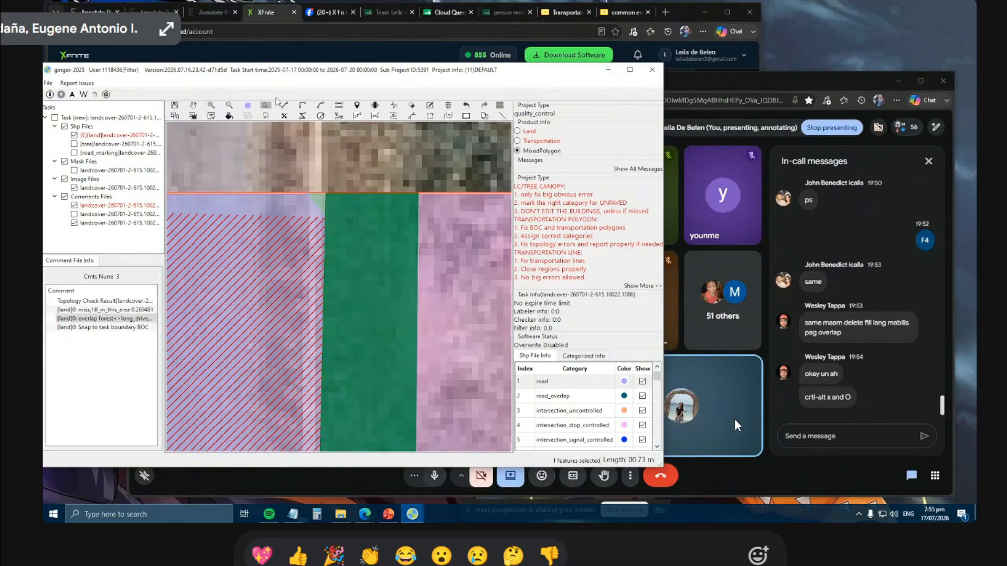
pyautogui.click(345, 399)
pyautogui.click(320, 203)
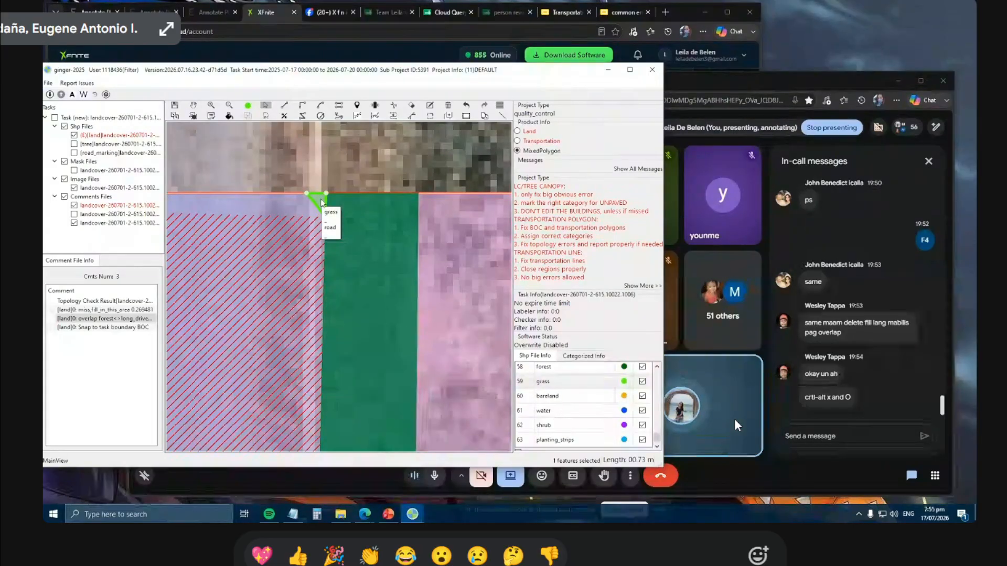
pyautogui.press('Escape')
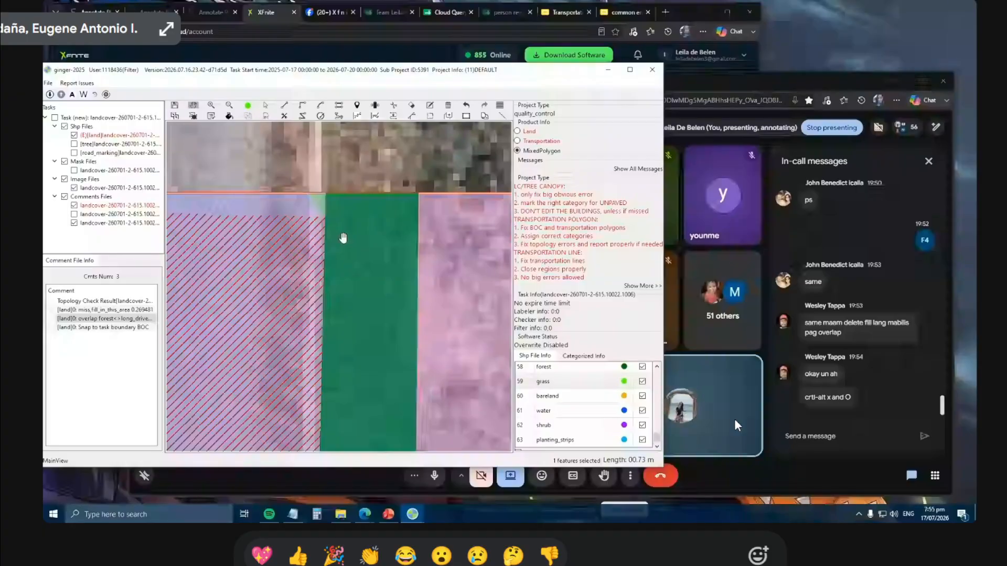
pyautogui.hotkey('ctrl', 'z')
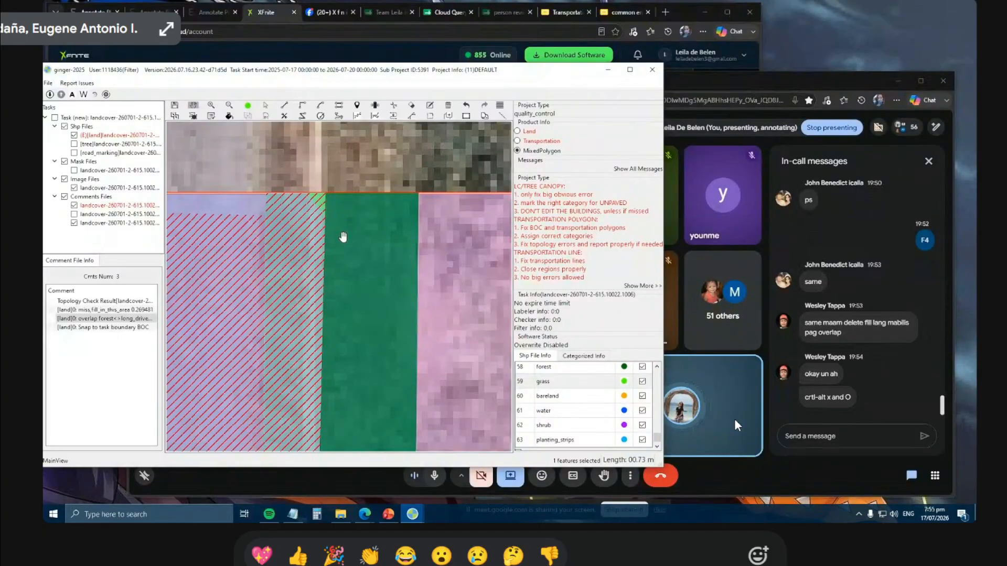
# Run the topology check and locate the grass overlaps with BOC and road from their comments.
pyautogui.press('F4')
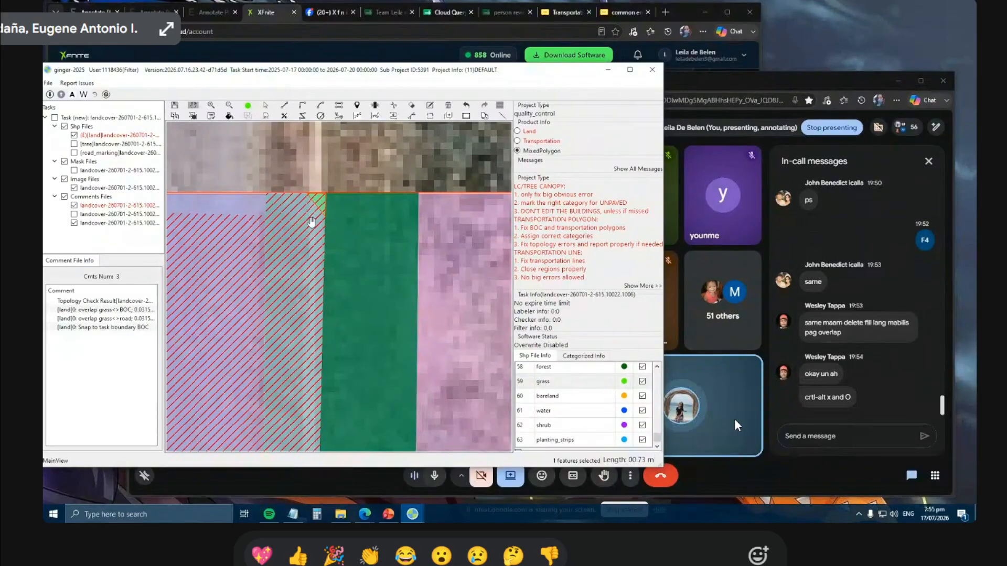
pyautogui.click(112, 314)
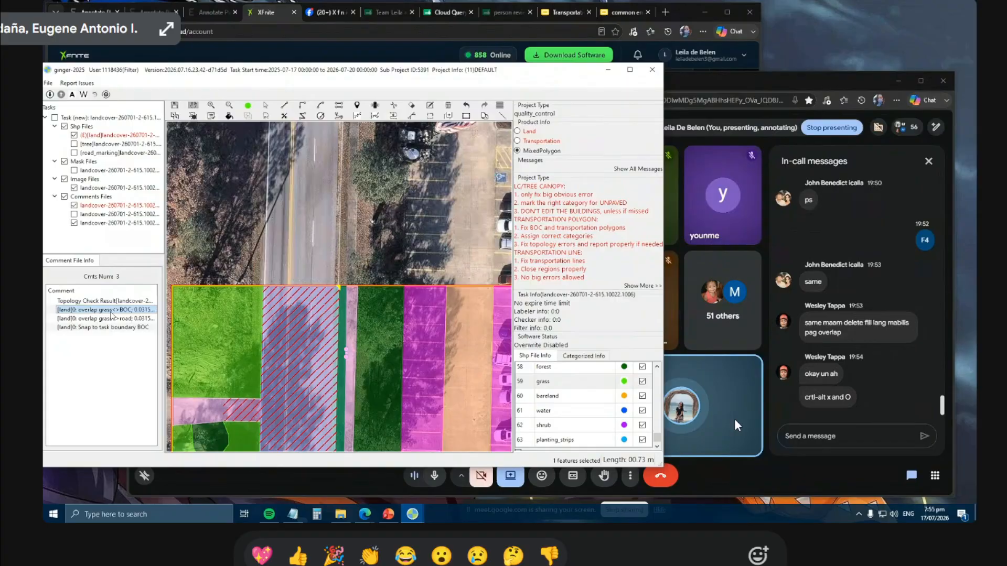
pyautogui.click(138, 320)
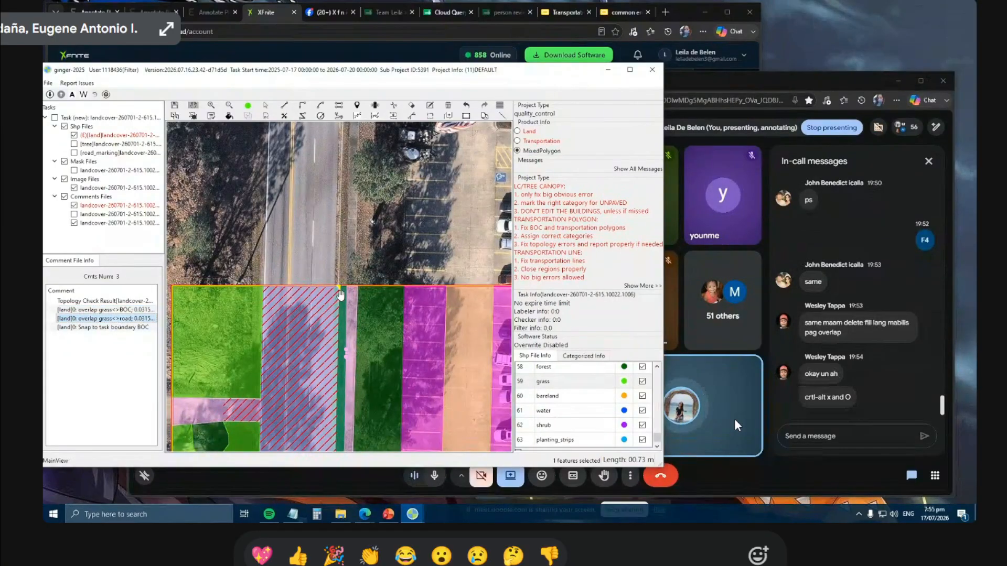
pyautogui.scroll(4, 340, 295)
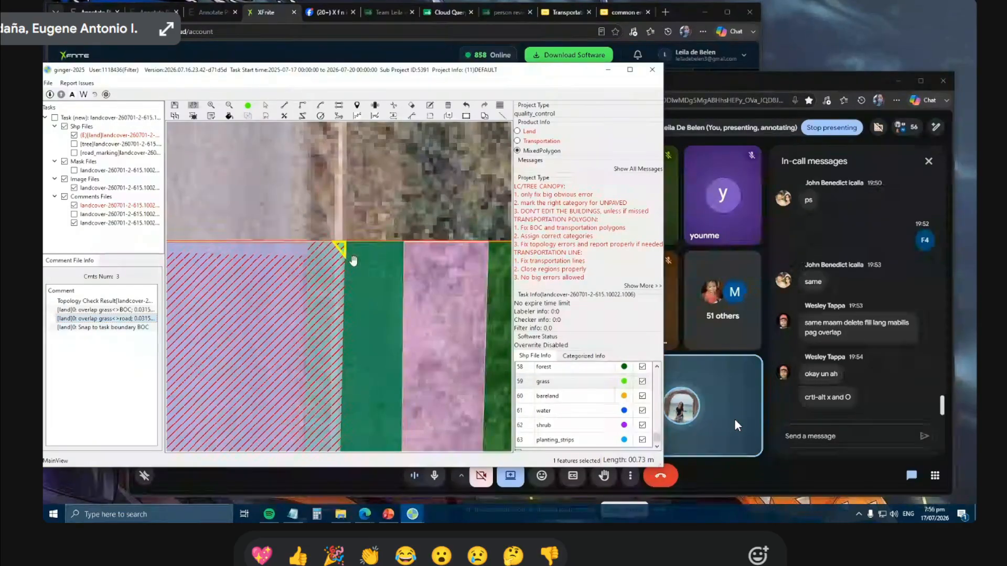
# Toggle Overwrite Existing Feature and try it with the road polygon selected at the grass overlap.
pyautogui.click(501, 105)
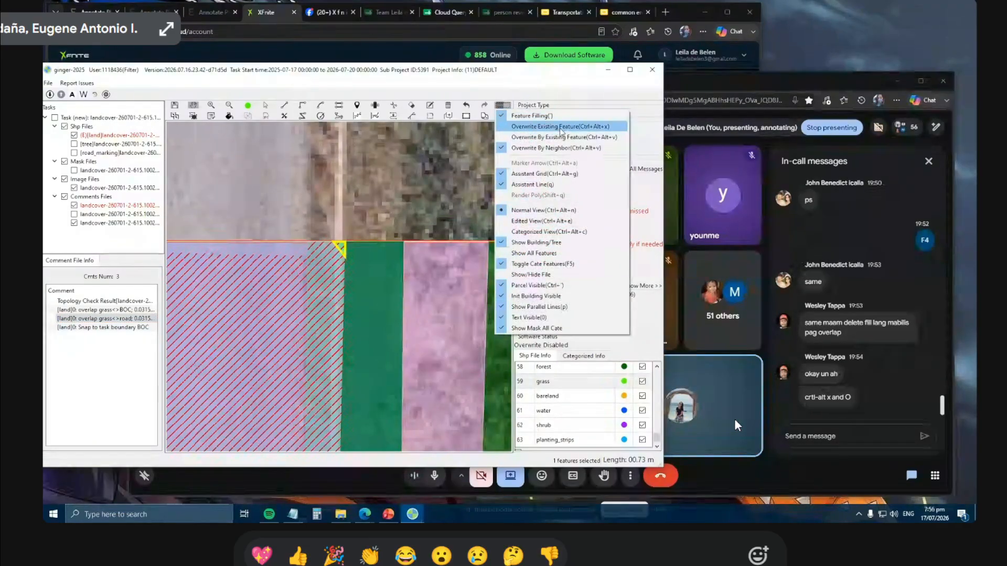
pyautogui.click(560, 127)
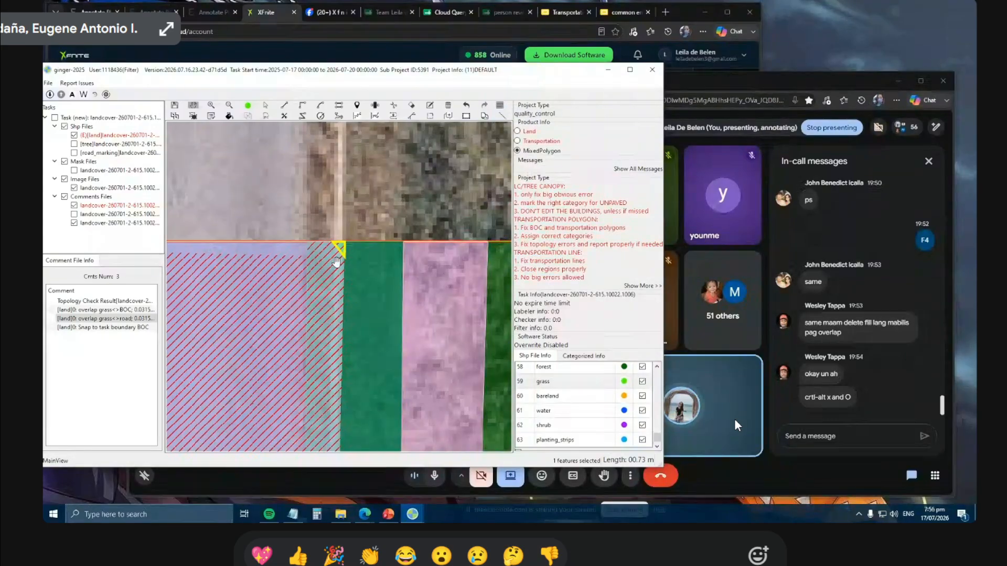
pyautogui.scroll(1, 337, 255)
pyautogui.click(260, 297)
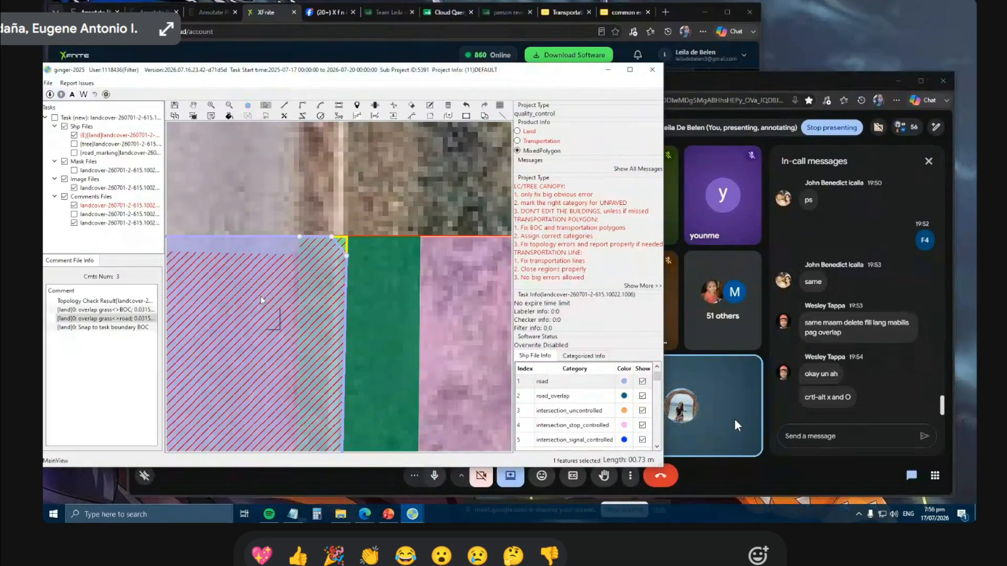
pyautogui.press('Escape')
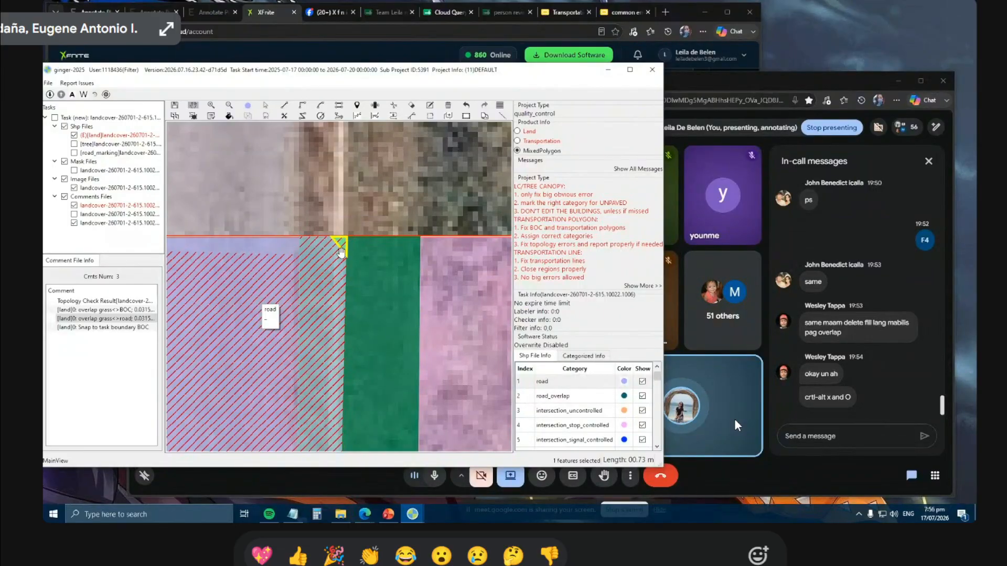
# Hide the BOC and grass categories and select the road polygon beneath the flagged corner.
pyautogui.scroll(1, 341, 252)
pyautogui.click(338, 310)
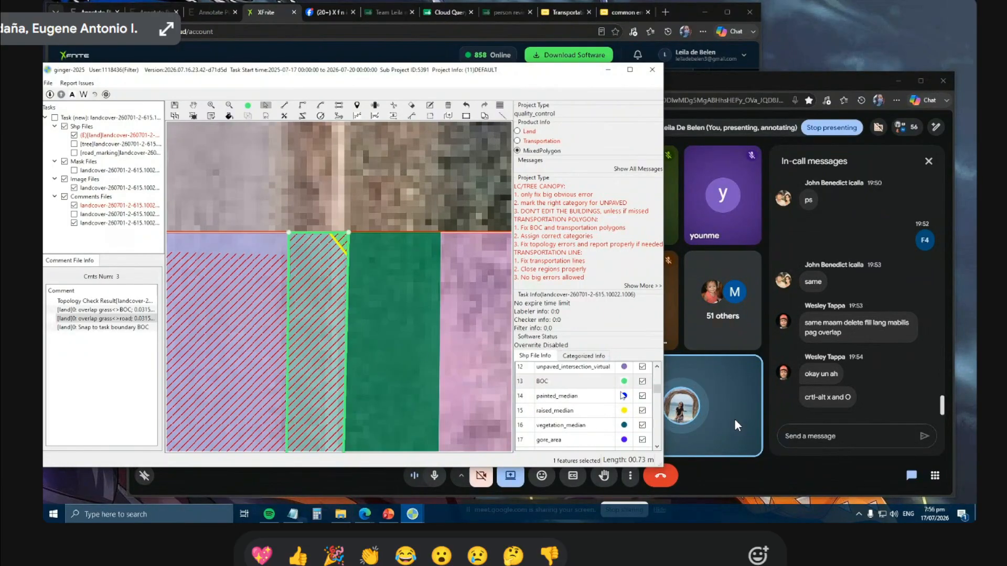
pyautogui.click(643, 382)
pyautogui.click(345, 245)
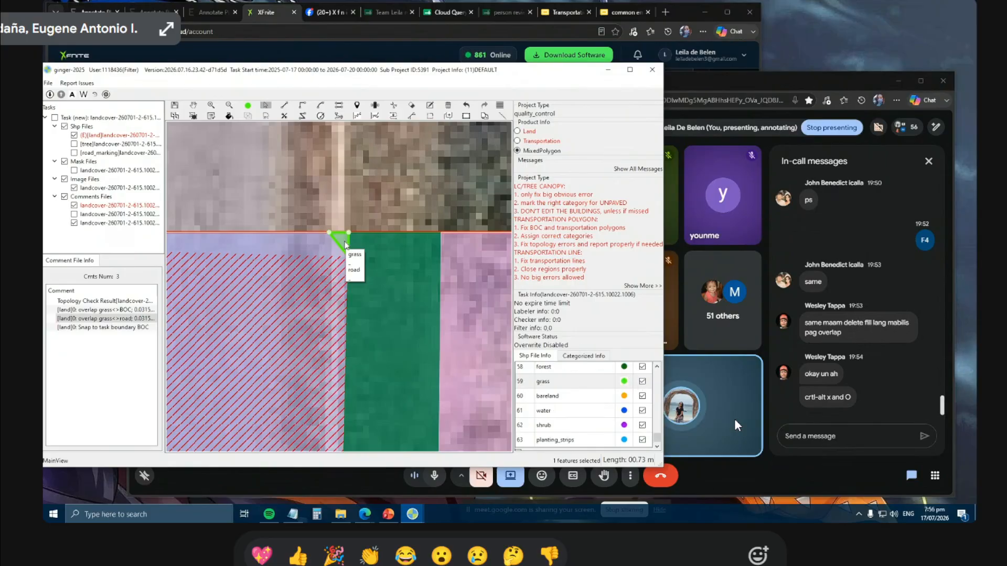
pyautogui.click(642, 381)
pyautogui.press('s')
pyautogui.click(342, 241)
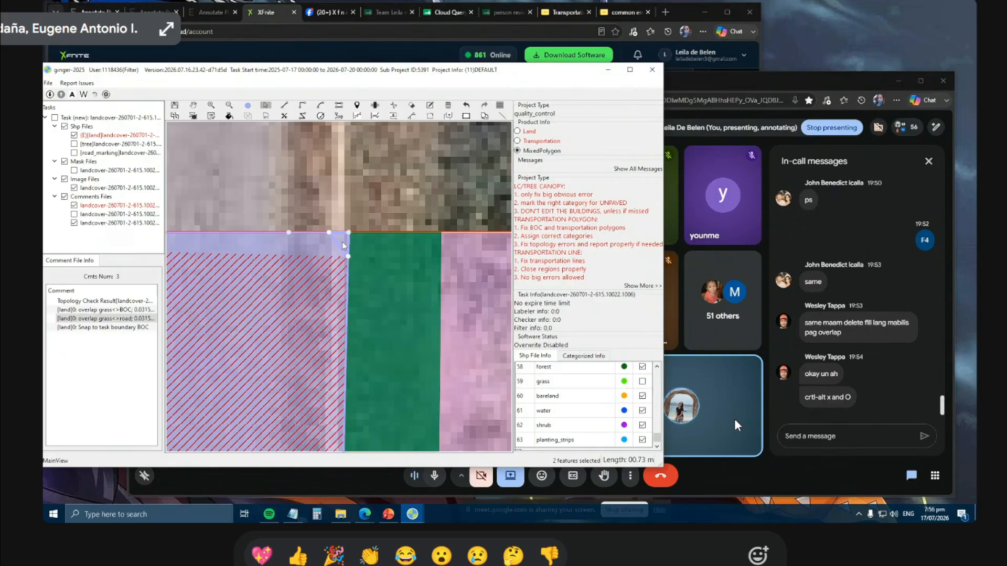
# Try selecting the overlapping road polygons at the flagged corner individually and undo the last change.
pyautogui.press('Escape')
pyautogui.press('s')
pyautogui.click(342, 242)
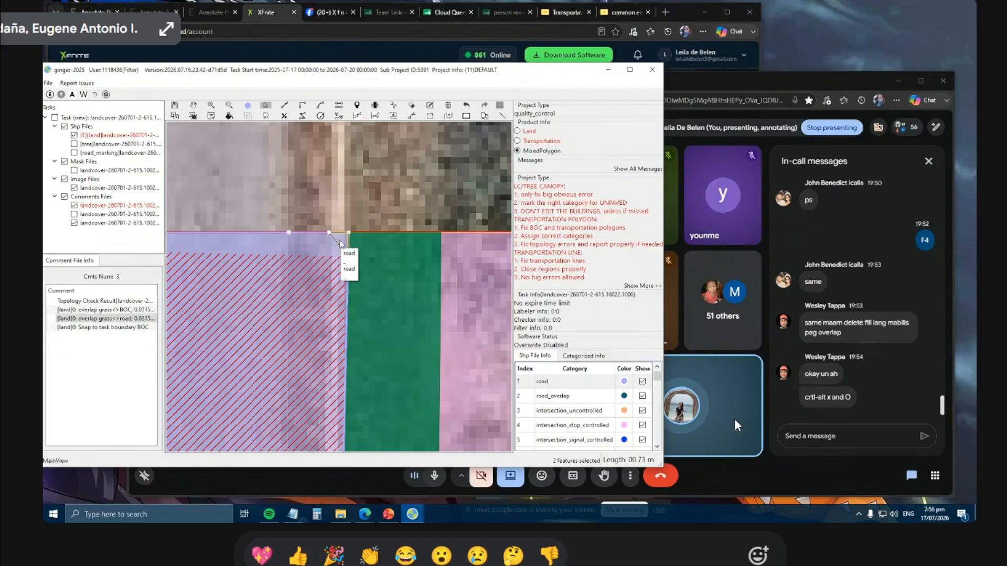
pyautogui.click(349, 251)
pyautogui.press('Escape')
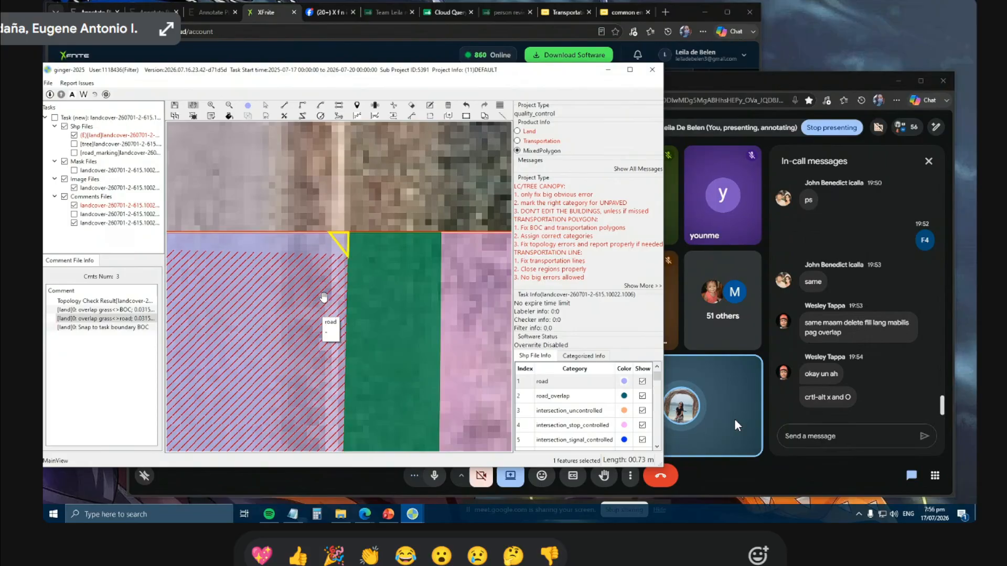
pyautogui.hotkey('ctrl', 'z')
# Reselect the road polygon beside the grass overlap, deselect it and turn on Overwrite Existing Feature again.
pyautogui.scroll(-1, 334, 222)
pyautogui.press('s')
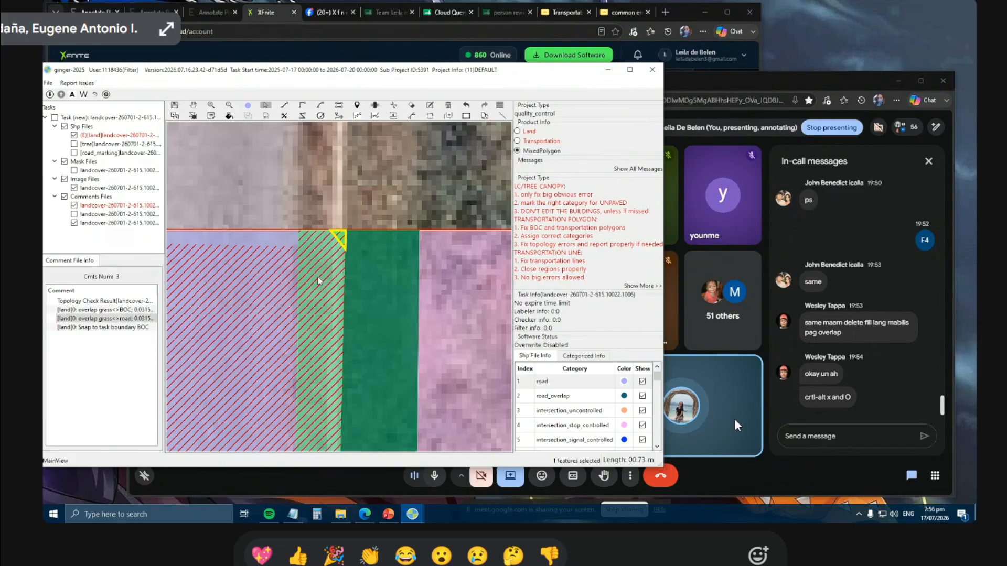
pyautogui.click(282, 296)
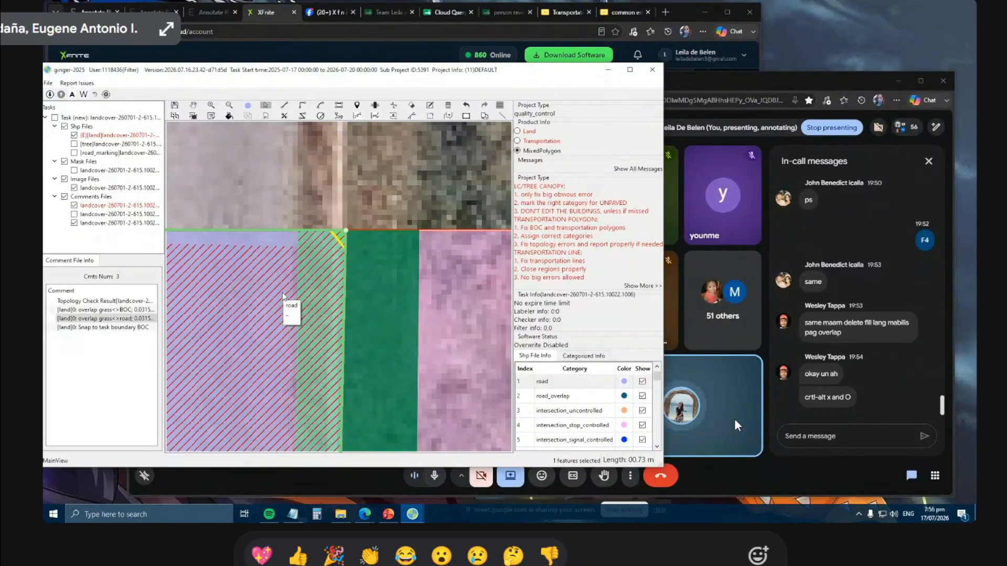
pyautogui.press('Escape')
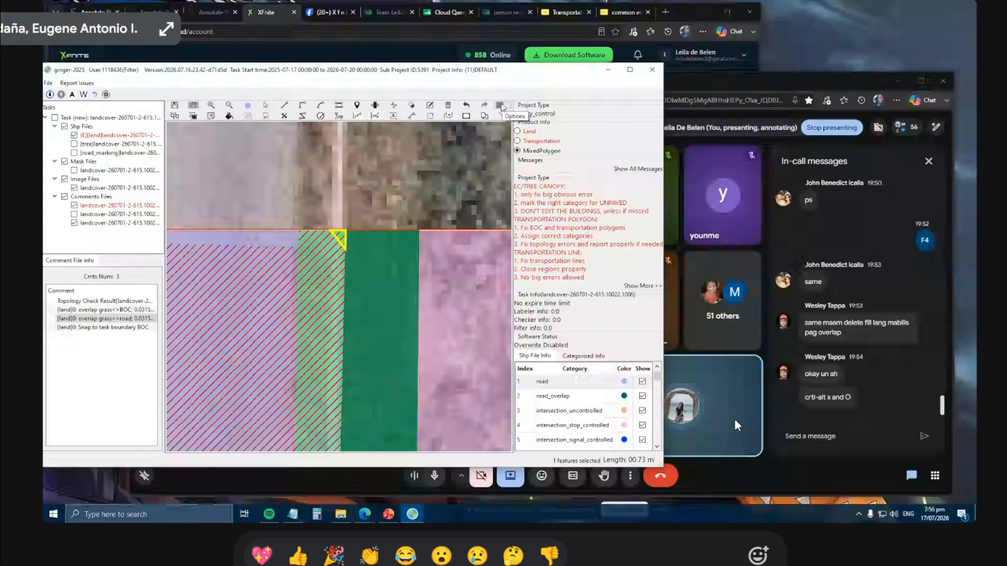
pyautogui.click(265, 106)
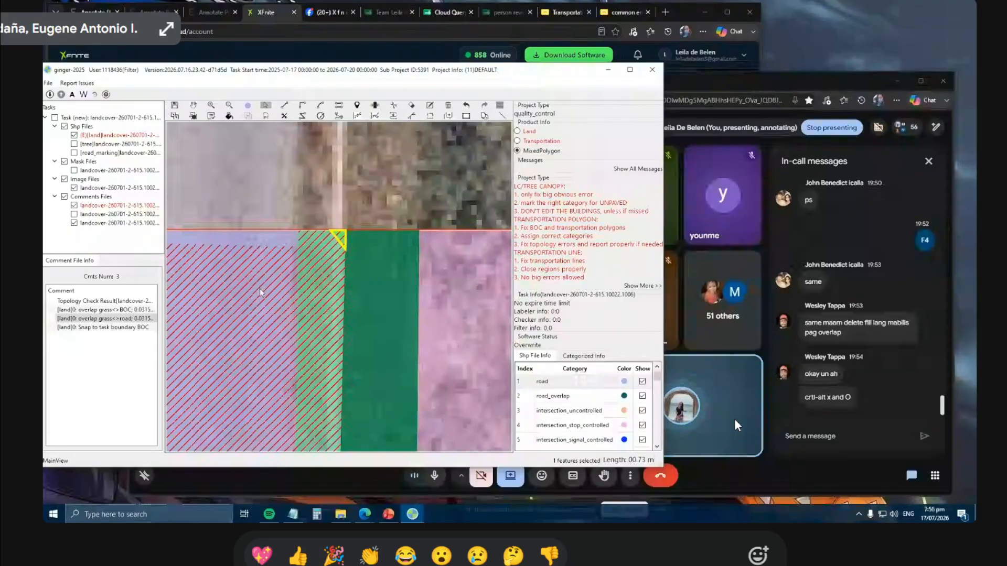
# Examine the stacked grass, road and BOC polygons at the flagged corner of the task boundary.
pyautogui.scroll(-2, 317, 257)
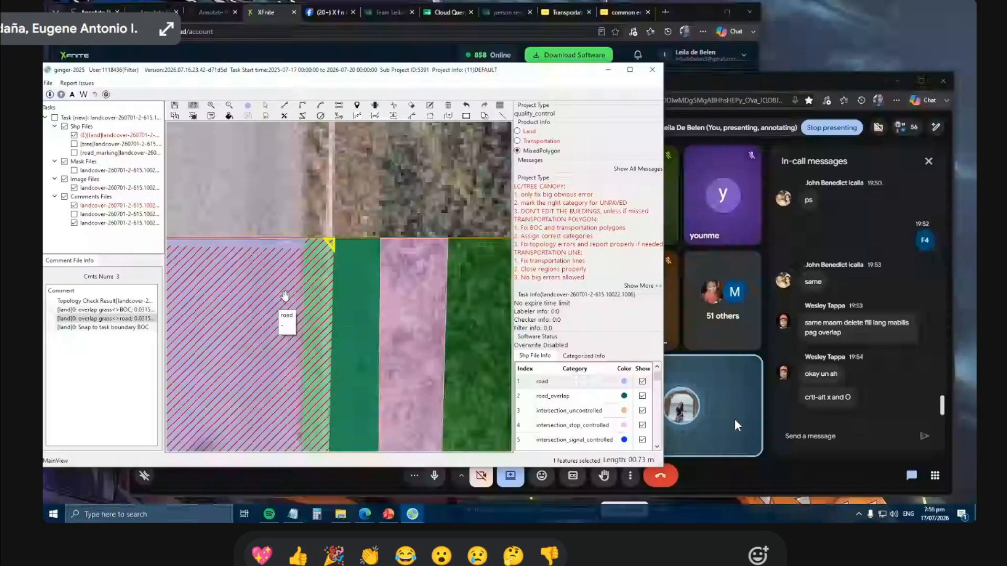
pyautogui.click(321, 291)
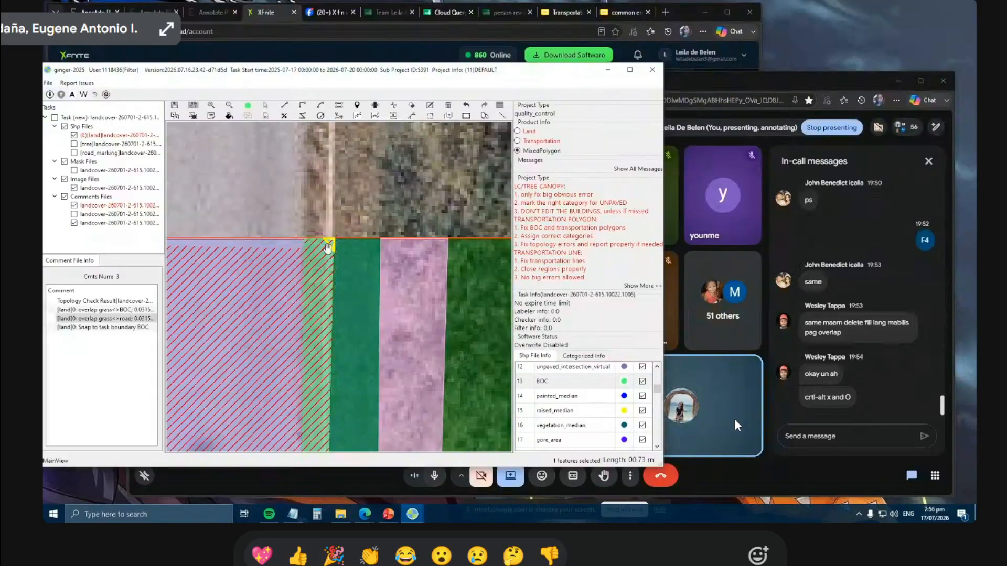
pyautogui.scroll(3, 326, 240)
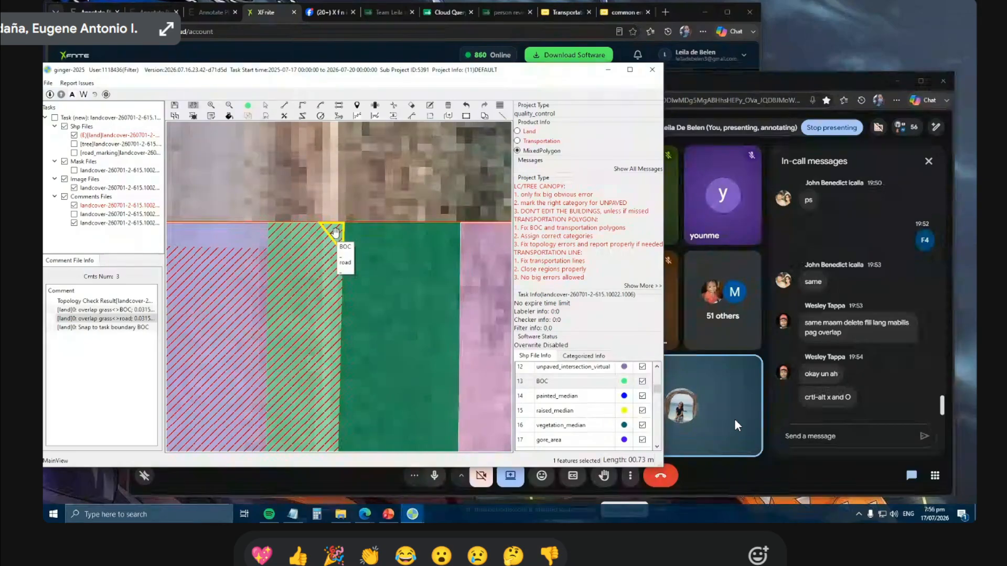
pyautogui.click(340, 233)
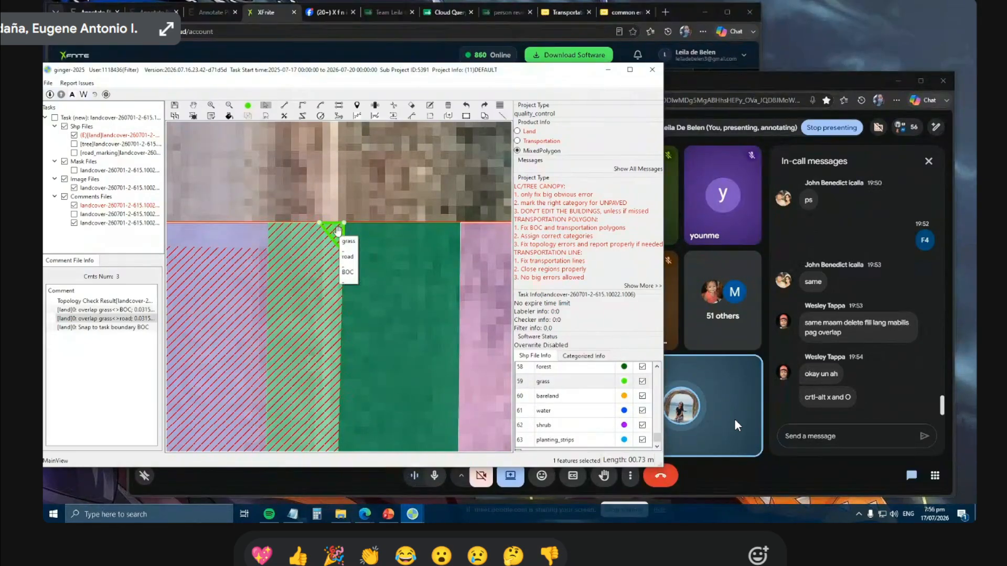
pyautogui.scroll(-2, 337, 231)
pyautogui.click(325, 295)
pyautogui.scroll(-1, 325, 295)
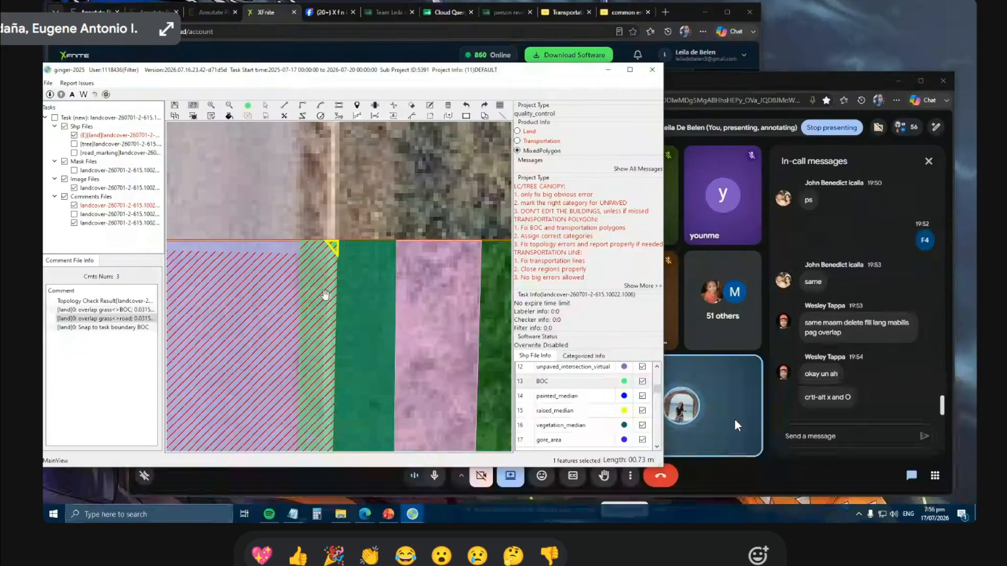
pyautogui.scroll(-2, 325, 294)
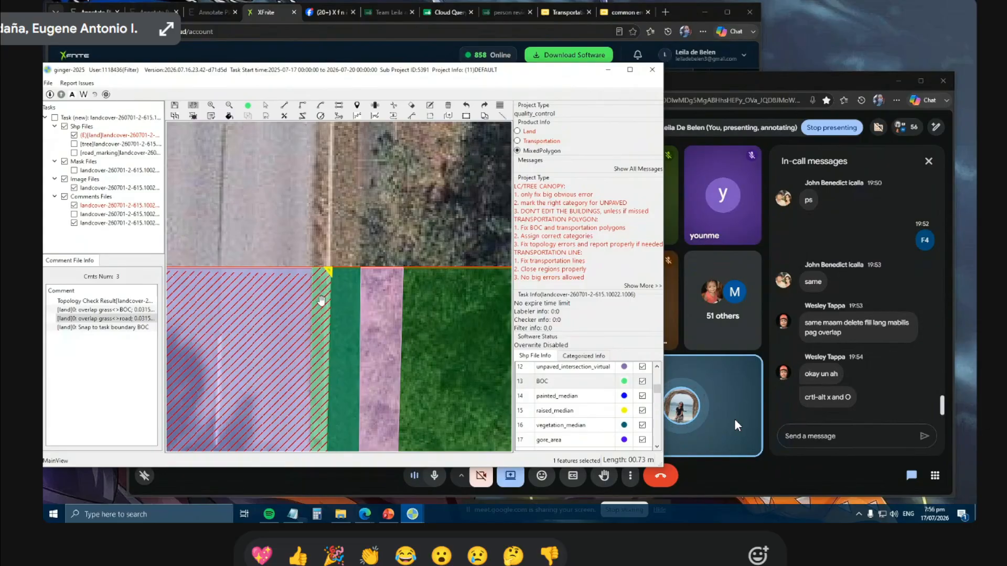
# Select all stacked polygons at the flagged corner, deselect them, and pick the BOC and small grass polygons individually.
pyautogui.scroll(3, 322, 276)
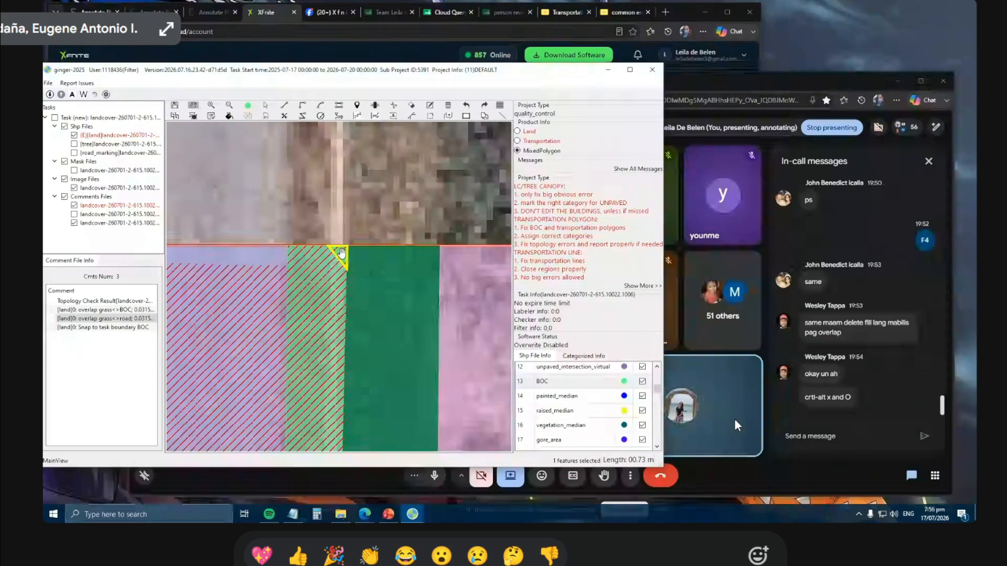
pyautogui.scroll(1, 351, 245)
pyautogui.rightClick(348, 255)
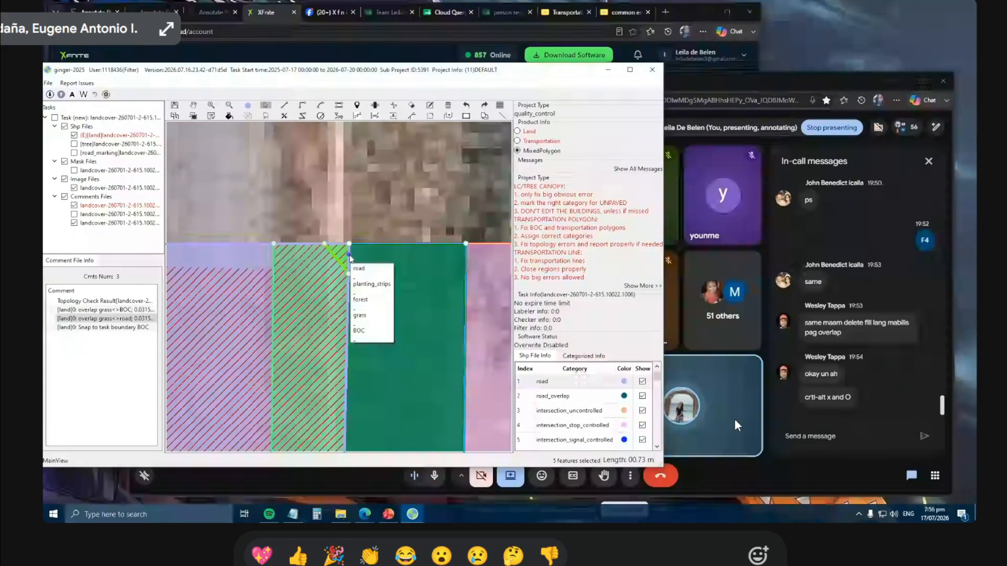
pyautogui.click(349, 255)
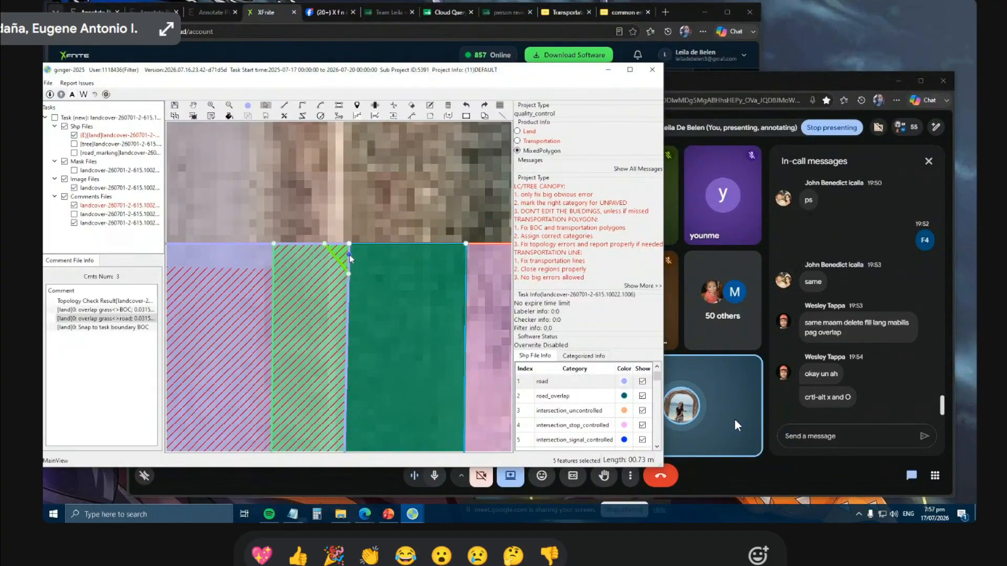
pyautogui.press('Escape')
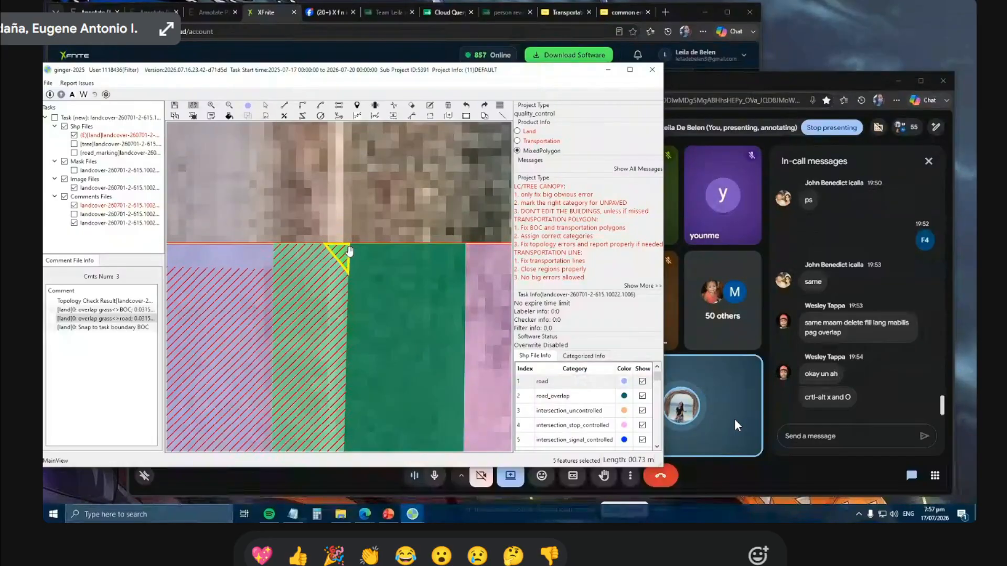
pyautogui.scroll(2, 346, 255)
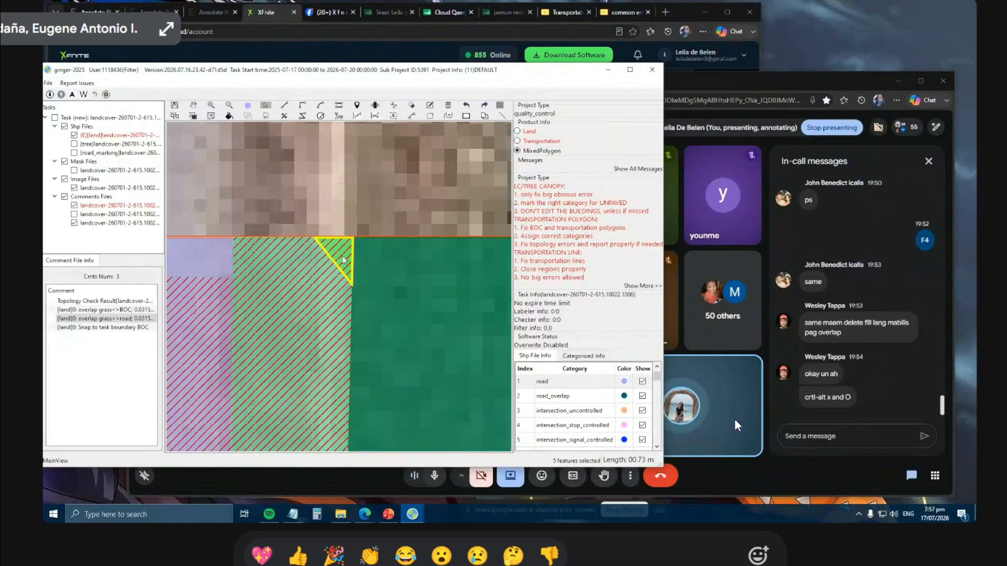
pyautogui.click(295, 301)
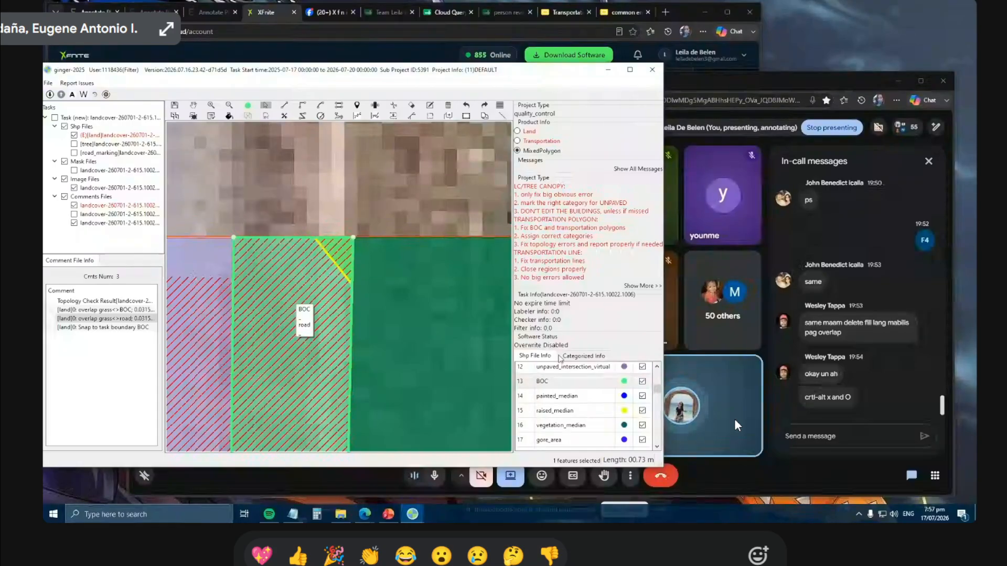
pyautogui.click(345, 257)
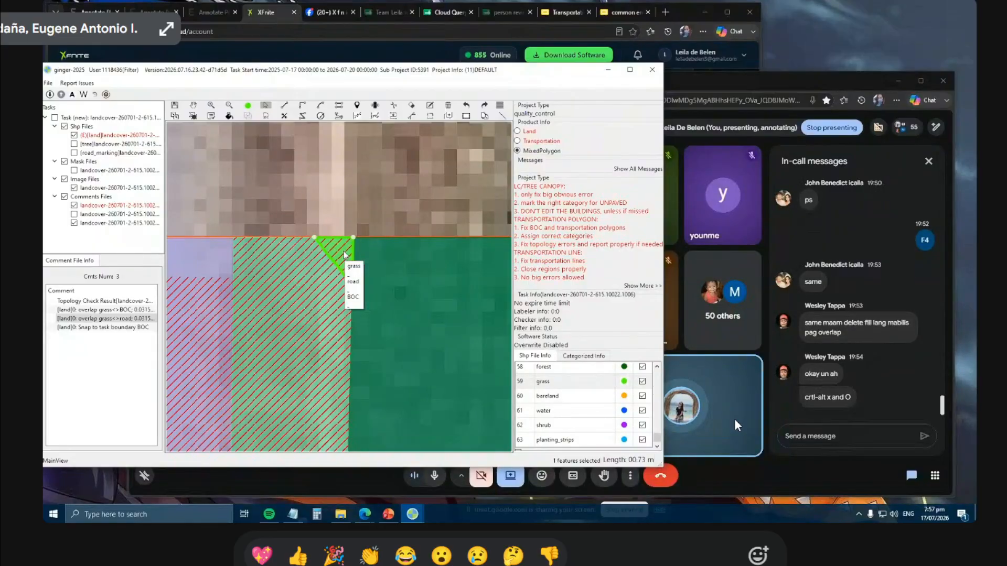
pyautogui.scroll(-3, 344, 250)
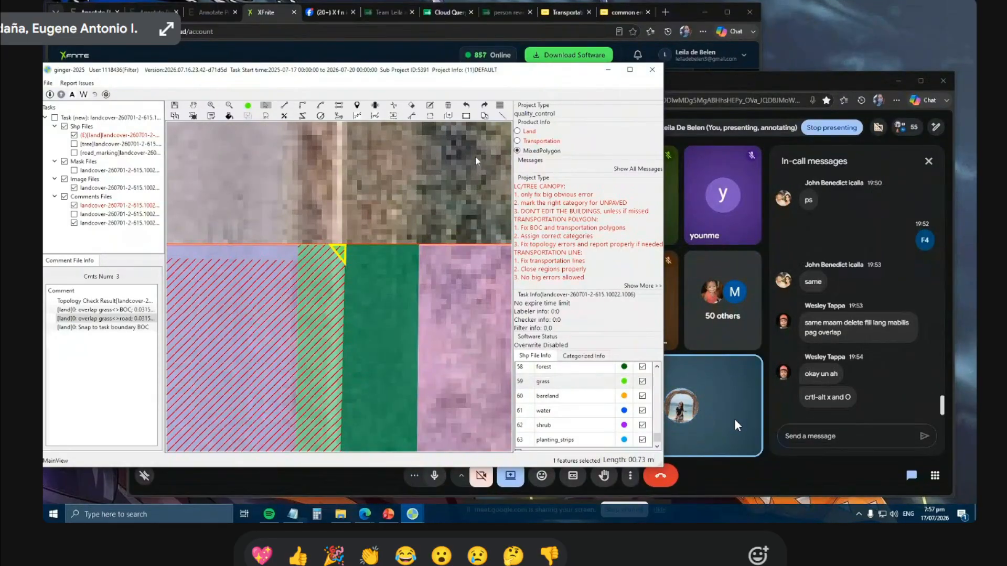
# Try to turn on Overwrite Existing Feature and select the road polygon, followed by the small grass triangle at the flagged corner.
pyautogui.click(499, 105)
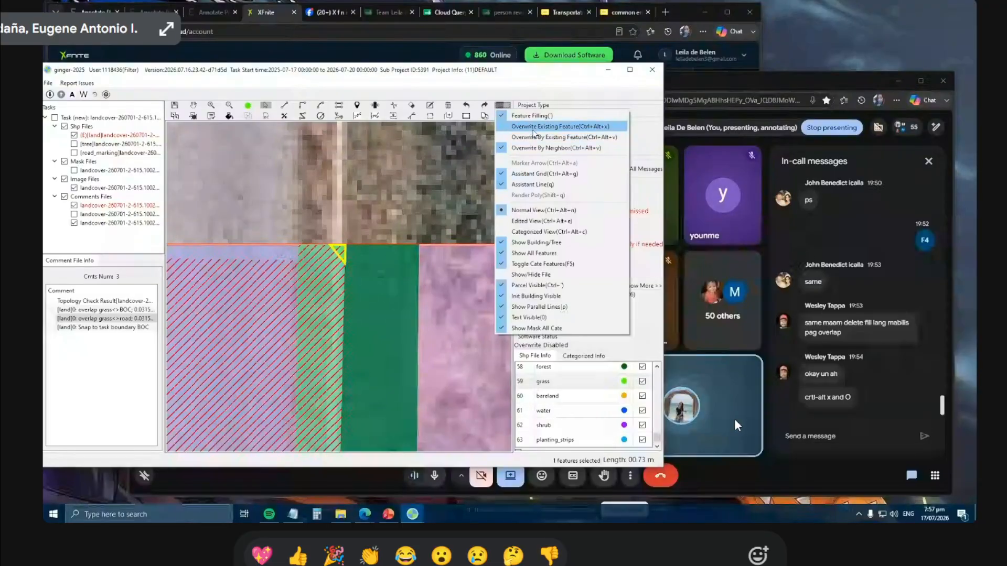
pyautogui.click(534, 129)
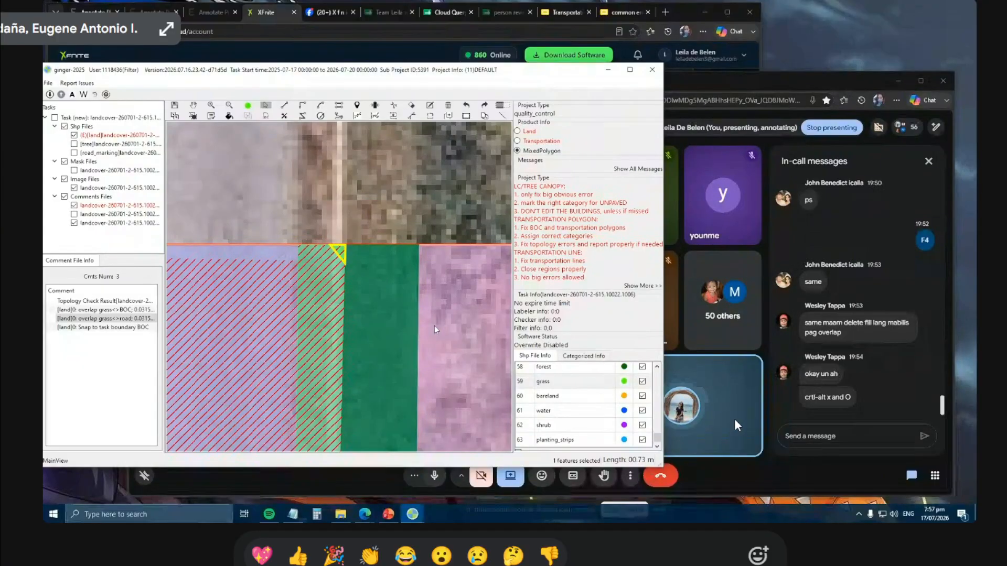
pyautogui.click(243, 300)
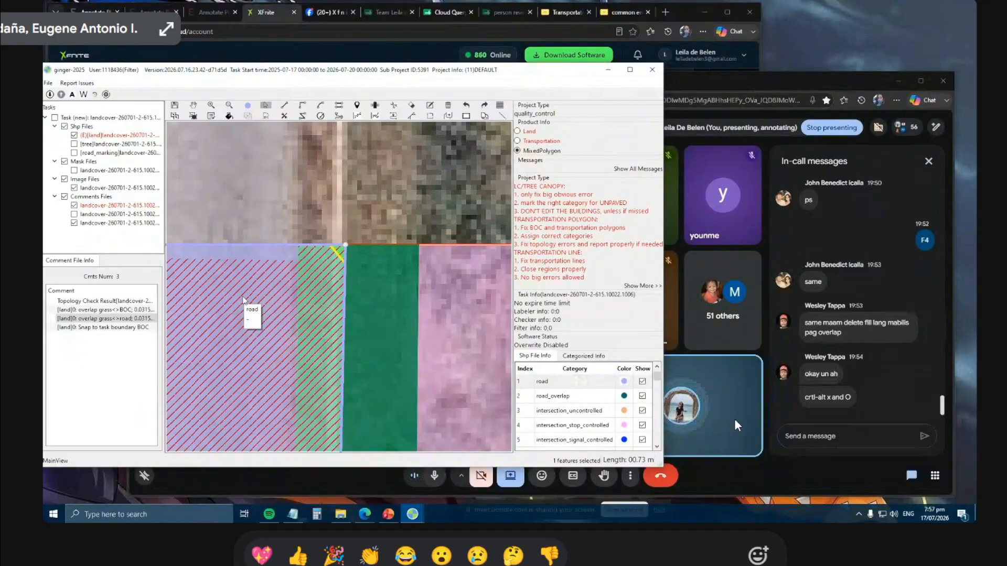
pyautogui.scroll(2, 338, 253)
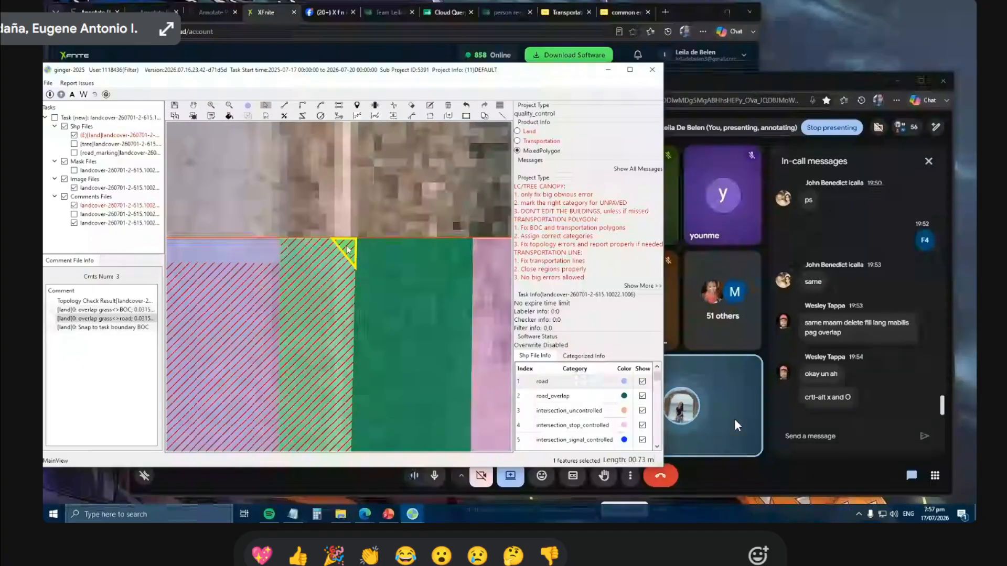
pyautogui.click(347, 247)
pyautogui.scroll(-2, 346, 248)
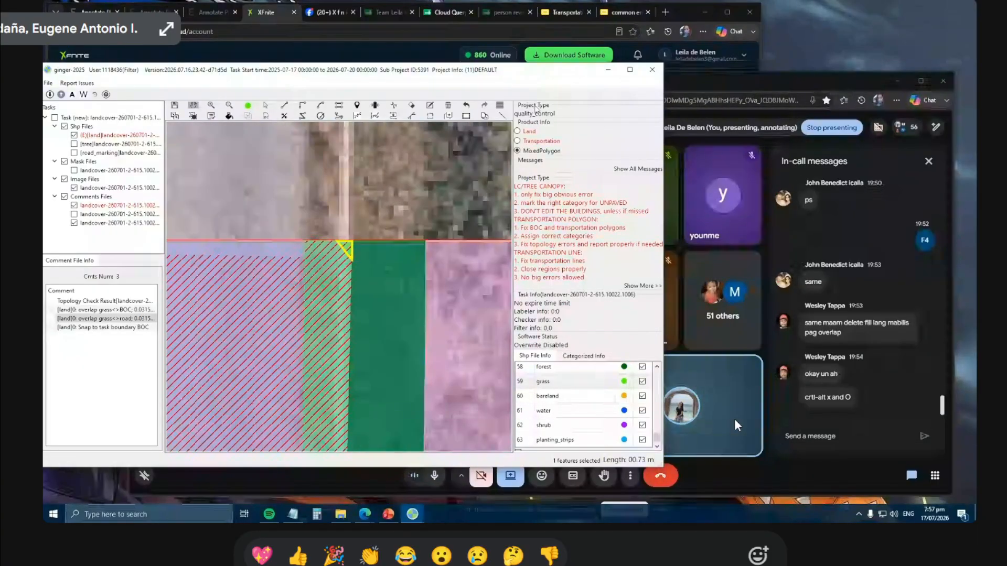
# Reselect the road polygon and the BOC strip at the flagged corner, and clear the selection.
pyautogui.click(498, 107)
pyautogui.click(399, 177)
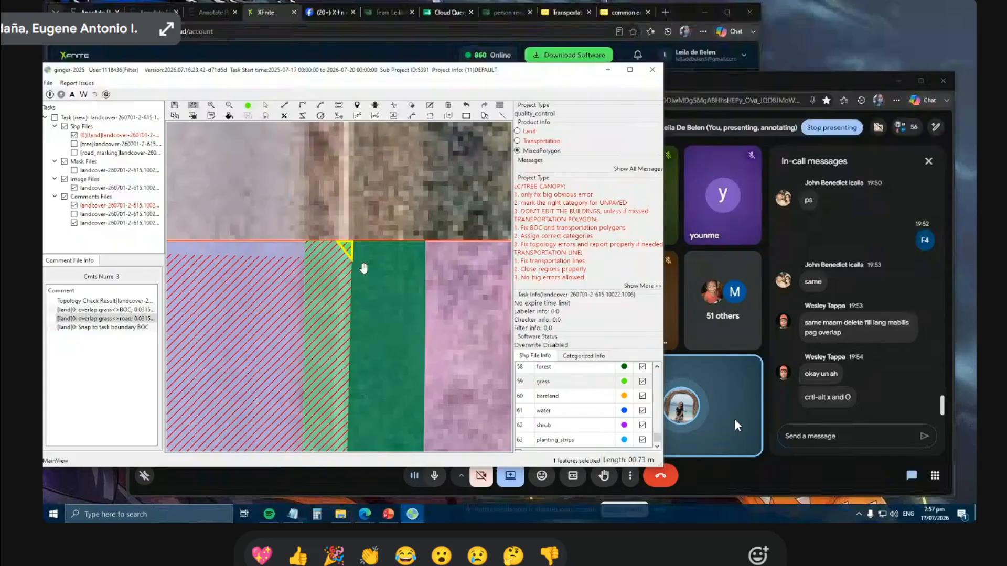
pyautogui.click(273, 282)
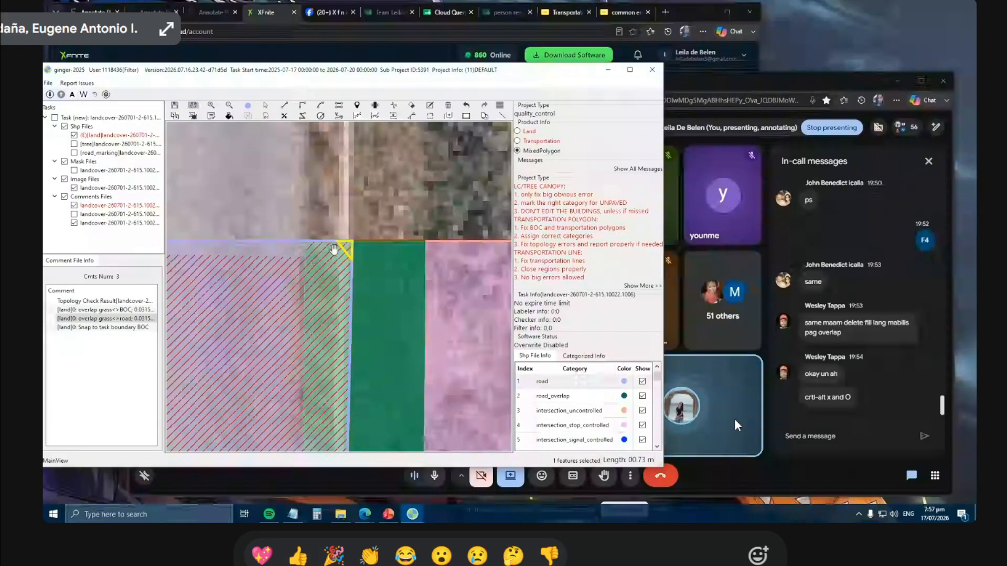
pyautogui.scroll(2, 350, 250)
pyautogui.click(350, 248)
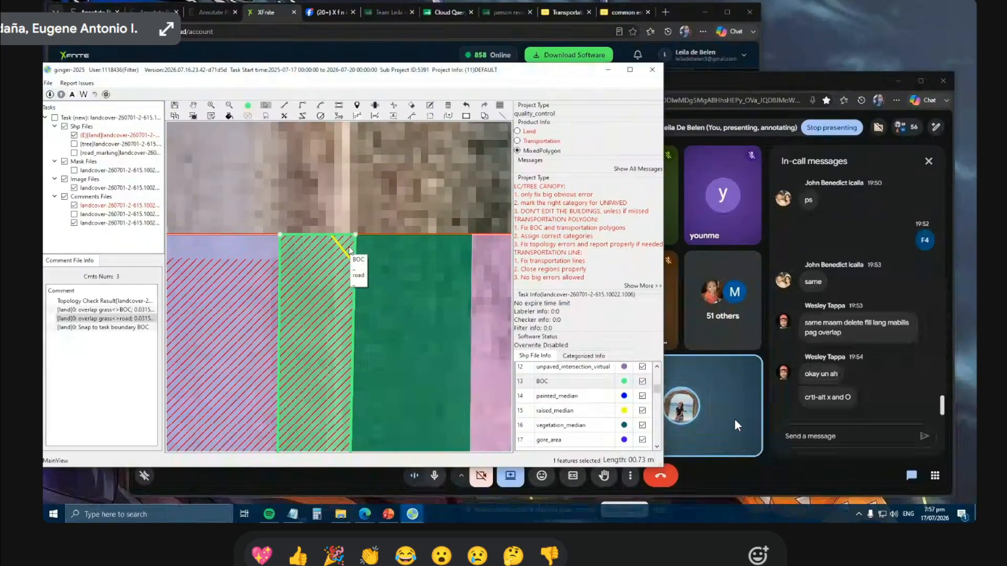
pyautogui.press('Escape')
pyautogui.press('Escape')
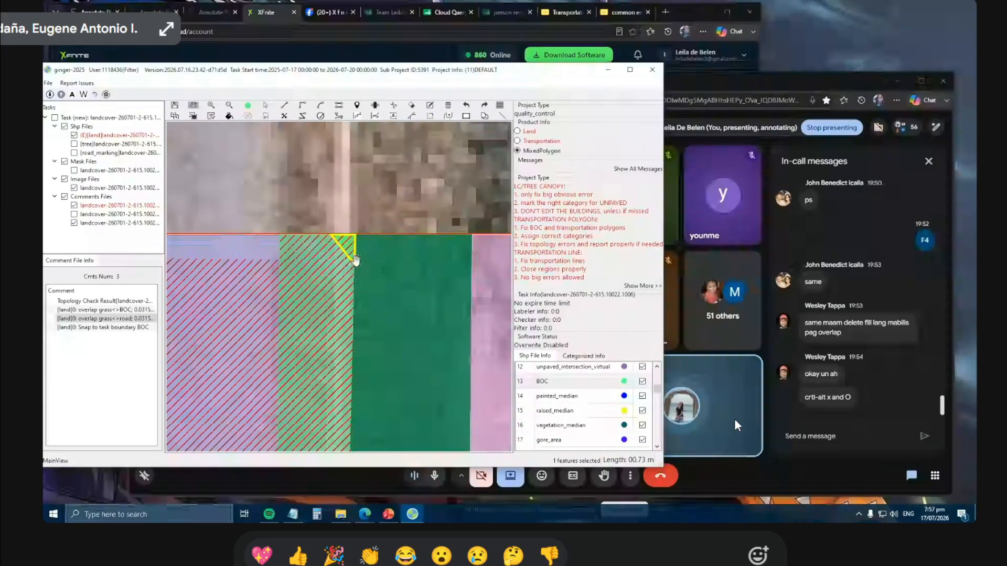
# Turn on Overwrite Existing Feature, select the road polygon and the overlapping BOC strip, and deselect them.
pyautogui.scroll(-2, 355, 260)
pyautogui.click(501, 105)
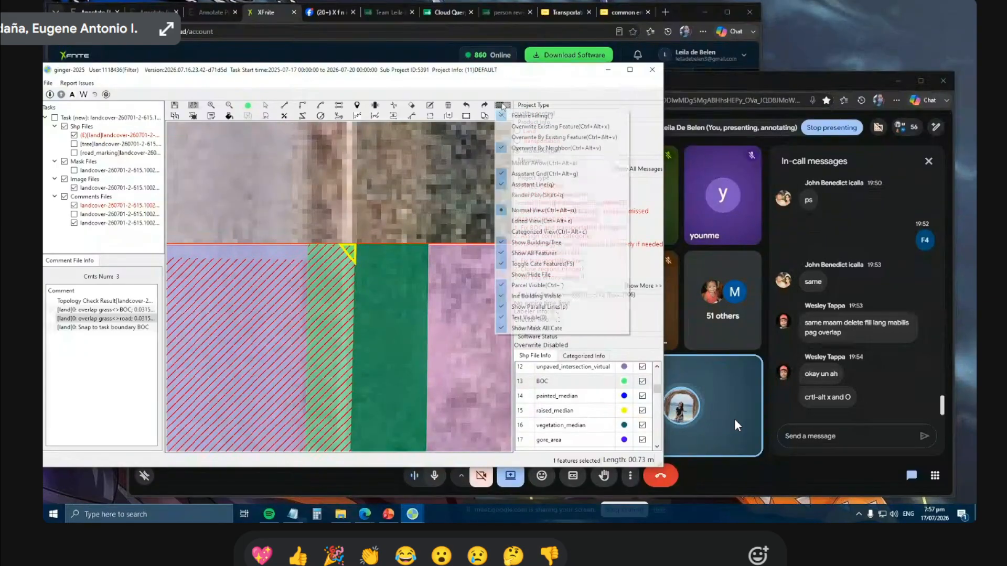
pyautogui.click(545, 126)
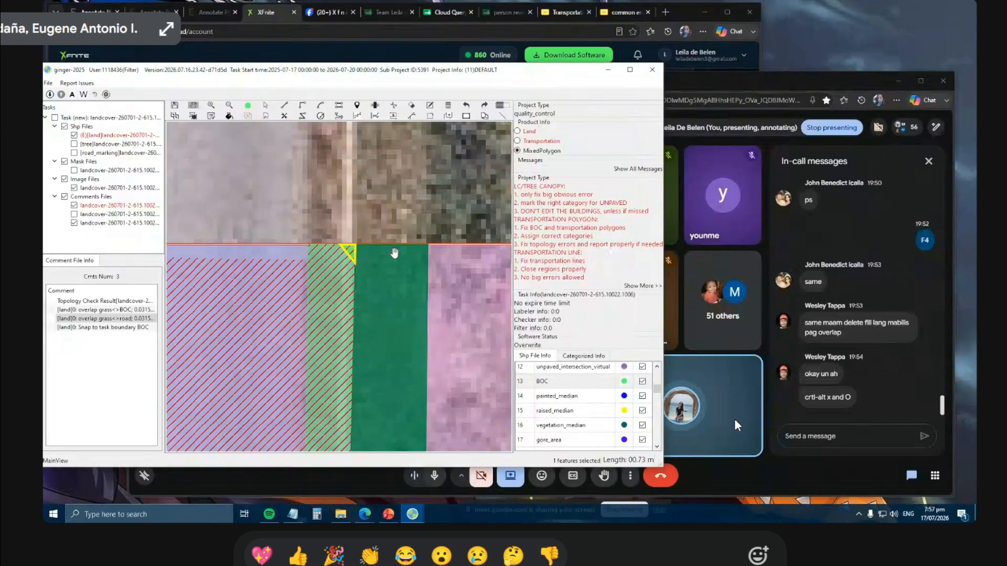
pyautogui.press('s')
pyautogui.click(251, 330)
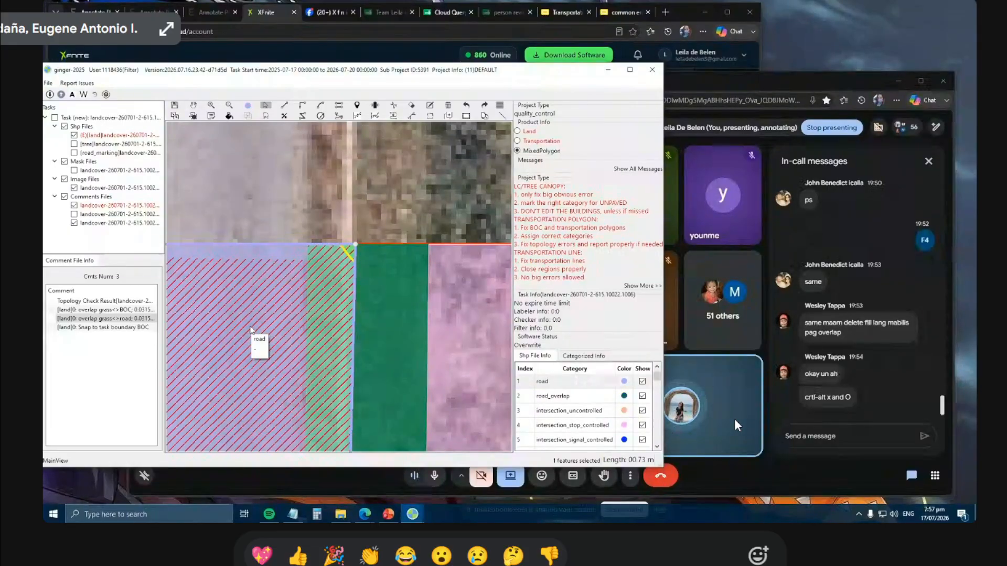
pyautogui.scroll(2, 350, 252)
pyautogui.click(348, 253)
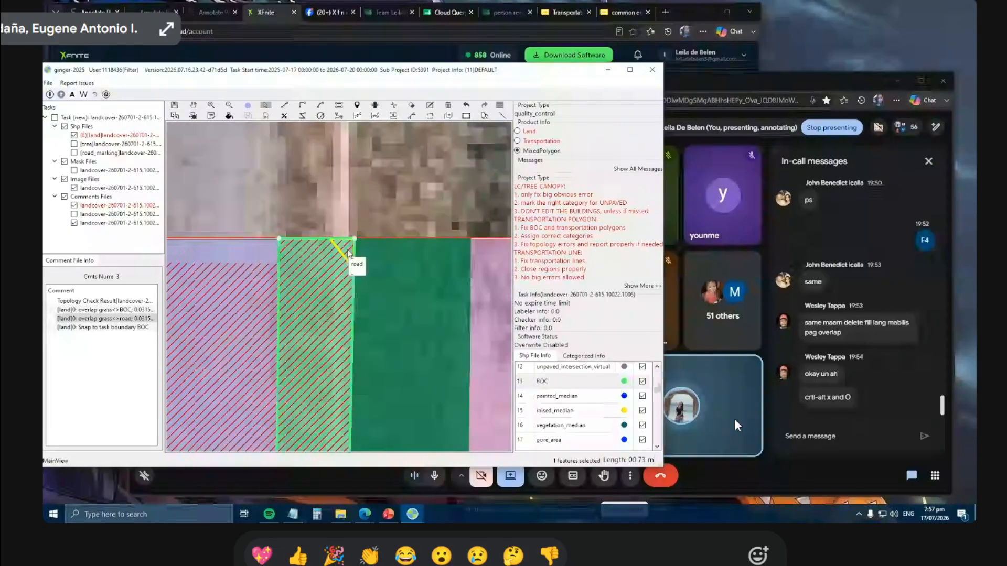
pyautogui.press('Escape')
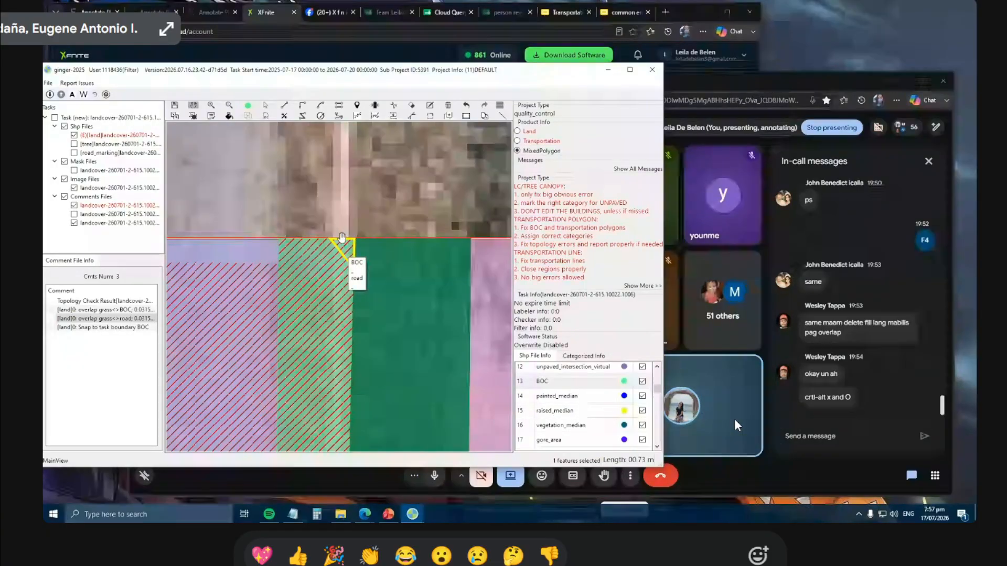
# Clear the grass overlaps with BOC and road at the flagged corner, toggling Overwrite Existing Feature.
pyautogui.scroll(-3, 342, 241)
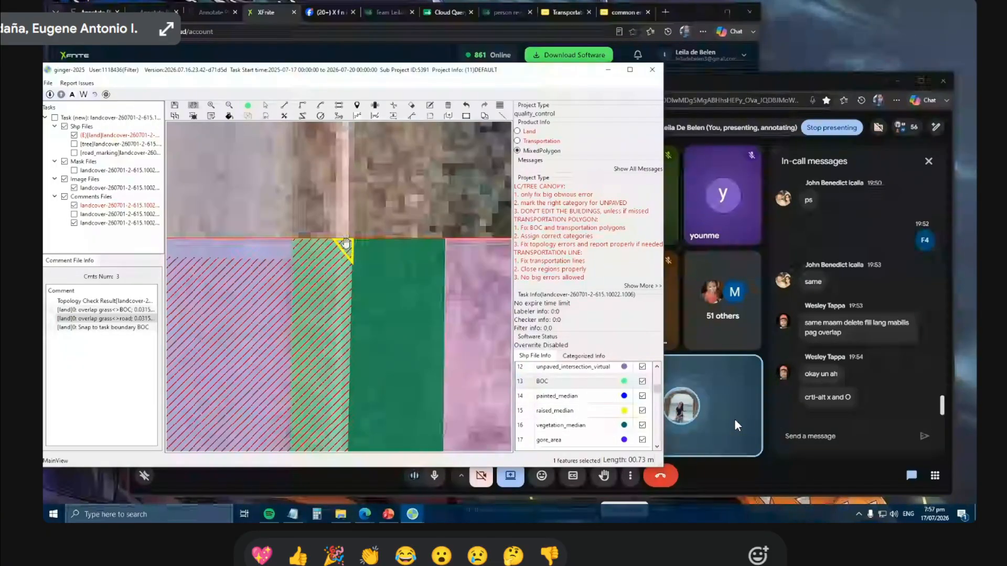
pyautogui.scroll(-1, 342, 246)
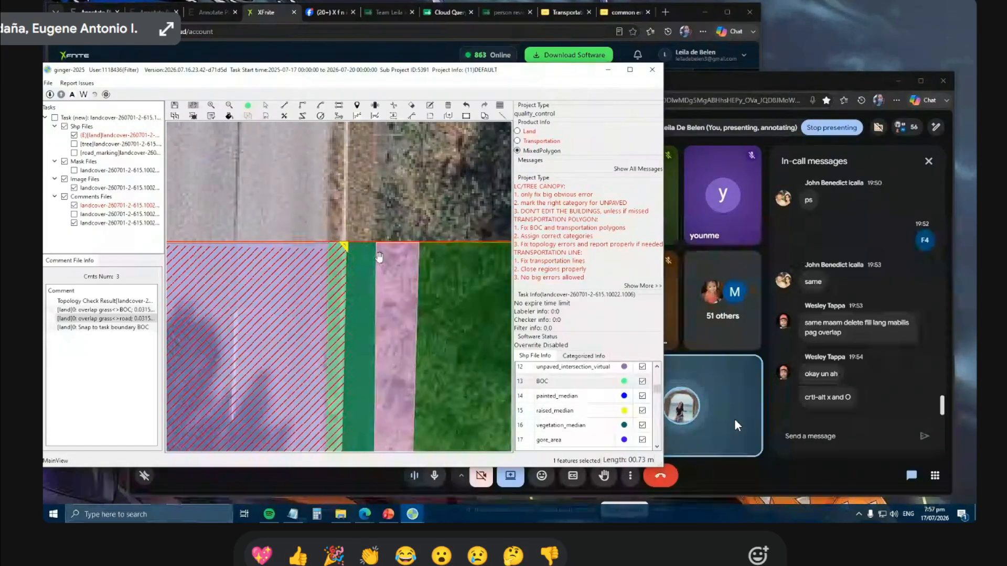
pyautogui.hotkey('ctrl', 'alt', 'x')
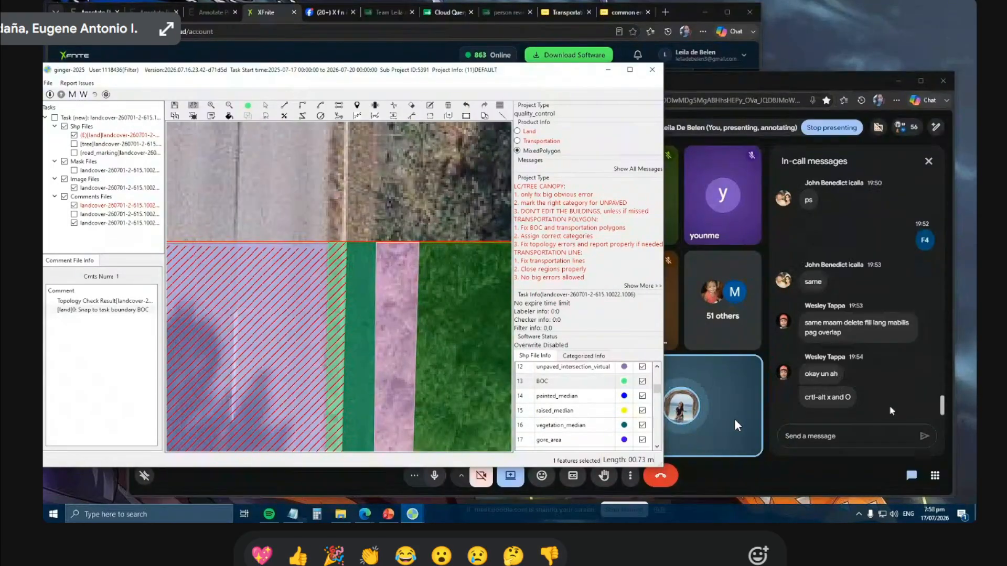
# Open the "Snap to task boundary BOC" comment and select the BOC polygon at the flagged edge of the task boundary.
pyautogui.click(738, 426)
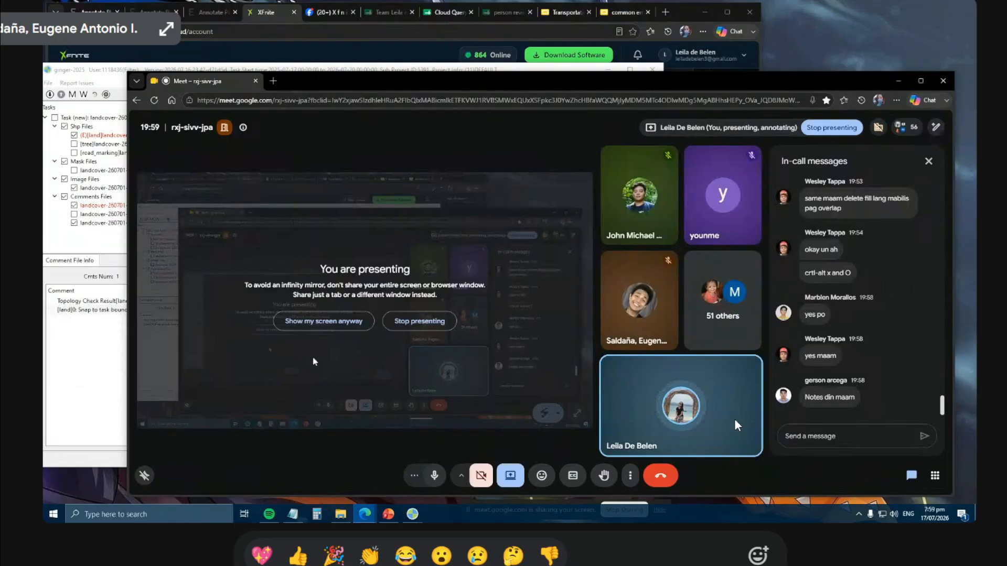
pyautogui.click(110, 385)
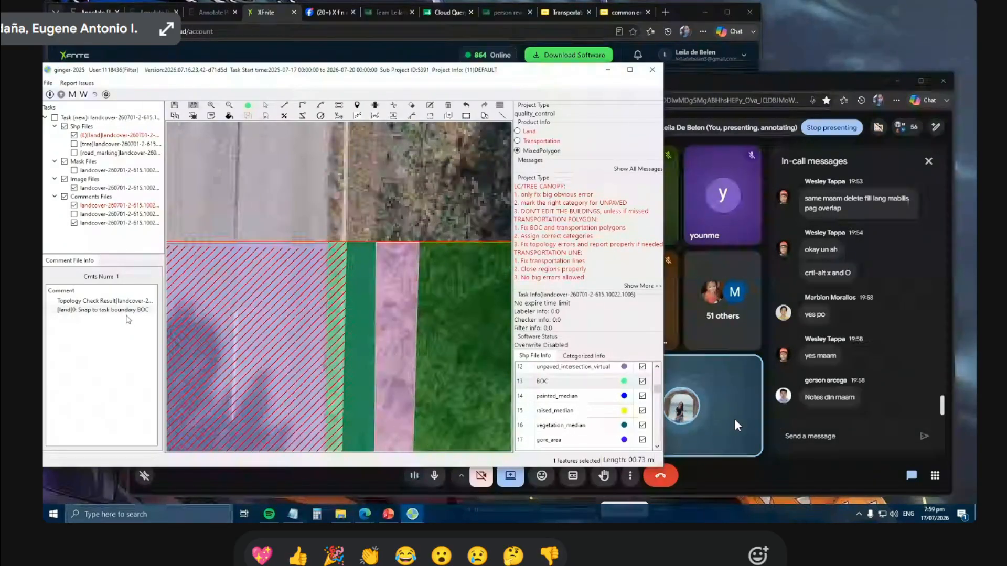
pyautogui.doubleClick(105, 309)
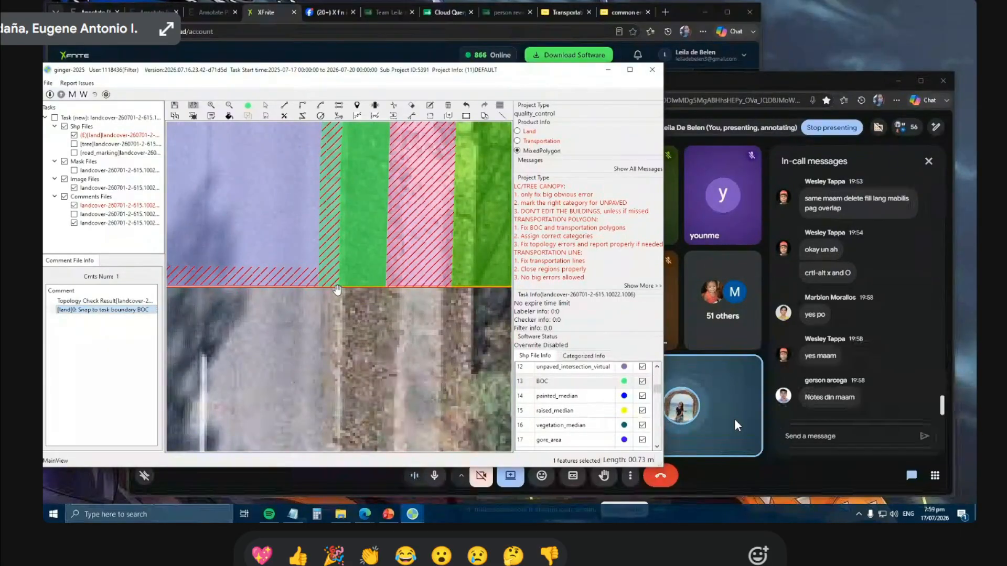
pyautogui.scroll(4, 341, 296)
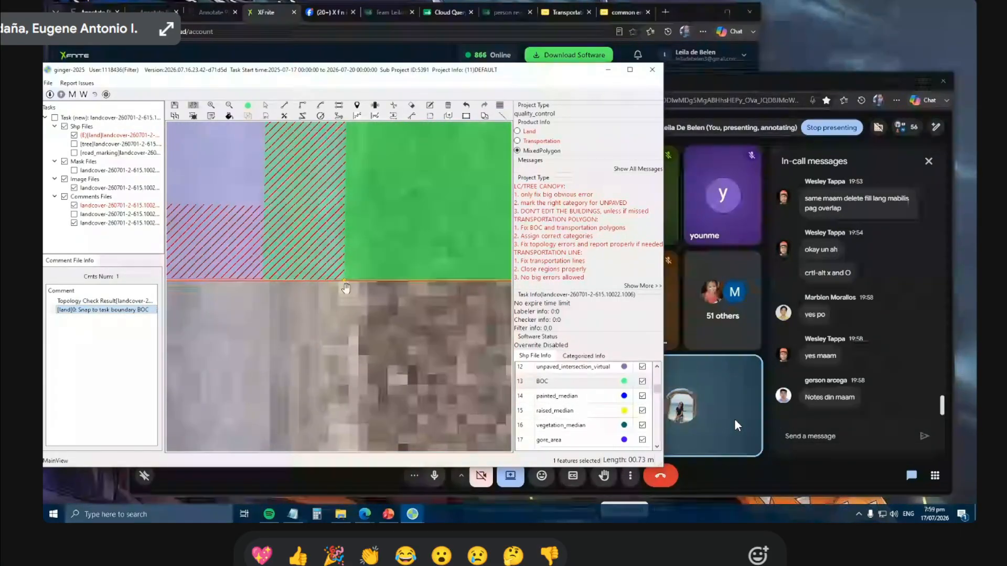
pyautogui.scroll(4, 344, 285)
pyautogui.moveTo(352, 284); pyautogui.dragTo(412, 278)
pyautogui.scroll(1, 337, 285)
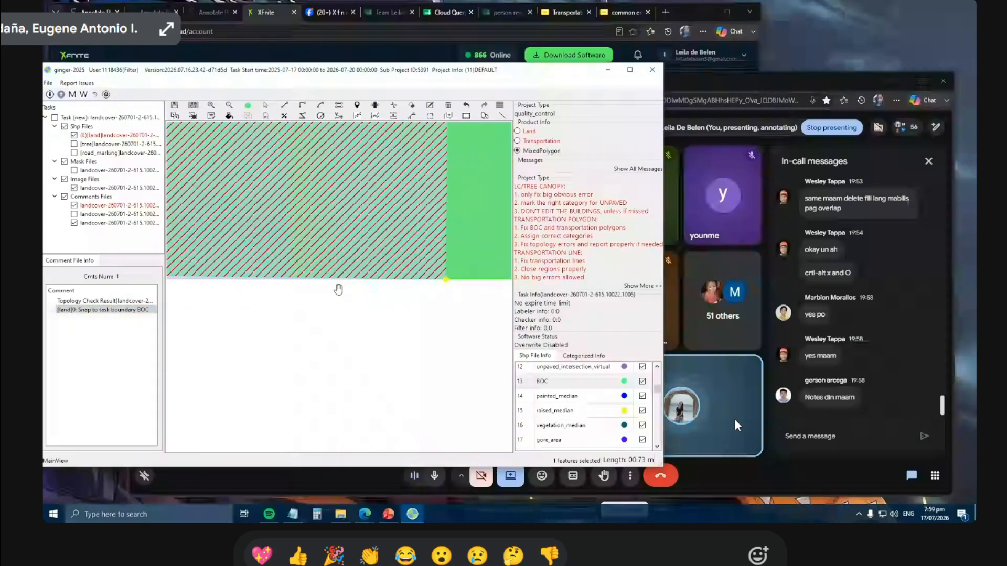
pyautogui.scroll(1, 283, 286)
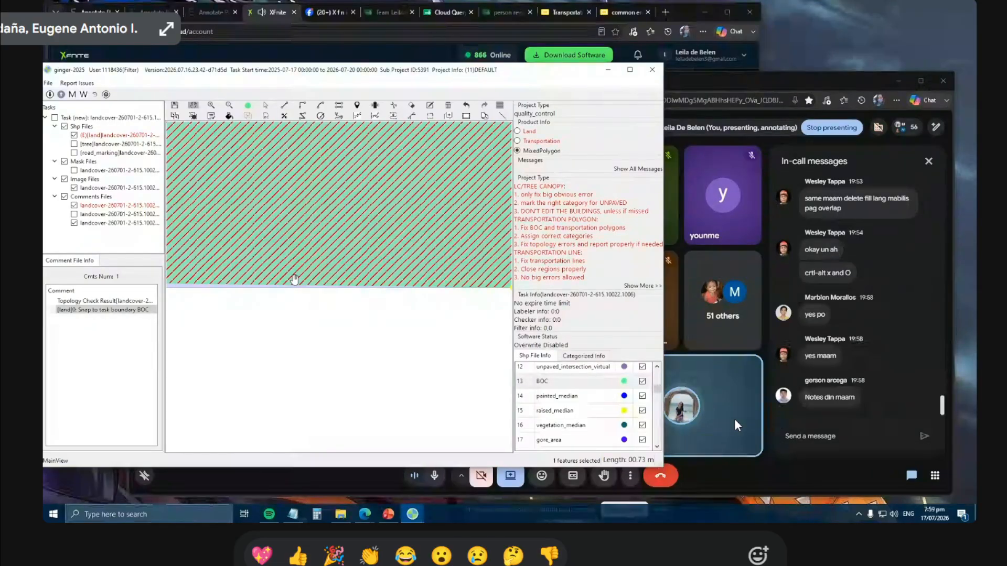
pyautogui.moveTo(283, 289)
pyautogui.mouseDown()
pyautogui.moveTo(353, 286)
pyautogui.moveTo(312, 308)
pyautogui.moveTo(236, 284)
pyautogui.moveTo(294, 266)
pyautogui.mouseUp()
pyautogui.scroll(3, 300, 264)
pyautogui.press('Escape')
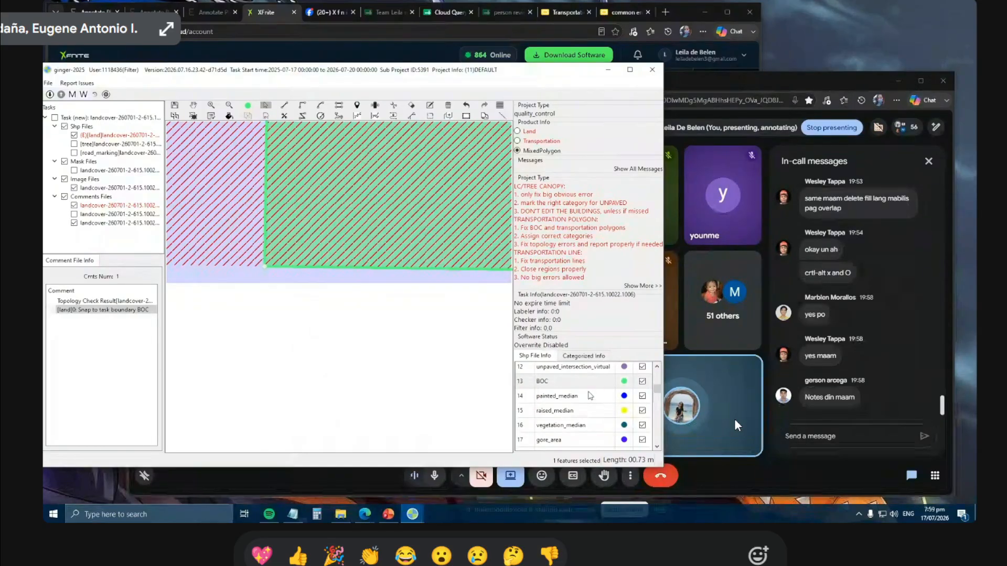
# Look through the feature category list from BOC through the median, crosswalk, parking and driveway categories.
pyautogui.scroll(-2, 590, 401)
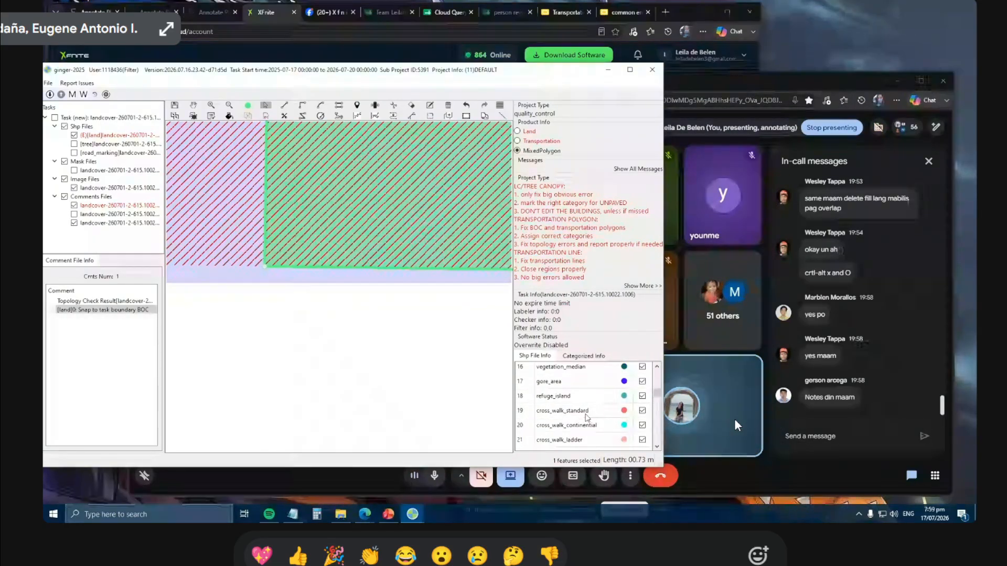
pyautogui.scroll(-2, 586, 422)
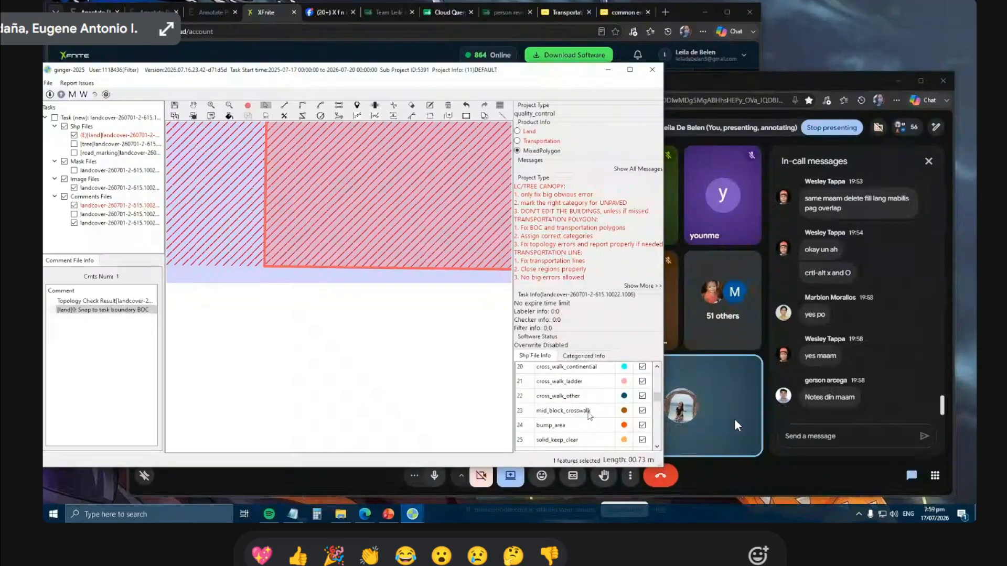
pyautogui.click(558, 381)
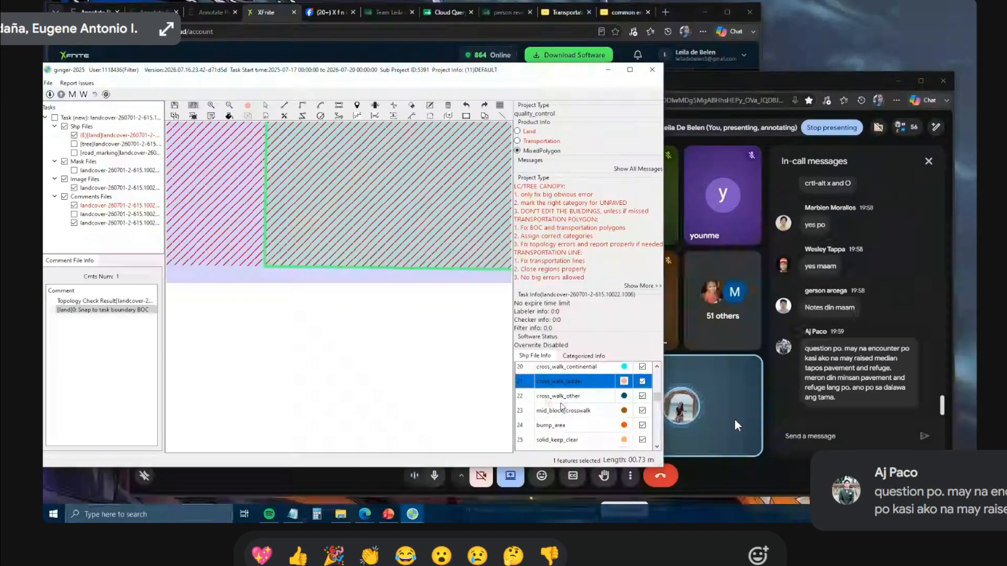
pyautogui.scroll(-2, 569, 410)
pyautogui.click(574, 402)
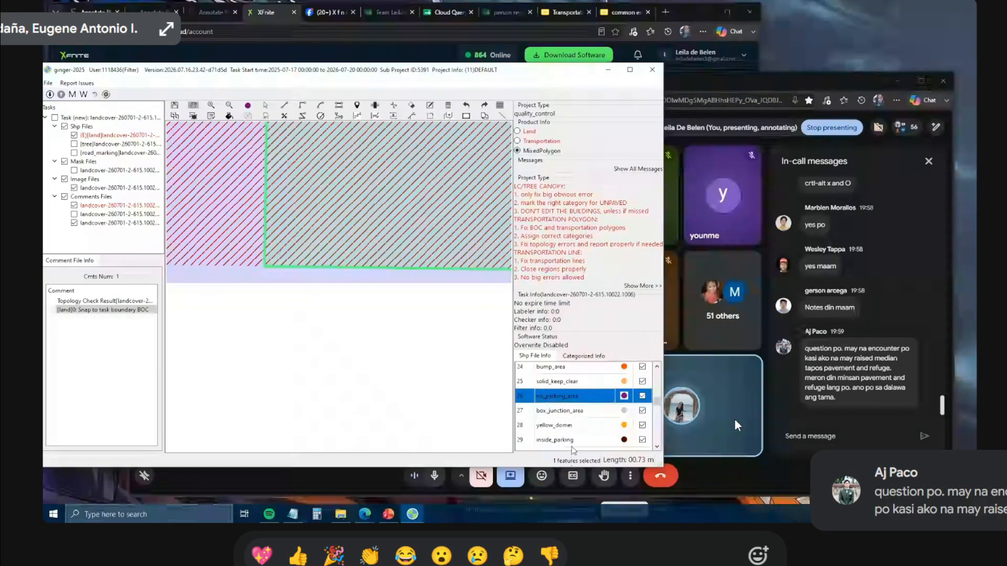
pyautogui.scroll(-2, 574, 402)
pyautogui.click(574, 386)
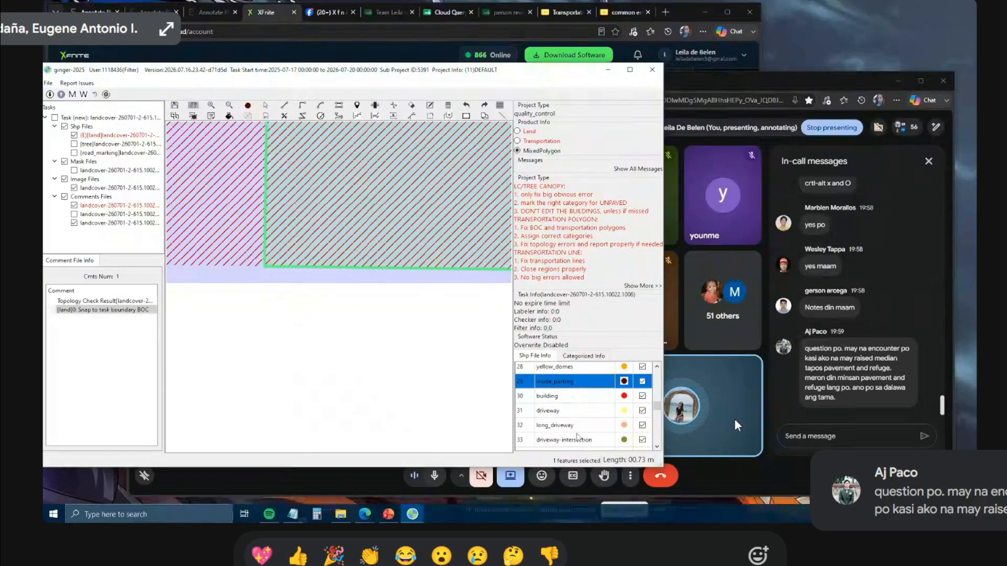
pyautogui.scroll(-2, 575, 398)
pyautogui.scroll(3, 573, 420)
pyautogui.scroll(5, 573, 414)
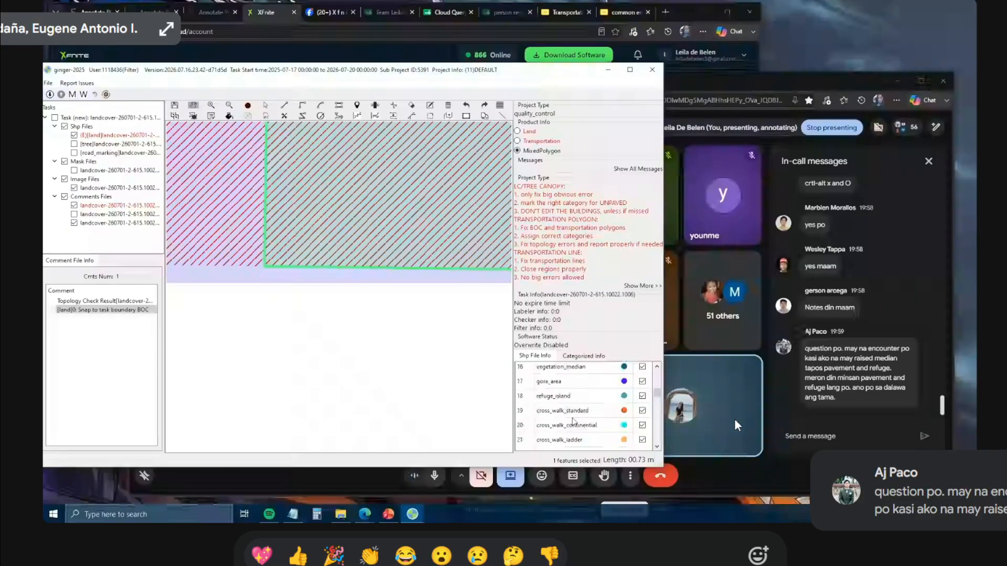
# Clear the BOC selection, select the road strip along the task boundary to check it, and deselect it.
pyautogui.moveTo(416, 303); pyautogui.dragTo(408, 312)
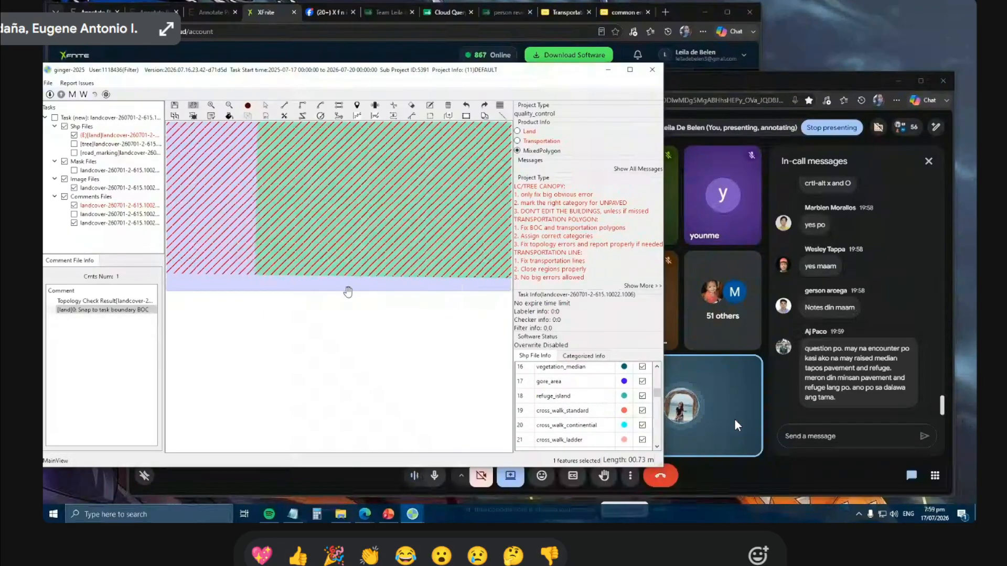
pyautogui.press('Escape')
pyautogui.click(353, 292)
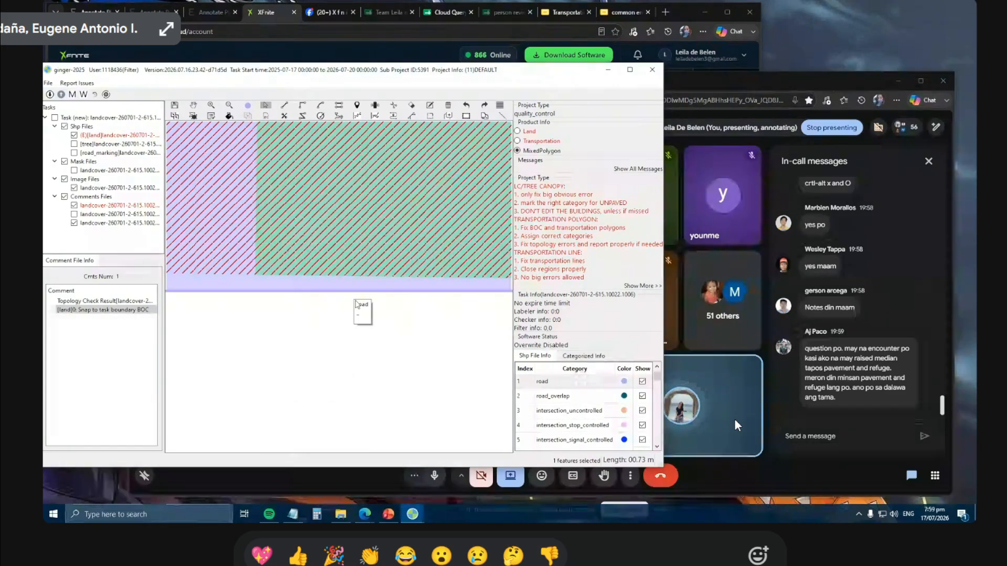
pyautogui.press('Escape')
# Select the BOC polygon and move its corner vertex across the road strip onto the task boundary edge.
pyautogui.moveTo(283, 268); pyautogui.dragTo(269, 273)
pyautogui.scroll(-2, 269, 272)
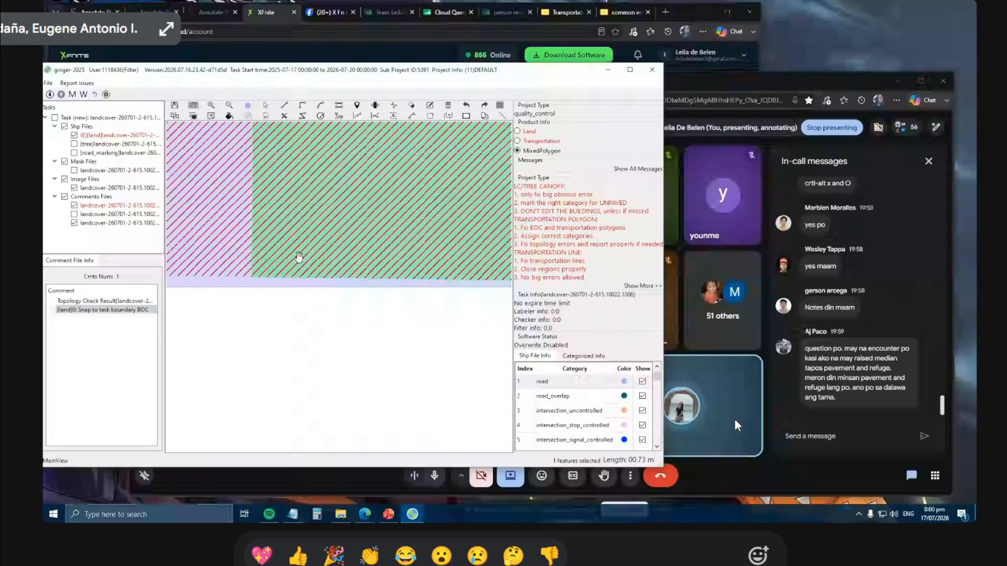
pyautogui.scroll(1, 288, 258)
pyautogui.moveTo(289, 259); pyautogui.dragTo(286, 261)
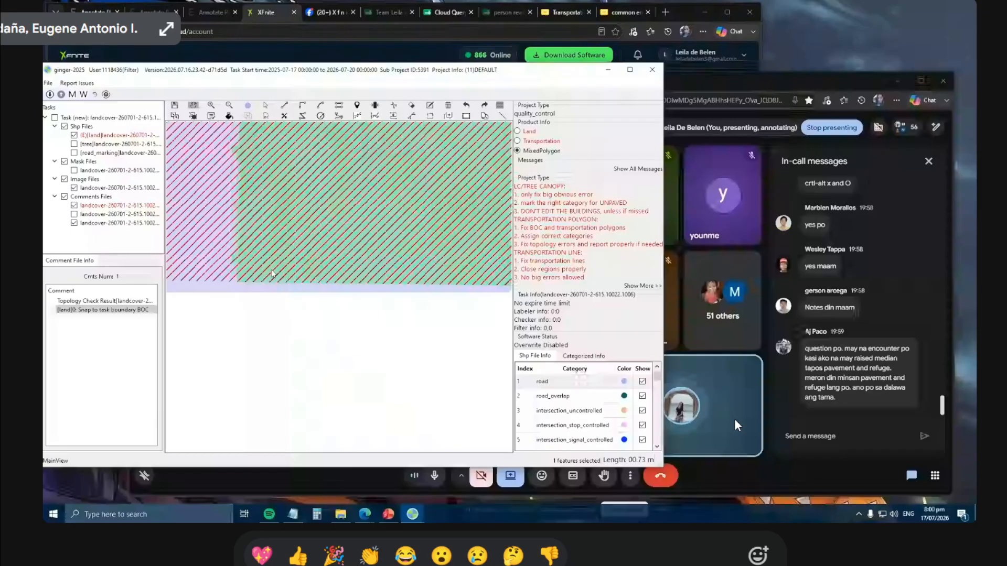
pyautogui.press('s')
pyautogui.click(272, 278)
pyautogui.click(280, 282)
pyautogui.moveTo(237, 283); pyautogui.dragTo(238, 291)
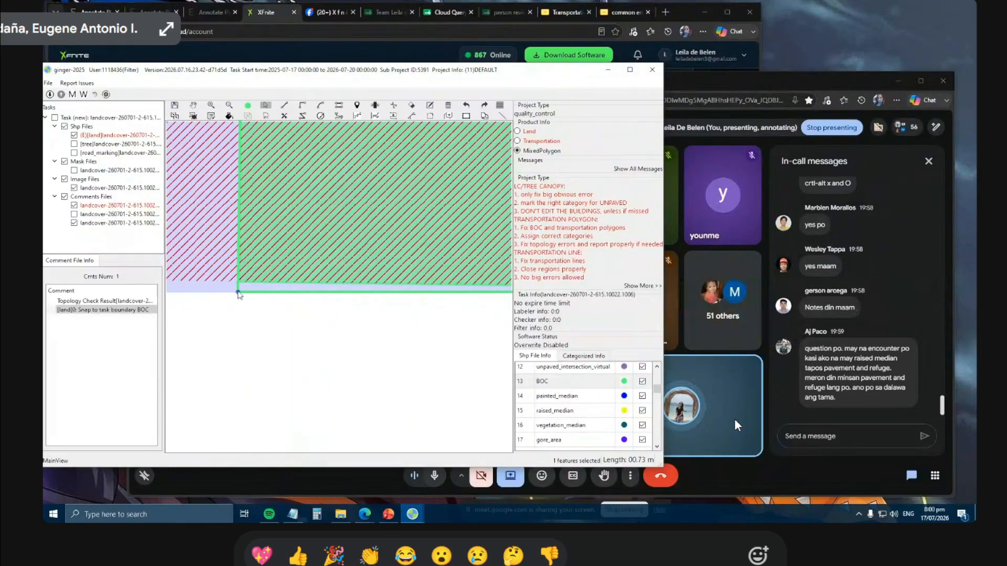
pyautogui.press('Escape')
# Select the point at the far corner of the flagged BOC edge on the task boundary and delete it.
pyautogui.moveTo(369, 310); pyautogui.dragTo(199, 315)
pyautogui.scroll(1, 361, 298)
pyautogui.scroll(1, 364, 295)
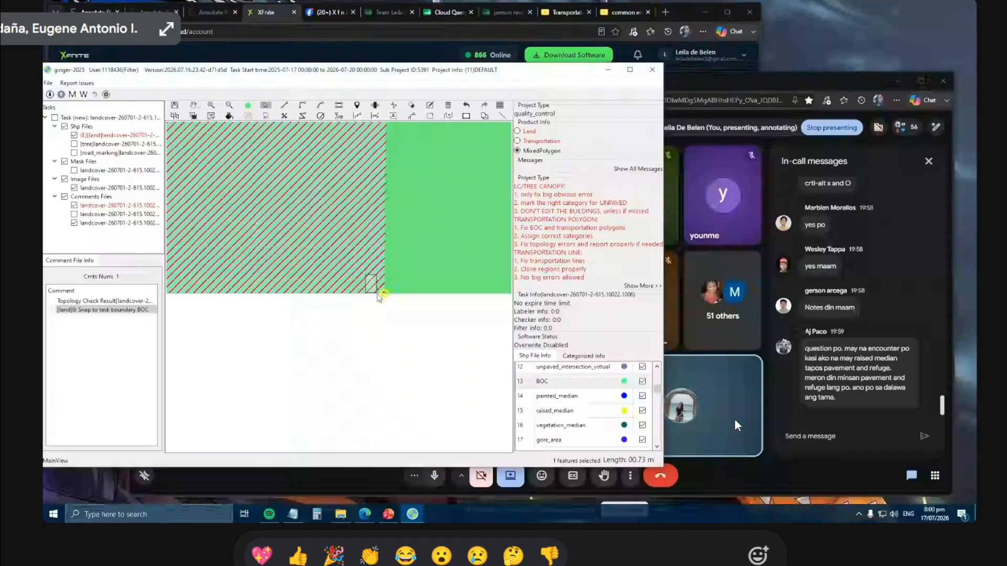
pyautogui.click(380, 304)
pyautogui.click(384, 307)
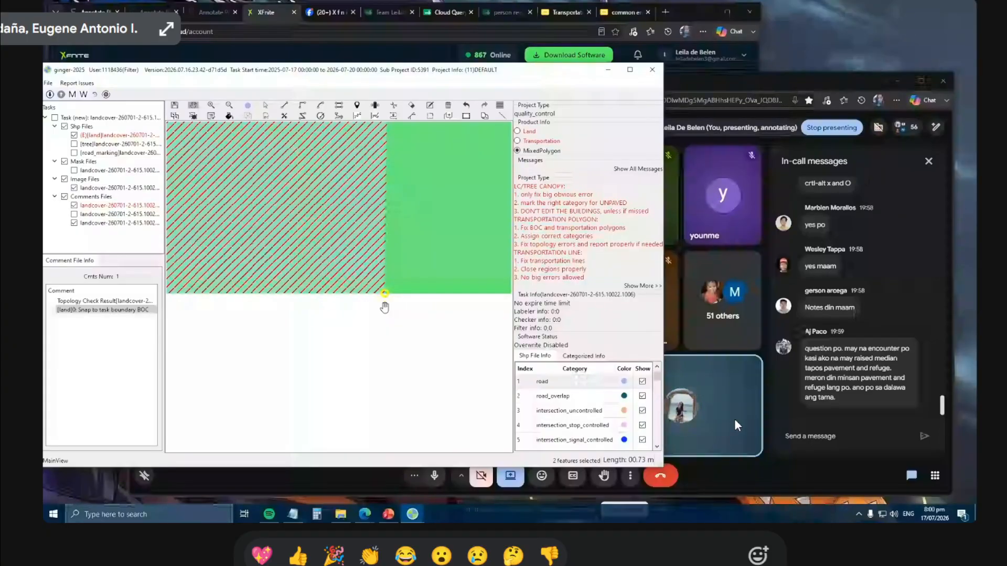
pyautogui.press('Delete')
pyautogui.scroll(-6, 390, 295)
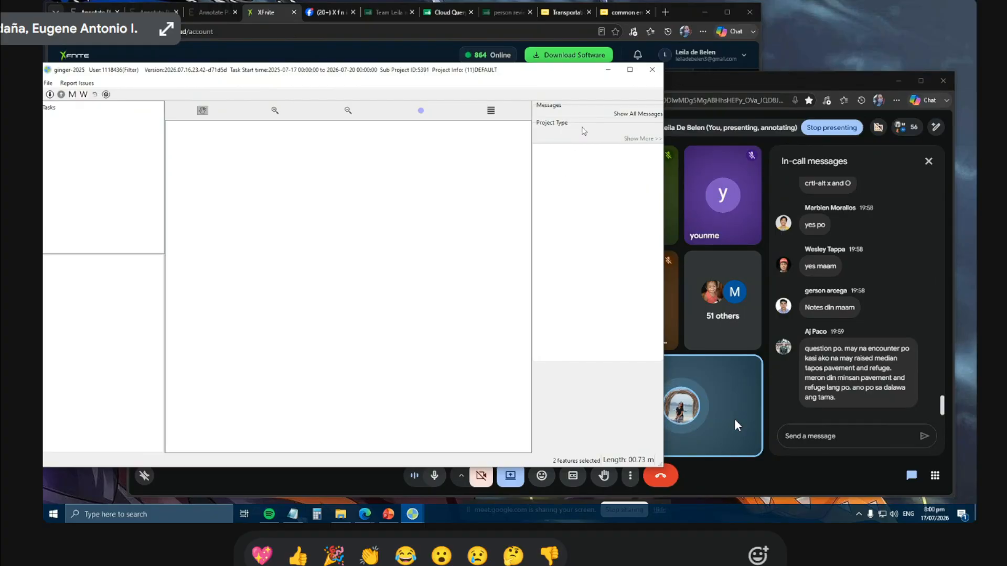
# Minimize the annotation editor and advance the common errors presentation to the slide after number 4.
pyautogui.click(628, 71)
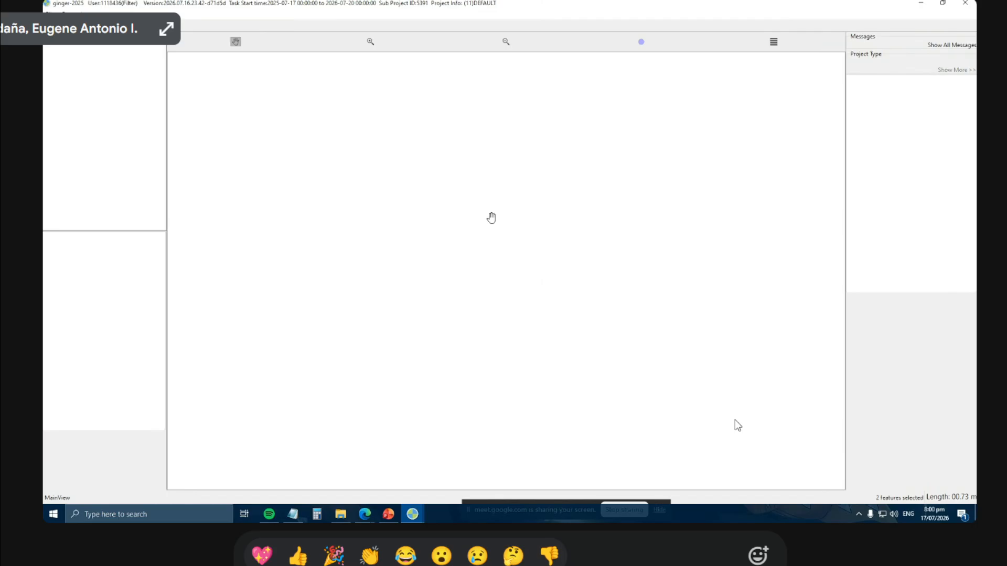
pyautogui.click(941, 6)
pyautogui.click(609, 66)
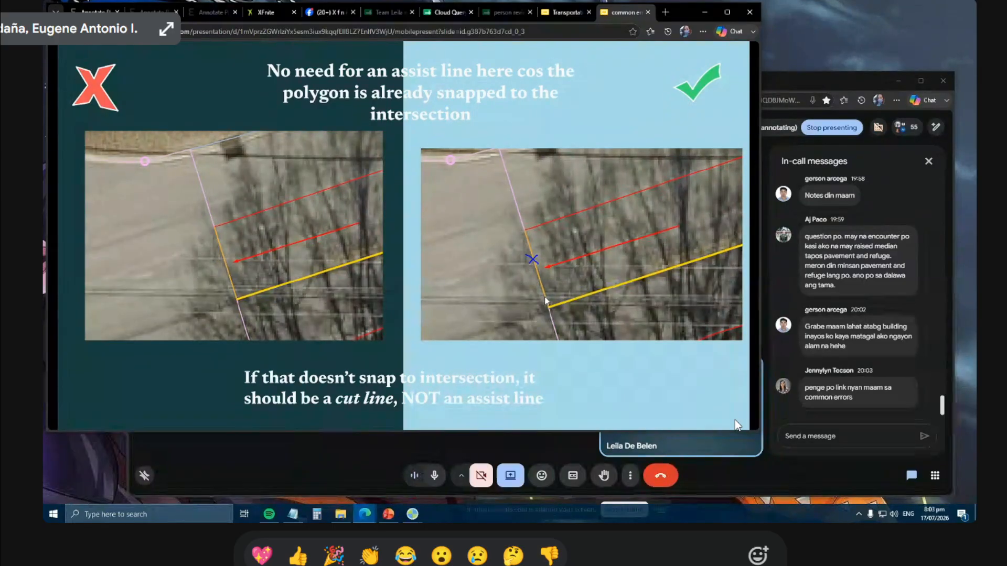
pyautogui.moveTo(119, 419)
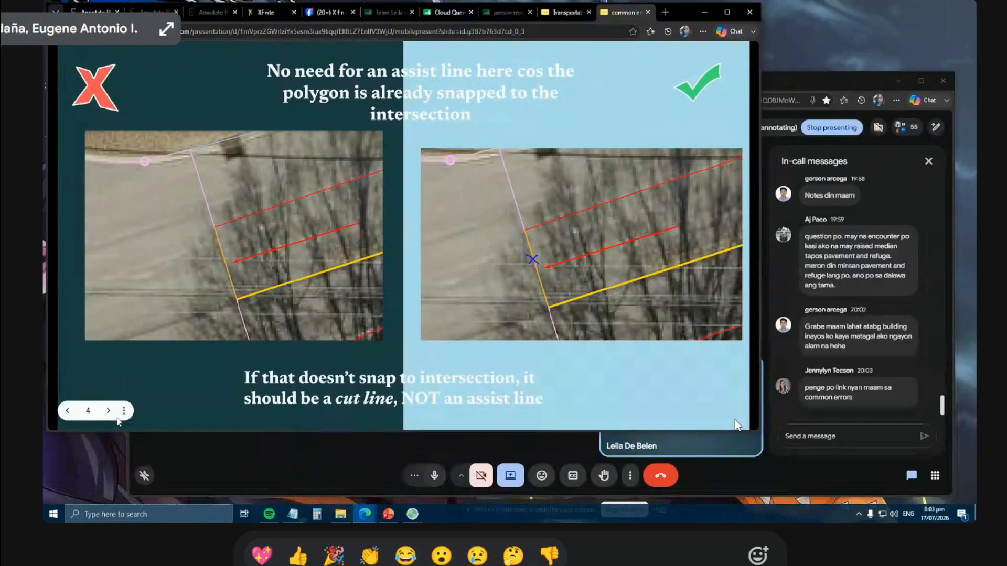
pyautogui.click(110, 412)
# Copy the common errors presentation link, send it in the meeting's in-call messages, and return to the slides.
pyautogui.click(519, 32)
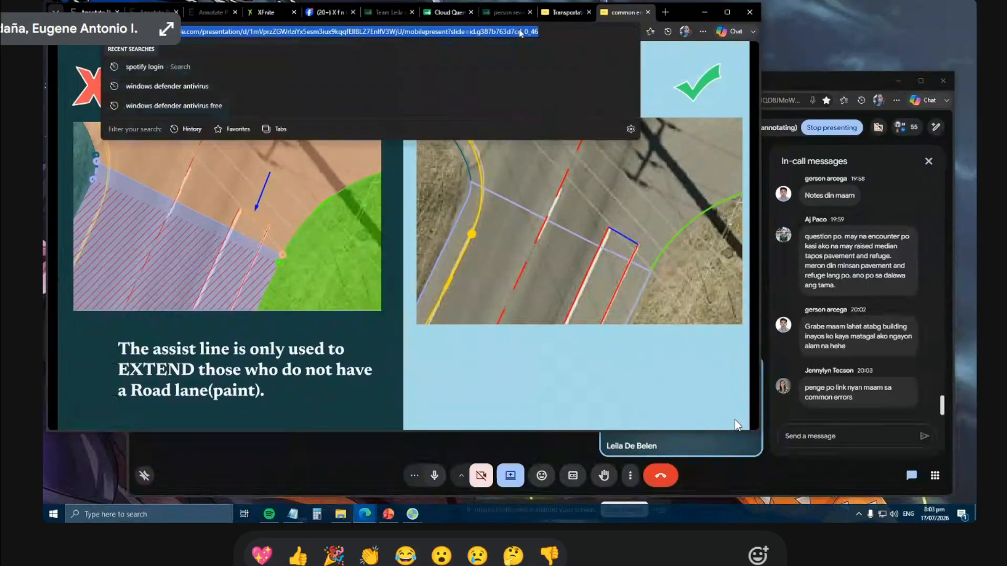
pyautogui.hotkey('ctrl', 'c')
pyautogui.click(845, 436)
pyautogui.hotkey('ctrl', 'v')
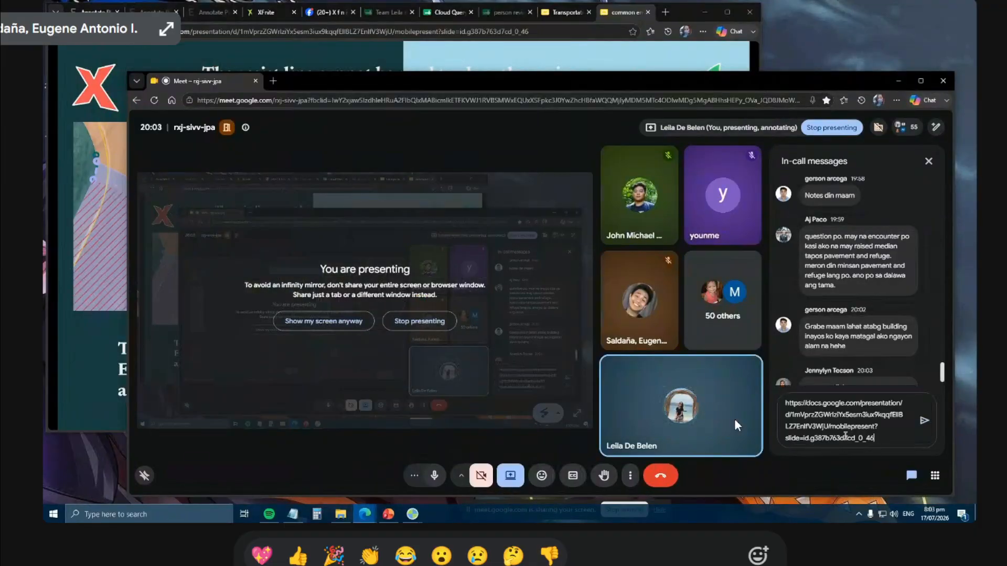
pyautogui.press('Return')
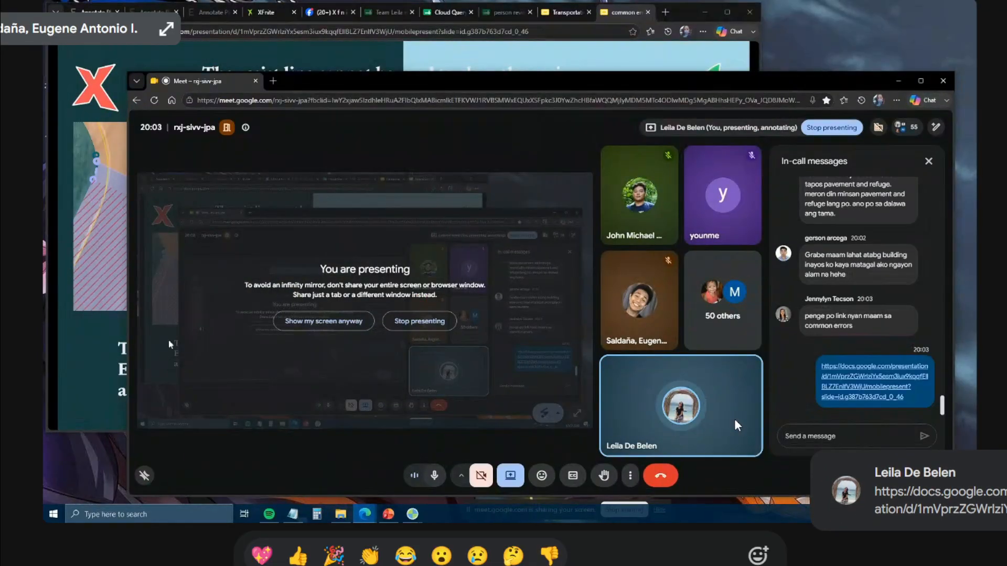
pyautogui.click(95, 373)
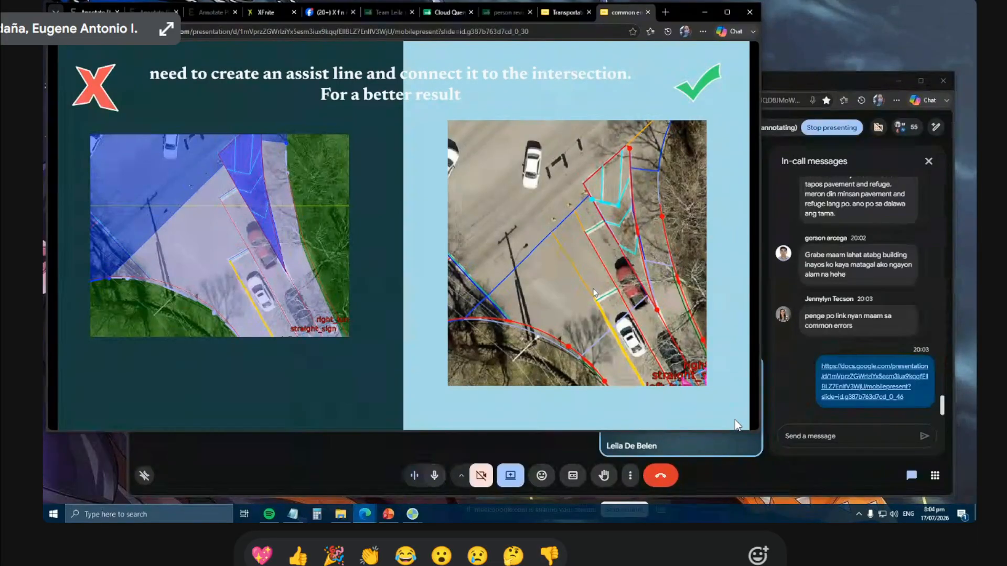
# Capture the assist-line slide and annotate its correct example with arrows at two lane lines and a cross over the white car.
pyautogui.press('Print')
pyautogui.moveTo(51, 76); pyautogui.dragTo(749, 428)
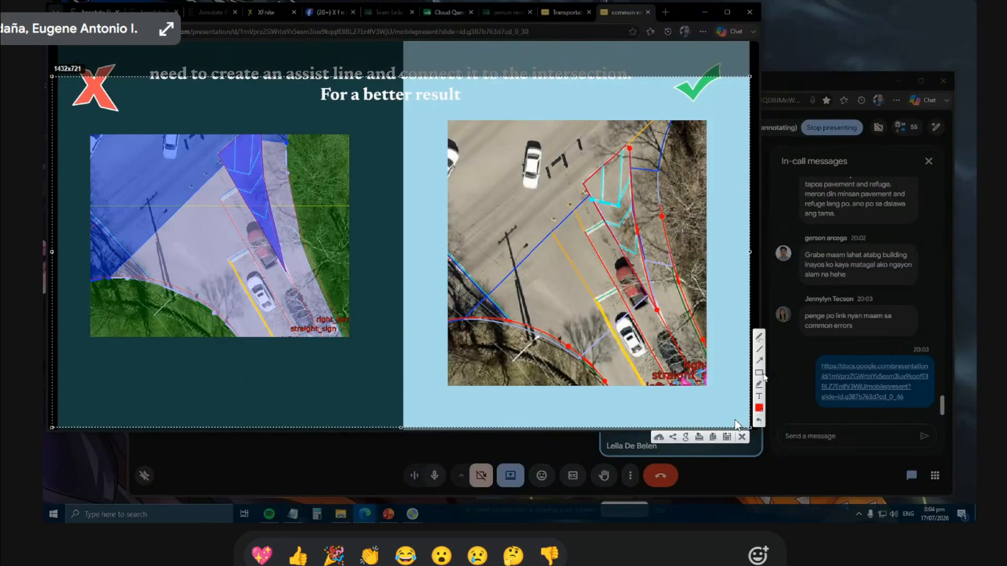
pyautogui.click(759, 338)
pyautogui.moveTo(580, 306); pyautogui.dragTo(602, 302)
pyautogui.hotkey('ctrl', 'z')
pyautogui.click(759, 362)
pyautogui.moveTo(571, 323); pyautogui.dragTo(591, 300)
pyautogui.moveTo(577, 243); pyautogui.dragTo(585, 236)
pyautogui.moveTo(517, 155); pyautogui.dragTo(540, 195)
pyautogui.moveTo(545, 152); pyautogui.dragTo(518, 187)
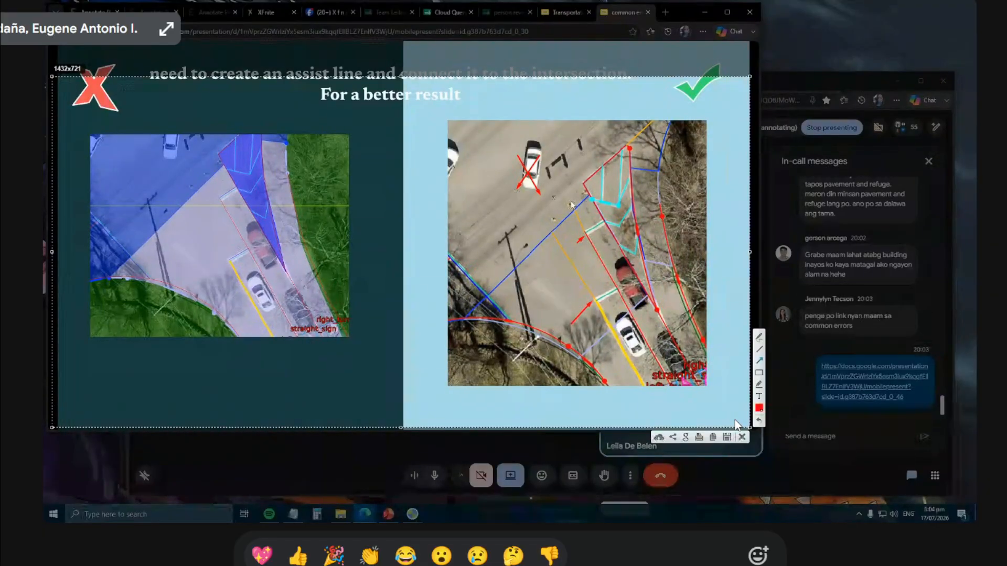
# Add short freehand marks beside the assist lines in the correct example and close the screen capture.
pyautogui.click(756, 340)
pyautogui.moveTo(581, 261); pyautogui.dragTo(580, 263)
pyautogui.moveTo(583, 217); pyautogui.dragTo(581, 217)
pyautogui.click(739, 439)
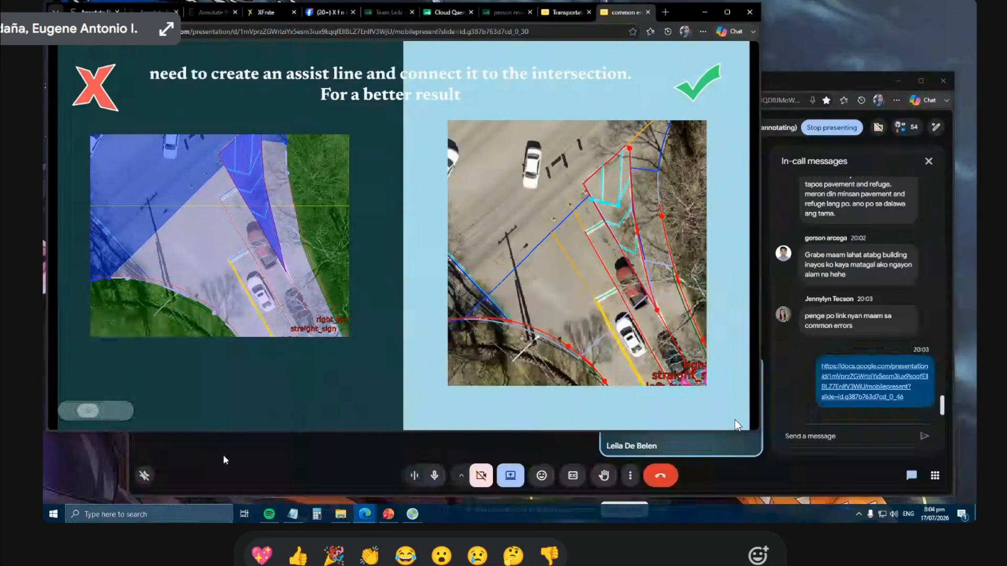
pyautogui.click(124, 411)
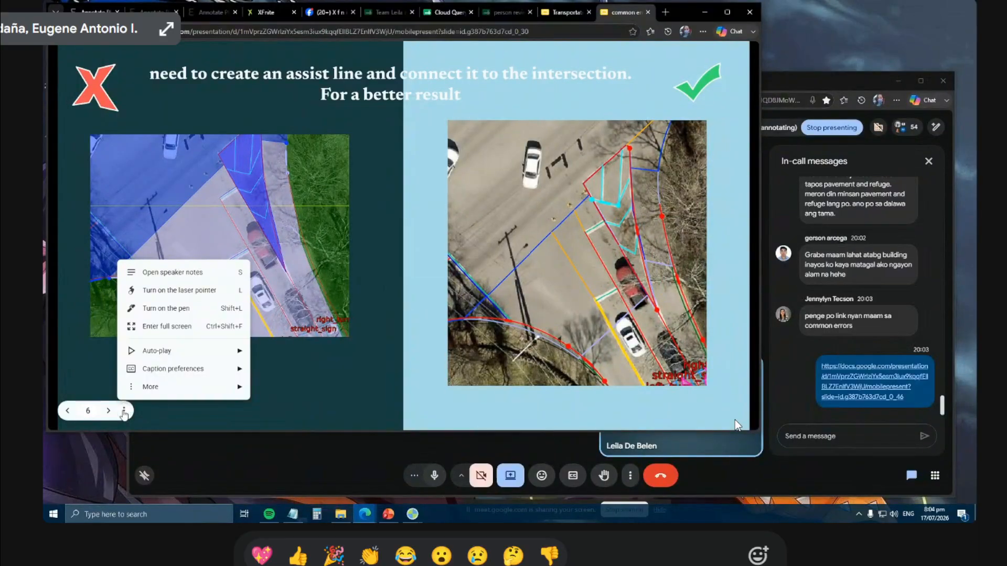
pyautogui.click(317, 403)
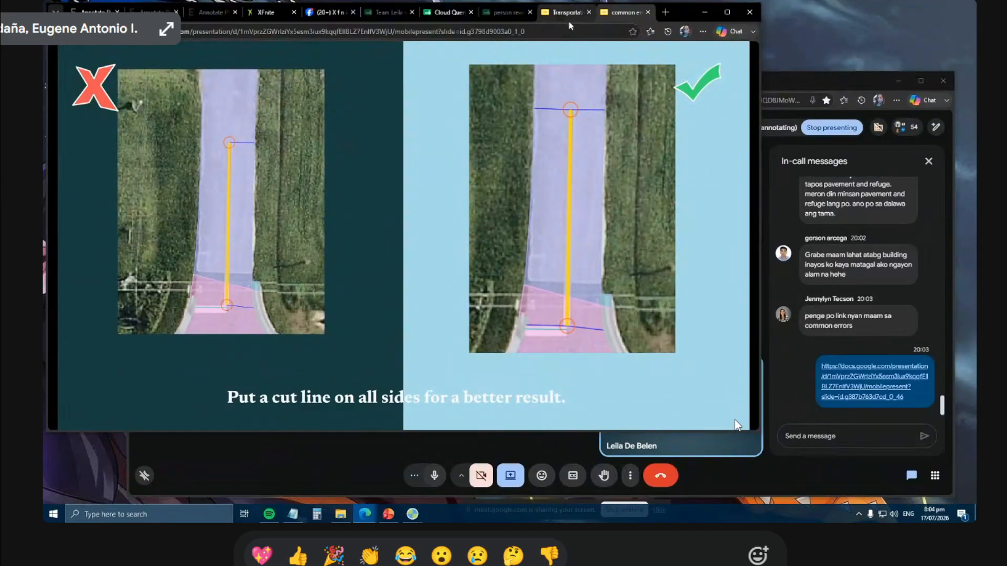
# Capture the cut-line slide, mark the upper cut line with arrows and a line extending the yellow centre line, and close the capture.
pyautogui.press('super+shift+s')
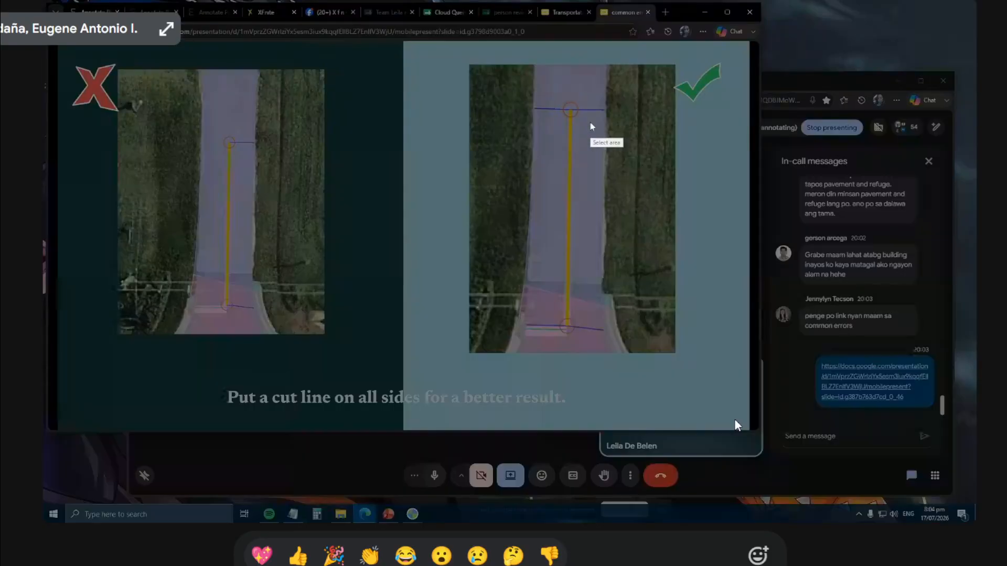
pyautogui.moveTo(155, 48); pyautogui.dragTo(699, 405)
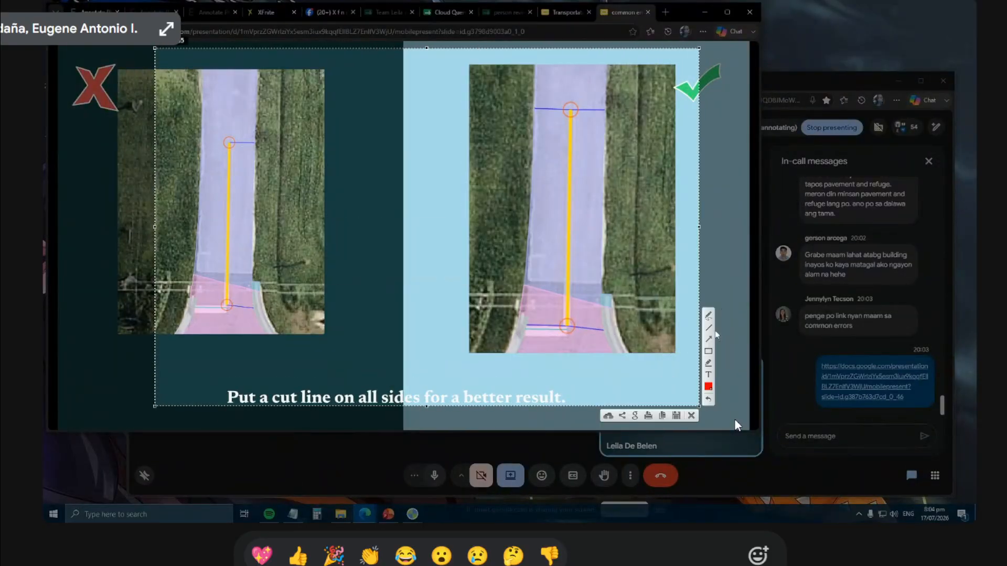
pyautogui.click(709, 339)
pyautogui.moveTo(634, 153); pyautogui.dragTo(593, 120)
pyautogui.moveTo(532, 130); pyautogui.dragTo(550, 119)
pyautogui.click(709, 326)
pyautogui.moveTo(570, 97); pyautogui.dragTo(572, 25)
pyautogui.click(692, 416)
pyautogui.press('Right')
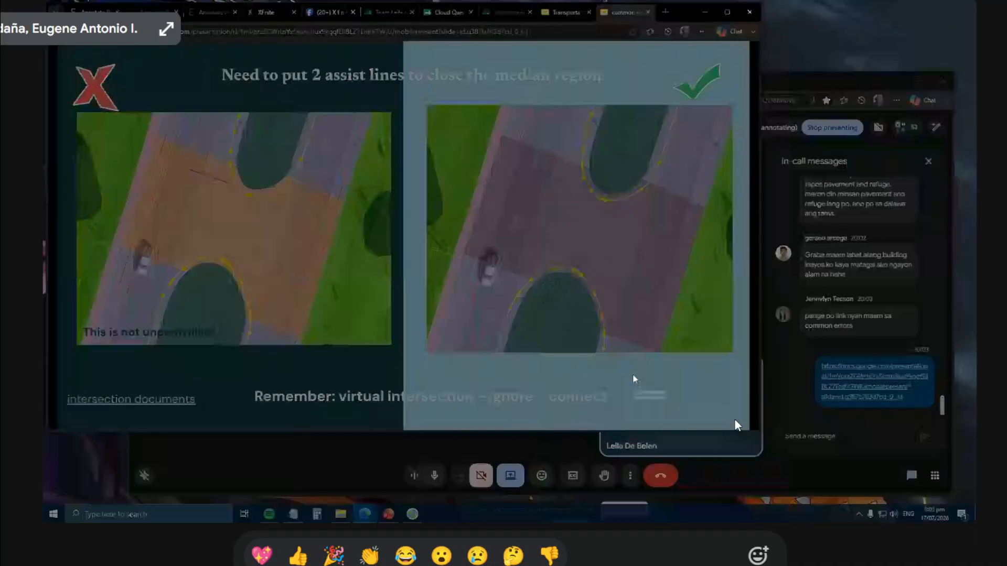
# Capture the median-region slide, trace the two assist lines joining the medians in freehand, and close the capture.
pyautogui.moveTo(170, 84)
pyautogui.mouseDown()
pyautogui.moveTo(467, 233)
pyautogui.moveTo(754, 416)
pyautogui.mouseUp()
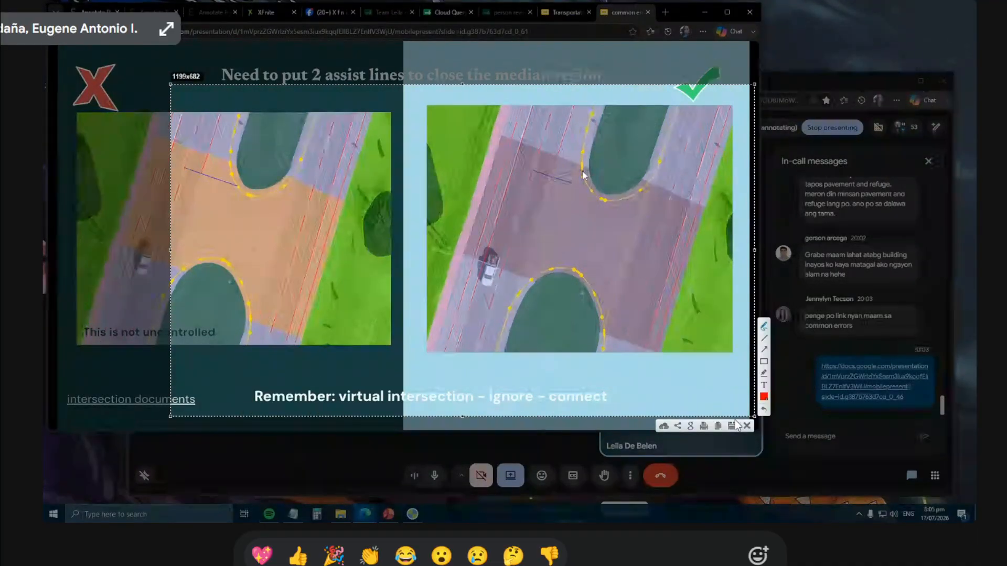
pyautogui.click(734, 424)
pyautogui.moveTo(554, 248); pyautogui.dragTo(542, 280)
pyautogui.moveTo(650, 182); pyautogui.dragTo(602, 344)
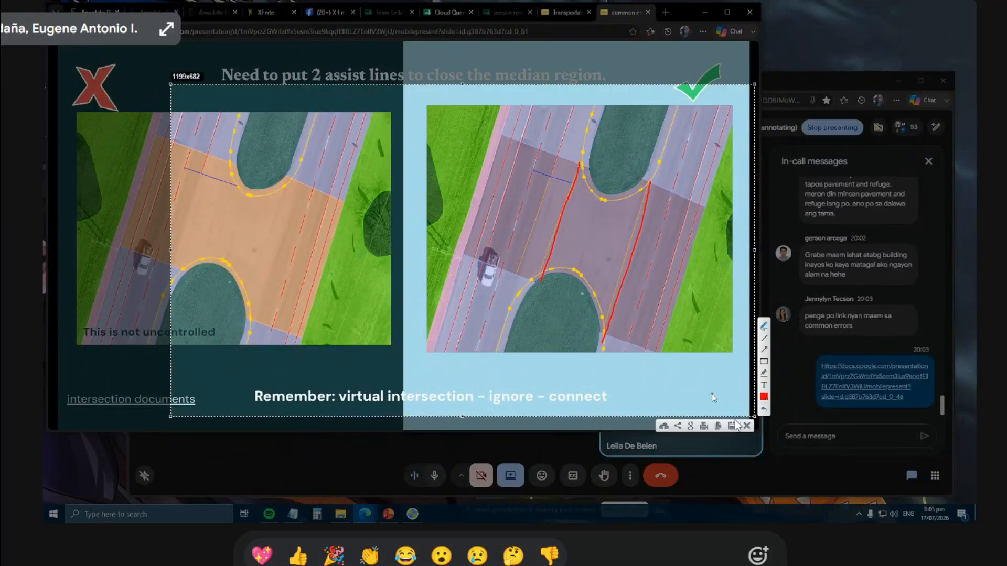
pyautogui.click(745, 426)
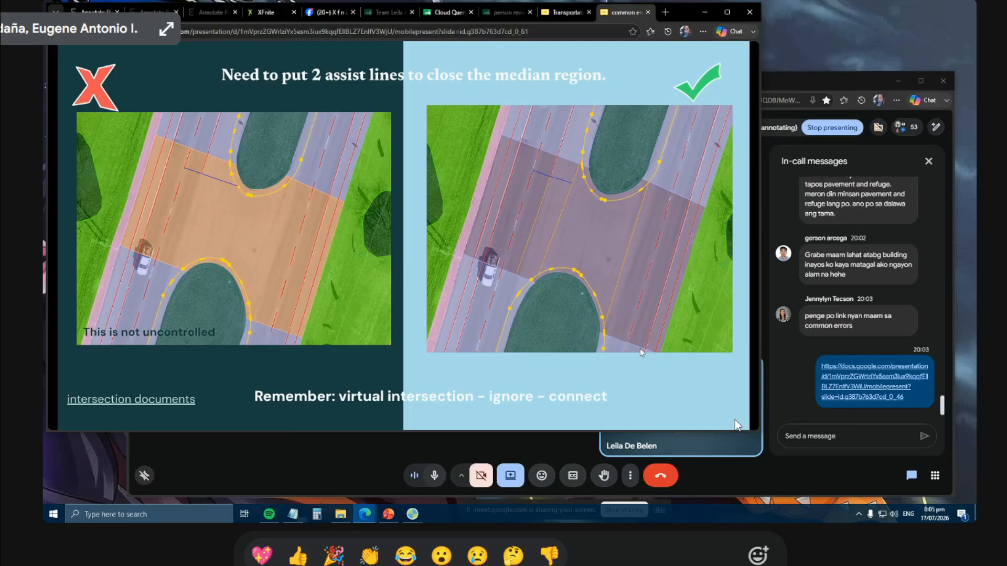
# Compare the slide on connecting medians in virtual intersections with the slide on common road intersections.
pyautogui.press('Right')
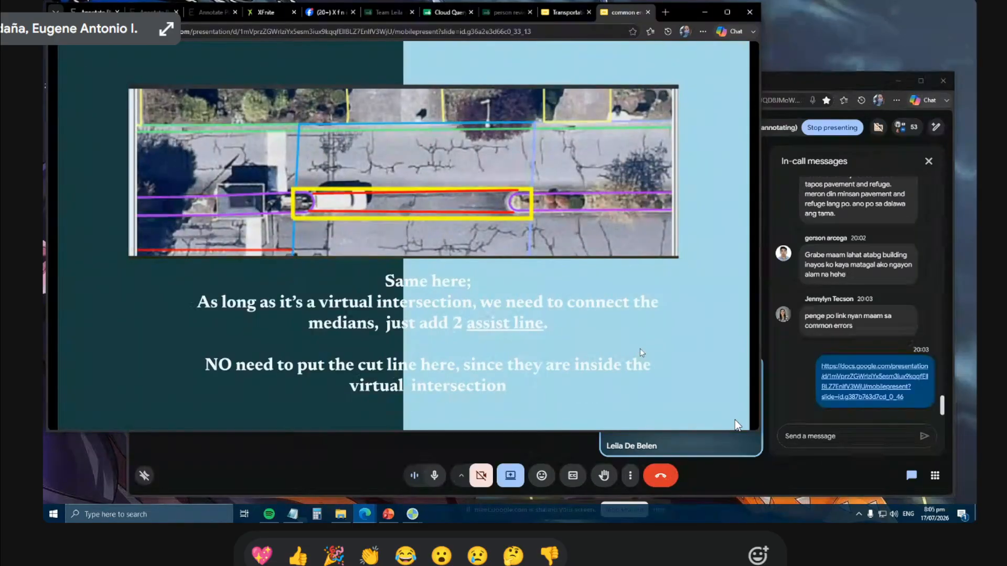
pyautogui.press('Left')
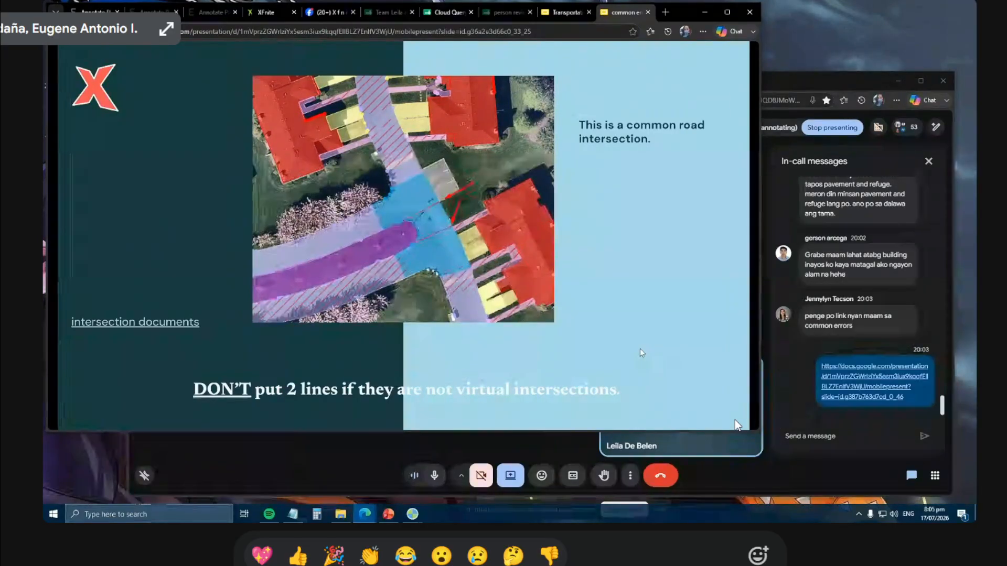
pyautogui.press('Right')
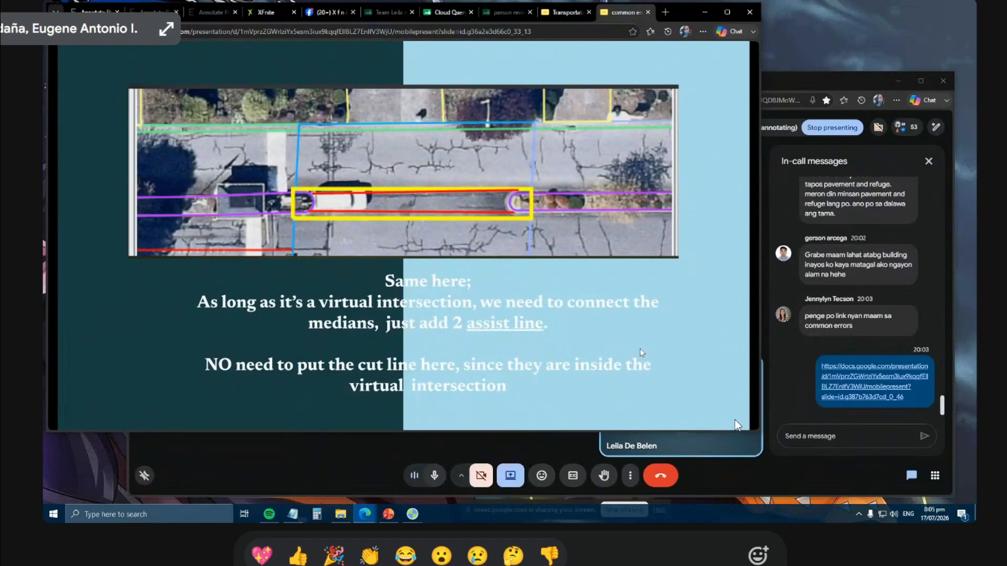
# Close the capture of the assist-line slide and review the slides on missed cut lines and on extending changed lines with assist lines.
pyautogui.press('Left')
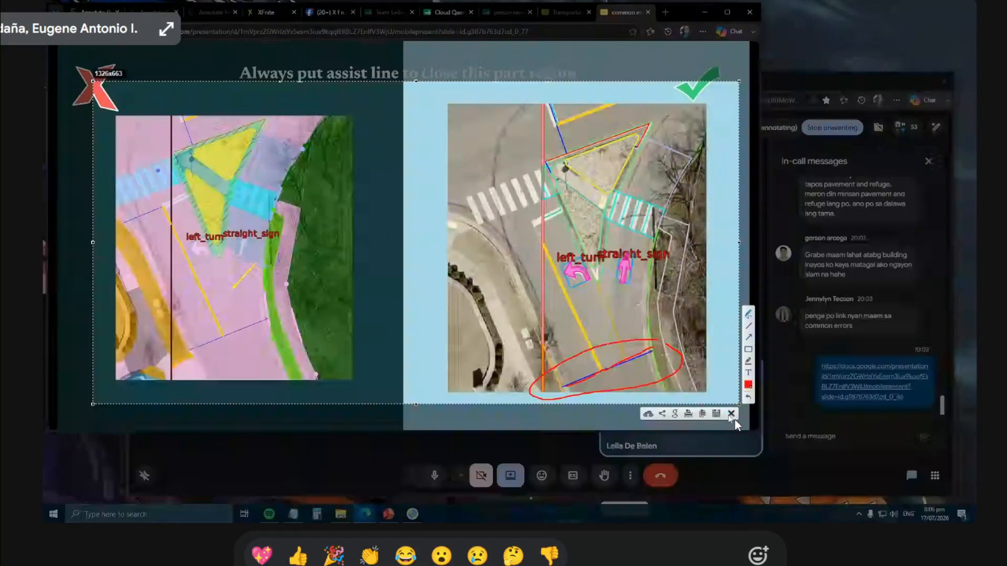
pyautogui.click(731, 415)
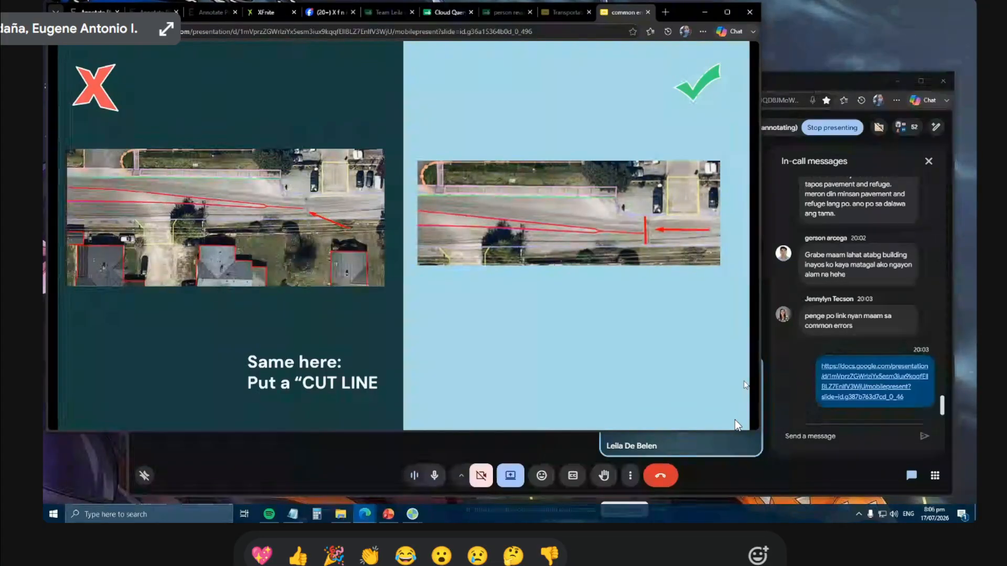
pyautogui.press('Right')
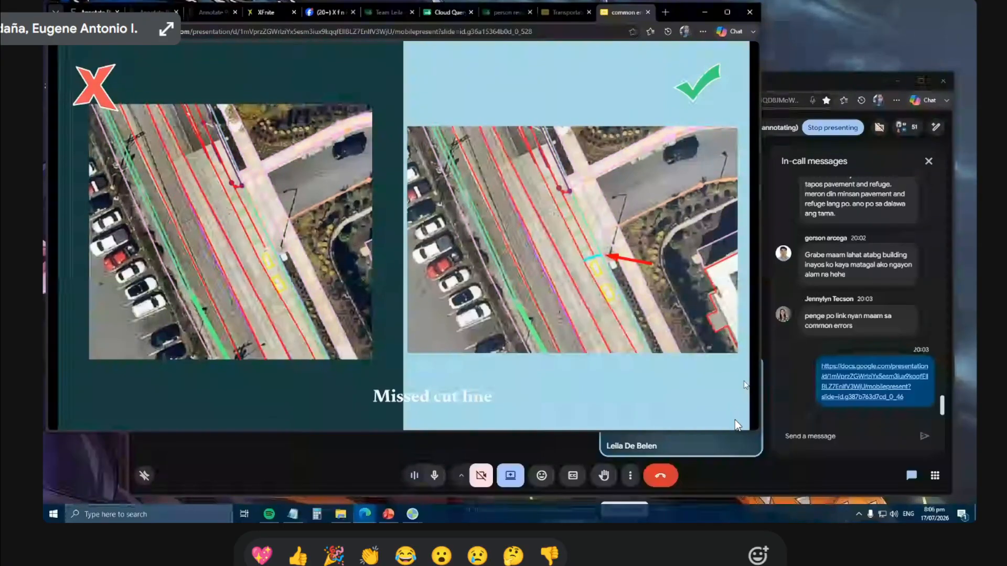
pyautogui.press('Right')
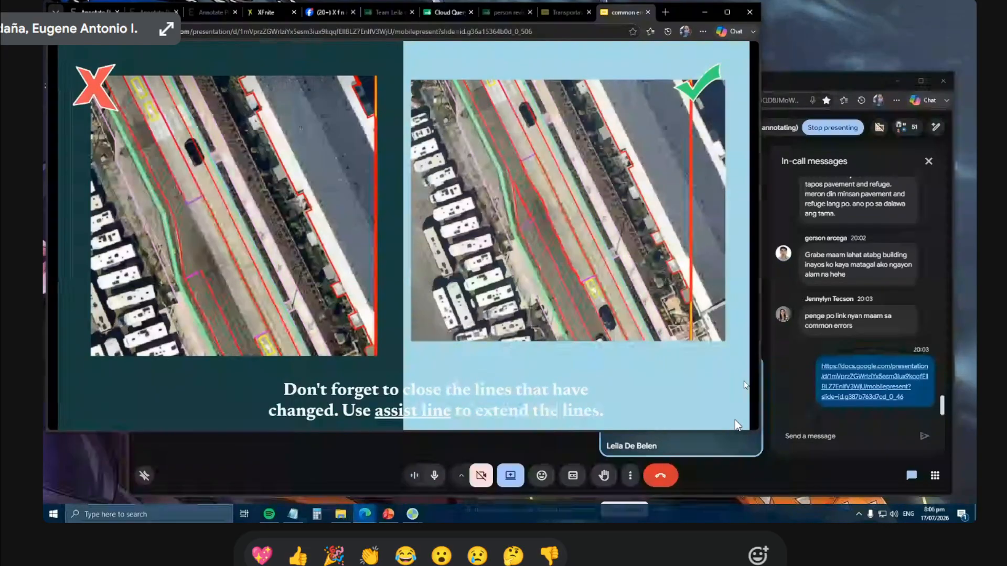
pyautogui.press('Right')
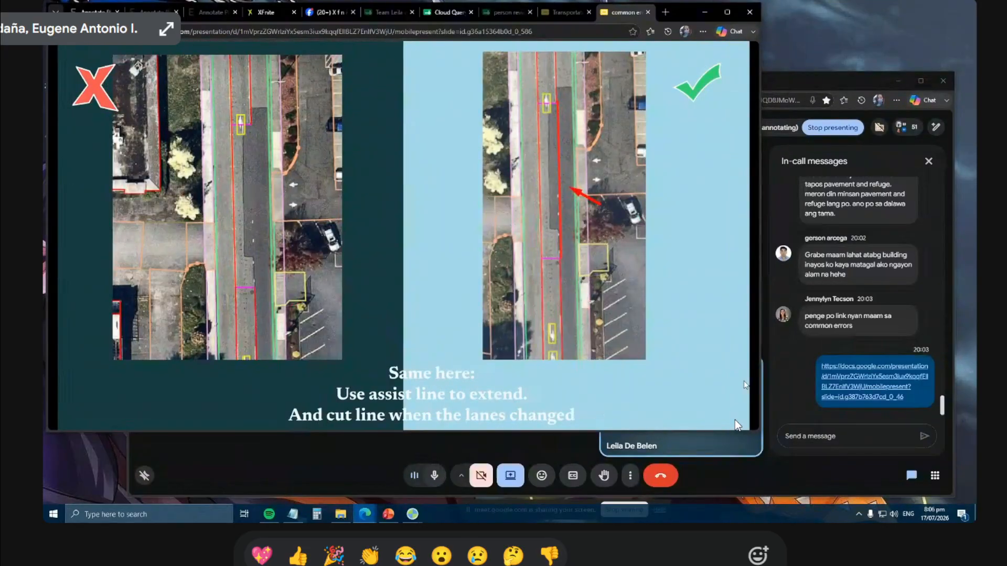
pyautogui.press('Right')
# Capture the slide on changed lanes and draw arrows at the upper and lower cut lines in the incorrect example.
pyautogui.press('super+shift+s')
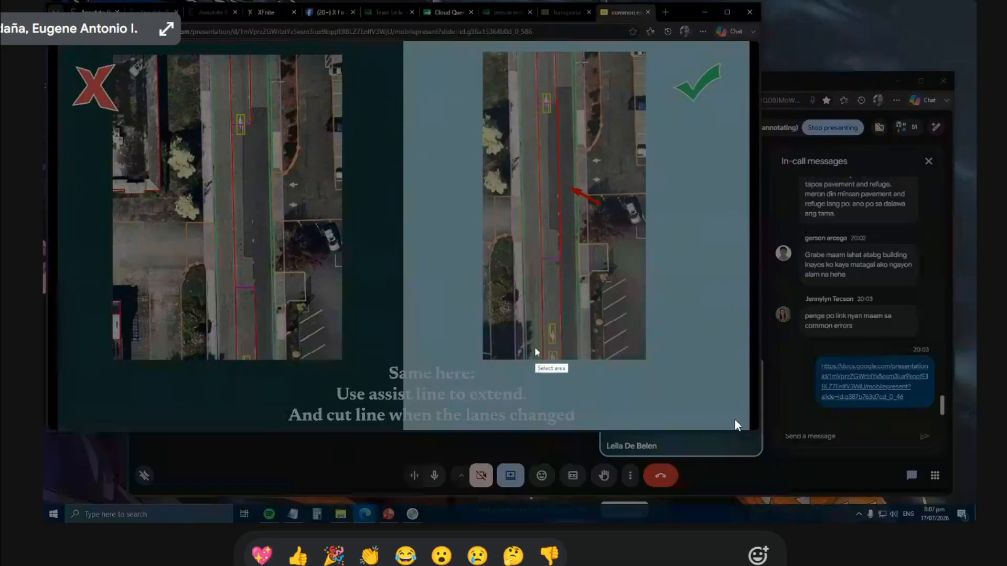
pyautogui.moveTo(101, 45); pyautogui.dragTo(585, 386)
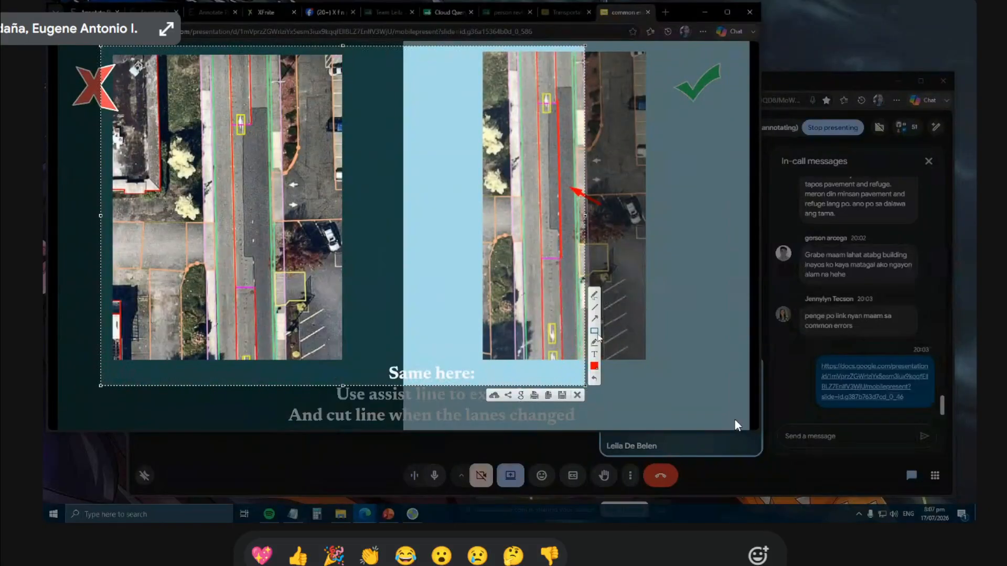
pyautogui.click(595, 319)
pyautogui.moveTo(282, 98); pyautogui.dragTo(266, 117)
pyautogui.moveTo(299, 297); pyautogui.dragTo(265, 298)
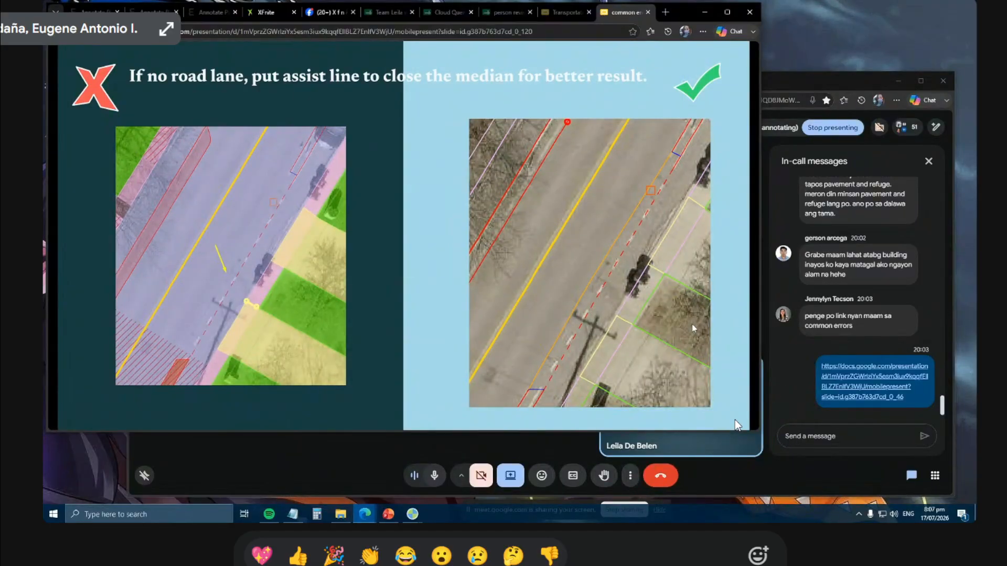
# Capture the slide on AI-made cut lines, circle the angled cut lines in both images in freehand, and close the capture.
pyautogui.press('Right')
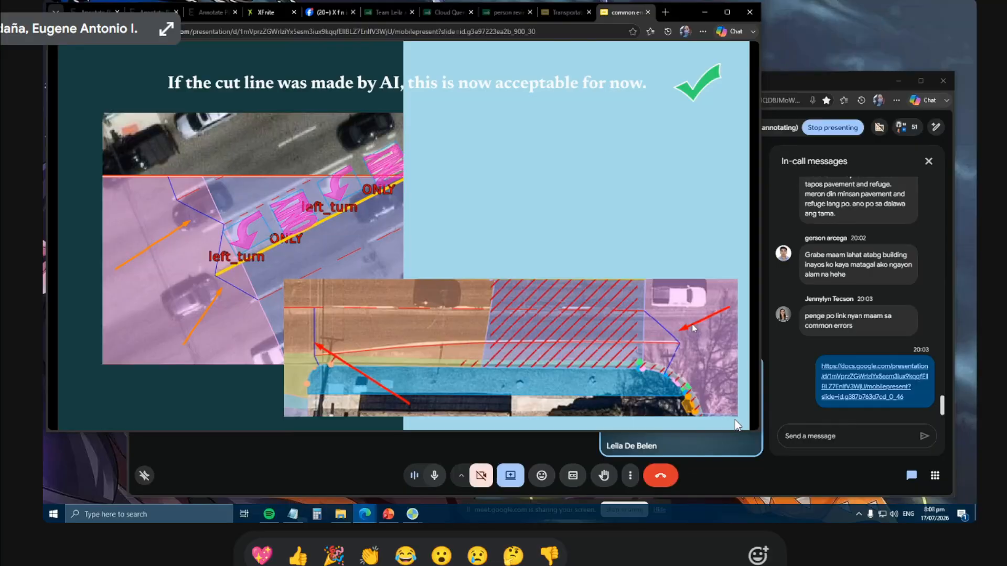
pyautogui.press('super+shift+s')
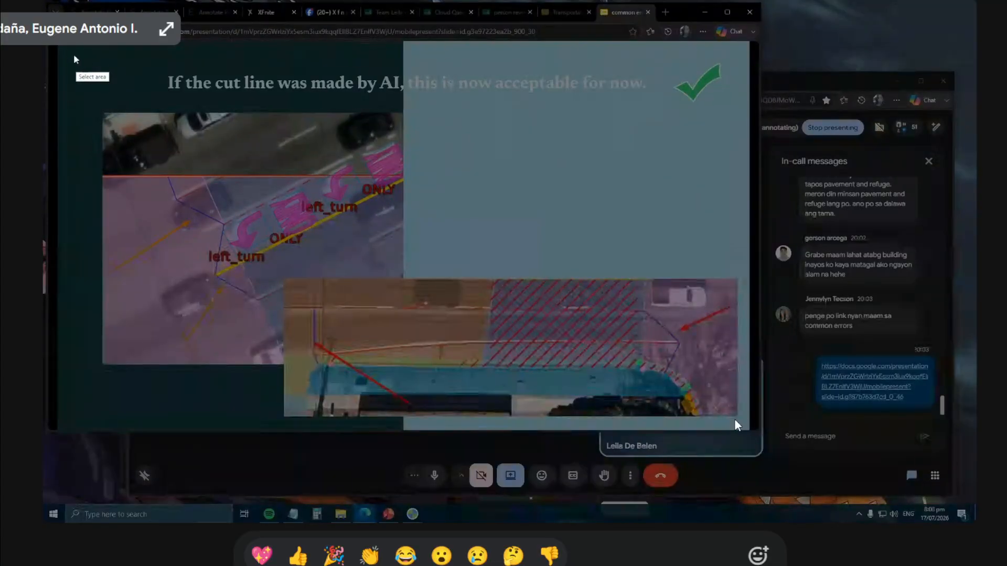
pyautogui.moveTo(66, 41)
pyautogui.mouseDown()
pyautogui.moveTo(734, 419)
pyautogui.moveTo(771, 464)
pyautogui.mouseUp()
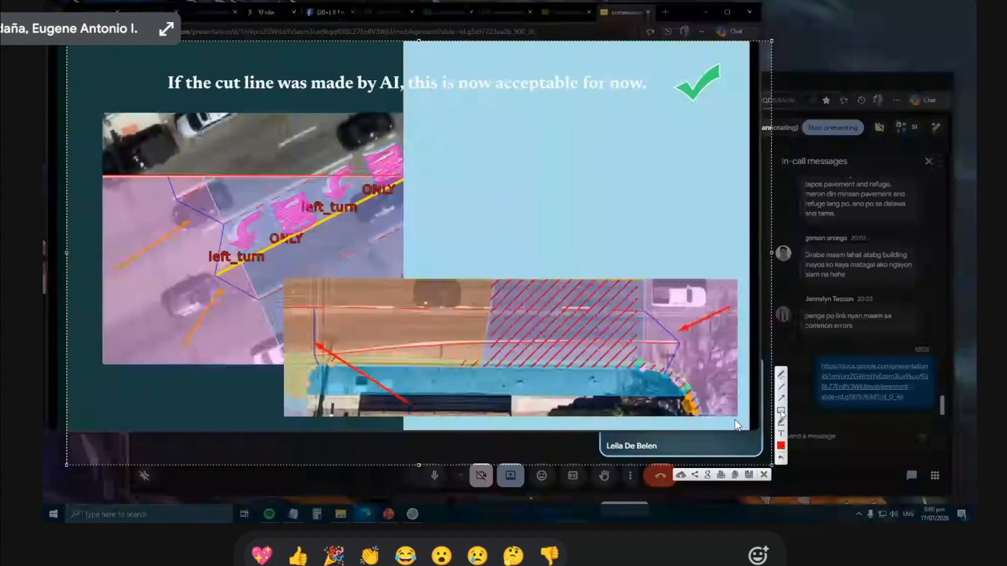
pyautogui.click(781, 375)
pyautogui.moveTo(652, 295)
pyautogui.mouseDown()
pyautogui.moveTo(630, 323)
pyautogui.moveTo(663, 295)
pyautogui.mouseUp()
pyautogui.moveTo(197, 152)
pyautogui.mouseDown()
pyautogui.moveTo(143, 217)
pyautogui.moveTo(240, 201)
pyautogui.moveTo(221, 168)
pyautogui.mouseUp()
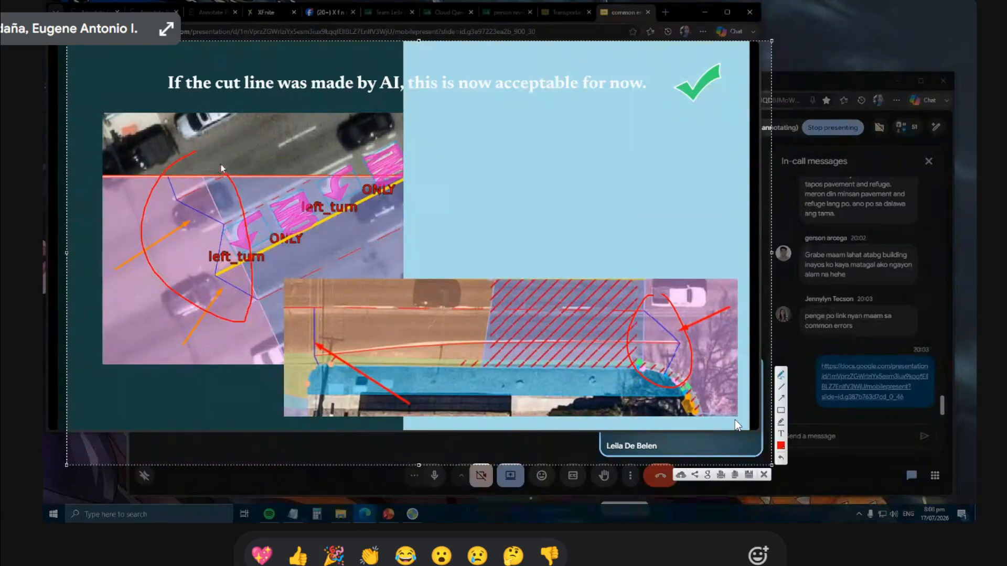
pyautogui.click(764, 475)
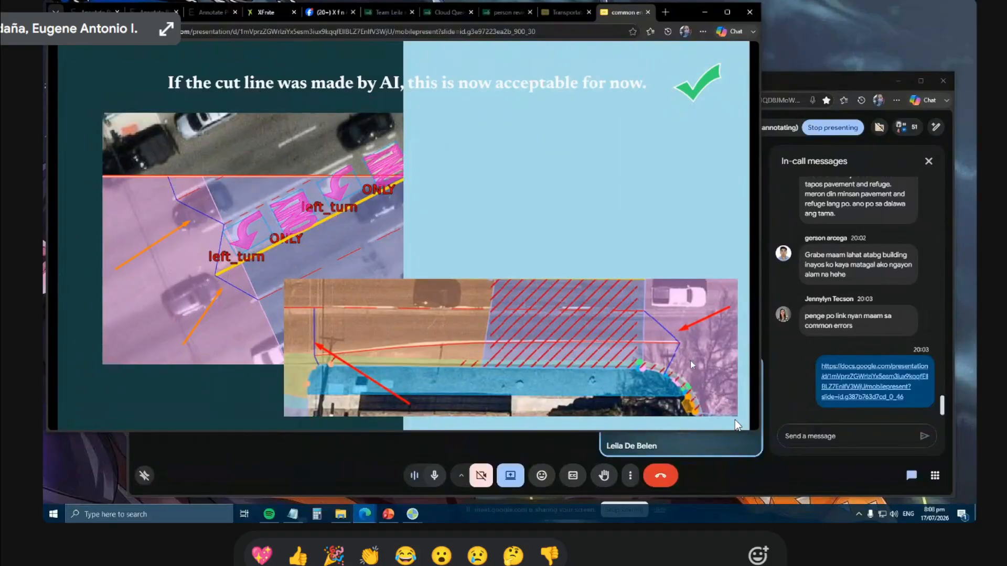
# Review the slides on extending with assist lines, traffic sign direction and missed traffic signs, ending on the wrongly marked median.
pyautogui.moveTo(112, 413)
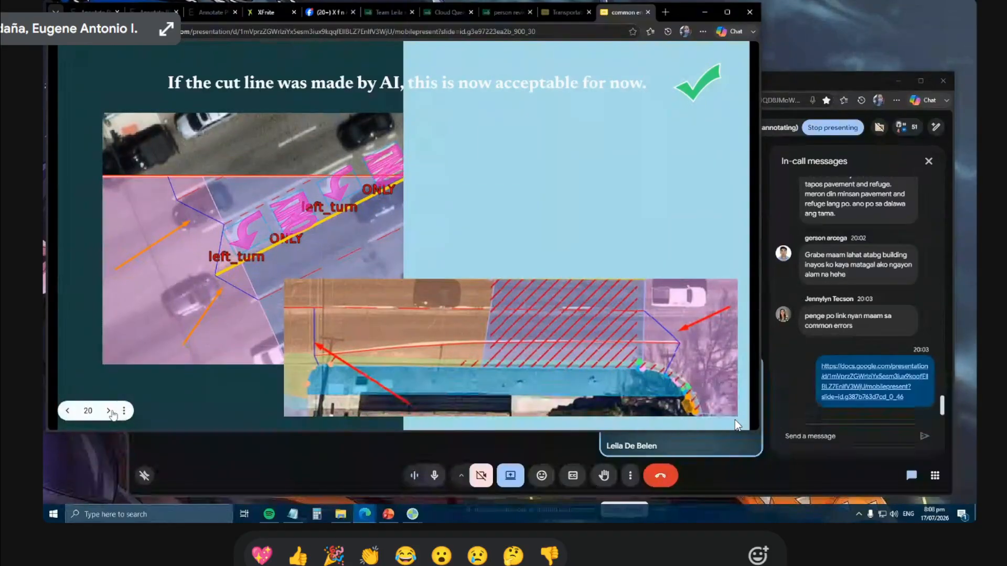
pyautogui.click(110, 412)
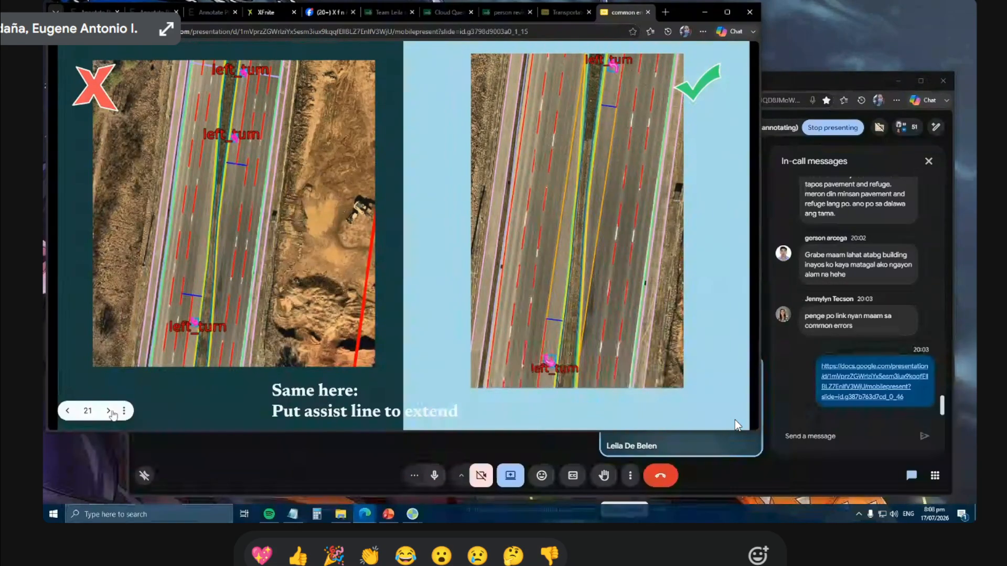
pyautogui.click(111, 413)
pyautogui.press('Left')
pyautogui.click(111, 412)
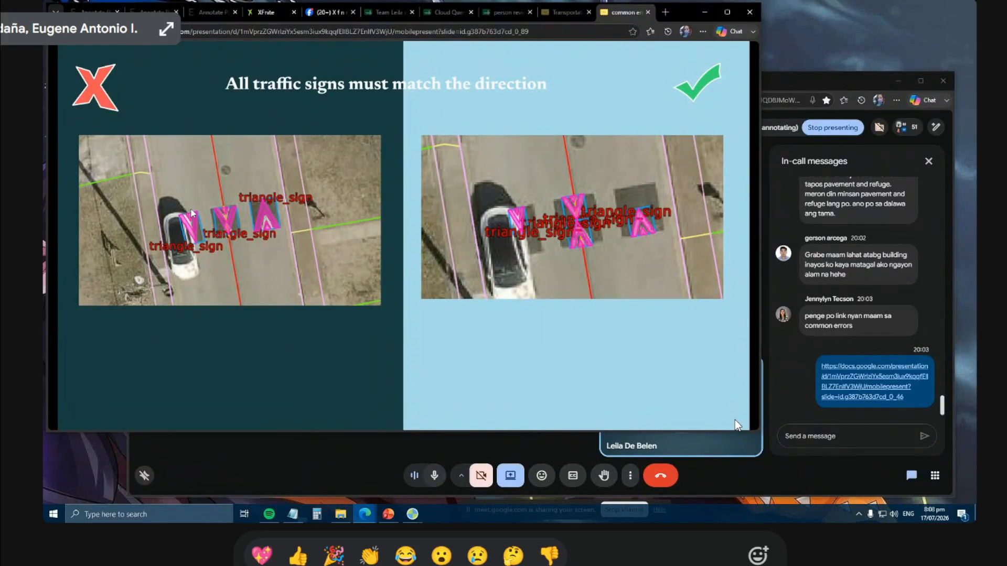
pyautogui.click(682, 287)
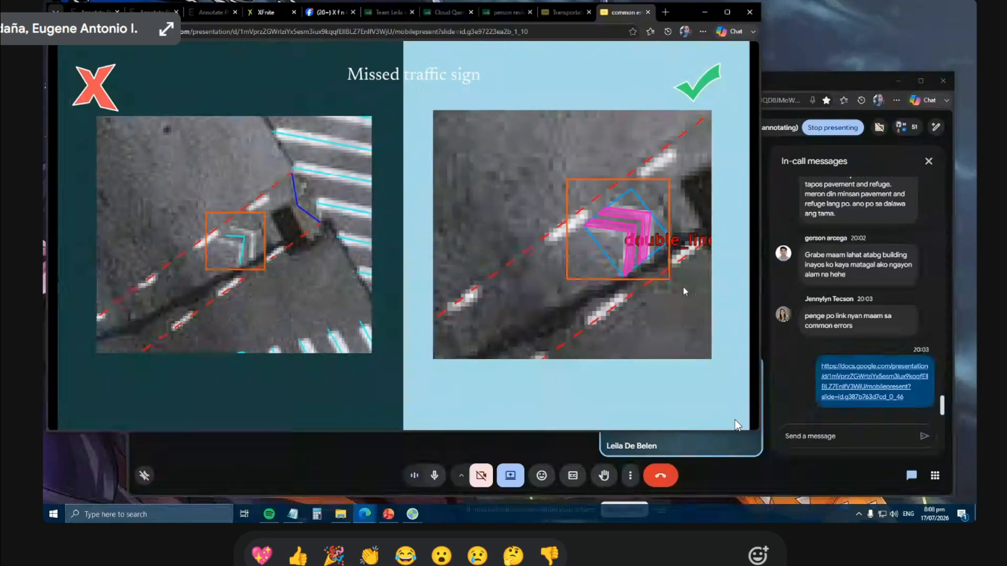
pyautogui.click(683, 287)
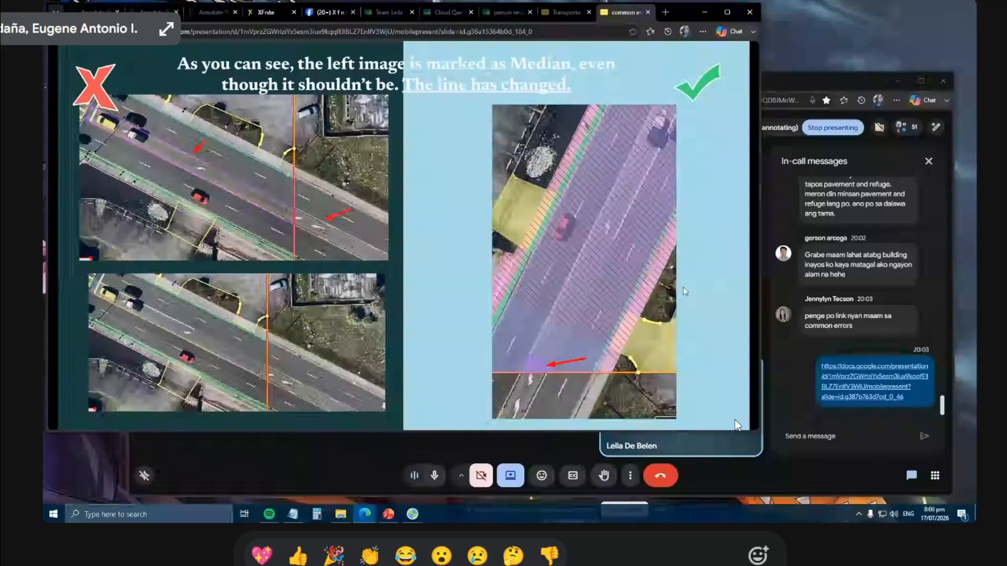
# Capture the slide on the wrongly marked median and choose the Arrow tool for annotating it.
pyautogui.press('super+shift+s')
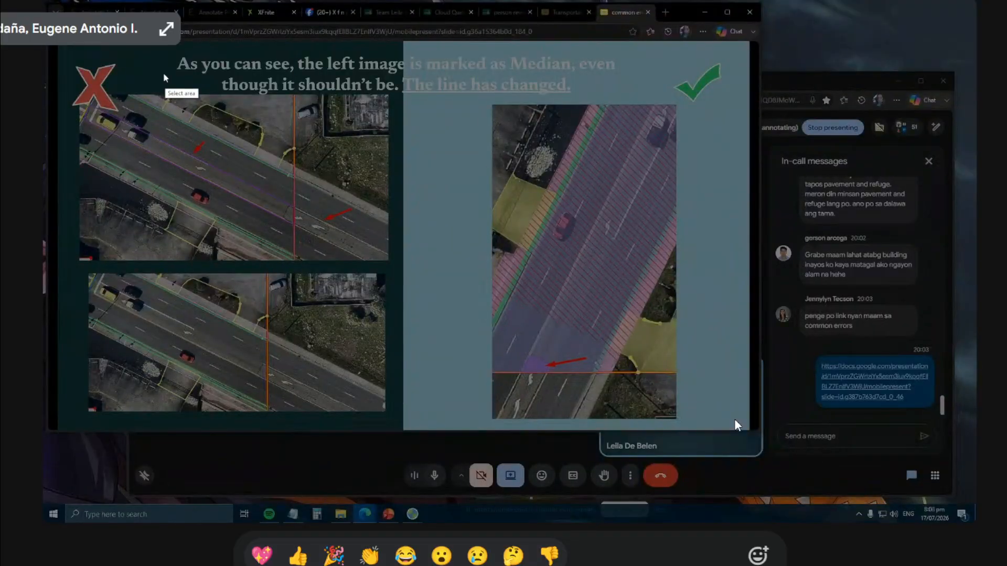
pyautogui.moveTo(57, 35)
pyautogui.mouseDown()
pyautogui.moveTo(716, 422)
pyautogui.moveTo(750, 460)
pyautogui.mouseUp()
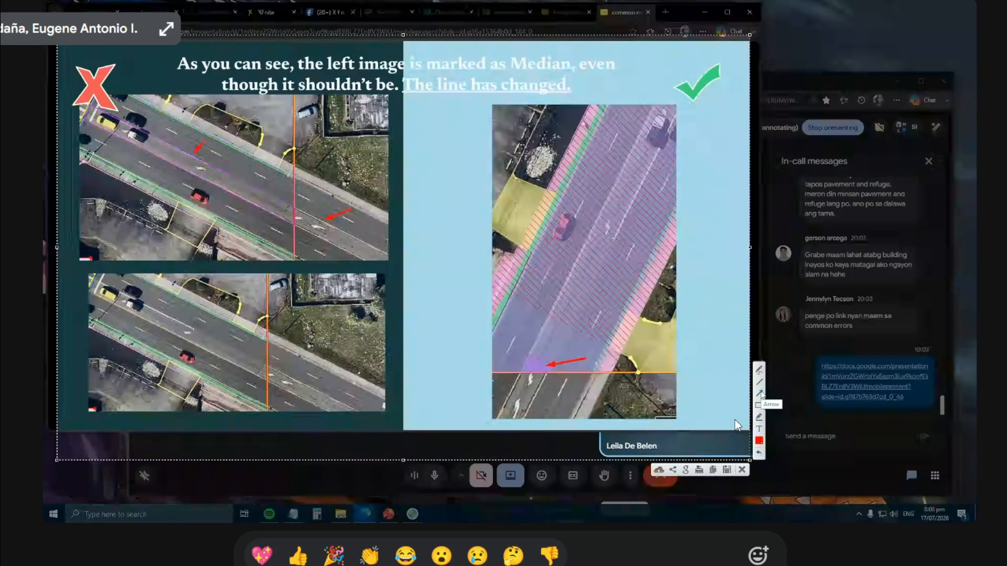
pyautogui.click(763, 397)
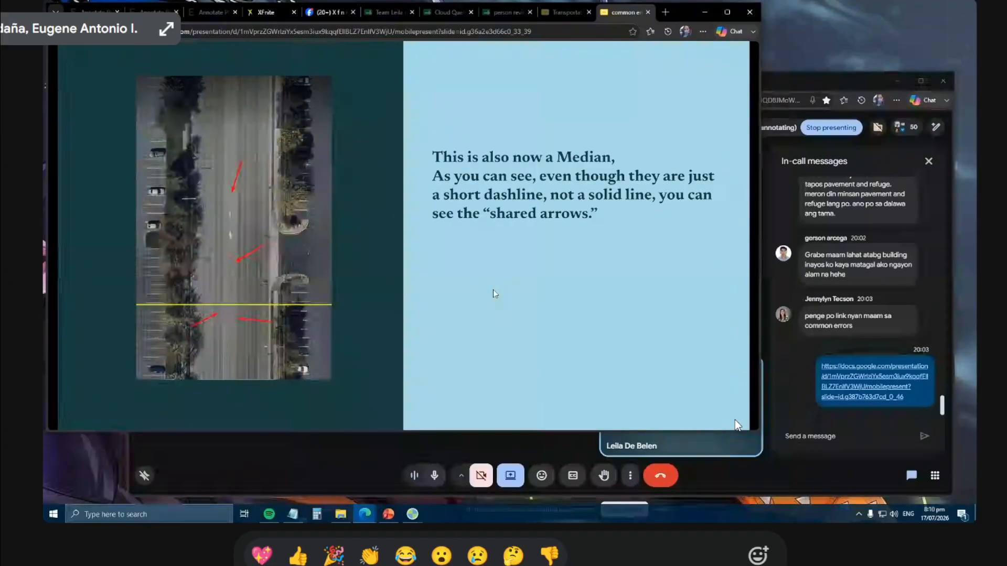
# Capture the shared-arrows median slide, mark the arrows and trace both median lines in freehand, and close the capture.
pyautogui.press('Print')
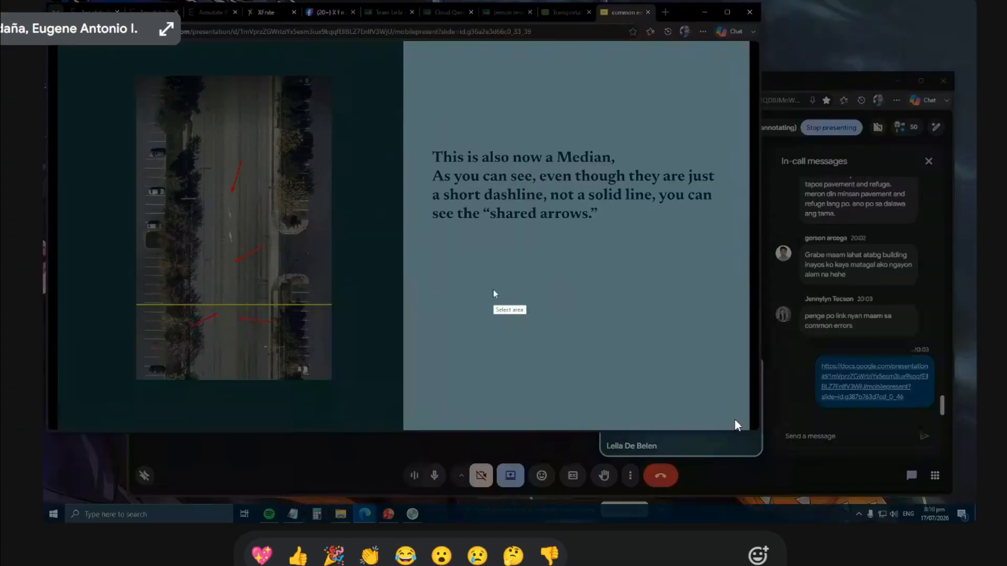
pyautogui.moveTo(86, 31); pyautogui.dragTo(707, 422)
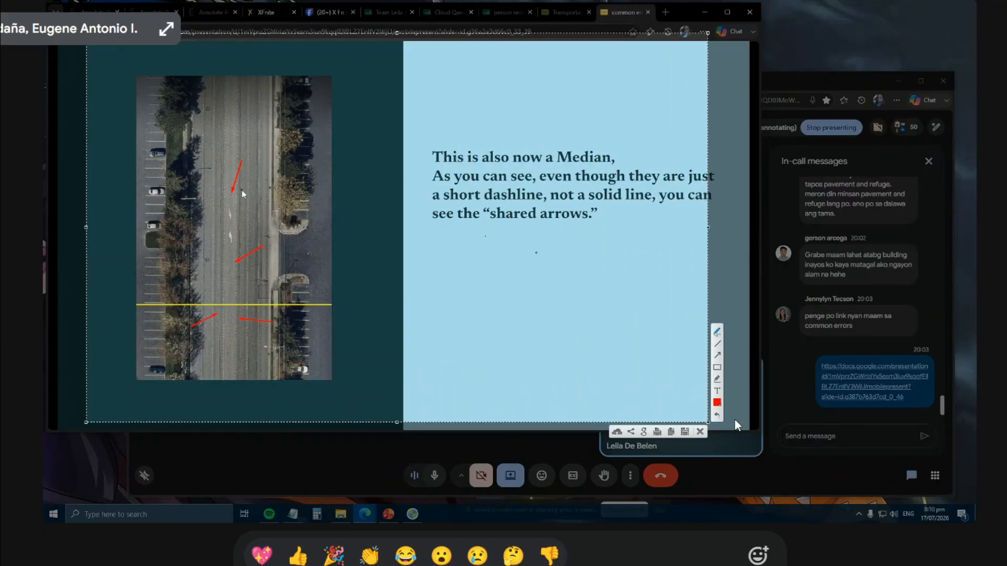
pyautogui.moveTo(236, 205); pyautogui.dragTo(230, 211)
pyautogui.moveTo(234, 248); pyautogui.dragTo(242, 207)
pyautogui.moveTo(234, 74); pyautogui.dragTo(234, 377)
pyautogui.moveTo(222, 74); pyautogui.dragTo(221, 385)
pyautogui.click(700, 431)
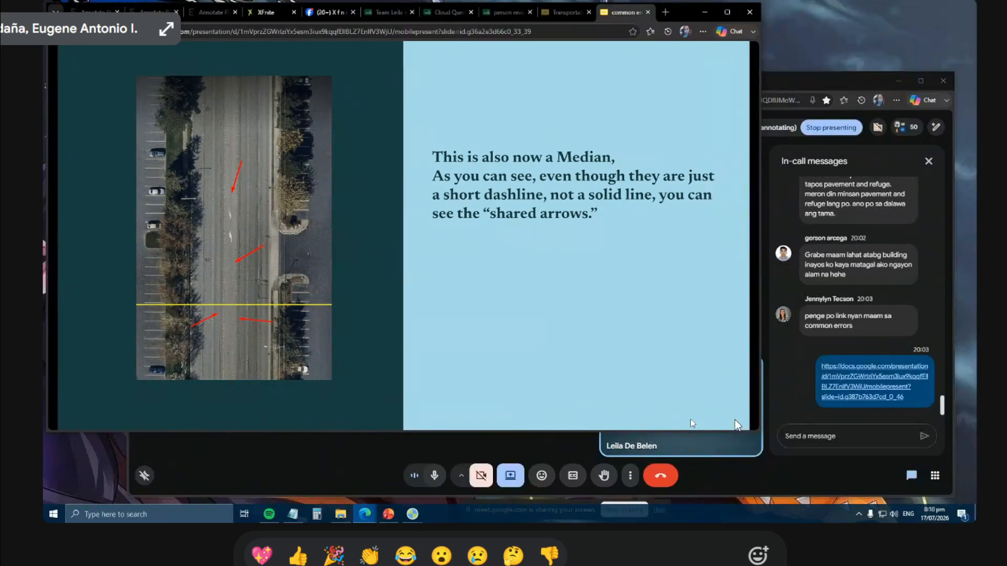
# Capture the road-only slide about driveways, draw arrows along its road lines and across the hatched area, and close the capture.
pyautogui.click(690, 419)
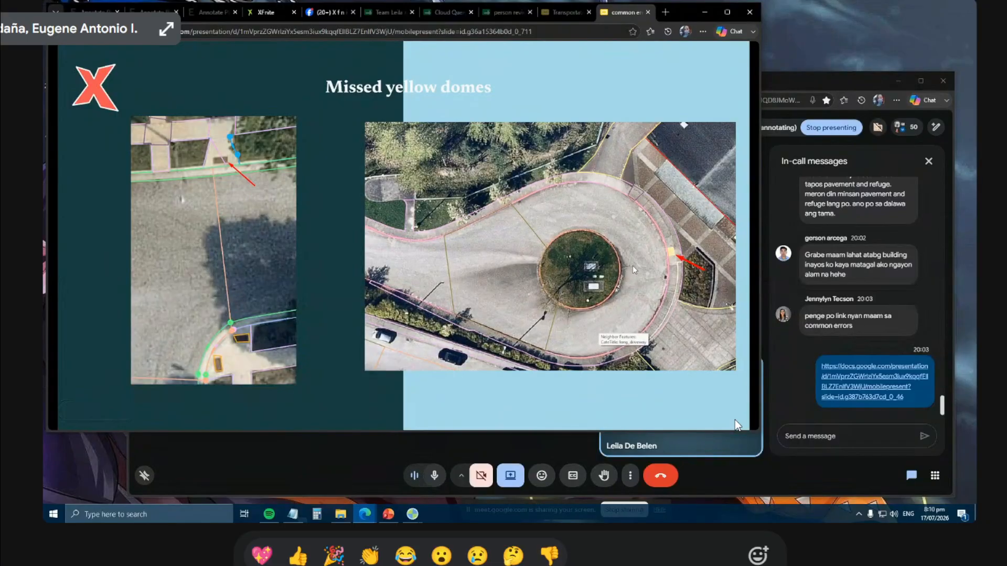
pyautogui.click(600, 330)
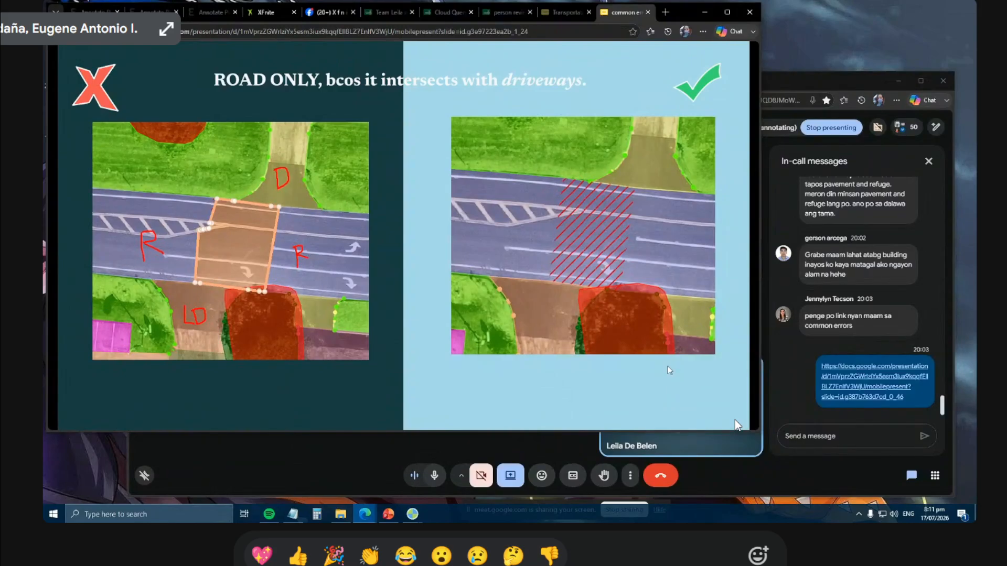
pyautogui.press('Print')
pyautogui.moveTo(93, 62); pyautogui.dragTo(784, 402)
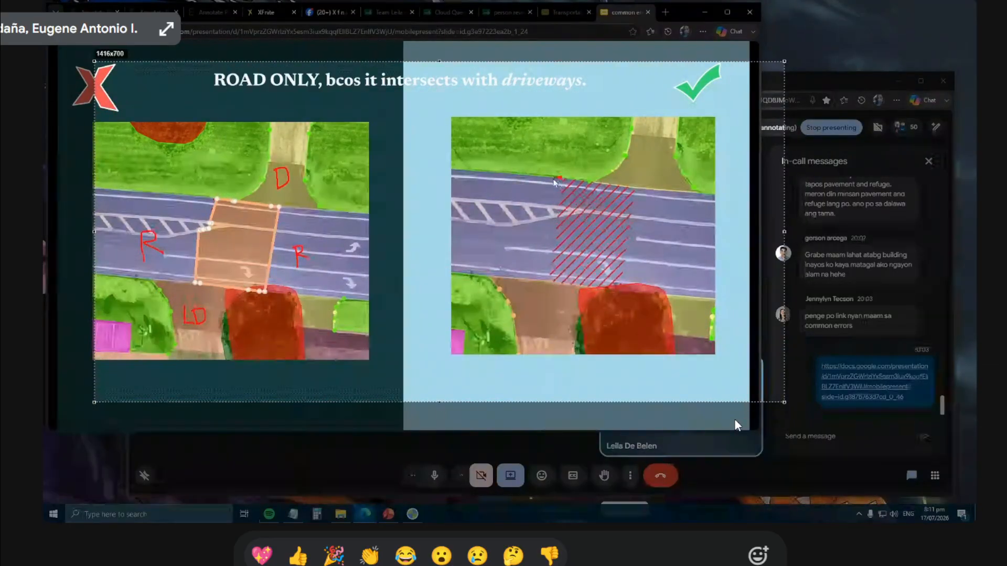
pyautogui.moveTo(587, 212); pyautogui.dragTo(635, 215)
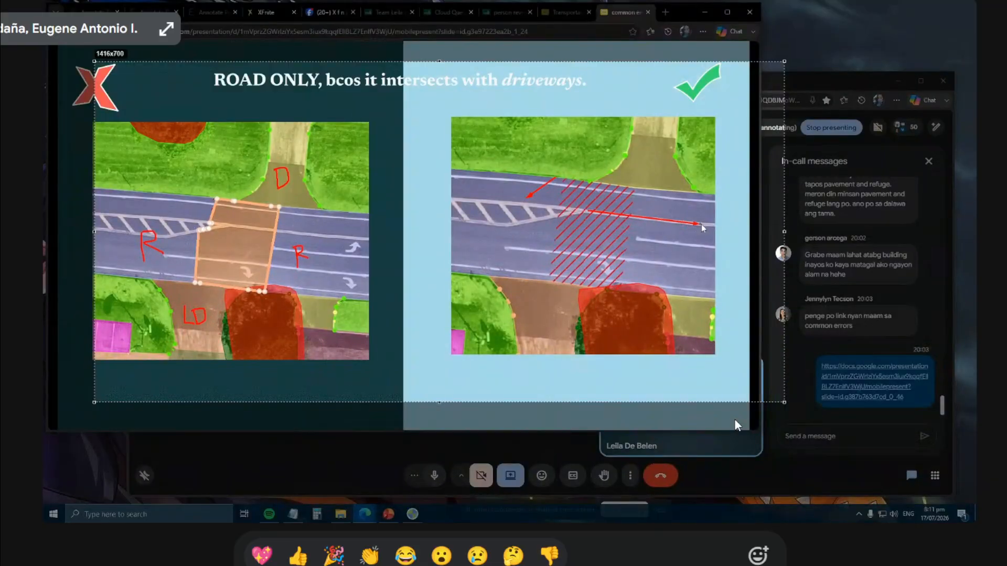
pyautogui.moveTo(714, 225); pyautogui.dragTo(714, 225)
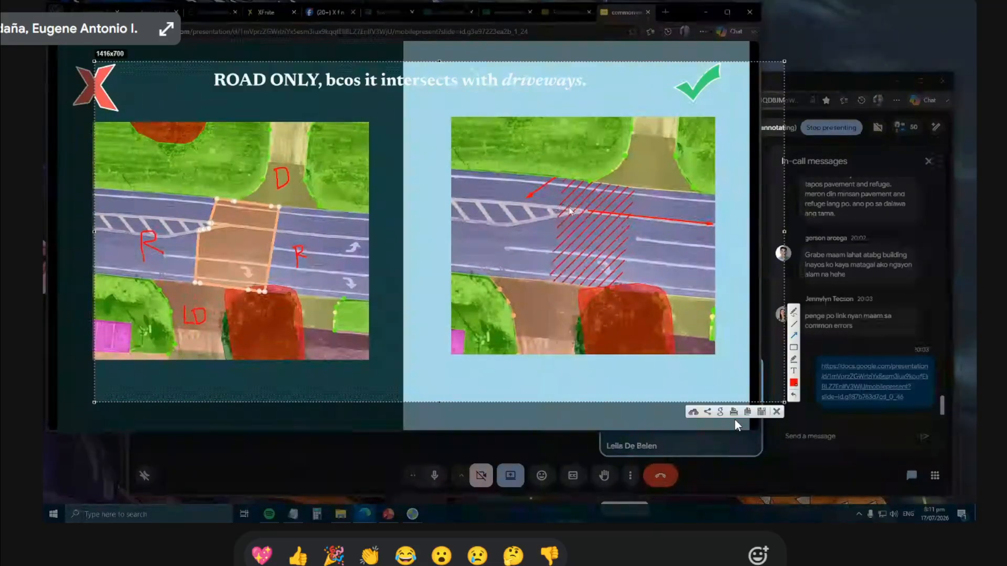
pyautogui.moveTo(562, 195); pyautogui.dragTo(619, 248)
pyautogui.moveTo(606, 203); pyautogui.dragTo(574, 232)
pyautogui.click(776, 411)
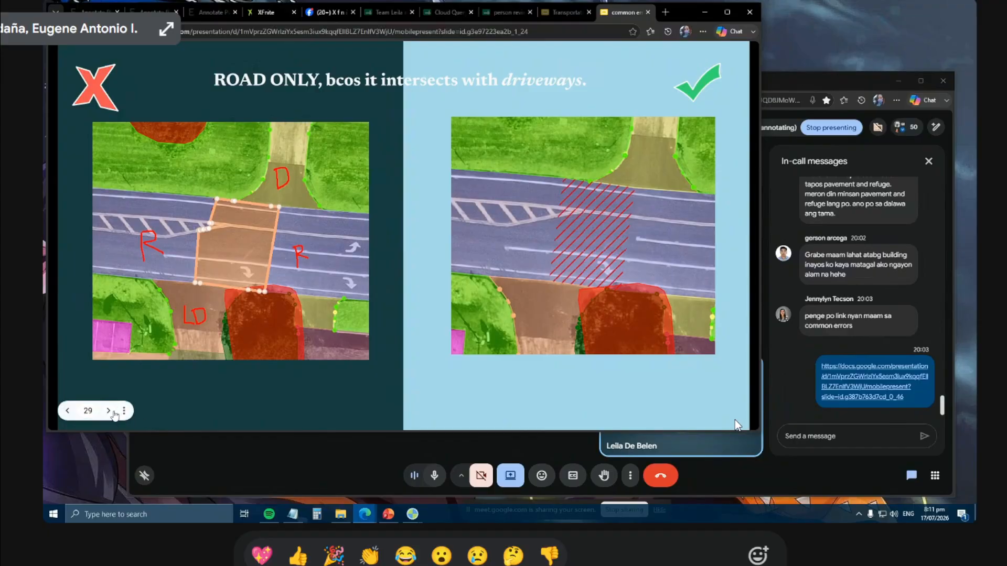
# Review the slides on solid double lines, short dash lines instead of region lines, large road and BOC errors, and missed BOC.
pyautogui.click(109, 411)
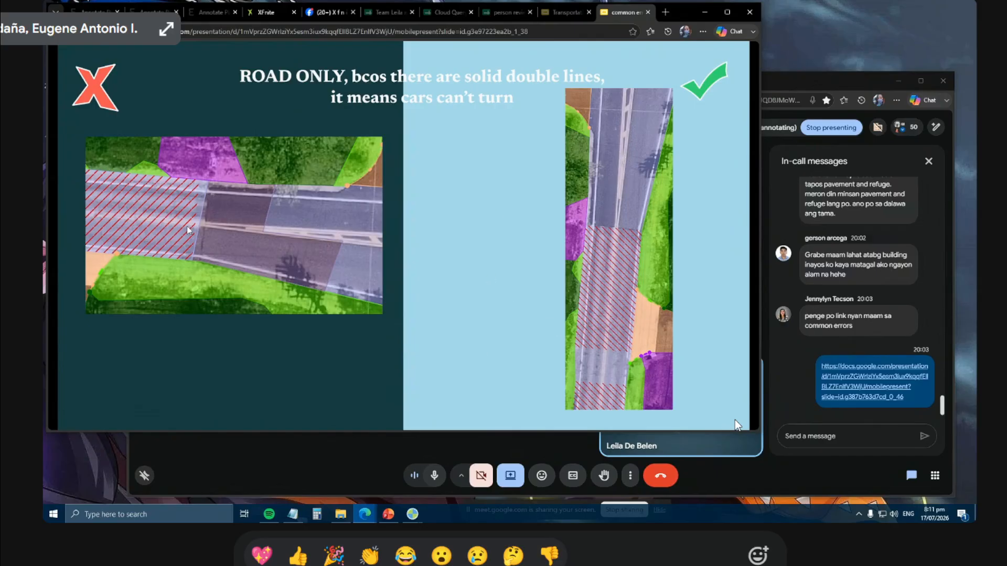
pyautogui.click(109, 411)
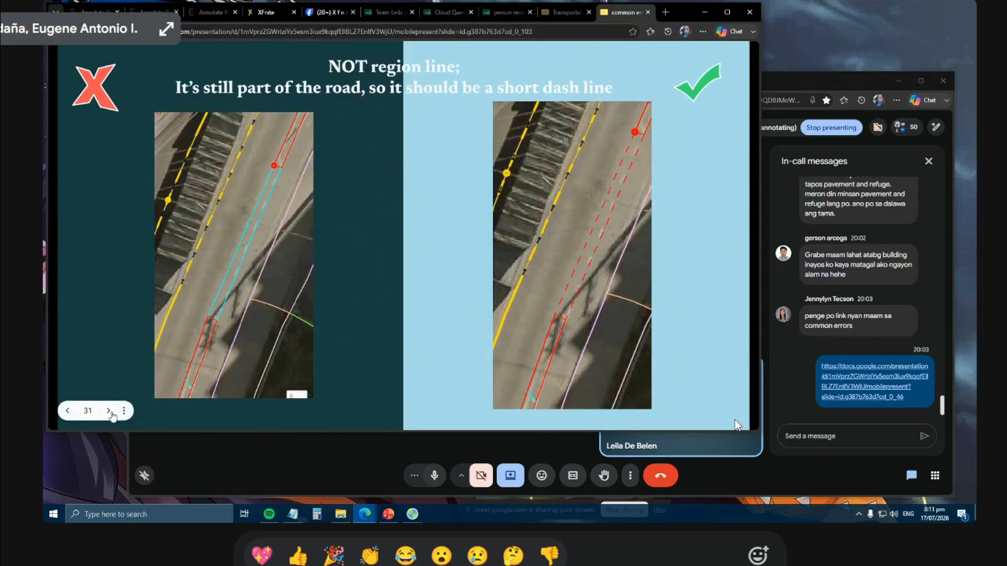
pyautogui.click(109, 411)
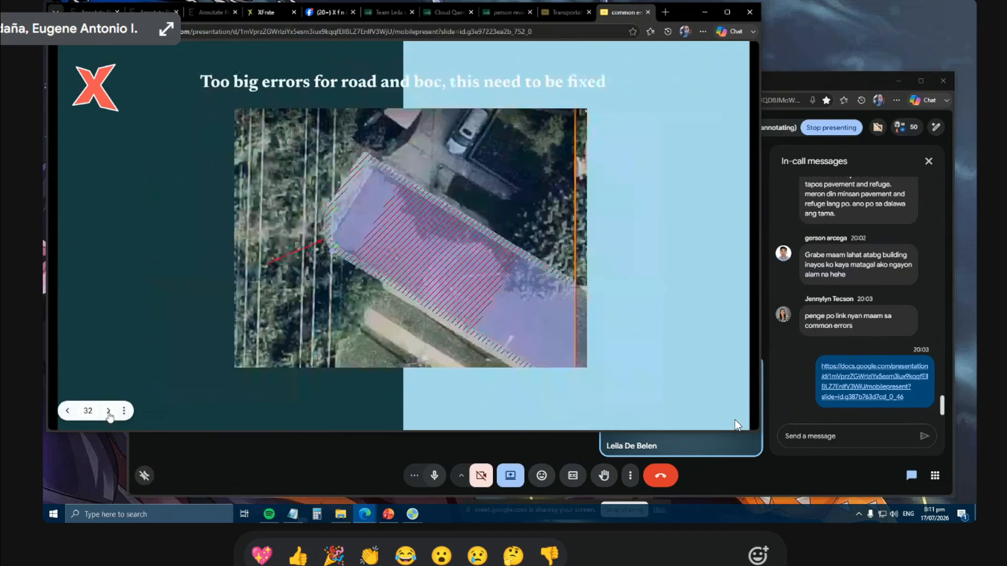
pyautogui.click(109, 411)
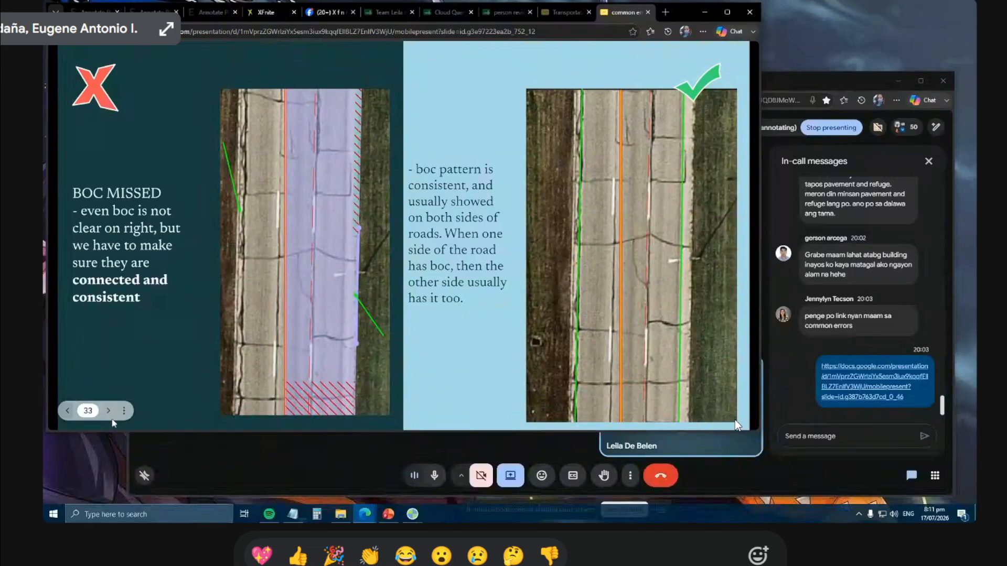
pyautogui.click(109, 411)
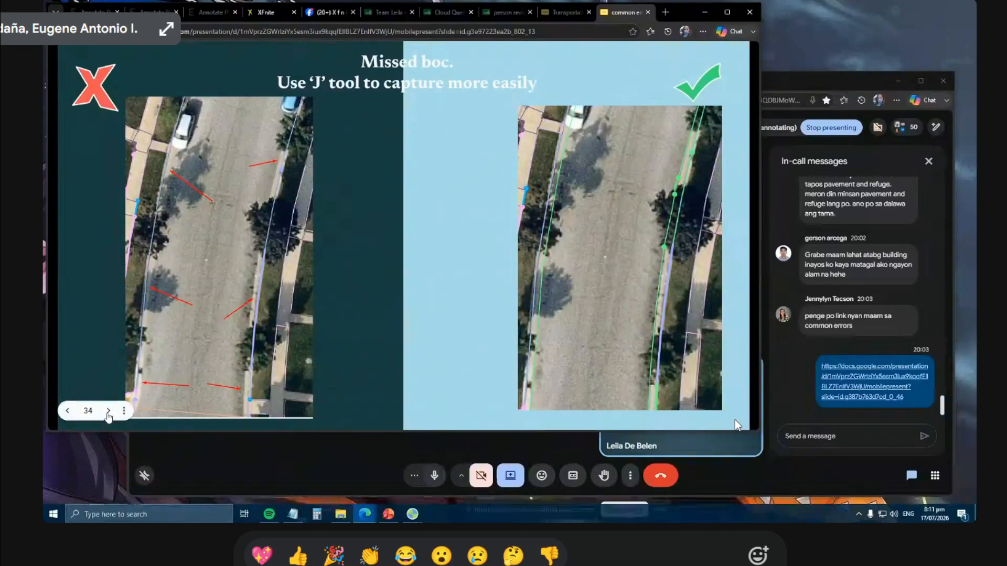
# Page through the slides on inaccurate BOC and road, BOC without an obvious pattern, acceptable BOC curves, and planting strips.
pyautogui.click(109, 412)
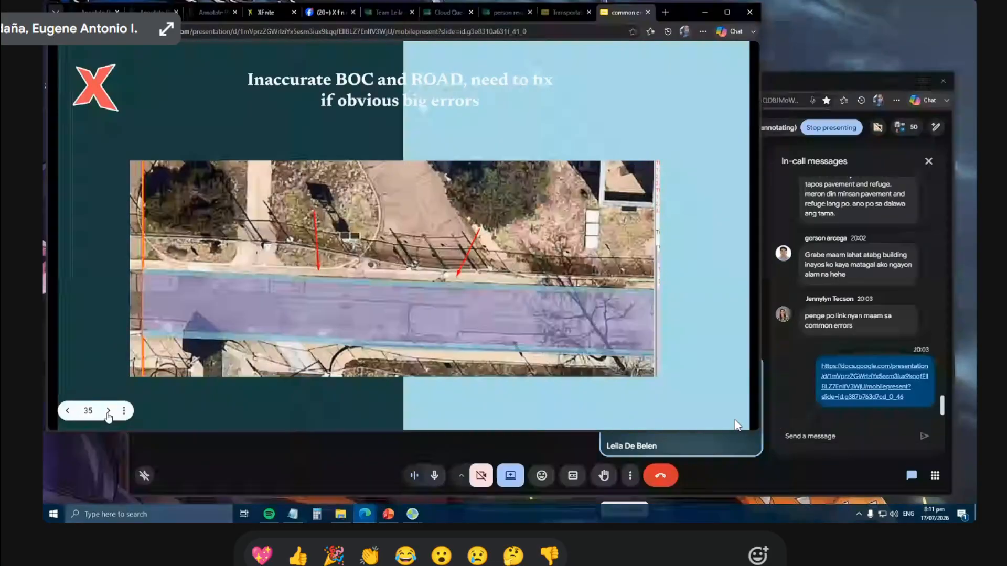
pyautogui.click(109, 412)
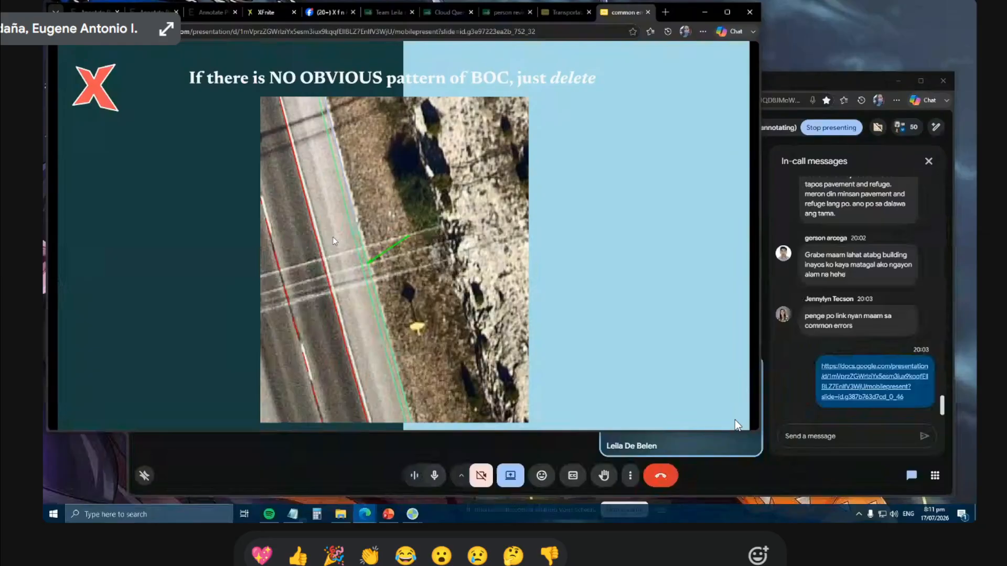
pyautogui.click(108, 415)
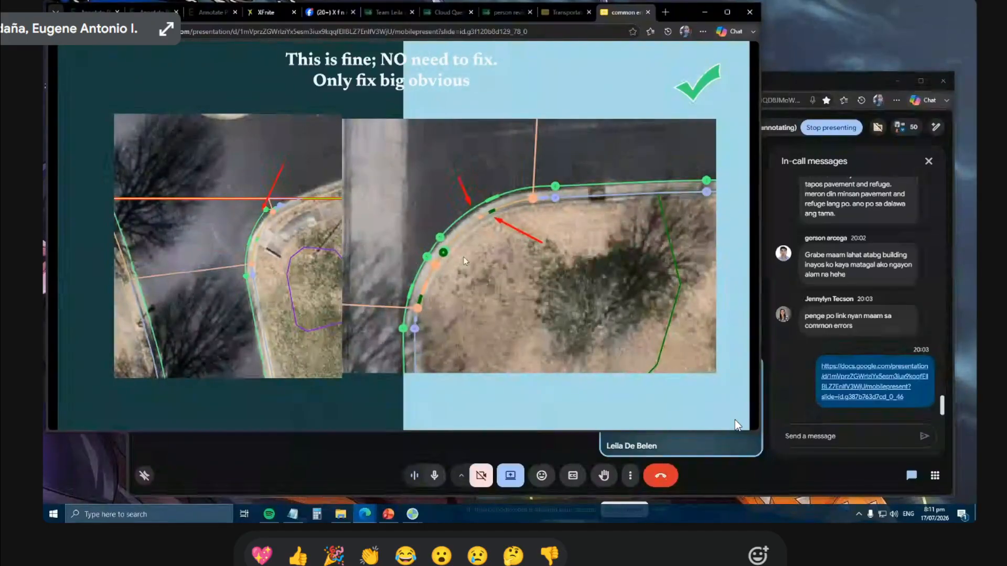
pyautogui.click(109, 411)
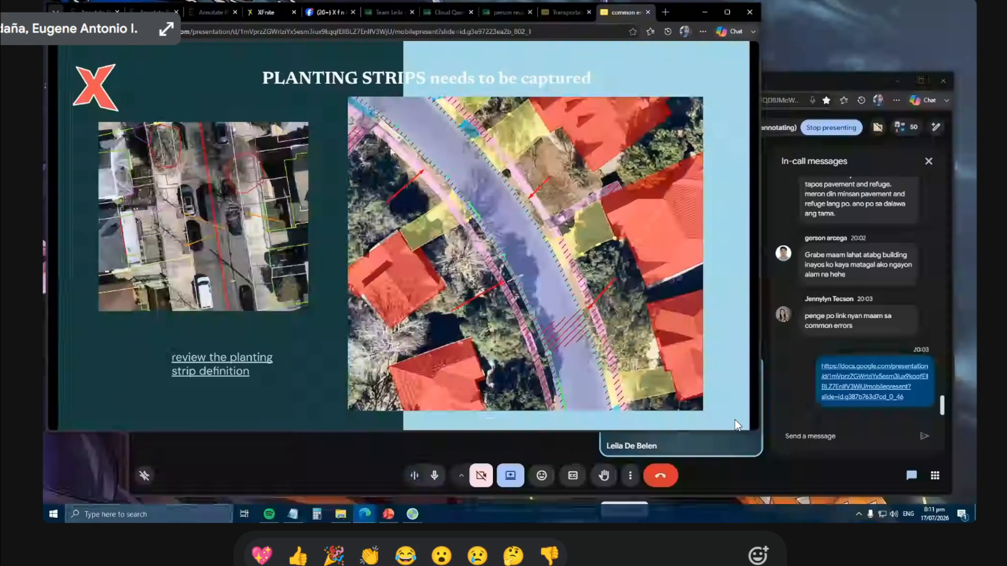
pyautogui.moveTo(110, 412)
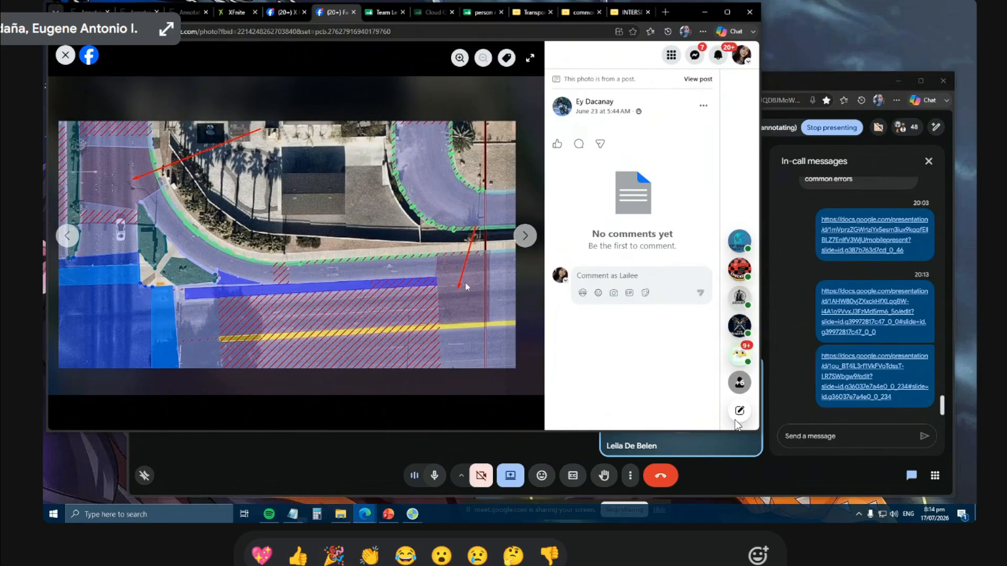
# Check the photos of the virtual intersection post on Facebook, close them, and look through the other intersection posts found in the group.
pyautogui.click(527, 235)
pyautogui.click(67, 235)
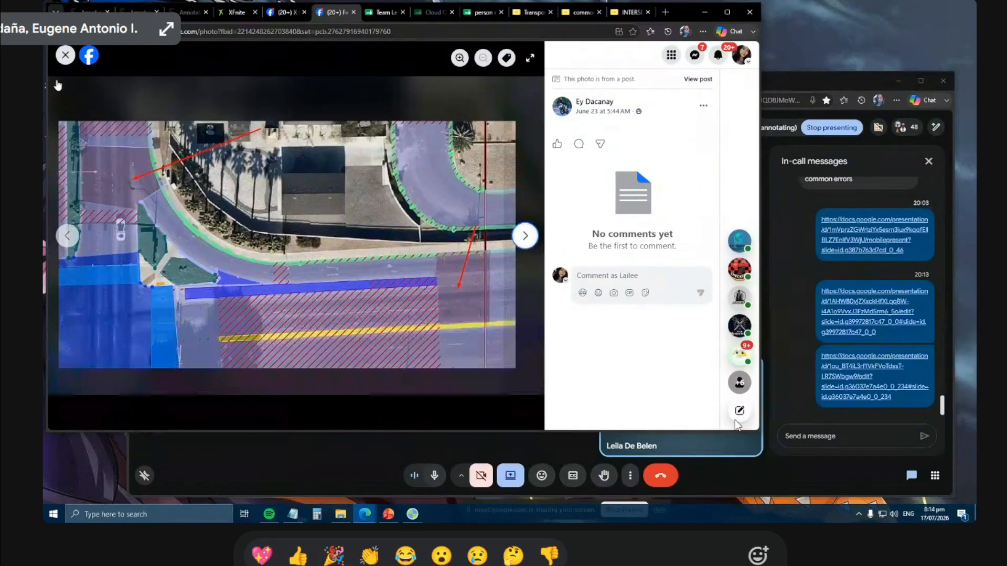
pyautogui.click(65, 55)
pyautogui.scroll(-6, 443, 260)
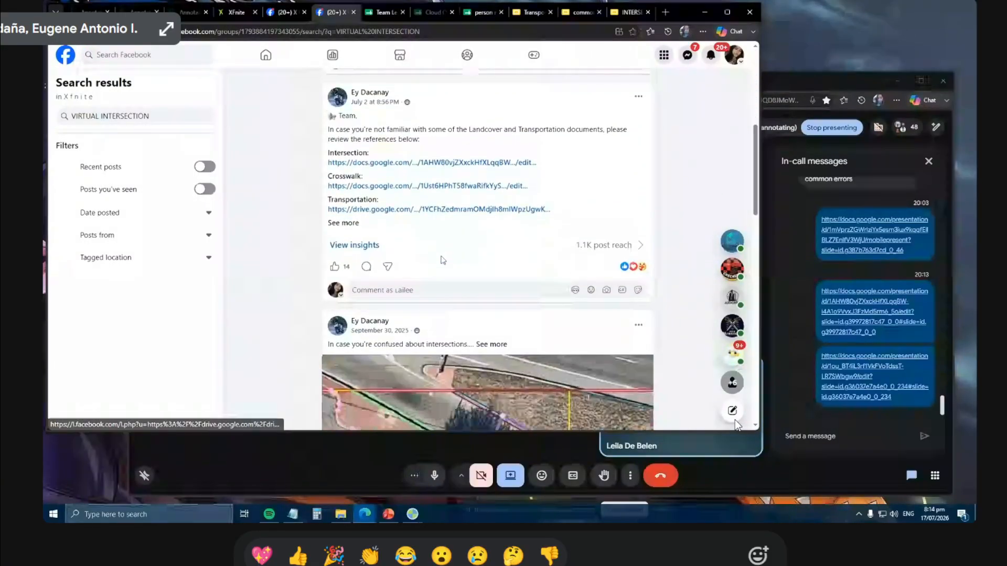
pyautogui.scroll(-11, 443, 260)
pyautogui.scroll(7, 385, 231)
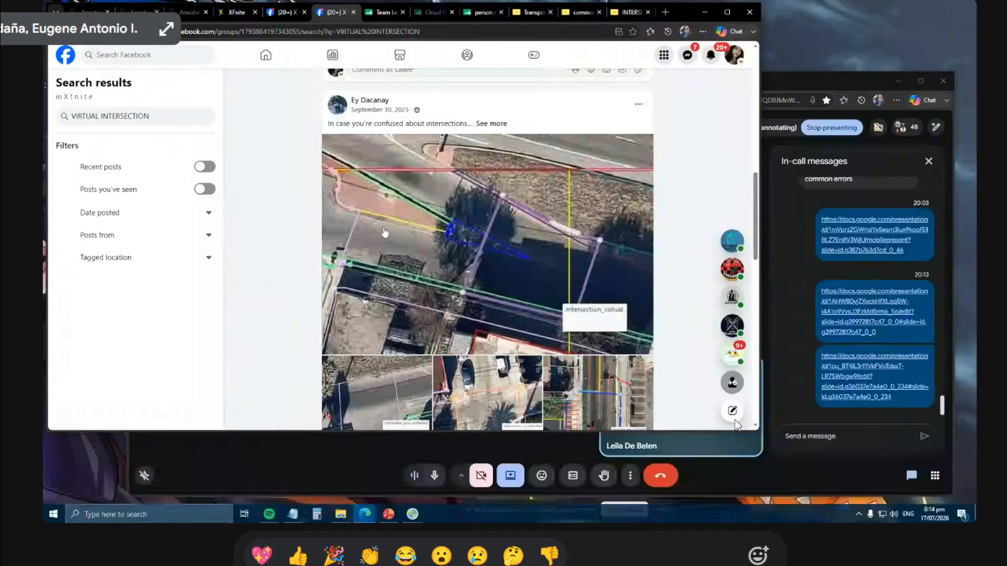
pyautogui.scroll(10, 385, 231)
# Search the group's posts for SHORT DASH.
pyautogui.click(162, 118)
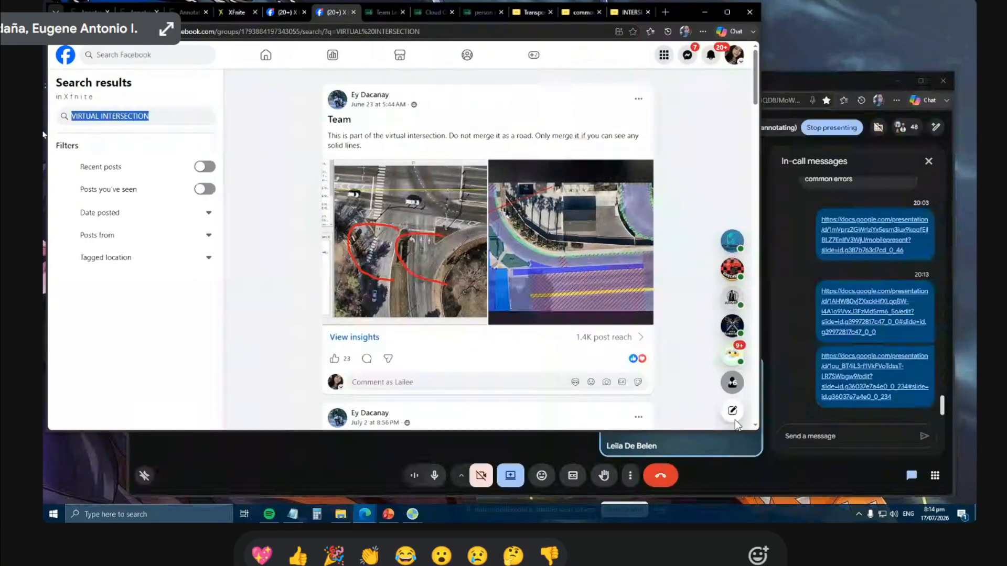
pyautogui.write('SHORTT')
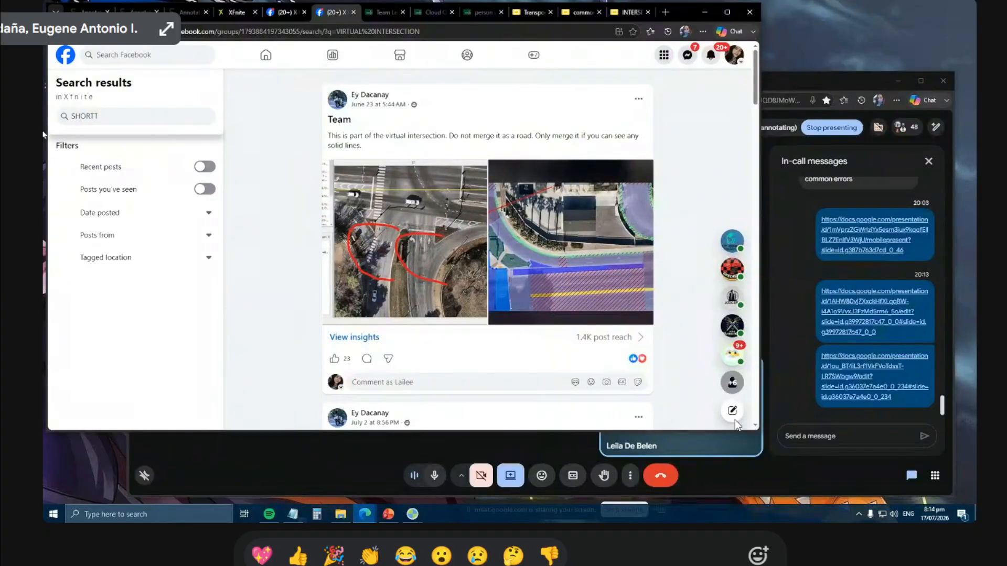
pyautogui.press('BackSpace')
pyautogui.write('DASH')
pyautogui.press('Return')
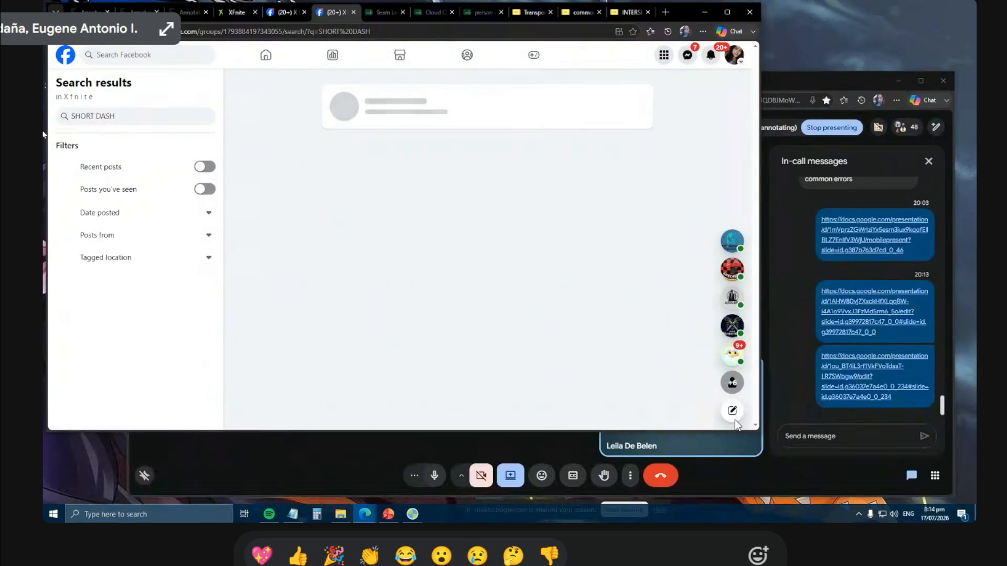
# View the photos of the post about keeping all lines as SHORT, close them, and switch back to the Google Meet call.
pyautogui.scroll(-4, 439, 332)
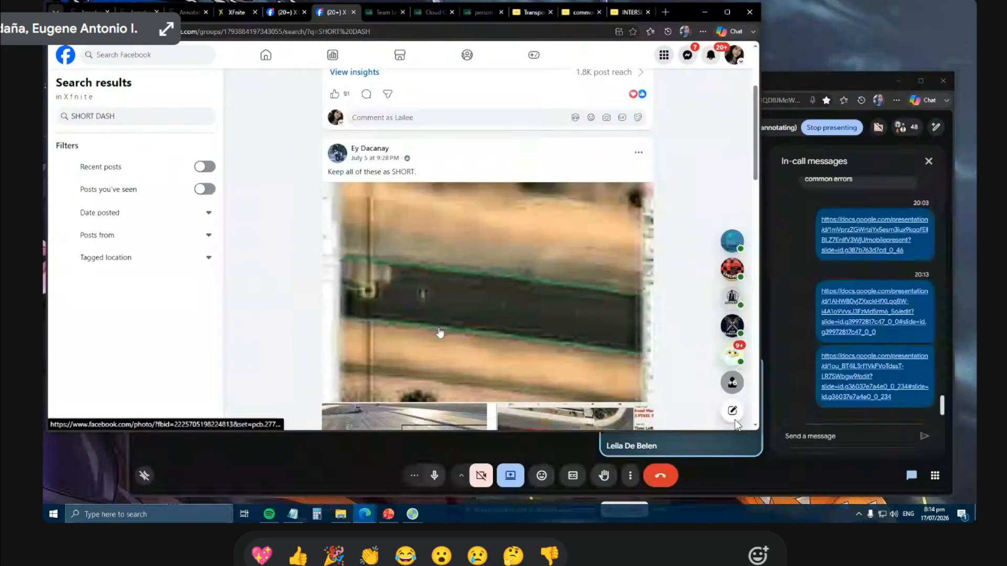
pyautogui.click(463, 265)
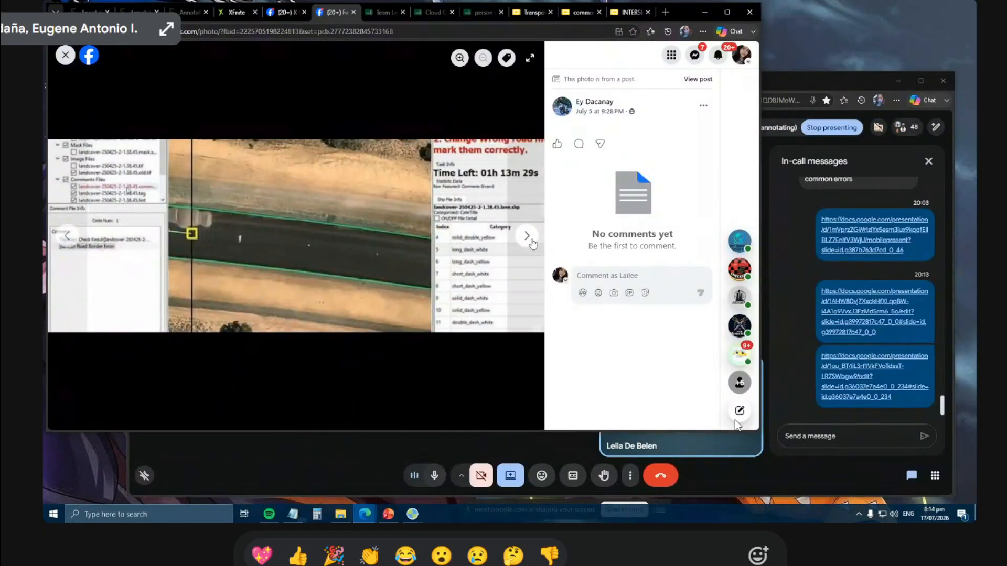
pyautogui.click(525, 235)
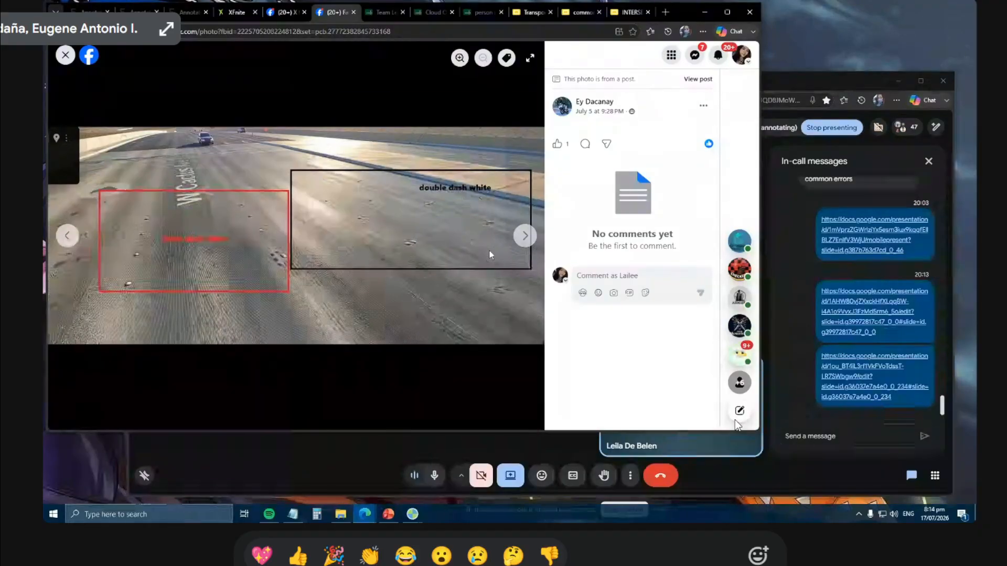
pyautogui.click(526, 237)
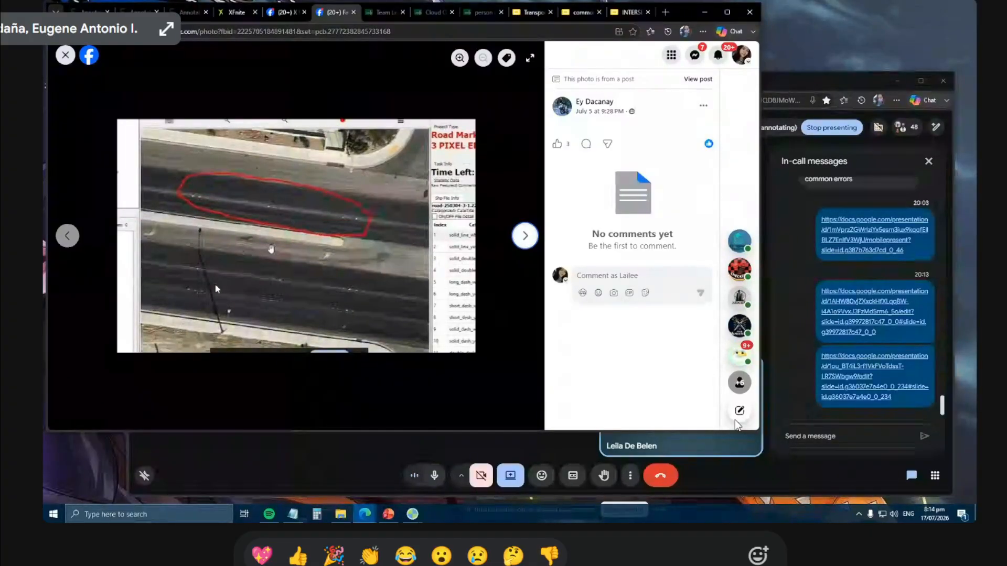
pyautogui.click(528, 238)
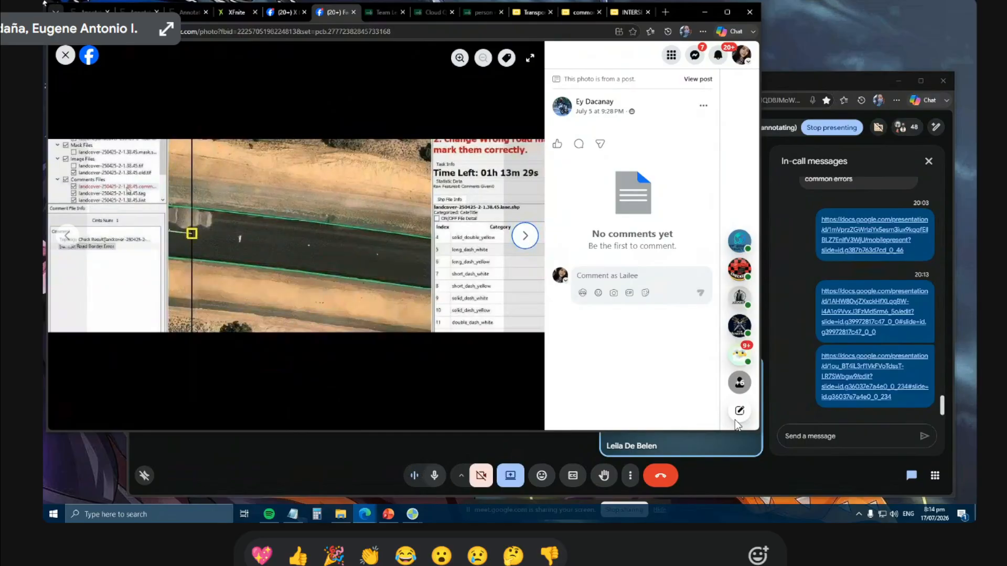
pyautogui.click(66, 55)
pyautogui.click(785, 335)
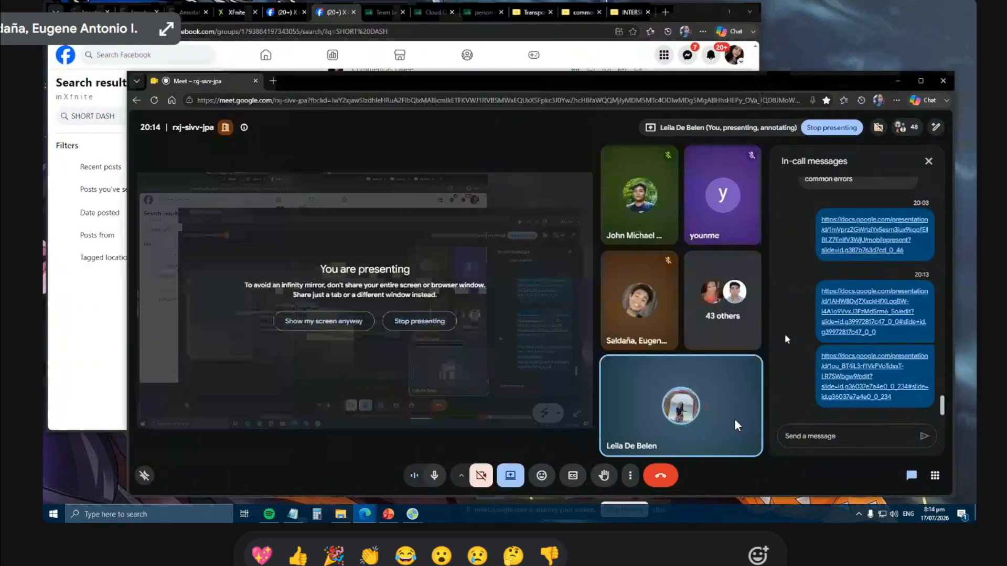